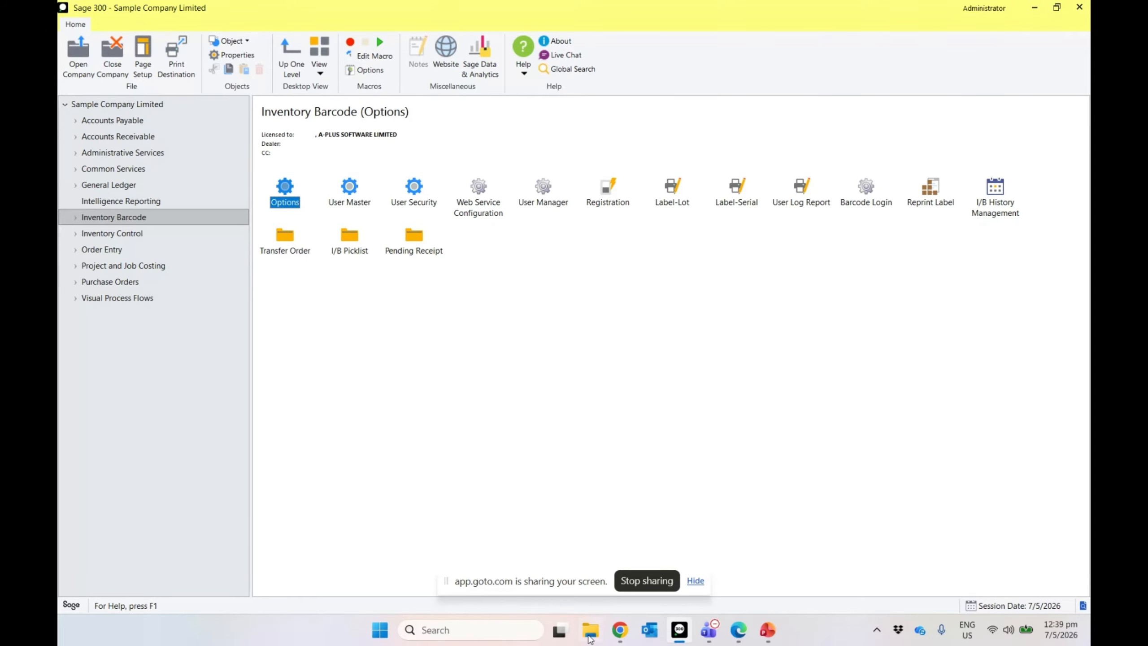
# Step: Open the Installation and Setup Guide PDF from Dropbox > Technical > 8-Sales Anywhere > SalesAnywhere v2026
pyautogui.click(591, 638)
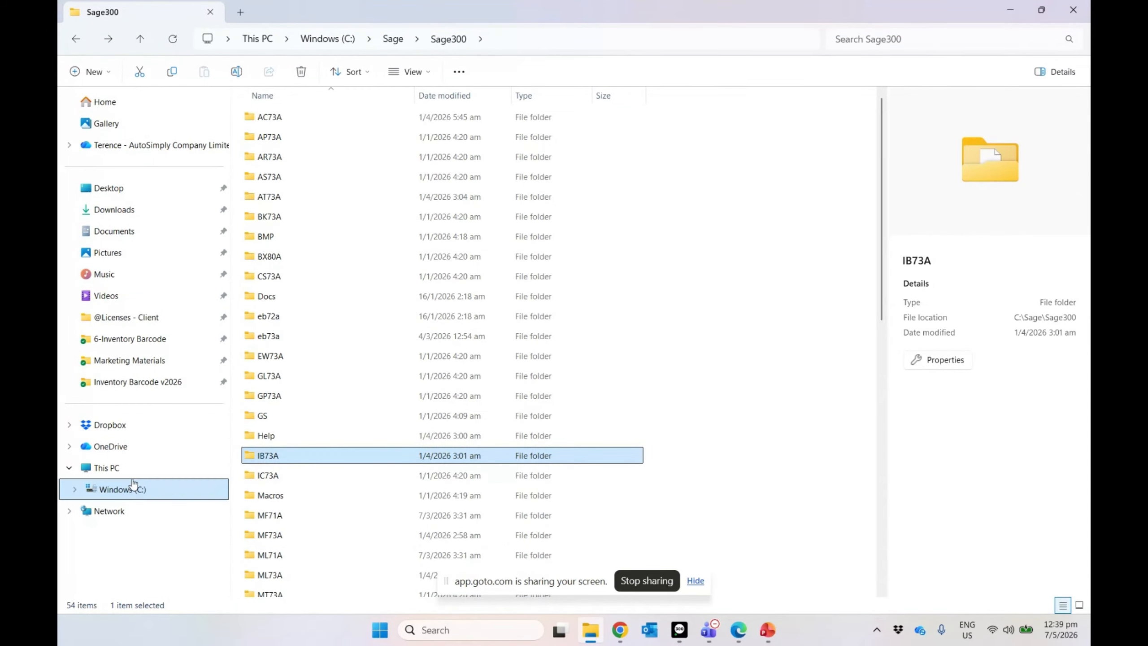
pyautogui.click(110, 424)
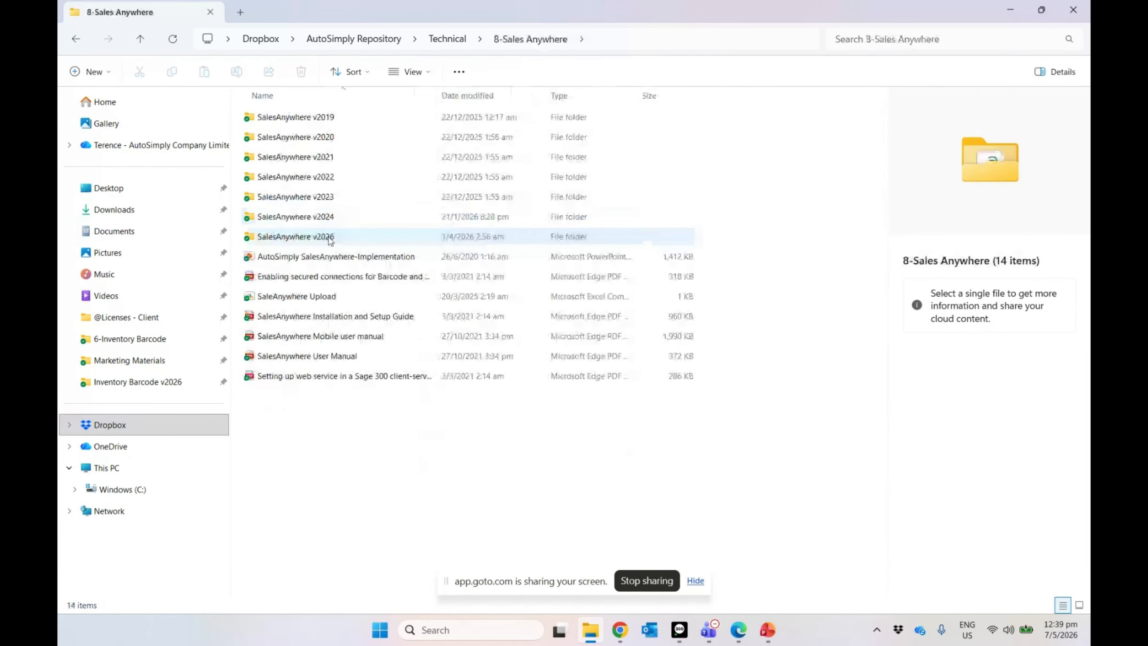
pyautogui.doubleClick(330, 236)
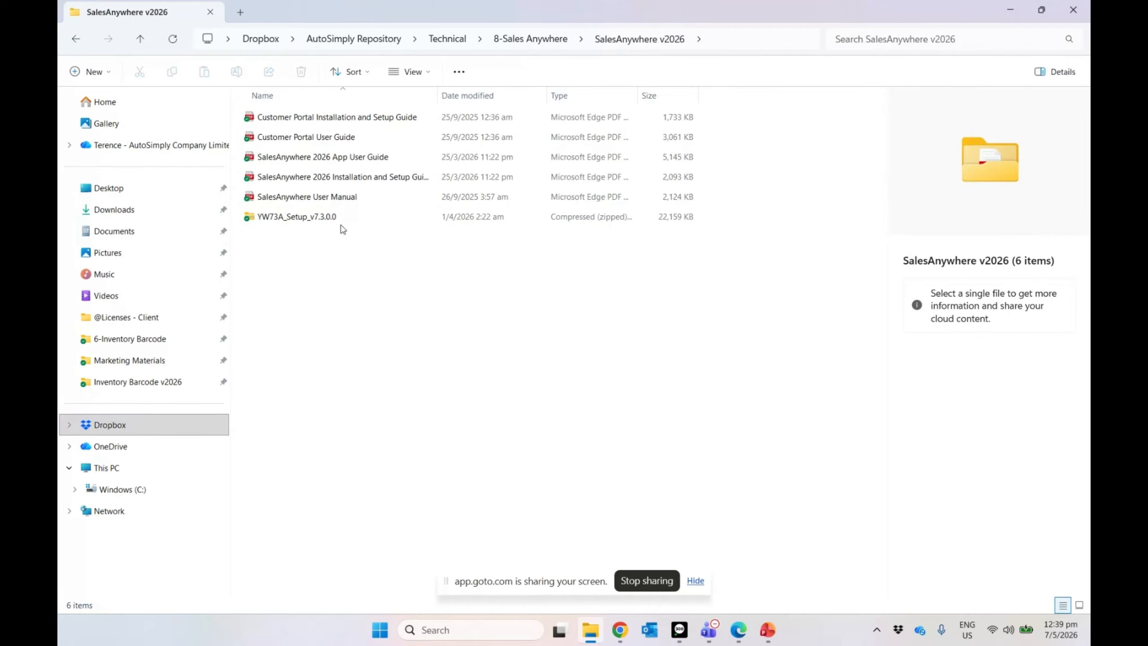
pyautogui.doubleClick(389, 187)
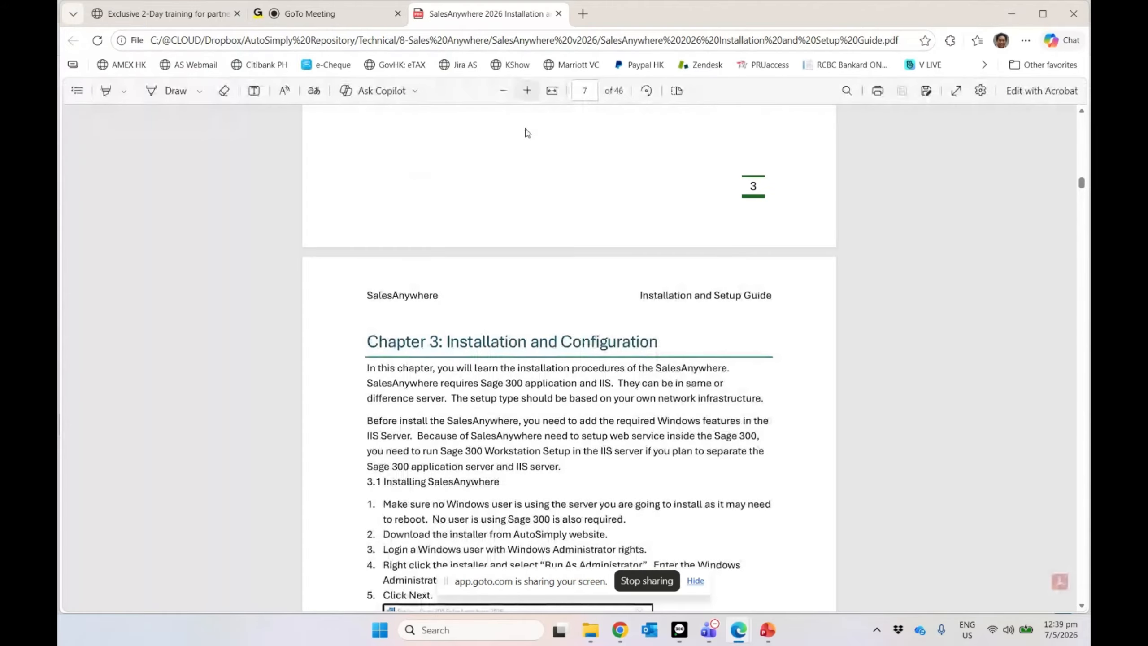
pyautogui.scroll(5, 523, 210)
pyautogui.scroll(6, 522, 211)
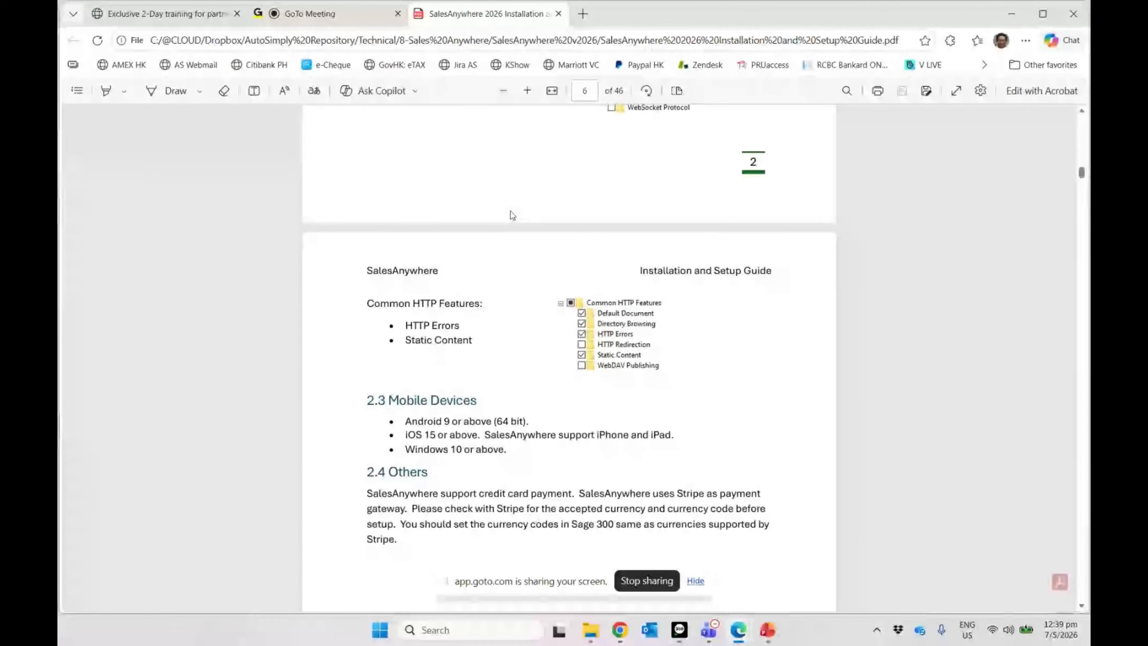
pyautogui.scroll(1, 520, 208)
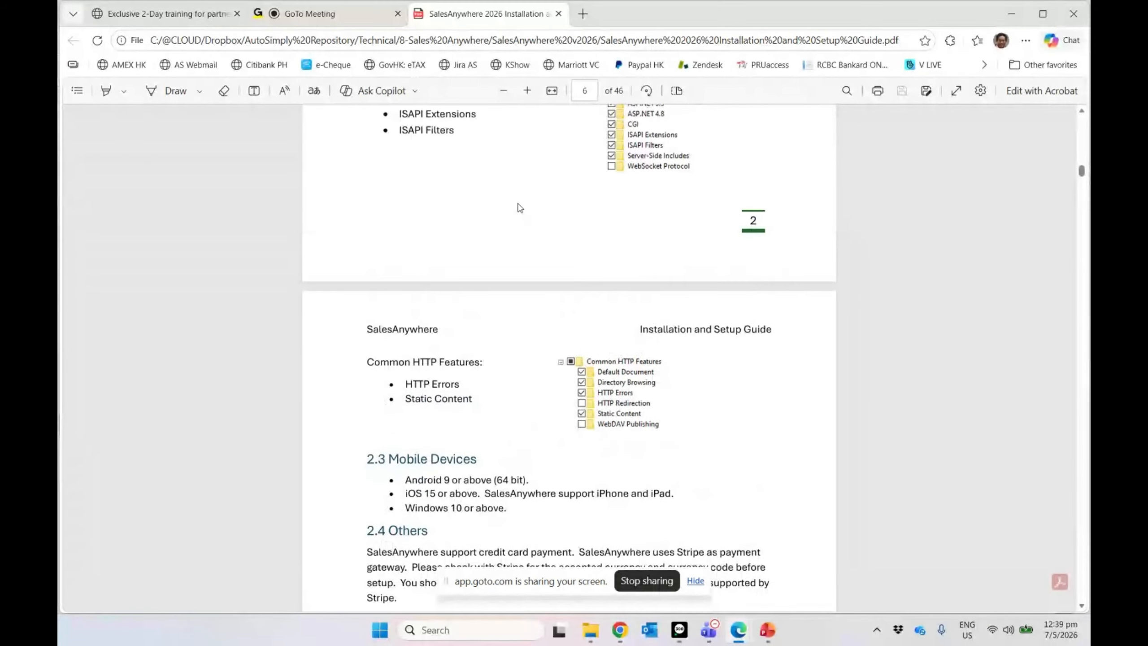
pyautogui.scroll(14, 520, 208)
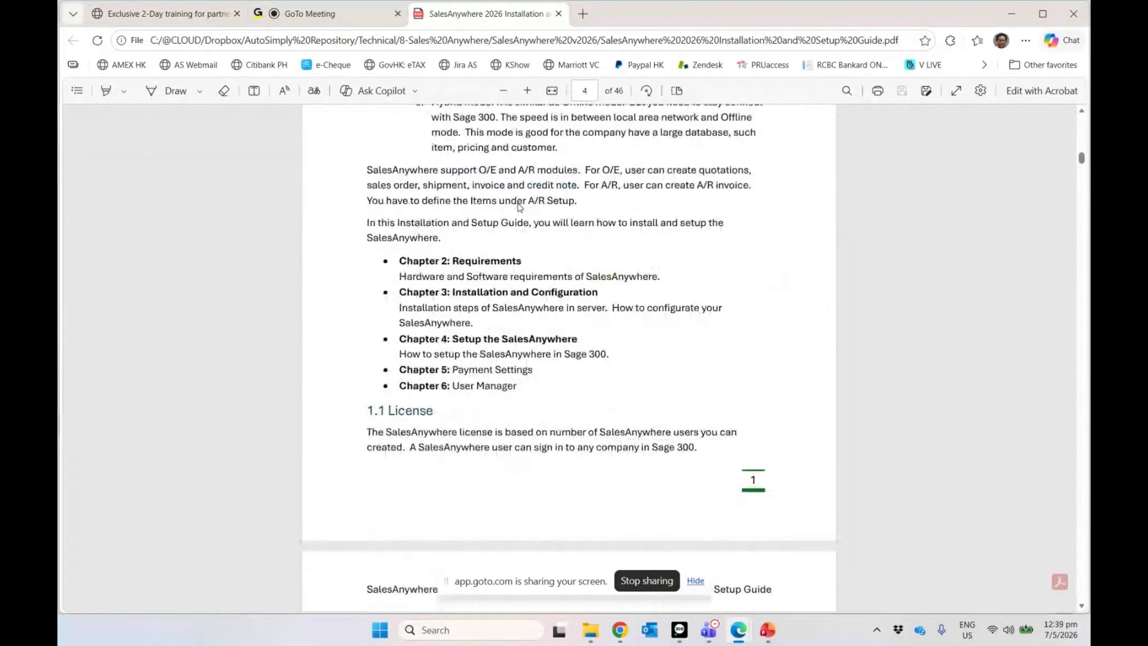
pyautogui.scroll(9, 520, 207)
pyautogui.scroll(20, 519, 207)
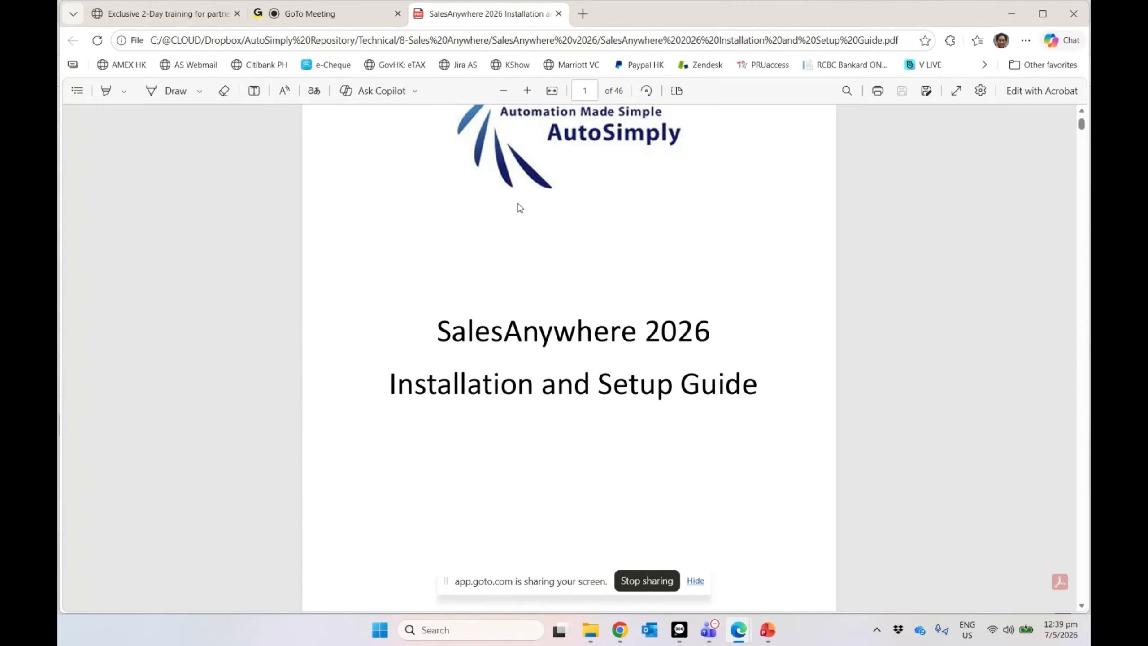
pyautogui.scroll(-10, 603, 310)
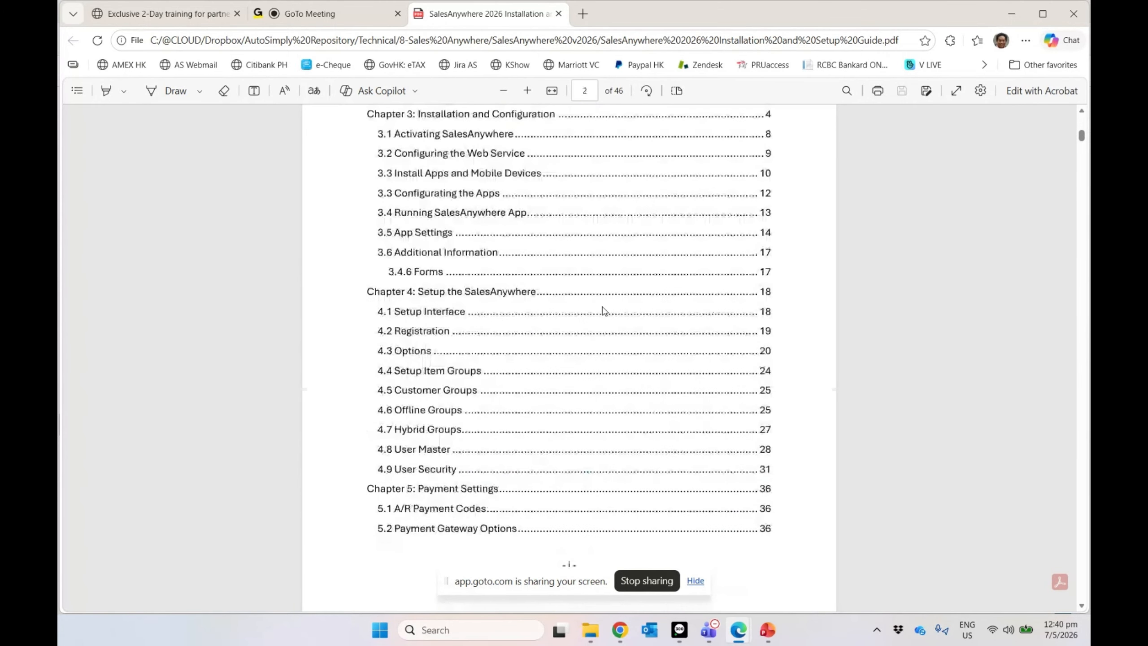
pyautogui.scroll(-5, 603, 311)
pyautogui.scroll(-10, 603, 310)
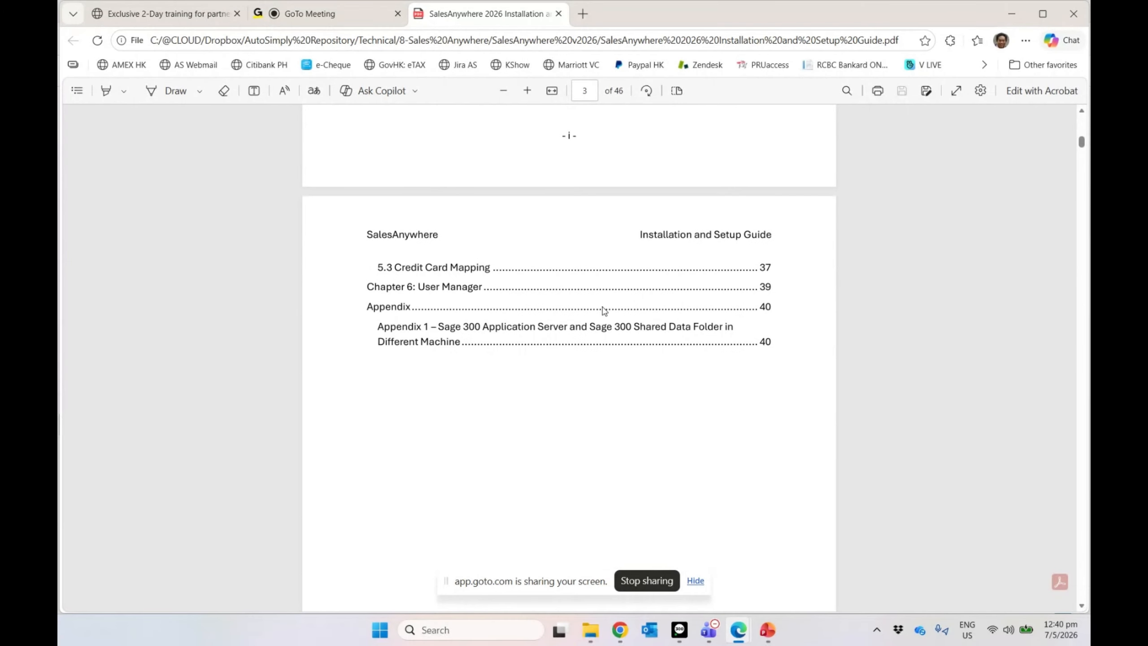
pyautogui.scroll(-3, 603, 310)
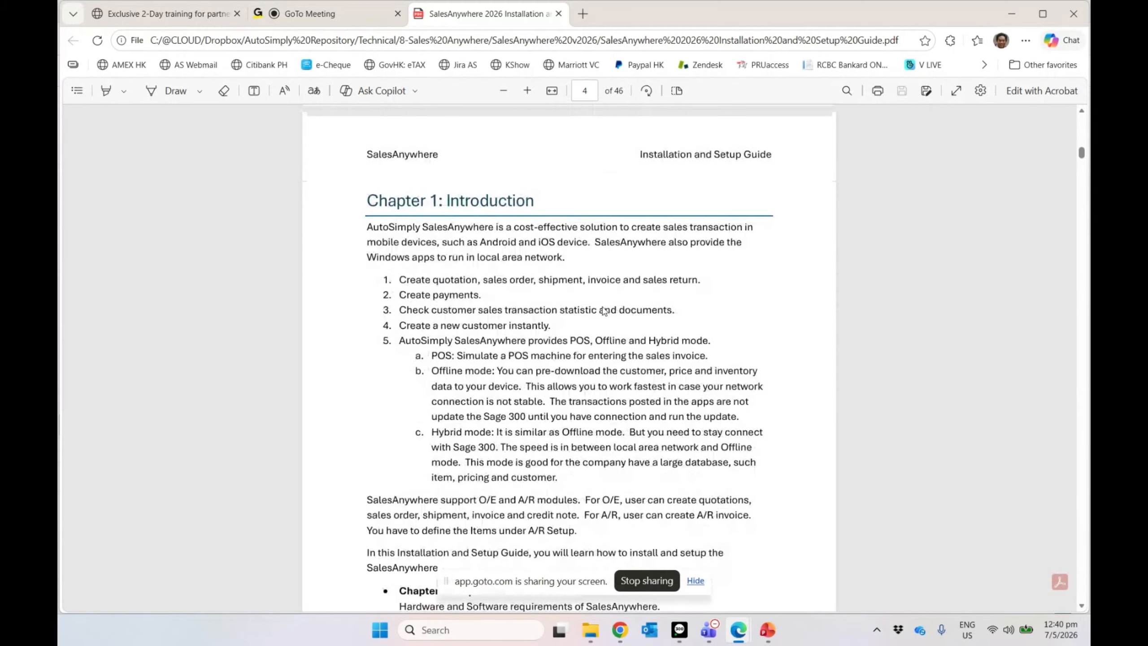
pyautogui.scroll(-5, 604, 310)
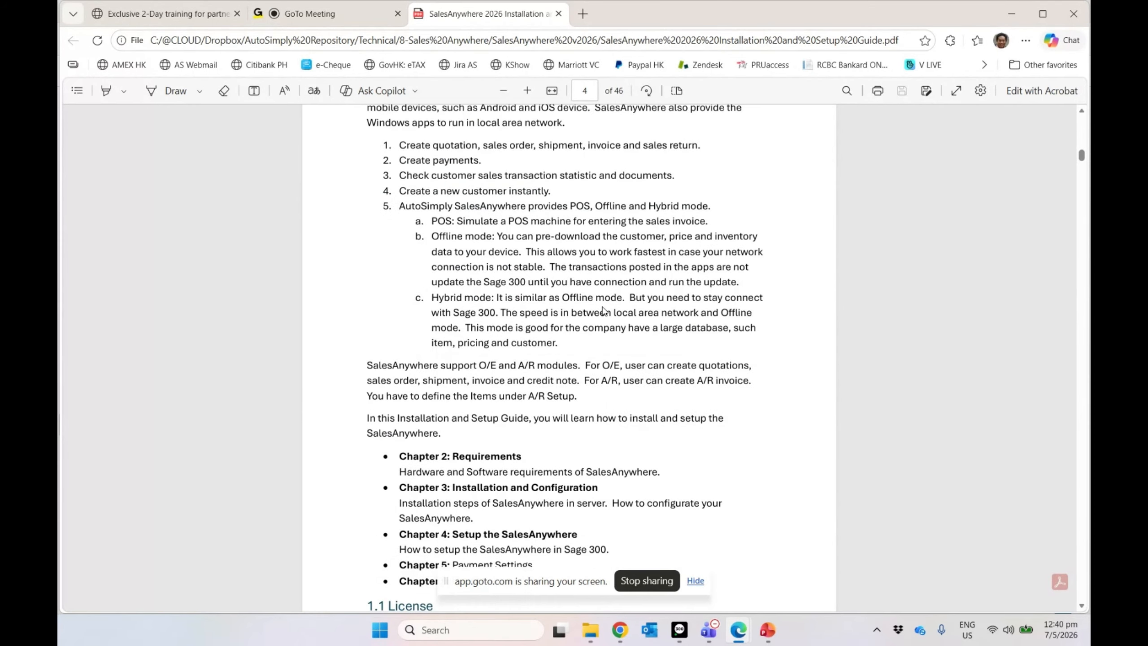
pyautogui.scroll(-20, 602, 310)
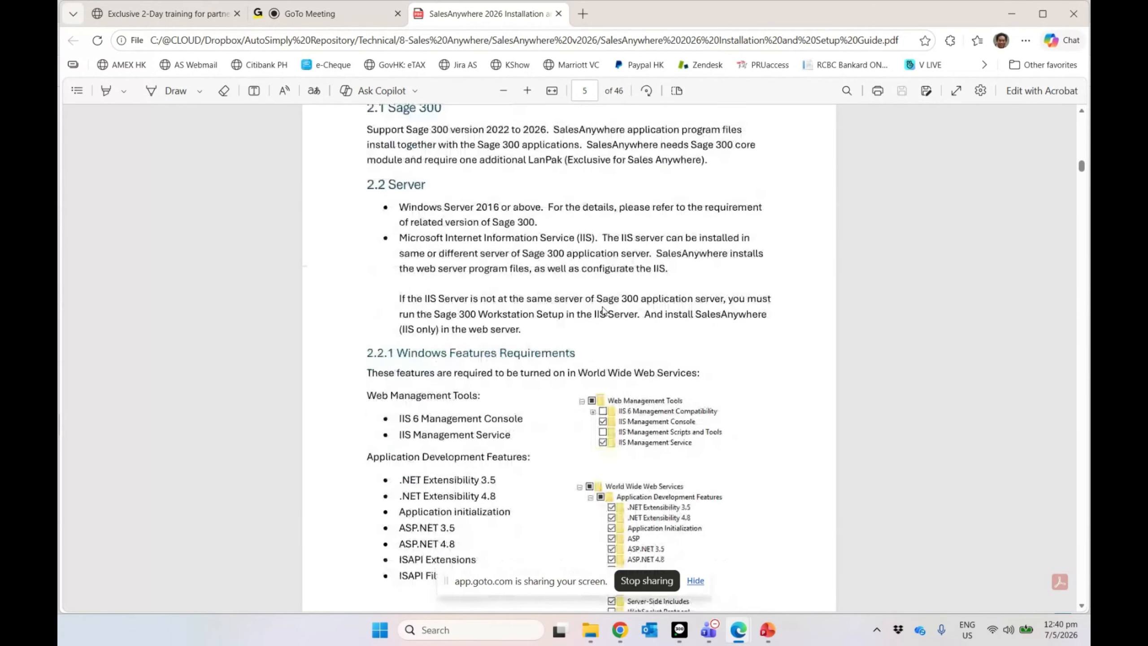
pyautogui.scroll(-2, 604, 310)
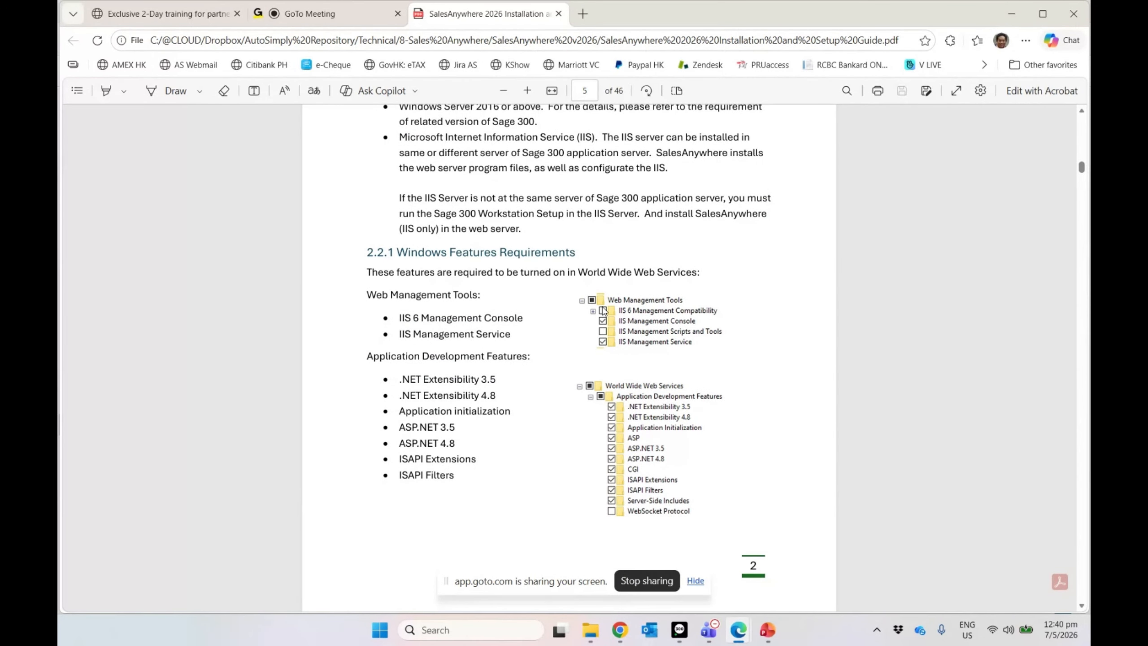
pyautogui.scroll(-3, 604, 310)
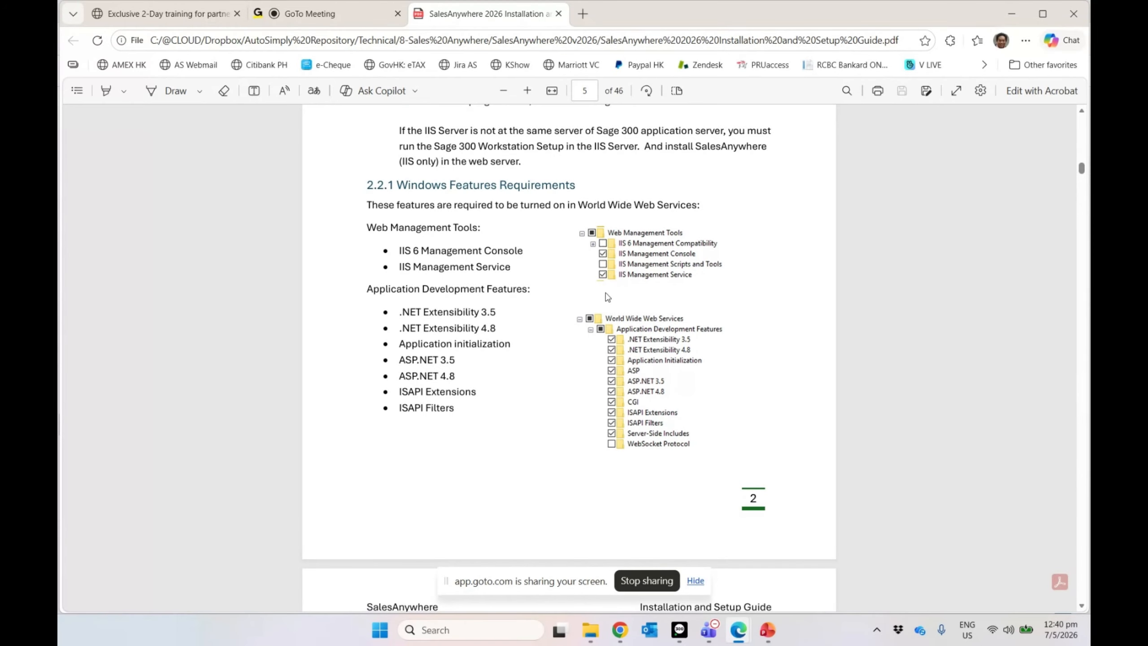
pyautogui.scroll(-1, 608, 297)
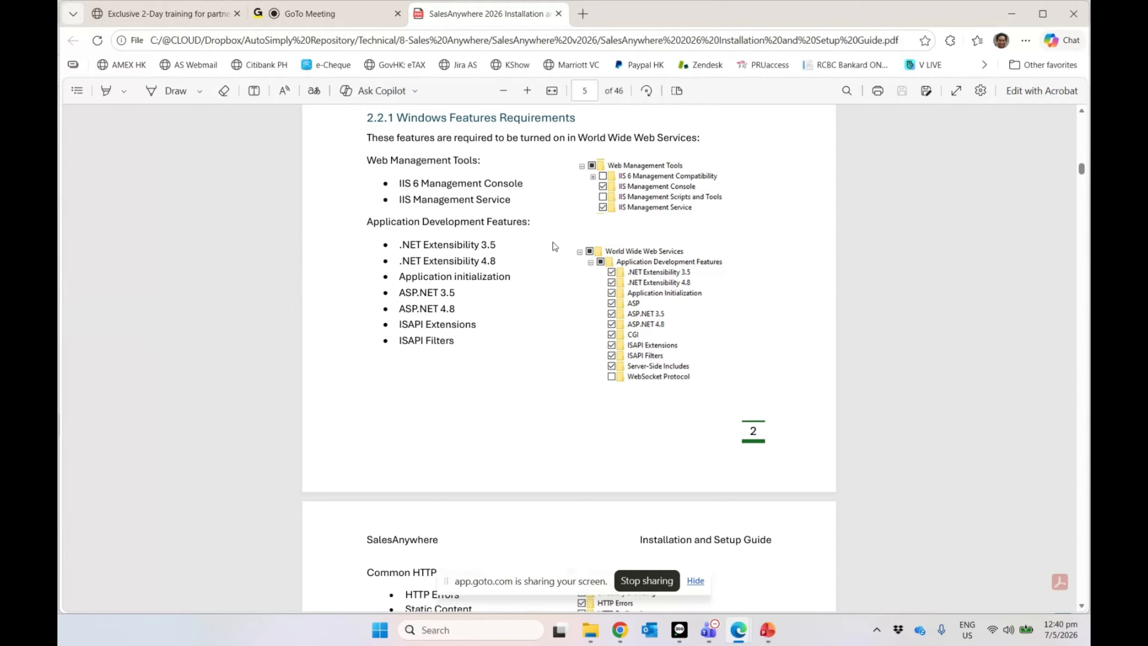
pyautogui.scroll(-4, 552, 246)
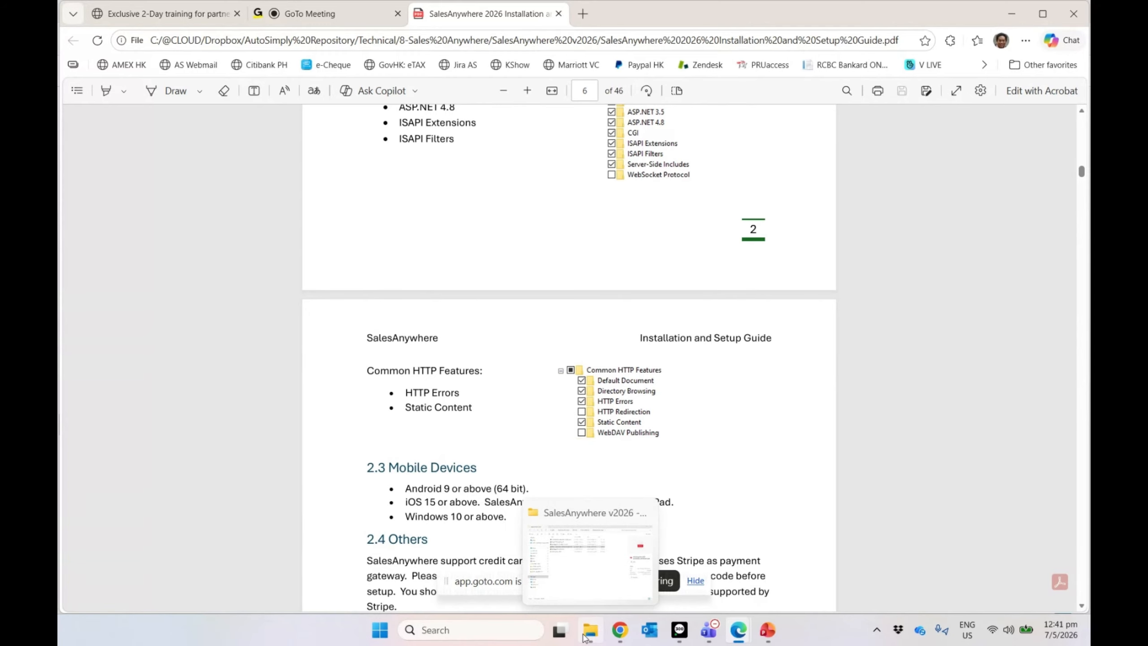
# Step: Browse the C: drive to Sage > Sage300 and open the YW73A folder
pyautogui.click(587, 560)
pyautogui.click(156, 490)
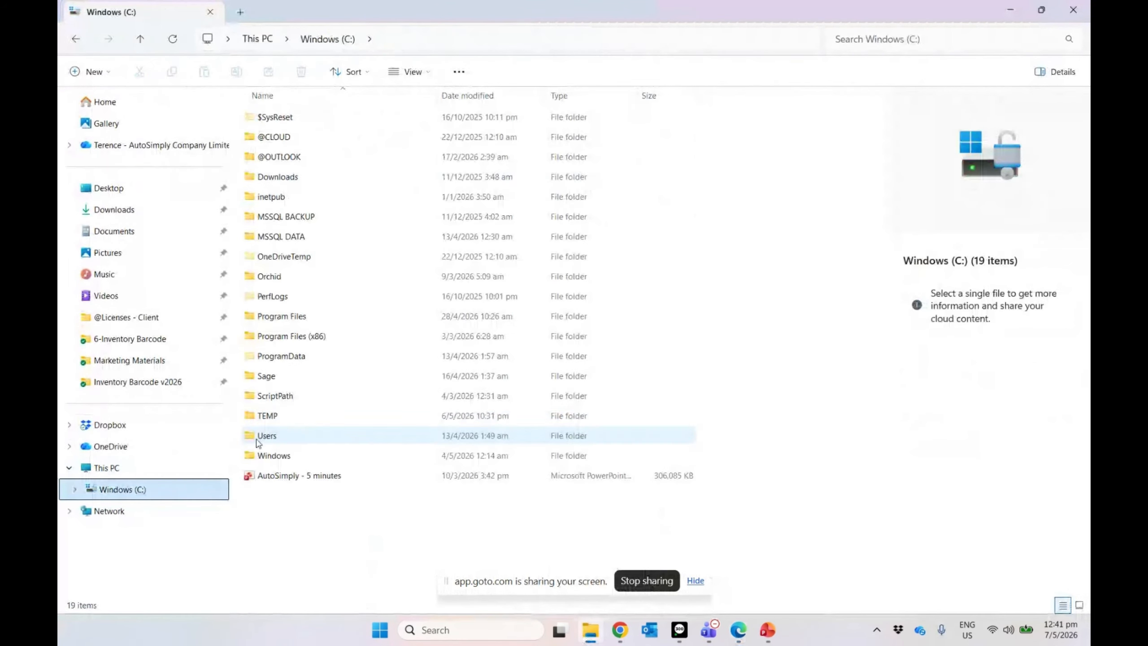
pyautogui.doubleClick(284, 376)
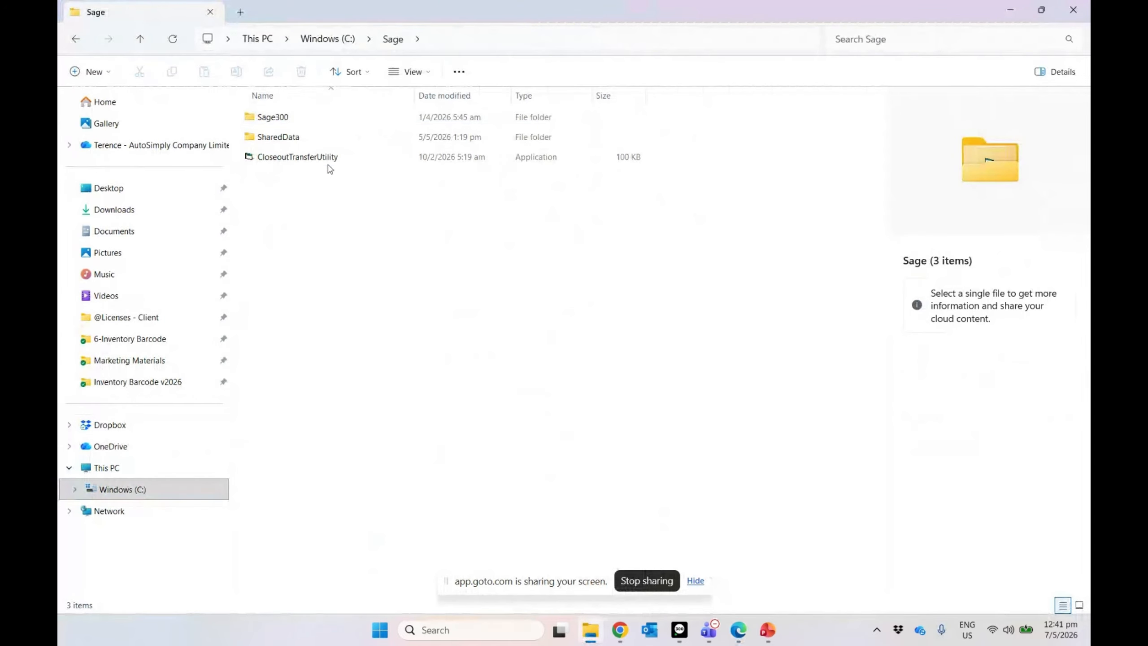
pyautogui.doubleClick(302, 122)
pyautogui.scroll(-2, 363, 294)
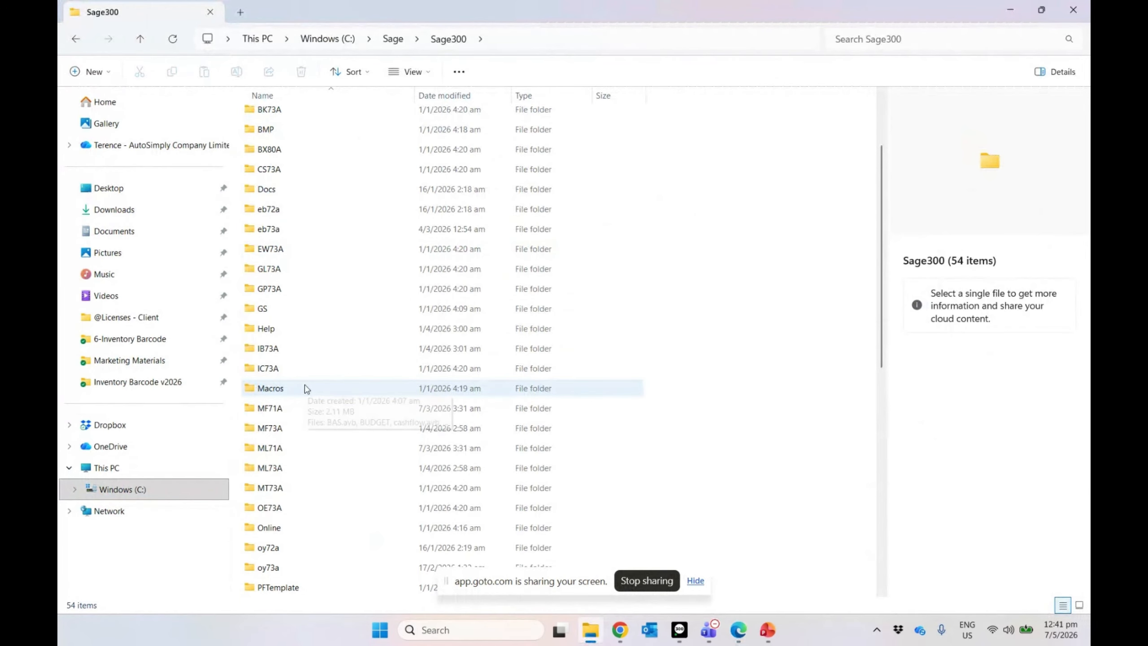
pyautogui.scroll(-2, 299, 465)
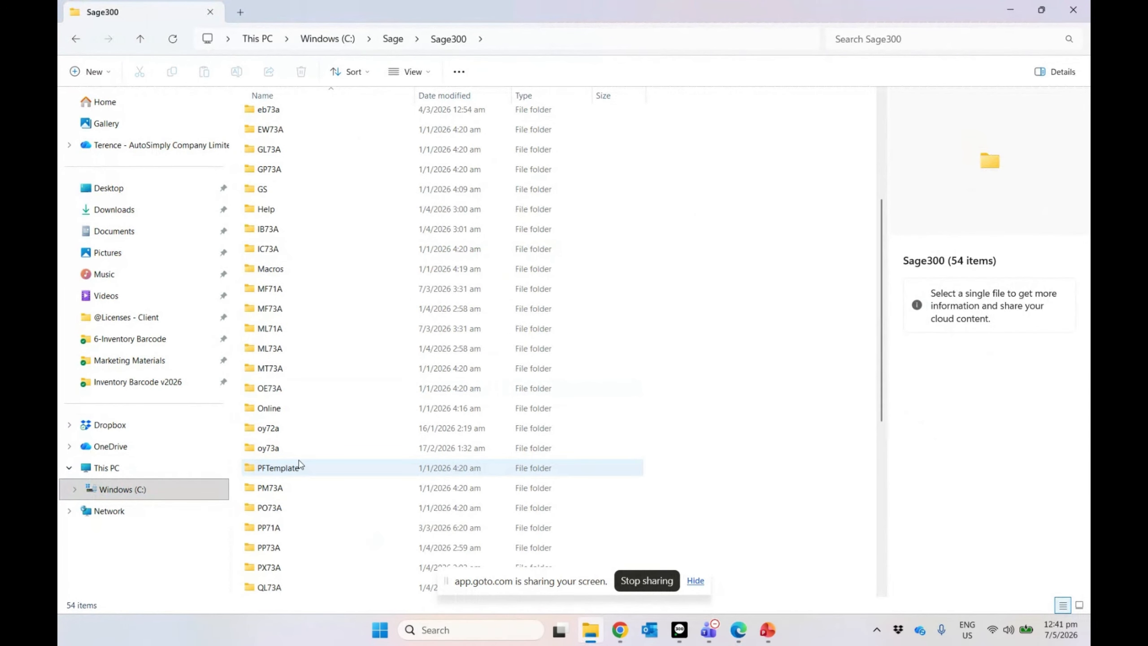
pyautogui.scroll(-3, 299, 464)
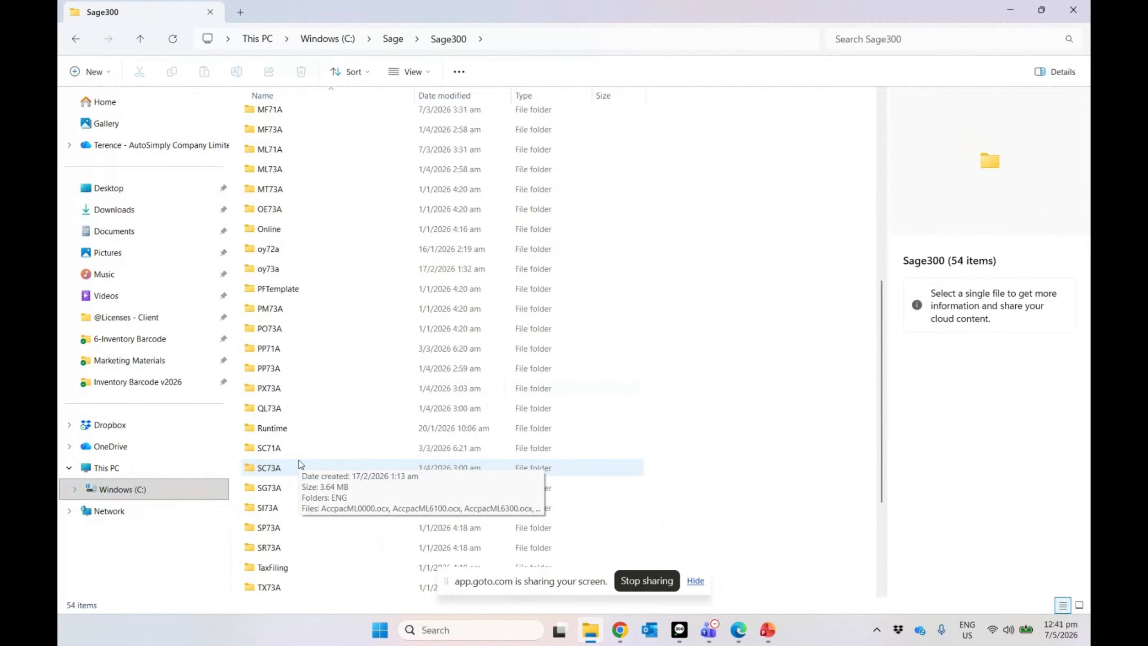
pyautogui.scroll(-3, 299, 497)
pyautogui.click(294, 552)
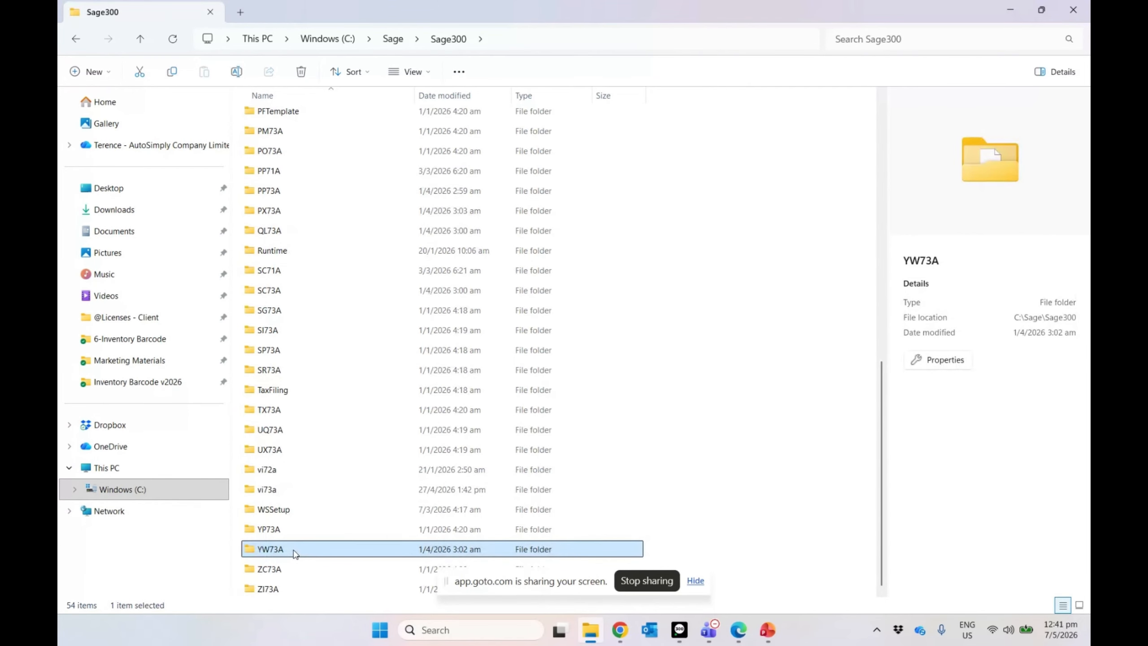
pyautogui.doubleClick(294, 550)
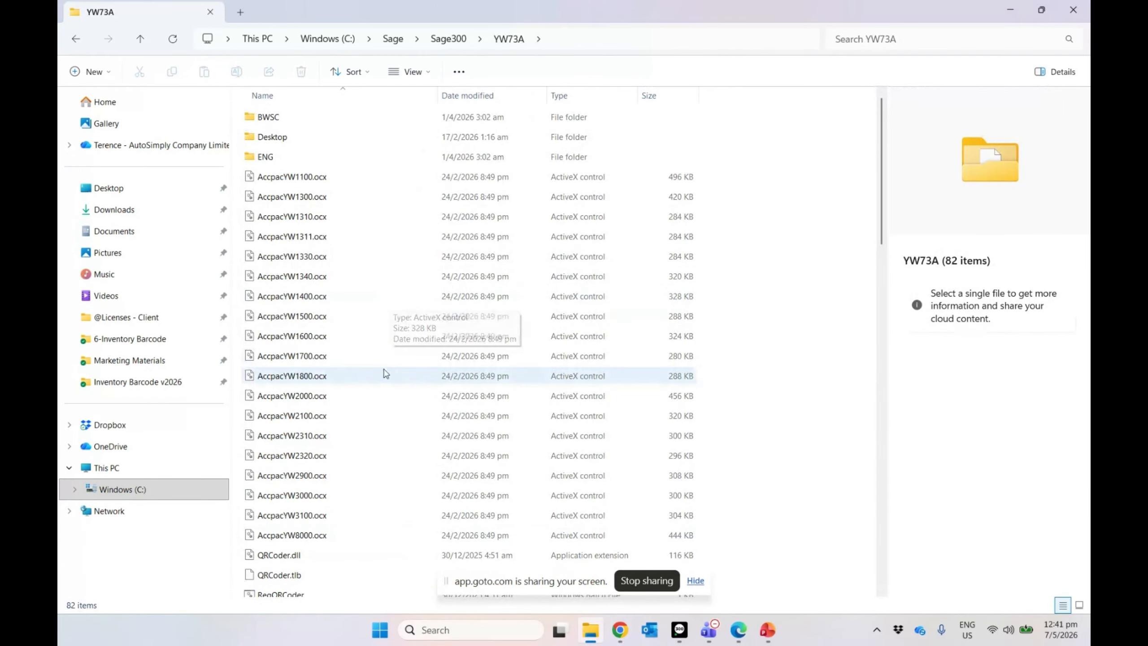
# Step: Return to the Sage300 folder and minimize File Explorer to show the guide again
pyautogui.scroll(-3, 384, 374)
pyautogui.scroll(3, 385, 373)
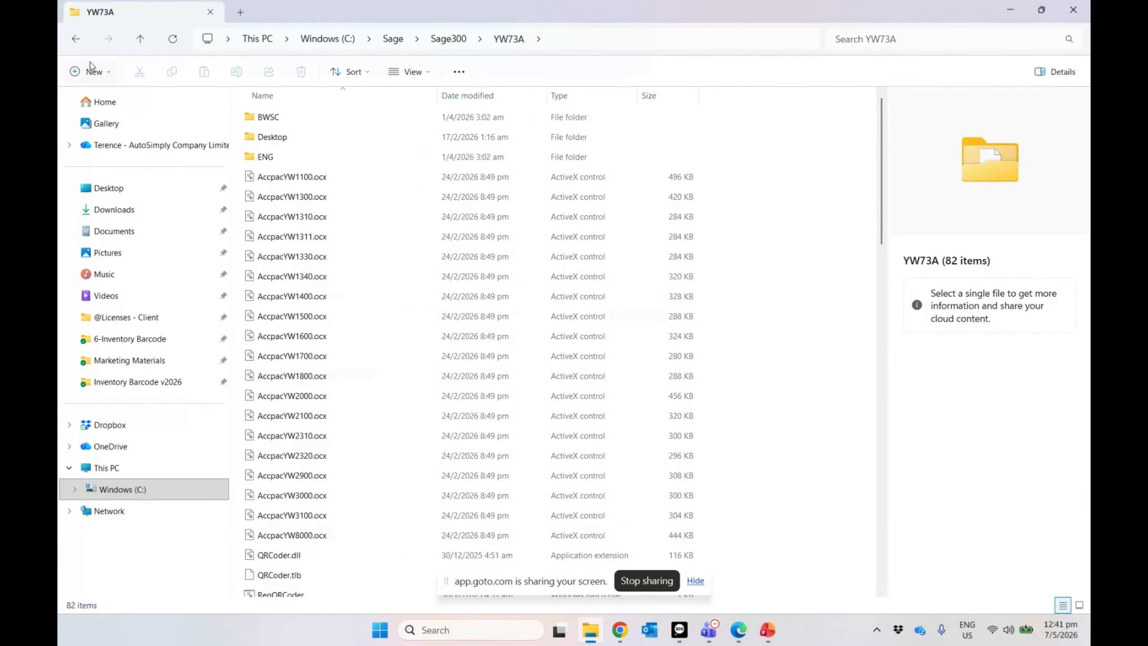
pyautogui.click(76, 46)
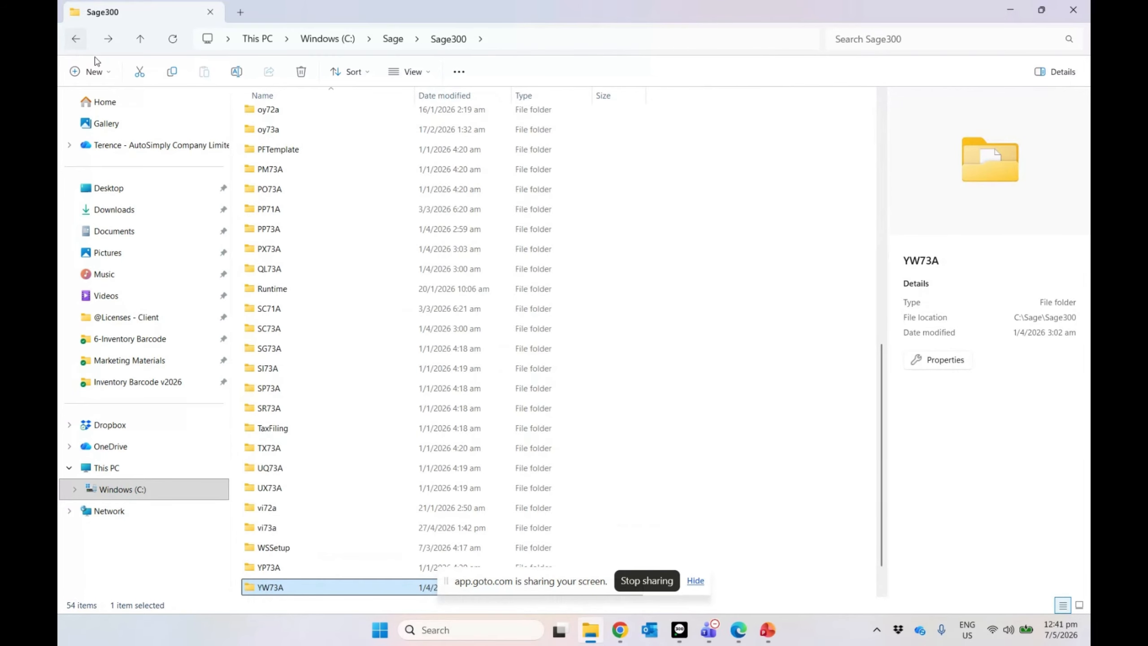
pyautogui.click(1010, 10)
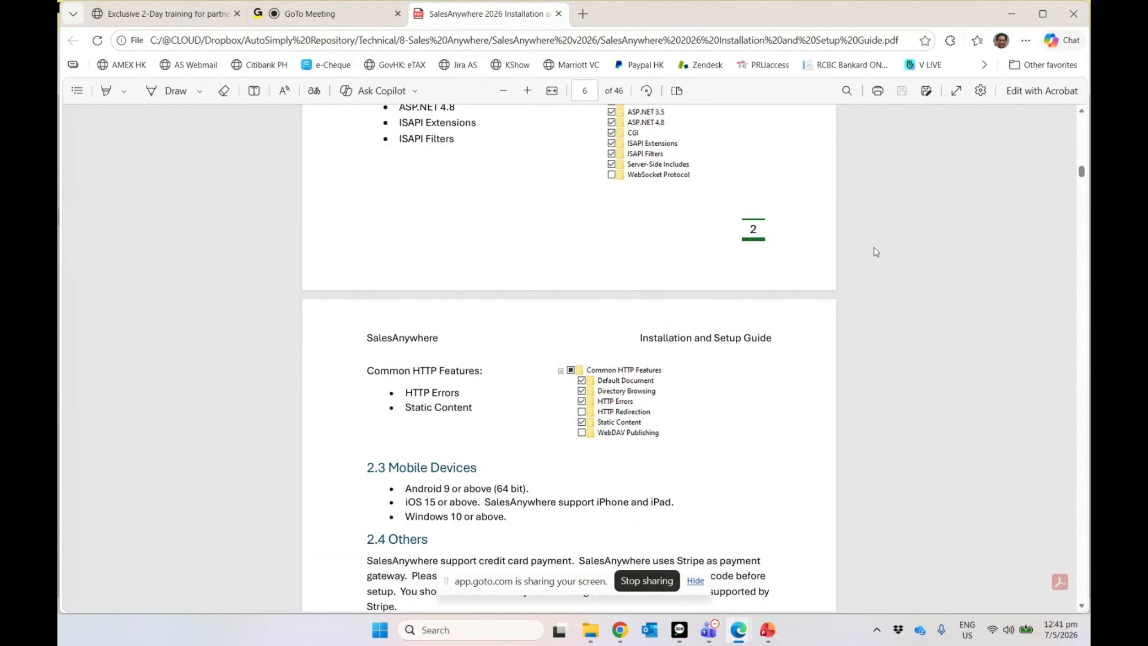
# Step: Minimize Edge to reveal Sage 300's Inventory Barcode (Options) page
pyautogui.click(1012, 15)
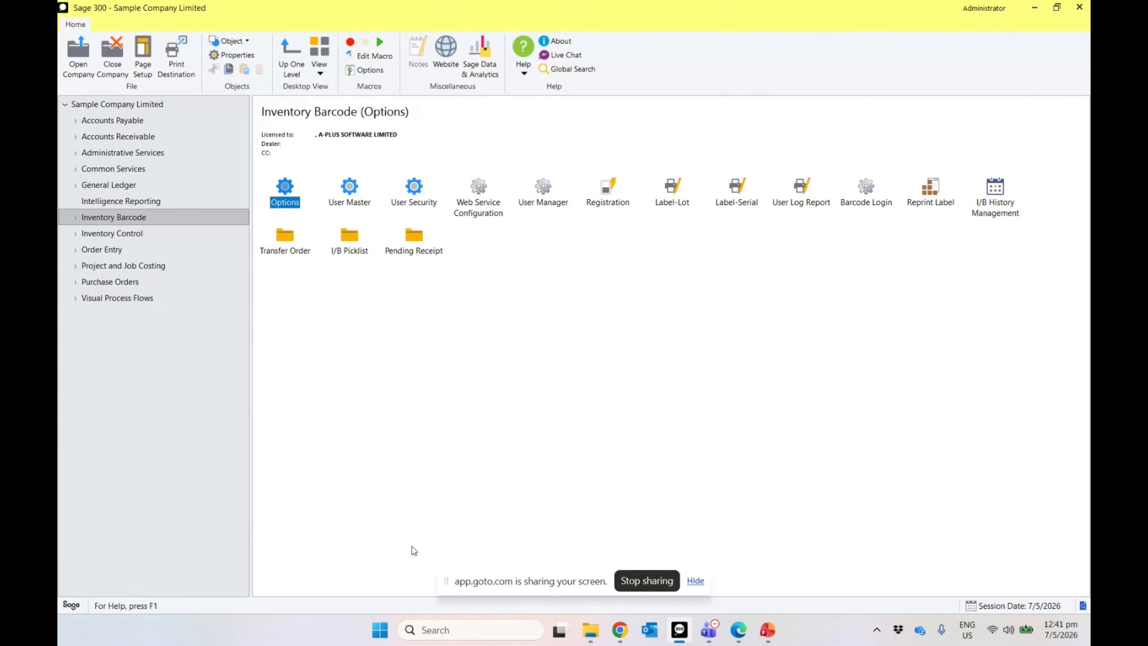
# Step: Find AutoSimply SalesAnywhere in the Microsoft Store by searching 'autosimpl', then close the Store
pyautogui.click(381, 631)
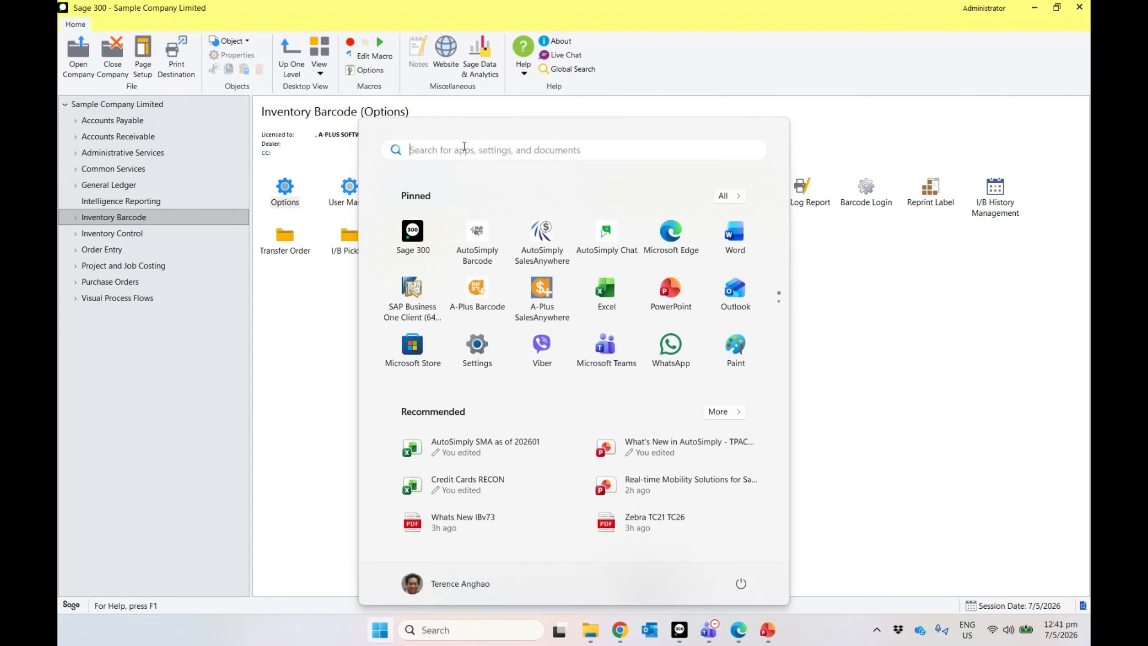
pyautogui.click(402, 360)
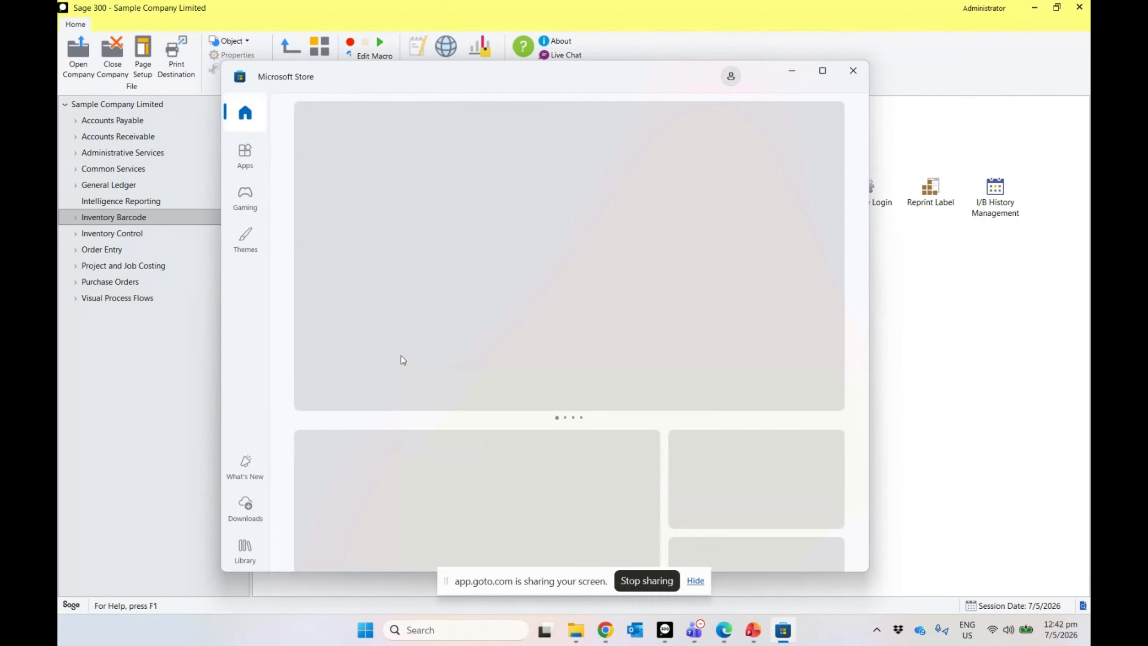
pyautogui.click(422, 77)
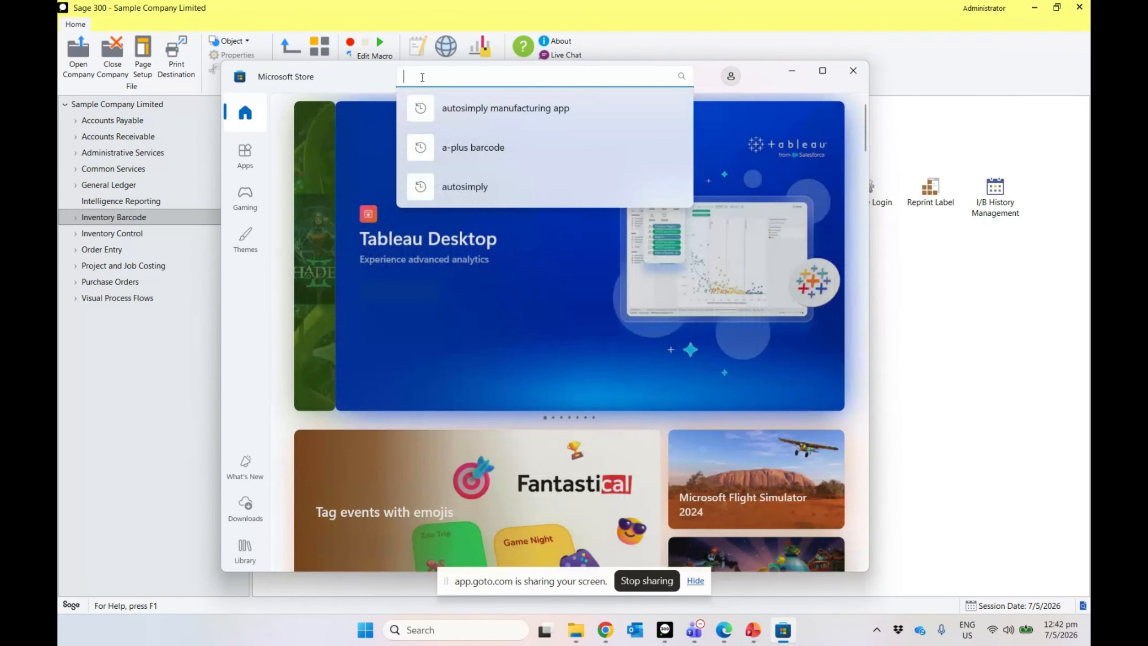
pyautogui.write('autosimpl')
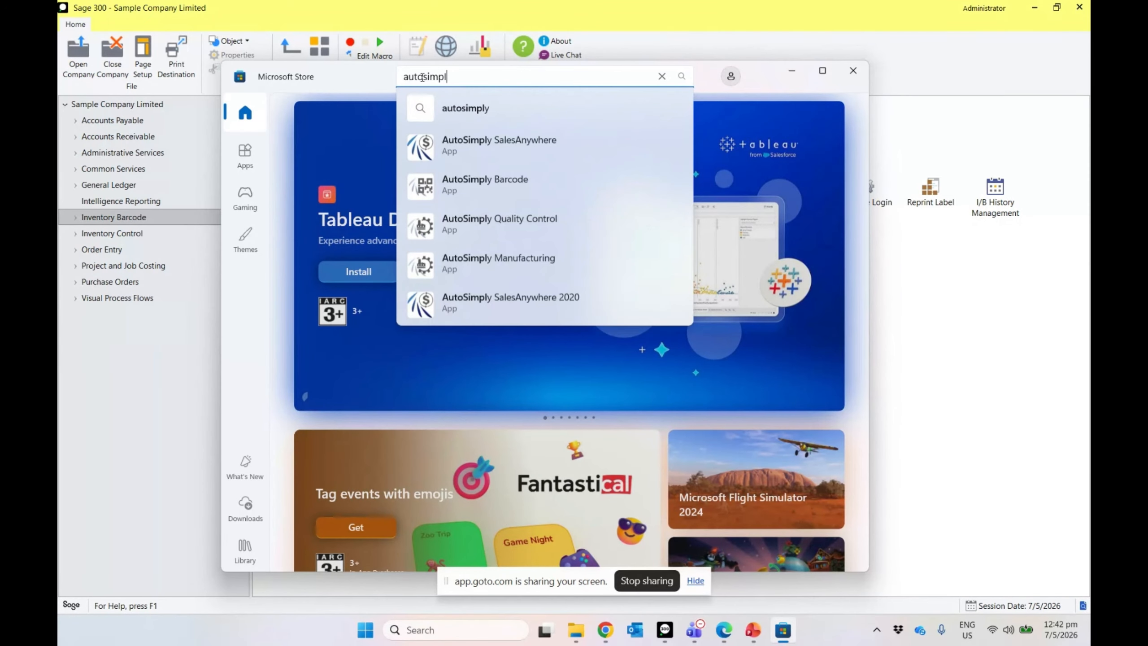
pyautogui.click(549, 150)
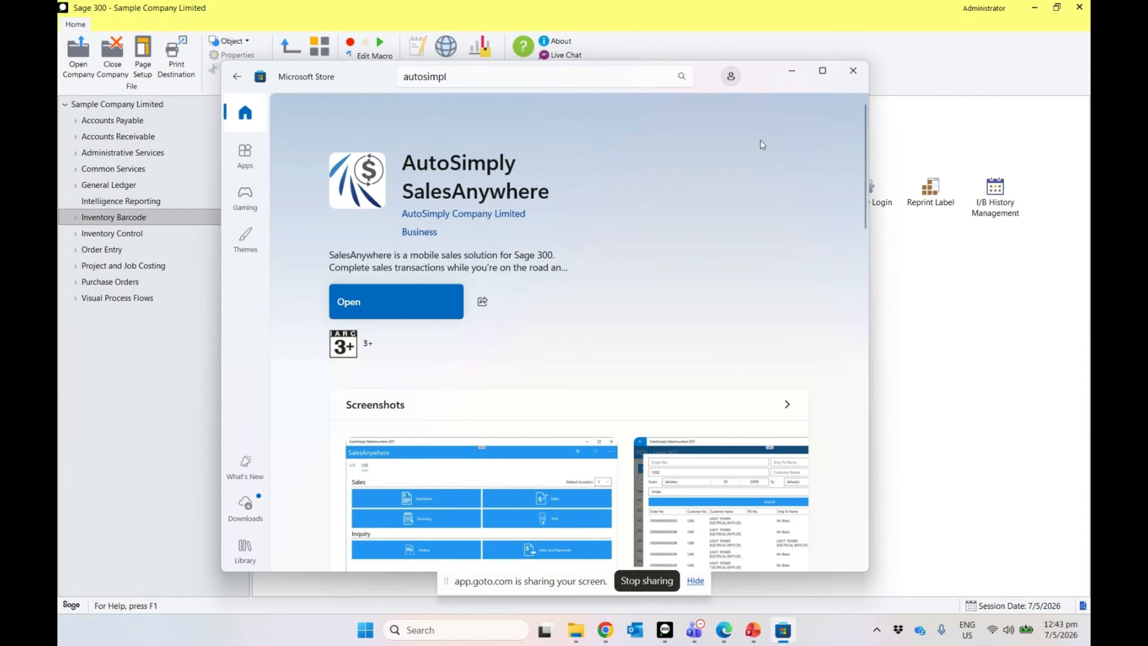
pyautogui.click(852, 71)
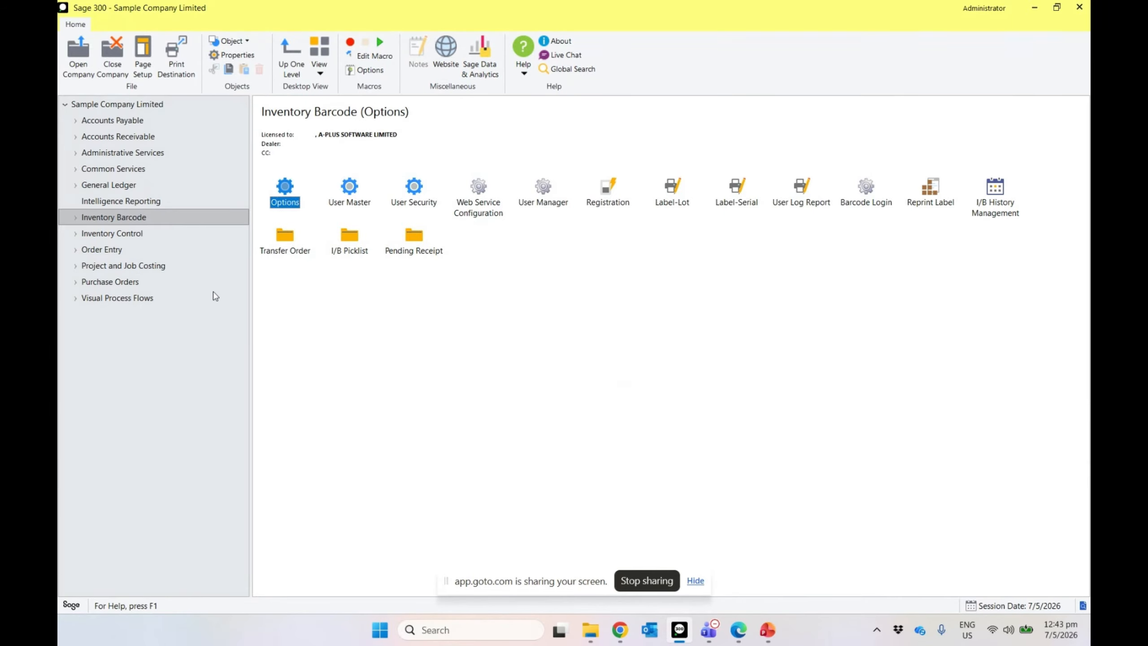
# Step: Select Data Activation under Administrative Services, then bring up Windows search
pyautogui.click(144, 153)
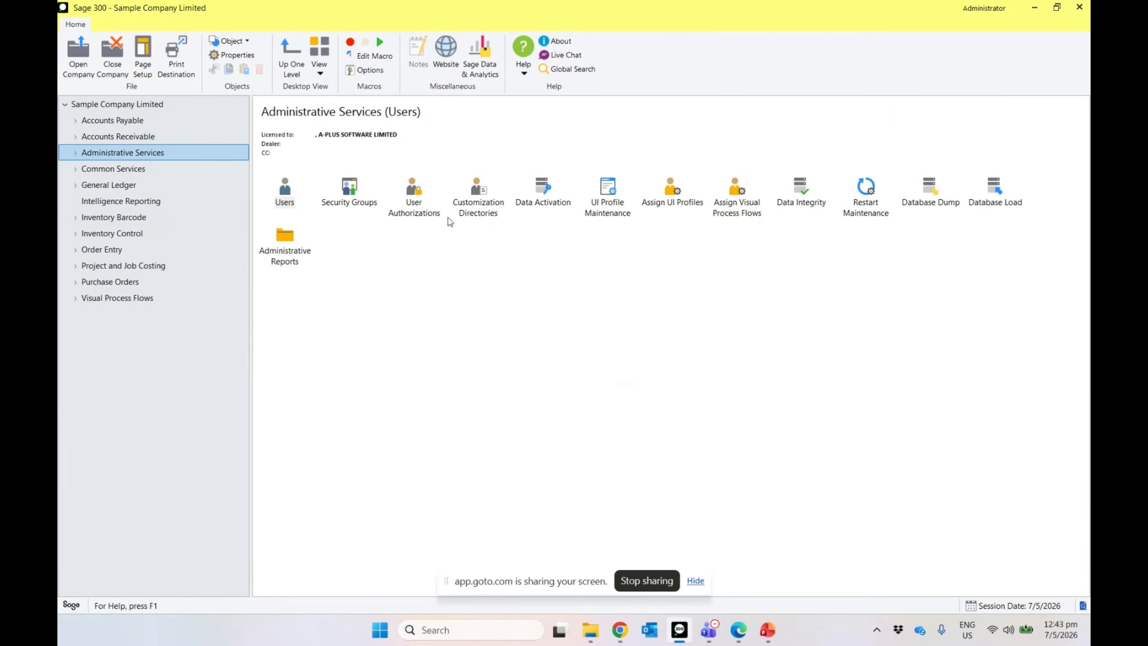
pyautogui.click(544, 198)
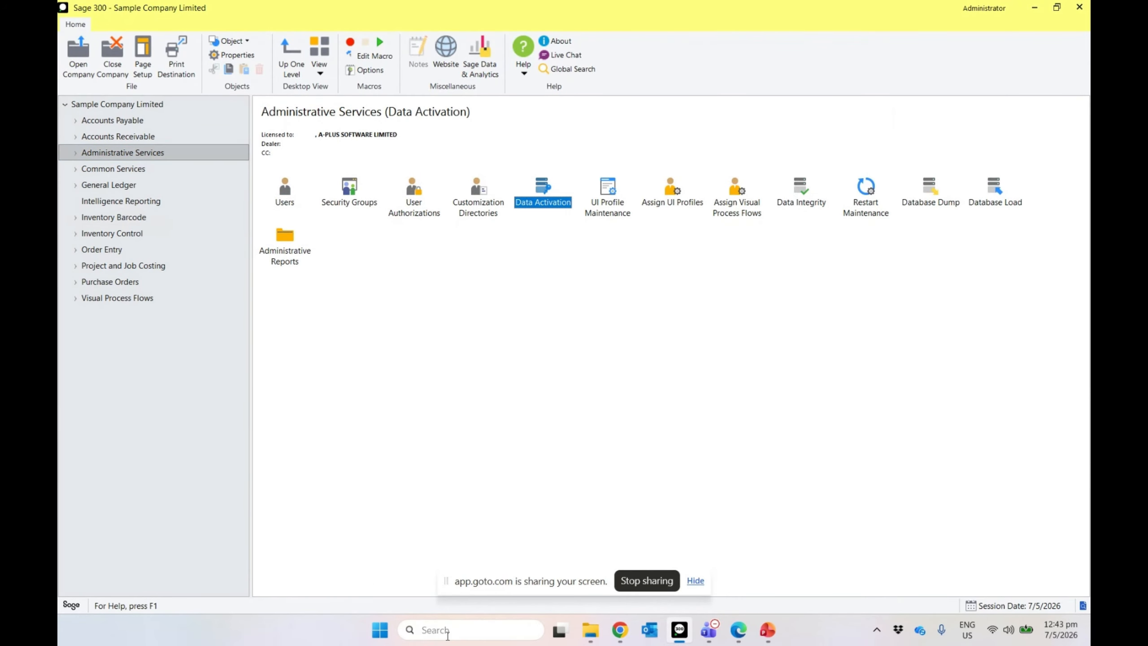
pyautogui.click(447, 633)
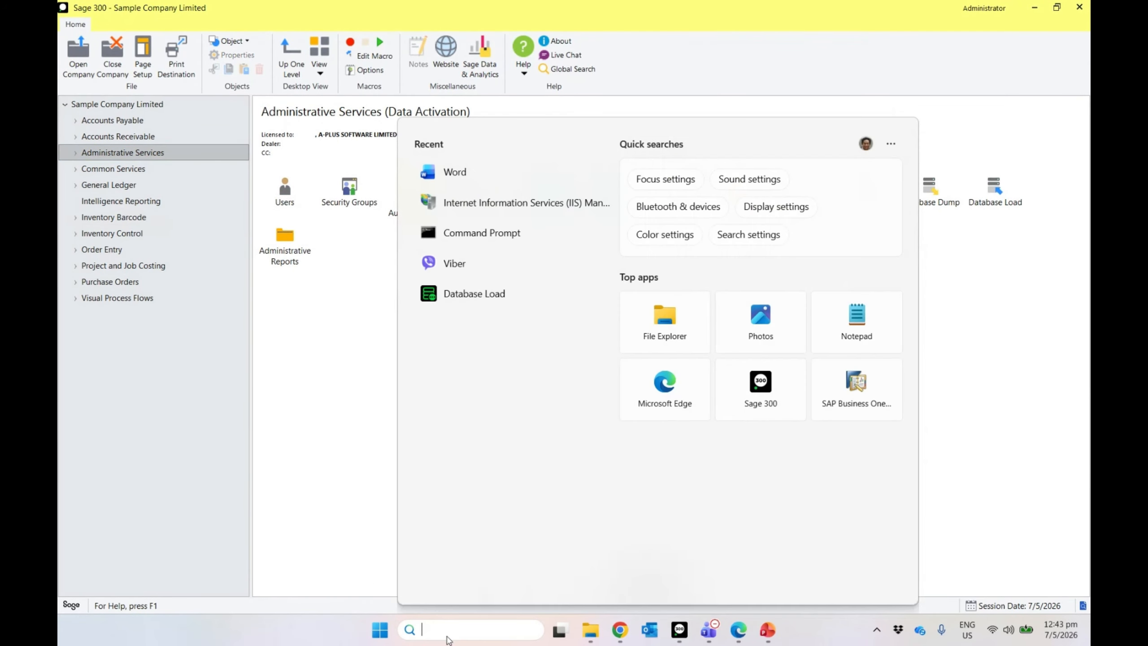
# Step: Launch IIS Manager, restart the TERENCET14S web server, and close IIS Manager
pyautogui.click(525, 212)
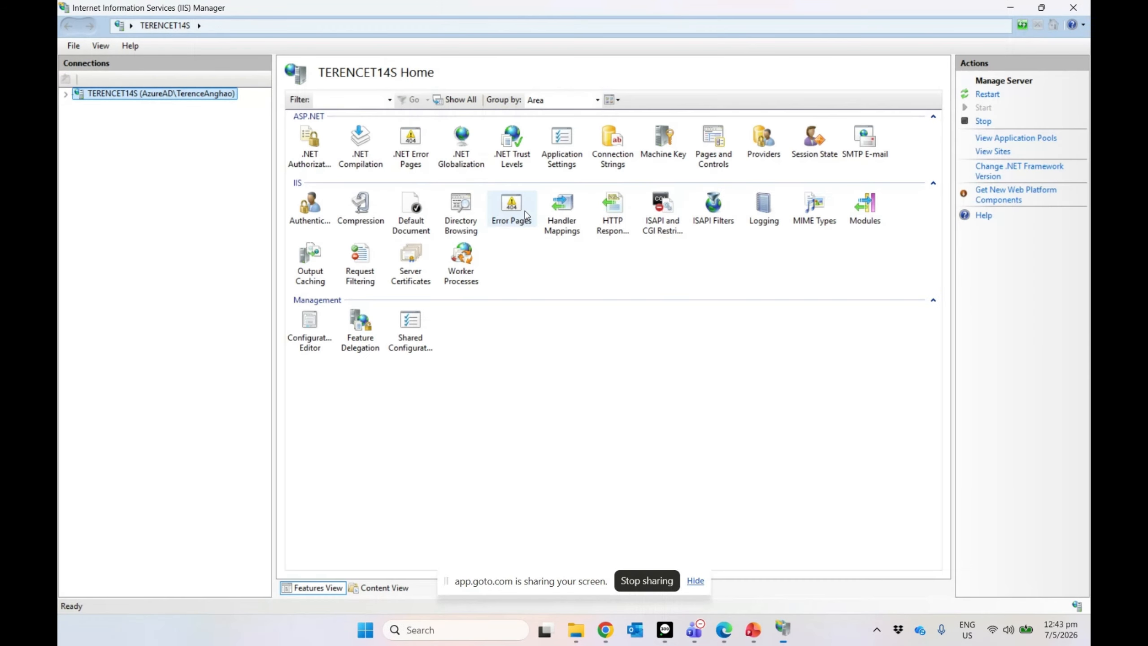
pyautogui.click(986, 95)
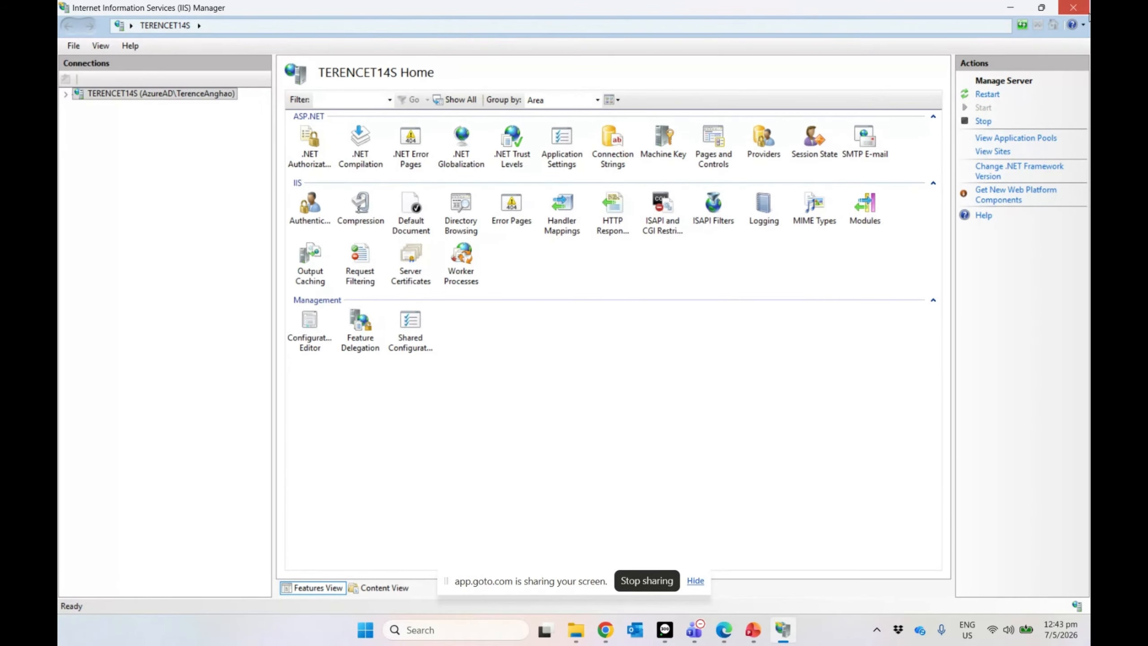
pyautogui.click(1073, 8)
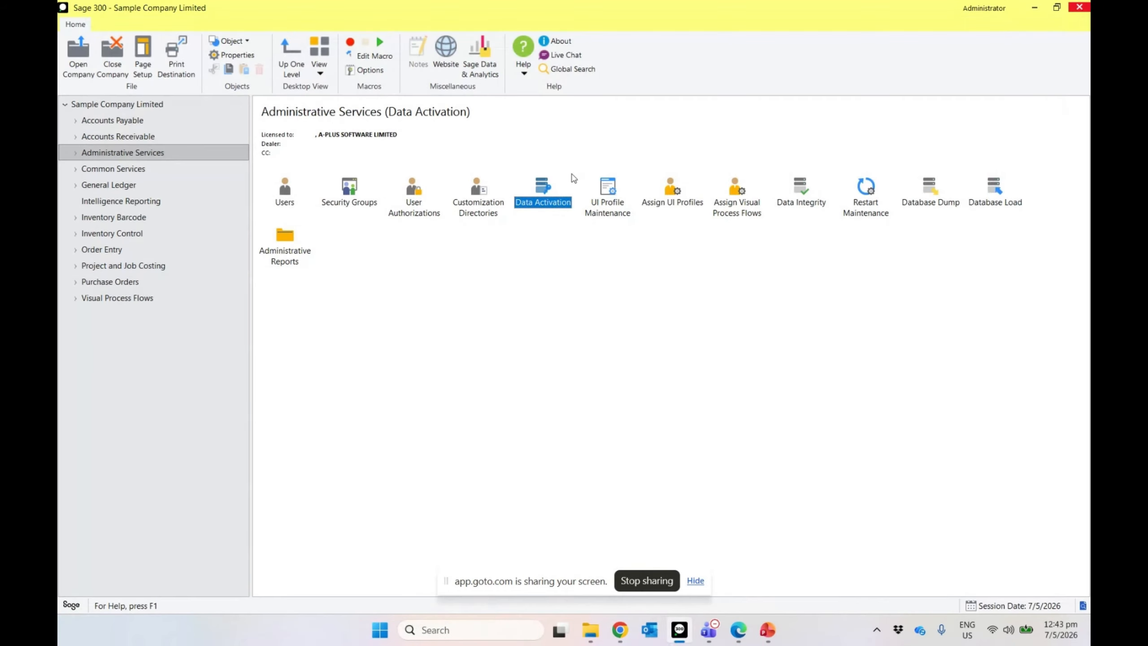
# Step: Run Data Activation with backup confirmed to activate SalesAnywhere 7.3A for Sample Company Limited
pyautogui.doubleClick(540, 195)
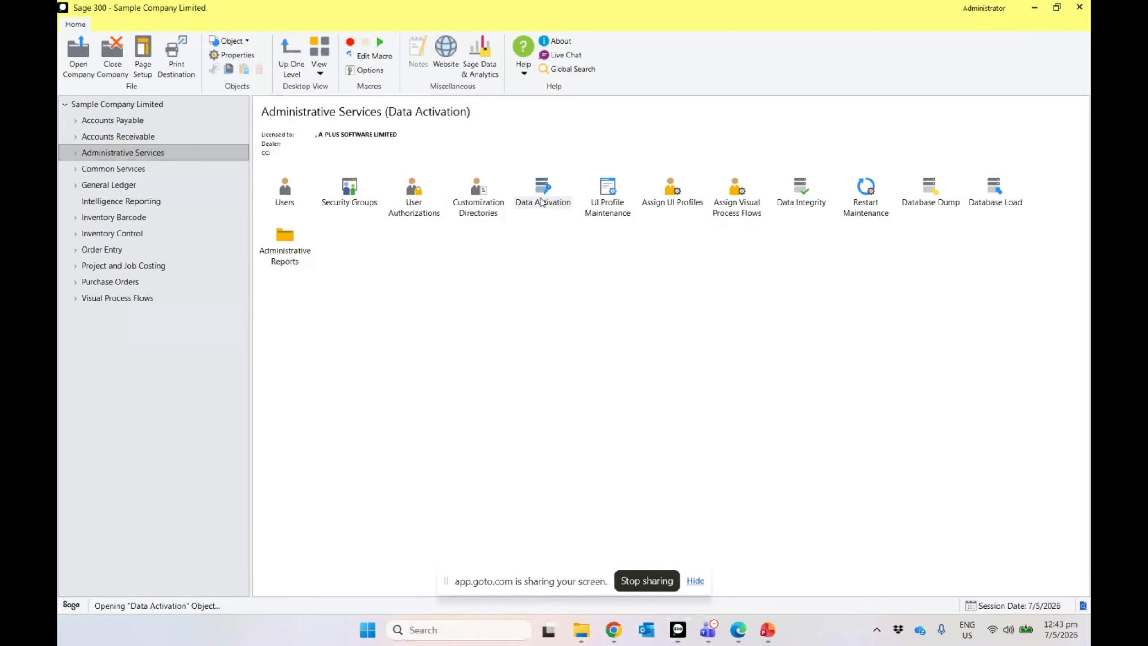
pyautogui.click(554, 338)
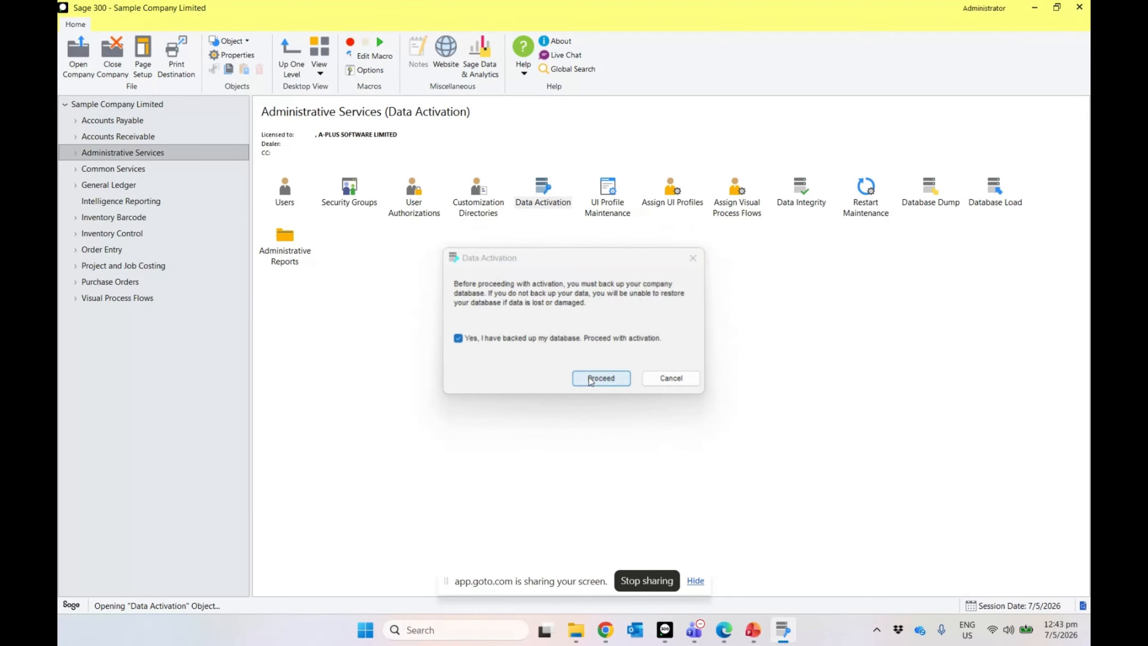
pyautogui.click(601, 378)
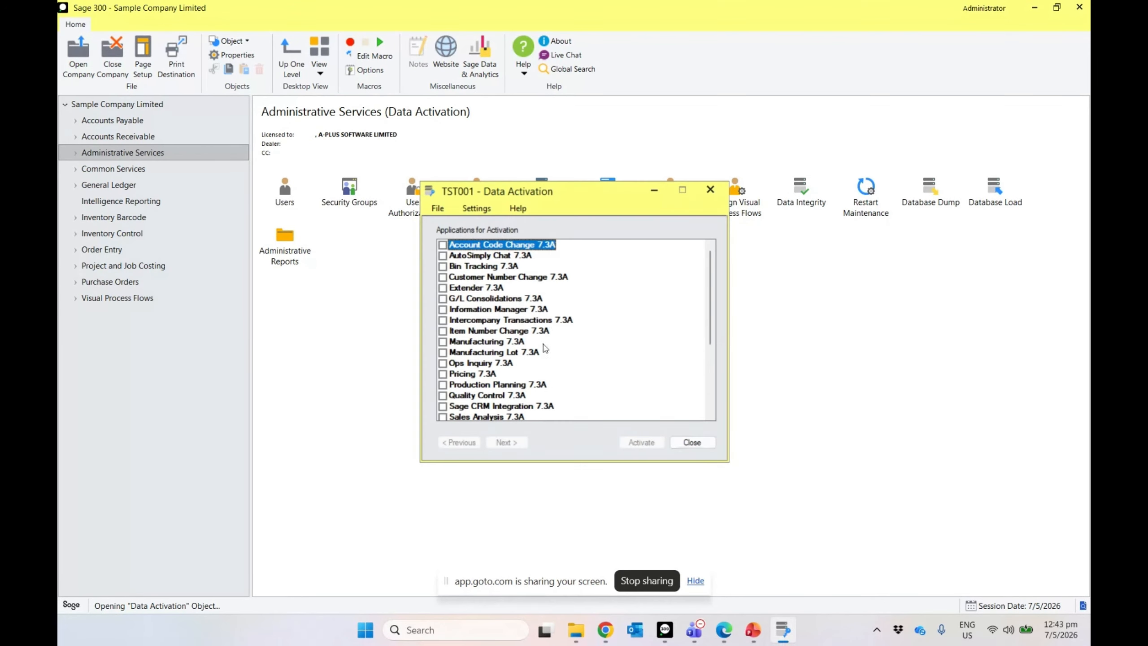
pyautogui.scroll(-3, 520, 407)
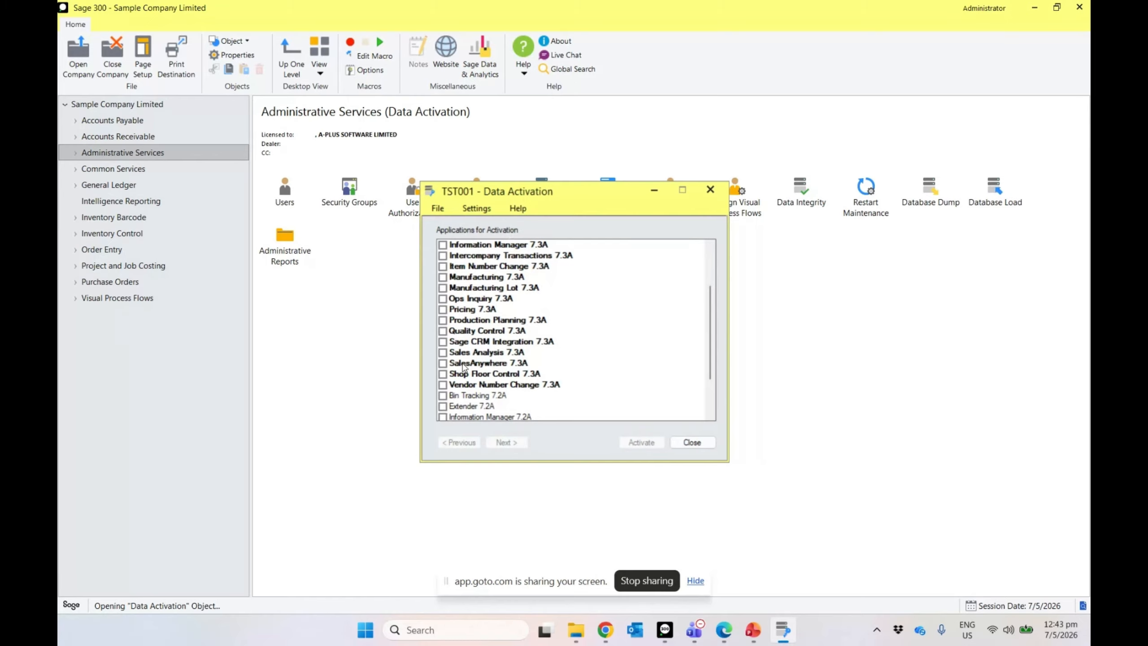
pyautogui.click(452, 363)
pyautogui.click(501, 441)
pyautogui.click(641, 443)
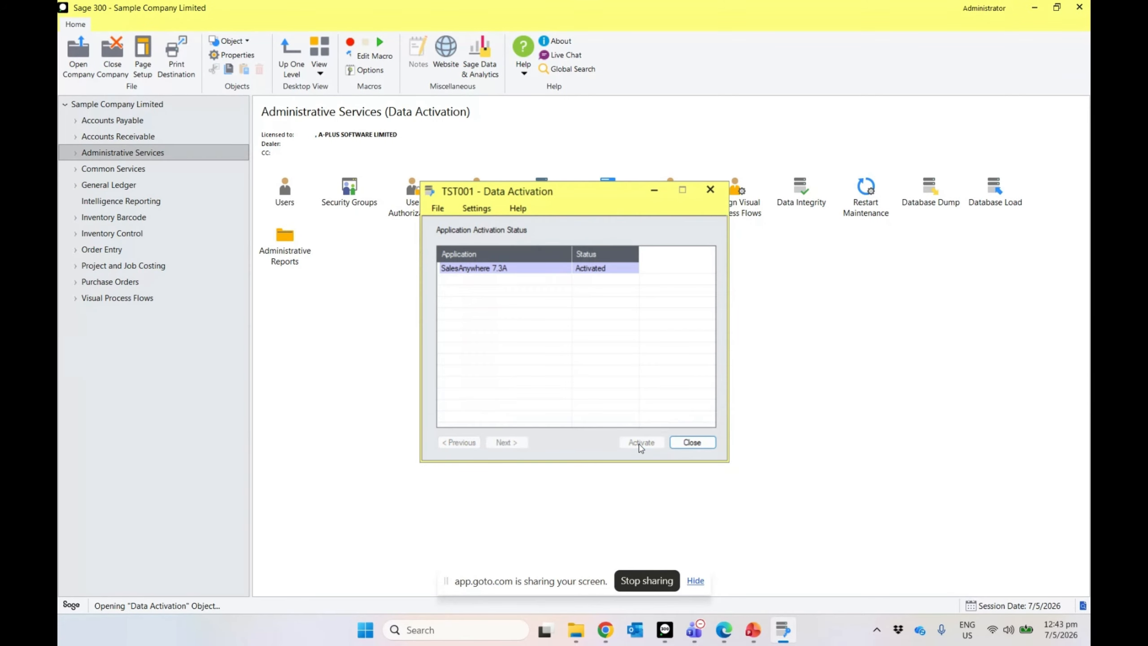
pyautogui.click(691, 442)
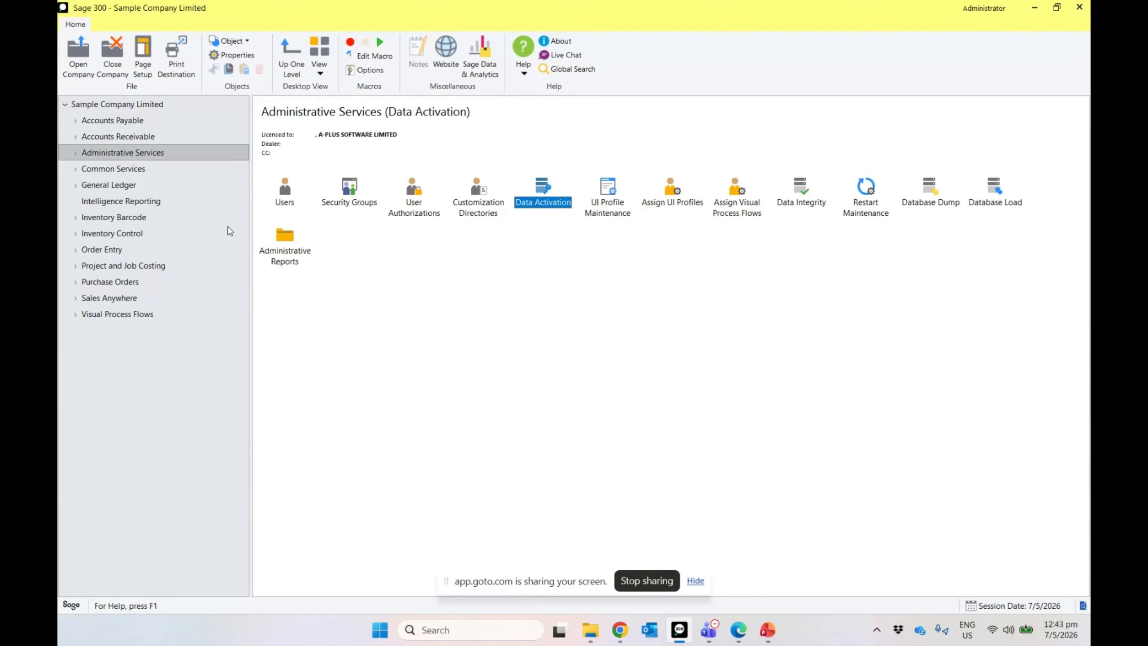
# Step: Open the Web Service Configuration under Sales Anywhere
pyautogui.click(112, 302)
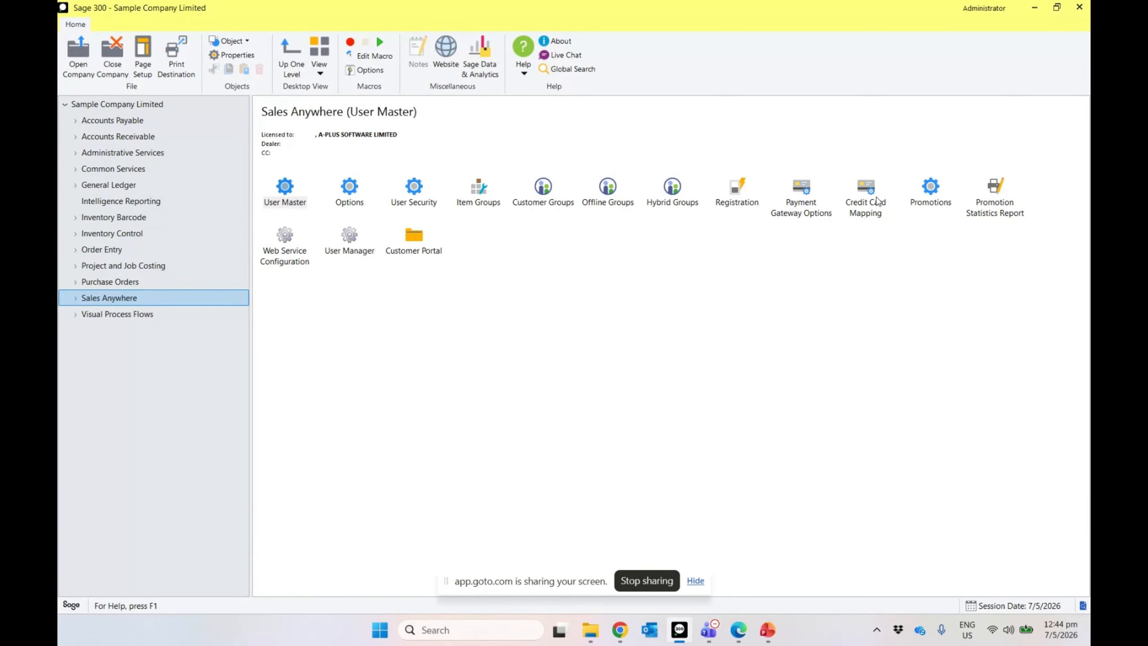
pyautogui.doubleClick(309, 260)
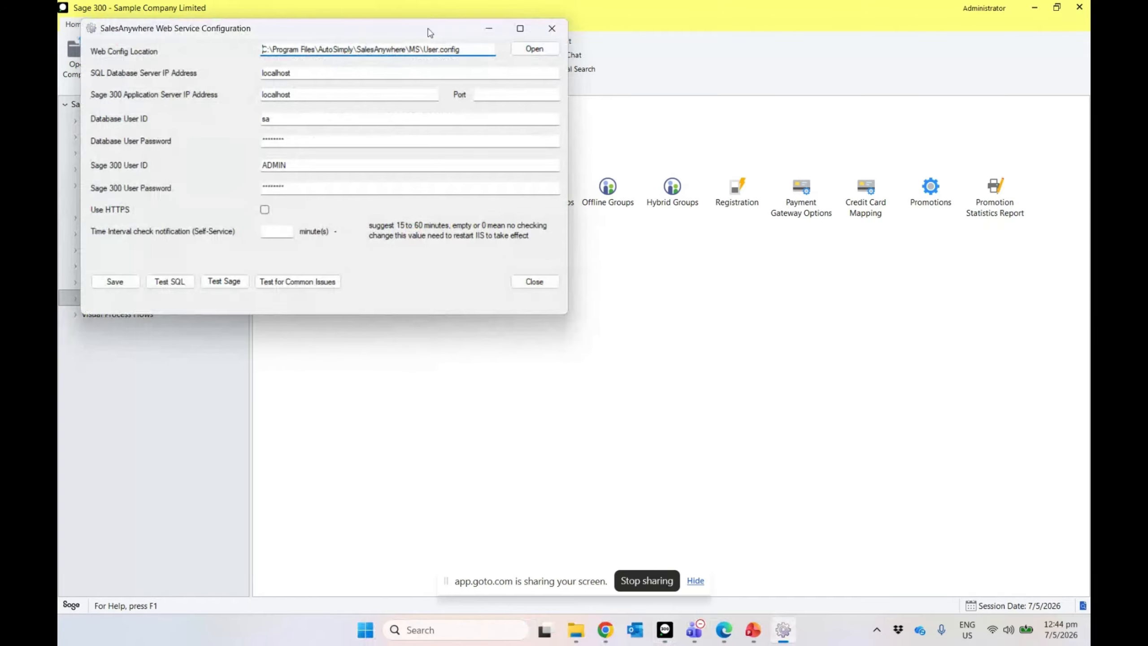
pyautogui.moveTo(429, 33); pyautogui.dragTo(743, 182)
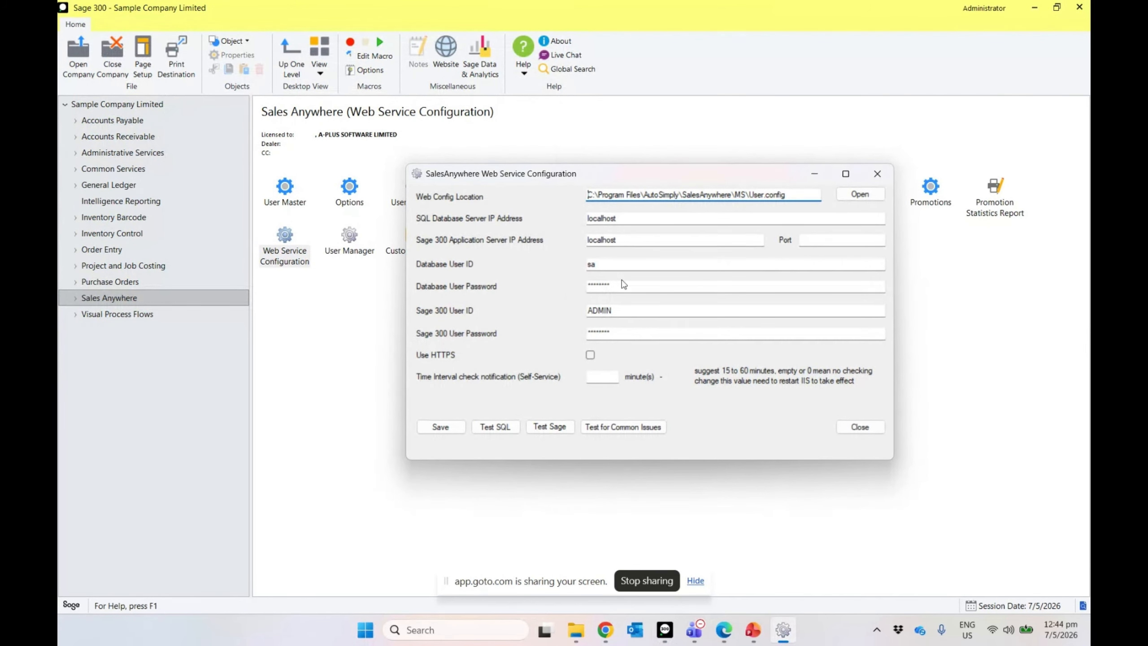
# Step: Review the localhost SQL and Sage 300 server addresses, database login, and Sage 300 user ADMIN
pyautogui.click(627, 217)
pyautogui.moveTo(627, 217); pyautogui.dragTo(543, 220)
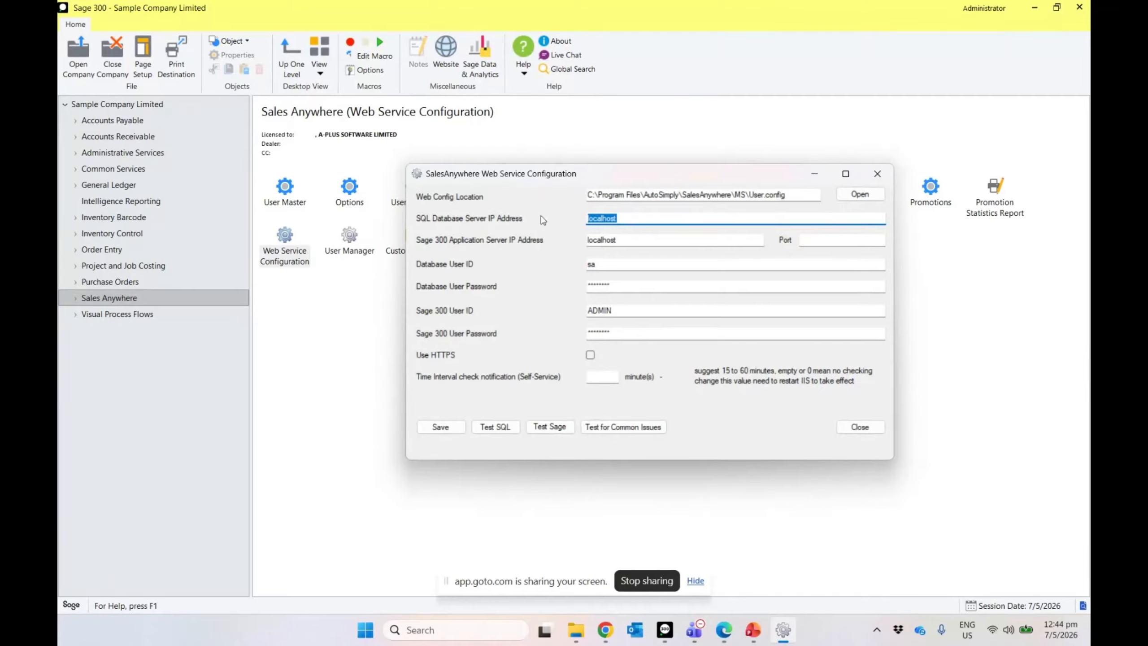
pyautogui.moveTo(625, 241); pyautogui.dragTo(546, 243)
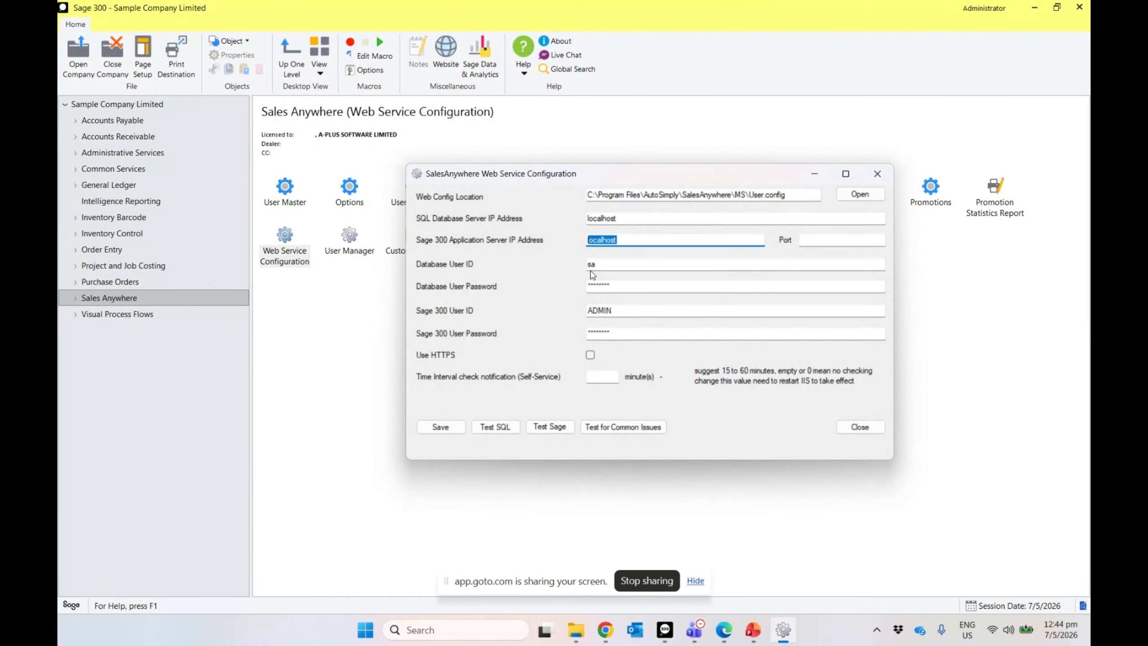
pyautogui.moveTo(630, 272); pyautogui.dragTo(544, 271)
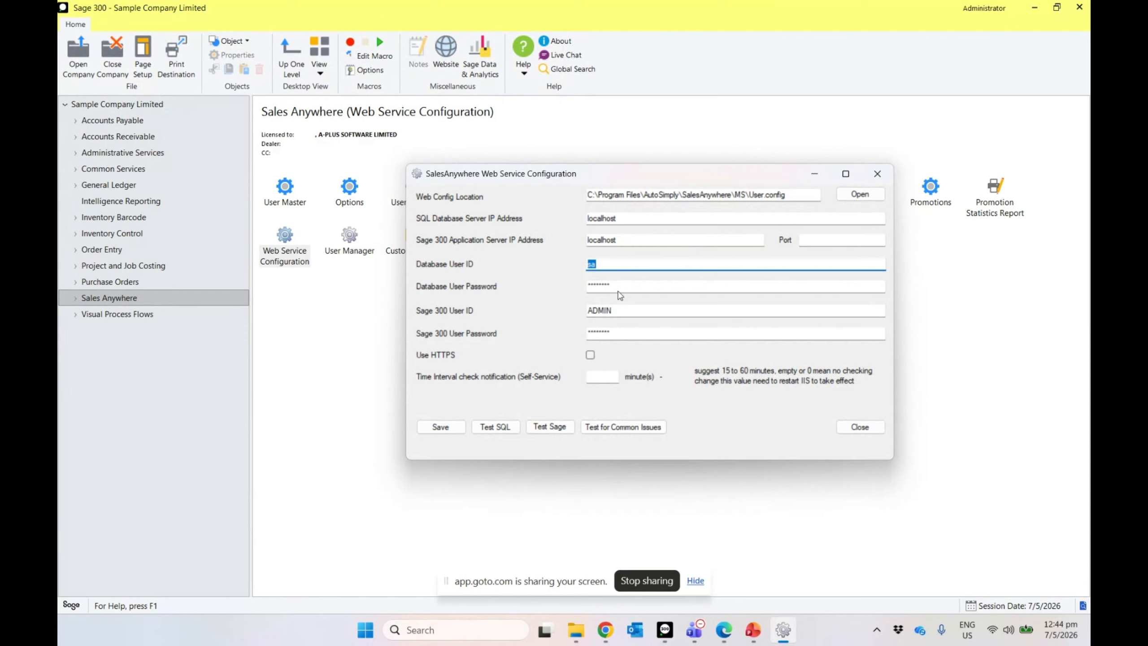
pyautogui.moveTo(627, 288); pyautogui.dragTo(554, 290)
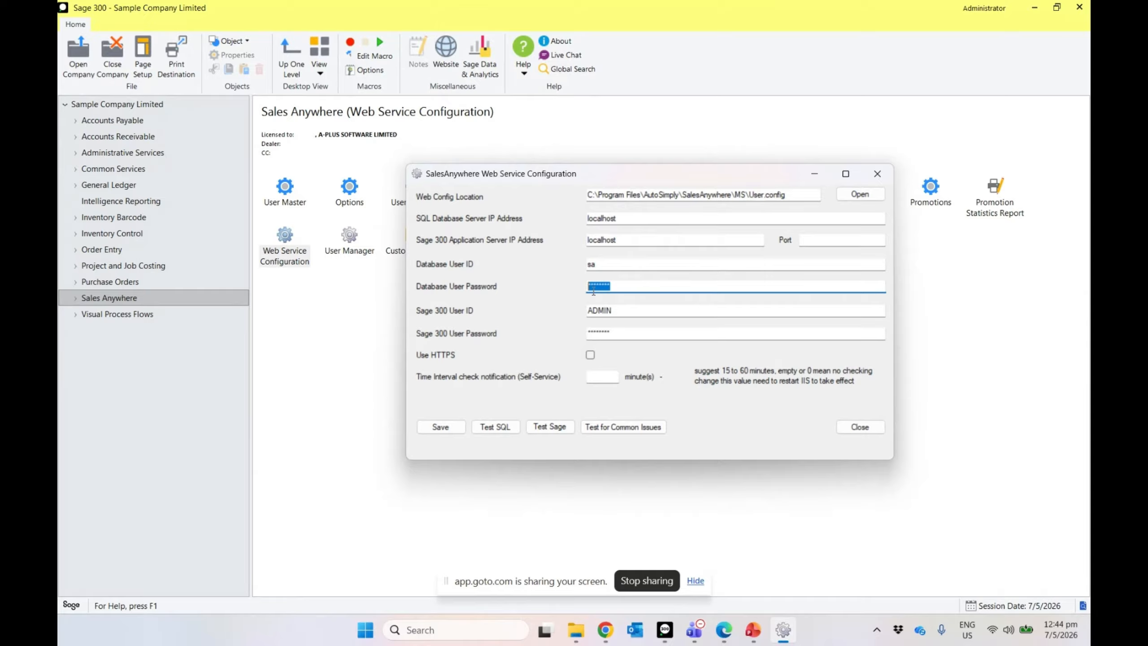
pyautogui.moveTo(621, 310); pyautogui.dragTo(529, 310)
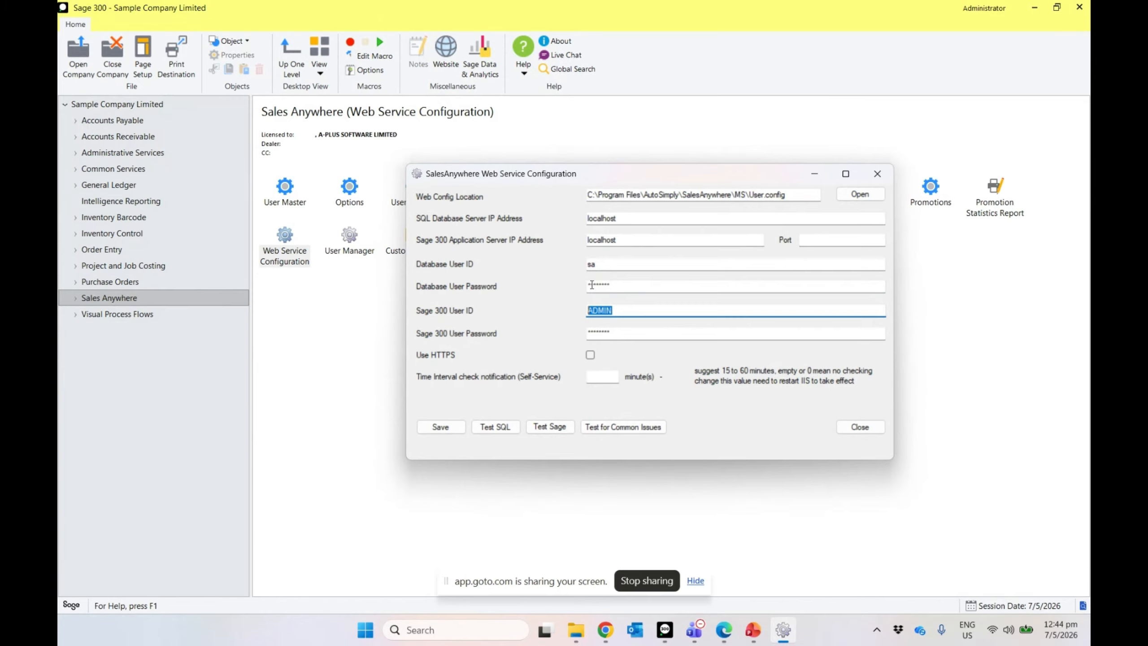
pyautogui.moveTo(621, 310); pyautogui.dragTo(560, 310)
pyautogui.moveTo(553, 179); pyautogui.dragTo(501, 164)
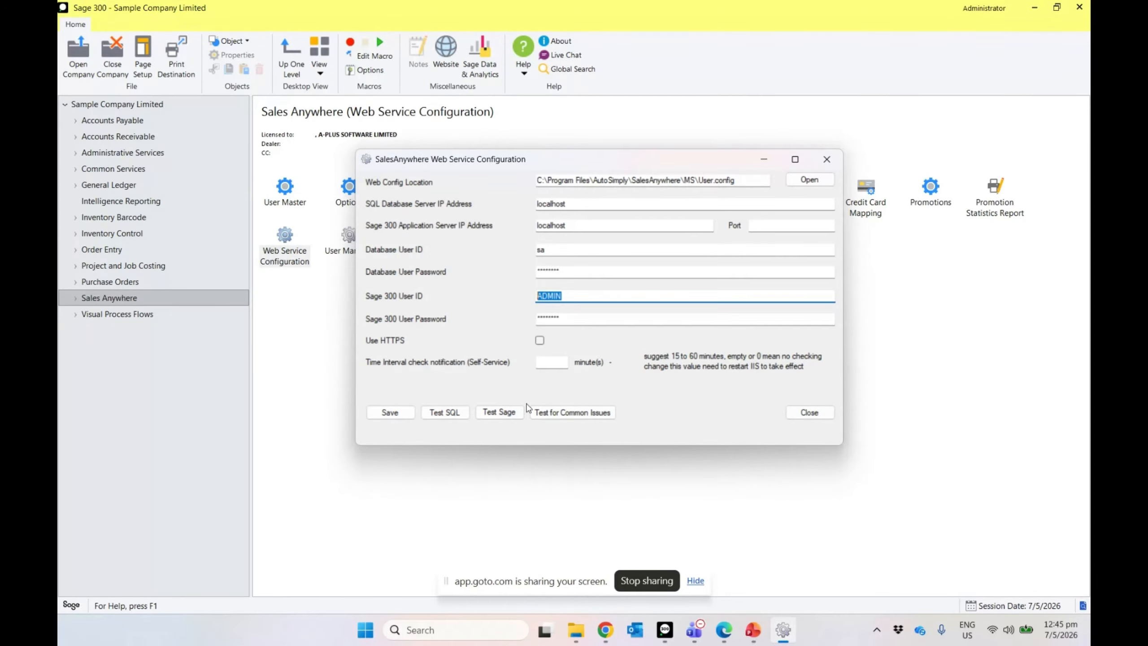
# Step: Run the Common Issues Test against company TST001
pyautogui.click(565, 414)
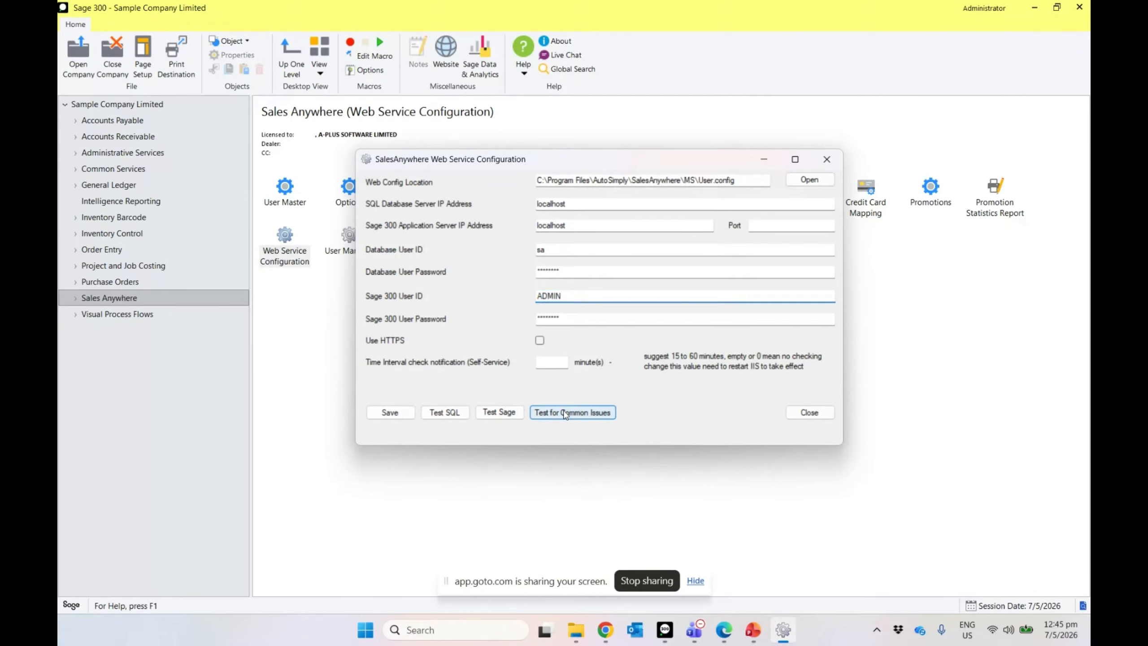
pyautogui.click(565, 412)
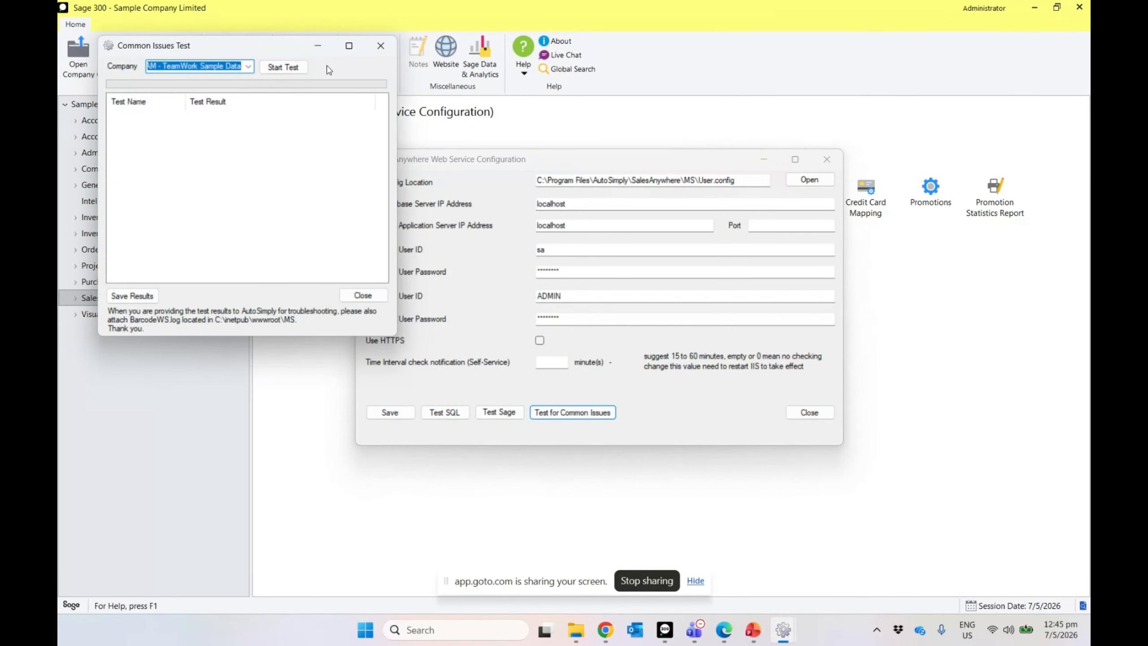
pyautogui.moveTo(292, 51); pyautogui.dragTo(603, 119)
pyautogui.click(548, 133)
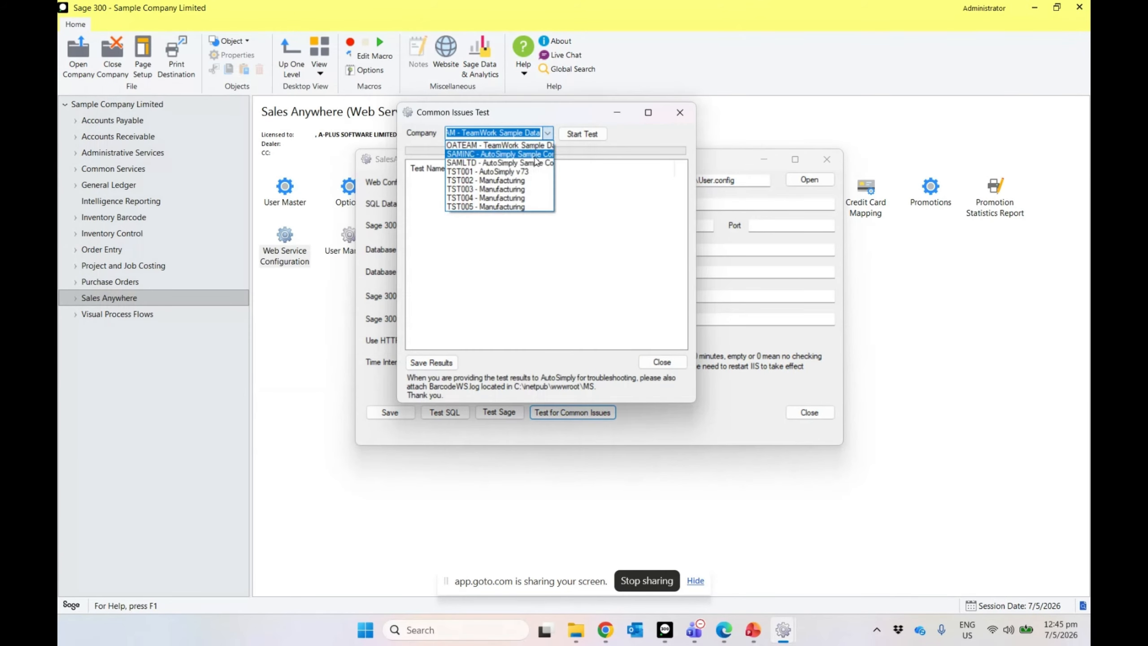
pyautogui.click(458, 173)
pyautogui.click(573, 136)
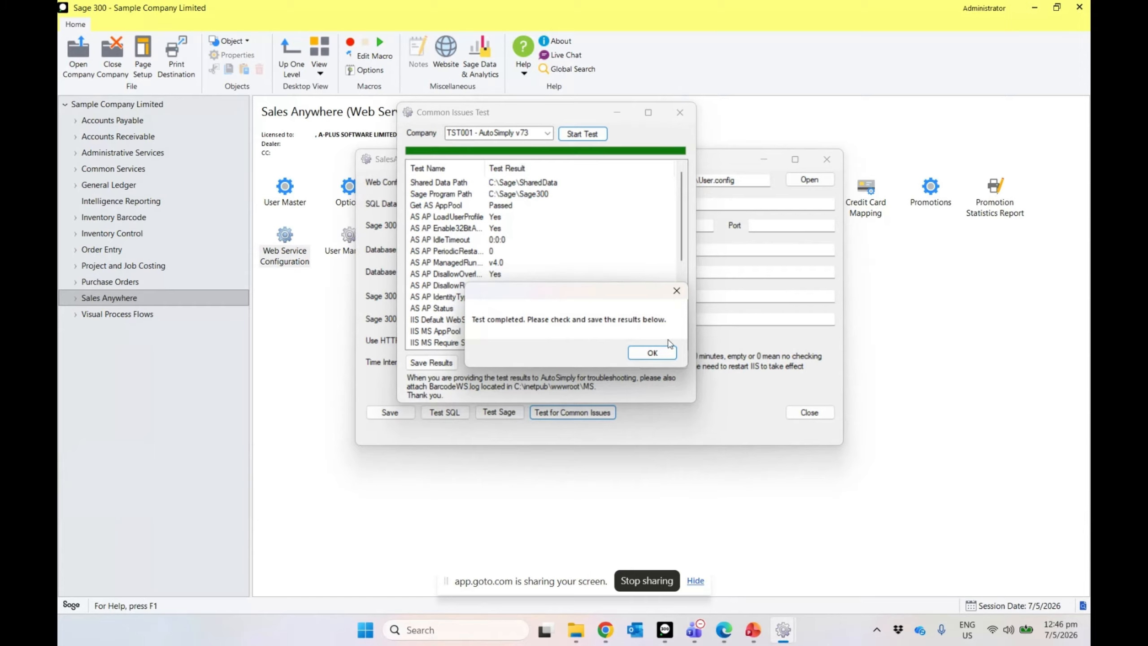
# Step: Dismiss the completion message and close the test results and Web Service Configuration
pyautogui.click(662, 356)
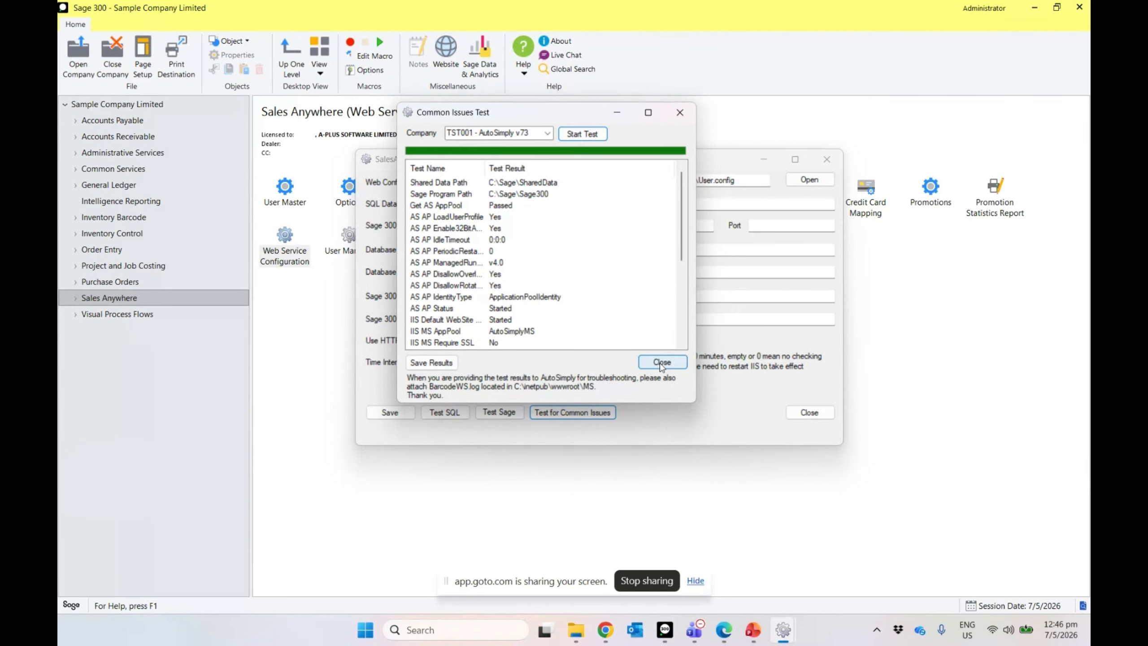
pyautogui.click(659, 362)
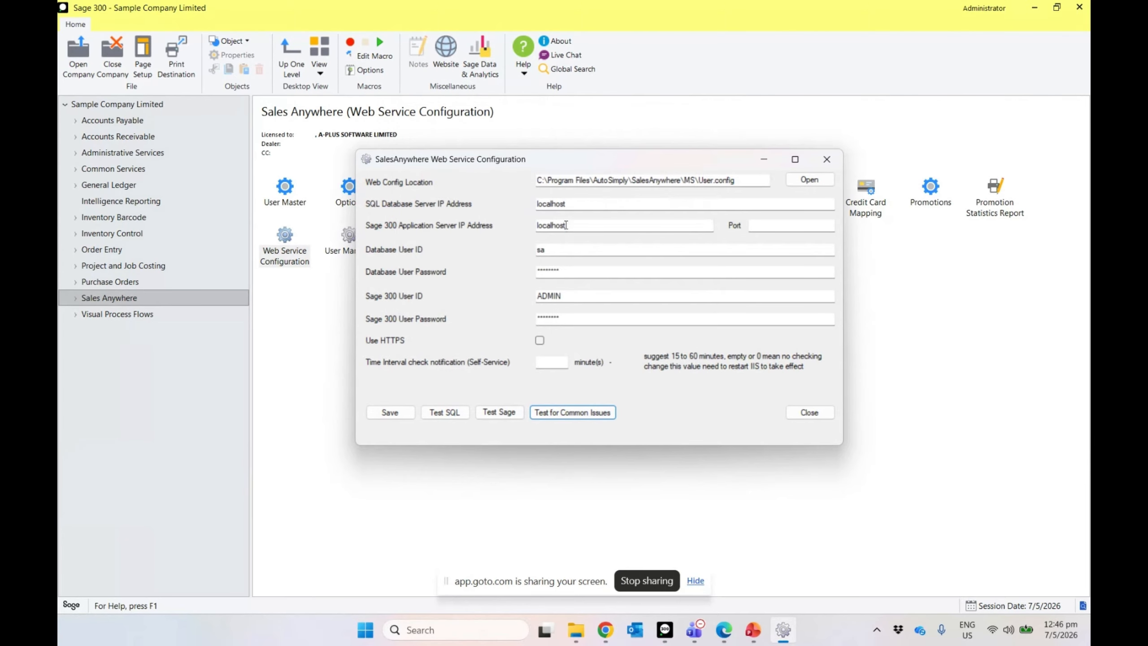
pyautogui.click(808, 412)
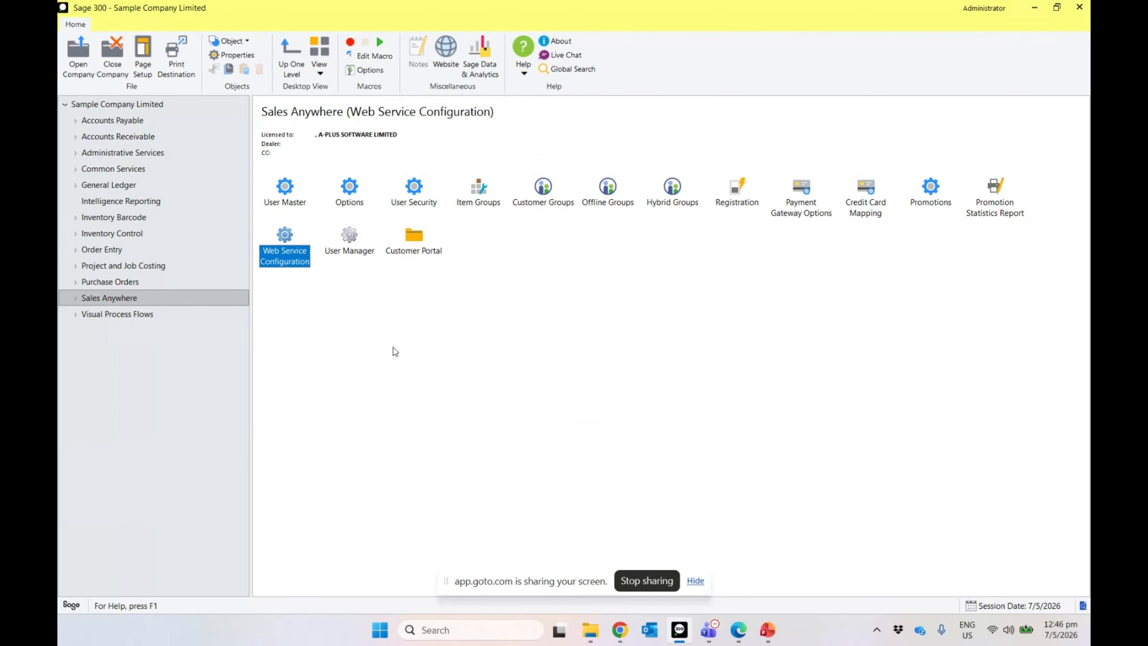
# Step: Open the SalesAnywhere User Master setup
pyautogui.click(295, 204)
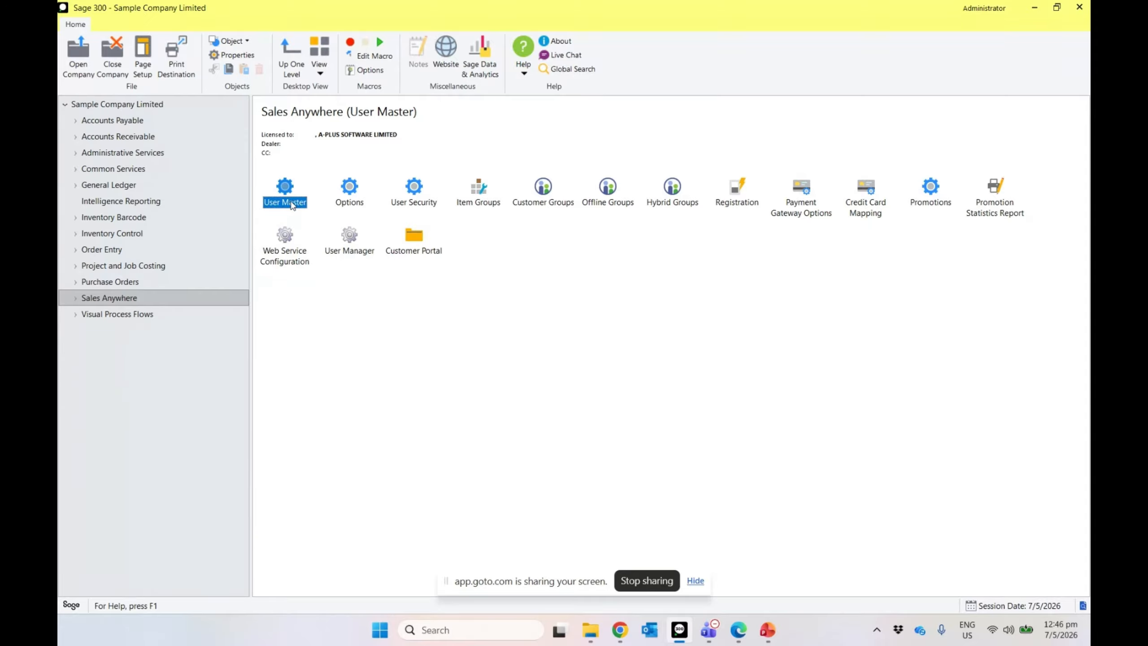
pyautogui.click(435, 204)
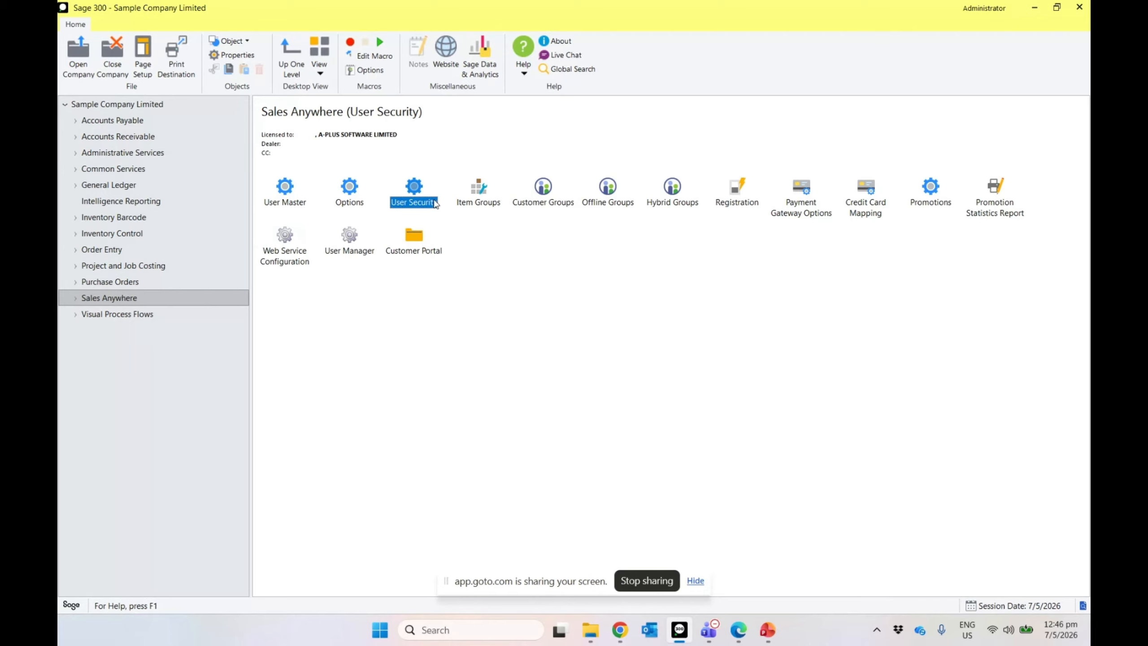
pyautogui.click(358, 202)
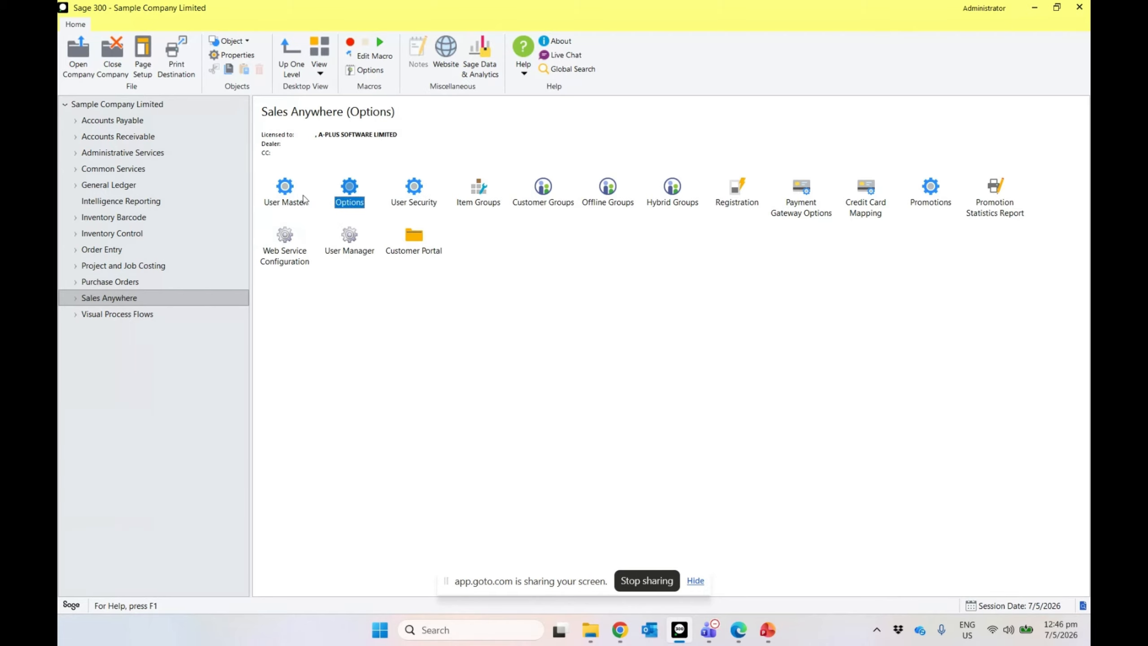
pyautogui.doubleClick(286, 202)
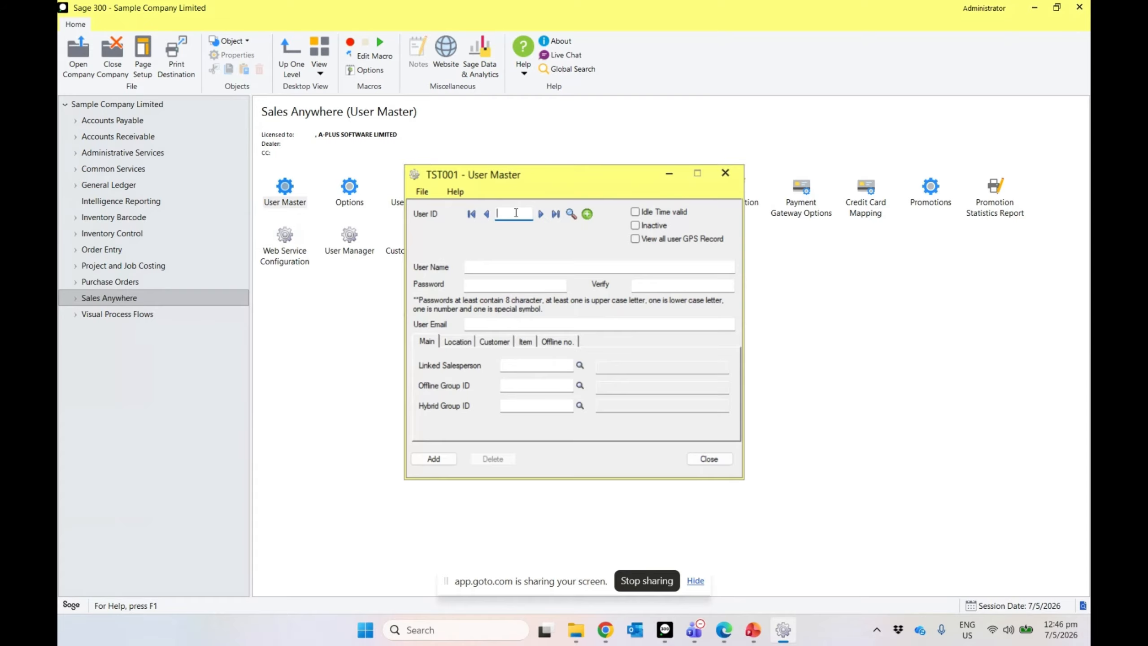
# Step: Enter user ID 1, user name 'Salesman 1', and the user's password with verification
pyautogui.write('1')
pyautogui.press('Tab')
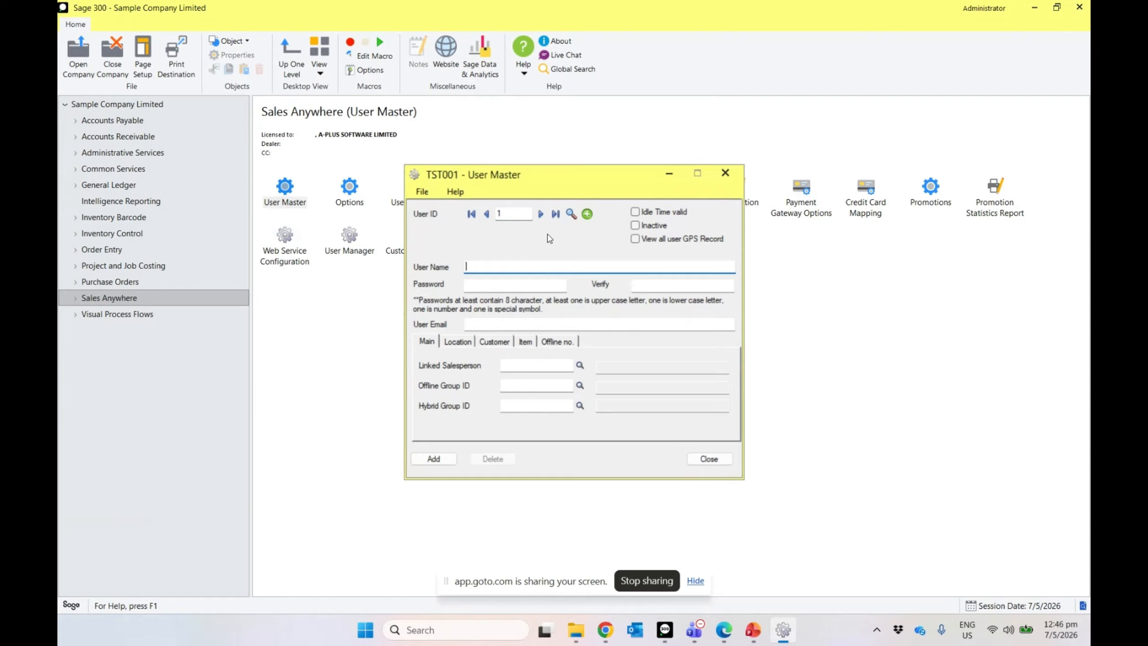
pyautogui.write('Salesman 1')
pyautogui.press('Tab')
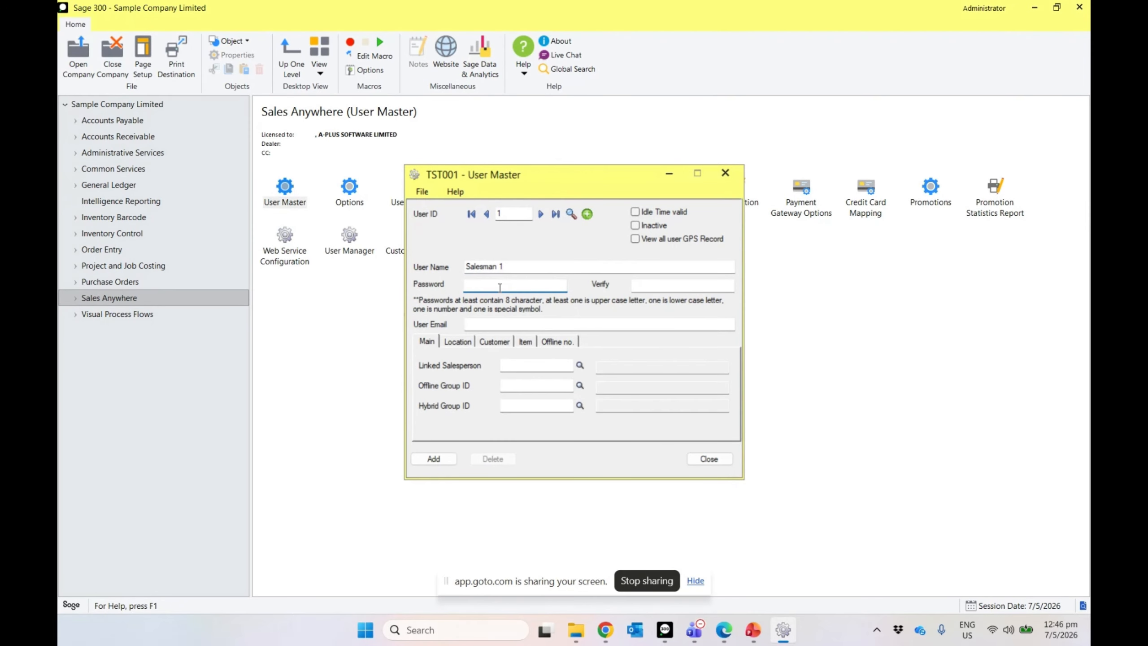
pyautogui.write('**')
pyautogui.write('***')
pyautogui.click(654, 284)
pyautogui.write('****')
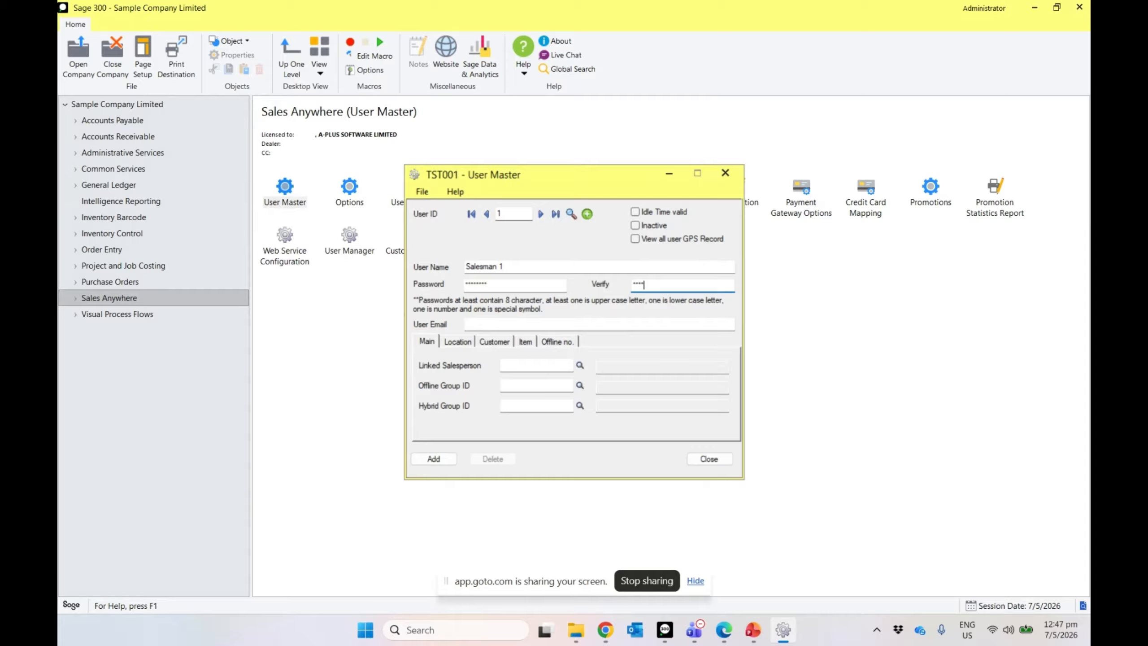
pyautogui.write('****')
# Step: Link salesperson KW to the user and add the record
pyautogui.click(522, 365)
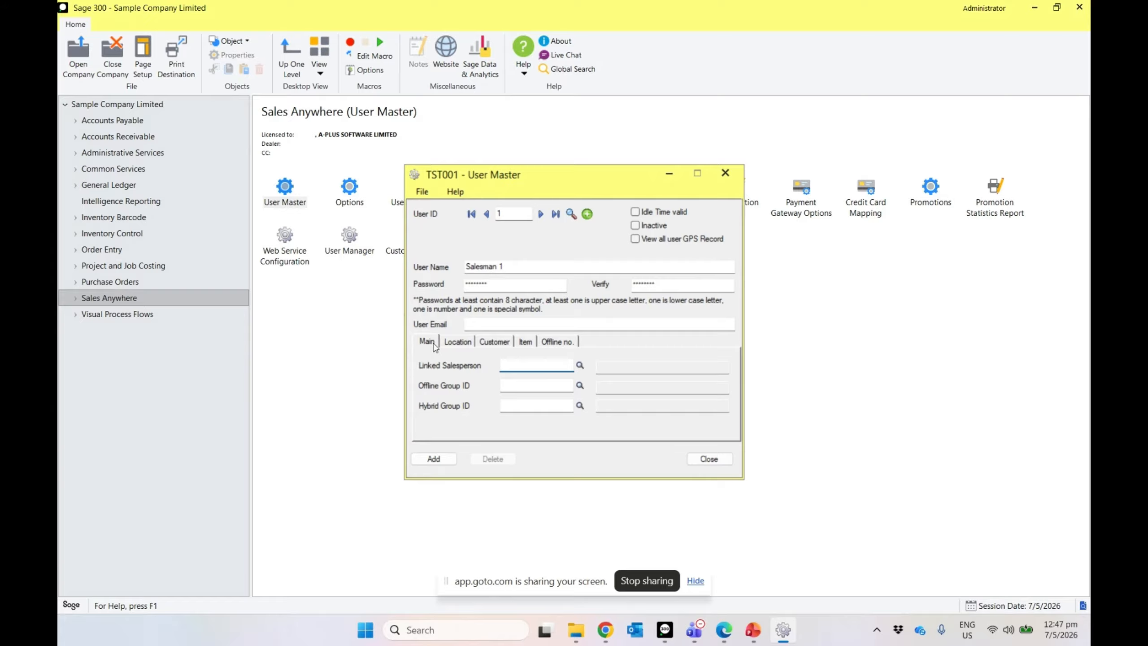
pyautogui.click(581, 366)
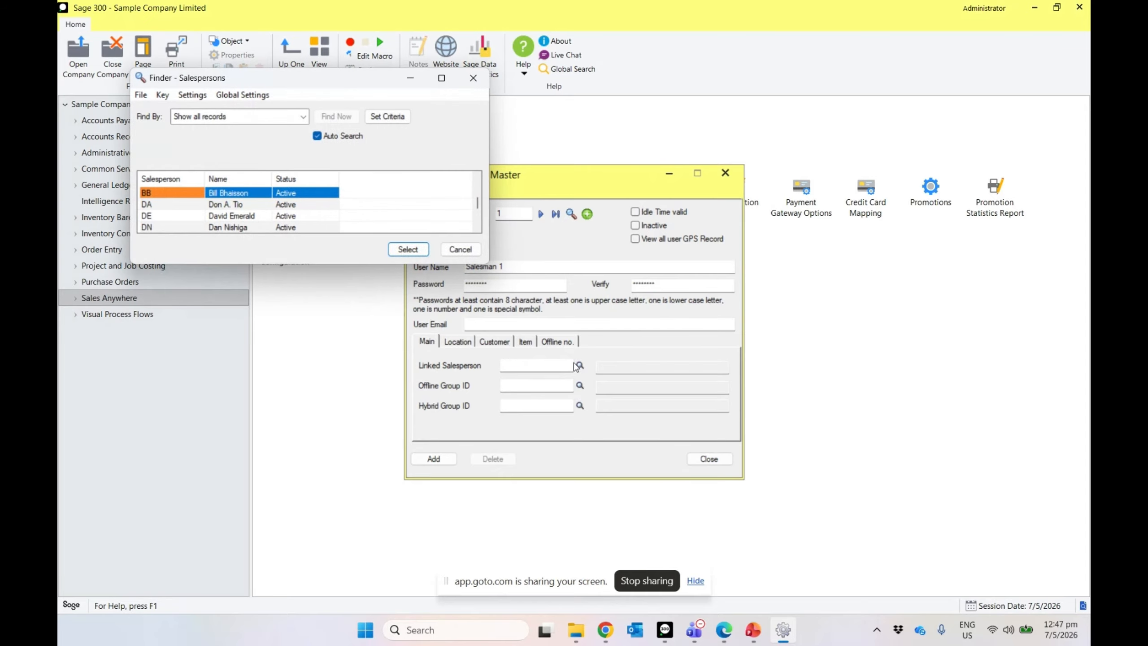
pyautogui.click(245, 217)
pyautogui.press('Down')
pyautogui.press('Down')
pyautogui.press('Down')
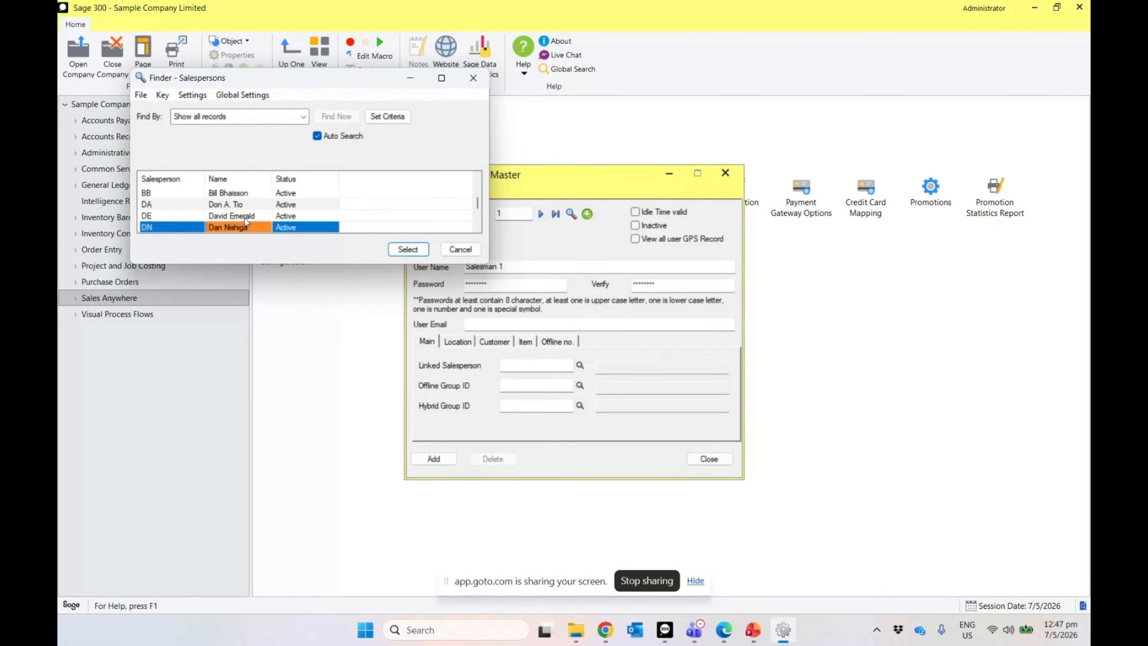
pyautogui.press('Down')
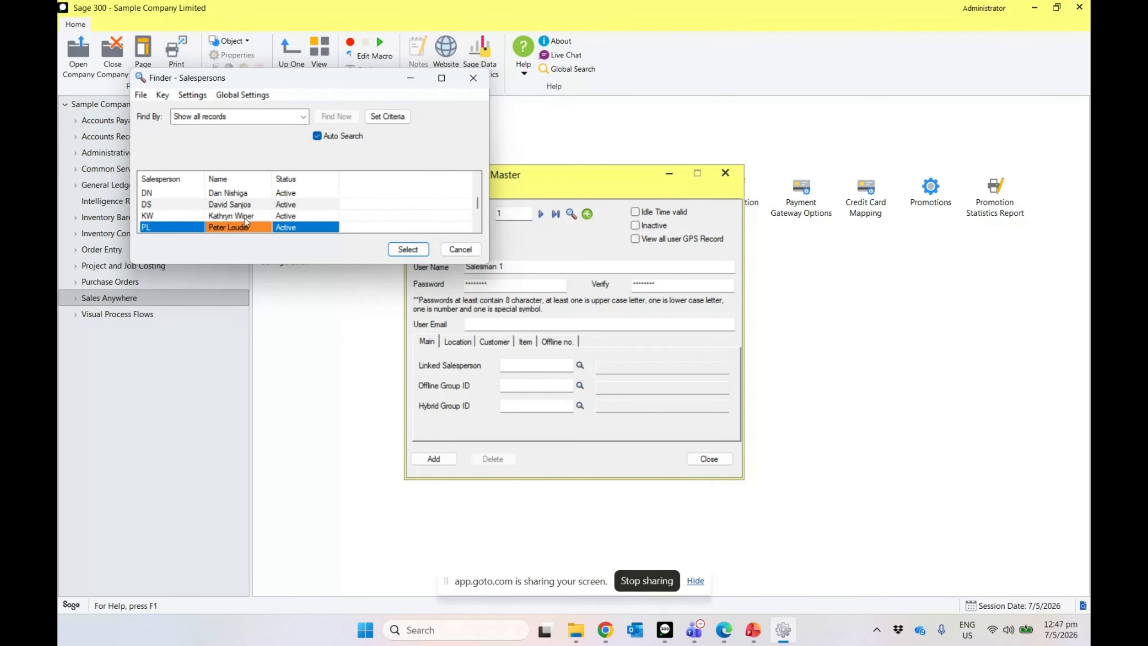
pyautogui.doubleClick(244, 217)
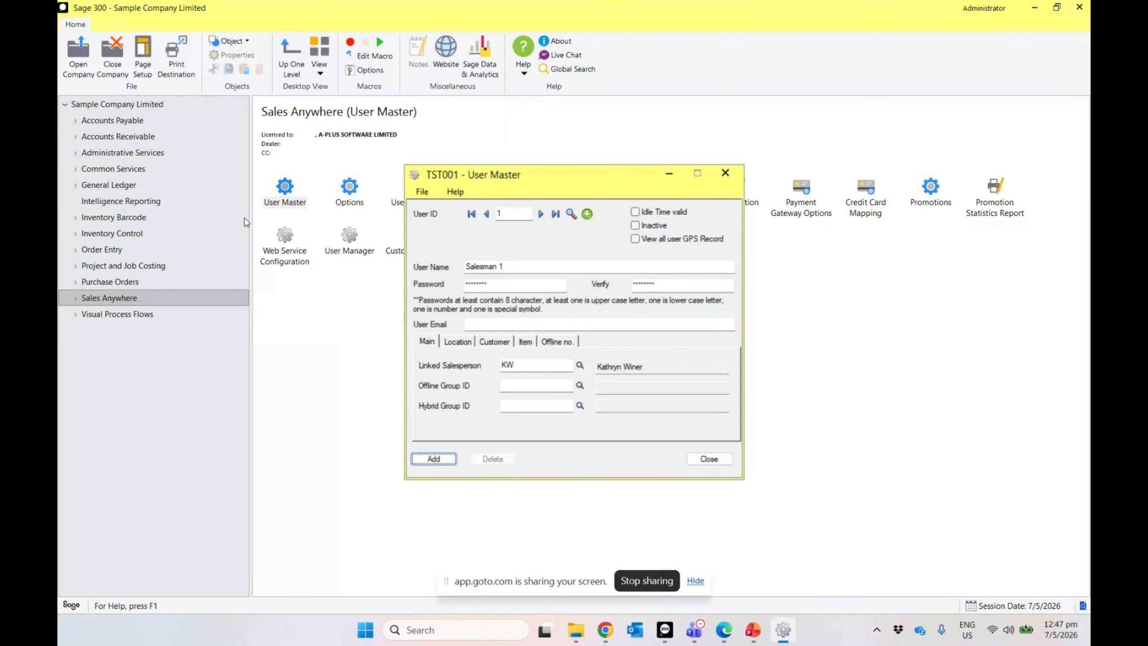
pyautogui.click(527, 388)
pyautogui.click(435, 457)
pyautogui.moveTo(547, 183); pyautogui.dragTo(518, 192)
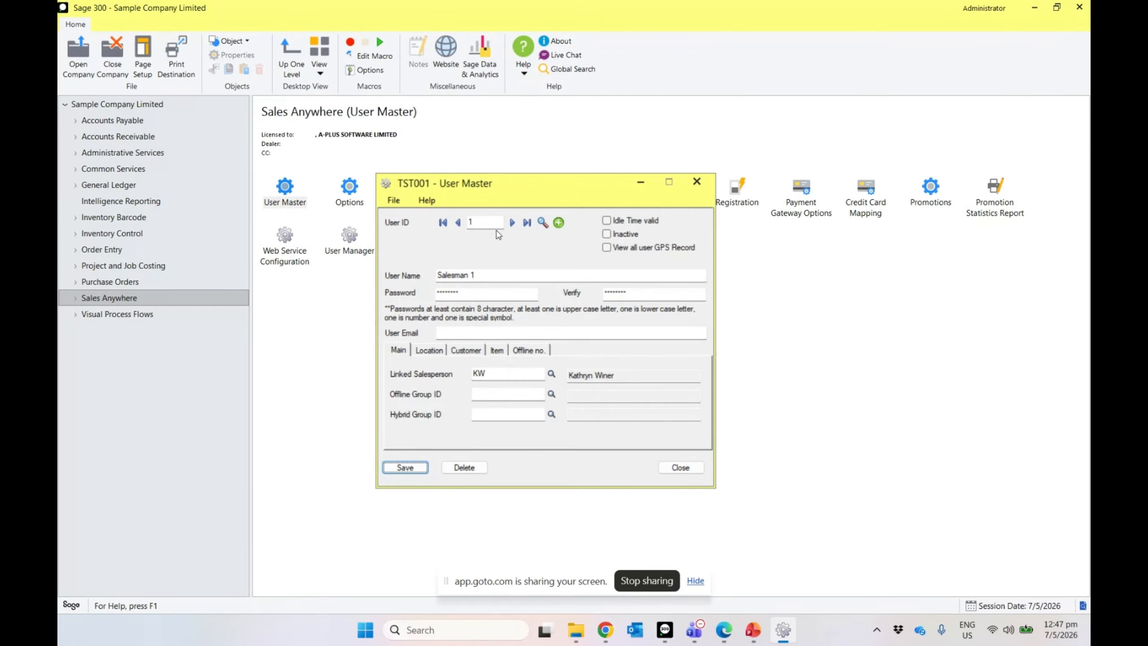
pyautogui.moveTo(501, 196); pyautogui.dragTo(386, 244)
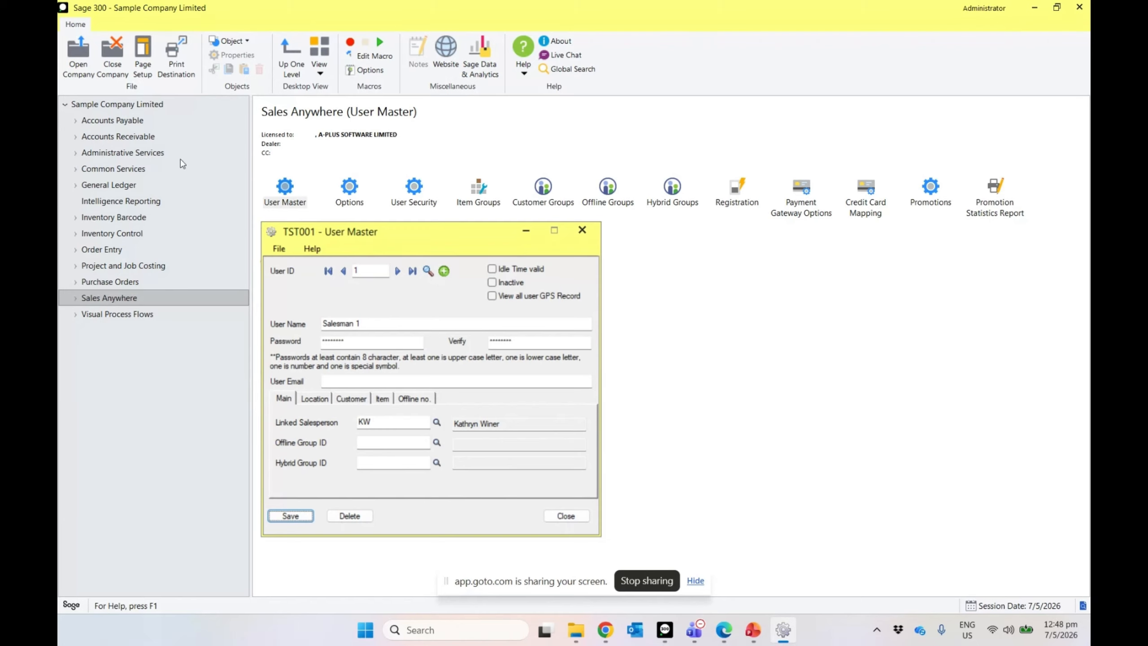
# Step: Load user 1 in SalesAnywhere User Security and grant all OE permissions with Select All
pyautogui.doubleClick(400, 204)
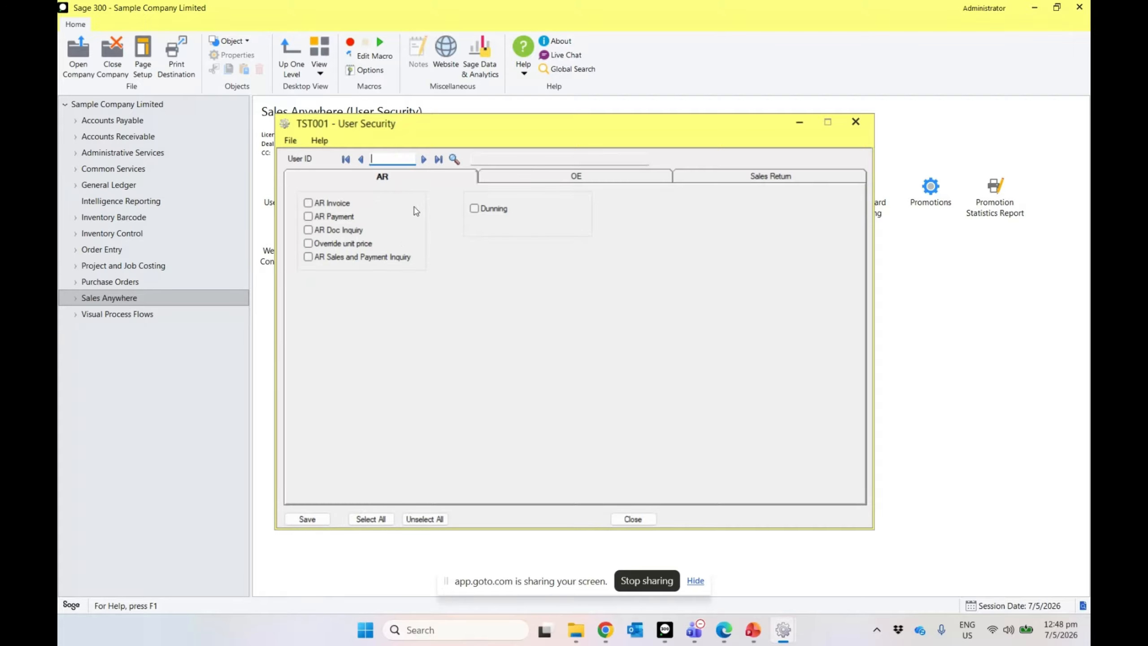
pyautogui.click(424, 160)
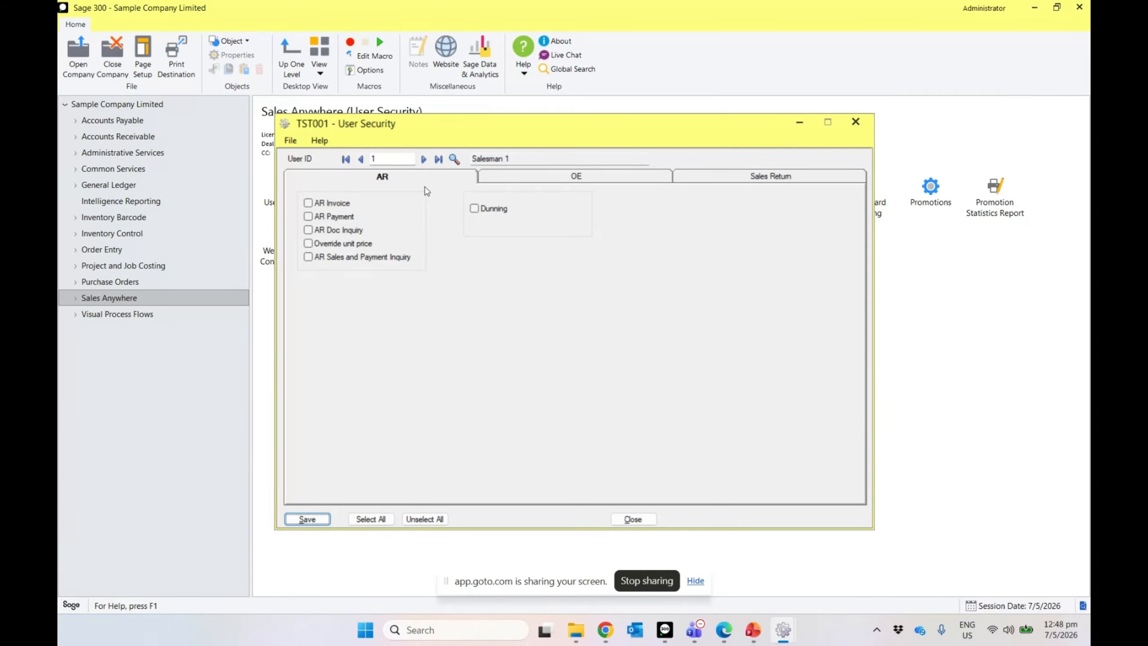
pyautogui.click(534, 178)
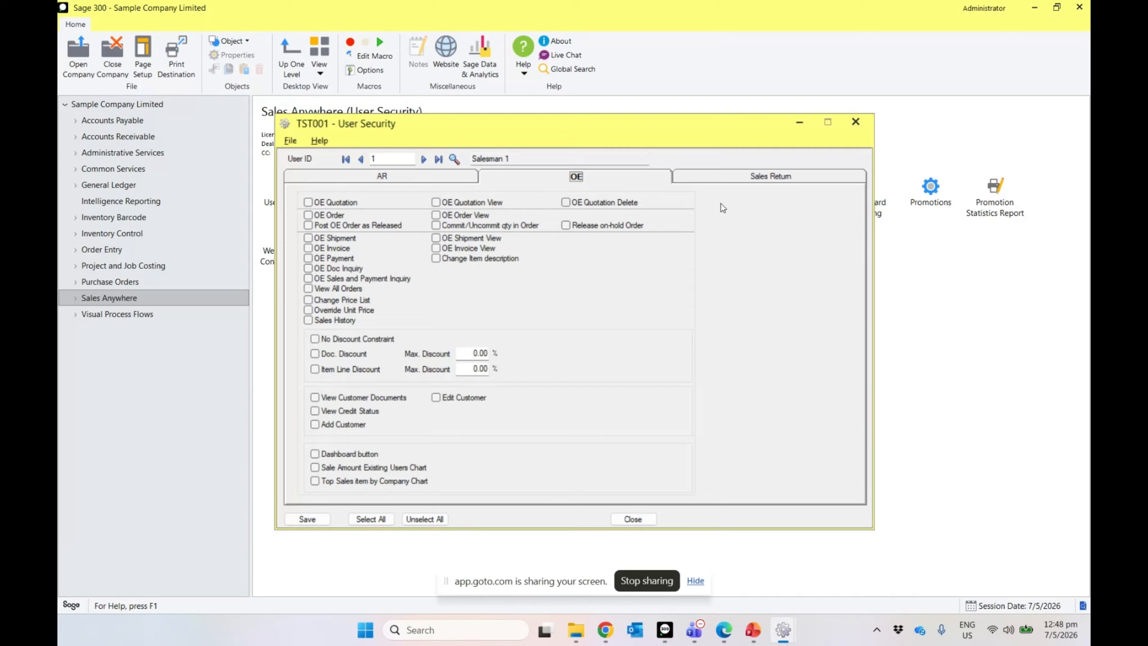
pyautogui.click(764, 185)
pyautogui.click(610, 180)
pyautogui.click(370, 519)
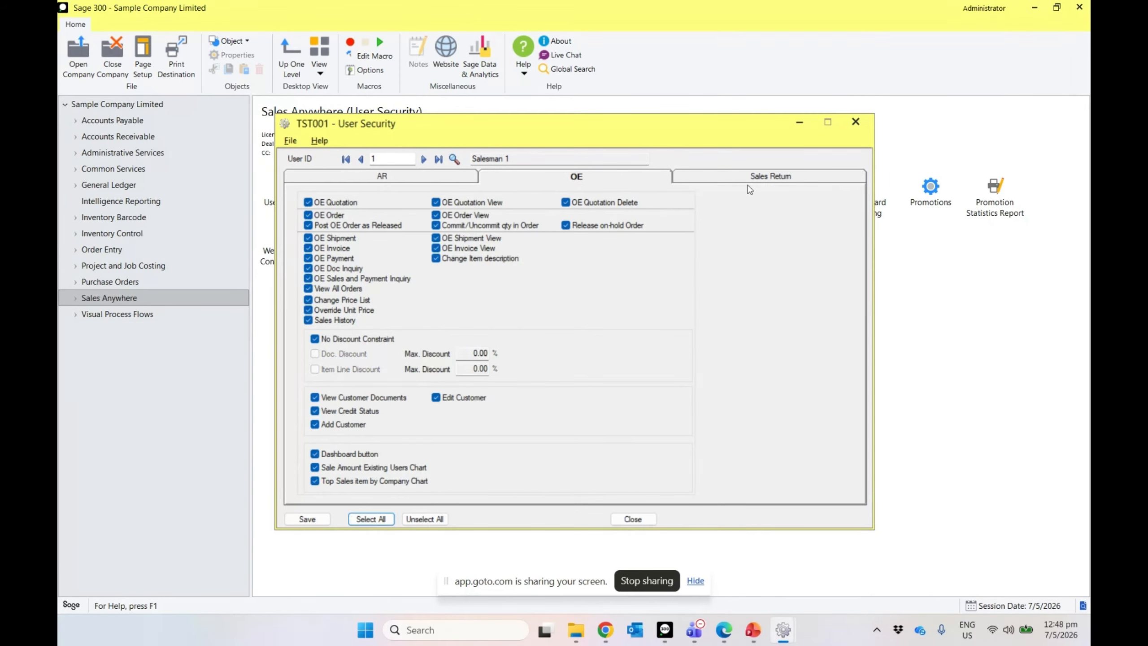
# Step: Confirm the AR and Sales Return permissions are granted, then save and close User Security
pyautogui.click(419, 181)
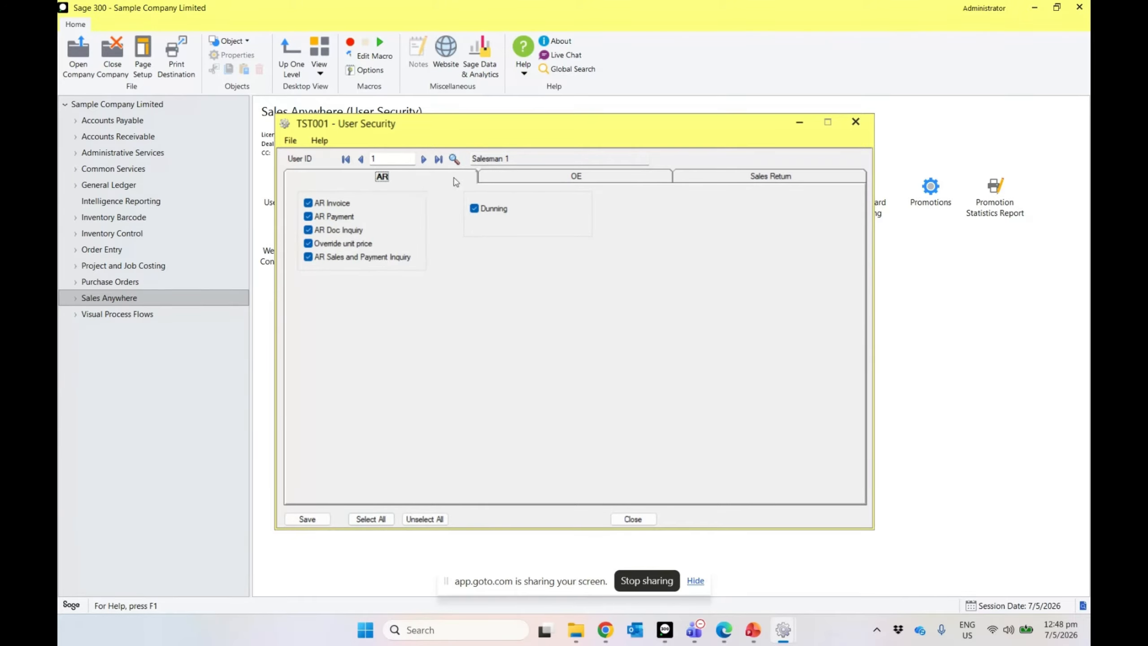
pyautogui.click(770, 175)
pyautogui.click(311, 518)
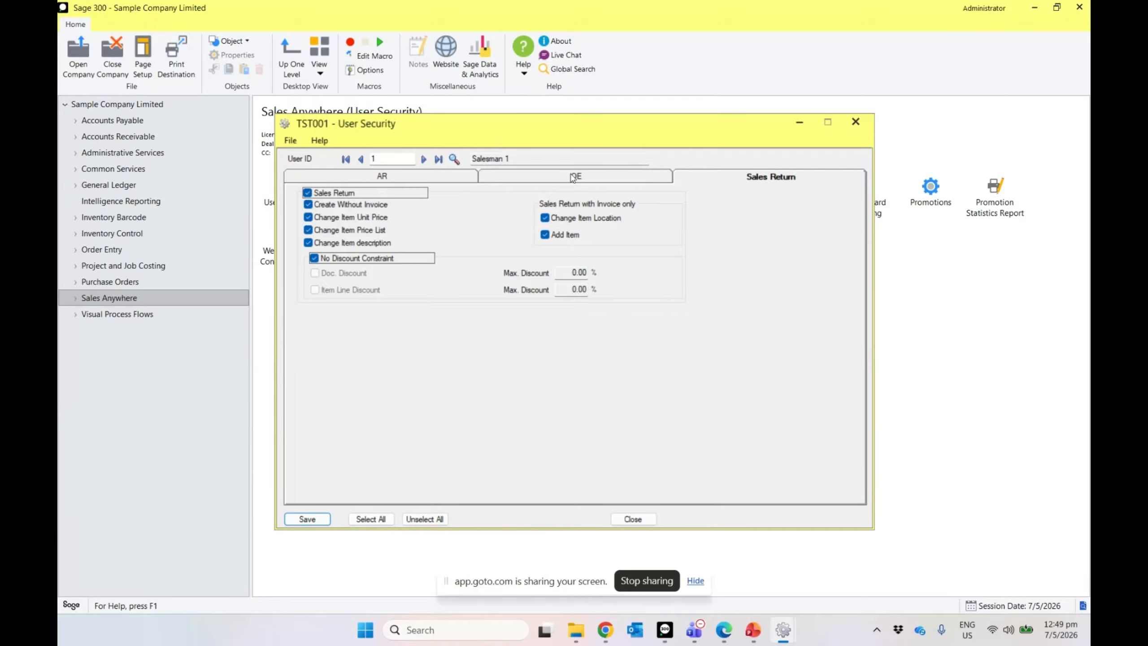
pyautogui.click(573, 176)
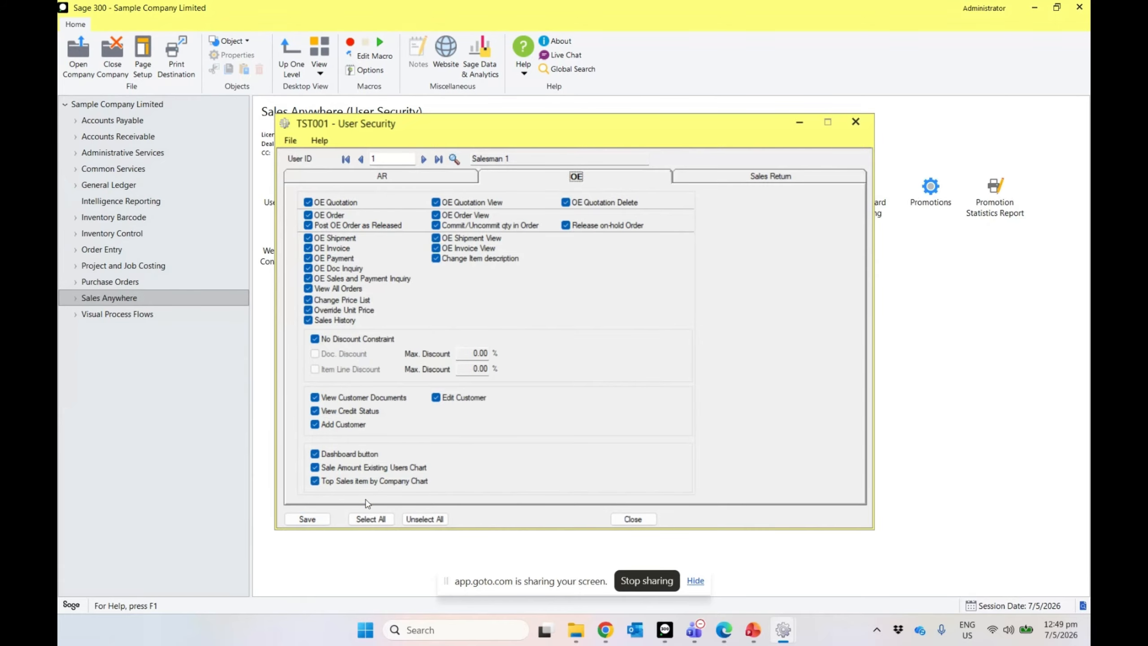
pyautogui.click(307, 518)
pyautogui.click(633, 518)
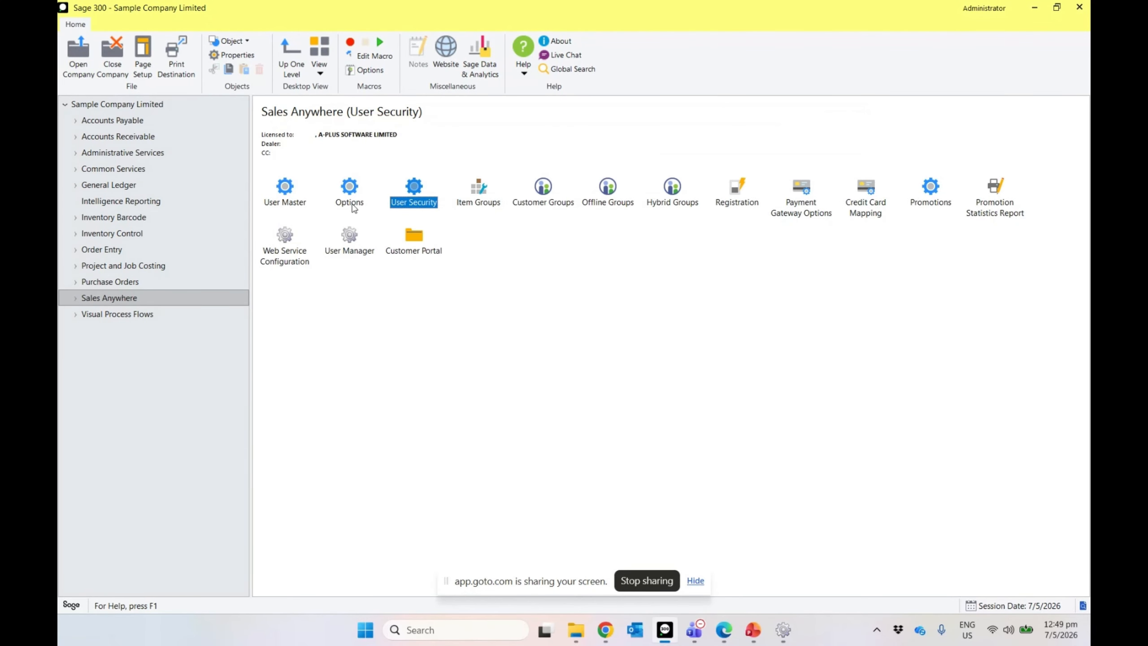
# Step: Make Order the POS Mode default creating document in SalesAnywhere Options, then close it
pyautogui.doubleClick(352, 204)
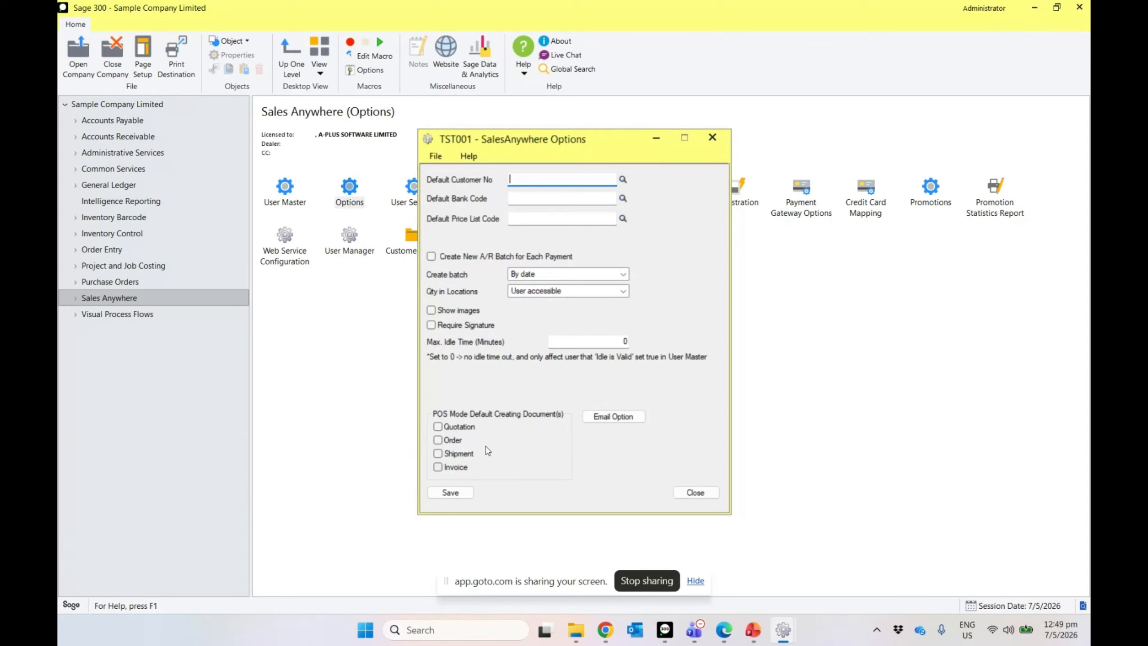
pyautogui.click(438, 440)
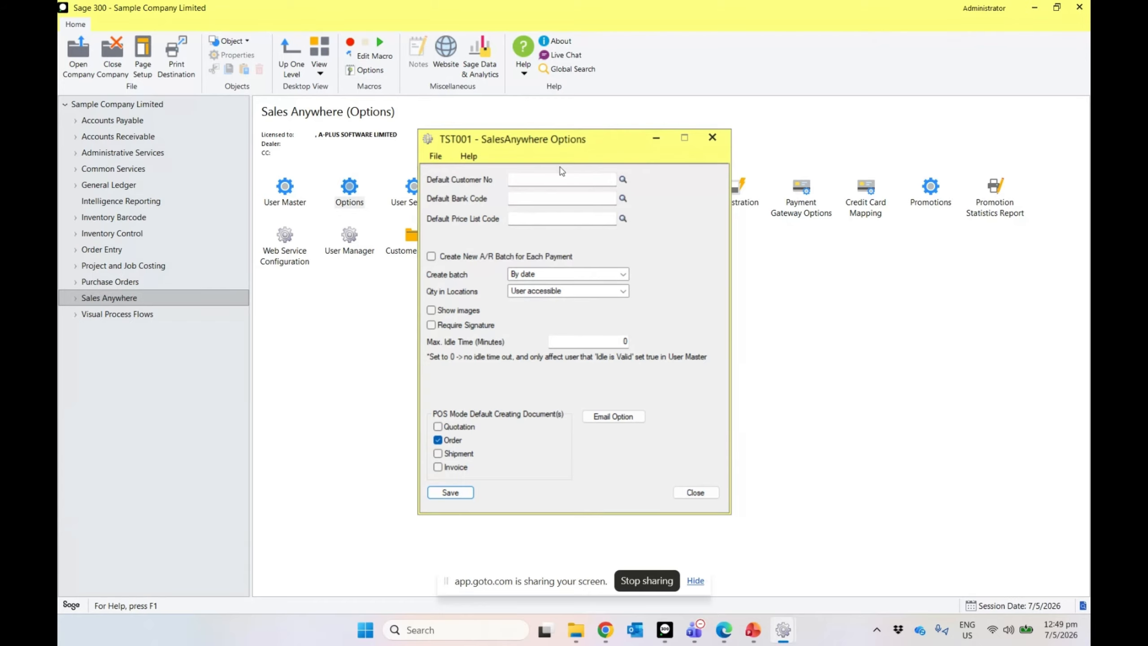
pyautogui.click(712, 138)
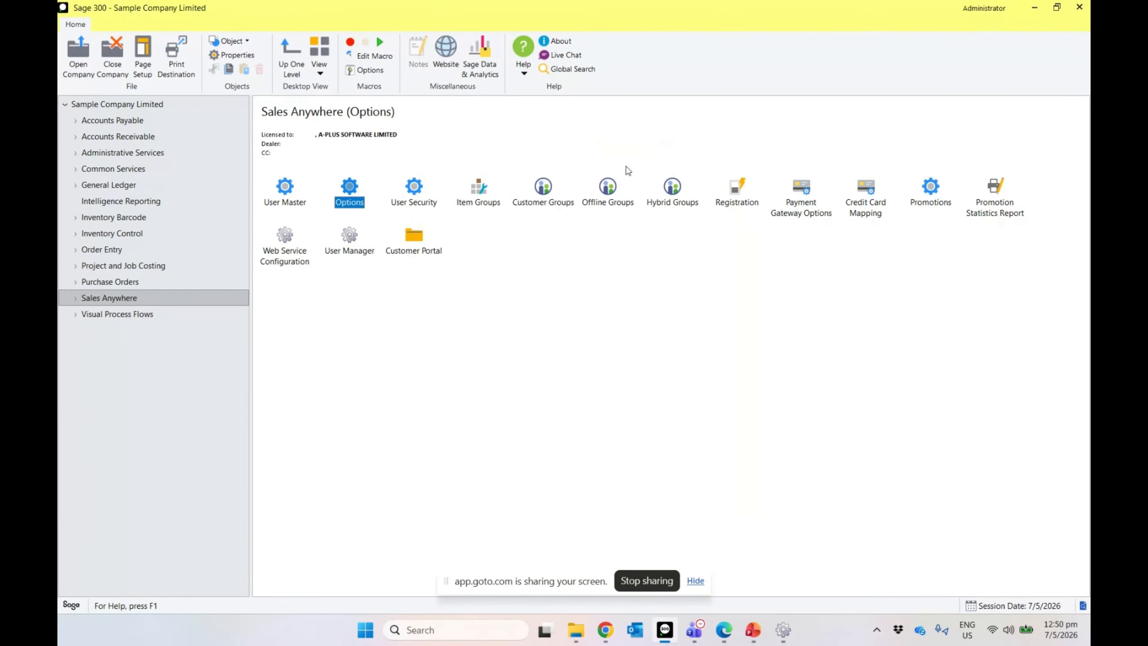
# Step: Launch AutoSimply SalesAnywhere from the Start menu and resize and reposition its window
pyautogui.click(365, 630)
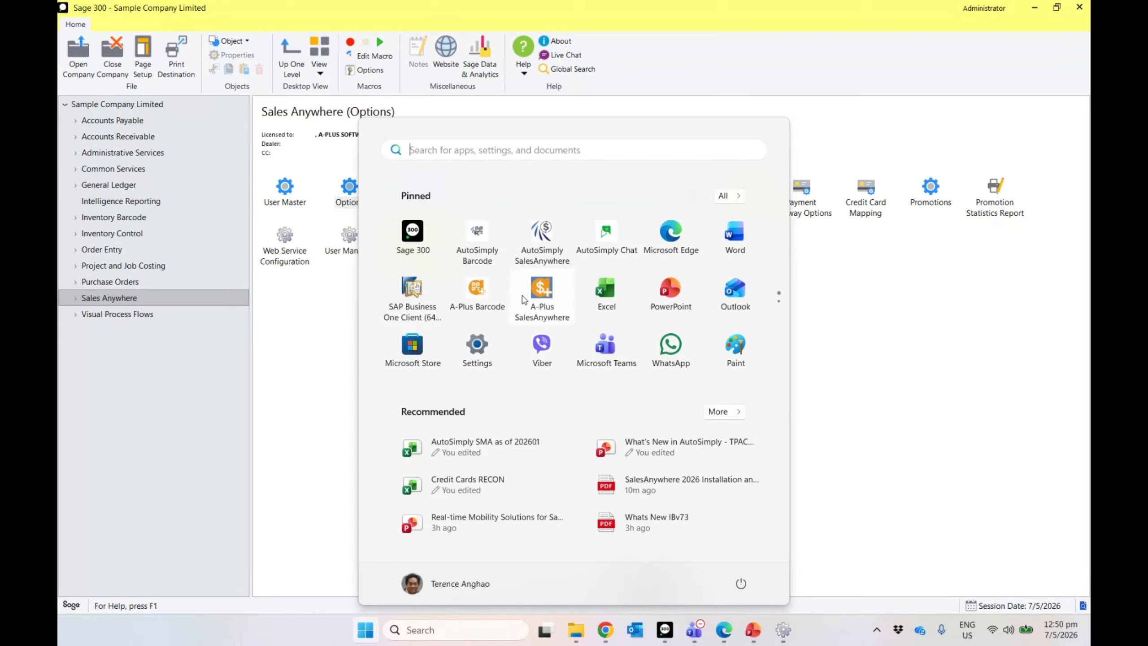
pyautogui.click(558, 256)
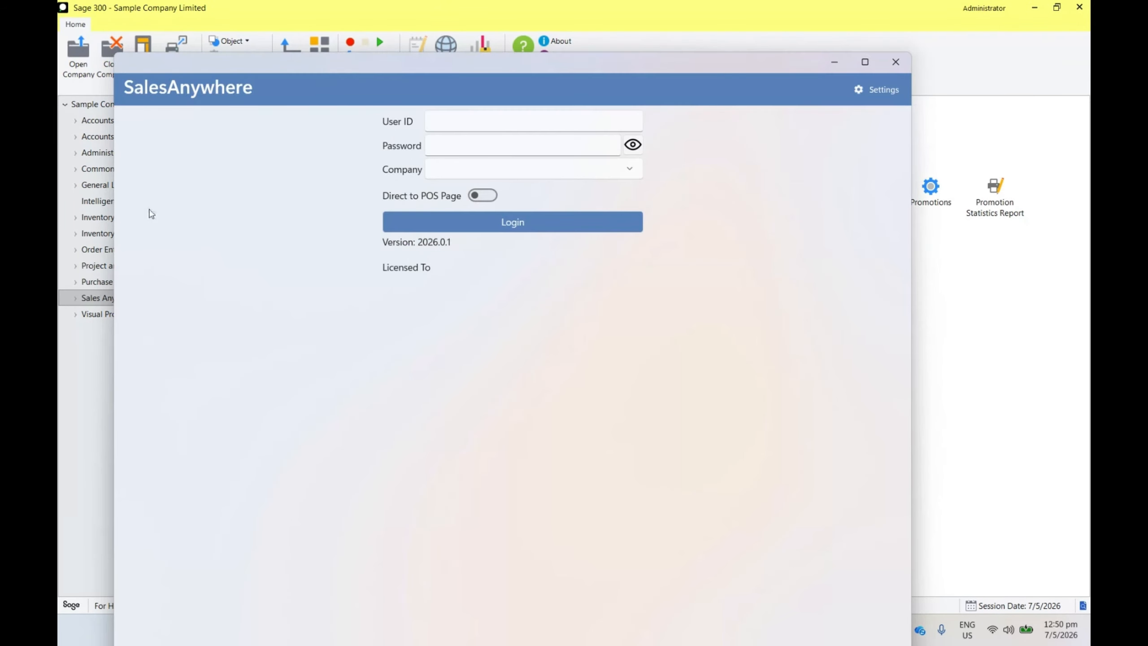
pyautogui.moveTo(117, 206); pyautogui.dragTo(384, 208)
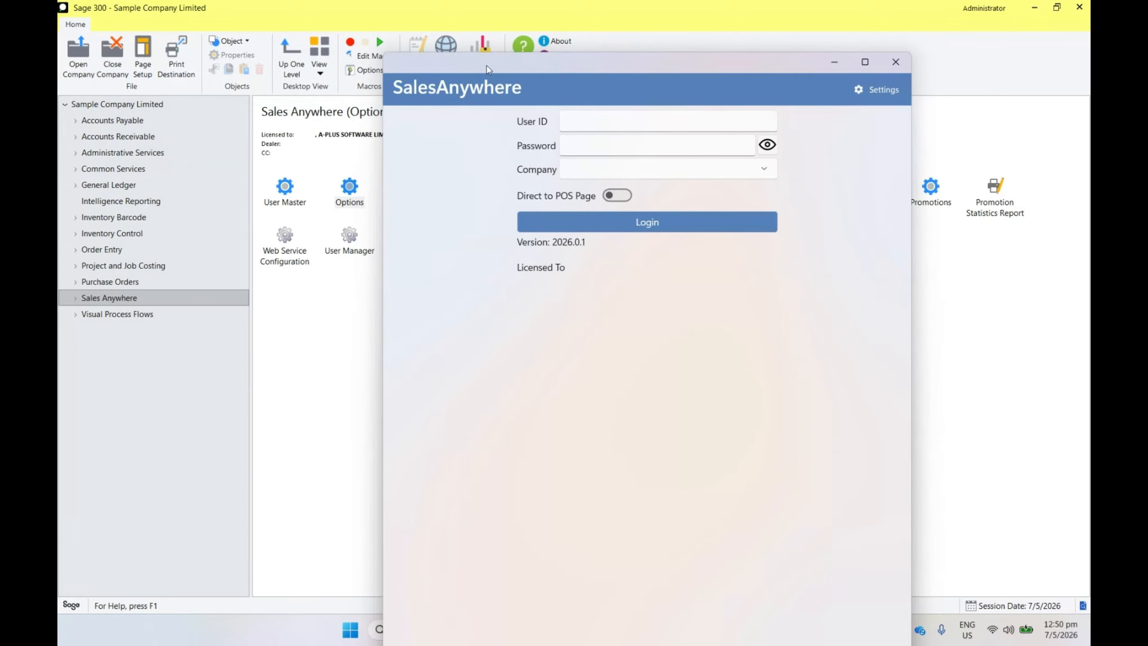
pyautogui.moveTo(486, 64); pyautogui.dragTo(375, 32)
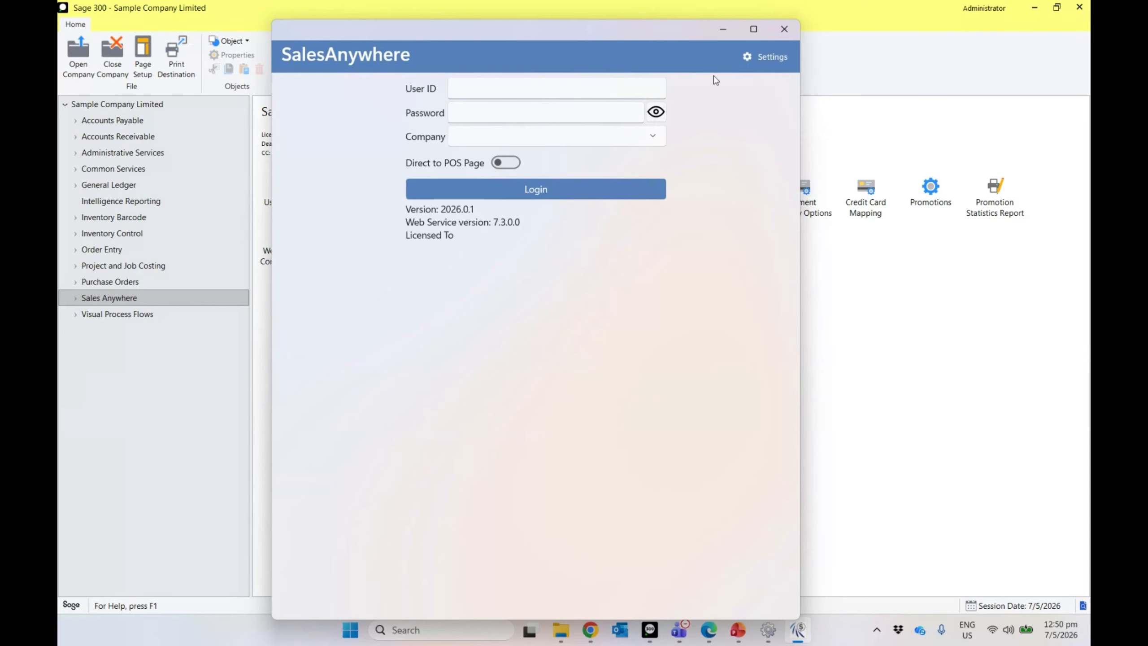
# Step: Verify the app's Connection setting is localhost and return to the login screen
pyautogui.click(760, 68)
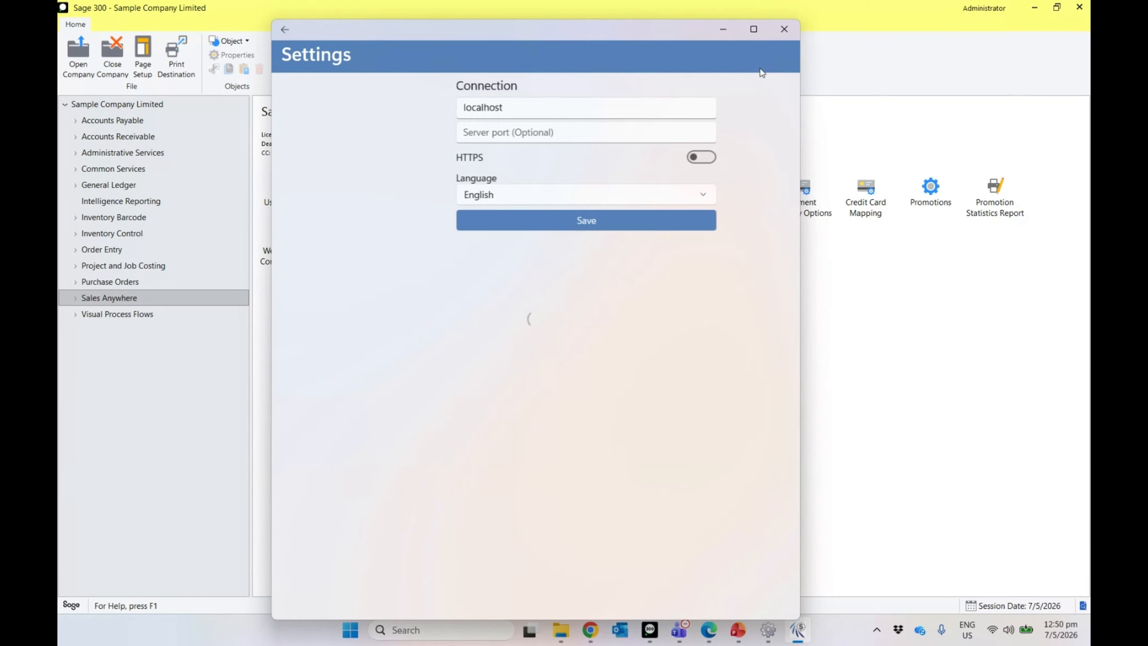
pyautogui.moveTo(463, 114); pyautogui.dragTo(369, 118)
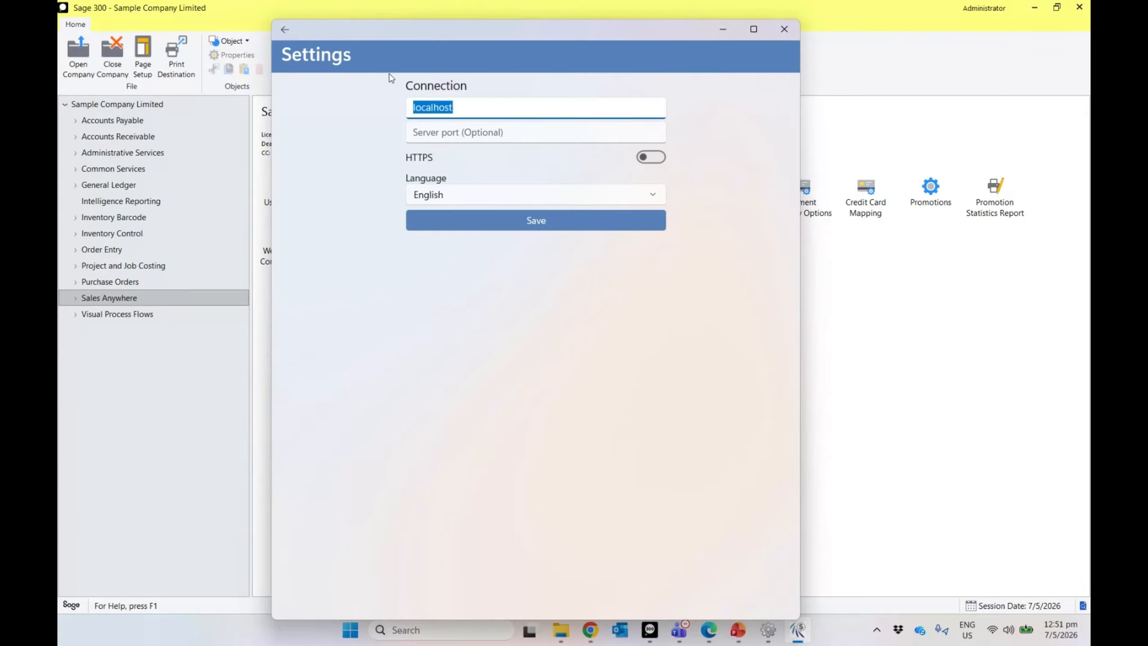
pyautogui.click(284, 32)
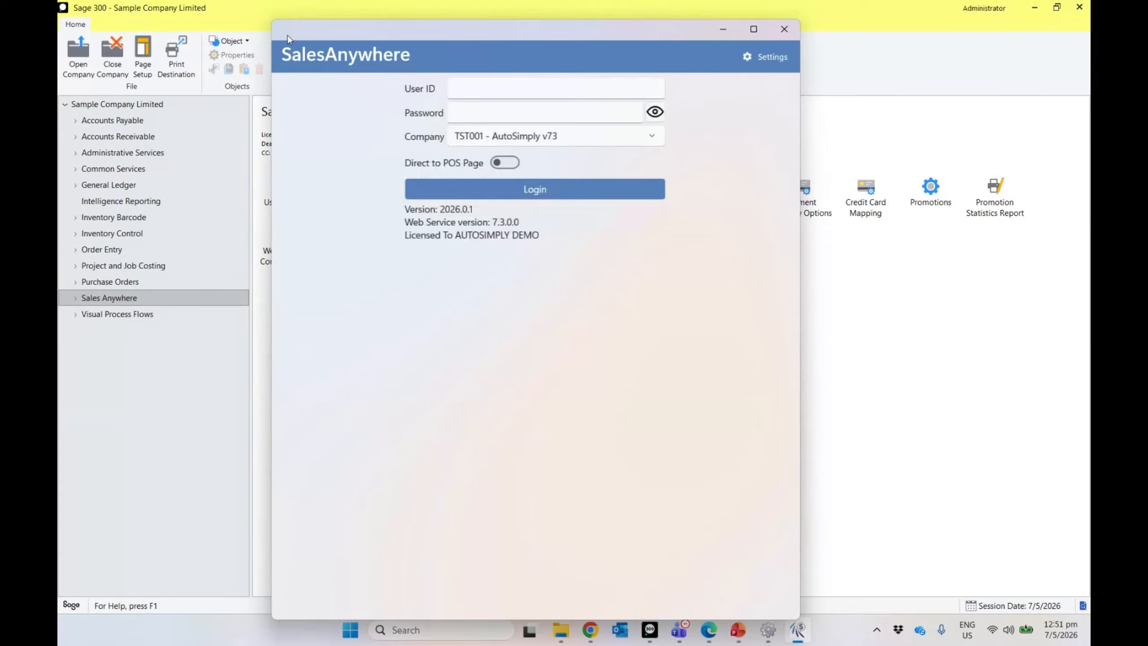
# Step: Log in to company TST001 - AutoSimply v73 with the user ID and account password
pyautogui.click(475, 139)
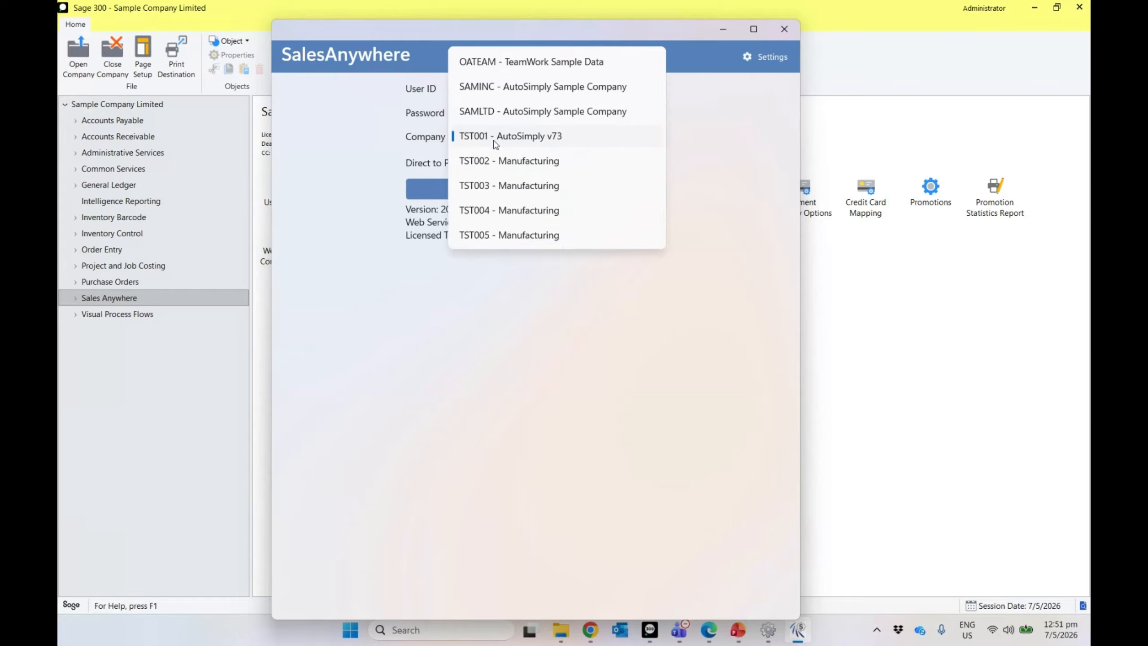
pyautogui.click(495, 144)
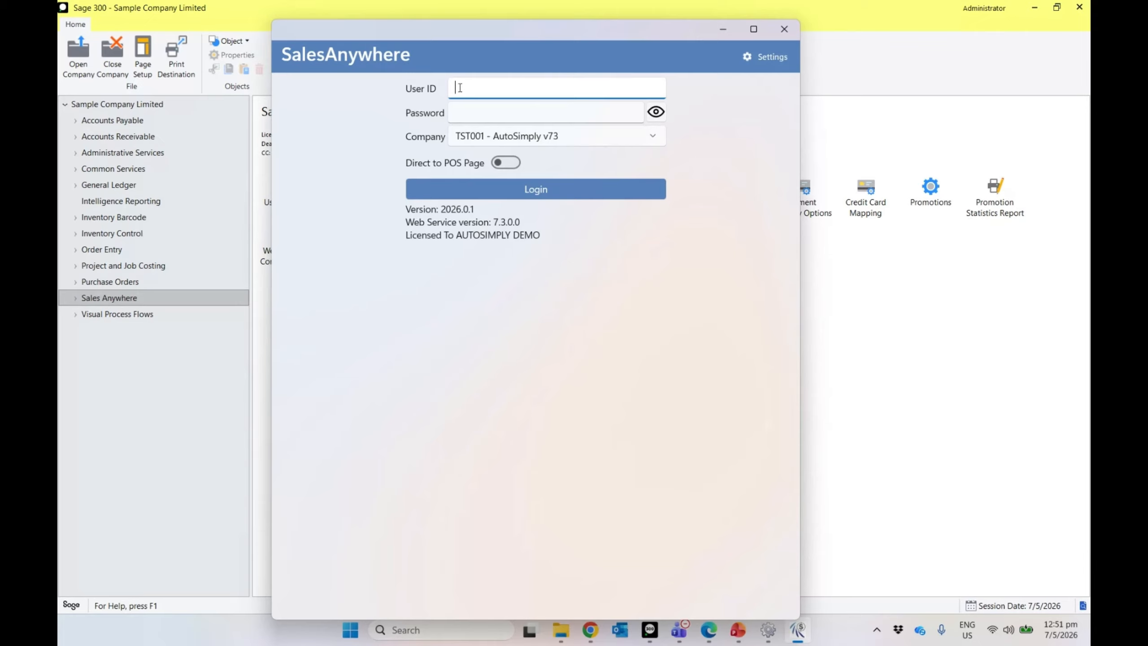
pyautogui.write('1')
pyautogui.click(531, 114)
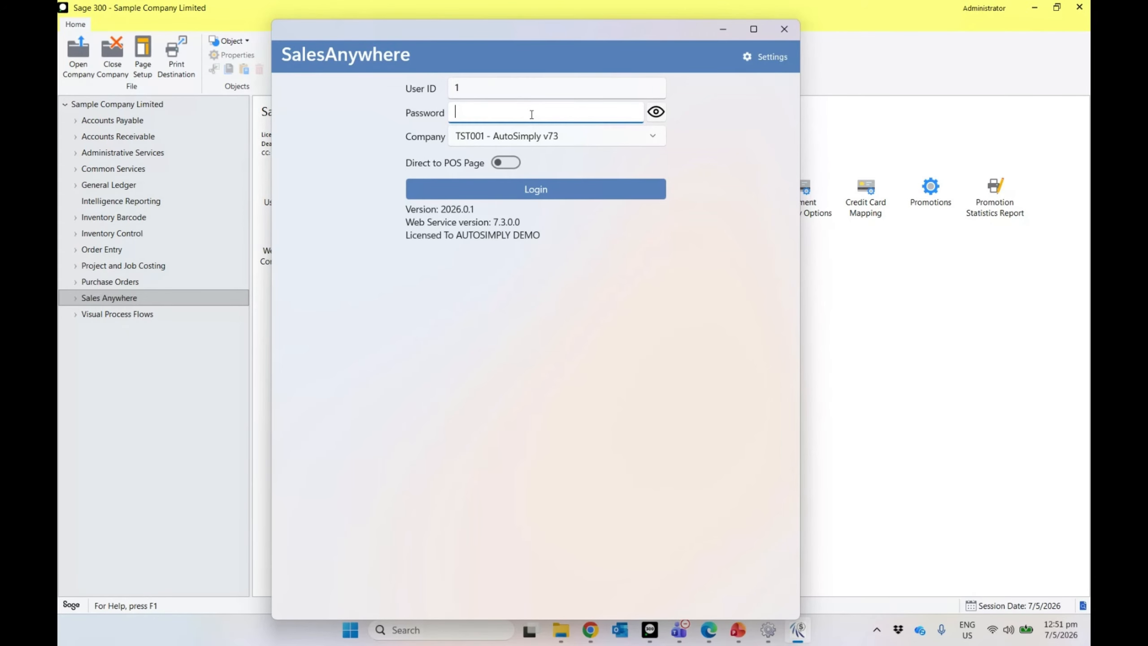
pyautogui.write('********')
pyautogui.click(654, 114)
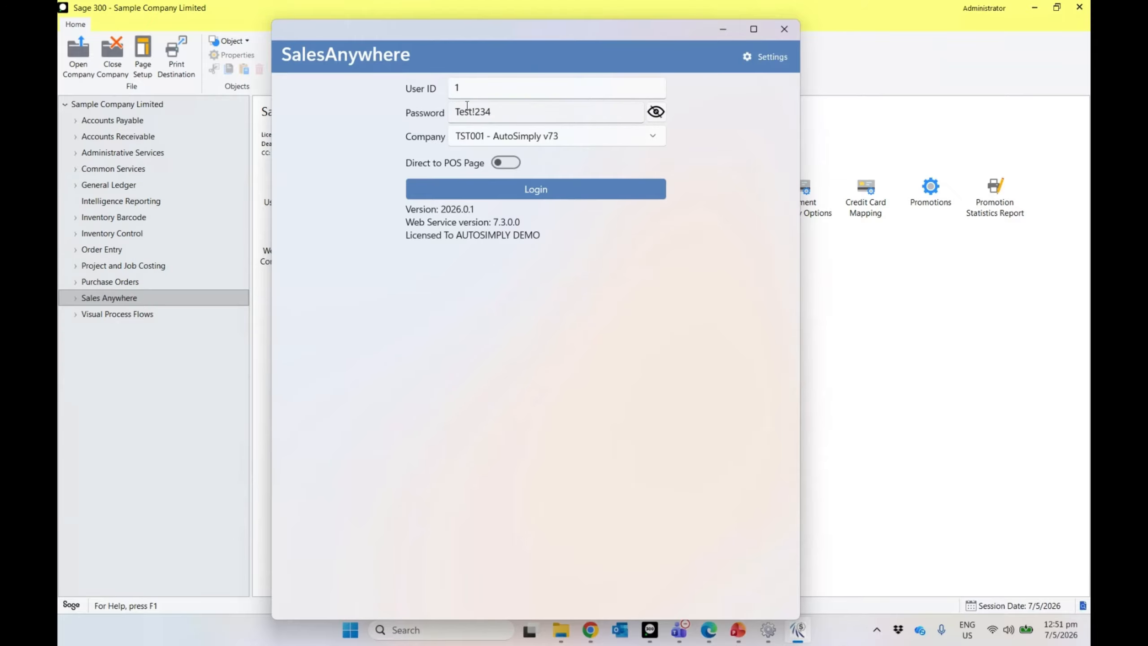
pyautogui.click(545, 198)
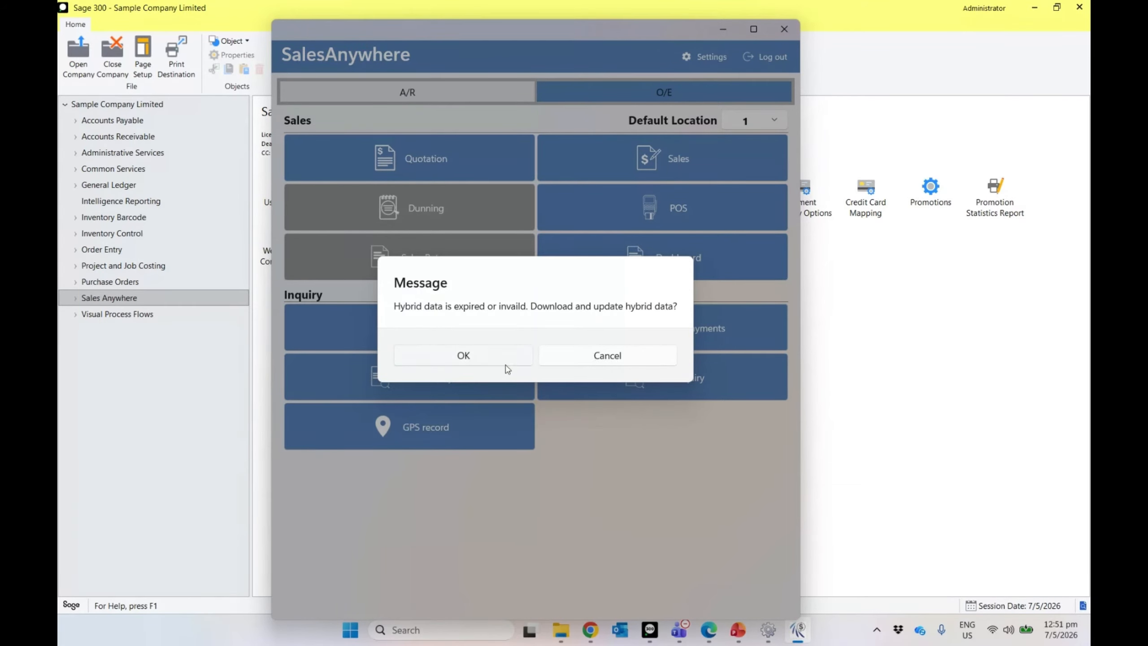
# Step: Decline the expired hybrid data prompt, check settings, then accept the hybrid data download
pyautogui.click(567, 355)
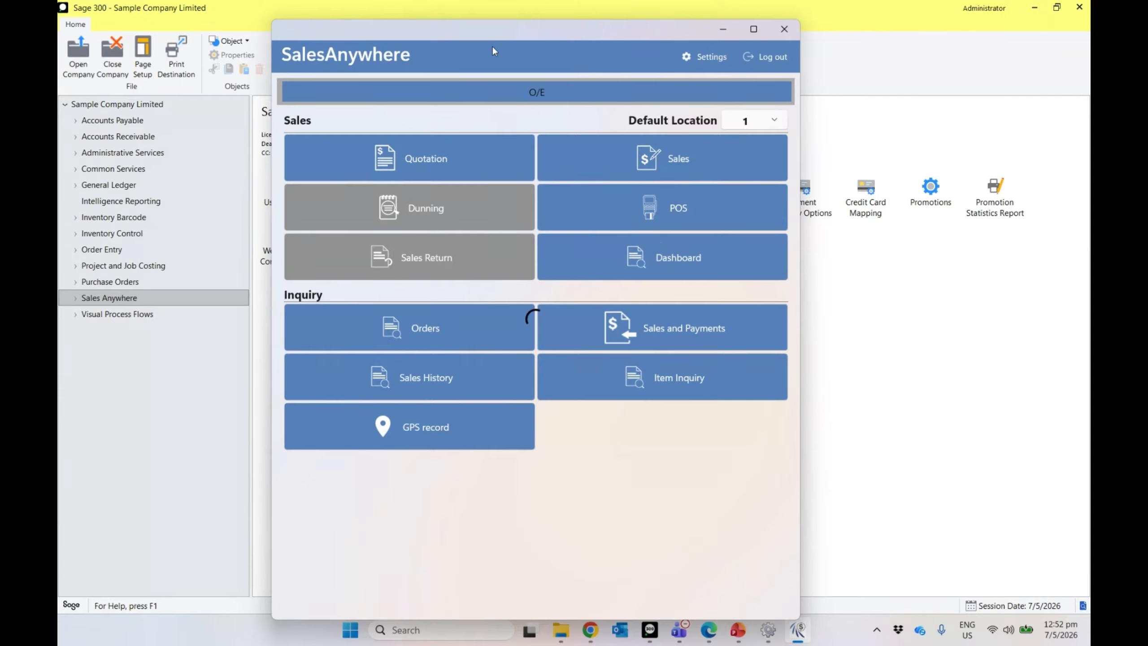
pyautogui.moveTo(504, 38); pyautogui.dragTo(466, 29)
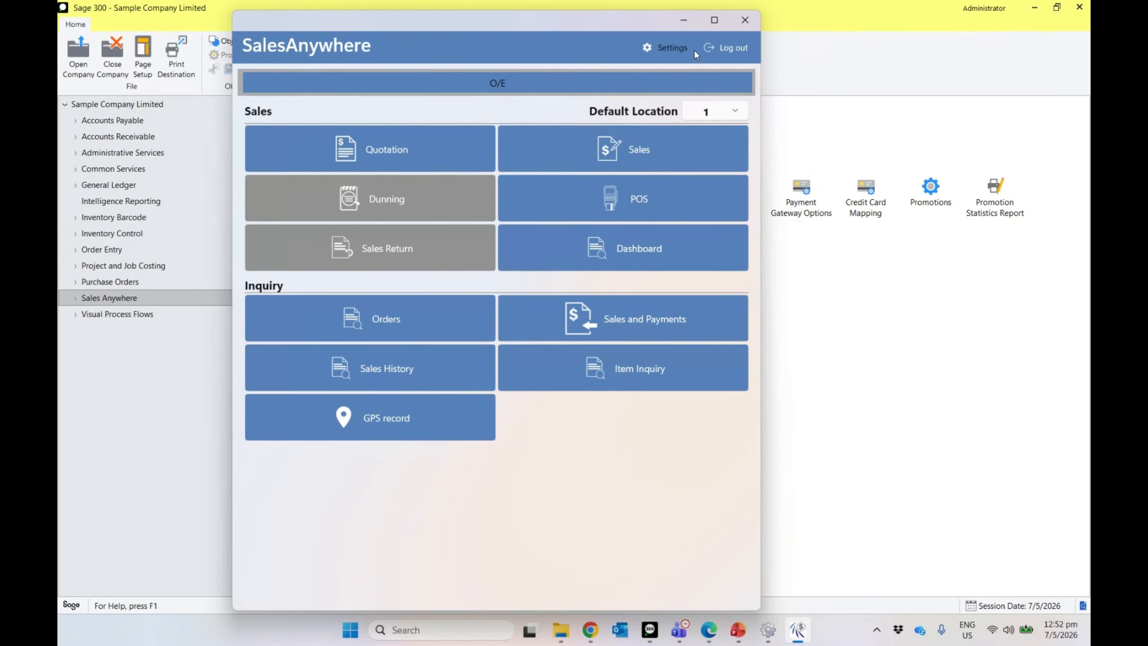
pyautogui.click(675, 49)
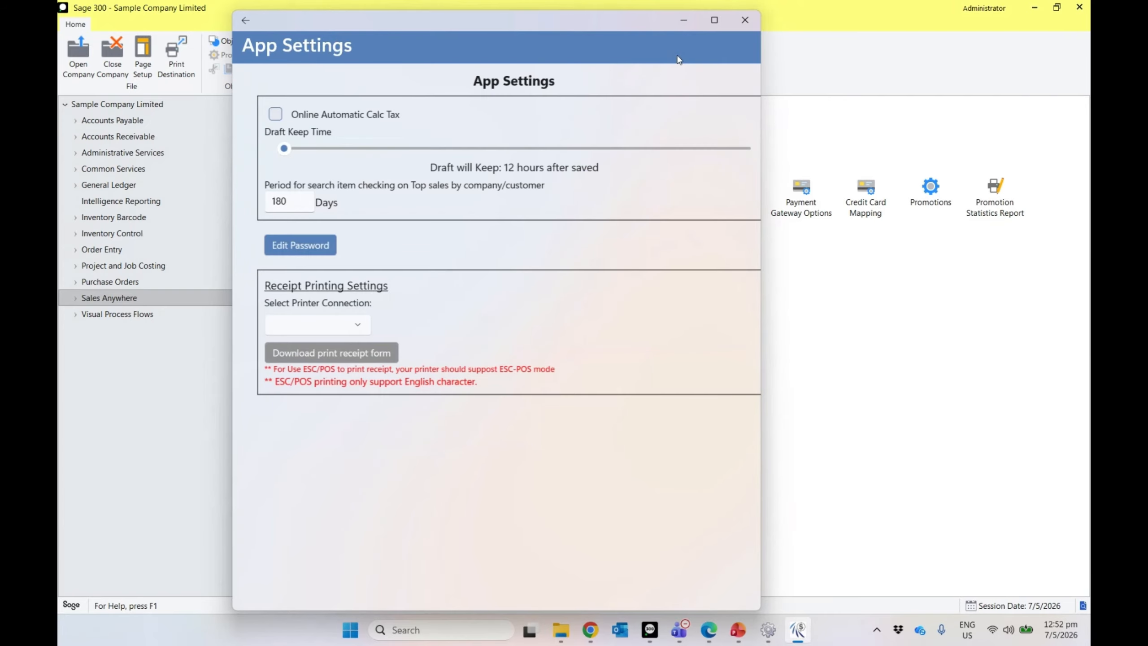
pyautogui.click(243, 21)
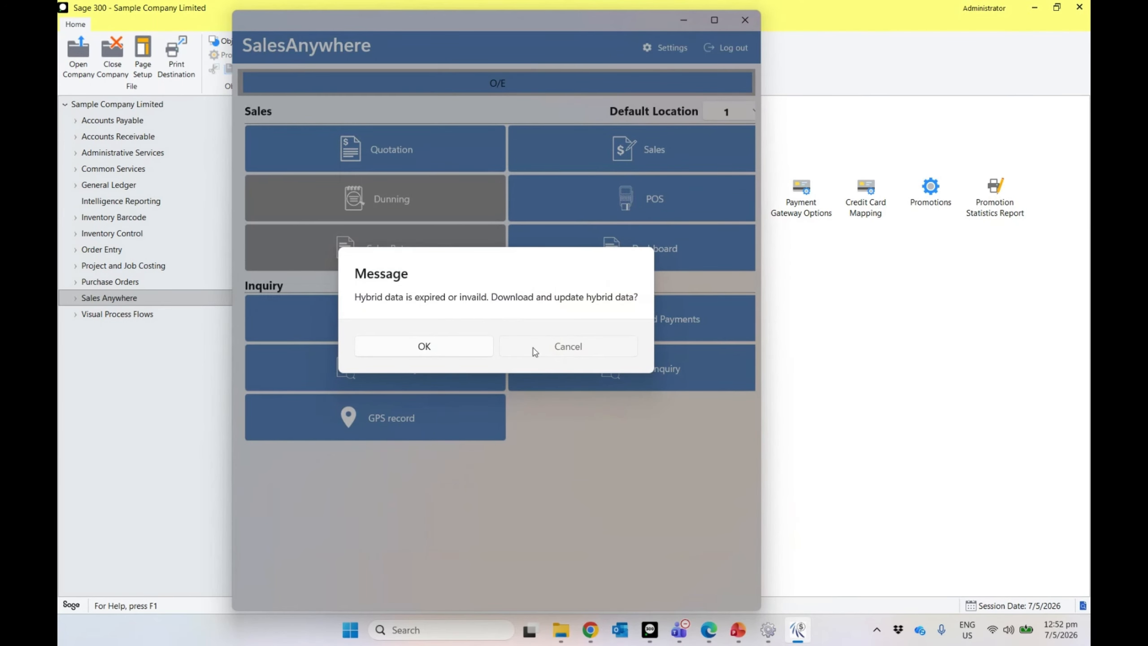
pyautogui.click(472, 348)
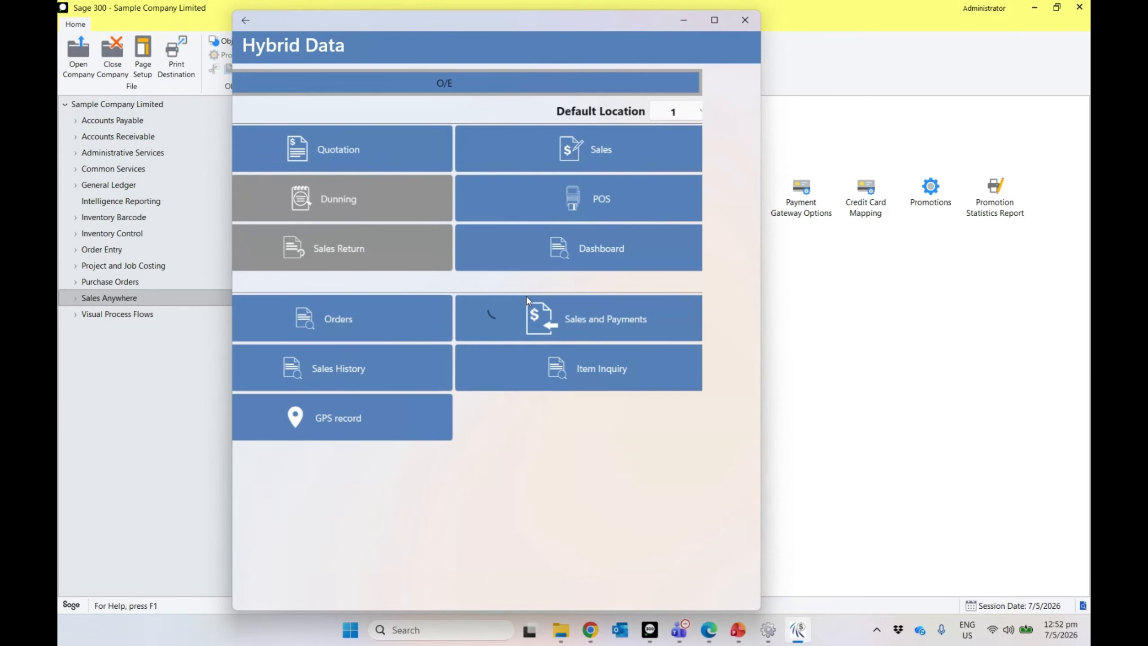
pyautogui.click(246, 20)
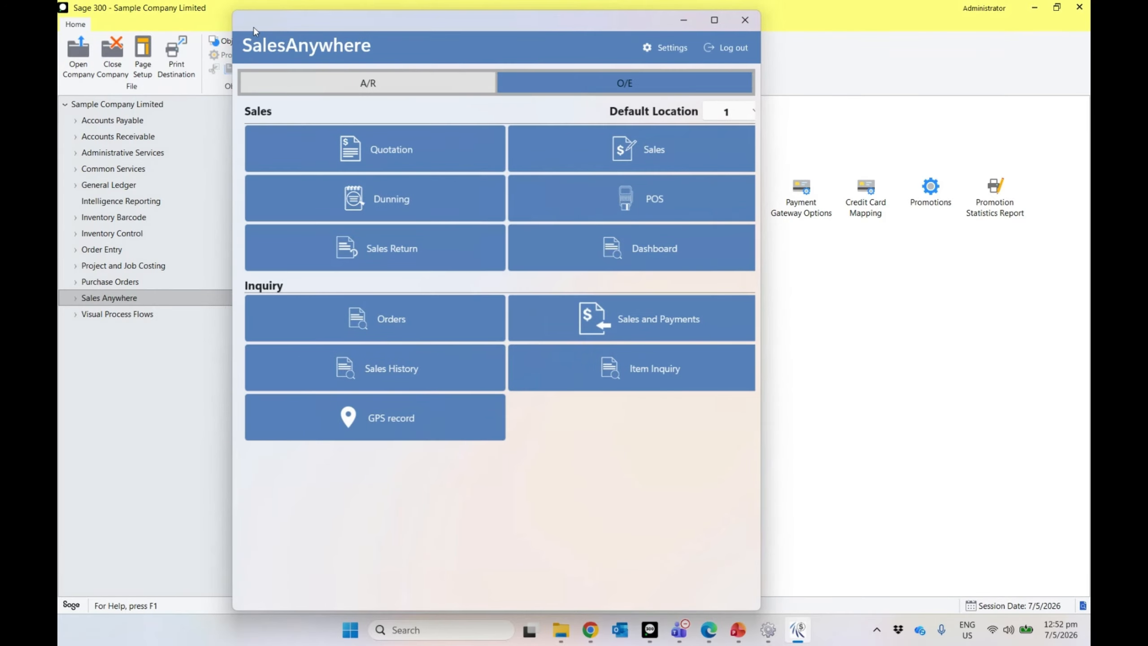
pyautogui.click(678, 45)
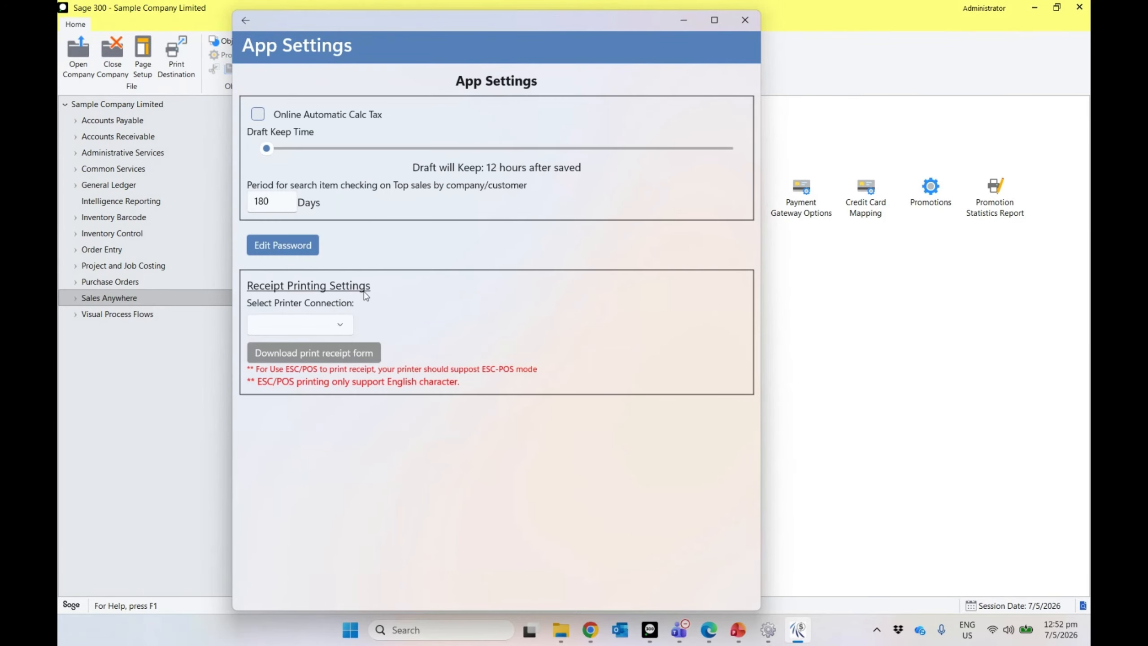
pyautogui.click(245, 20)
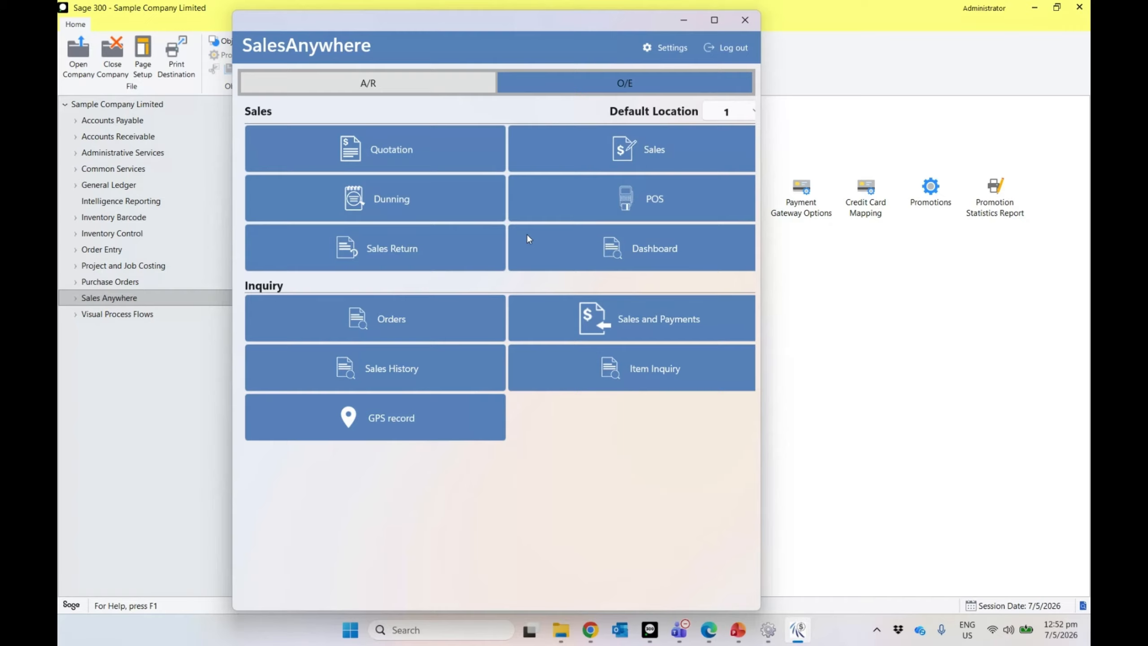
pyautogui.click(734, 120)
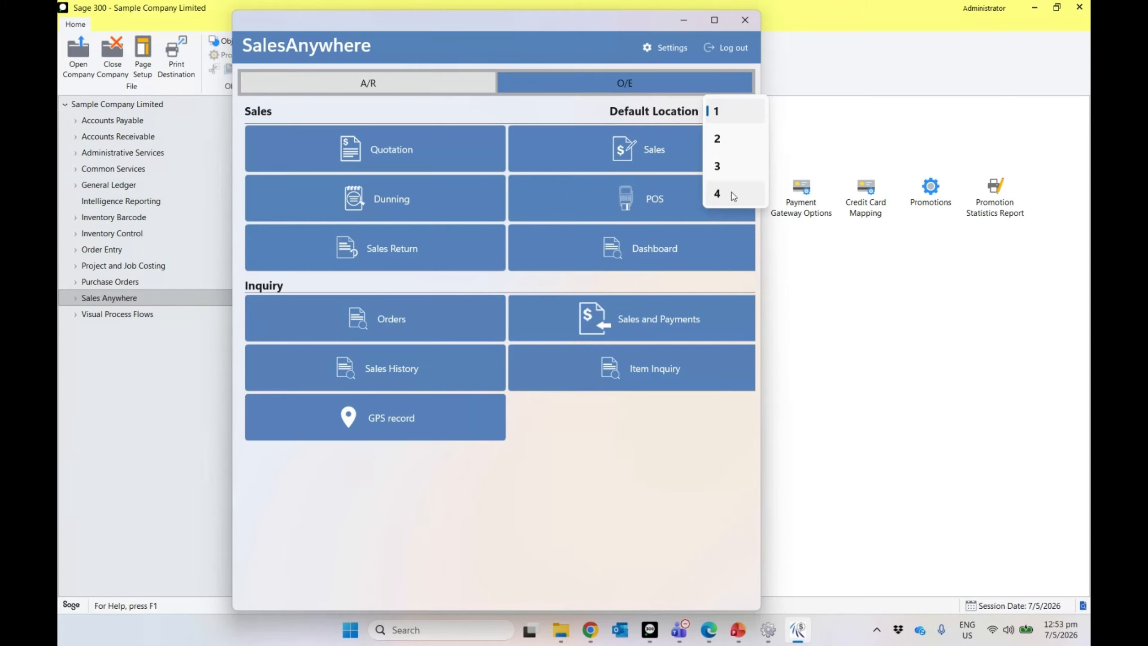
pyautogui.click(526, 119)
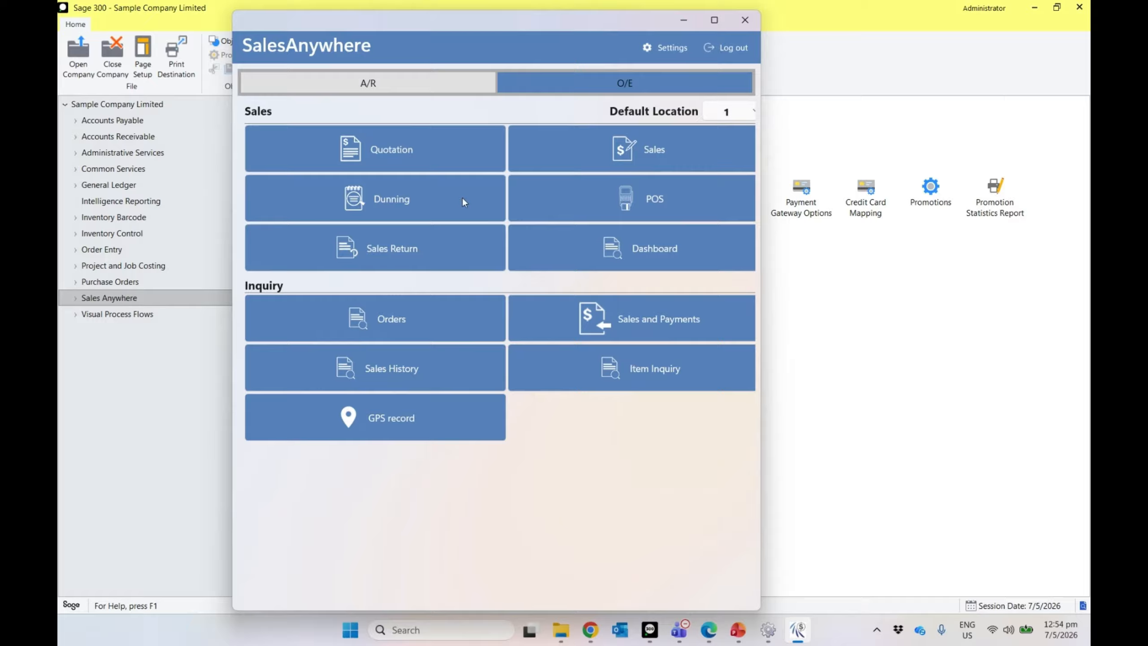
# Step: Start a new quotation and add the bulb items A1-105/0 13W Mini Bulb and A1-320/0 50W/12V Bulb
pyautogui.click(427, 160)
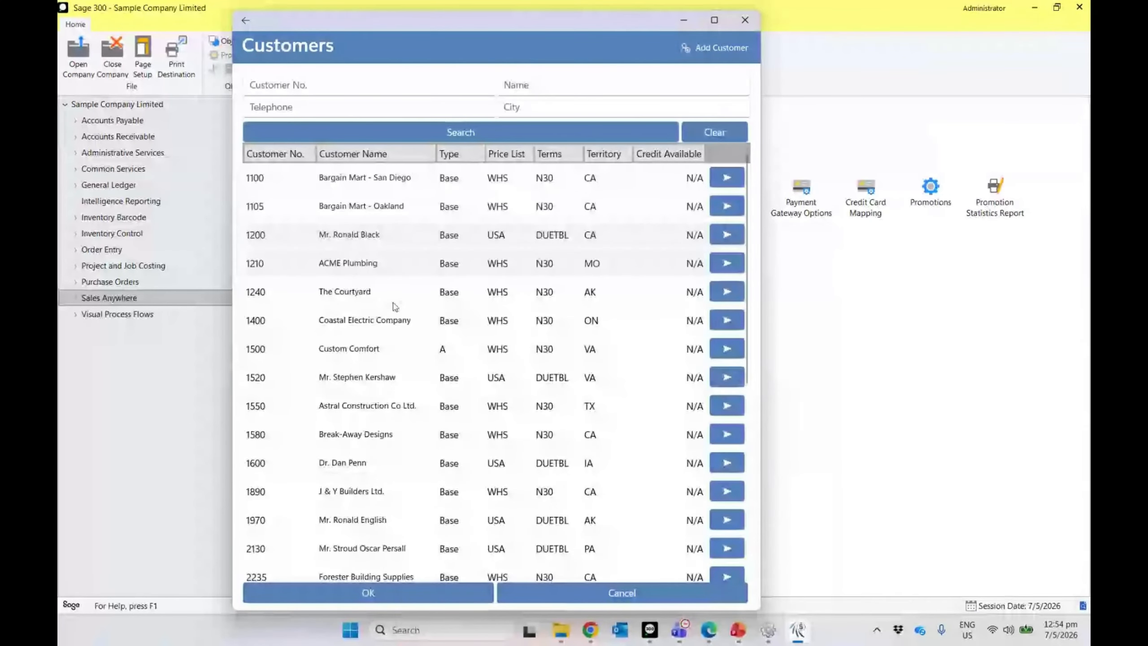
pyautogui.click(361, 594)
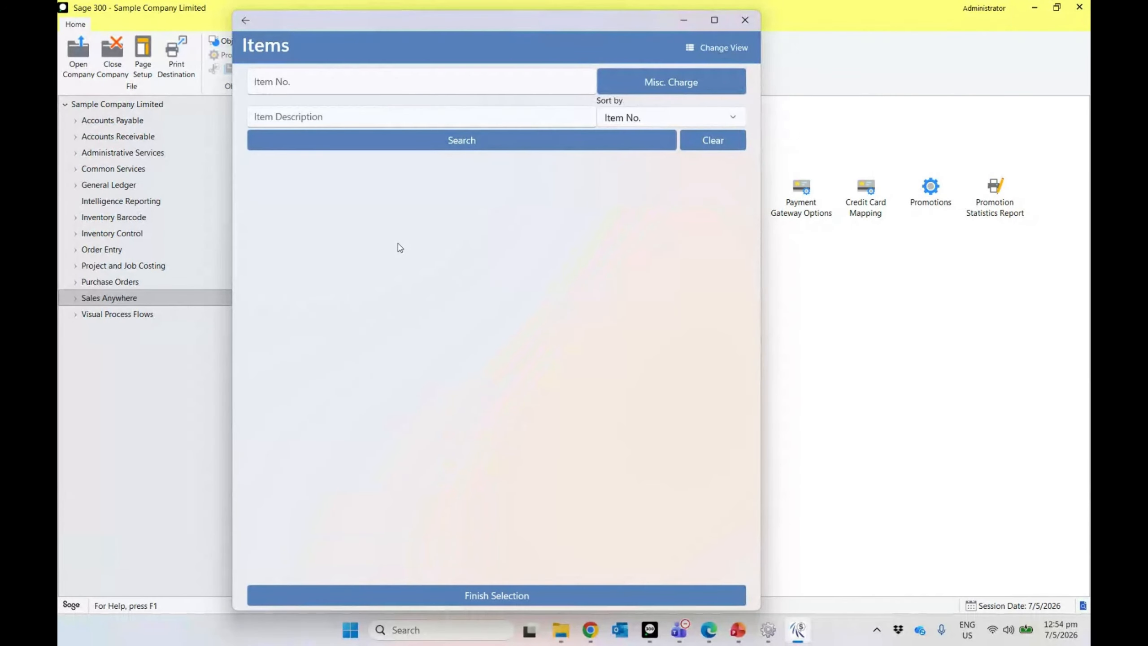
pyautogui.click(337, 111)
pyautogui.write('bulb')
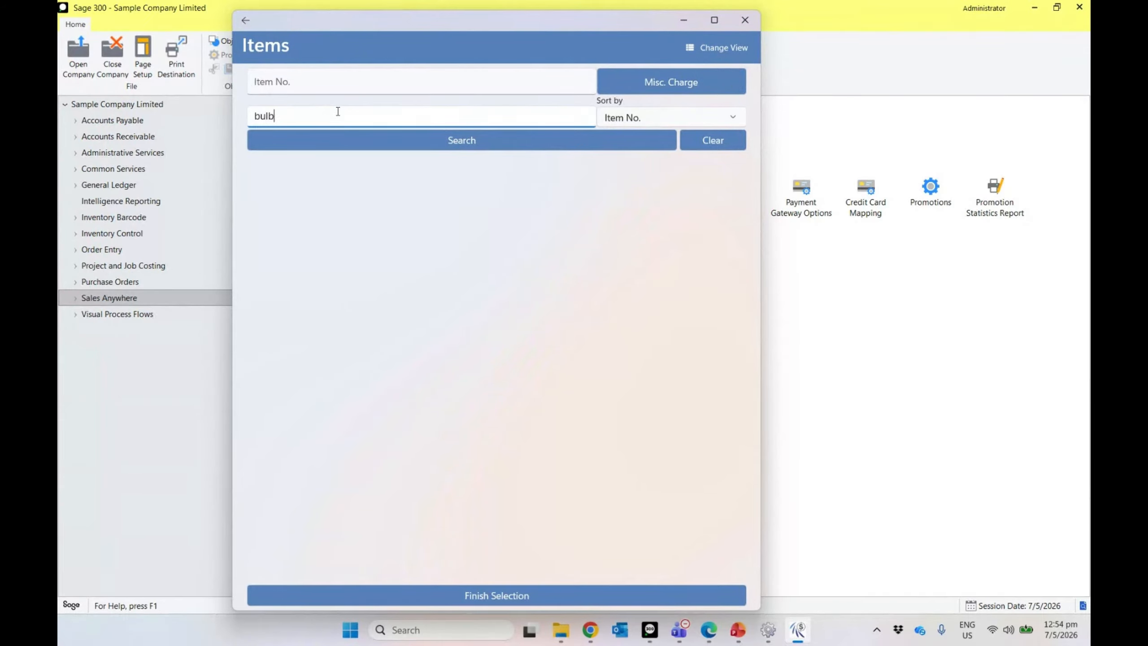
pyautogui.click(386, 147)
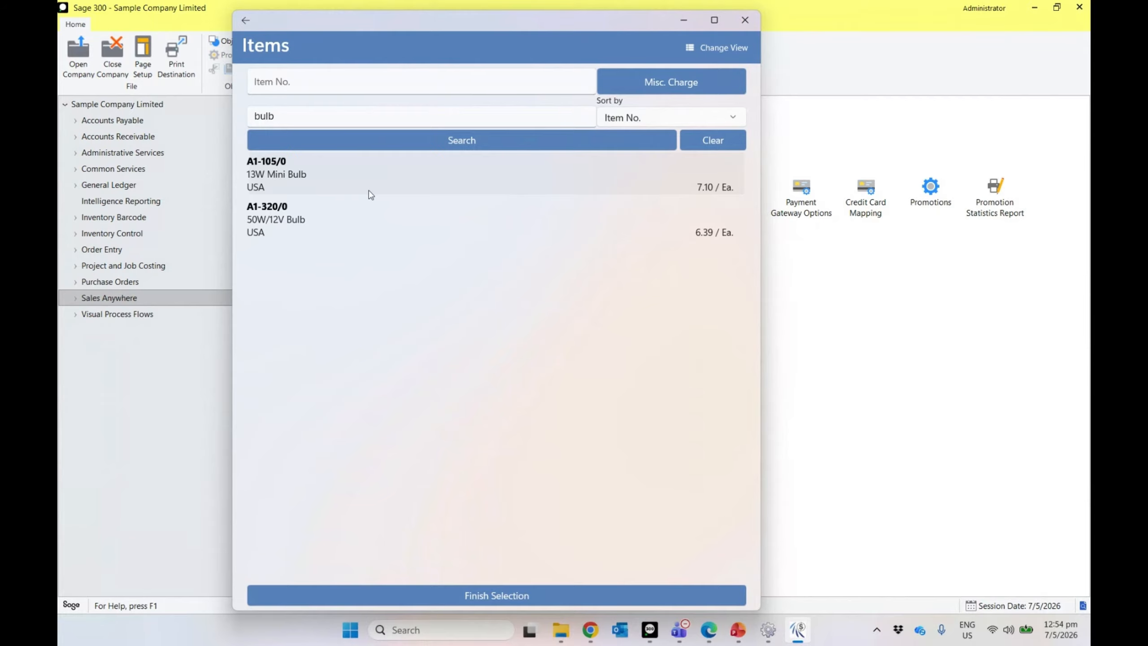
pyautogui.click(353, 194)
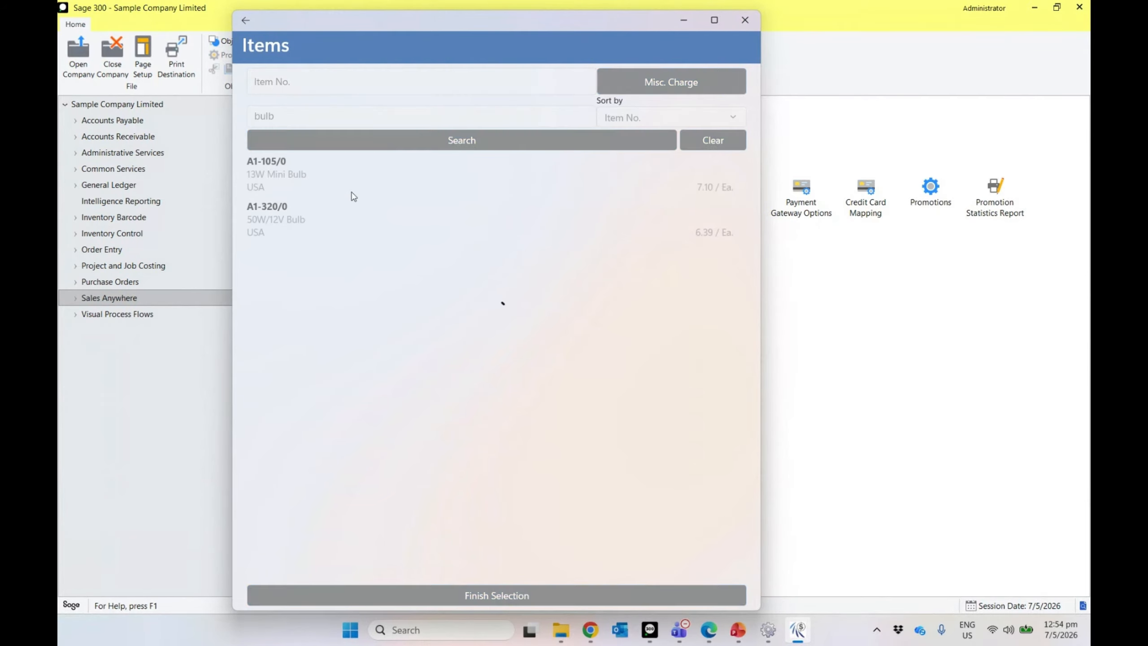
pyautogui.click(344, 217)
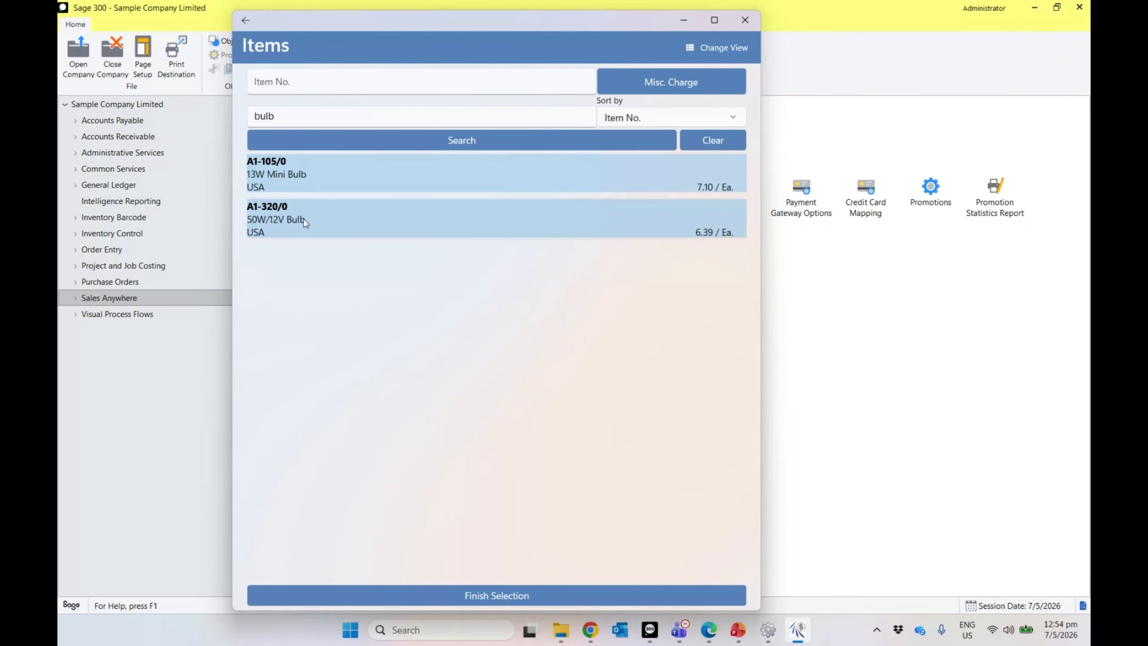
pyautogui.click(471, 597)
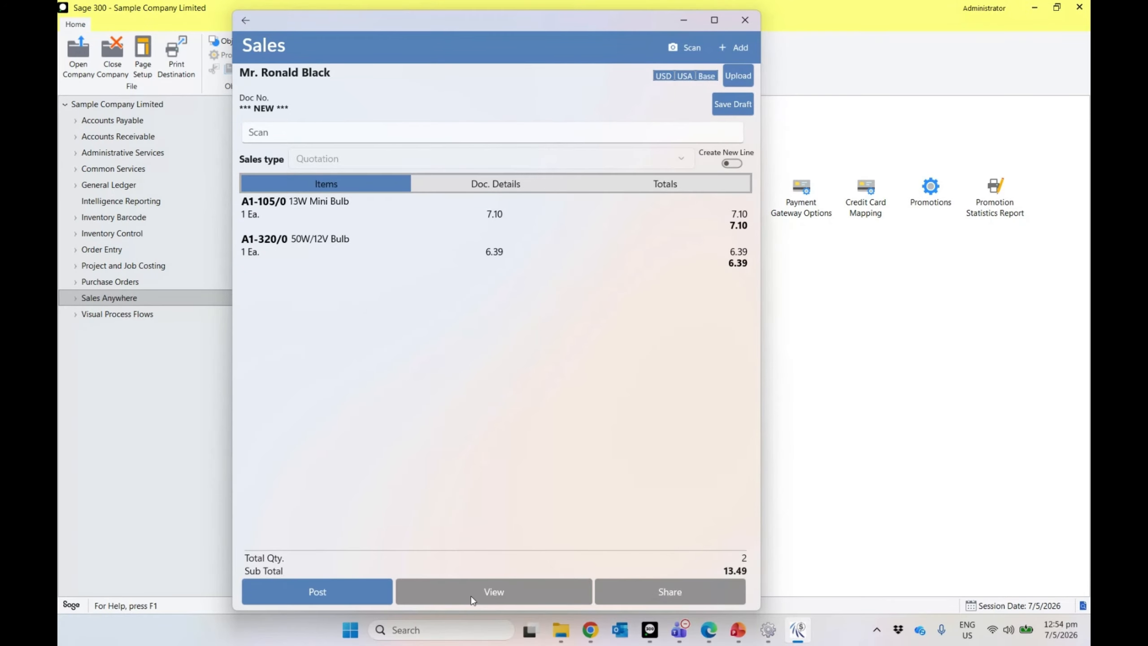
# Step: Scan item code A11030 to add the Desk Lamp line
pyautogui.click(277, 133)
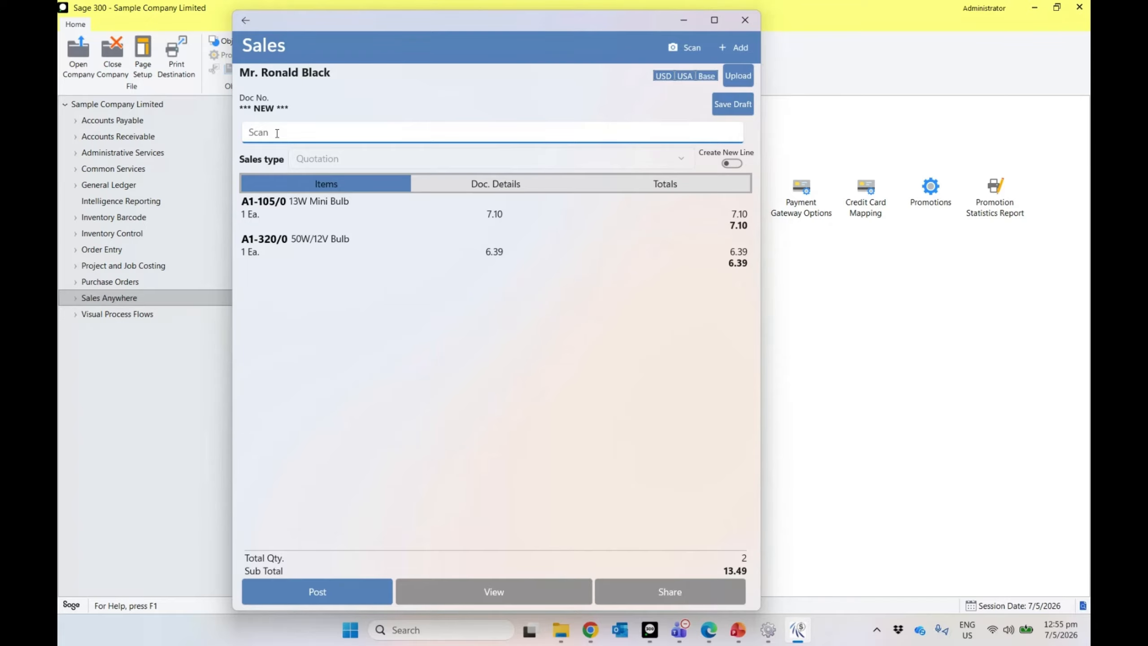
pyautogui.write('A11030')
pyautogui.press('Return')
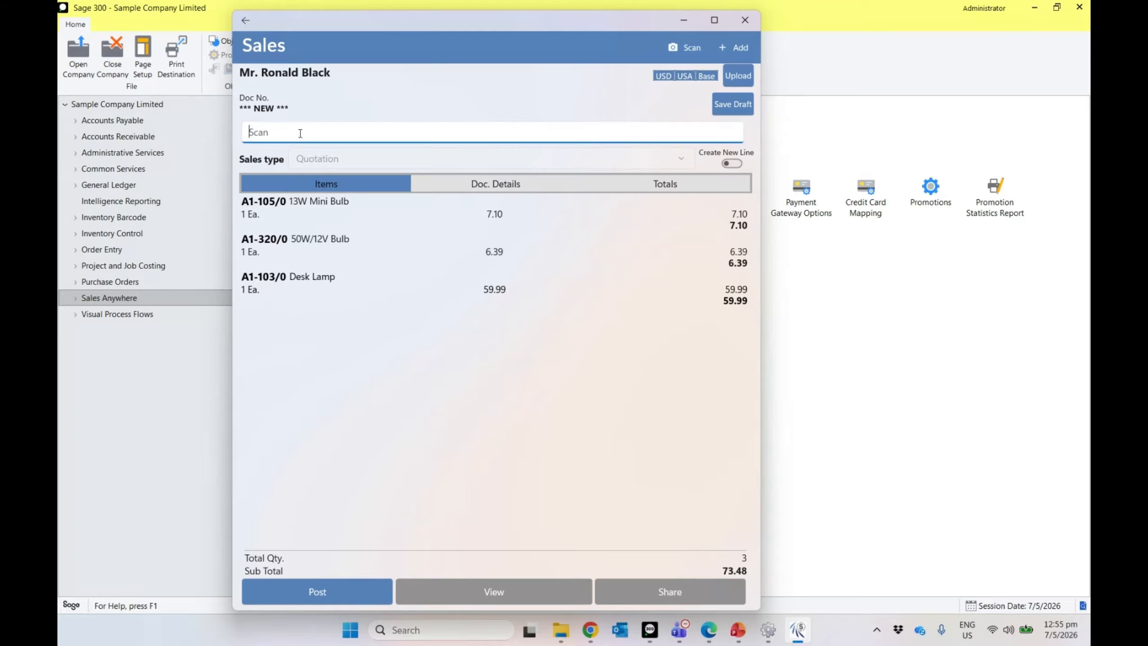
# Step: Set the 13W Mini Bulb line quantity to 5
pyautogui.click(364, 220)
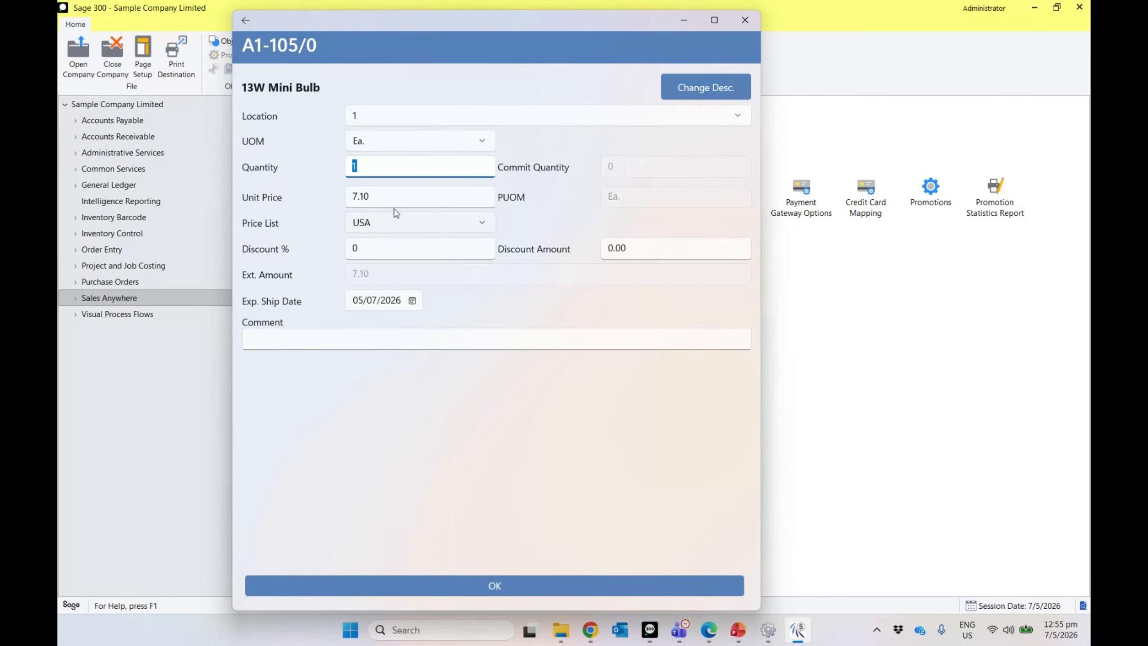
pyautogui.write('5')
pyautogui.click(457, 200)
pyautogui.click(352, 196)
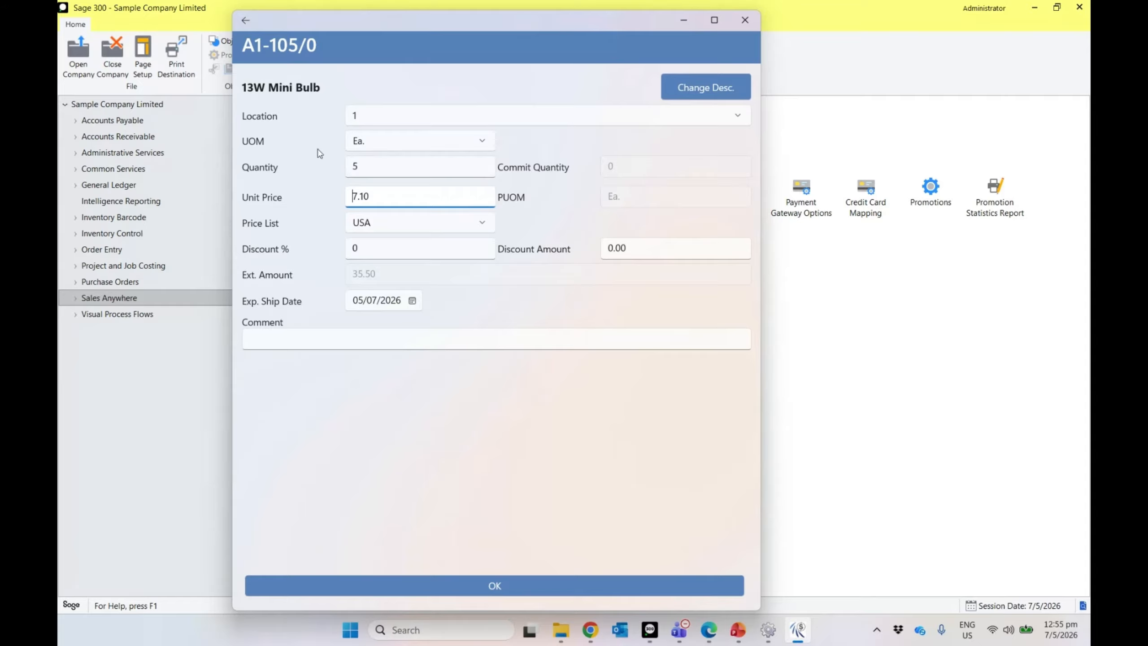
# Step: Change the description to '13W Mini Bulb - TEST' and review its stock by location
pyautogui.click(699, 96)
pyautogui.click(413, 265)
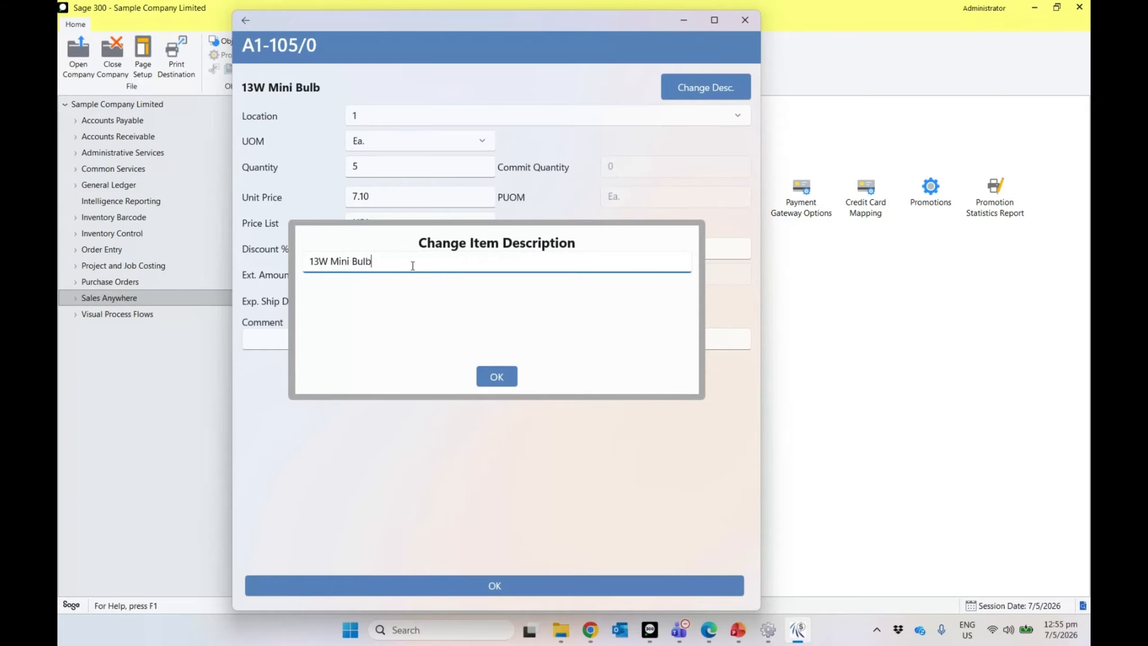
pyautogui.write('- TEST')
pyautogui.click(497, 376)
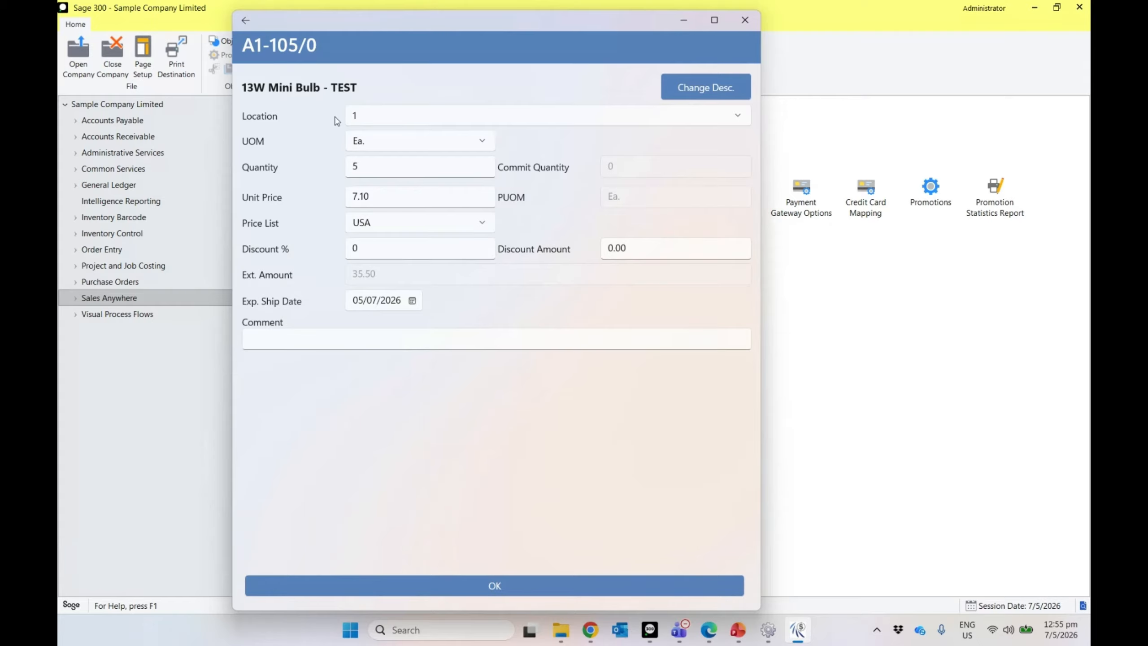
pyautogui.click(287, 92)
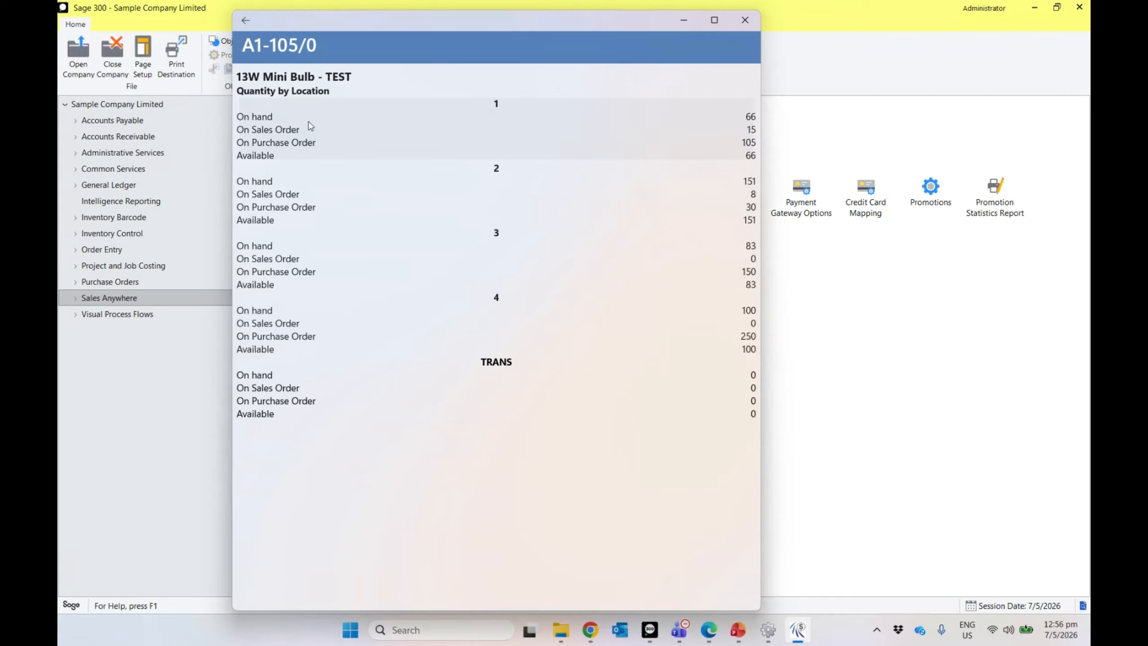
pyautogui.click(246, 20)
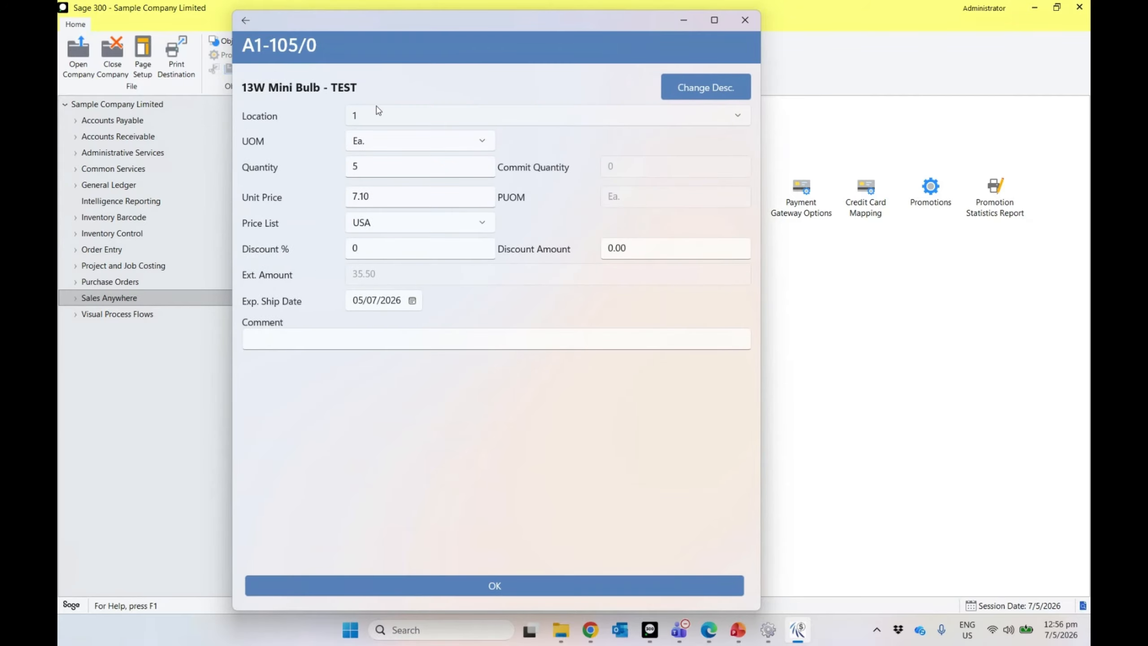
# Step: Save the bulb line, enter Reference 'ref', a PO number and Comment 'Comment', then review totals
pyautogui.click(495, 596)
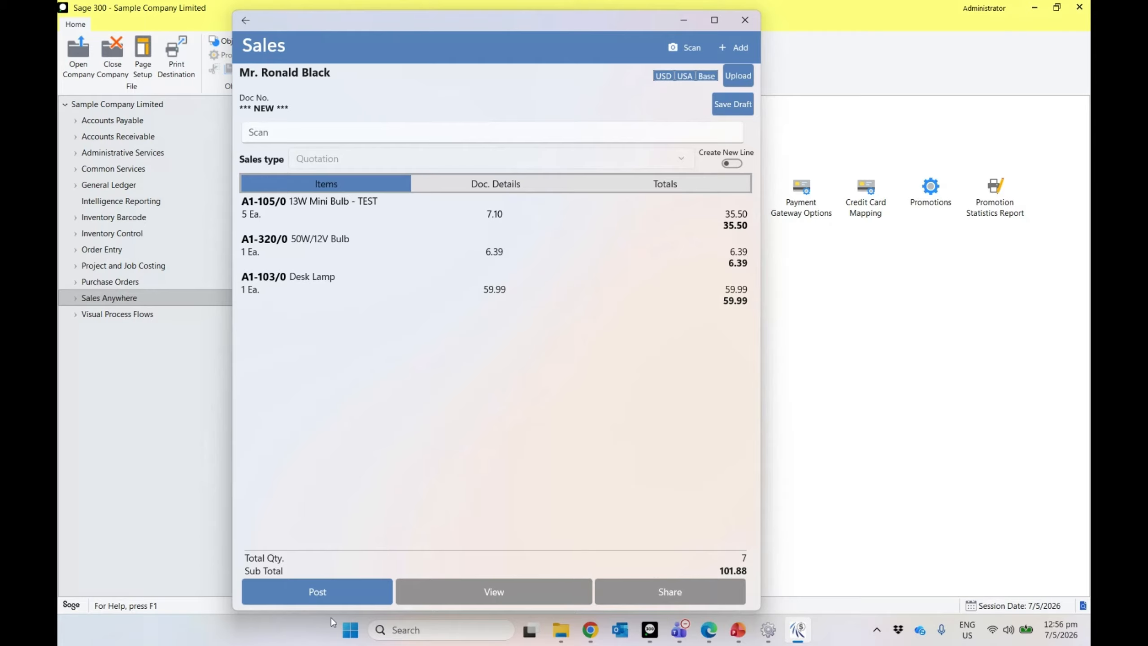
pyautogui.click(497, 189)
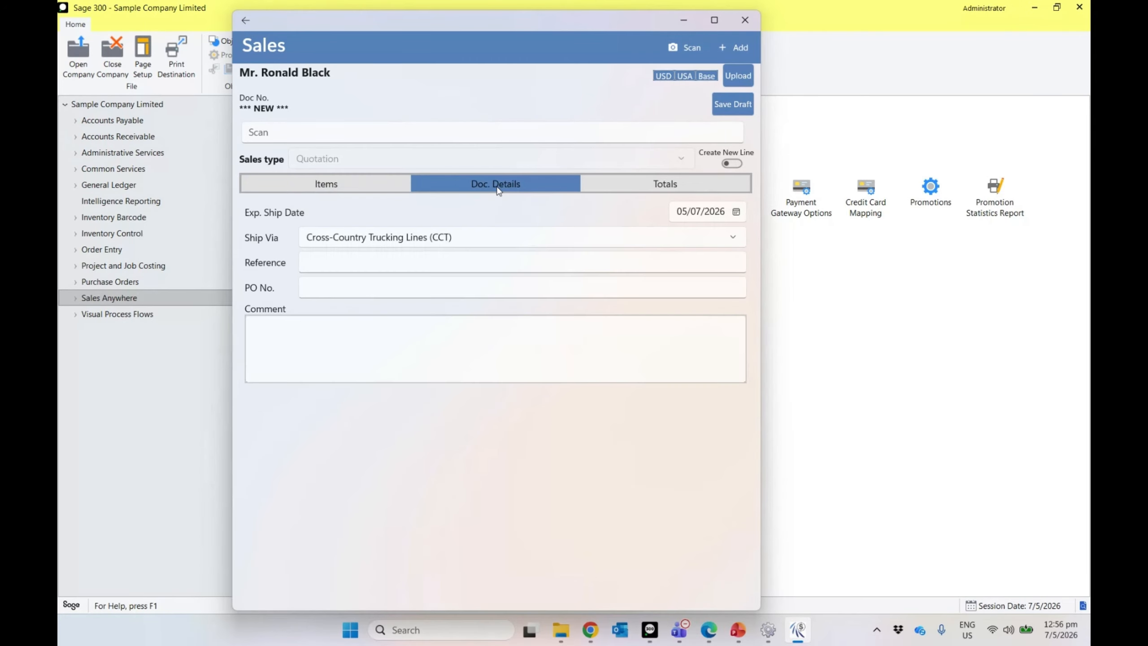
pyautogui.click(407, 264)
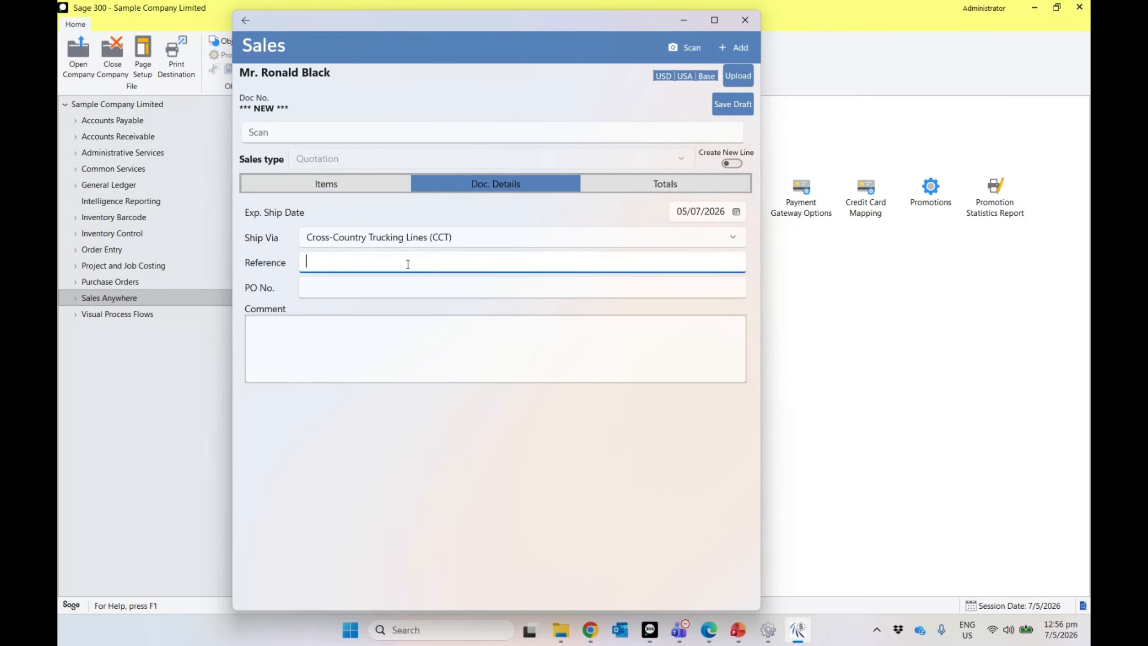
pyautogui.write('ref')
pyautogui.press('Tab')
pyautogui.write('PO')
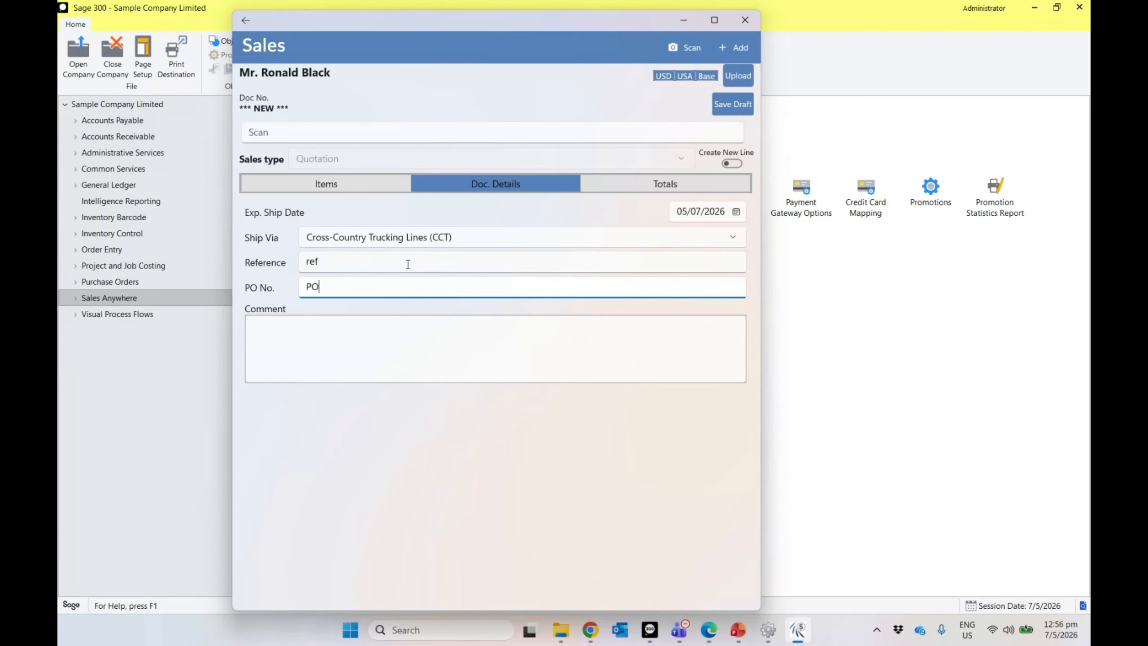
pyautogui.write('32508')
pyautogui.press('Tab')
pyautogui.write('Comment')
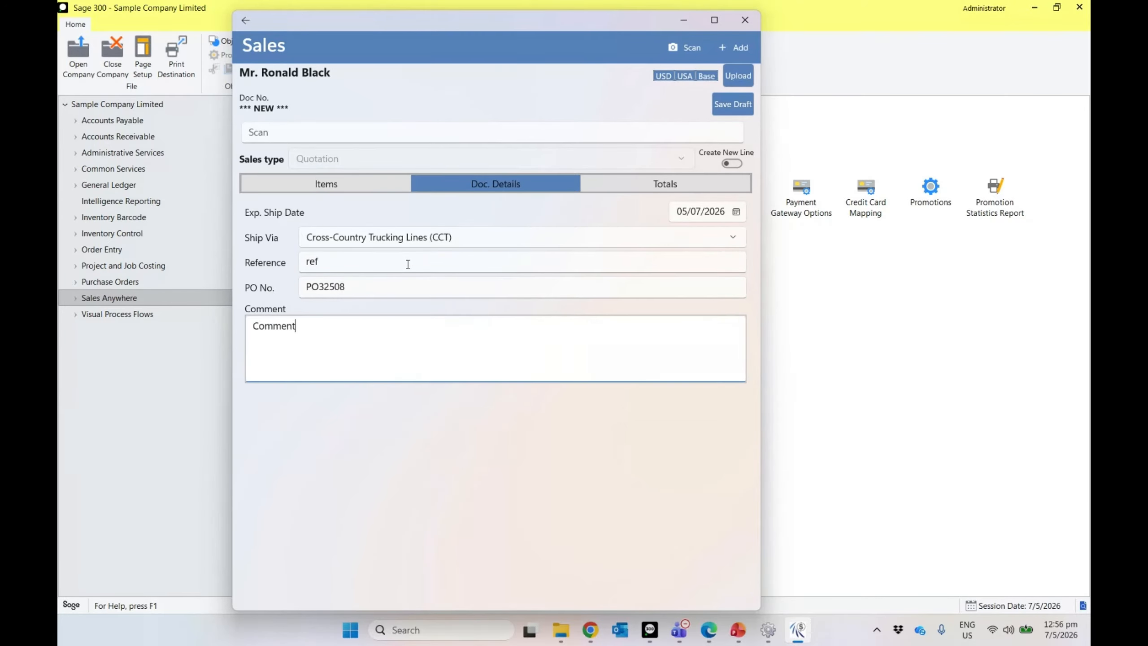
pyautogui.click(663, 189)
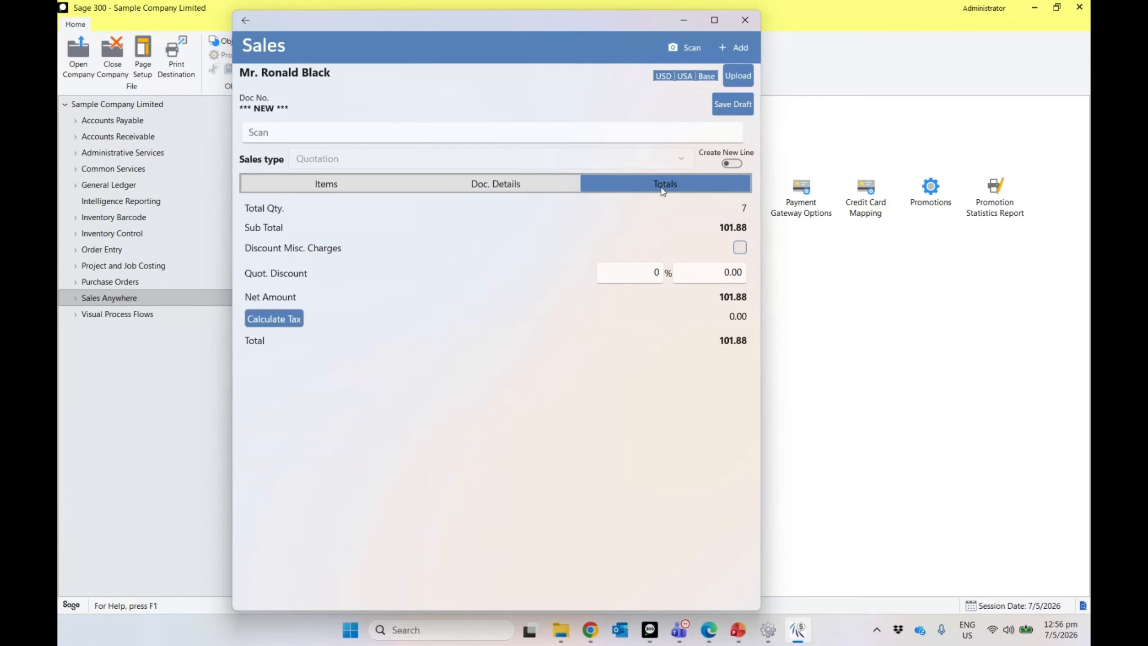
pyautogui.click(366, 181)
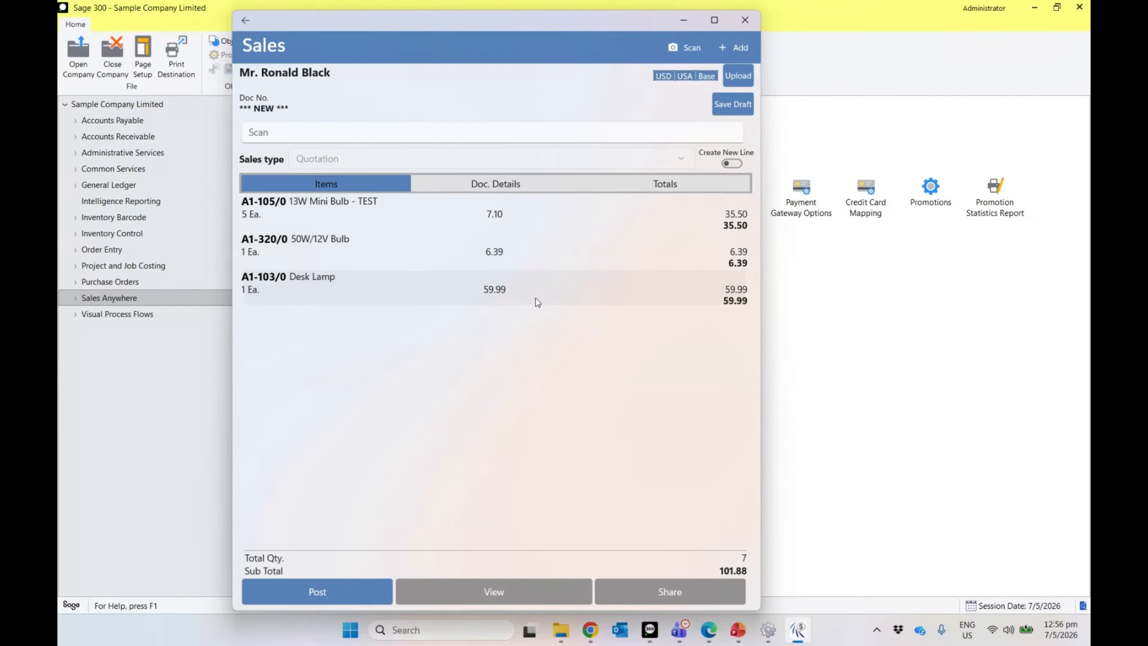
# Step: Post and confirm the quotation, then open Sage 300's O/E Order Entry transactions
pyautogui.click(337, 585)
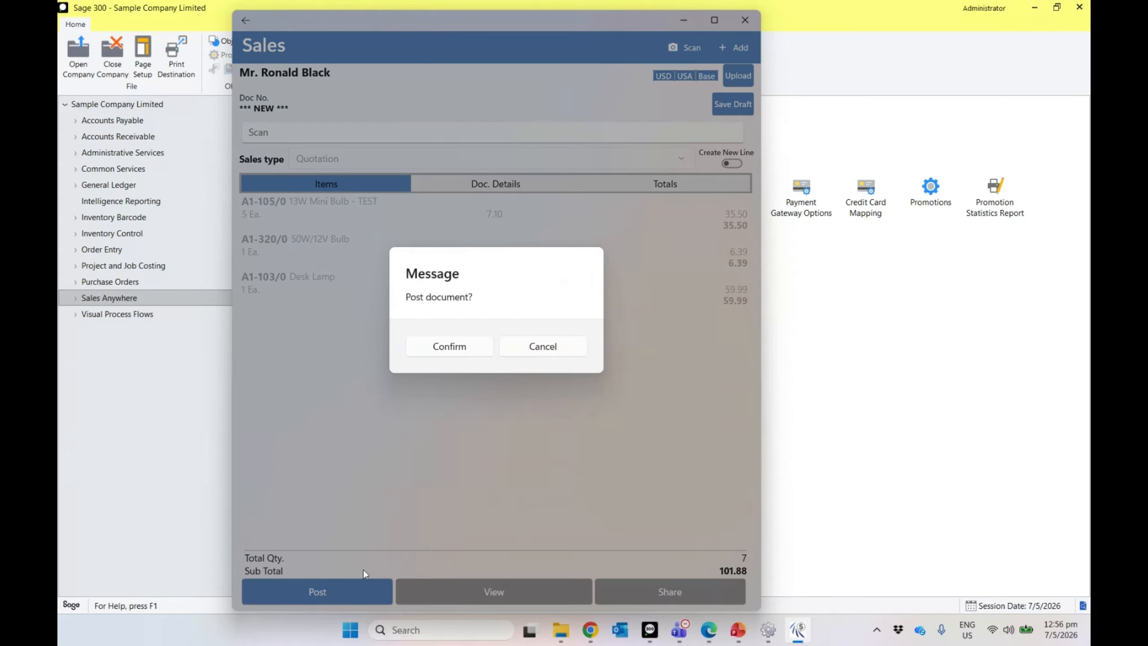
pyautogui.click(446, 350)
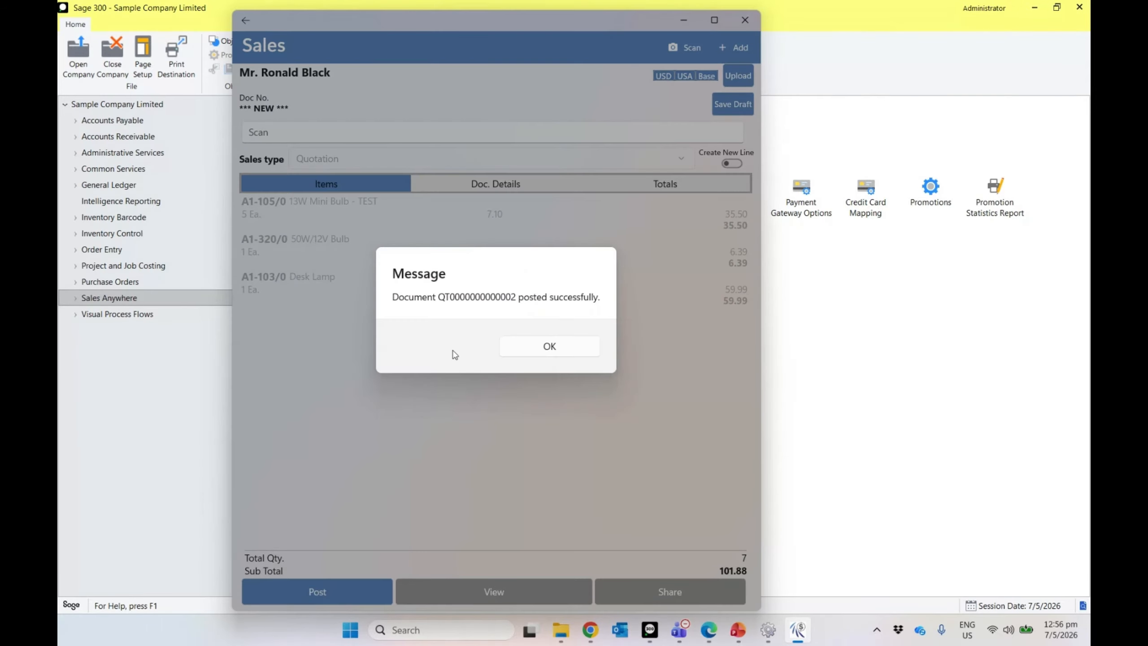
pyautogui.click(535, 352)
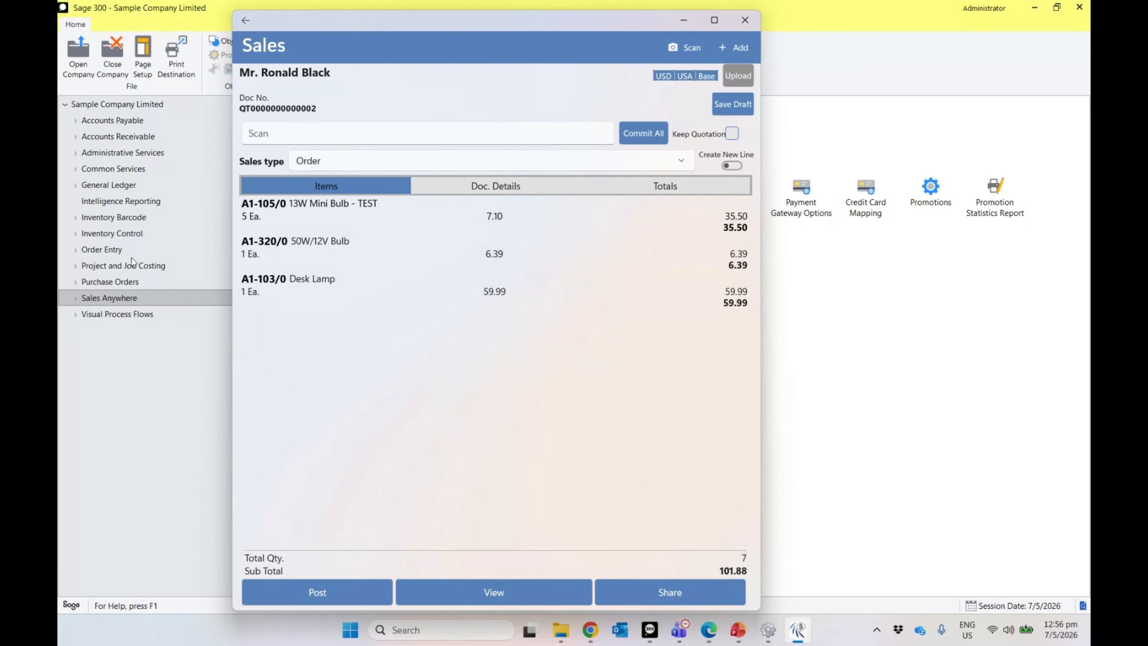
pyautogui.click(111, 250)
pyautogui.doubleClick(289, 202)
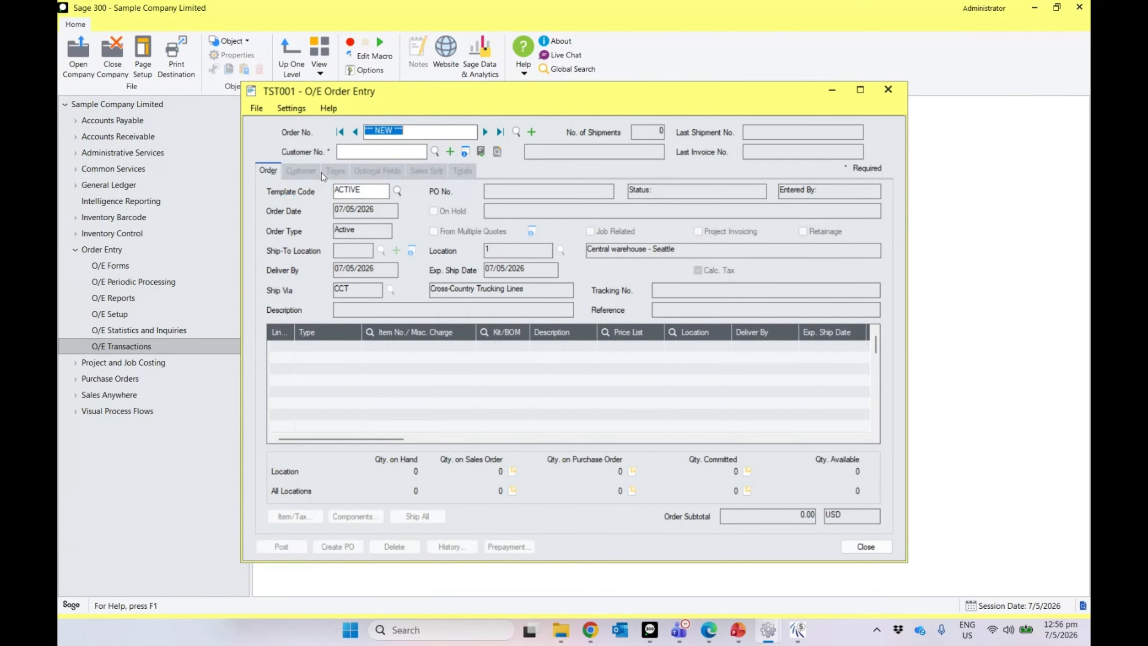
pyautogui.click(500, 132)
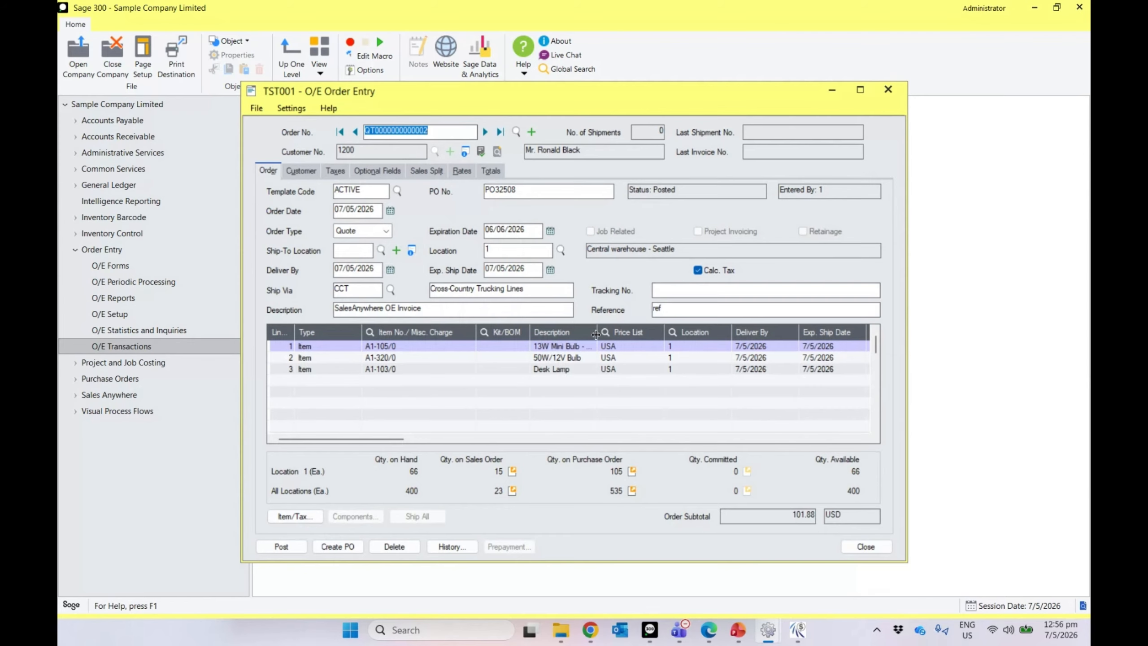
pyautogui.moveTo(595, 334); pyautogui.dragTo(618, 334)
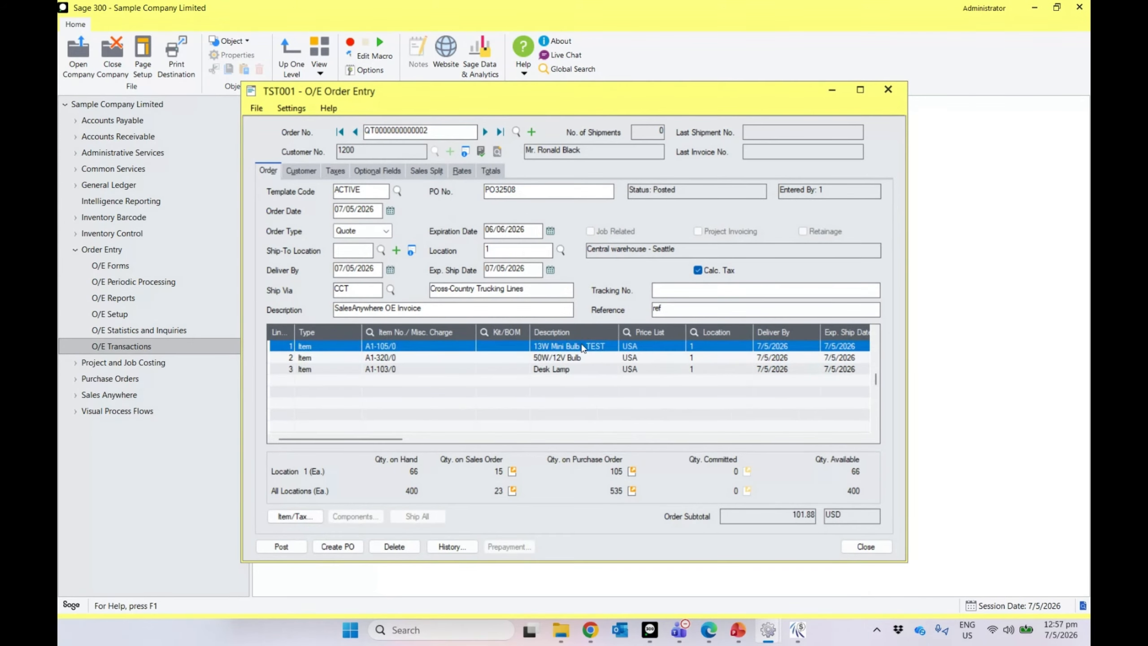
pyautogui.click(575, 348)
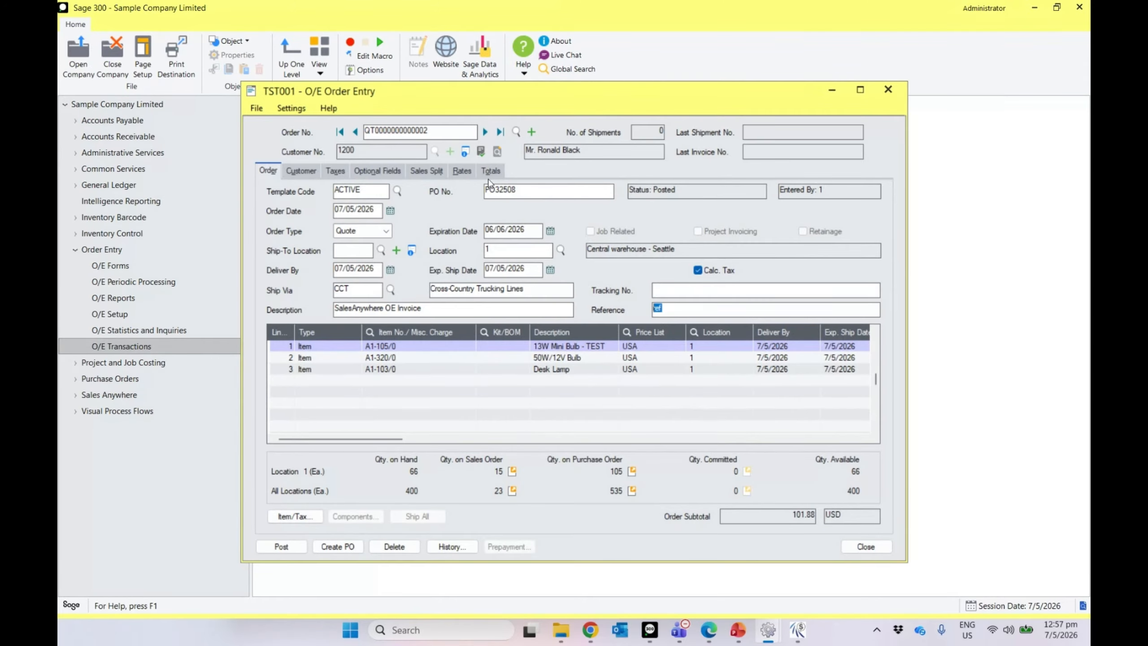
pyautogui.click(497, 177)
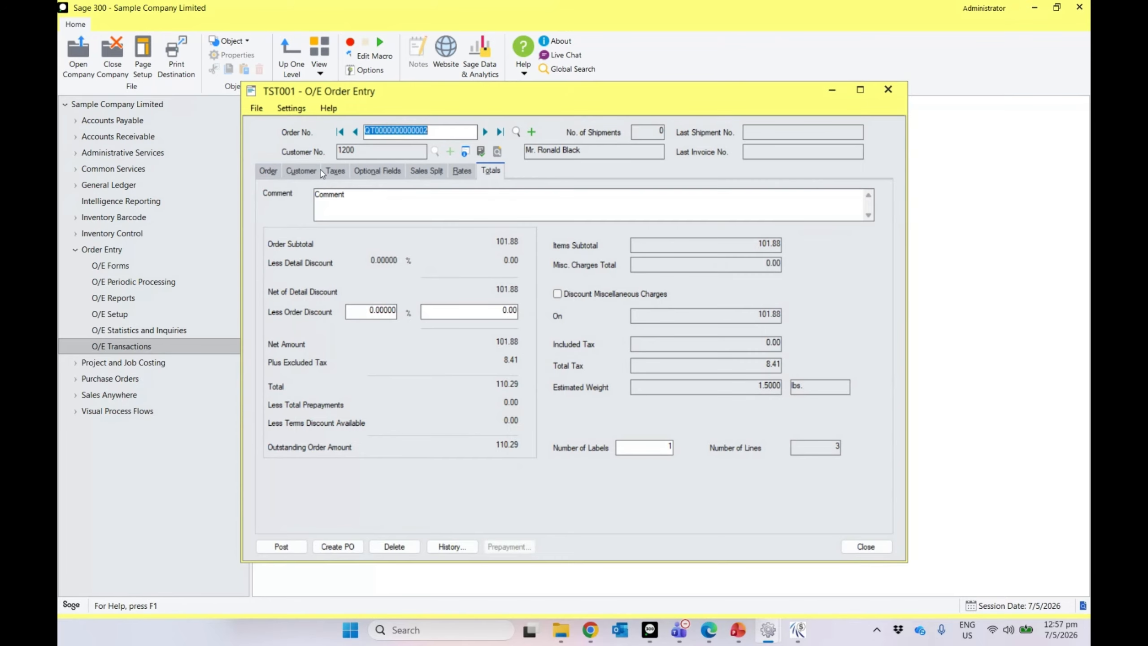
pyautogui.click(278, 174)
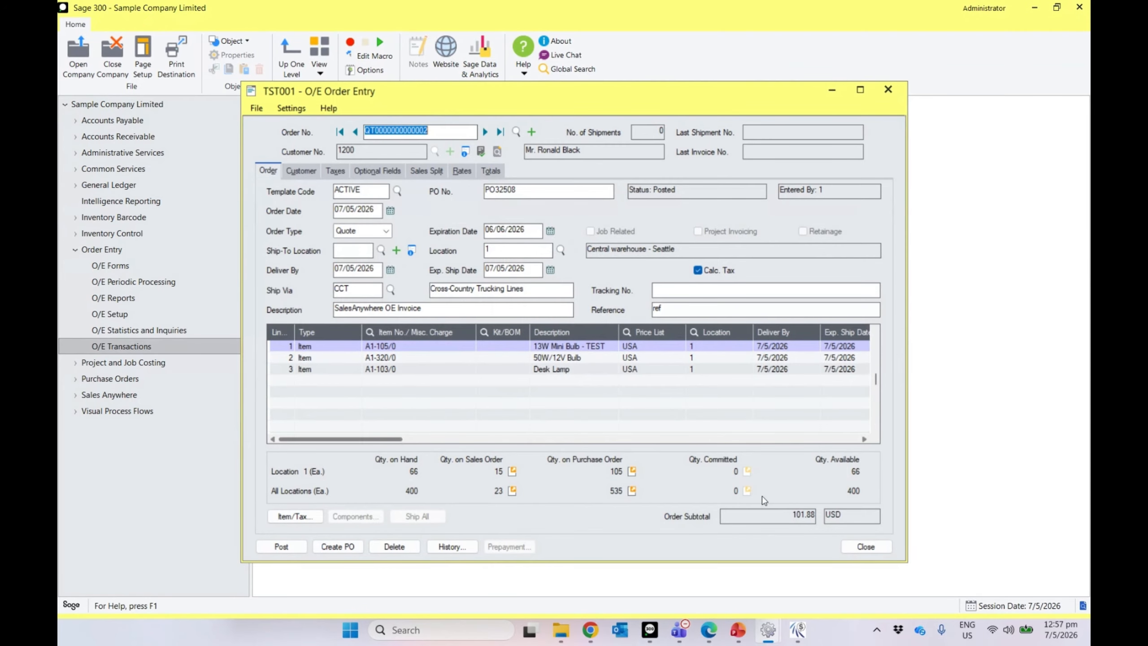
pyautogui.click(798, 636)
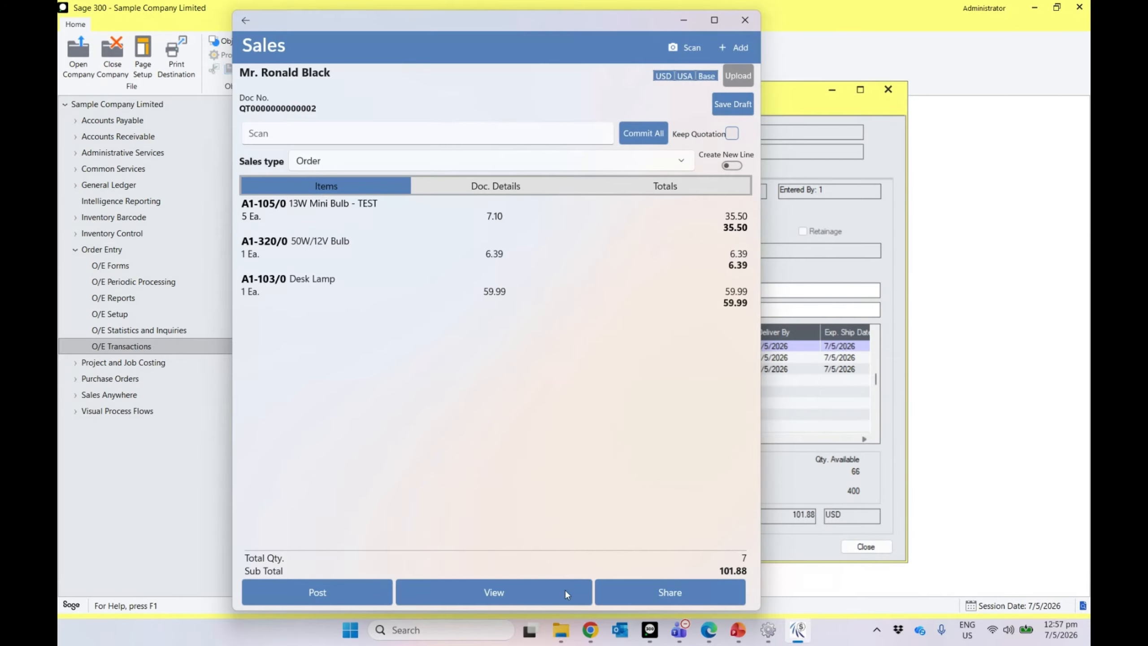
pyautogui.click(518, 593)
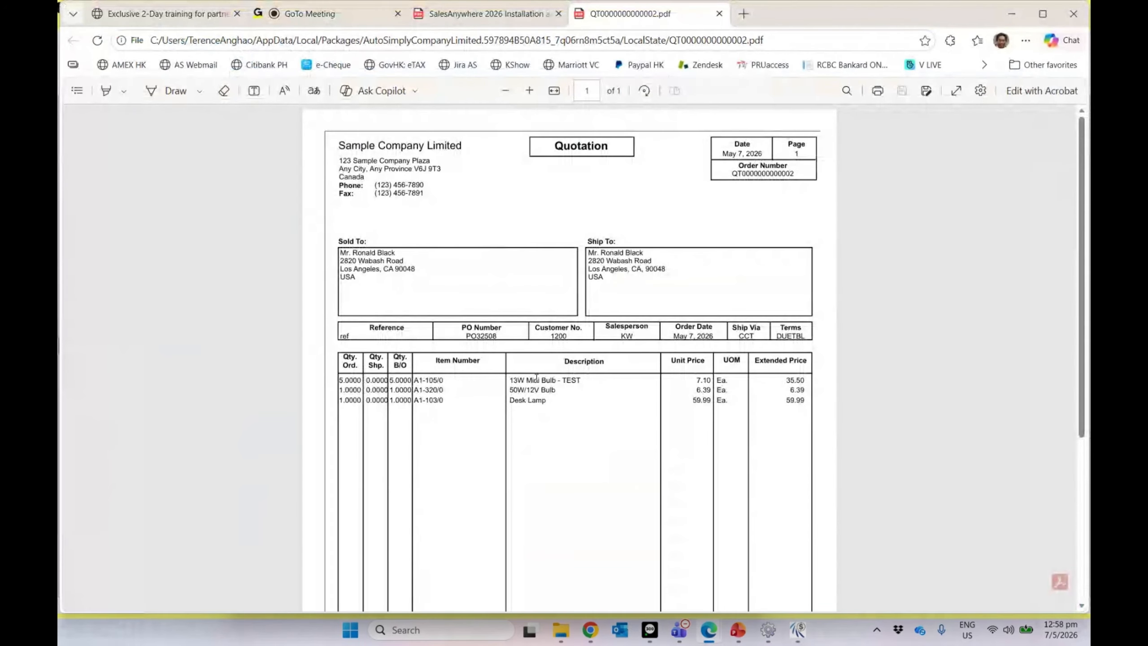
pyautogui.scroll(-5, 536, 377)
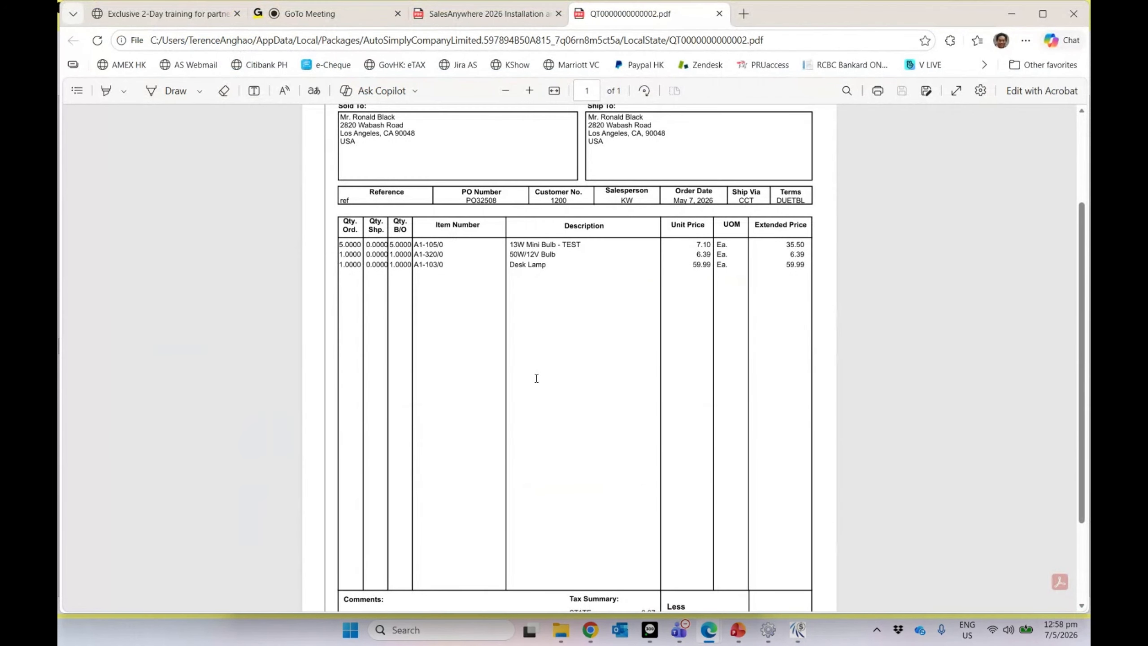
pyautogui.scroll(5, 535, 377)
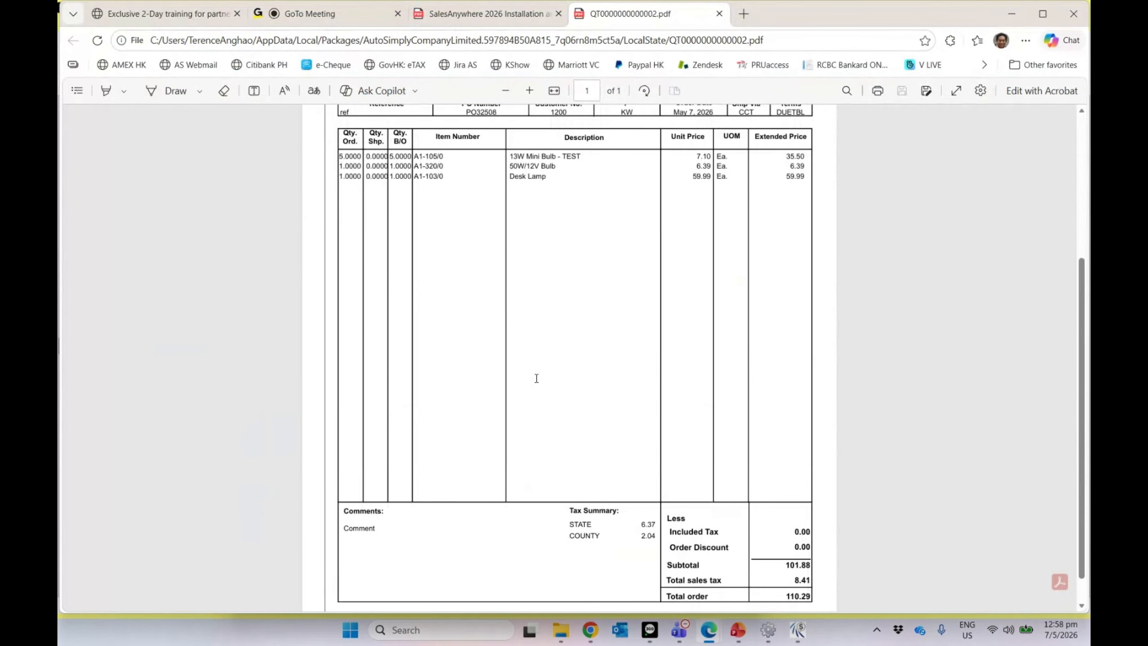
pyautogui.click(716, 13)
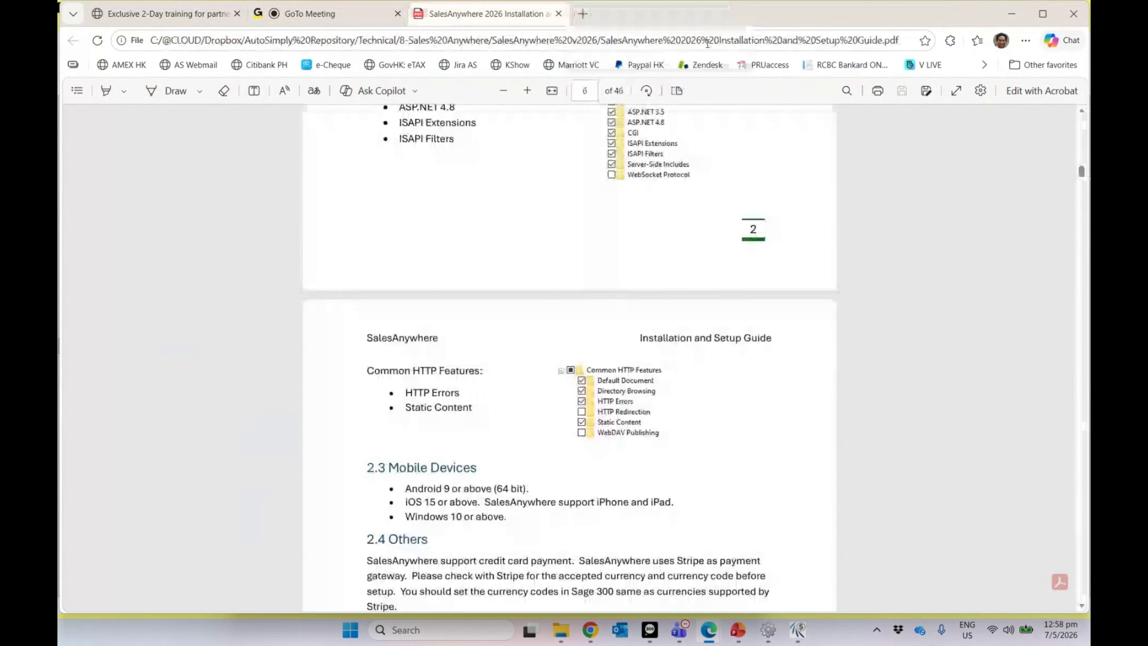
pyautogui.click(1011, 14)
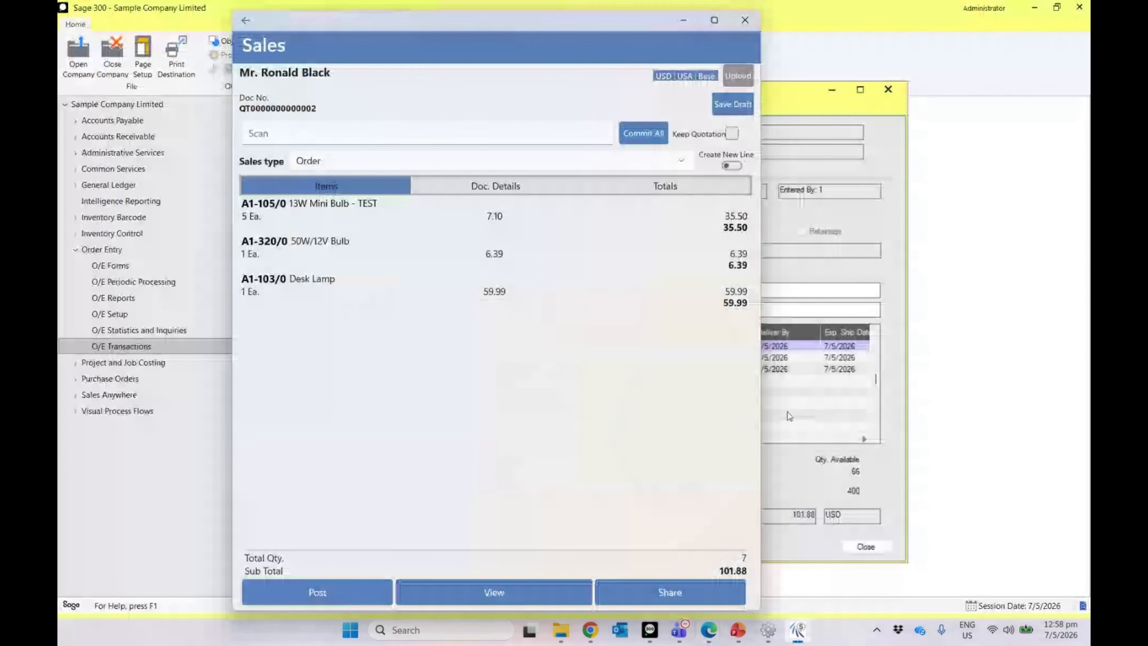
pyautogui.click(704, 586)
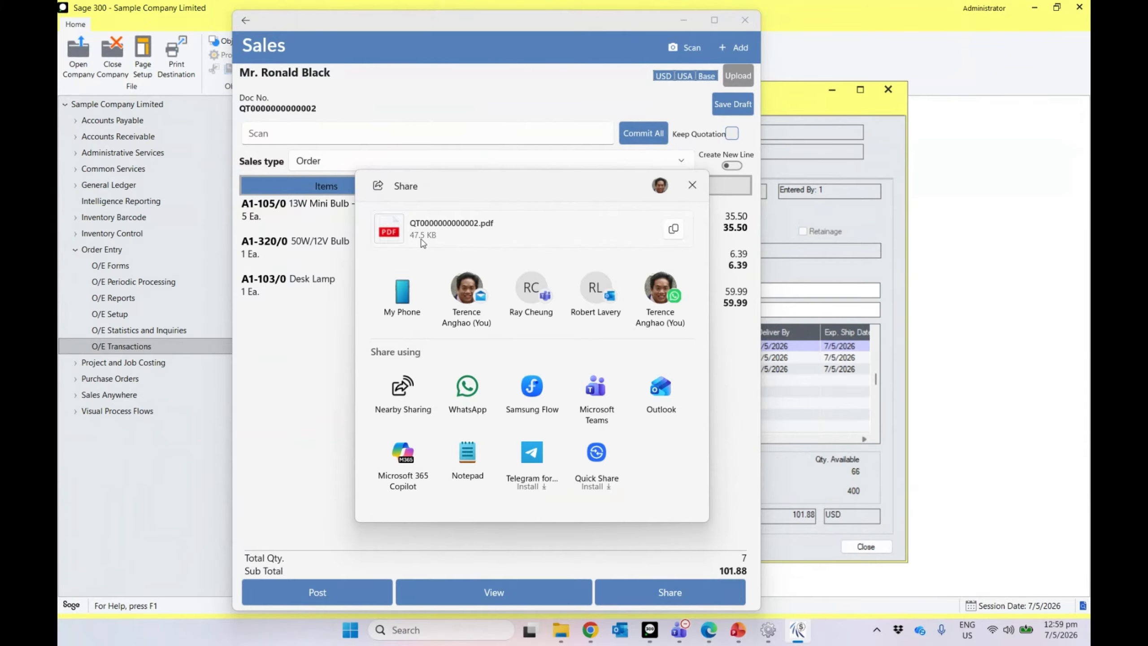
pyautogui.click(692, 185)
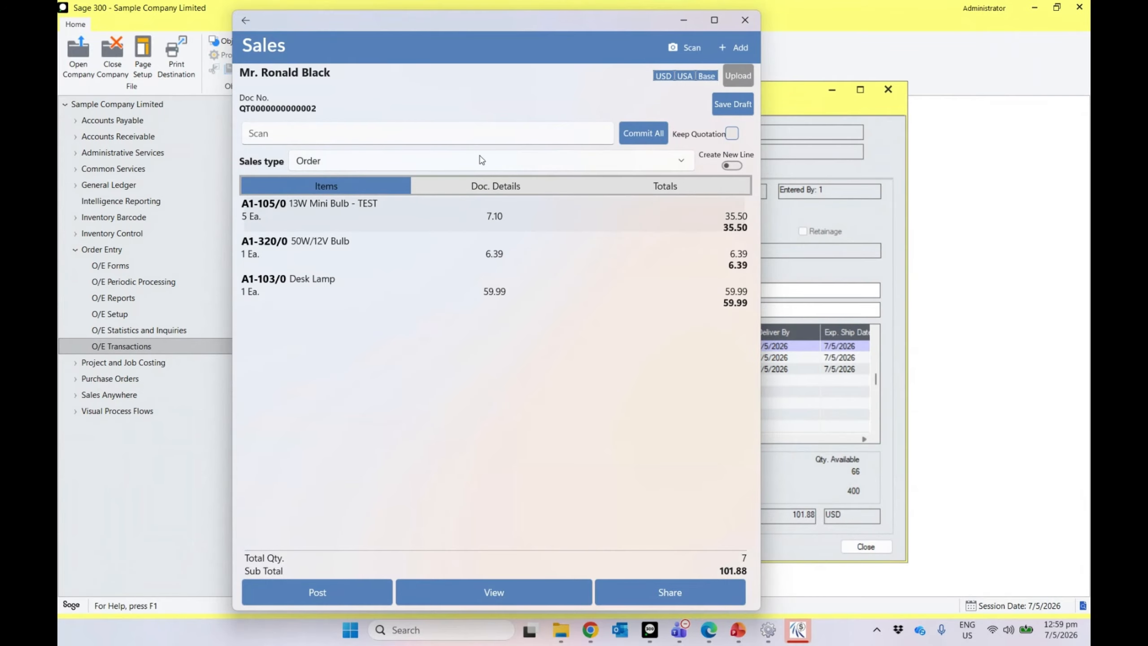
# Step: Abandon the unposted sale and search the Orders inquiry for quotations
pyautogui.click(250, 20)
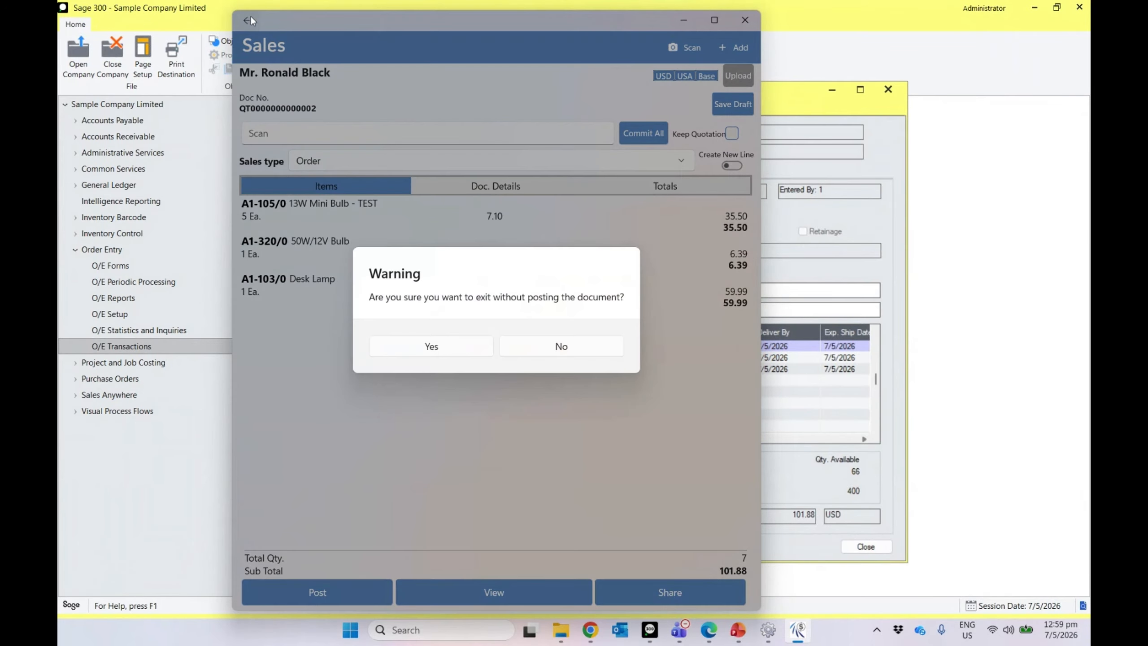
pyautogui.click(445, 351)
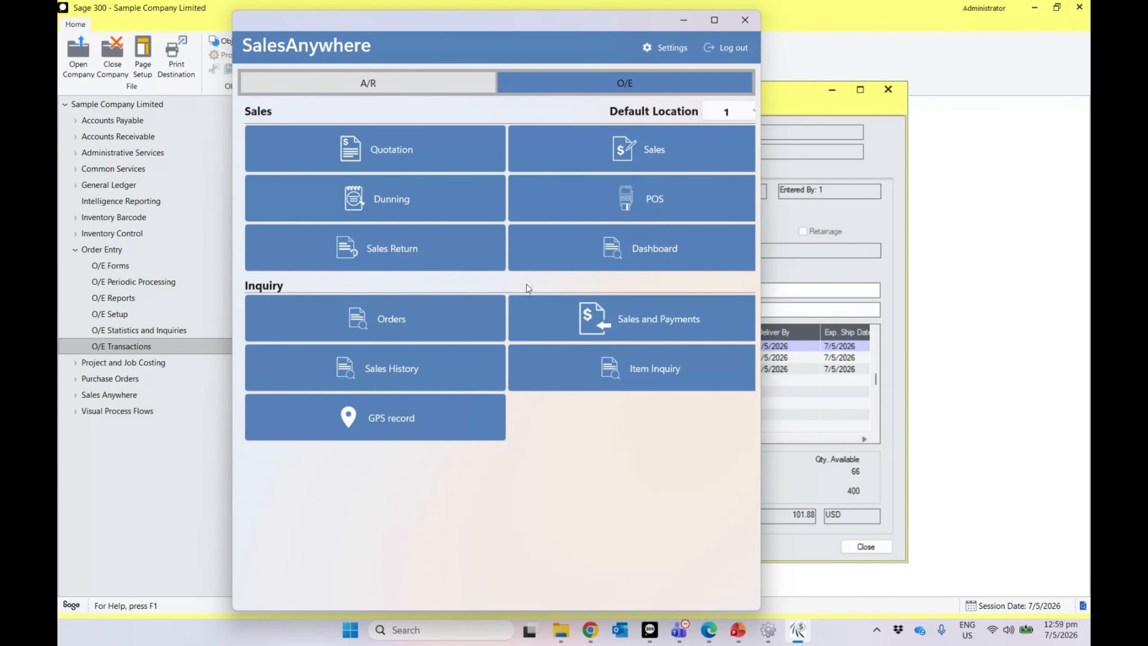
pyautogui.click(500, 313)
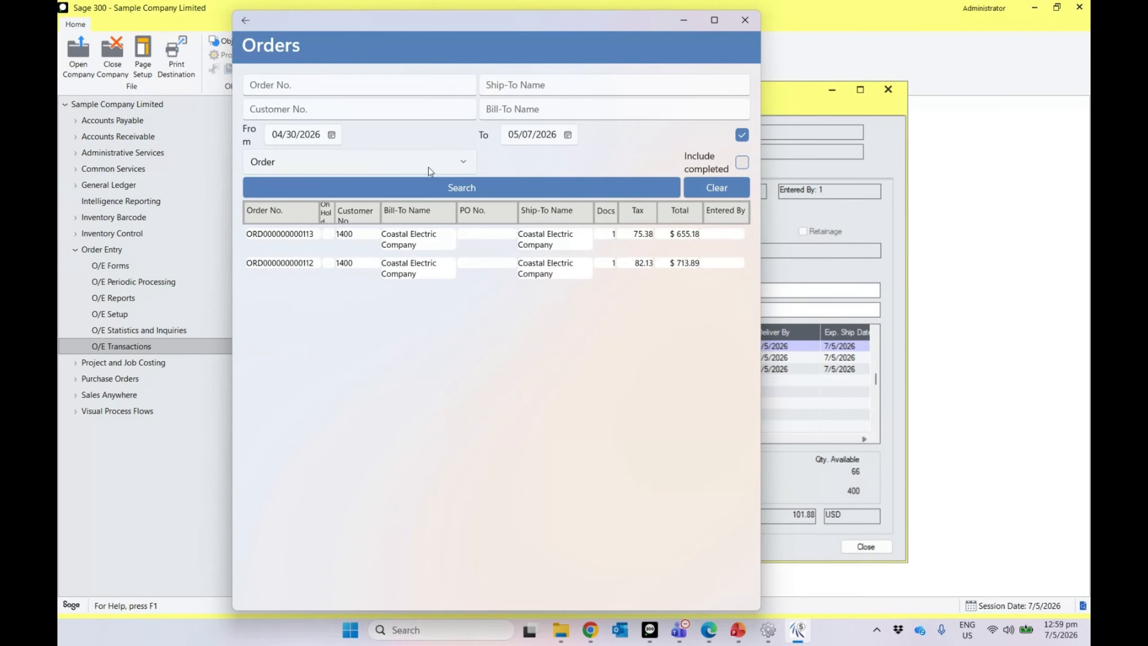
pyautogui.click(323, 161)
pyautogui.click(294, 138)
pyautogui.click(605, 186)
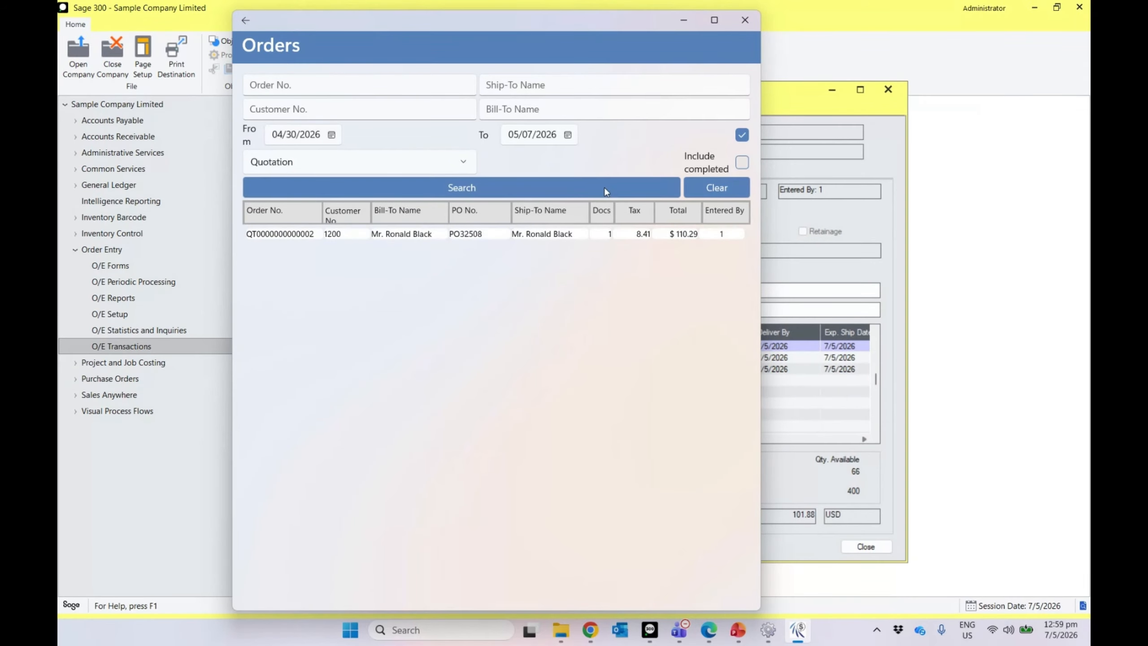
pyautogui.doubleClick(323, 240)
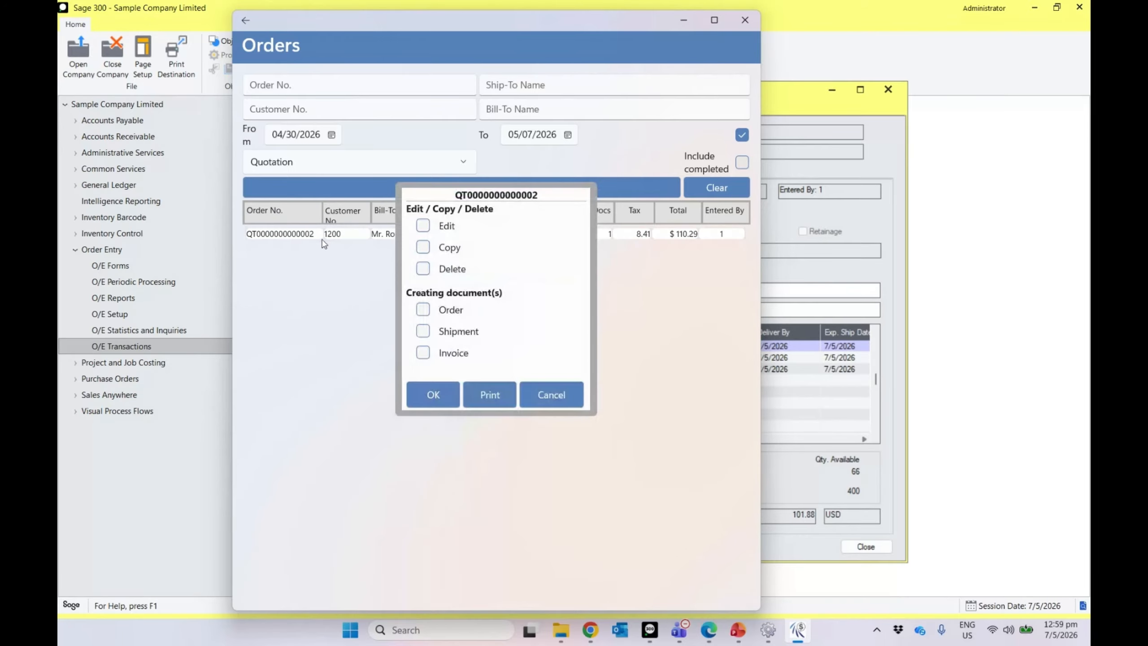
pyautogui.click(428, 228)
pyautogui.click(428, 228)
pyautogui.click(422, 247)
pyautogui.click(423, 247)
pyautogui.click(424, 311)
pyautogui.click(428, 333)
pyautogui.click(423, 353)
pyautogui.click(421, 333)
pyautogui.click(434, 397)
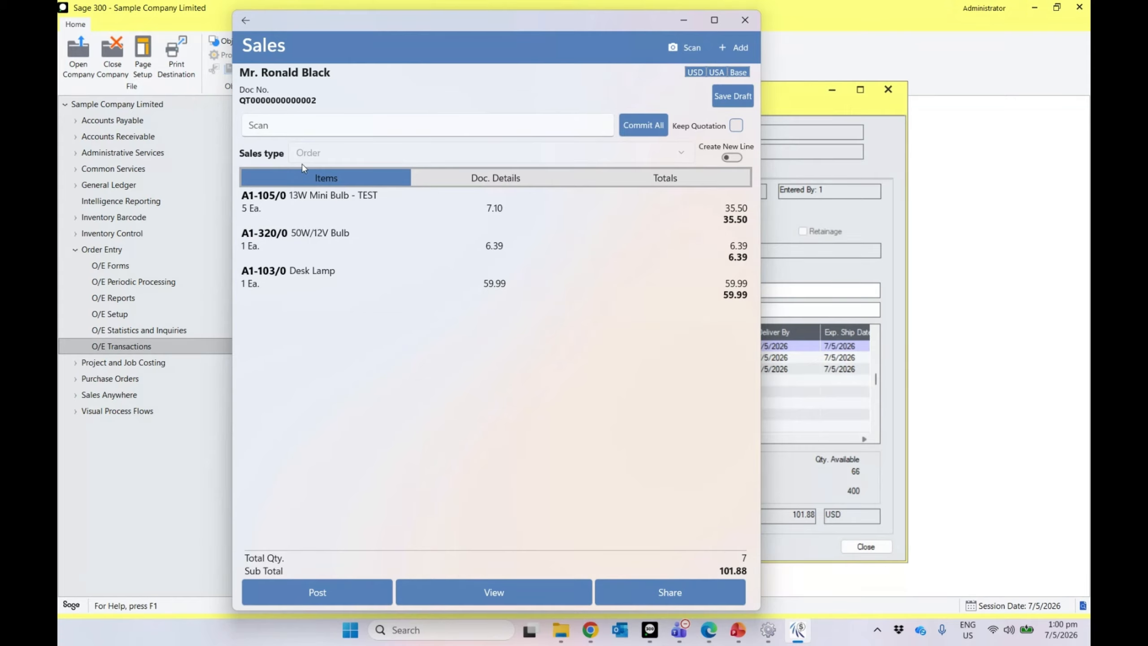
# Step: Change the 13W Mini Bulb line quantity to 6
pyautogui.click(410, 215)
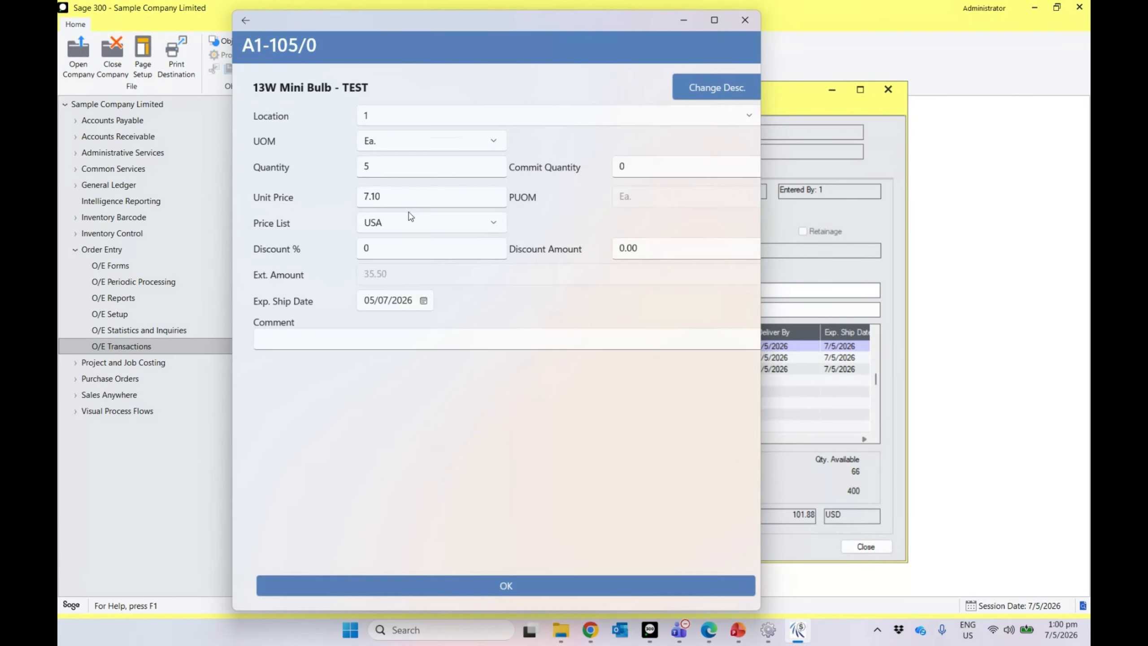
pyautogui.click(355, 165)
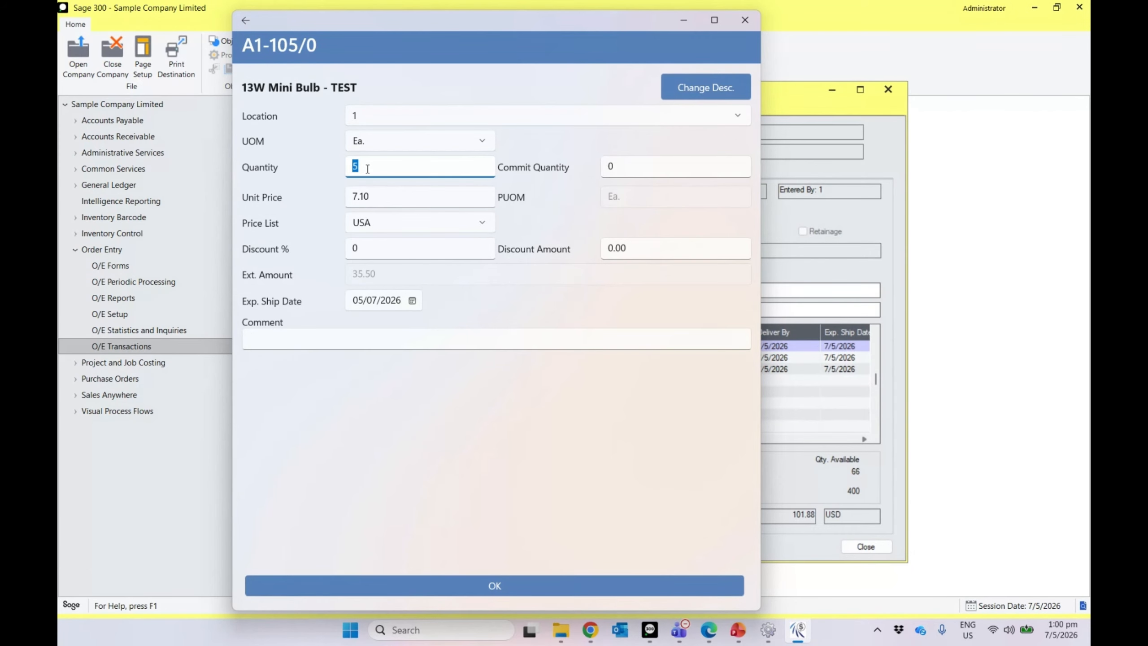
pyautogui.doubleClick(357, 167)
pyautogui.write('6')
pyautogui.click(466, 585)
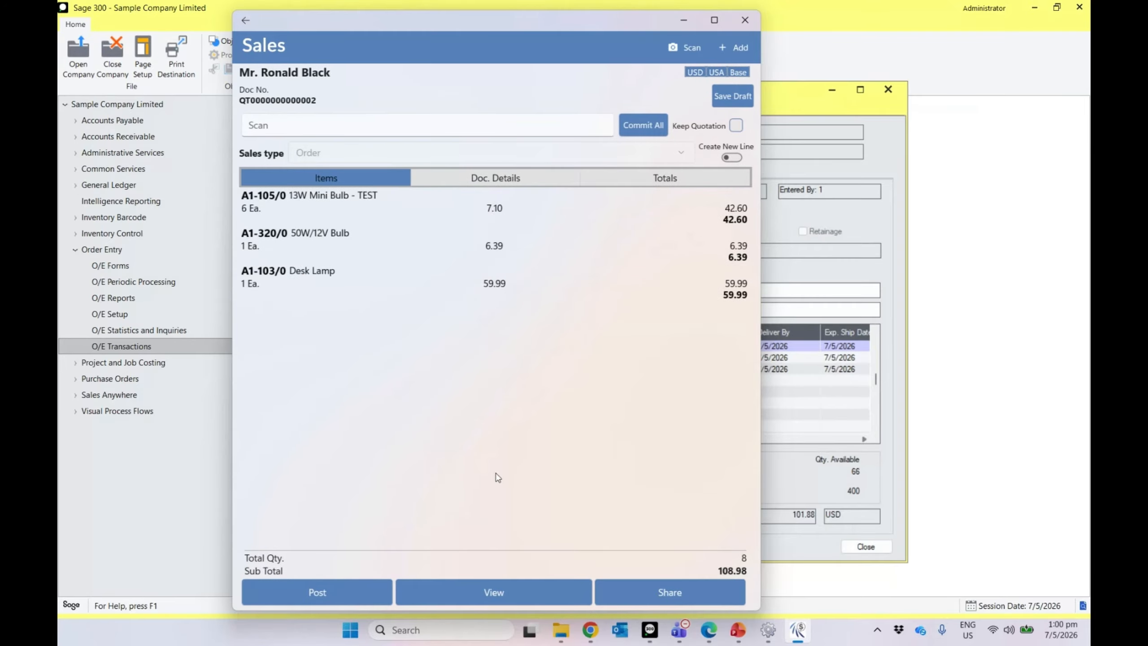
# Step: Start a Desk Lamp line comment reading 'item comments'
pyautogui.click(405, 278)
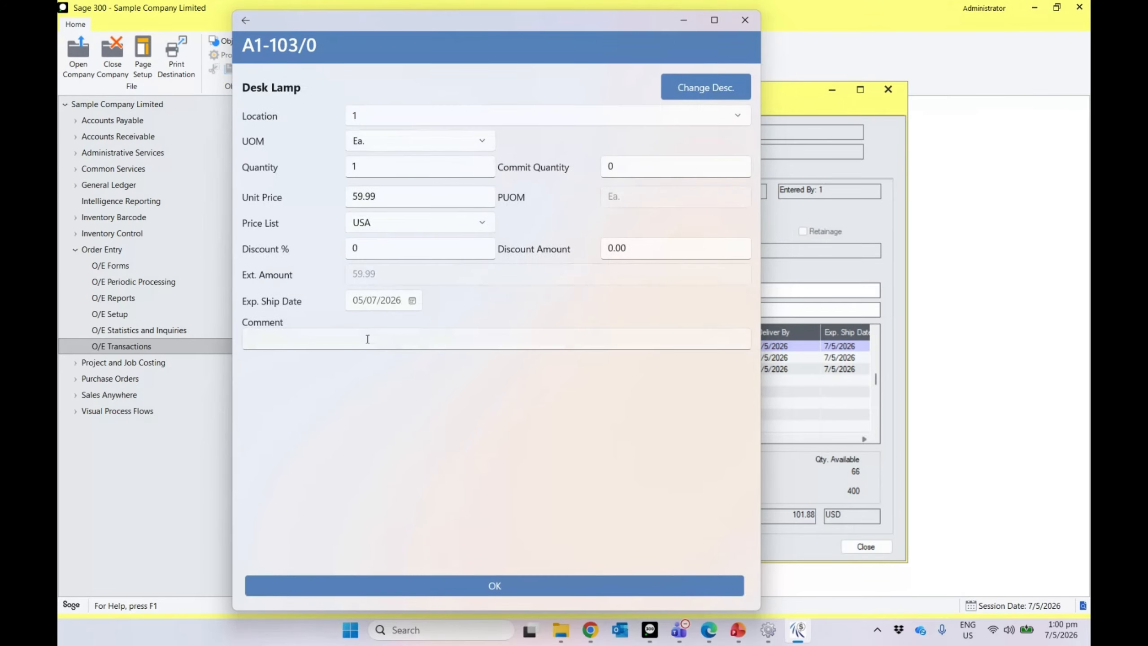
pyautogui.click(351, 340)
pyautogui.write('item com')
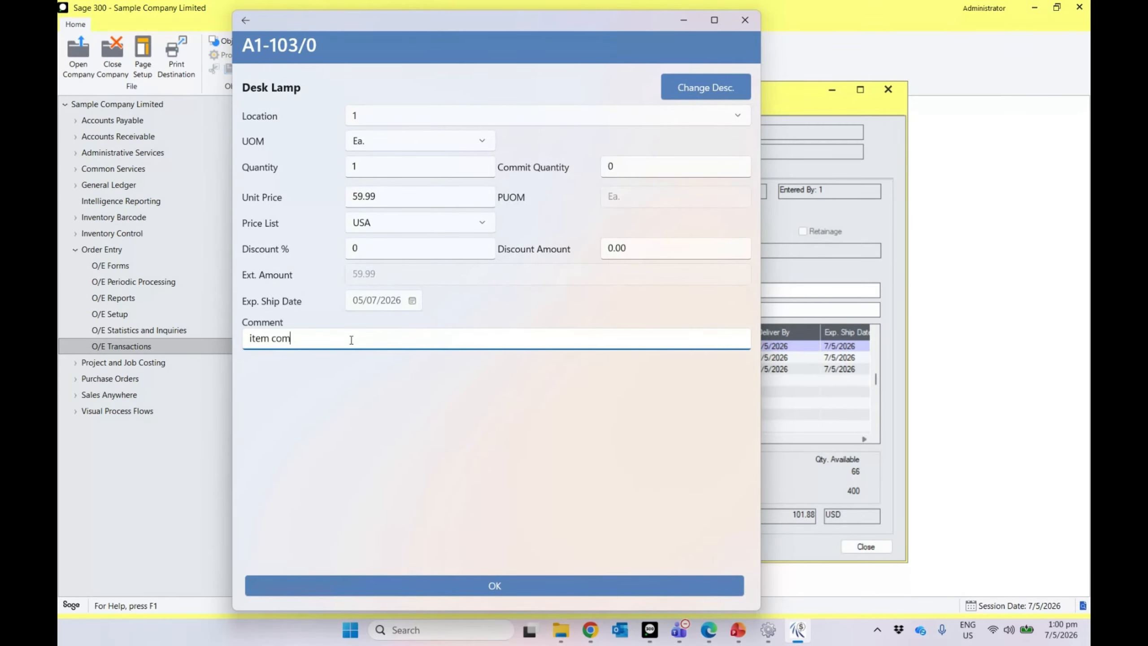
pyautogui.write('ments')
# Step: Save the Desk Lamp comment and post the order, acknowledging the success message
pyautogui.click(477, 587)
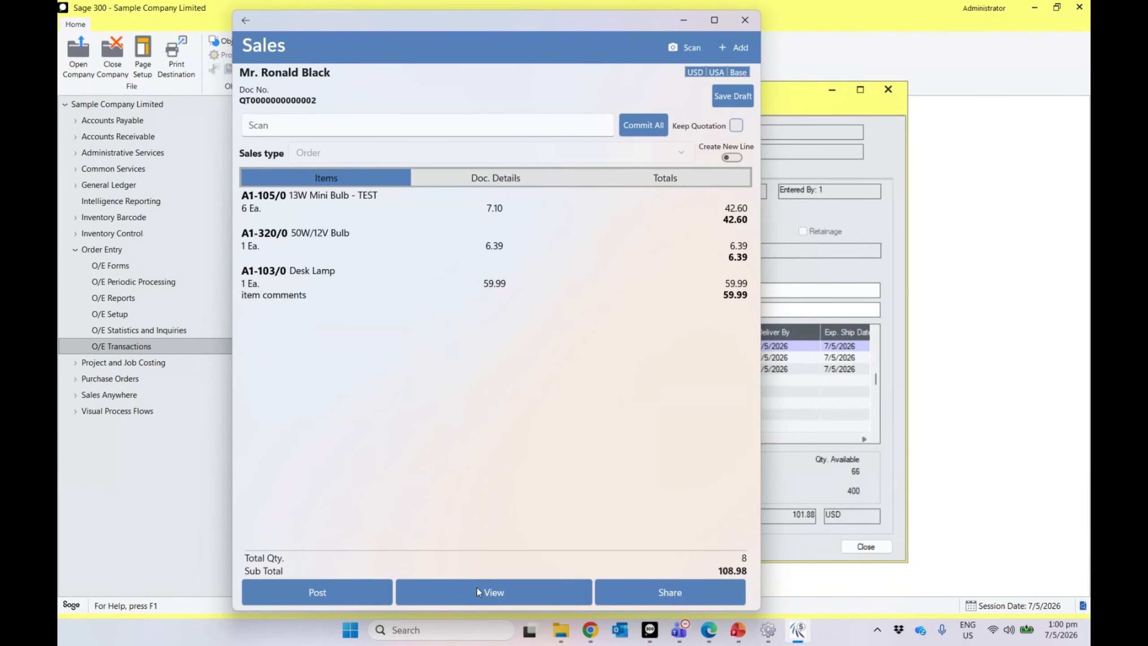
pyautogui.click(311, 592)
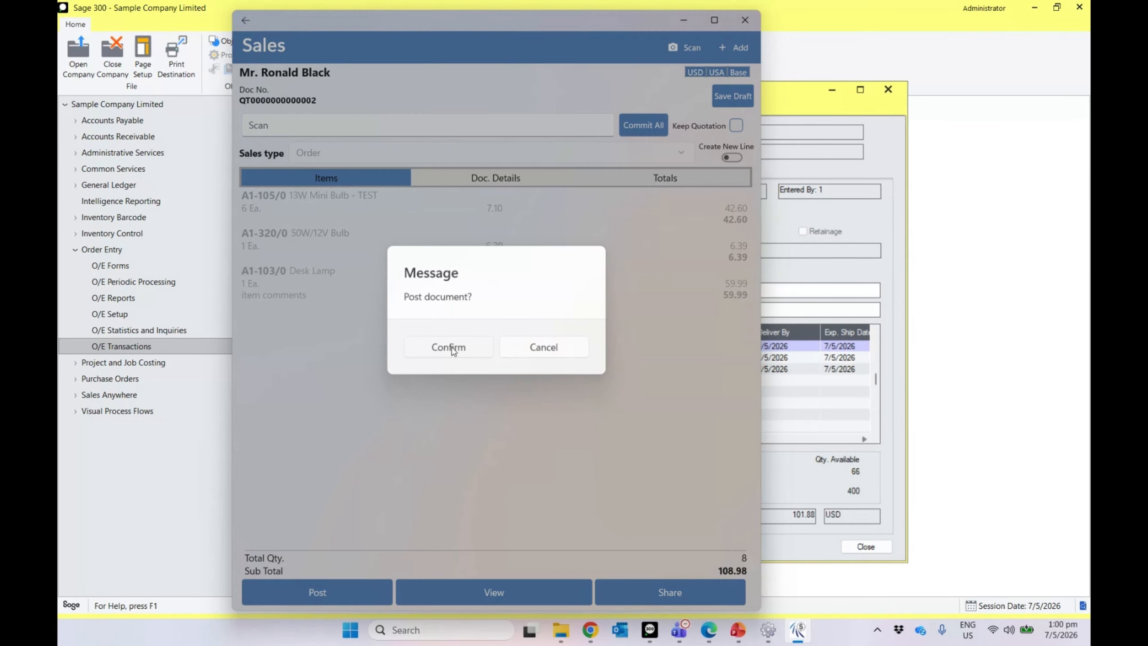
pyautogui.click(451, 347)
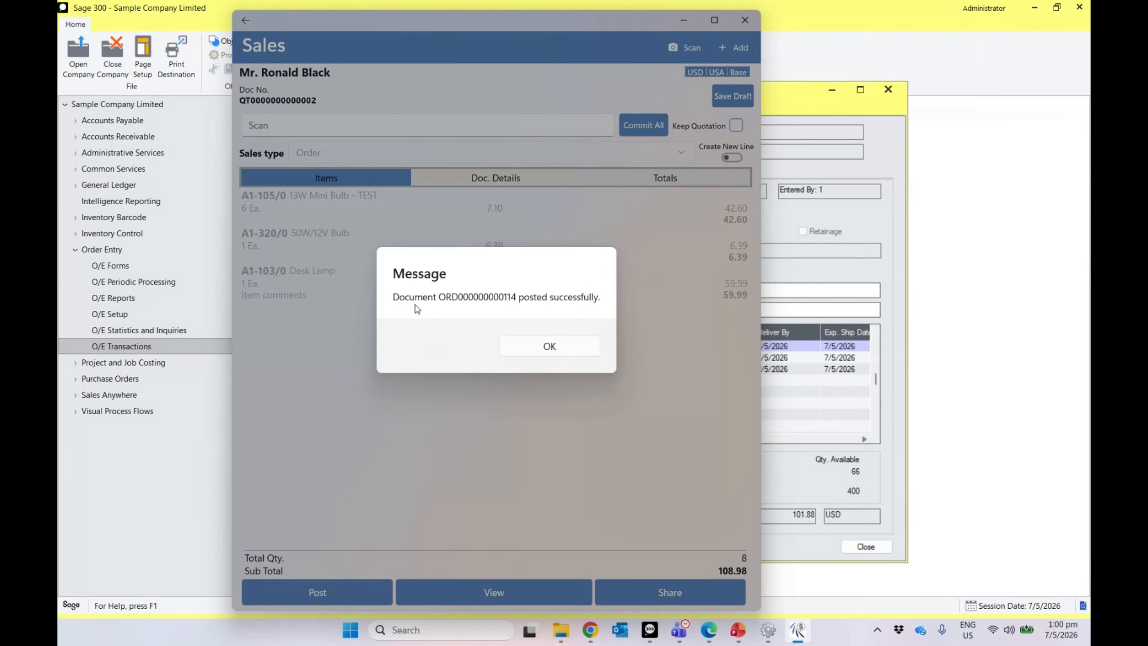
pyautogui.click(547, 347)
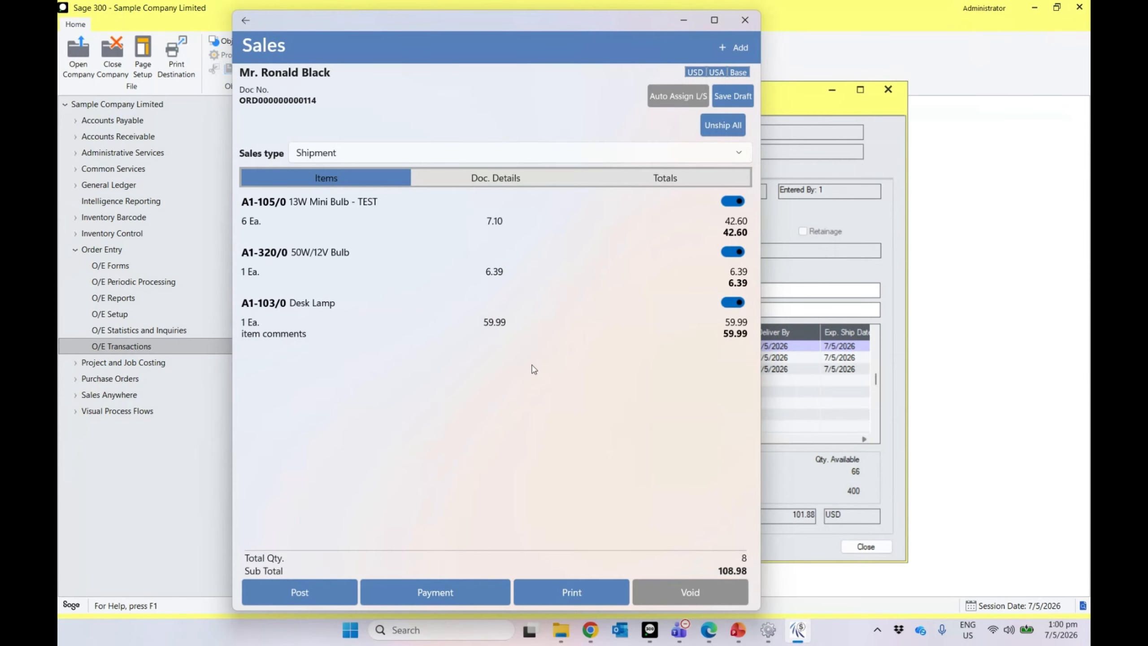
pyautogui.click(886, 225)
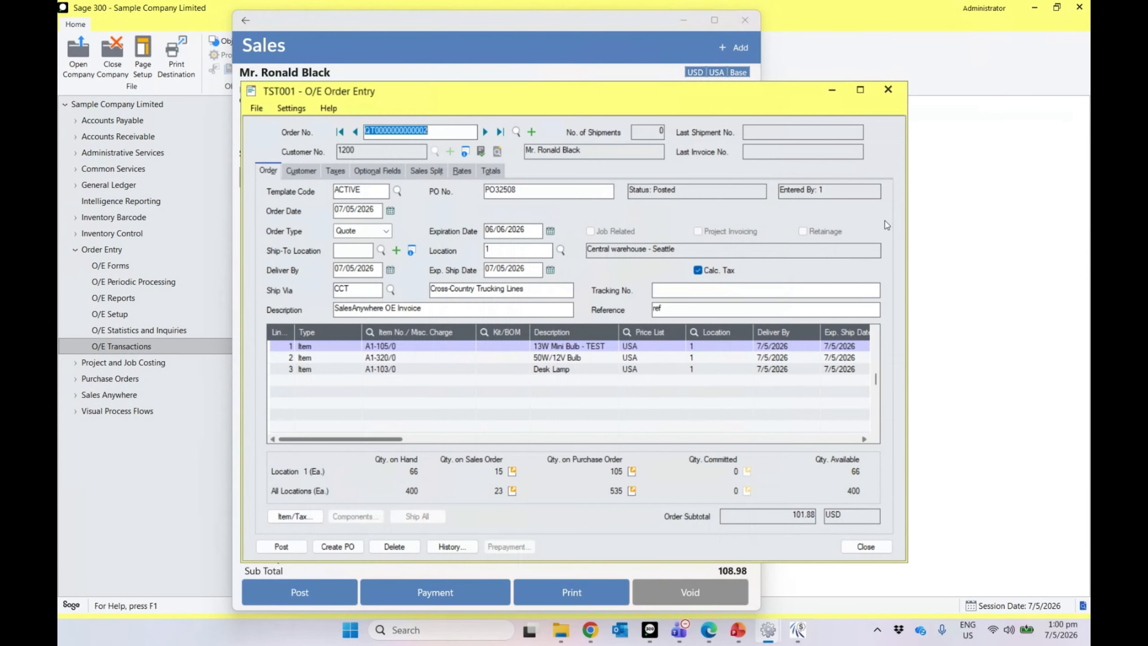
pyautogui.click(499, 132)
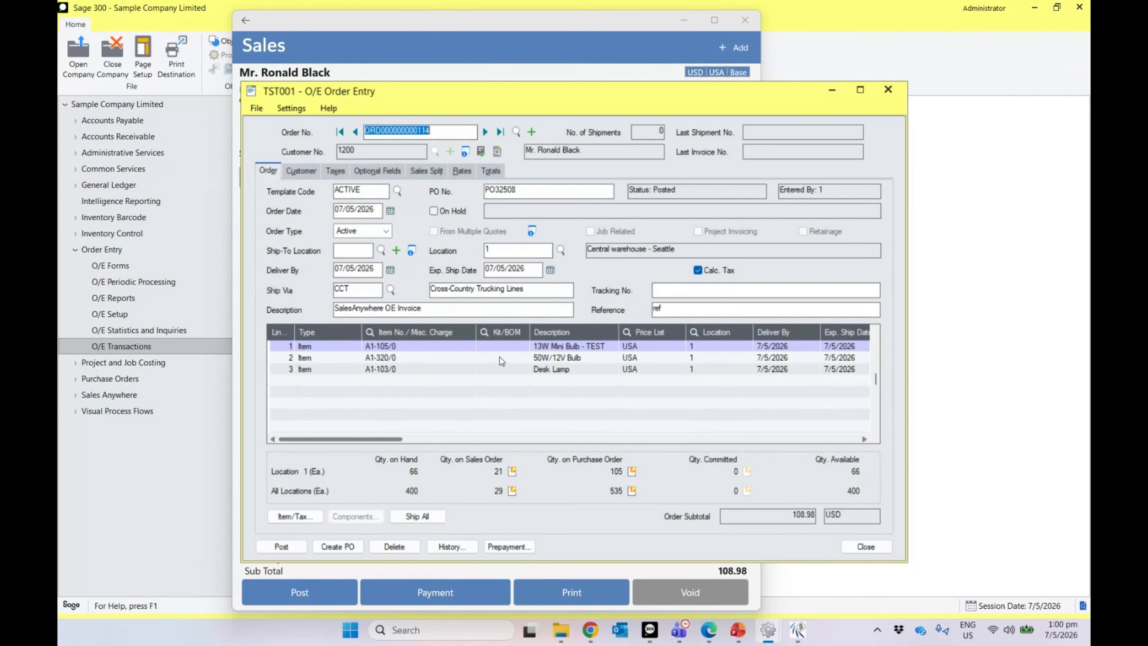
pyautogui.click(492, 369)
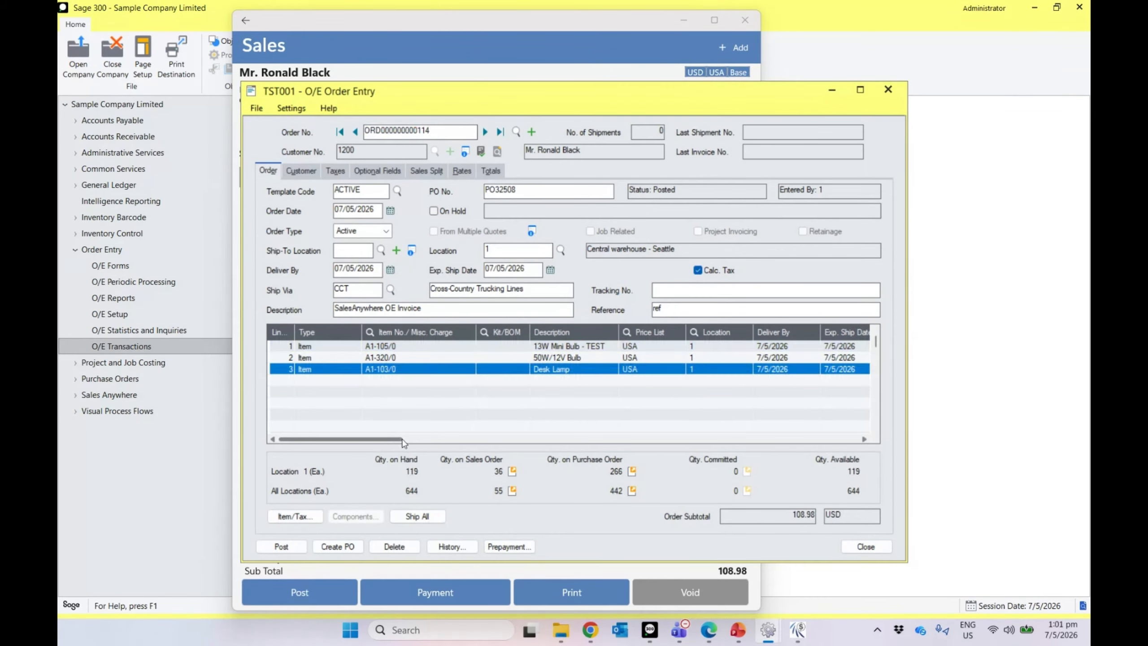
pyautogui.moveTo(401, 439); pyautogui.dragTo(768, 467)
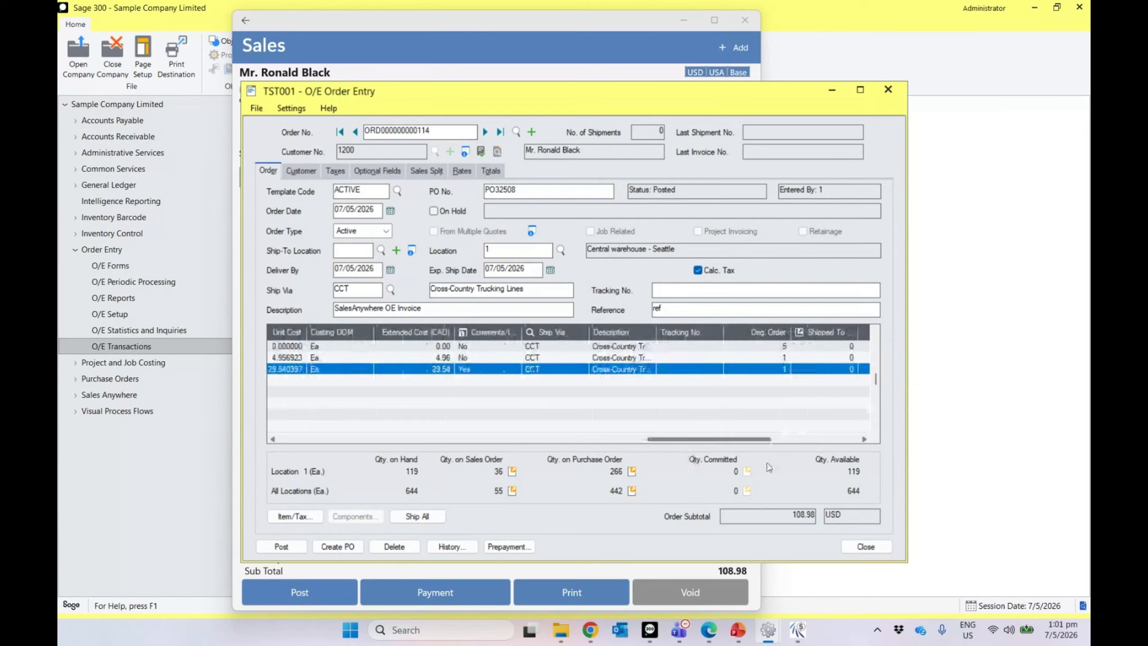
pyautogui.click(484, 335)
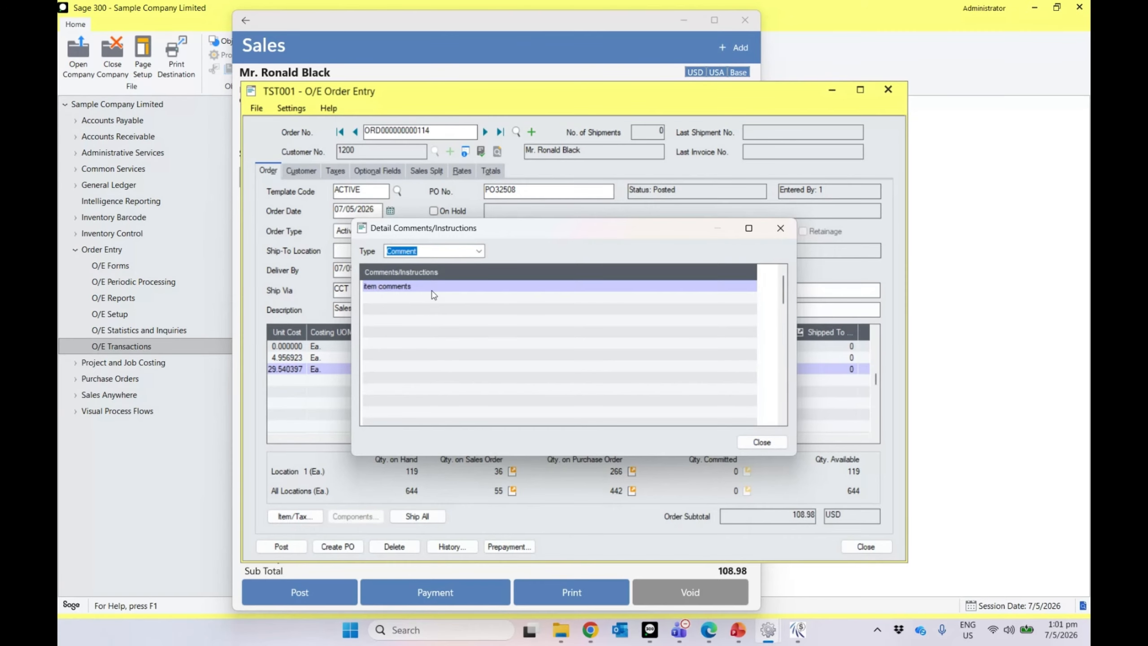
pyautogui.click(761, 442)
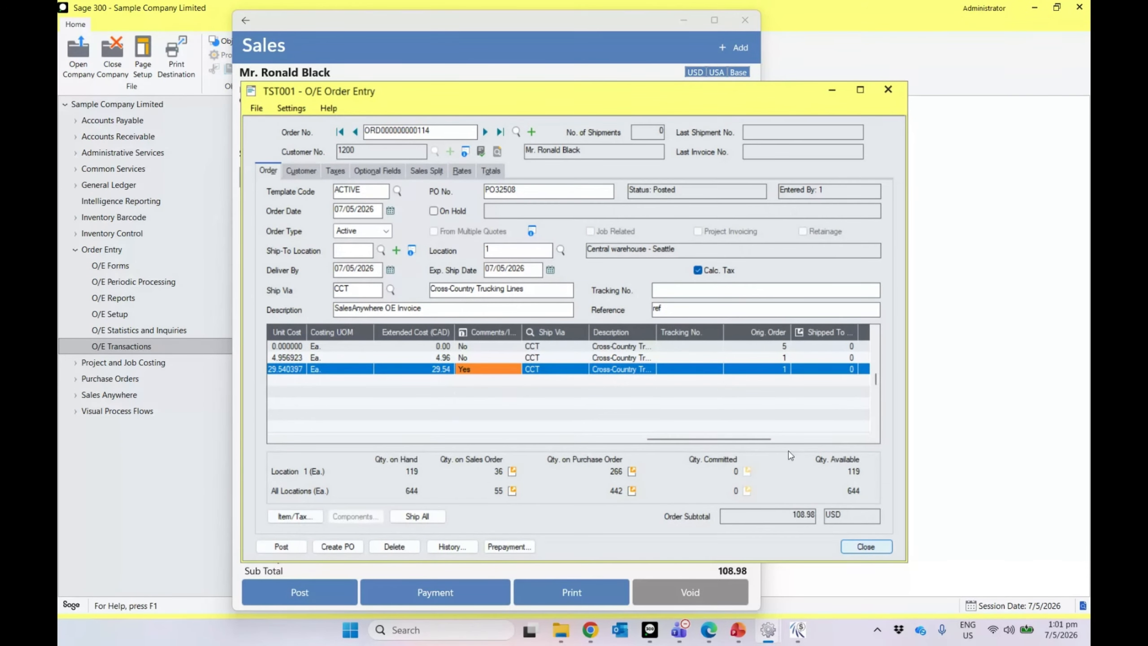
pyautogui.click(848, 548)
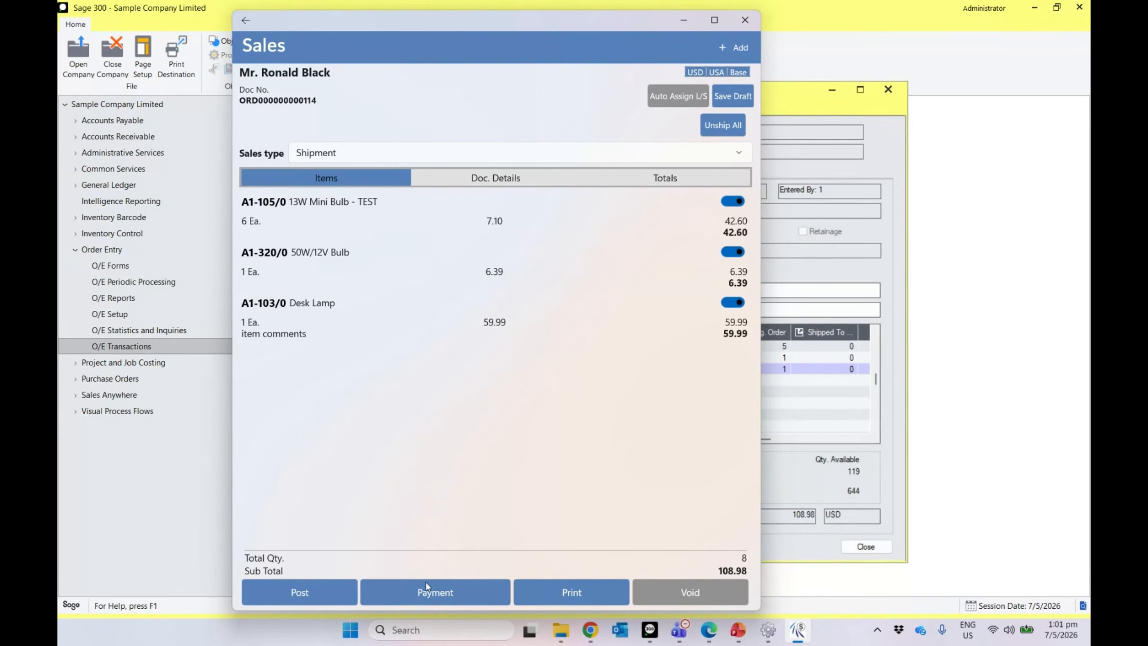
# Step: Post a 50.00 CASH receipt against the order, then close the payment panel
pyautogui.click(413, 594)
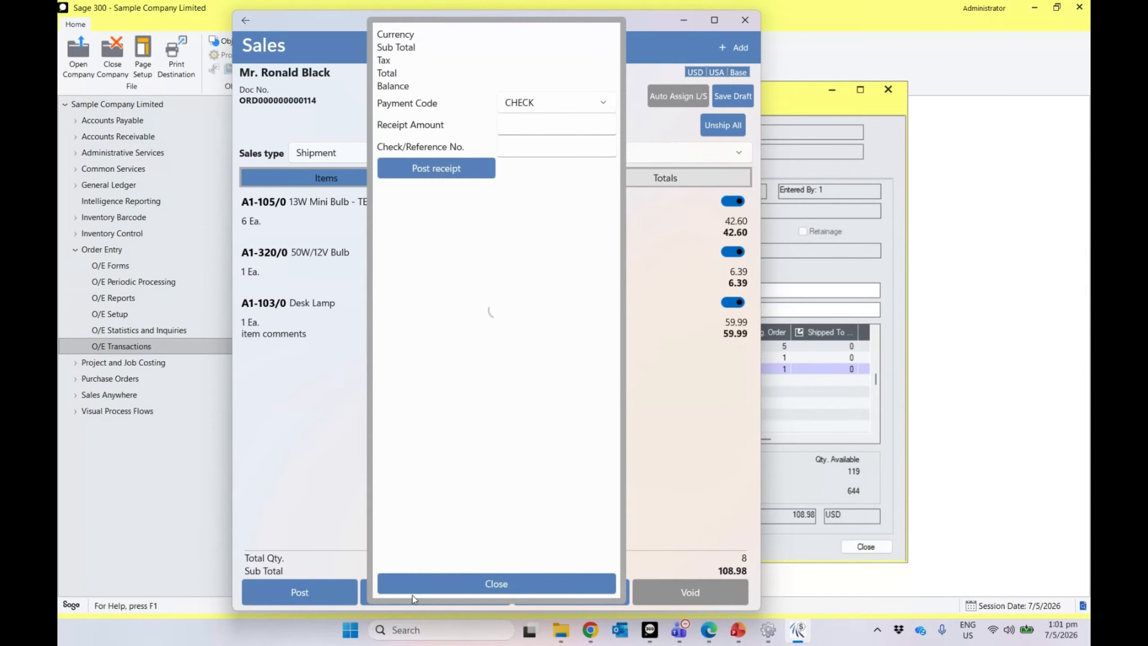
pyautogui.click(587, 102)
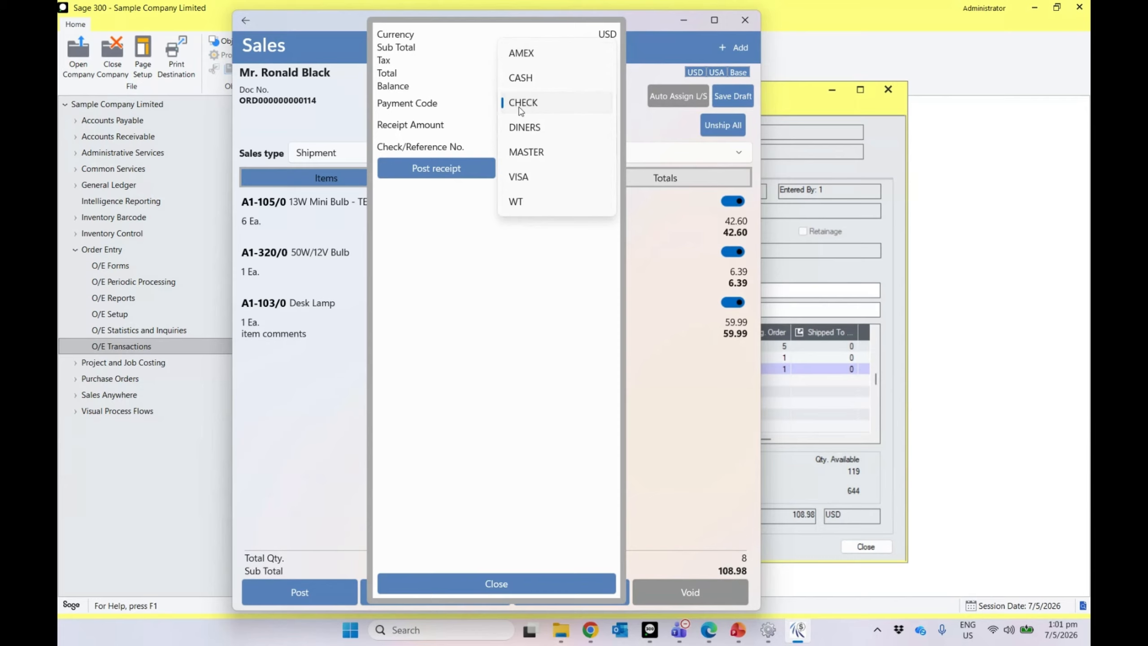
pyautogui.click(533, 84)
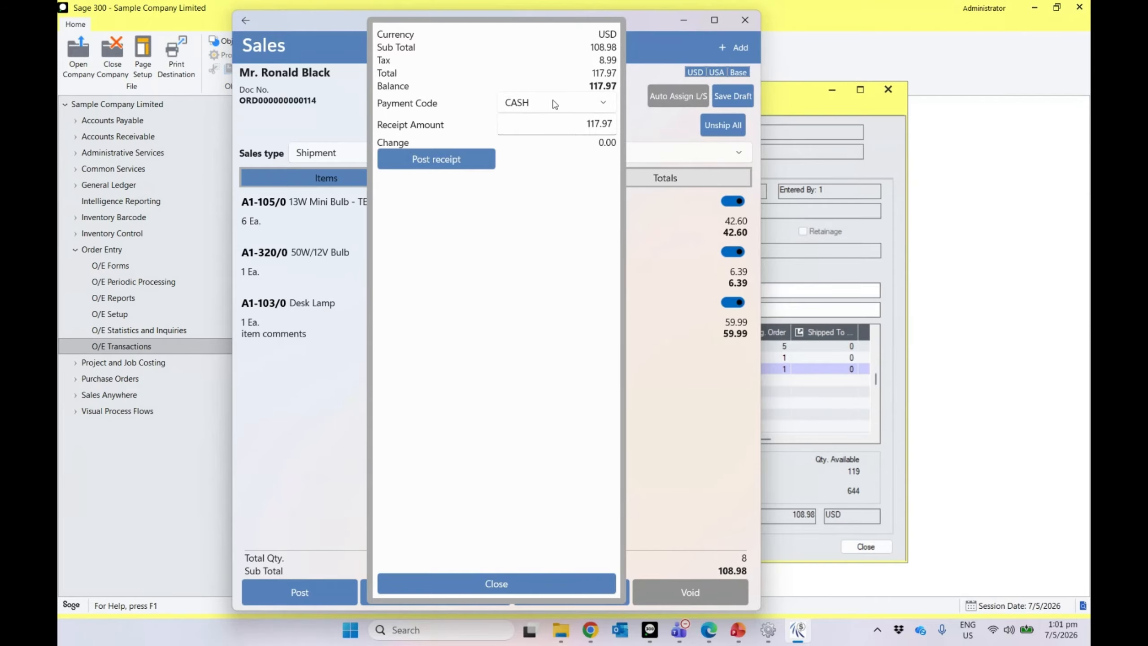
pyautogui.click(566, 130)
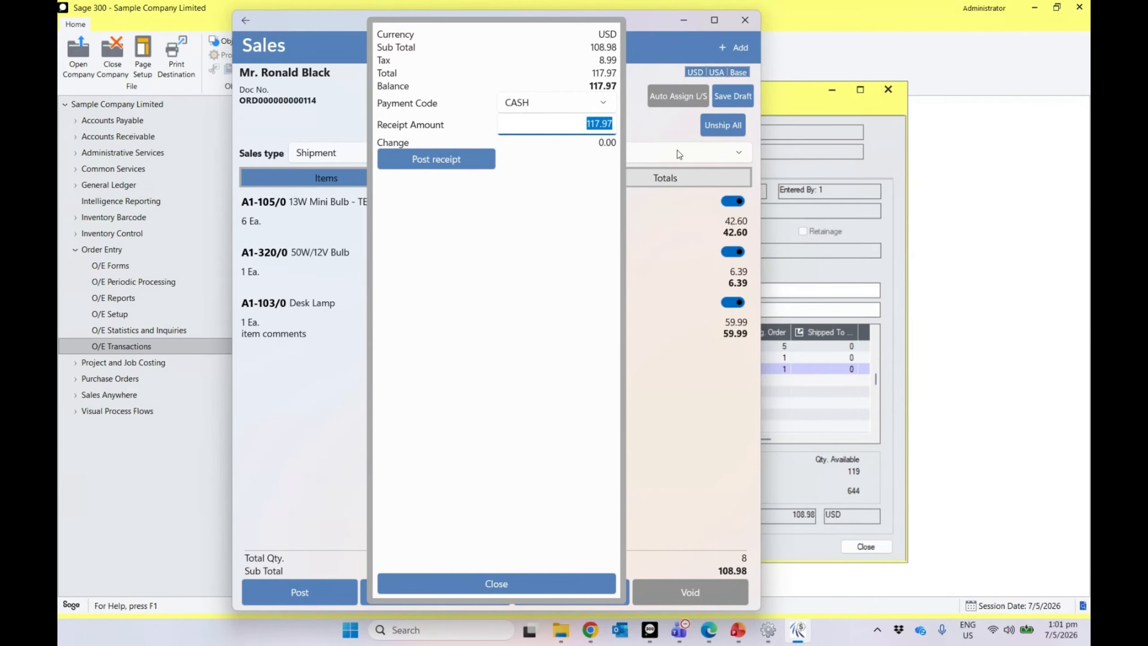
pyautogui.write('50')
pyautogui.click(457, 159)
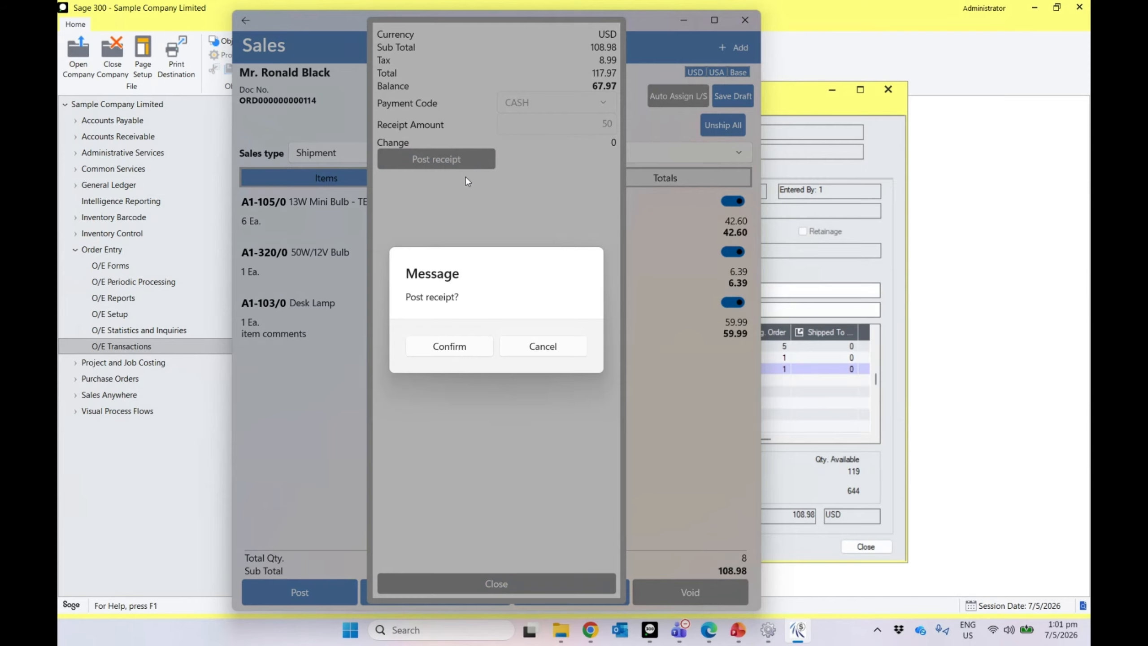
pyautogui.click(451, 346)
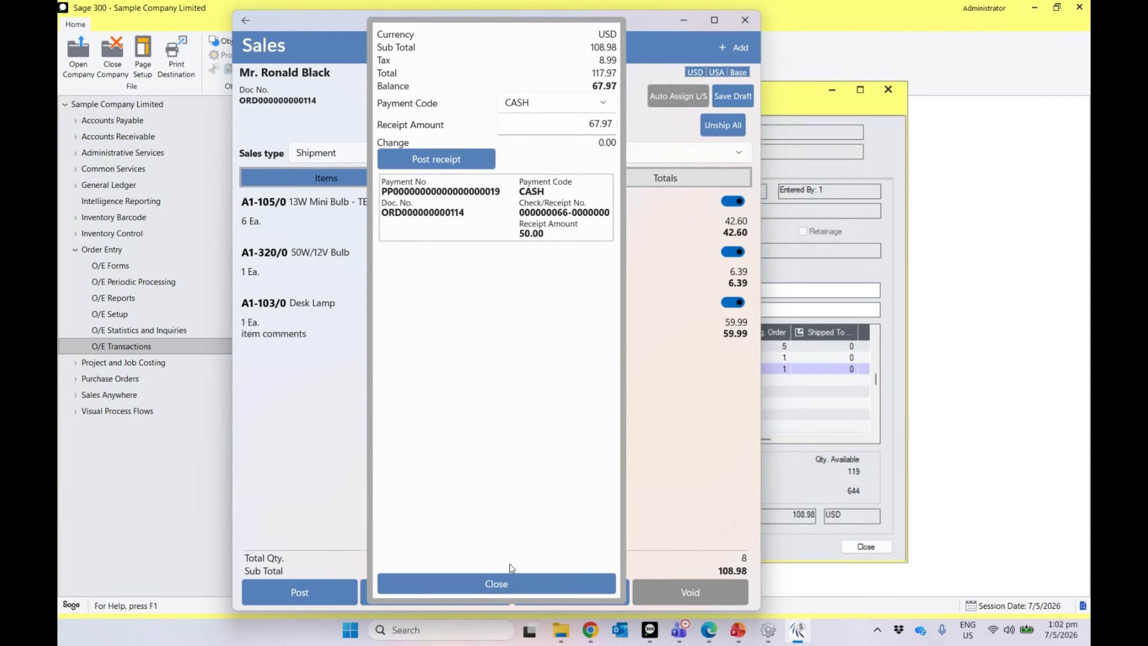
pyautogui.click(499, 583)
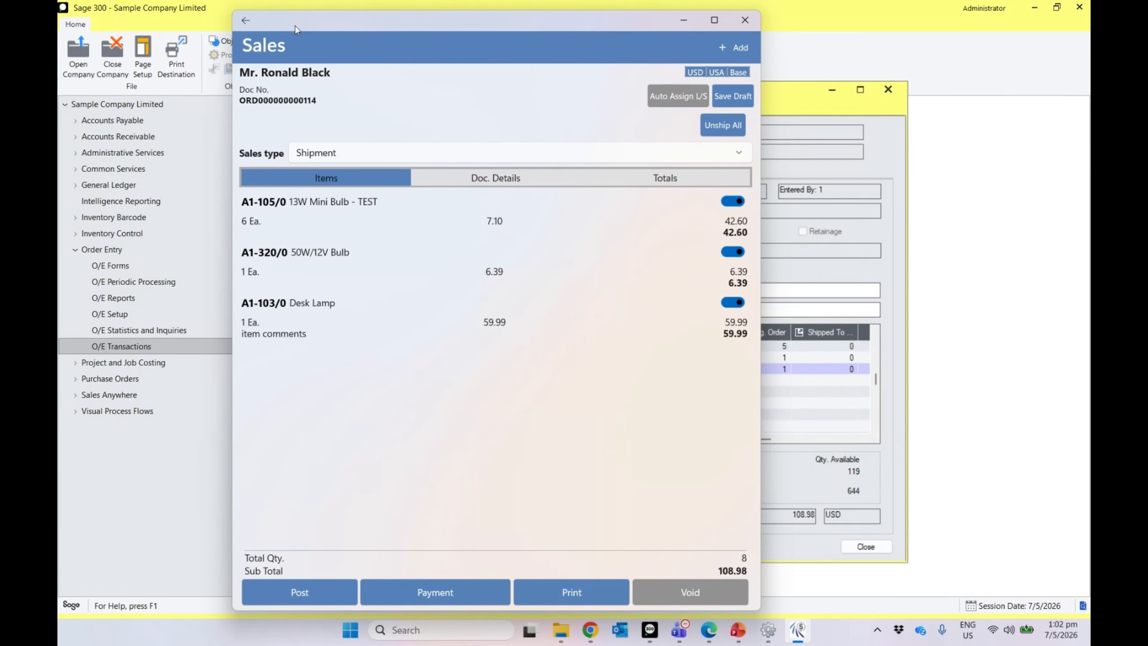
# Step: Keep the Shipment sales type and exit the order without posting
pyautogui.click(467, 160)
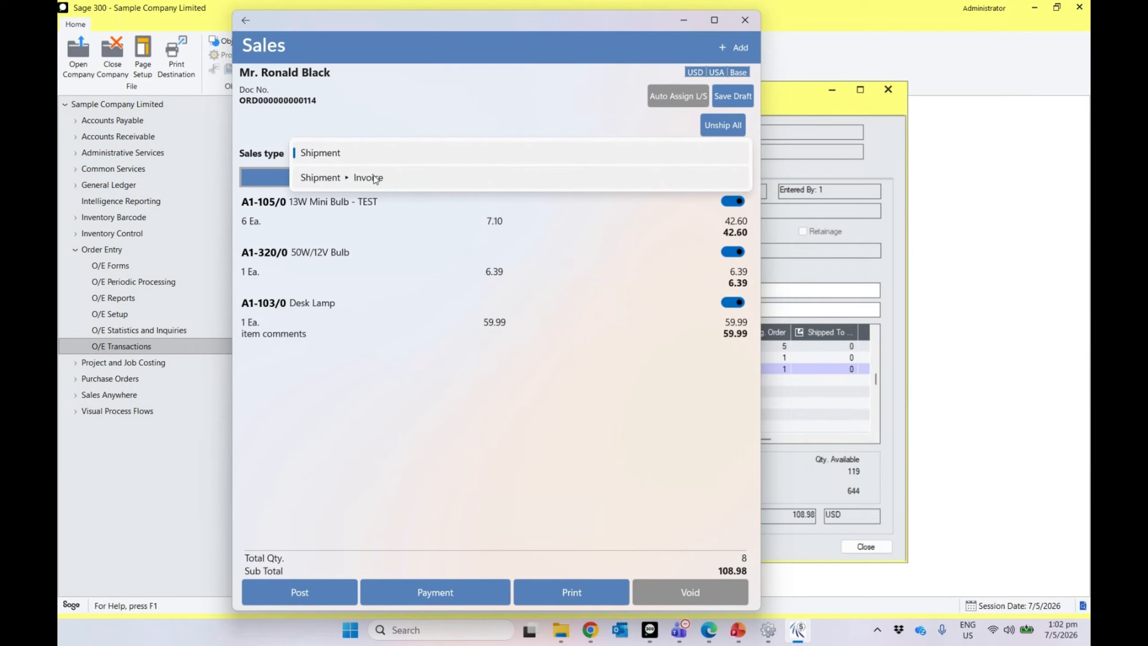
pyautogui.click(363, 382)
pyautogui.click(240, 18)
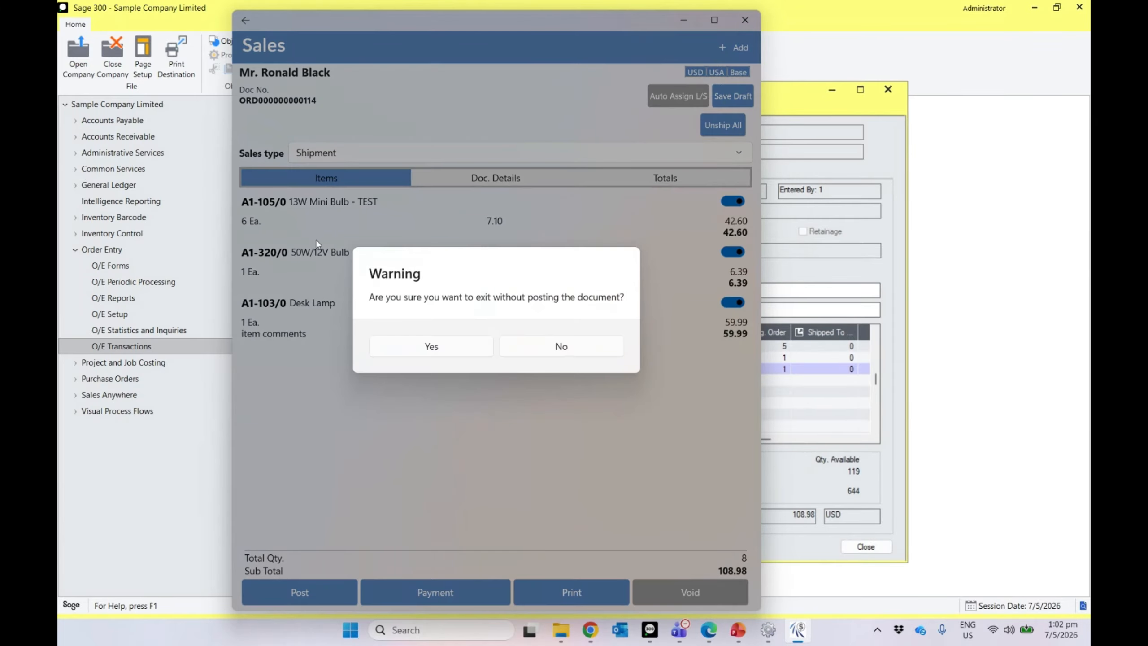
pyautogui.click(403, 348)
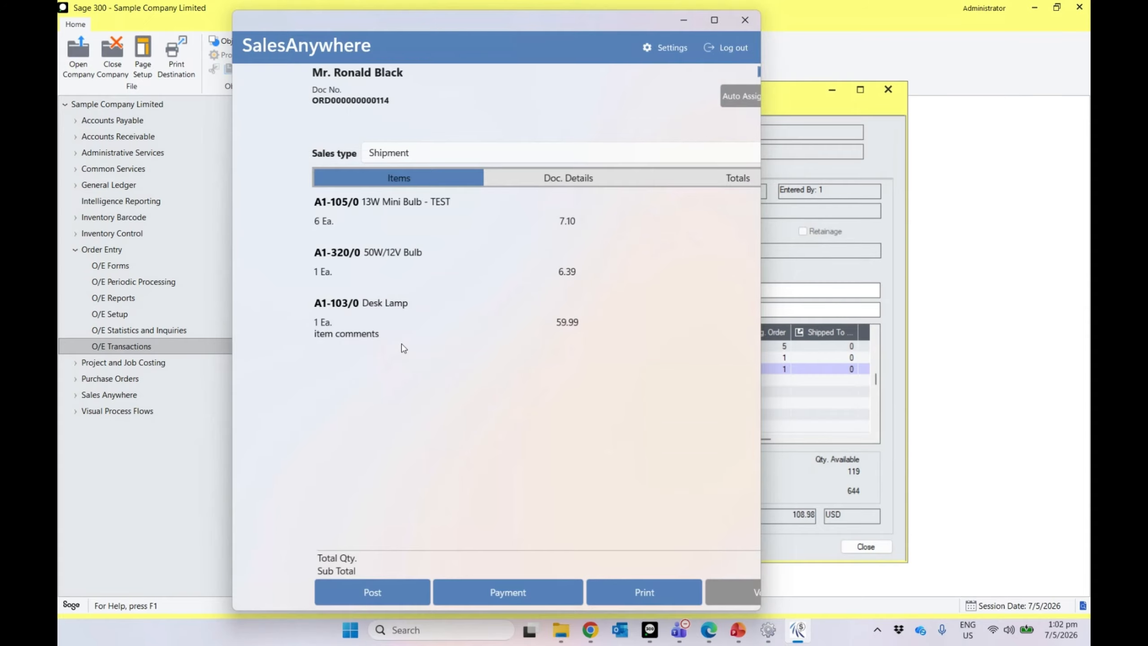
pyautogui.click(395, 328)
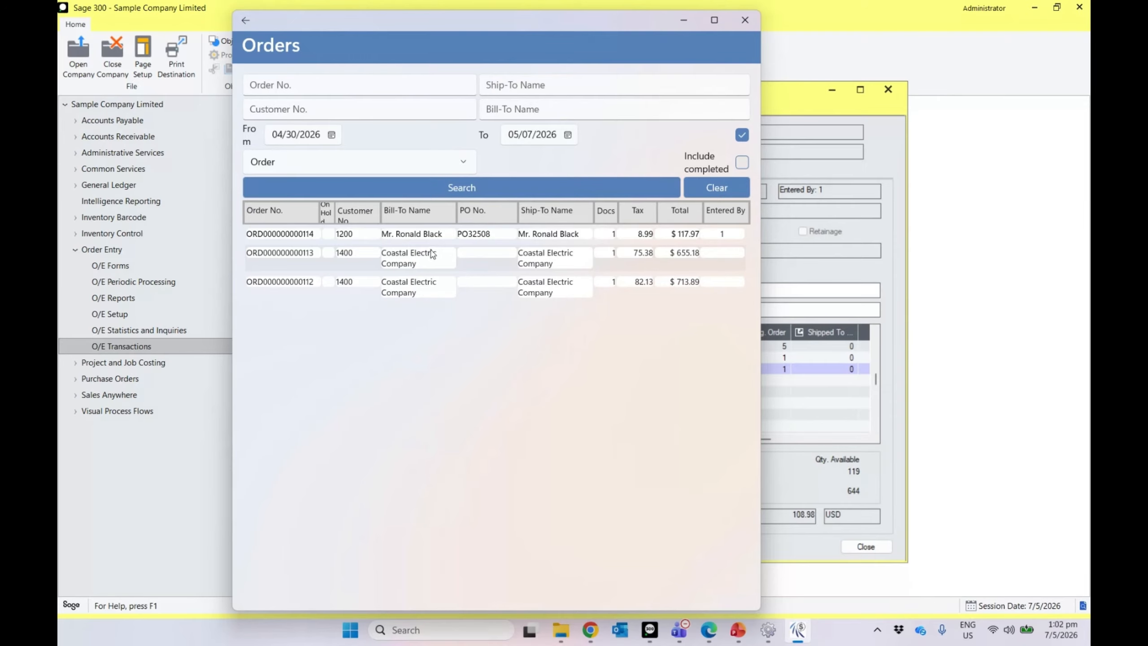
pyautogui.click(423, 236)
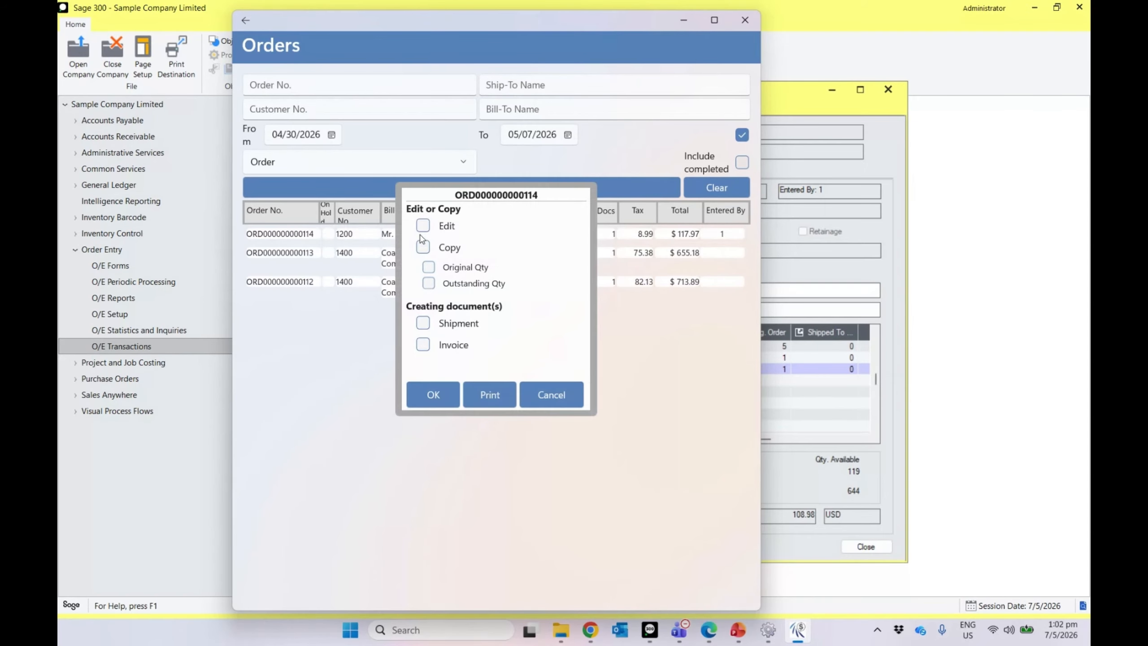
pyautogui.click(425, 346)
pyautogui.click(446, 392)
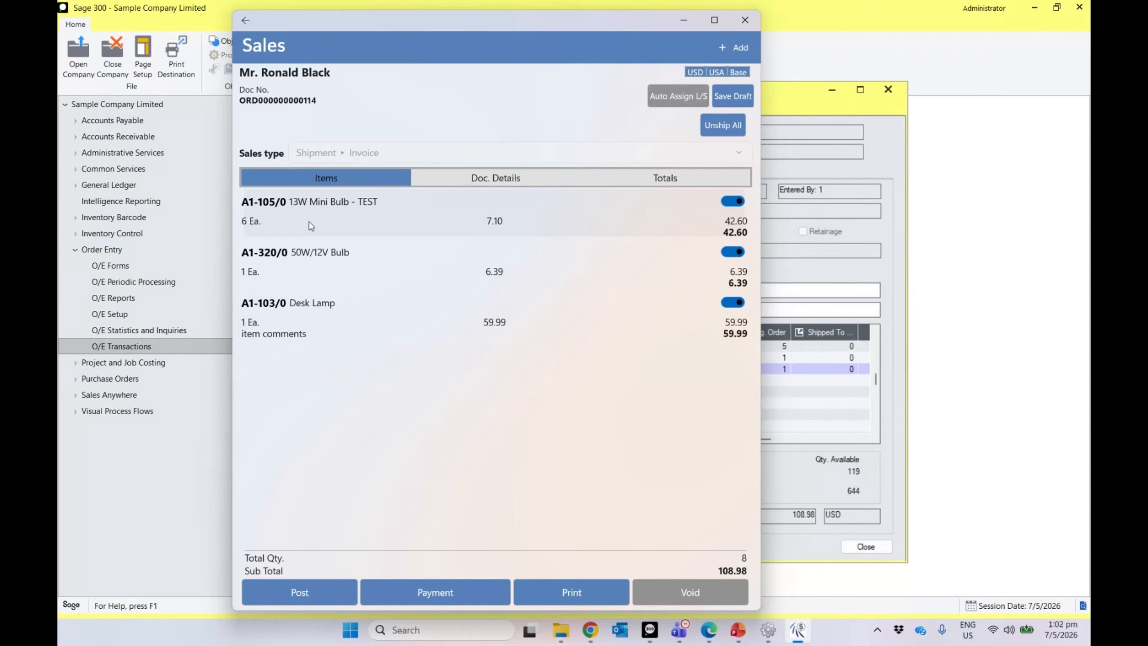
pyautogui.click(297, 592)
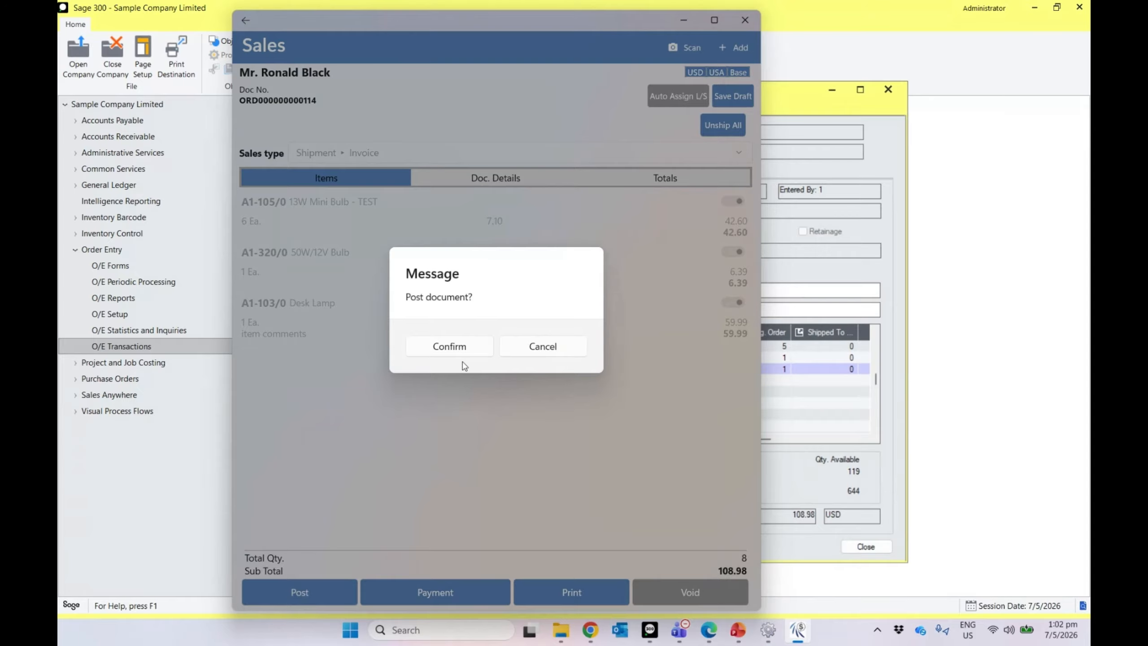
pyautogui.click(457, 352)
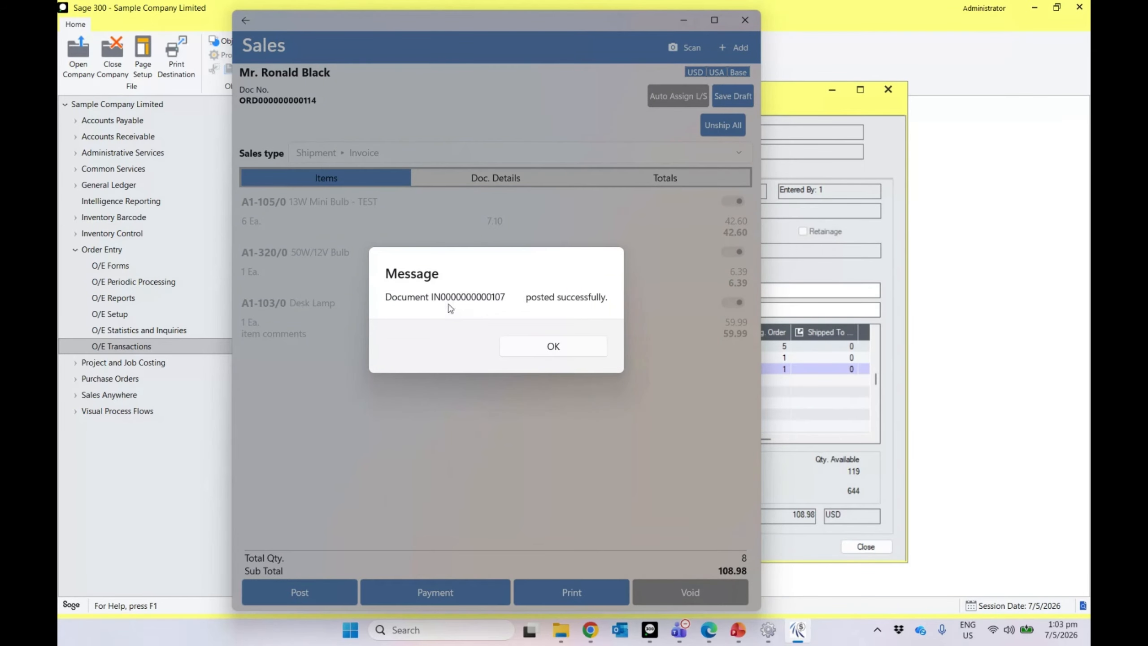
pyautogui.click(540, 351)
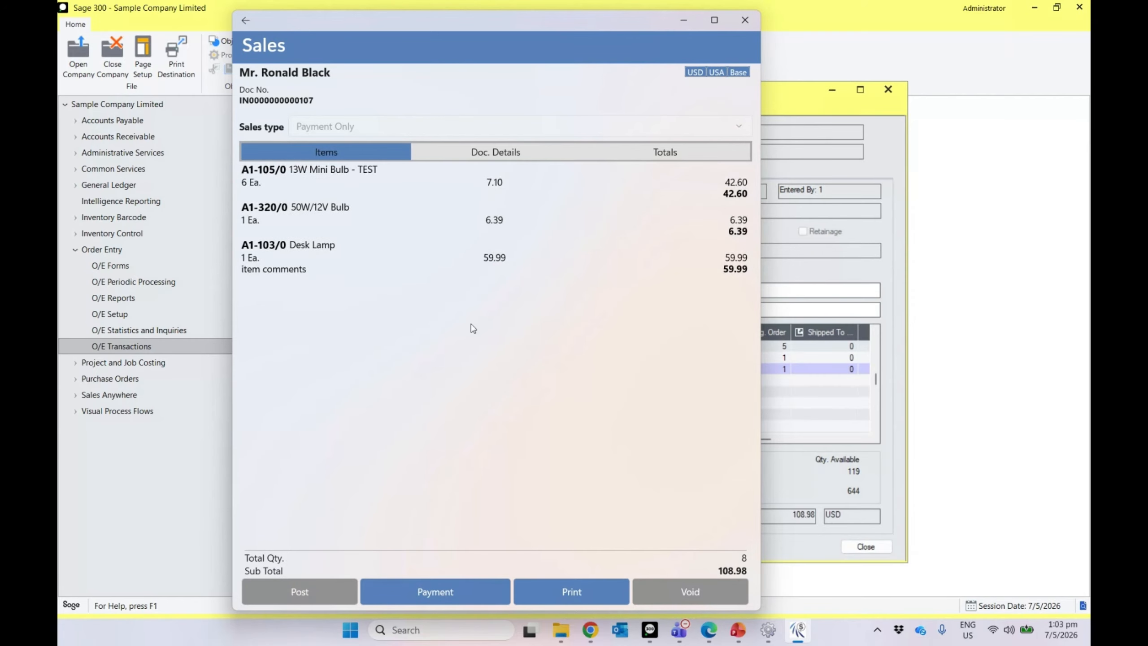
# Step: Load the latest invoice in O/E Invoice Entry to check its 108.98 subtotal, then go to Accounts Receivable
pyautogui.click(124, 253)
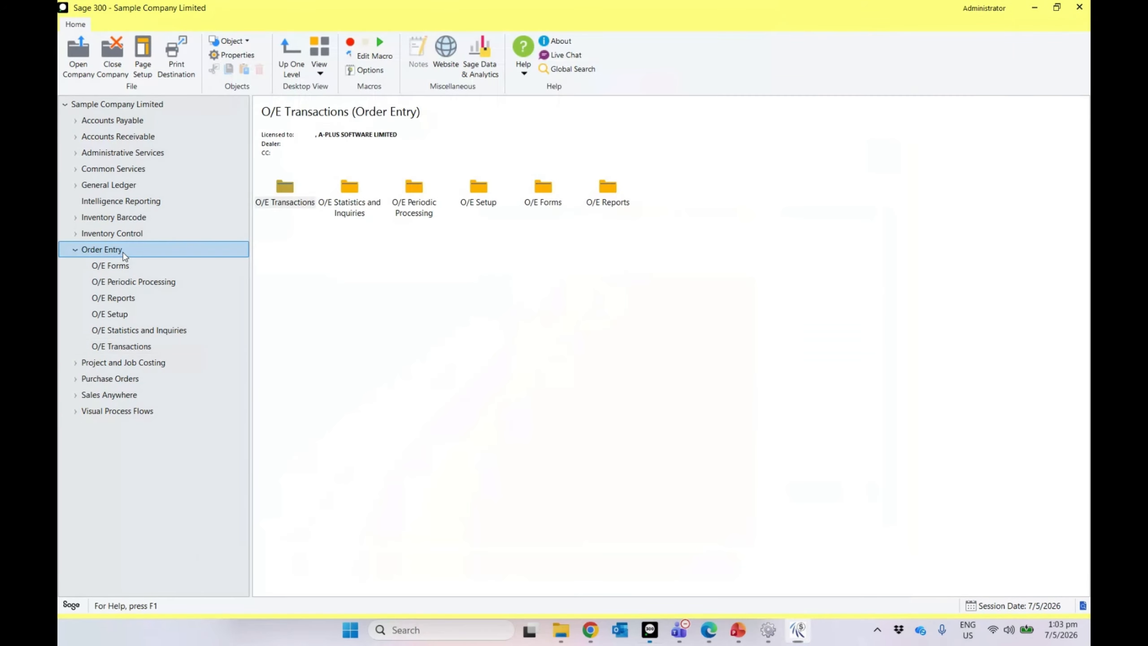
pyautogui.click(300, 206)
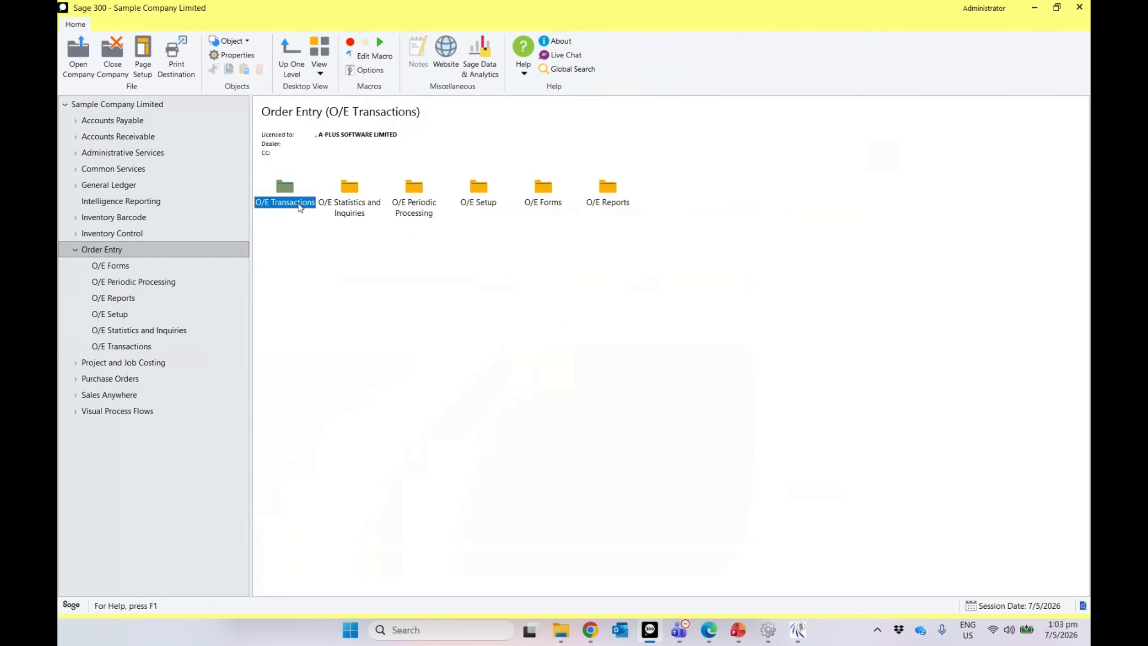
pyautogui.doubleClick(299, 206)
pyautogui.doubleClick(412, 201)
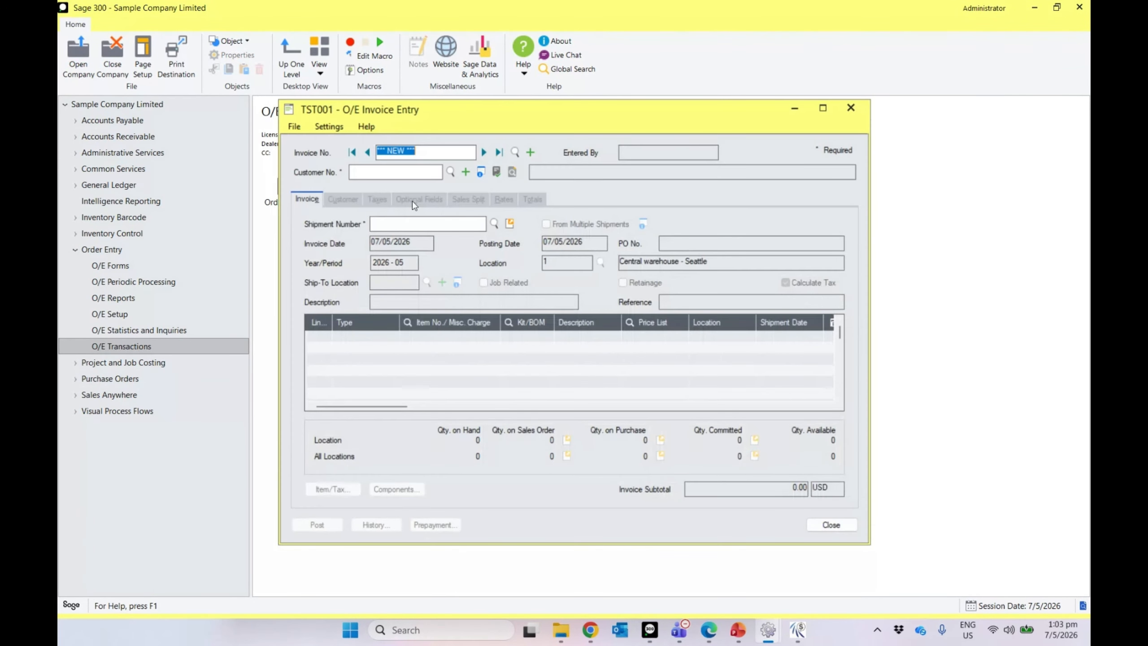
pyautogui.click(483, 152)
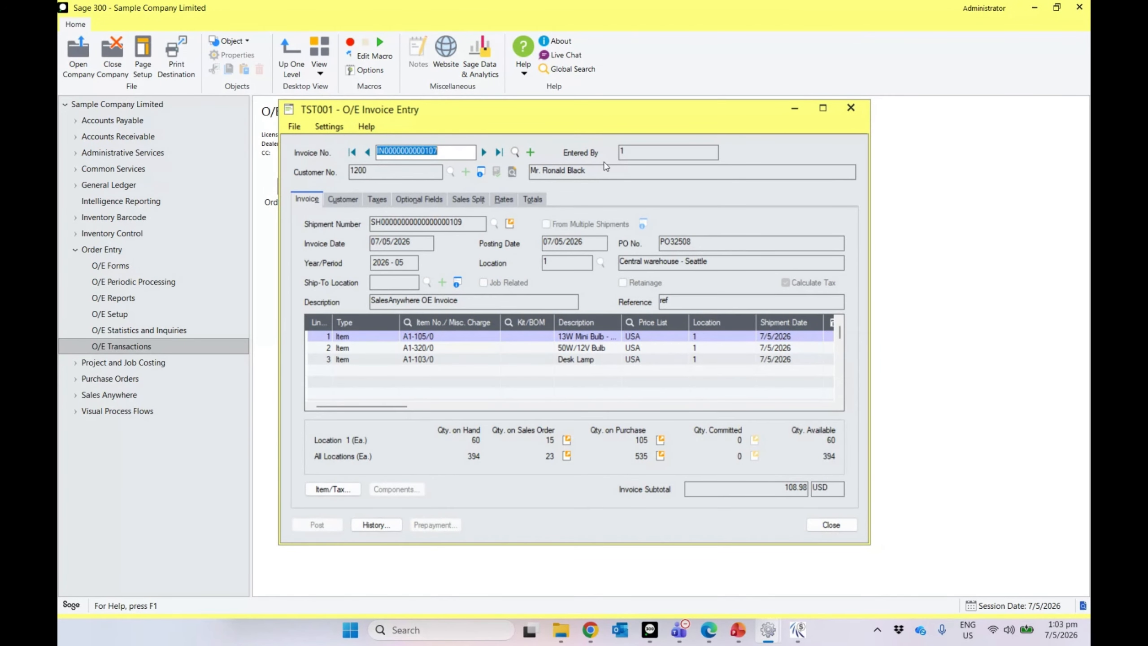
pyautogui.press('Tab')
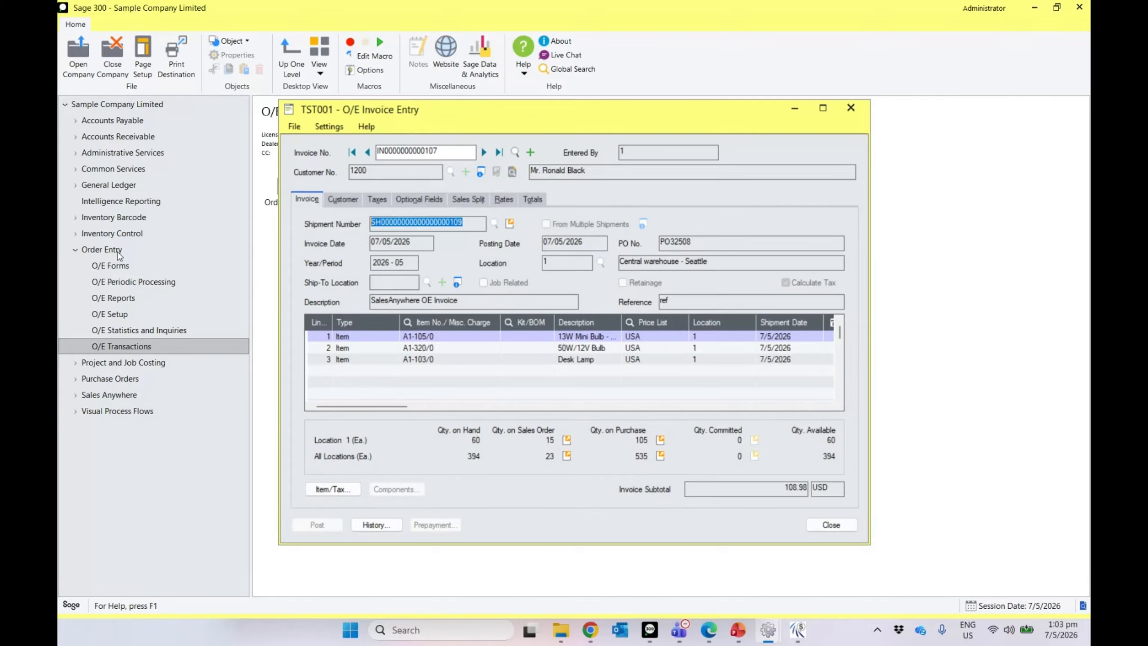
pyautogui.click(119, 253)
pyautogui.click(122, 137)
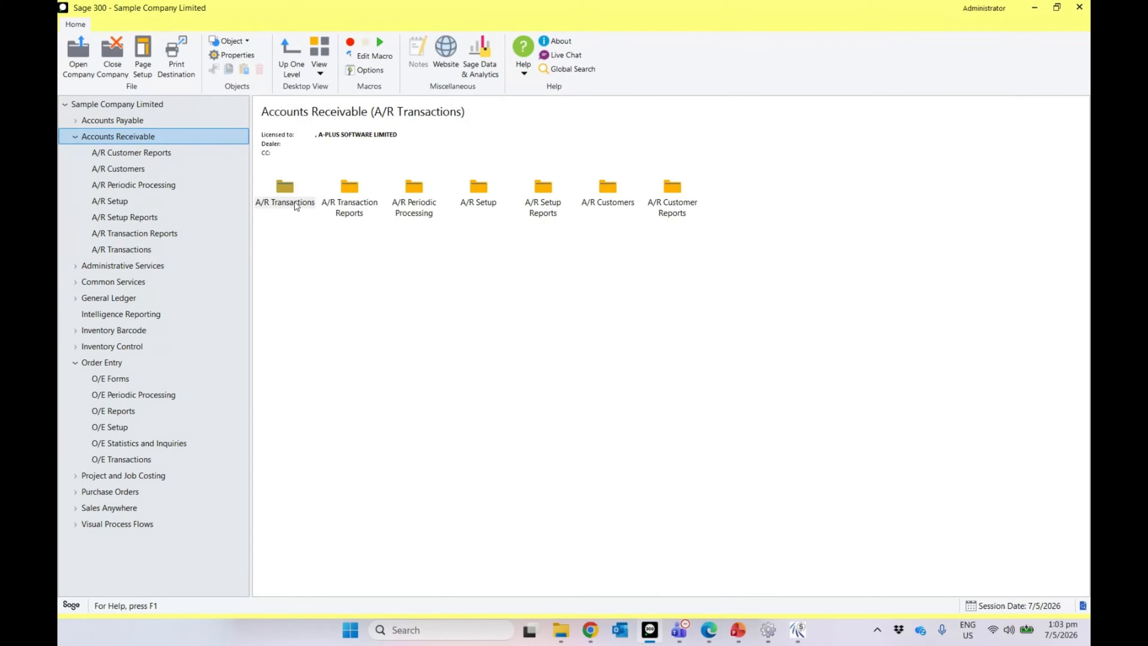
# Step: Check A/R receipt batch 66's 50.00 SalesAnywhere Payment, then return to SalesAnywhere's main menu
pyautogui.doubleClick(298, 202)
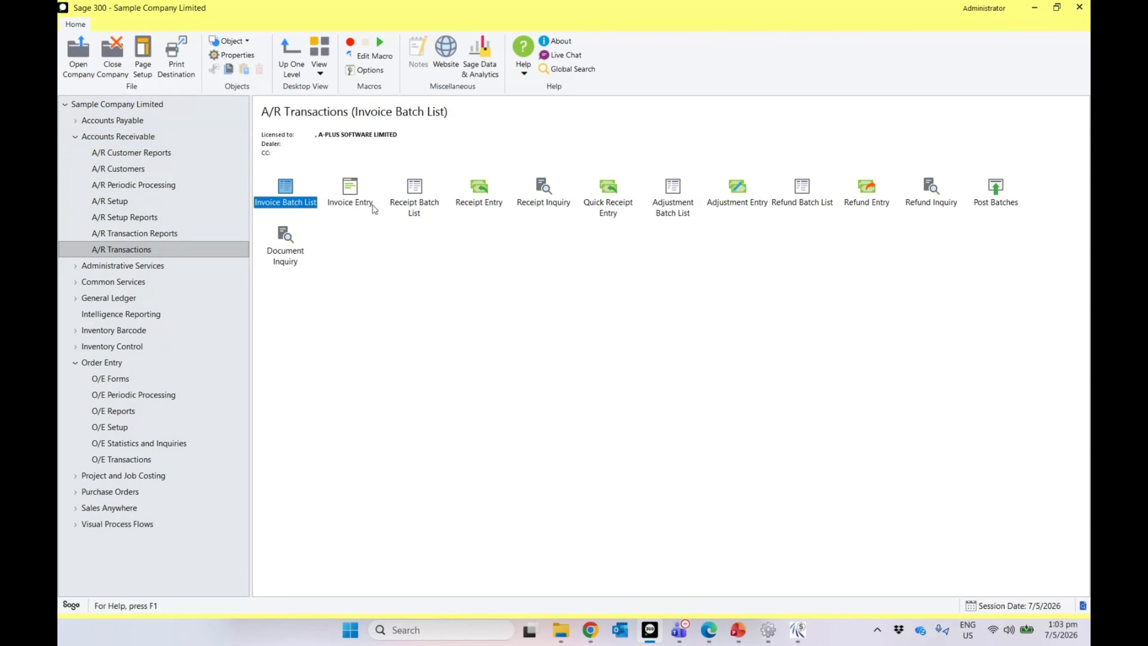
pyautogui.doubleClick(416, 205)
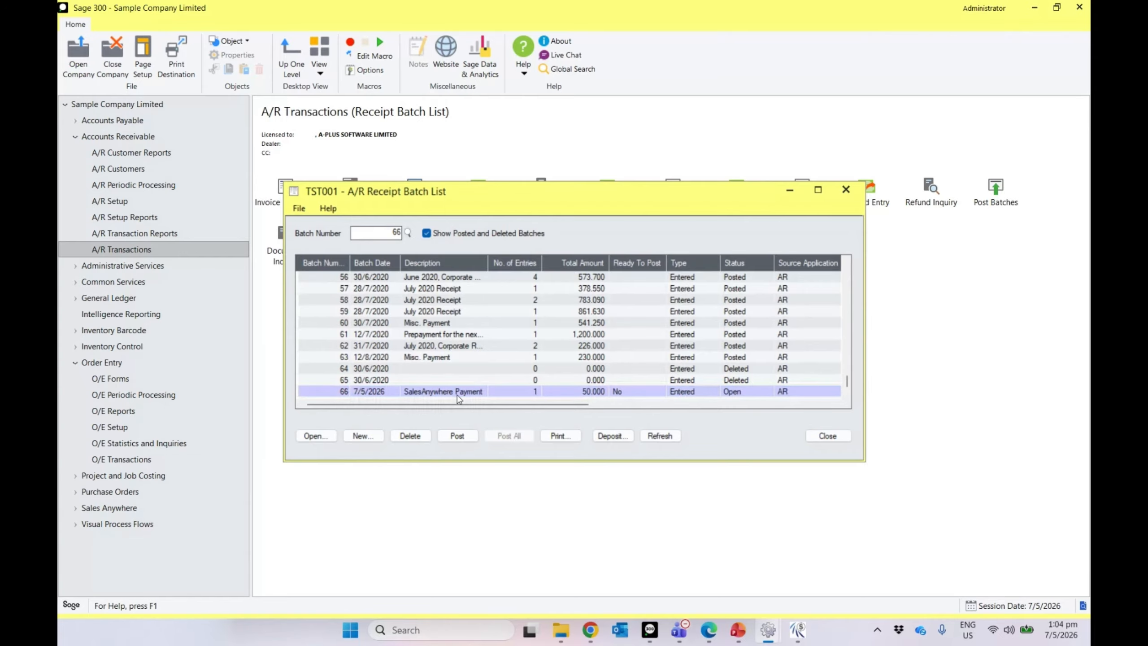
pyautogui.doubleClick(458, 393)
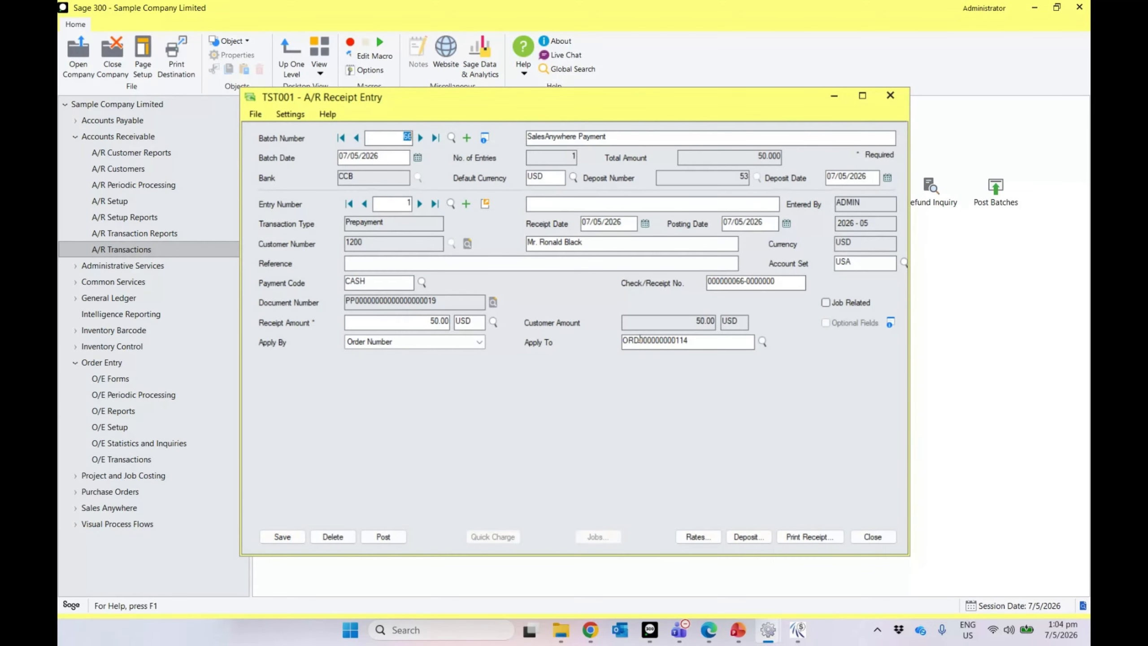
pyautogui.click(872, 536)
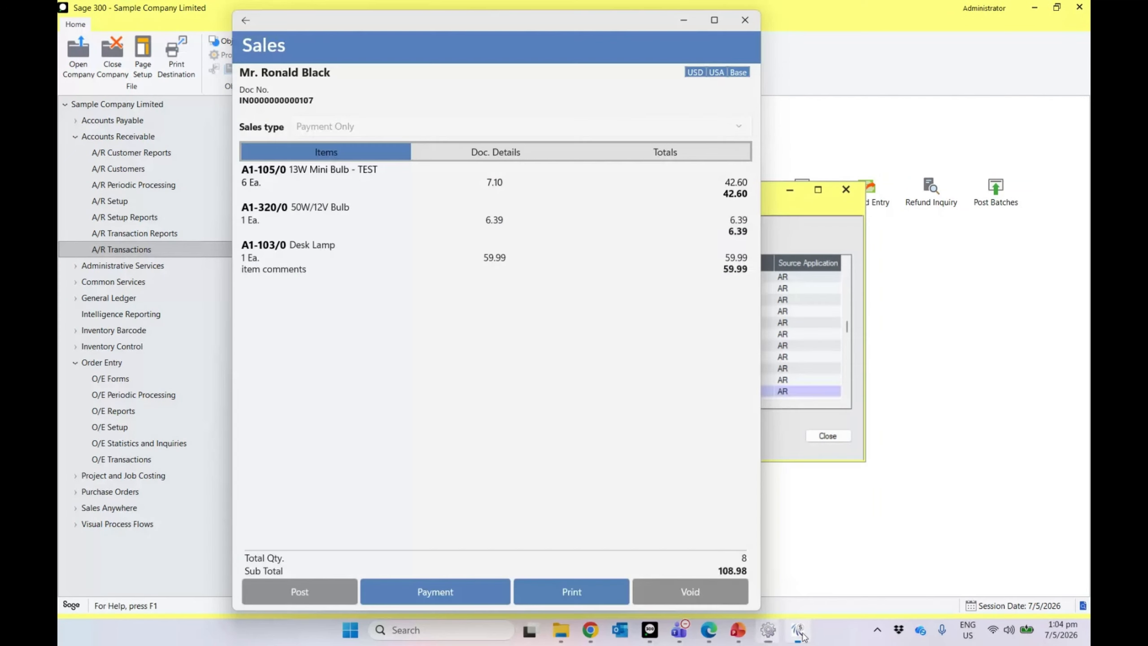
pyautogui.click(248, 21)
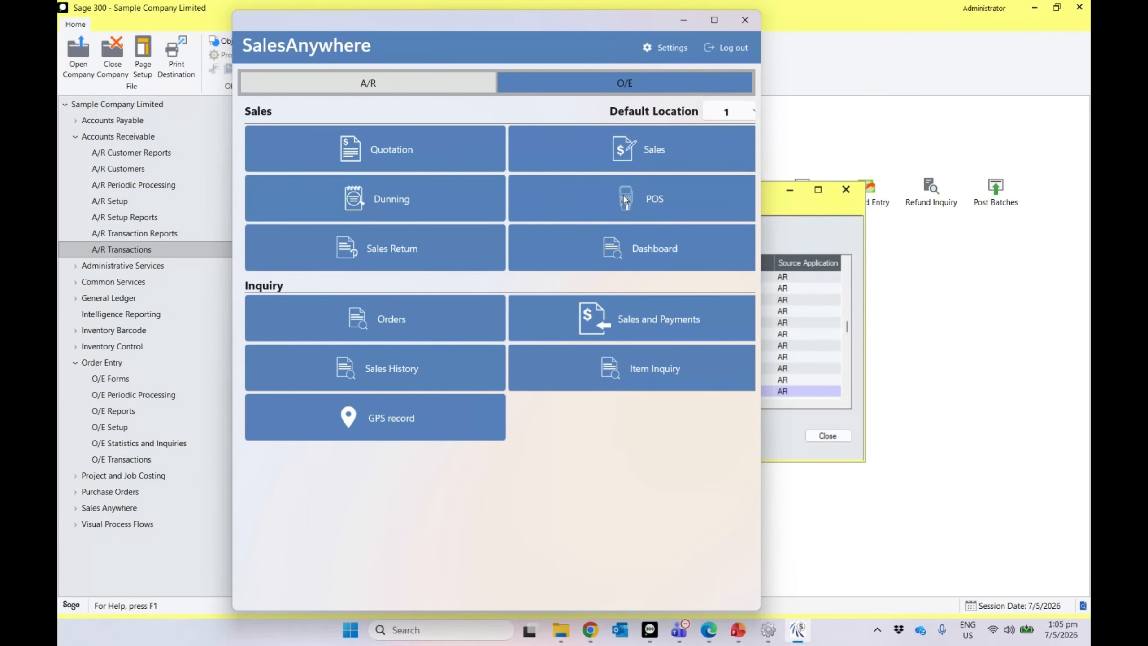
# Step: Close the receipt batch list and SalesAnywhere, and open the User Master record from Sales Anywhere setup
pyautogui.click(785, 458)
pyautogui.click(827, 435)
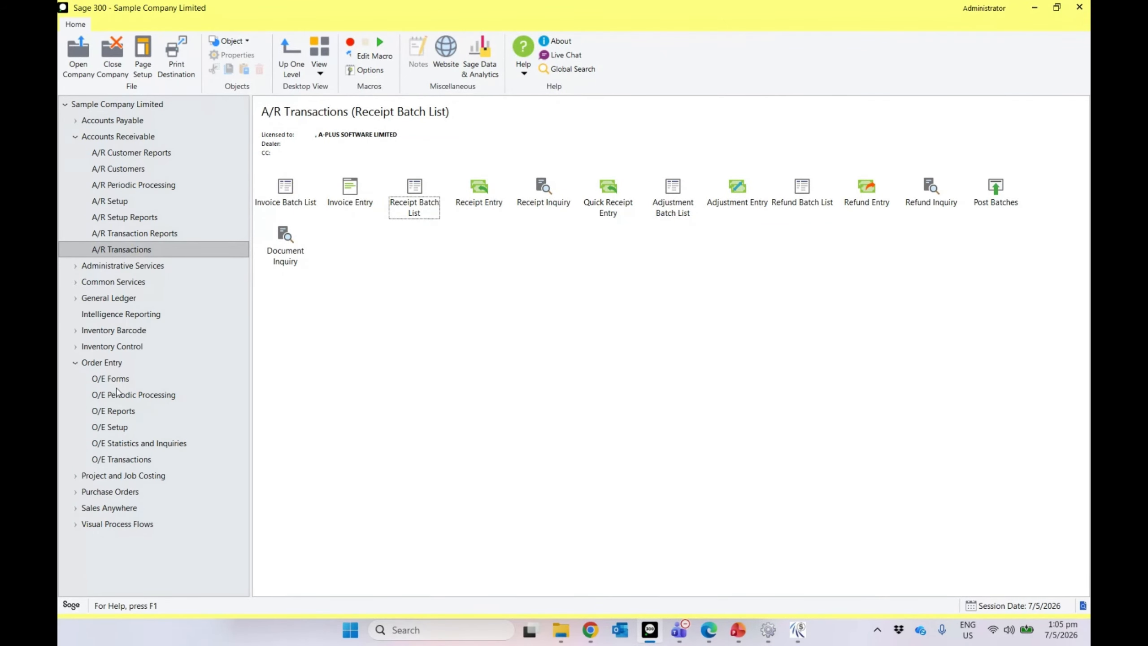
pyautogui.click(107, 508)
pyautogui.click(292, 204)
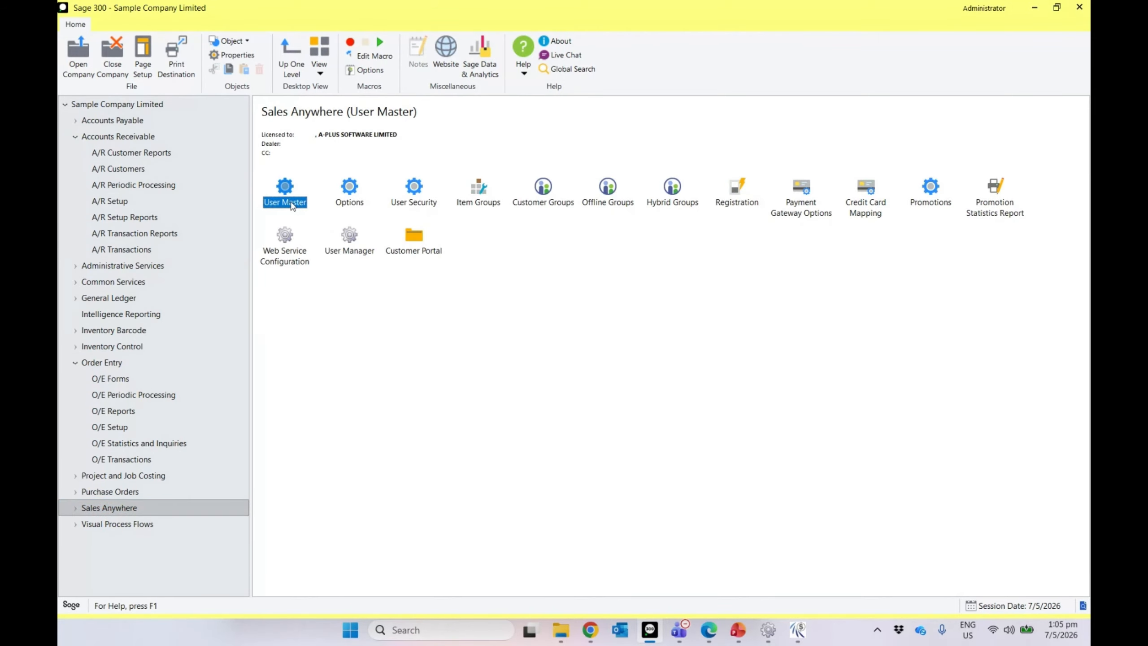
pyautogui.doubleClick(292, 204)
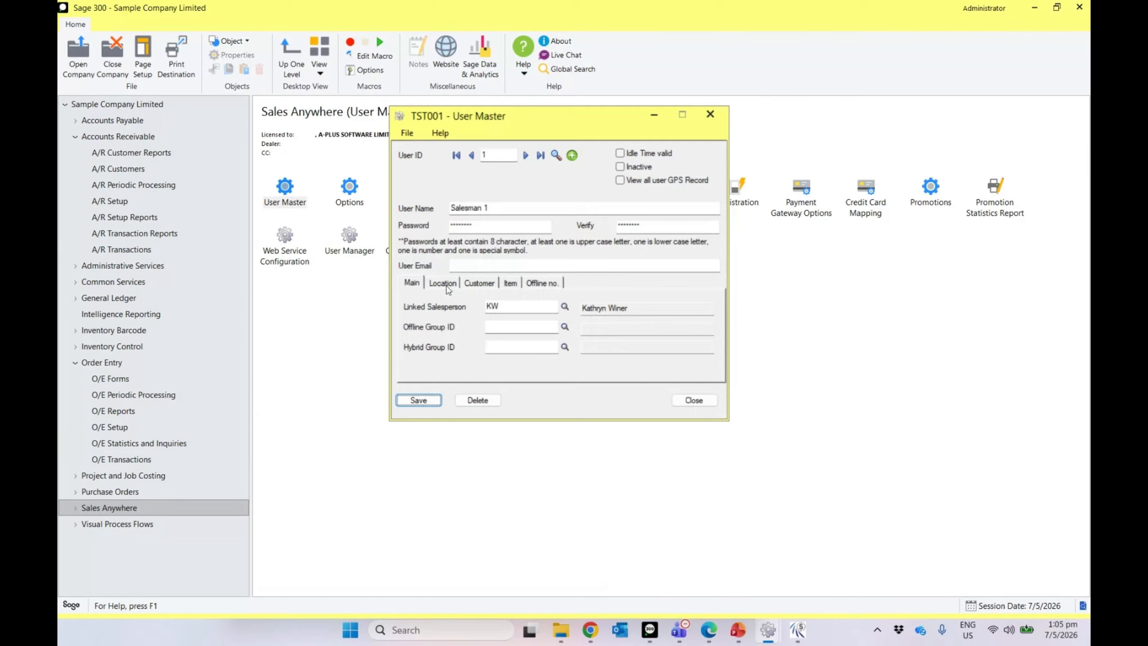
# Step: Add location 1, Central warehouse - Seattle, to the user and try to save it
pyautogui.click(442, 283)
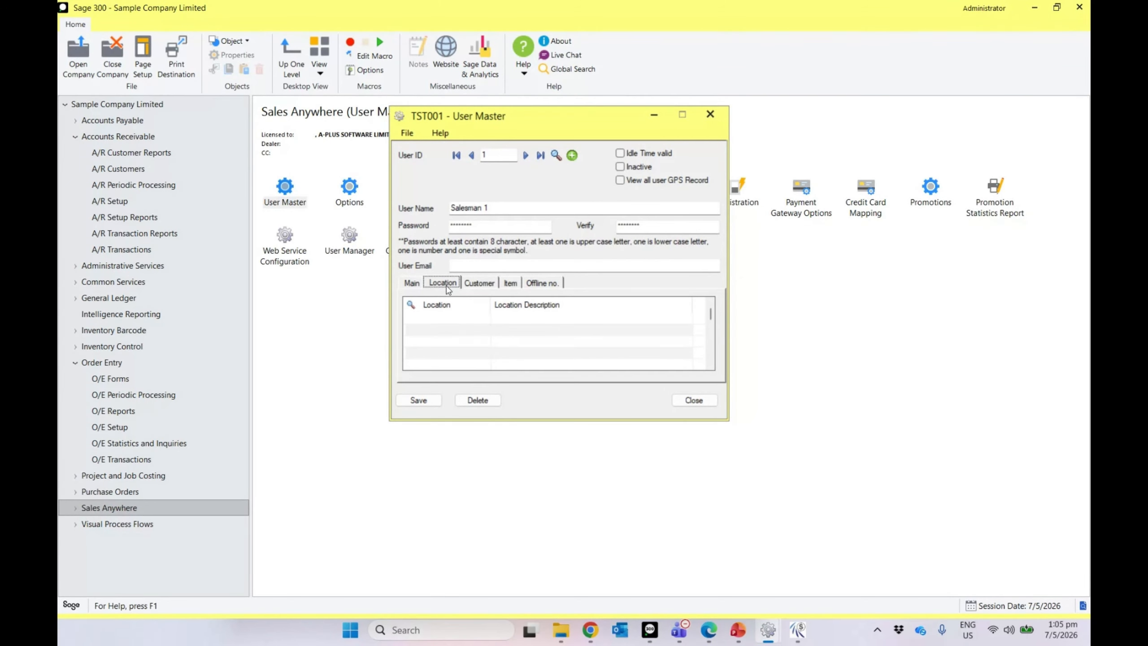
pyautogui.click(455, 331)
pyautogui.write('1')
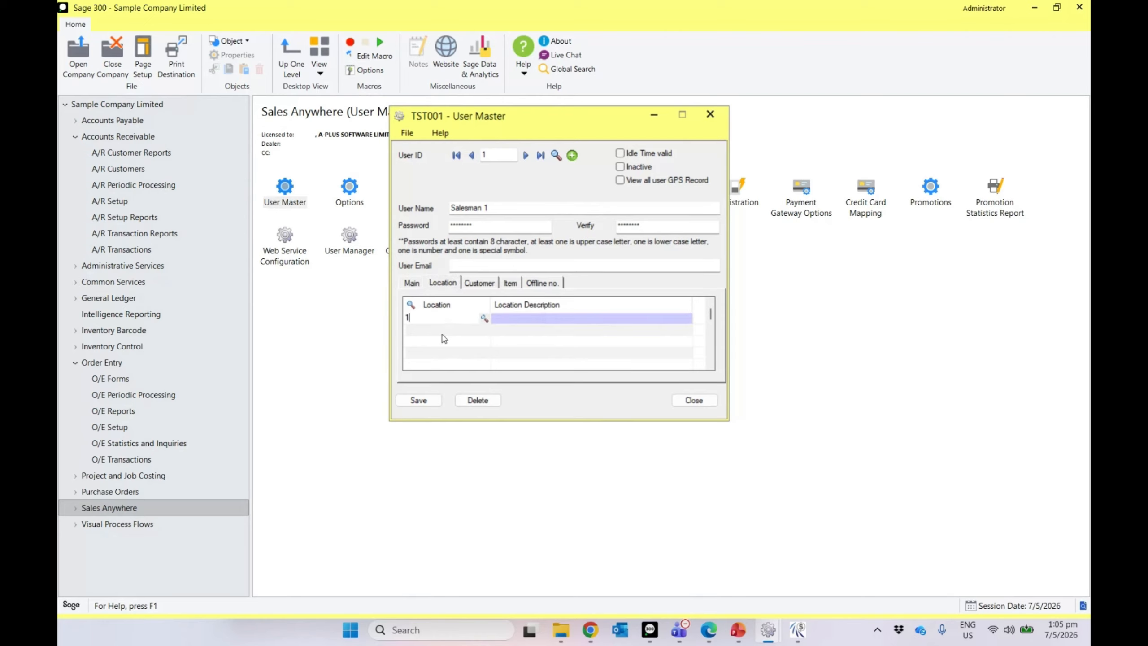
pyautogui.press('Tab')
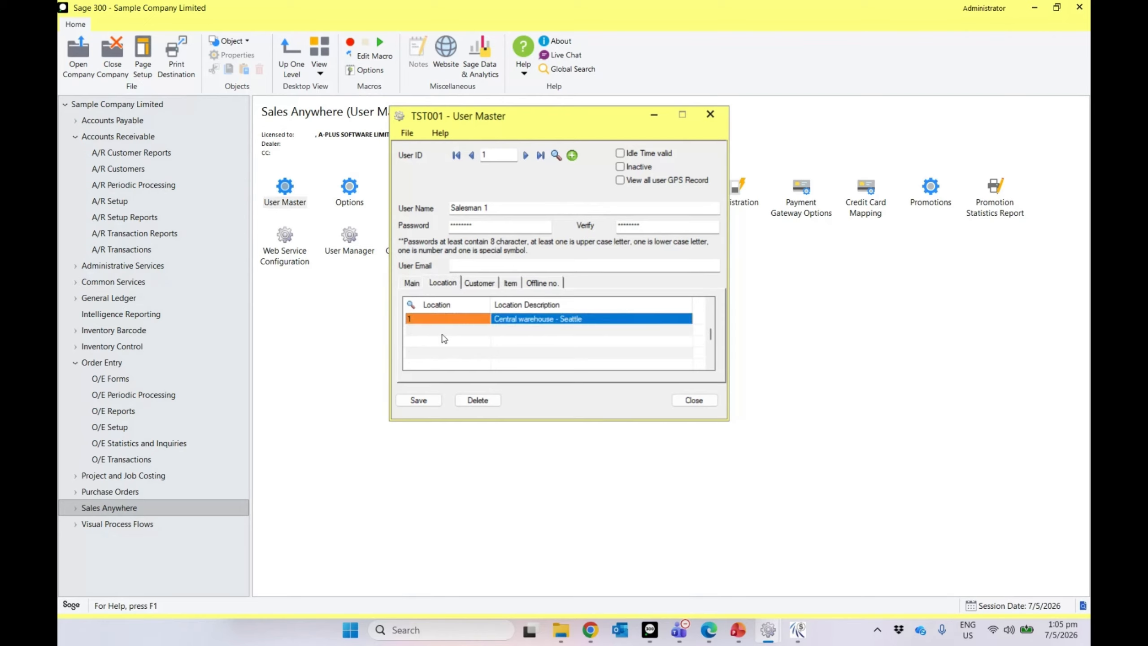
pyautogui.click(422, 400)
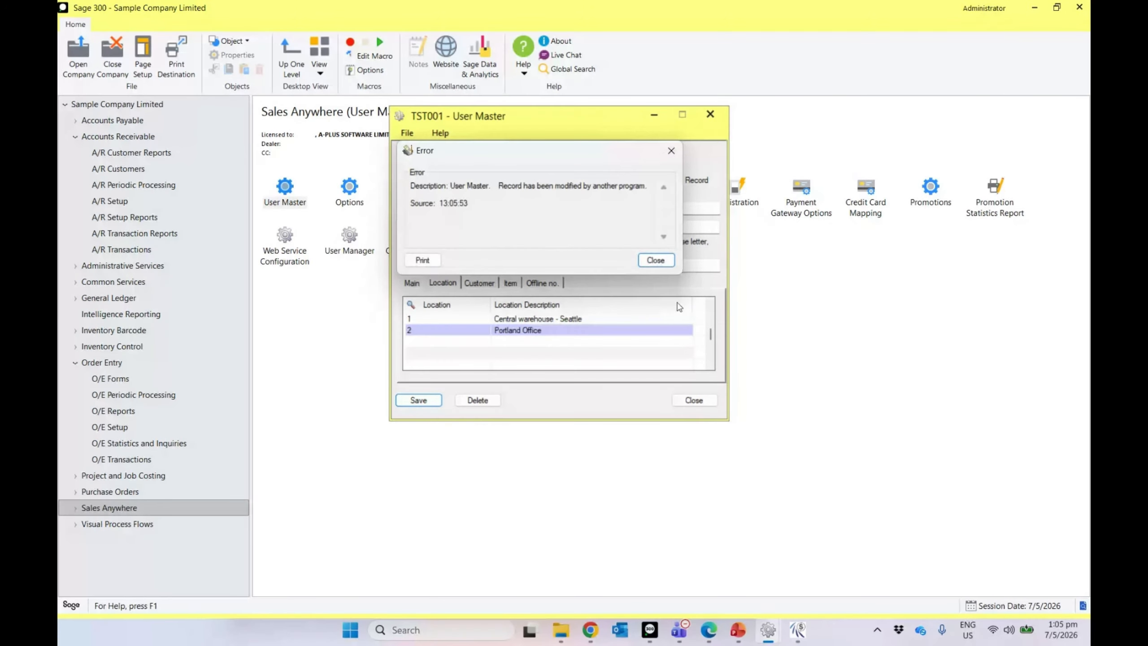
pyautogui.click(655, 260)
# Step: Close the open O/E and A/R transaction windows from the taskbar
pyautogui.moveTo(767, 630)
pyautogui.click(729, 512)
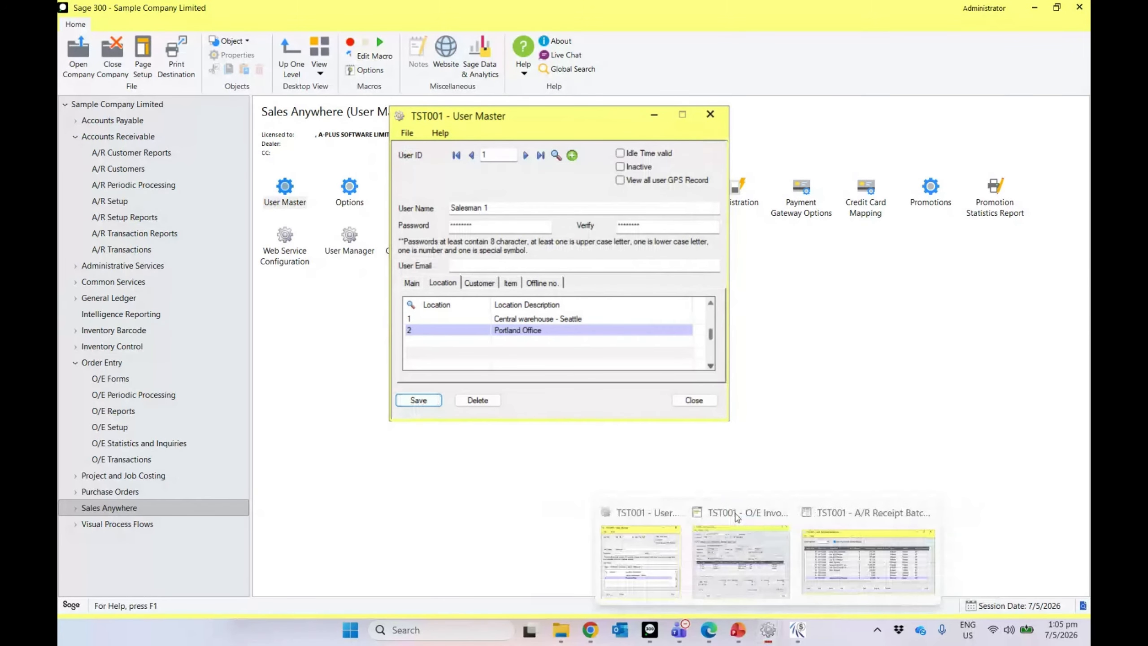
pyautogui.click(781, 516)
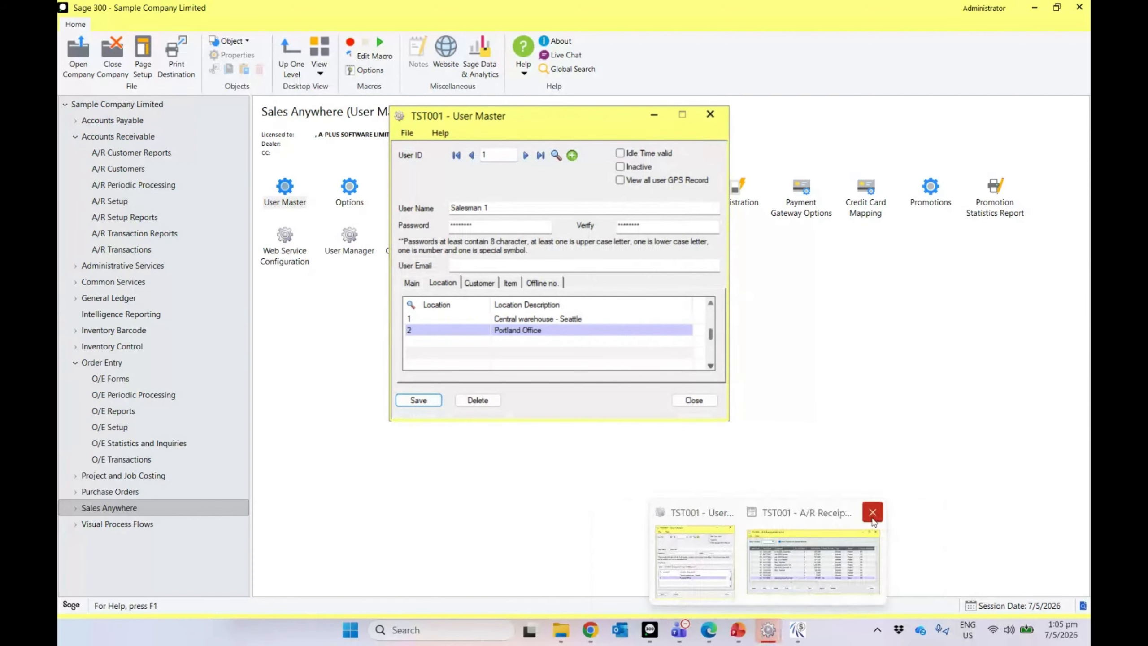
pyautogui.click(874, 513)
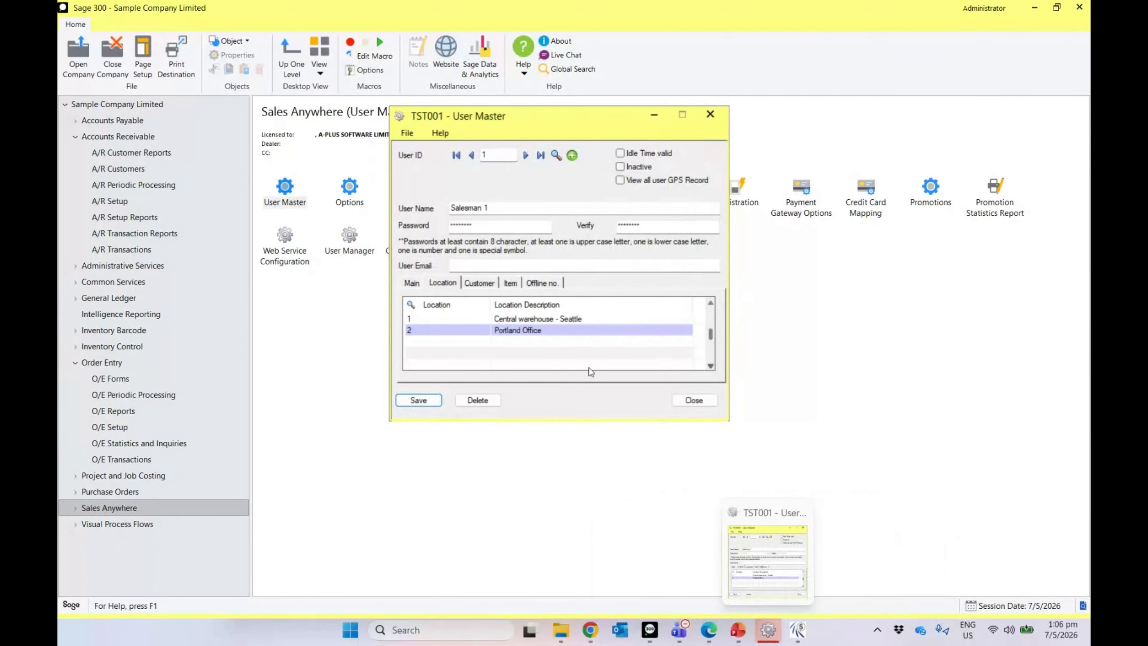
# Step: Retry the save, then close User Master and discard the unsaved changes
pyautogui.click(427, 402)
pyautogui.click(649, 259)
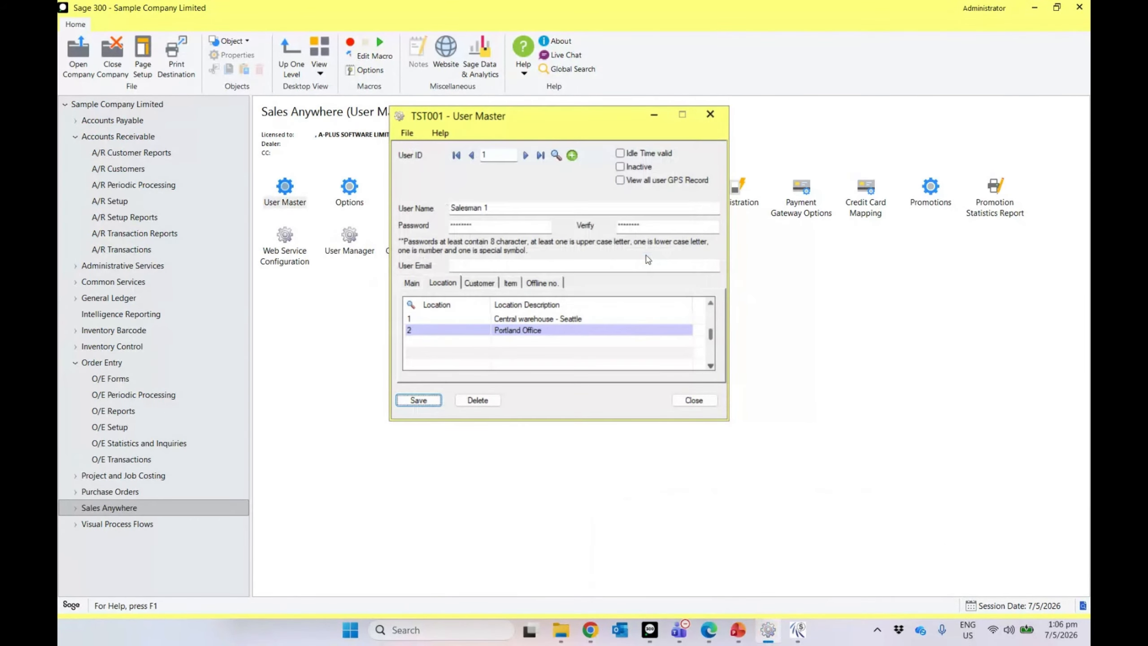
pyautogui.click(691, 399)
pyautogui.click(572, 364)
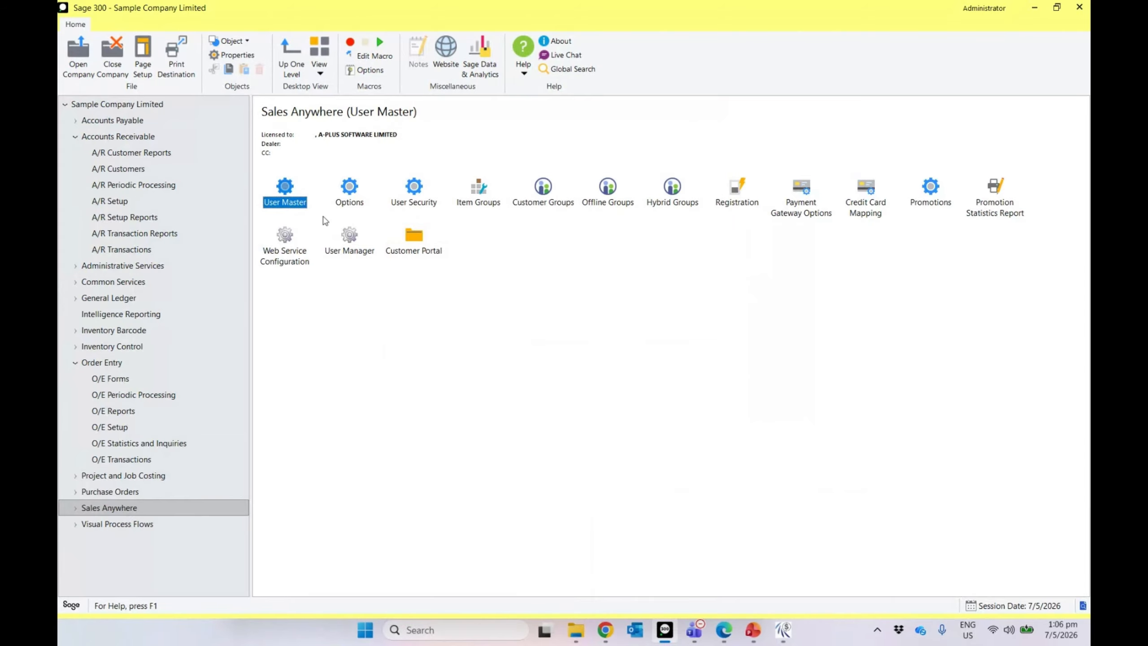
# Step: Load user 1 and assign locations 1 (Central warehouse - Seattle) and 2 (Portland Office), then save
pyautogui.doubleClick(285, 190)
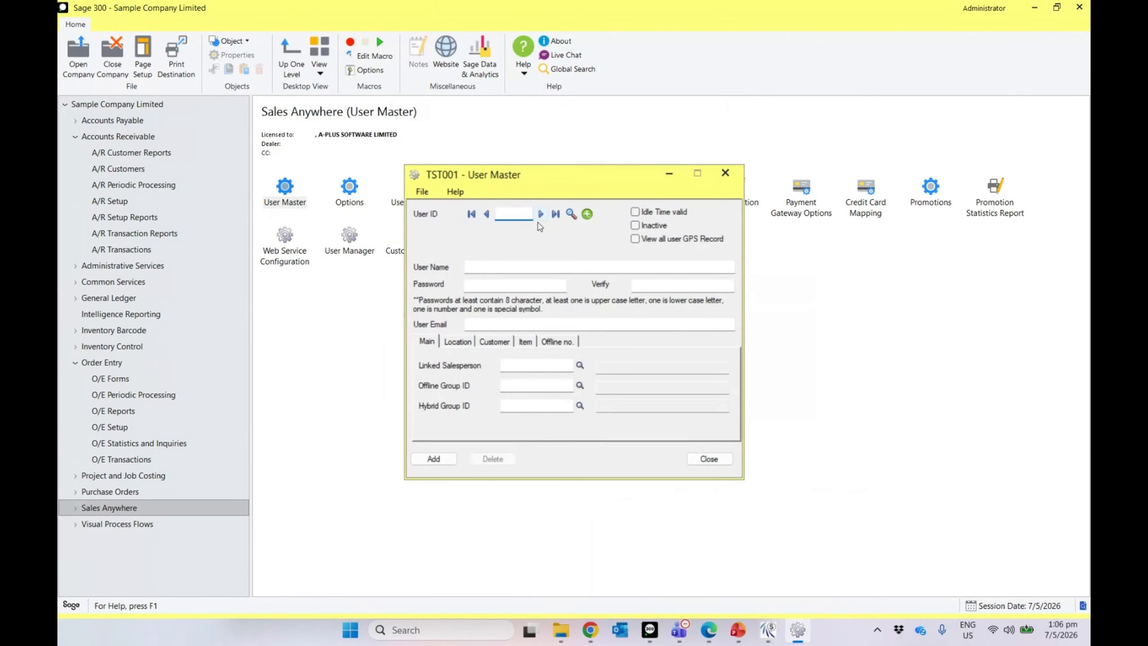
pyautogui.write('1')
pyautogui.press('Tab')
pyautogui.click(456, 344)
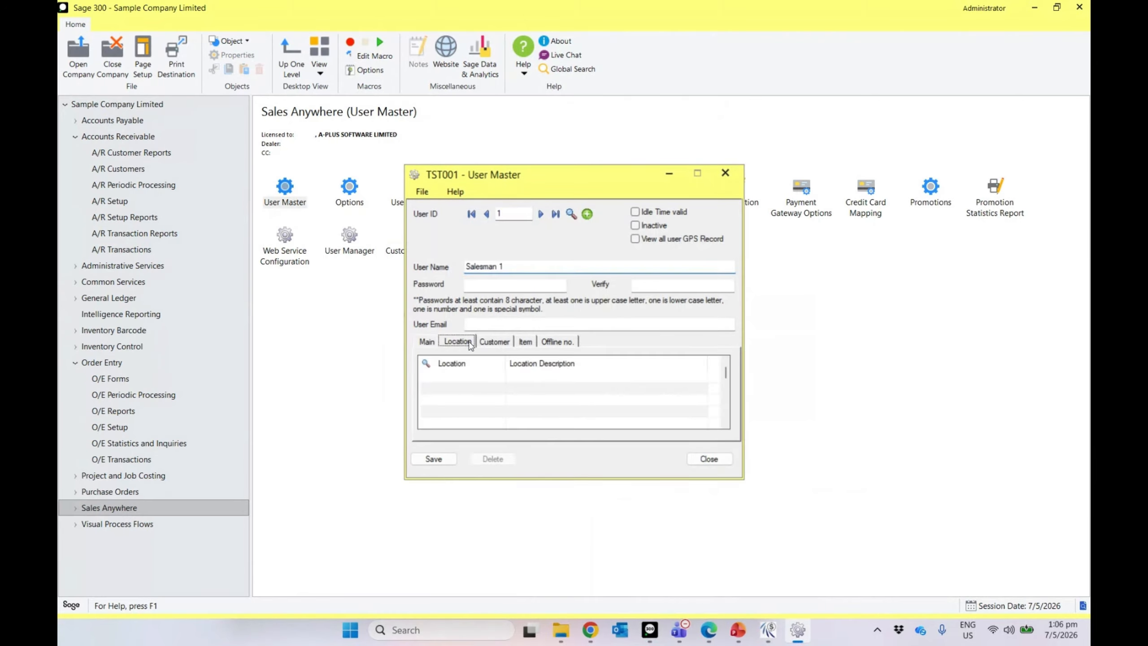
pyautogui.doubleClick(454, 379)
pyautogui.write('1')
pyautogui.doubleClick(442, 390)
pyautogui.write('2')
pyautogui.press('Tab')
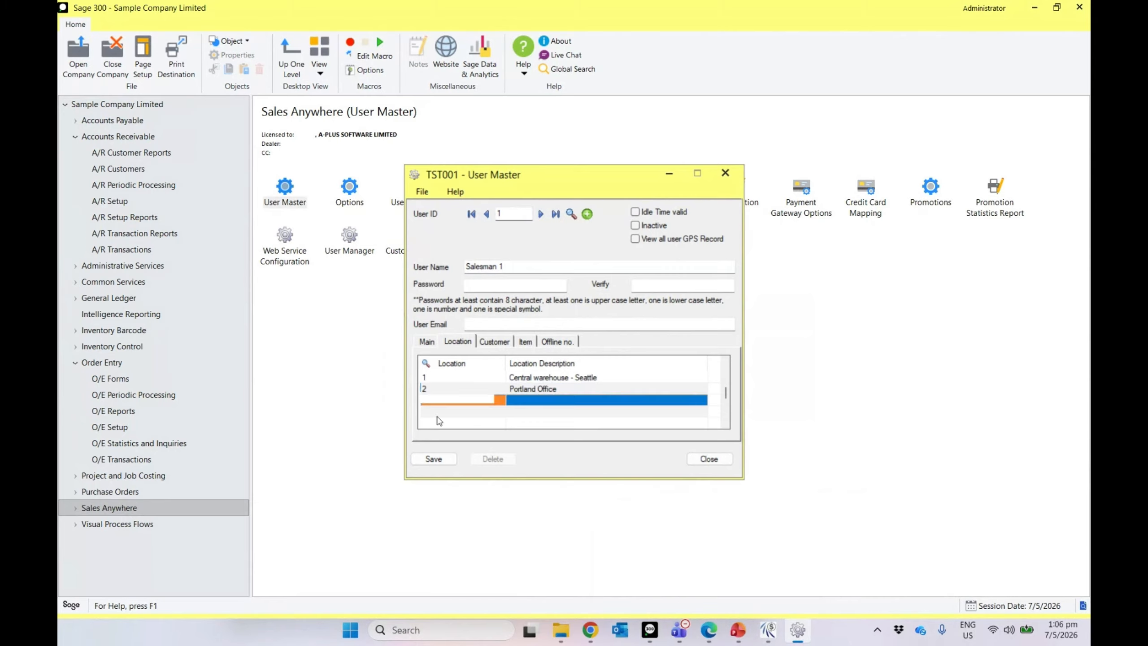
pyautogui.click(434, 458)
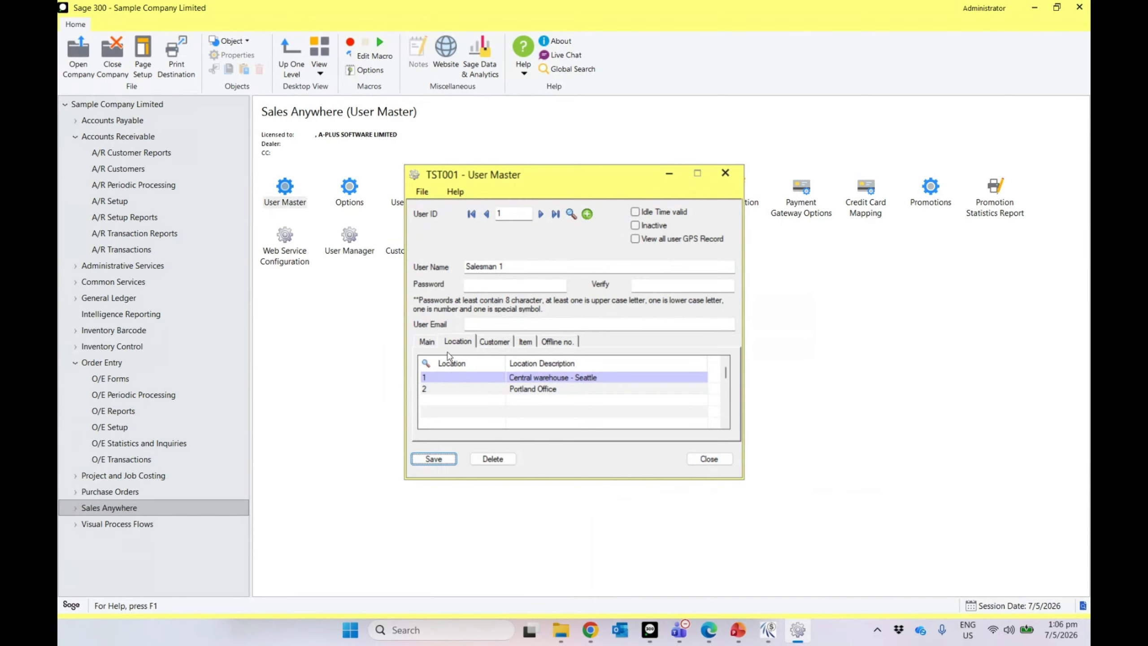
# Step: Review the user's customer and item group assignments, then select the Item Groups setup
pyautogui.click(488, 346)
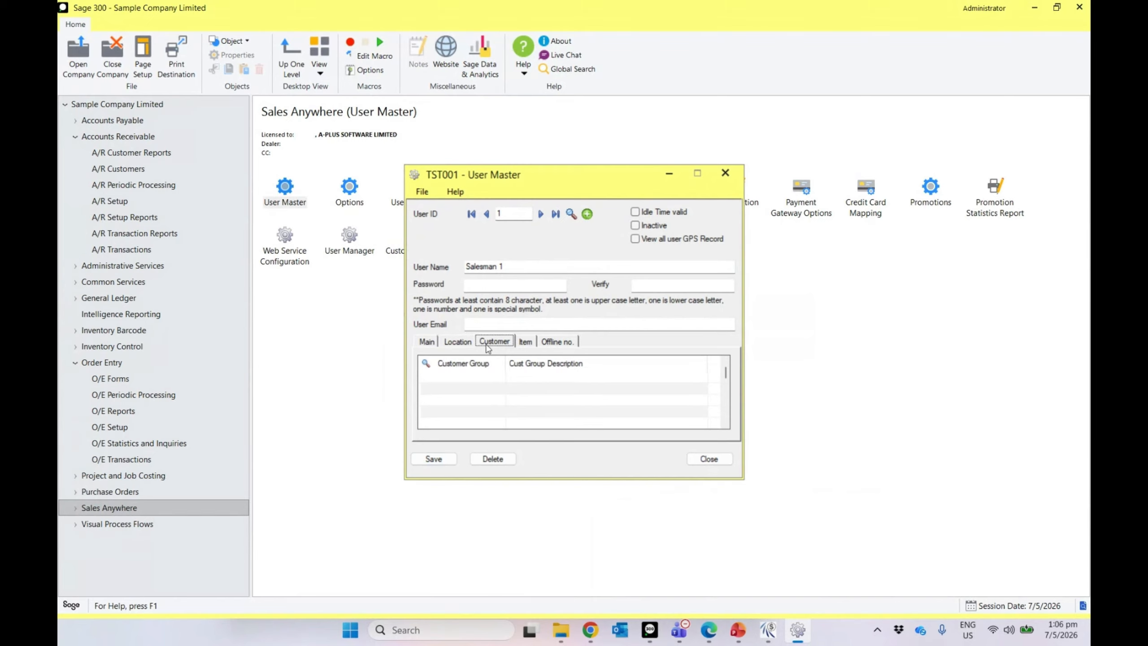
pyautogui.click(528, 343)
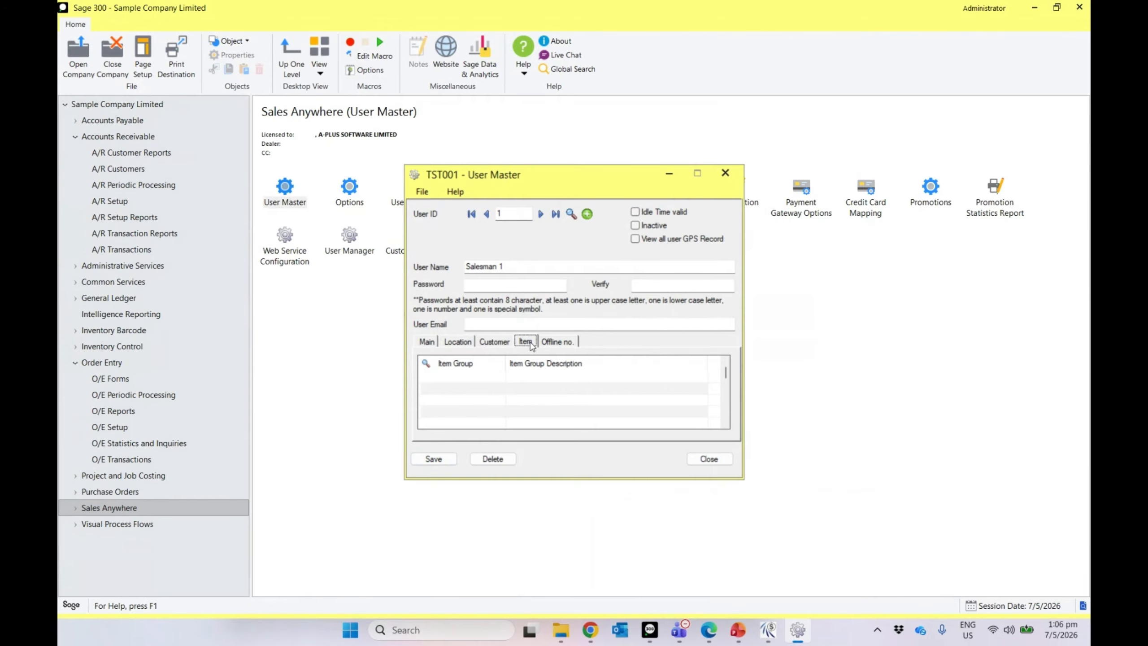
pyautogui.click(494, 342)
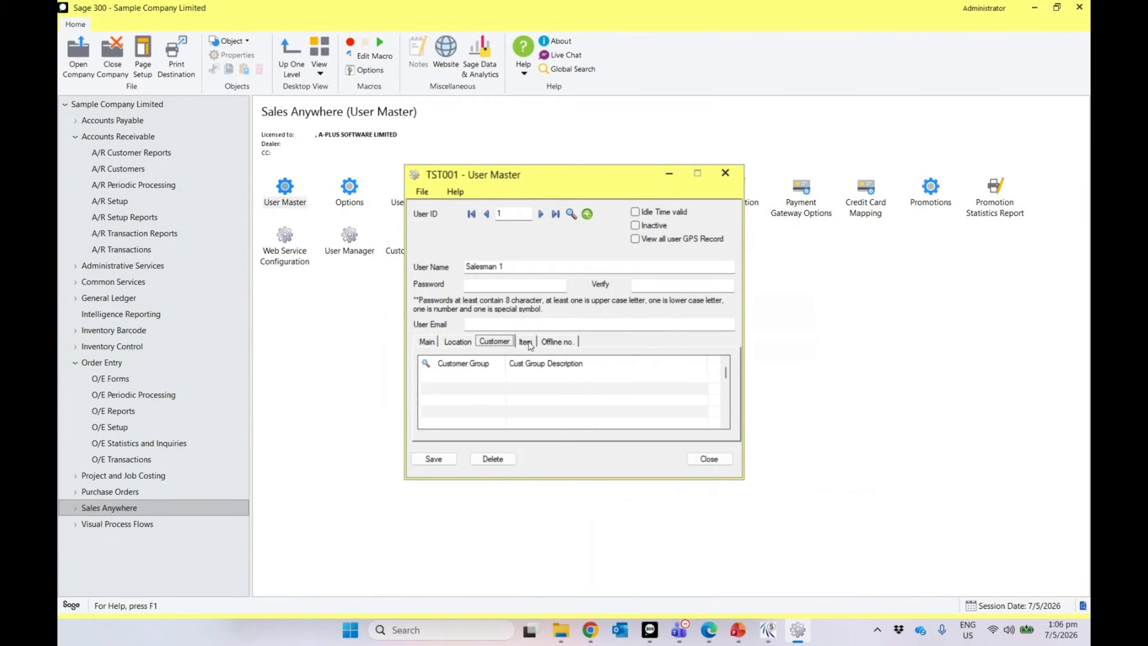
pyautogui.moveTo(583, 181); pyautogui.dragTo(495, 241)
pyautogui.click(463, 202)
pyautogui.click(464, 204)
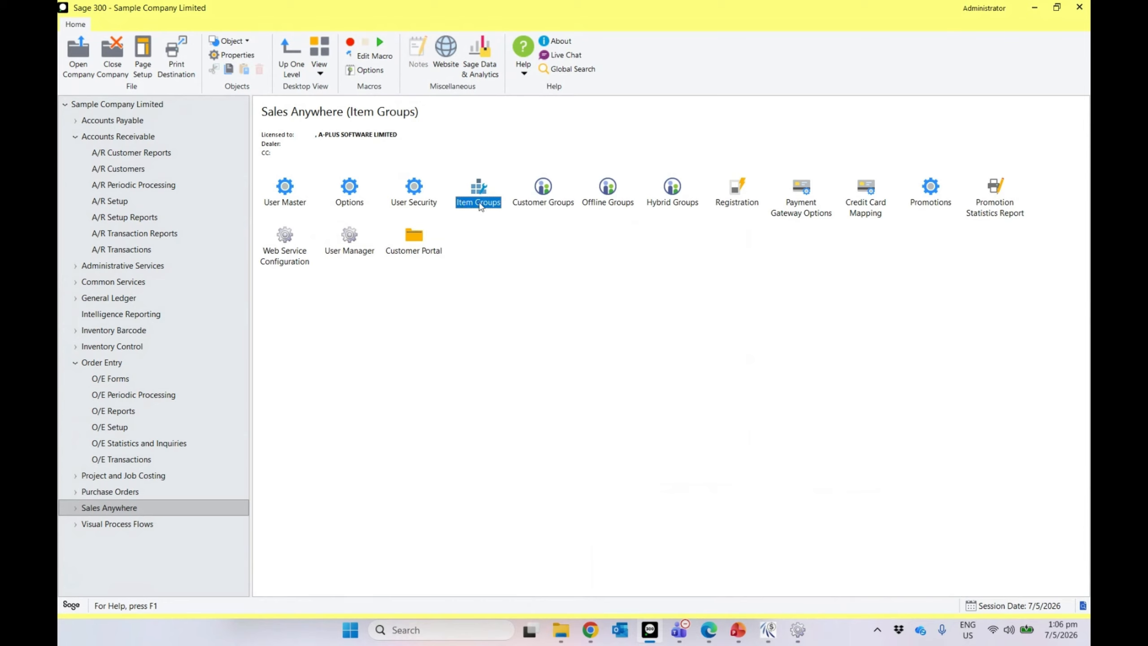
# Step: Create item group ITMGRP1 with the description 'Item Group 1'
pyautogui.click(550, 207)
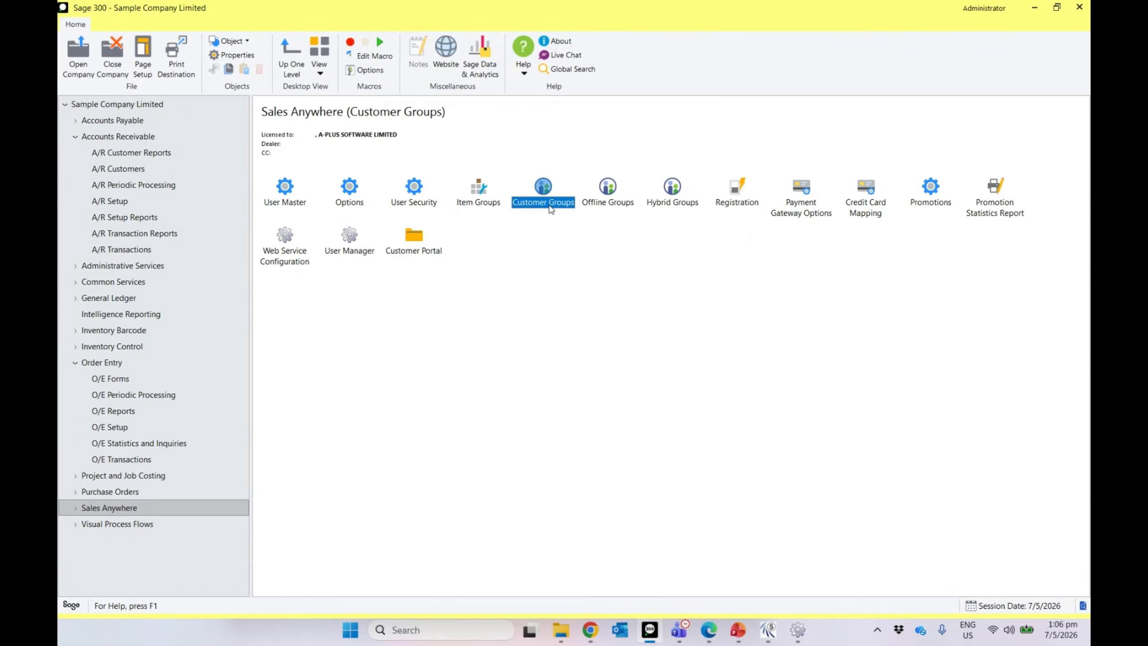
pyautogui.doubleClick(491, 204)
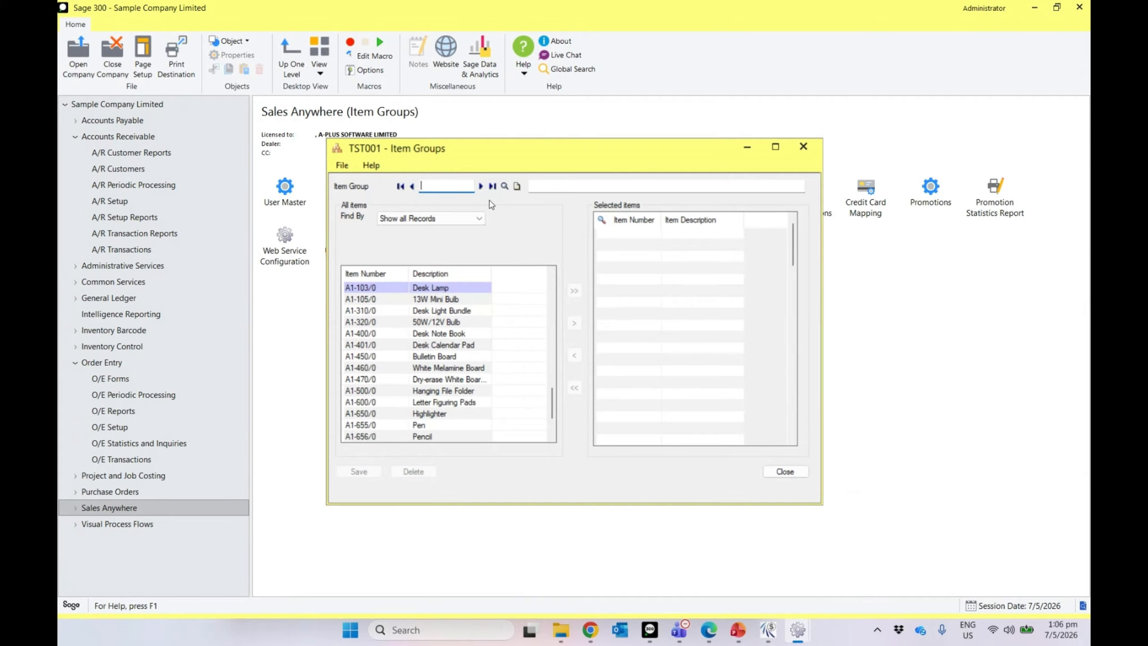
pyautogui.write('ITMGRP1')
pyautogui.press('Tab')
pyautogui.write('Item ')
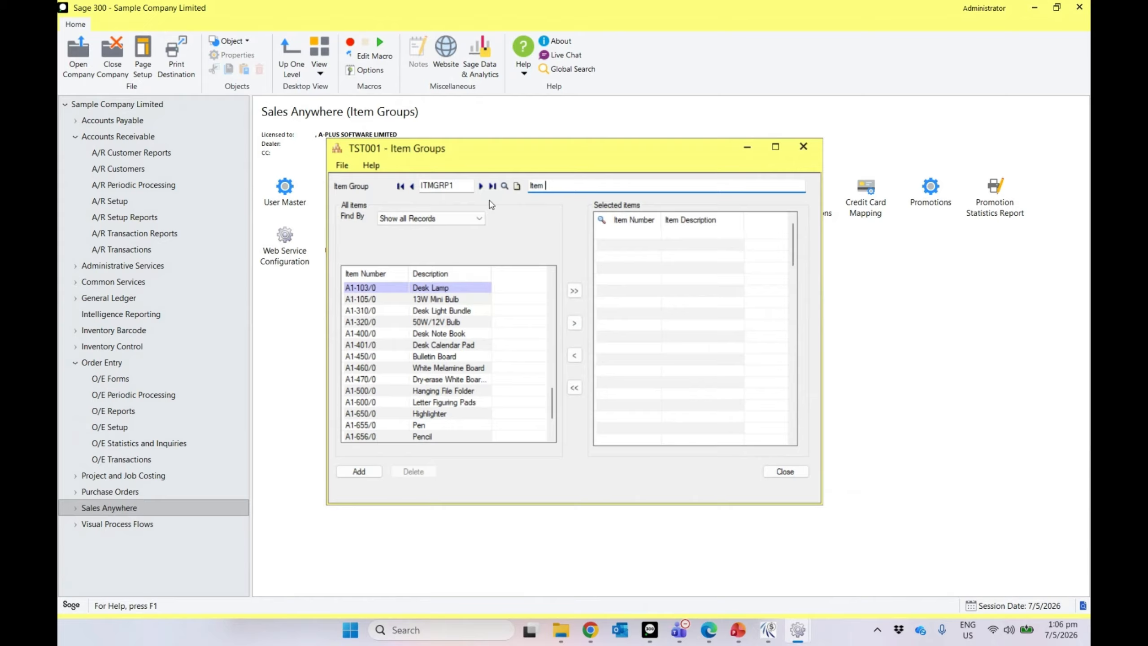
pyautogui.write('Group 1')
pyautogui.press('Tab')
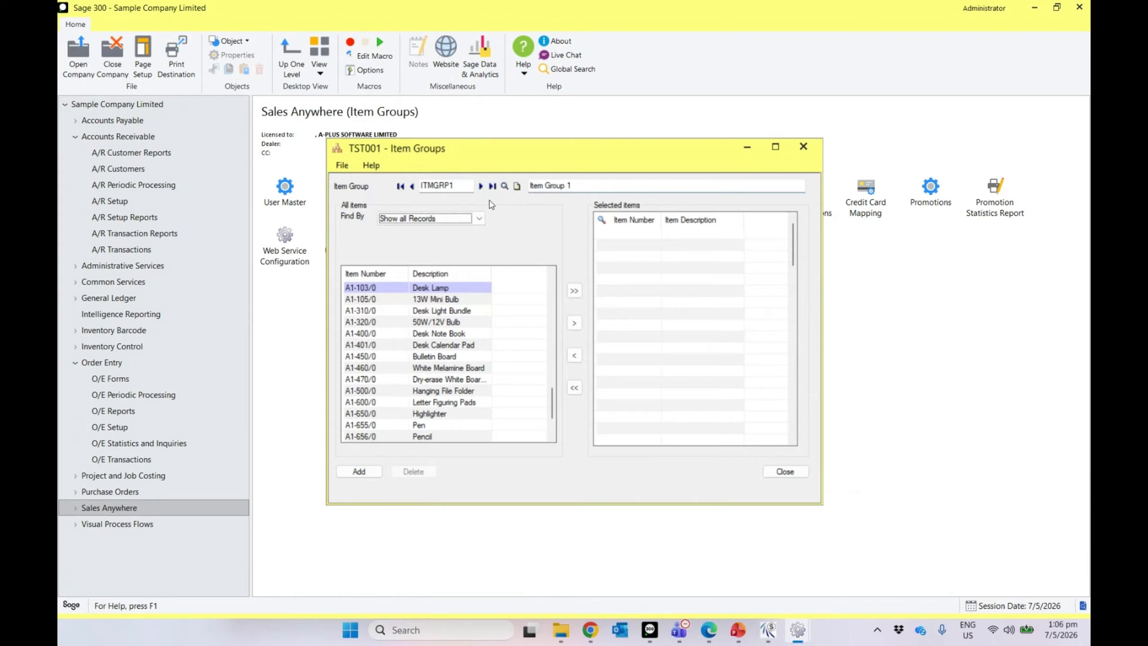
# Step: Move Desk Lamp, 13W Mini Bulb, Desk Light Bundle and 50W/12V Bulb into the selected items
pyautogui.click(360, 287)
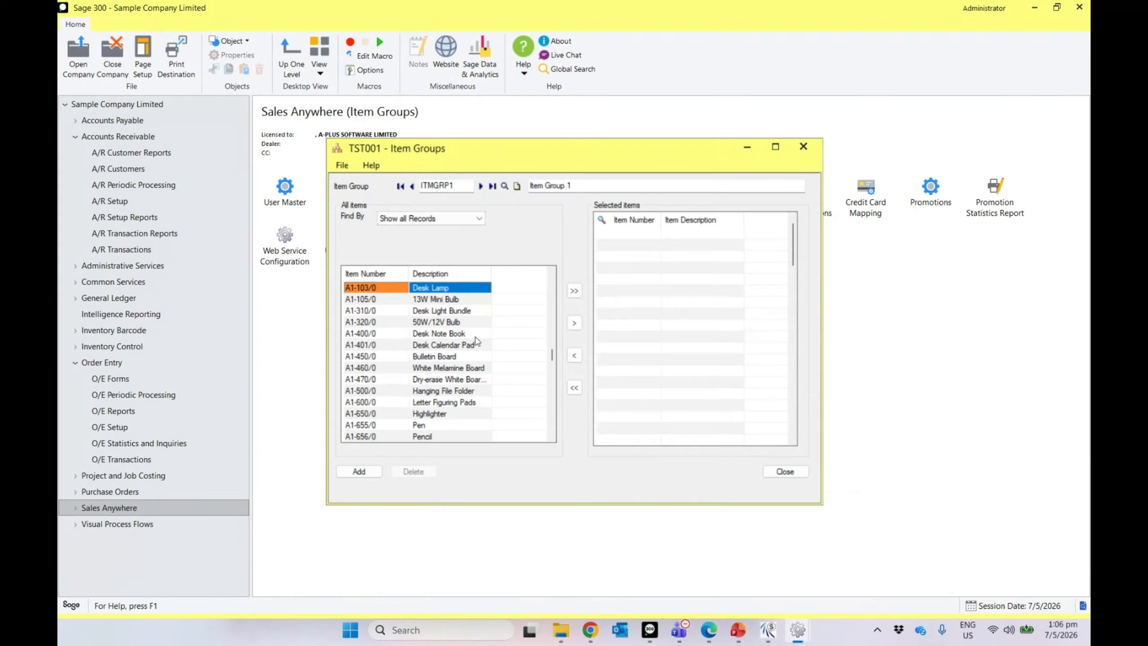
pyautogui.click(574, 323)
pyautogui.click(451, 311)
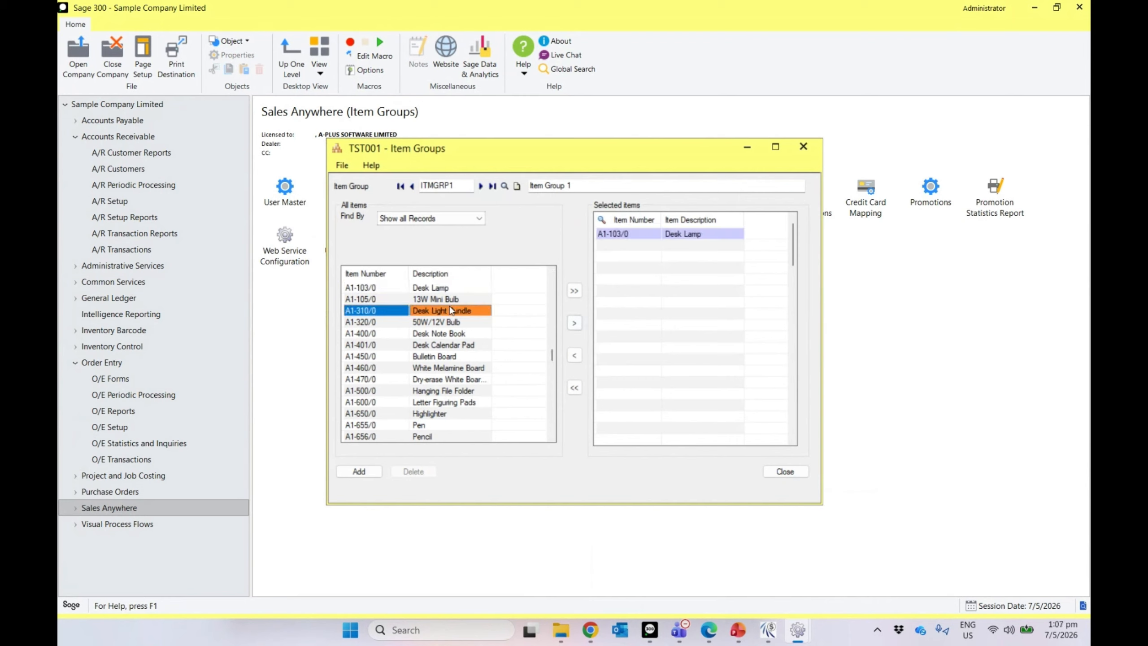
pyautogui.click(447, 299)
pyautogui.click(573, 323)
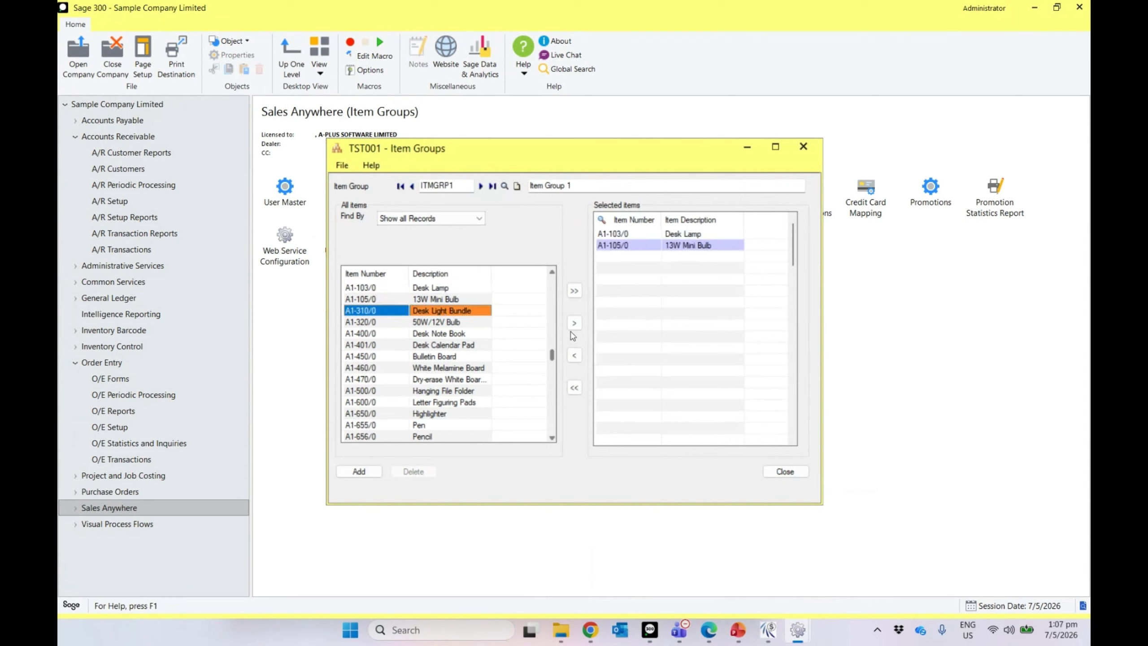
pyautogui.click(573, 322)
pyautogui.click(431, 322)
pyautogui.click(574, 323)
pyautogui.click(466, 333)
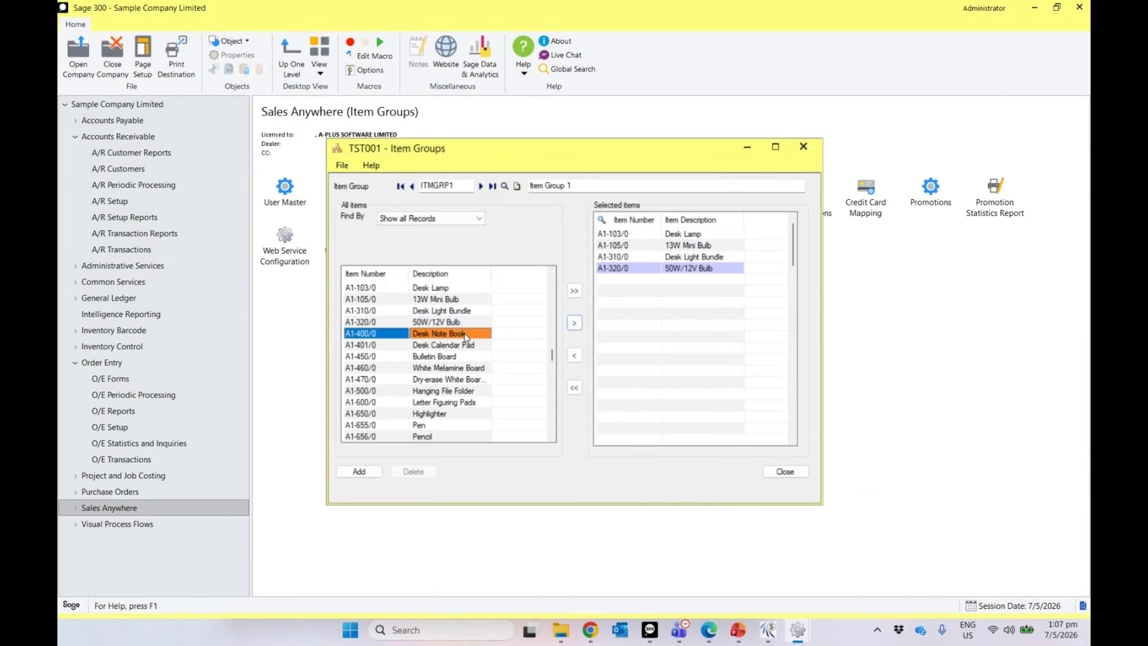
# Step: Add Desk Note Book and Calculator, then save ITMGRP1 and close the window
pyautogui.click(573, 322)
pyautogui.click(441, 390)
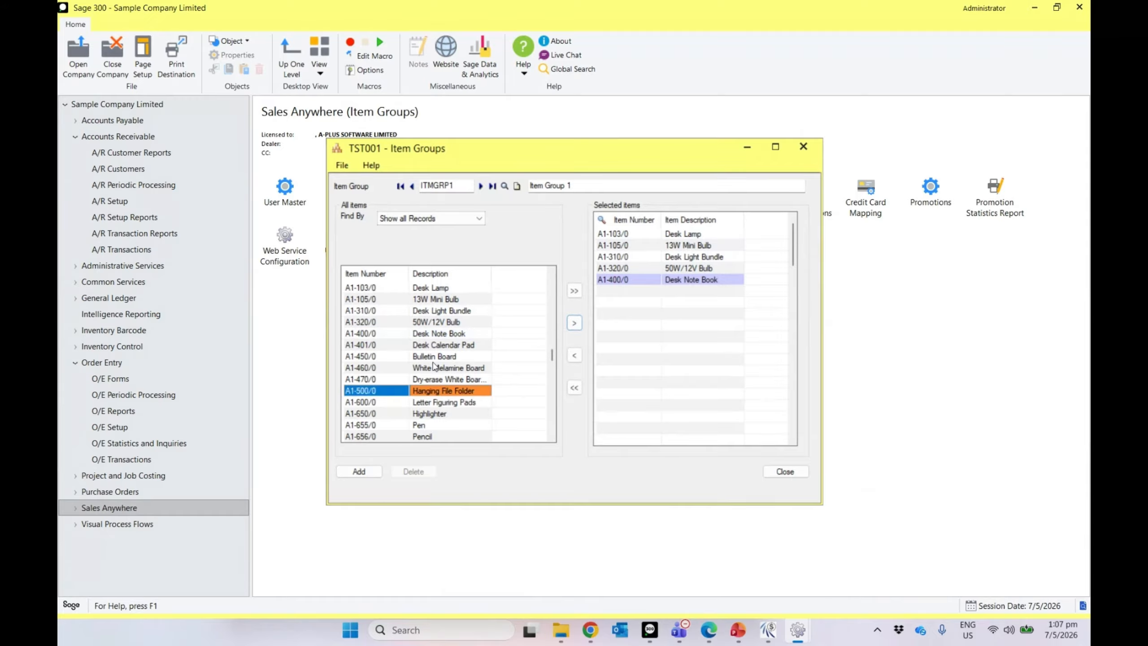
pyautogui.press('Down')
pyautogui.press('Down')
pyautogui.press('Down')
pyautogui.press('Down')
pyautogui.press('Down')
pyautogui.press('Down')
pyautogui.press('Down')
pyautogui.press('Down')
pyautogui.press('Down')
pyautogui.press('Down')
pyautogui.press('Down')
pyautogui.press('Down')
pyautogui.press('Down')
pyautogui.press('Down')
pyautogui.press('Down')
pyautogui.press('Down')
pyautogui.press('Down')
pyautogui.press('Down')
pyautogui.press('Down')
pyautogui.press('Down')
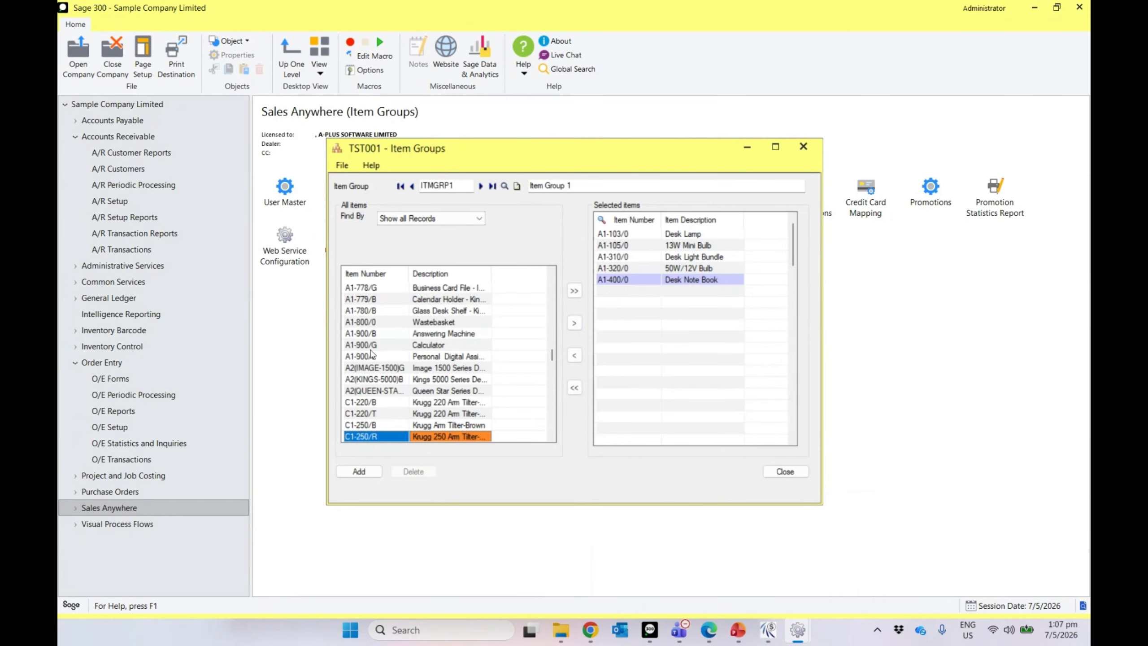
pyautogui.click(392, 345)
pyautogui.click(579, 326)
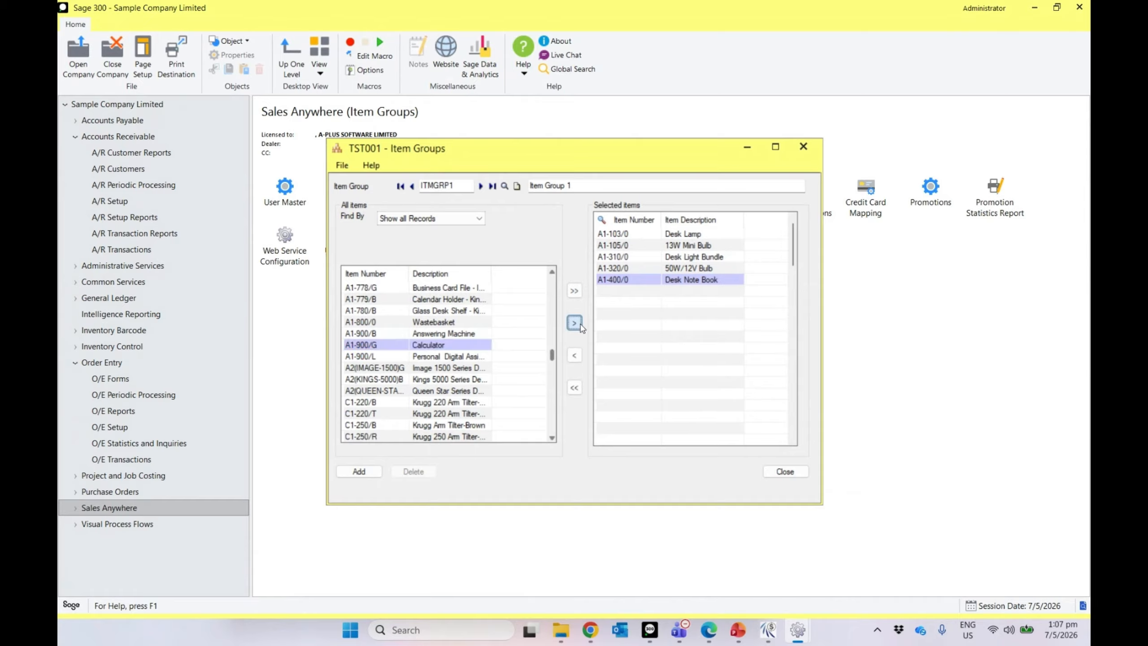
pyautogui.click(362, 472)
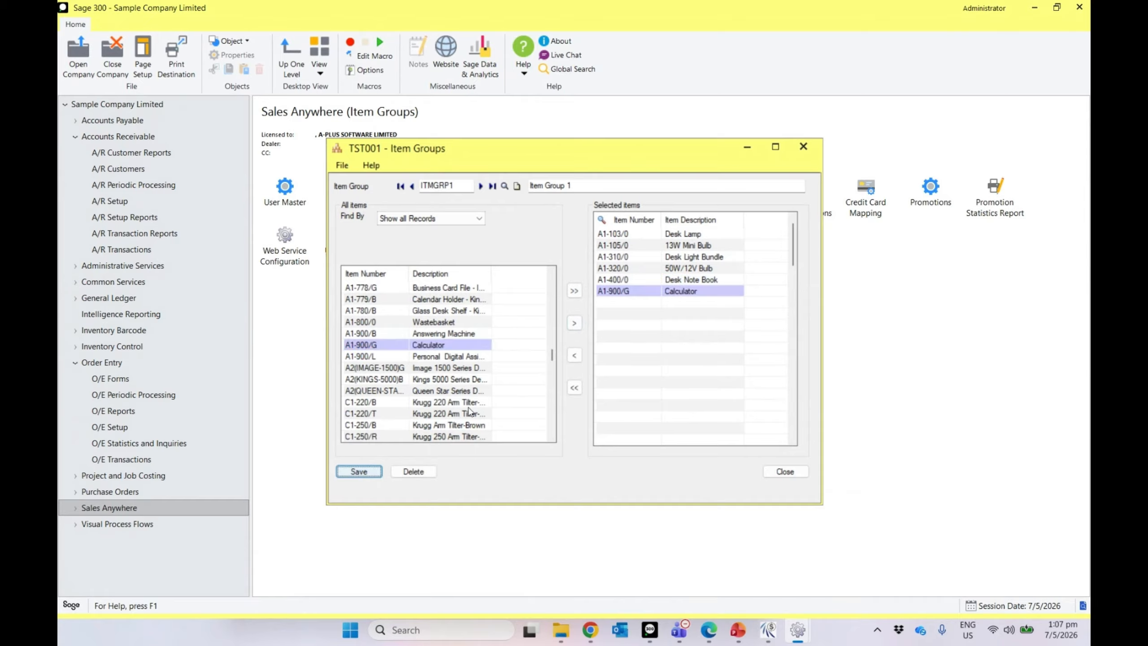
pyautogui.click(777, 471)
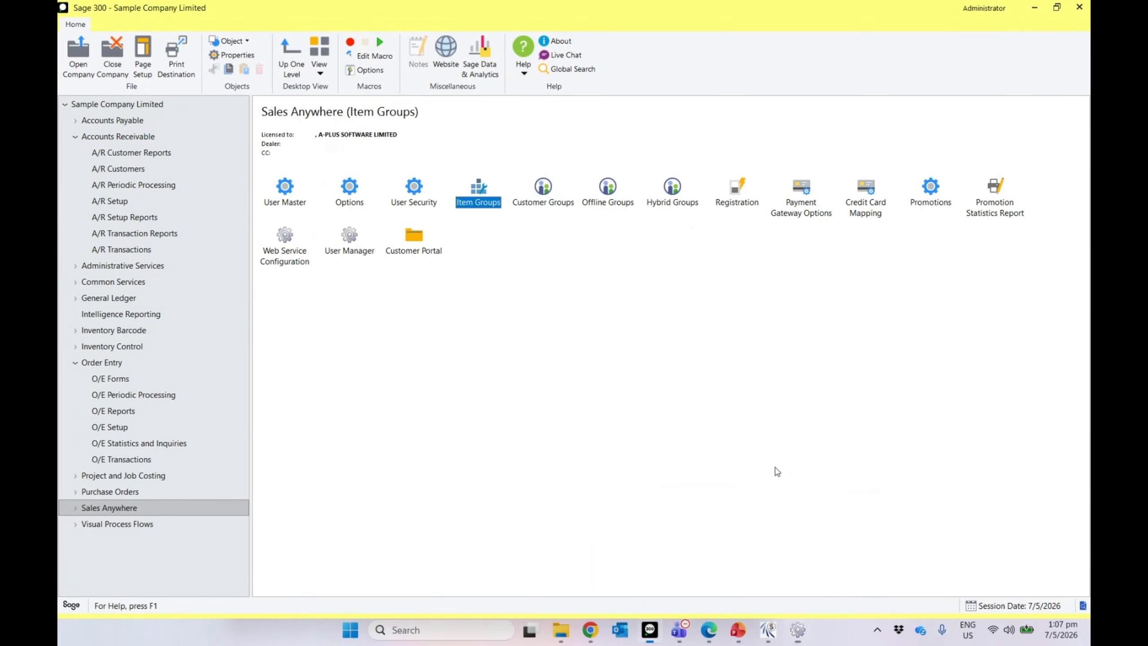
pyautogui.click(547, 194)
# Step: Create customer group CUSTGRP1 with the description 'Customer Group 1'
pyautogui.doubleClick(547, 193)
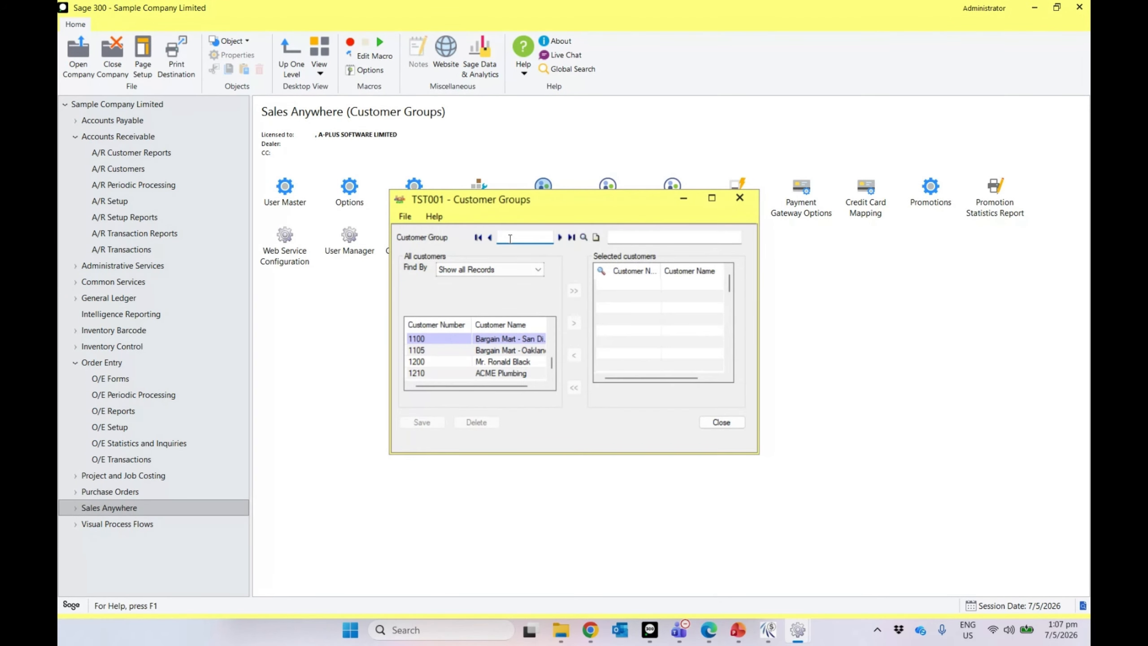
pyautogui.write('CUSTGRP1')
pyautogui.press('Tab')
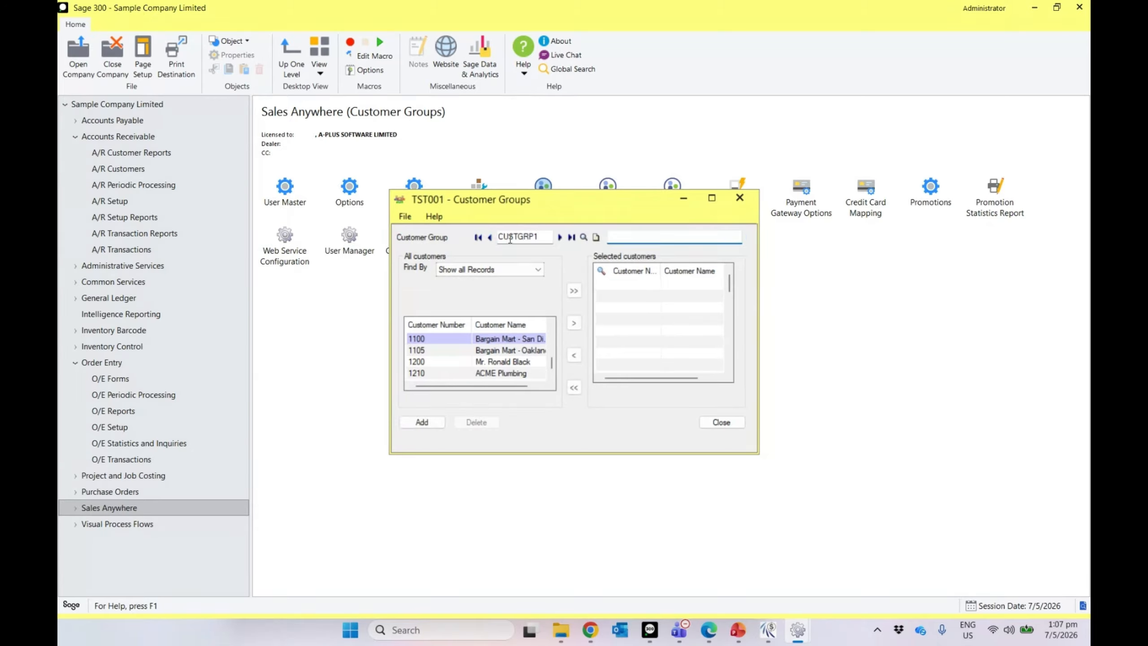
pyautogui.write('Customer Group 1')
pyautogui.click(667, 284)
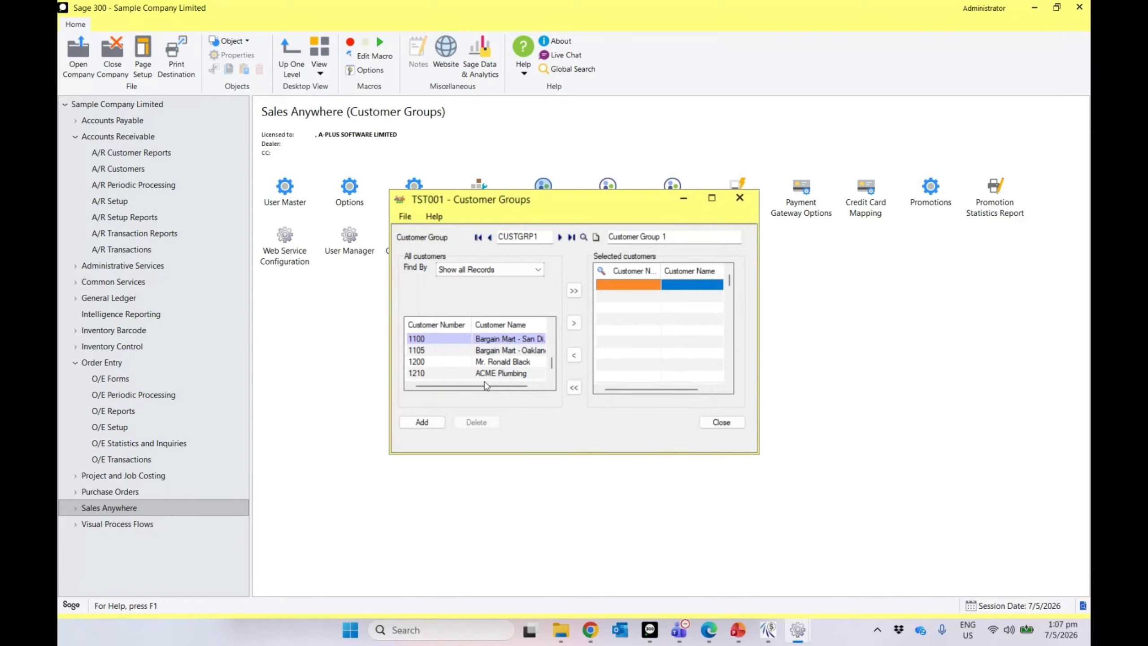
# Step: Move customers 1200, 1210 ACME Plumbing and 1240 The Courtyard into the group
pyautogui.click(537, 361)
pyautogui.click(573, 322)
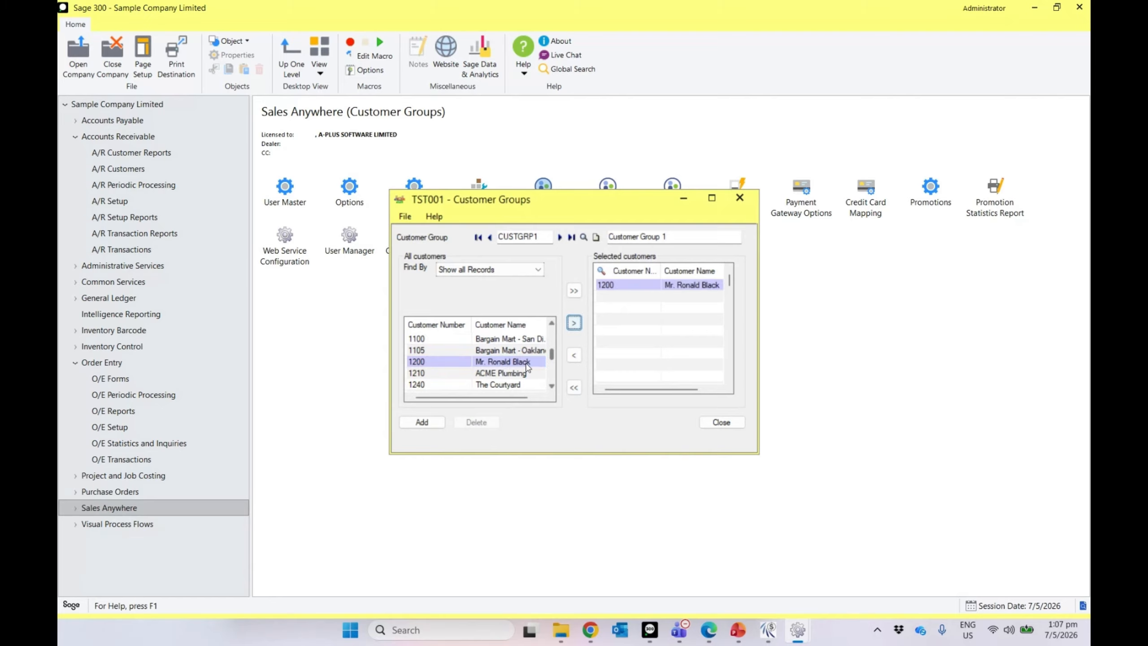
pyautogui.click(484, 384)
pyautogui.click(493, 375)
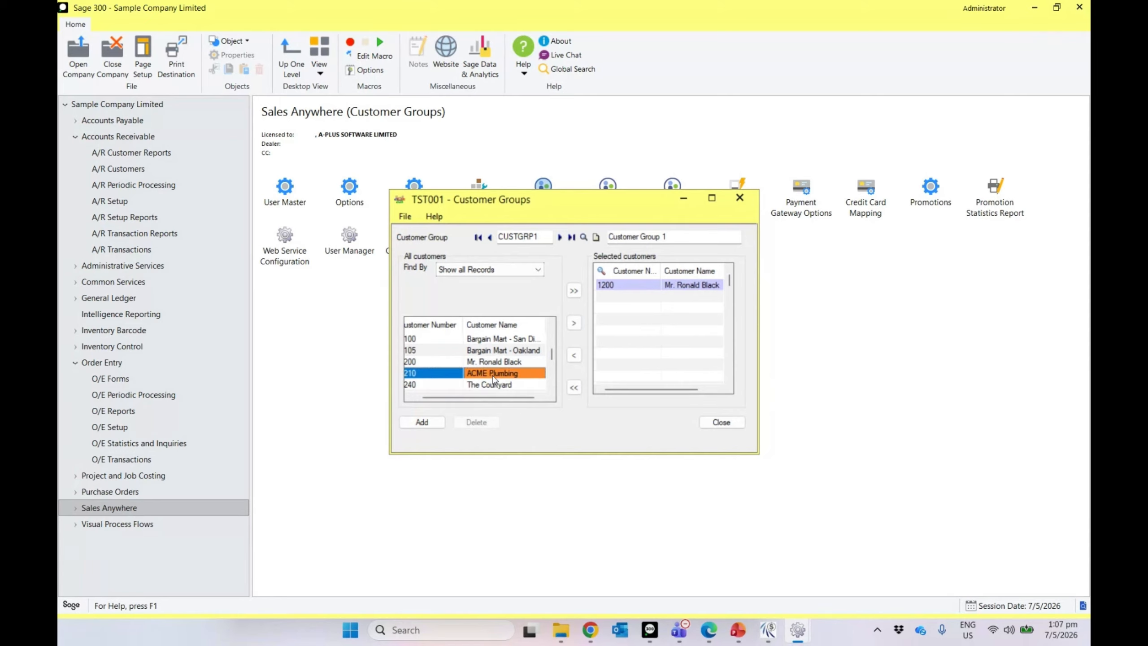
pyautogui.click(573, 322)
pyautogui.click(491, 384)
pyautogui.click(574, 322)
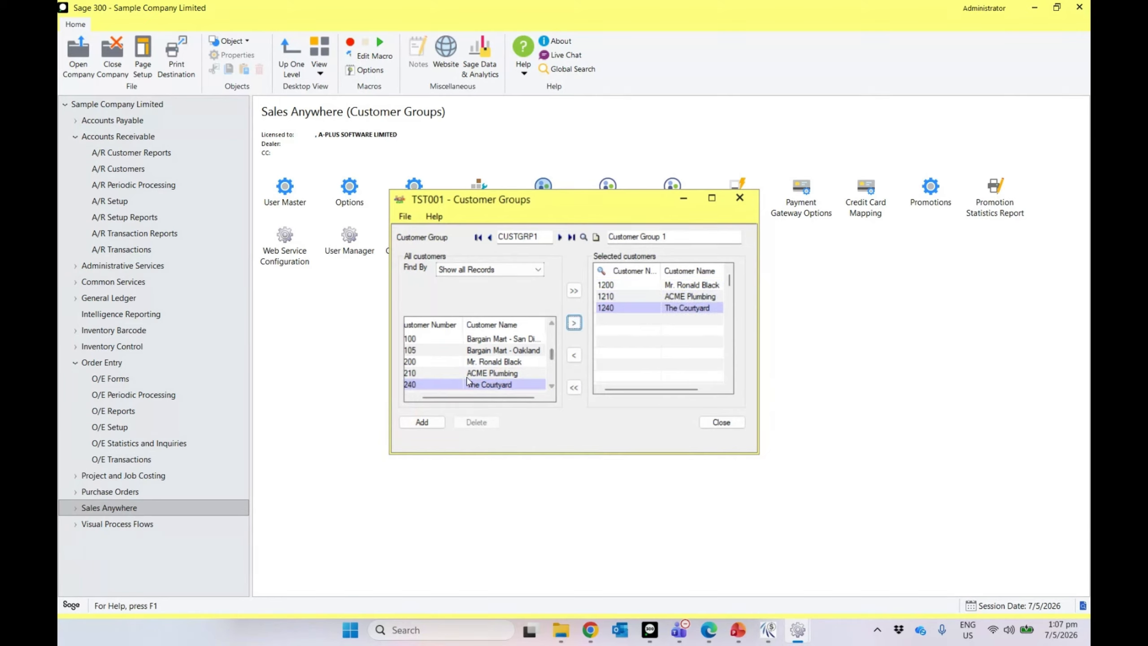
# Step: Add customers 1400 and 1500 Custom Comfort, then save the group and close the window
pyautogui.scroll(-1, 472, 380)
pyautogui.scroll(-1, 482, 373)
pyautogui.click(411, 397)
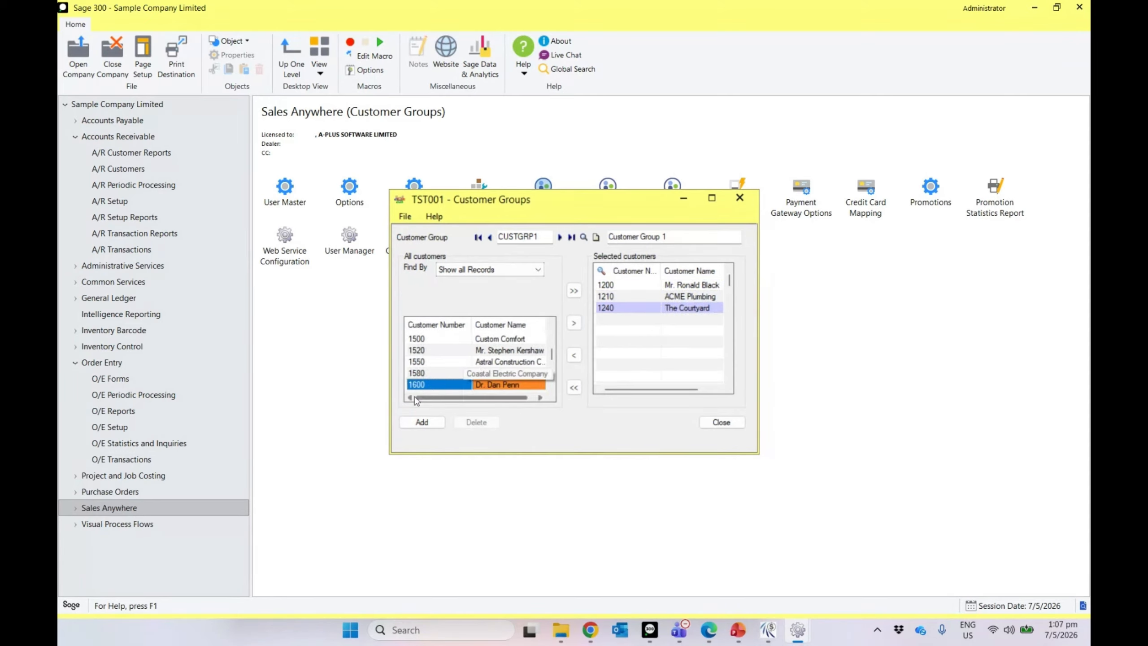
pyautogui.scroll(2, 426, 377)
pyautogui.scroll(1, 427, 377)
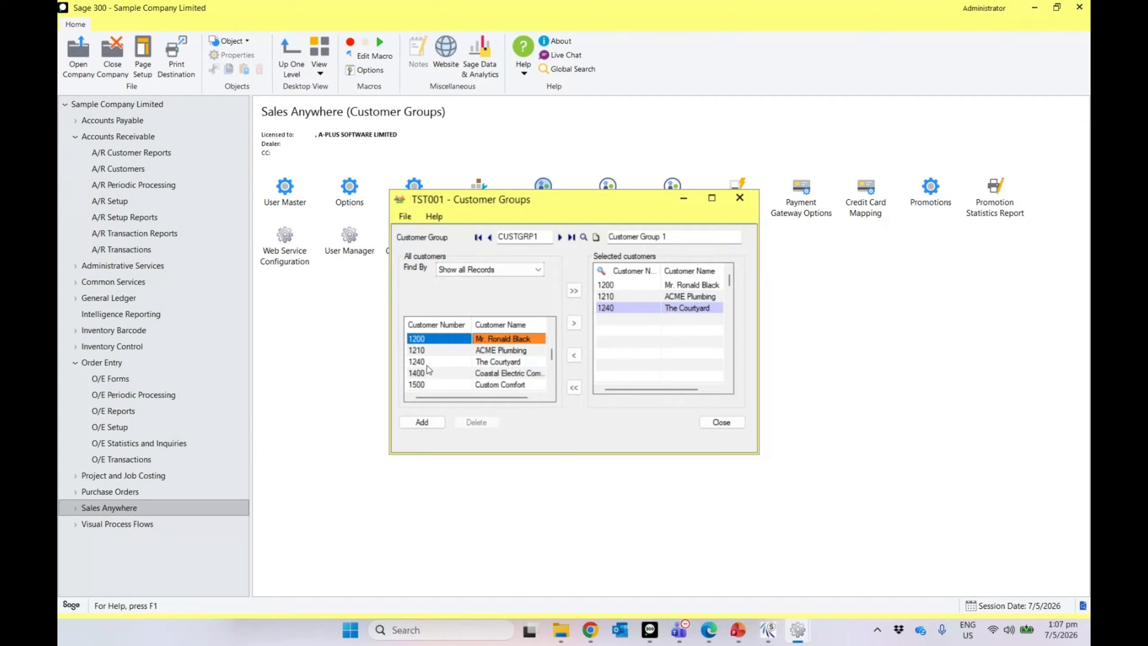
pyautogui.click(428, 373)
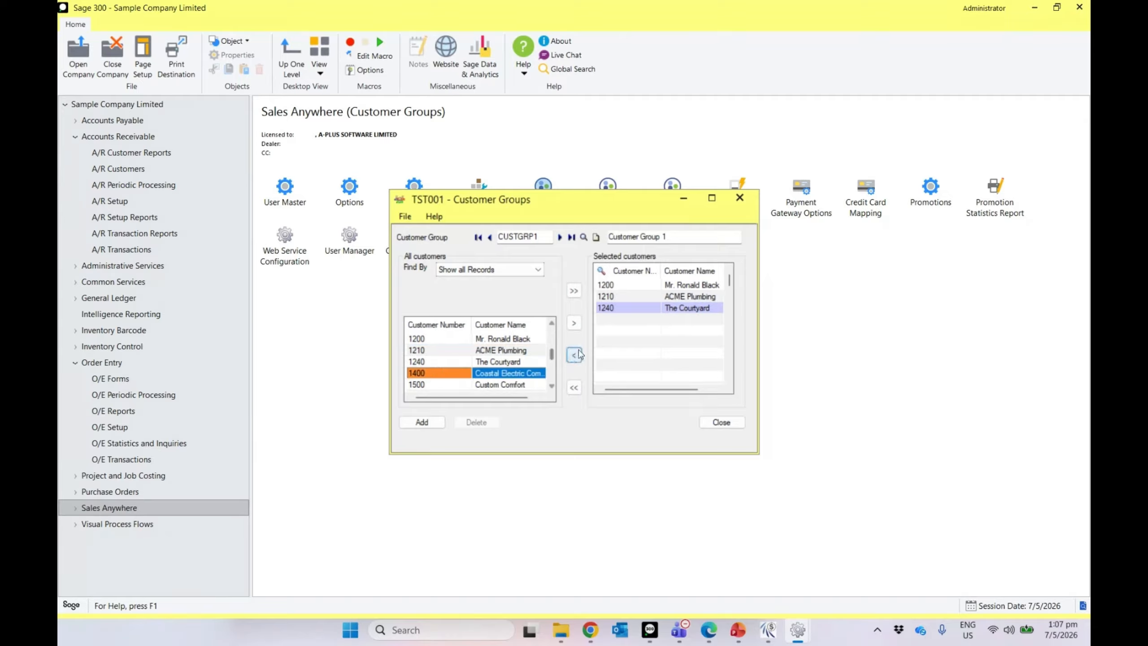
pyautogui.click(575, 323)
pyautogui.click(580, 328)
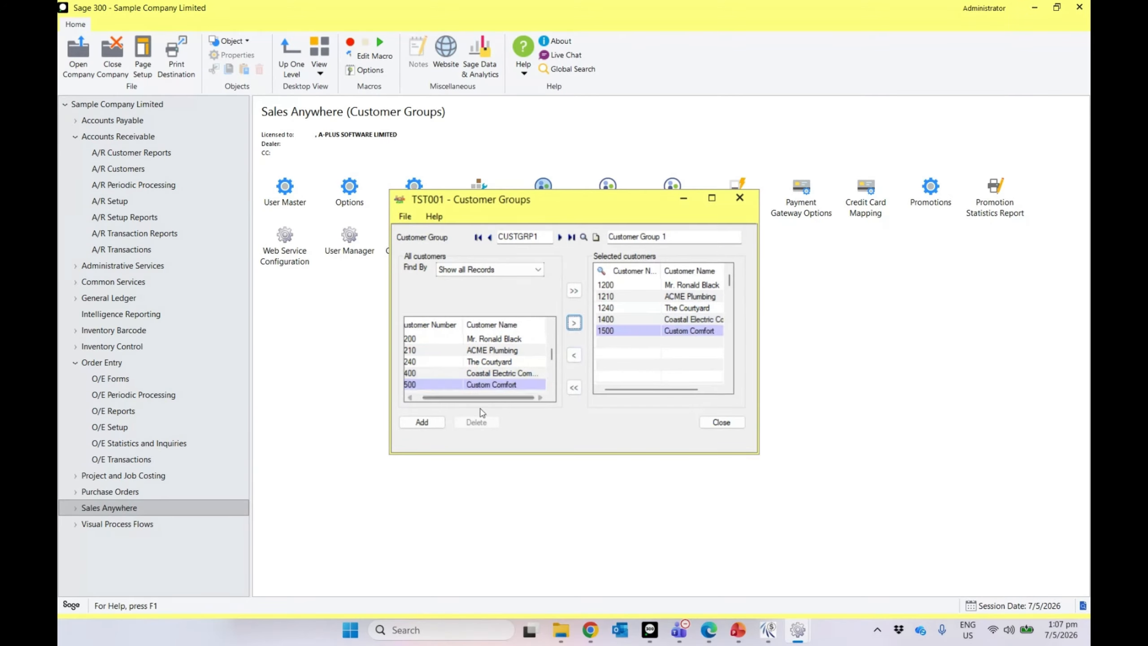
pyautogui.click(422, 422)
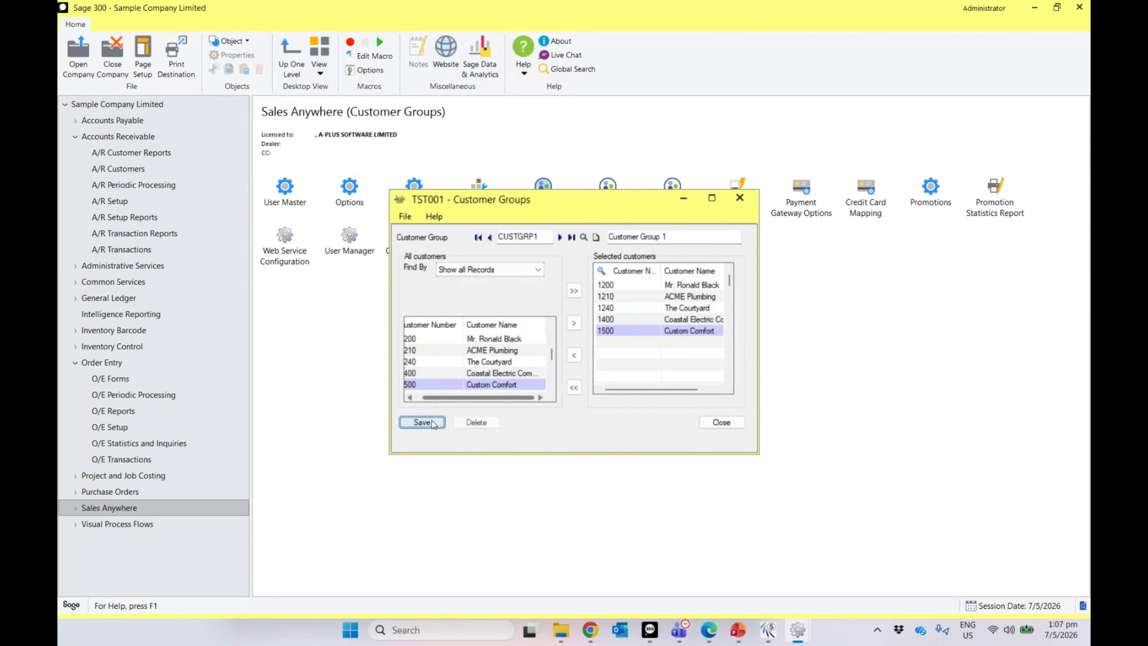
pyautogui.click(722, 422)
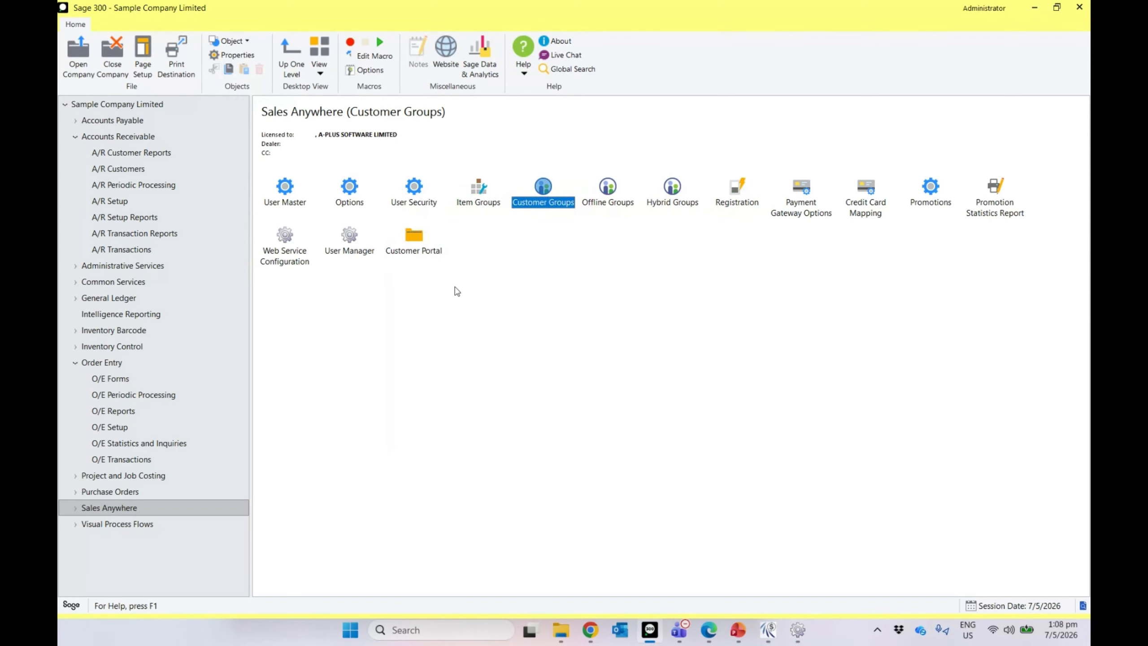
pyautogui.doubleClick(289, 203)
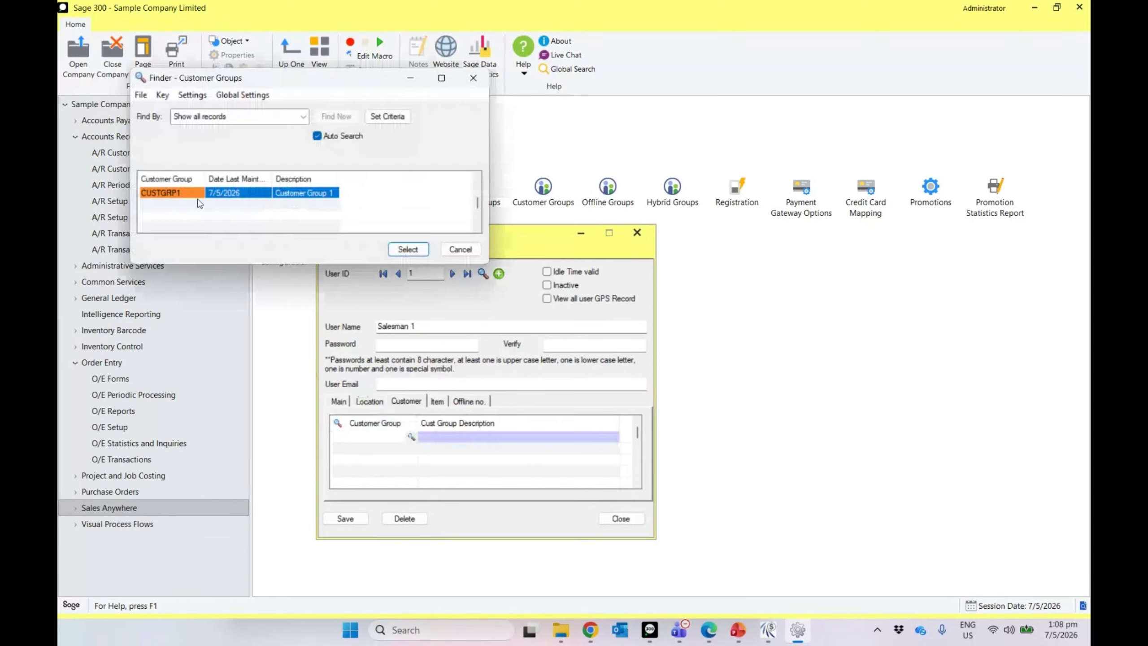
# Step: Assign CUSTGRP1 and ITMGRP1 to user 1, save the record, and switch to SalesAnywhere
pyautogui.doubleClick(201, 195)
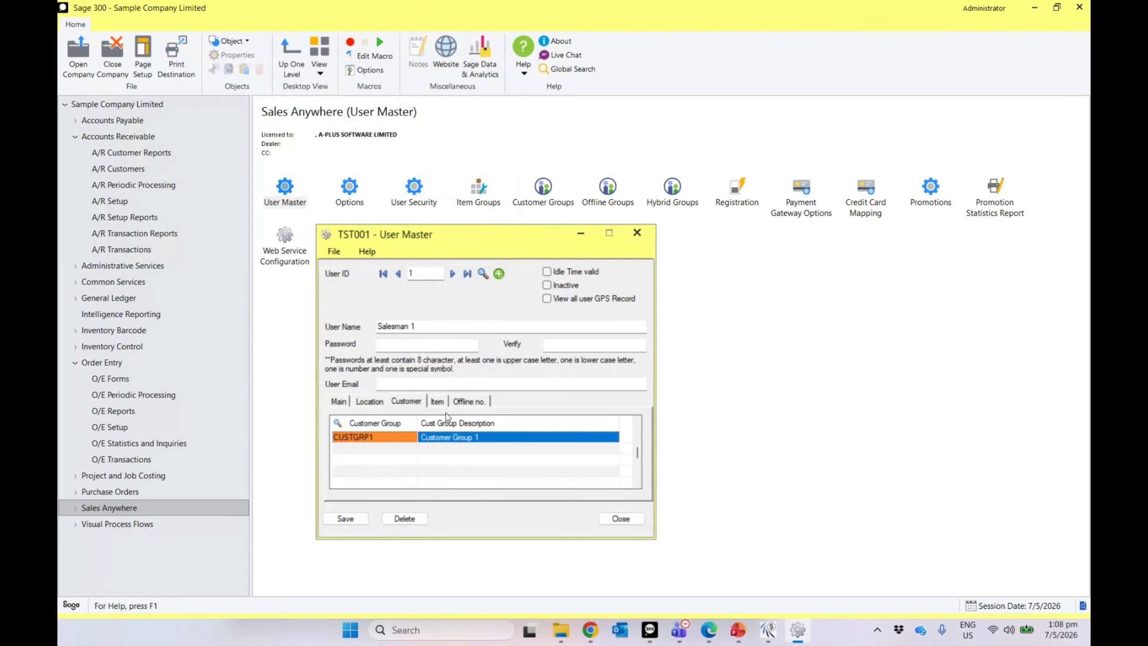
pyautogui.click(437, 401)
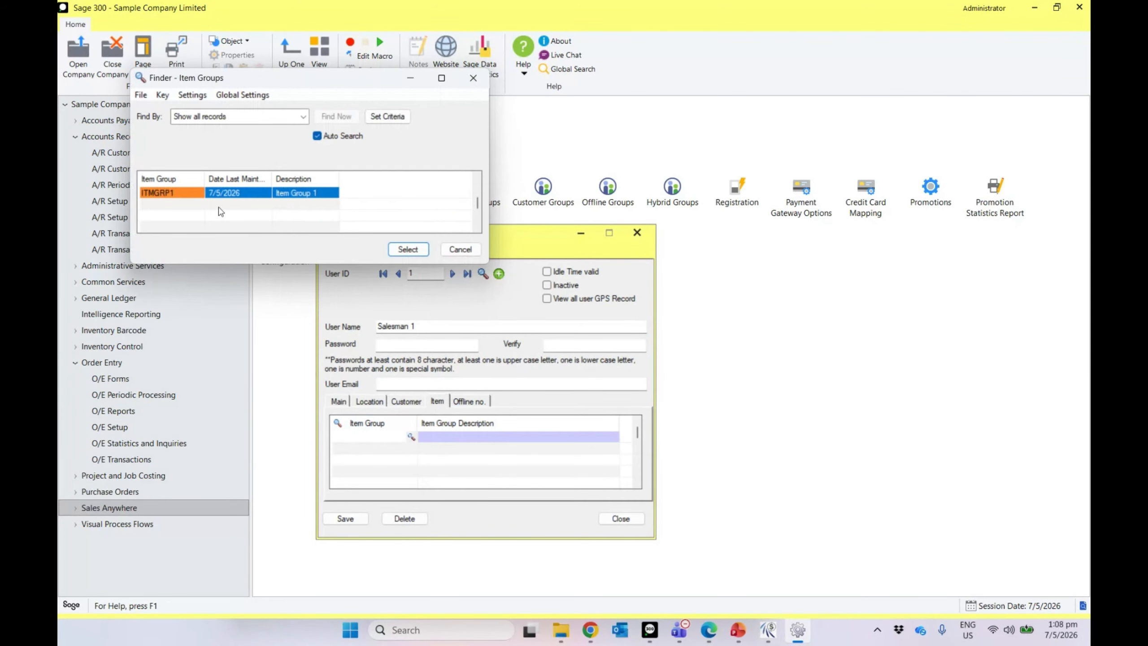
pyautogui.doubleClick(220, 199)
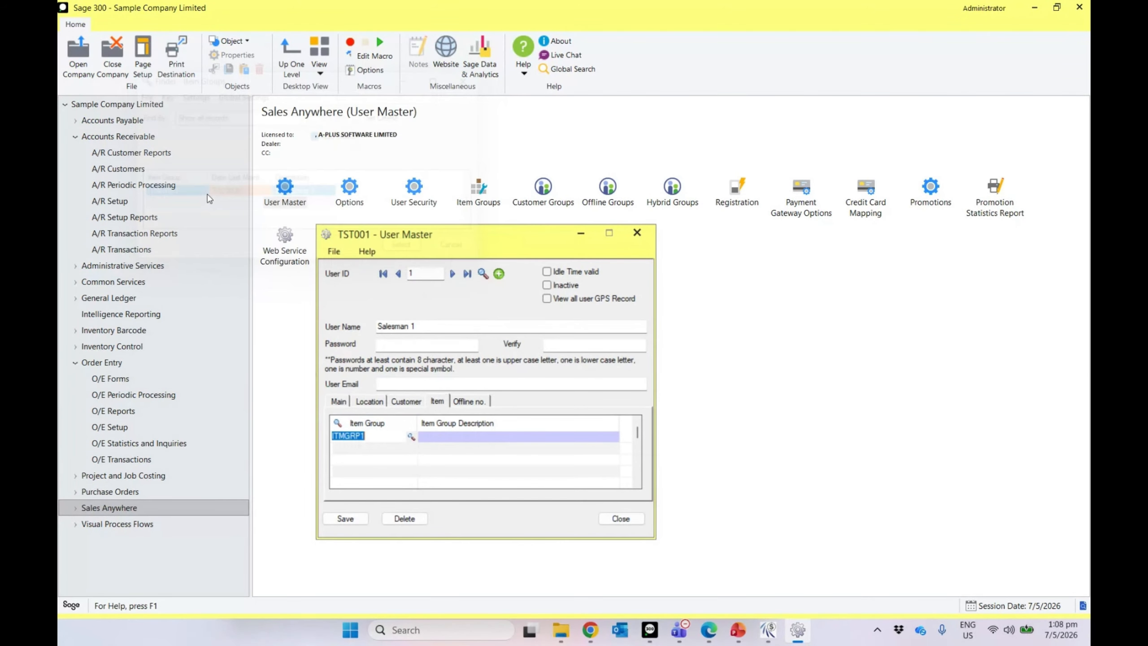
pyautogui.click(354, 518)
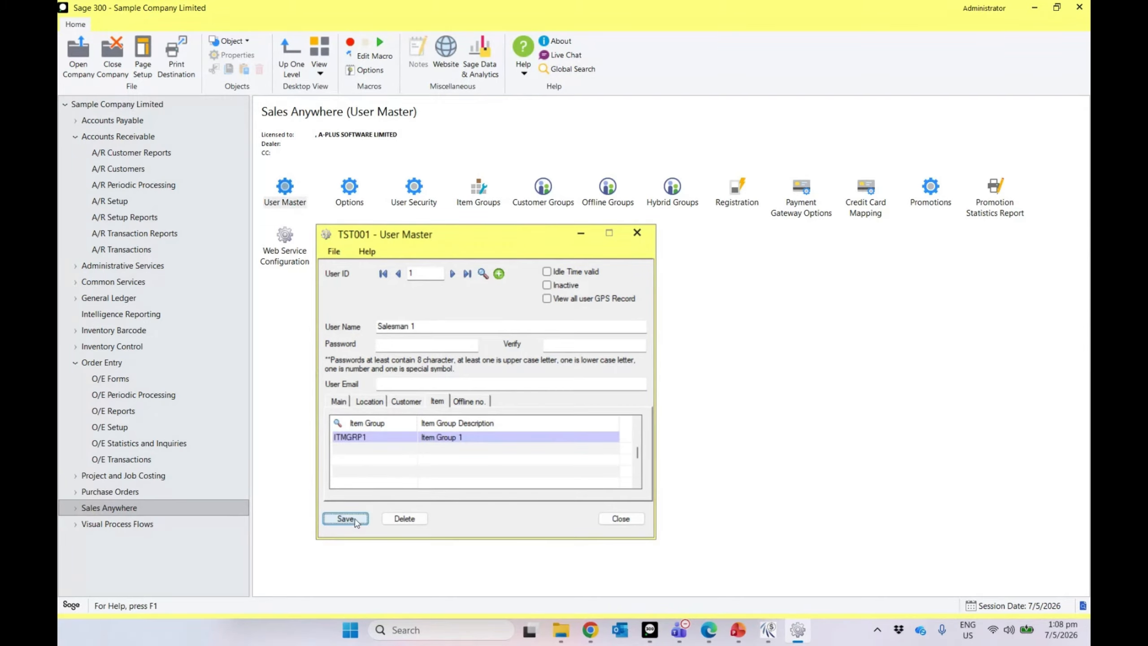
pyautogui.click(406, 401)
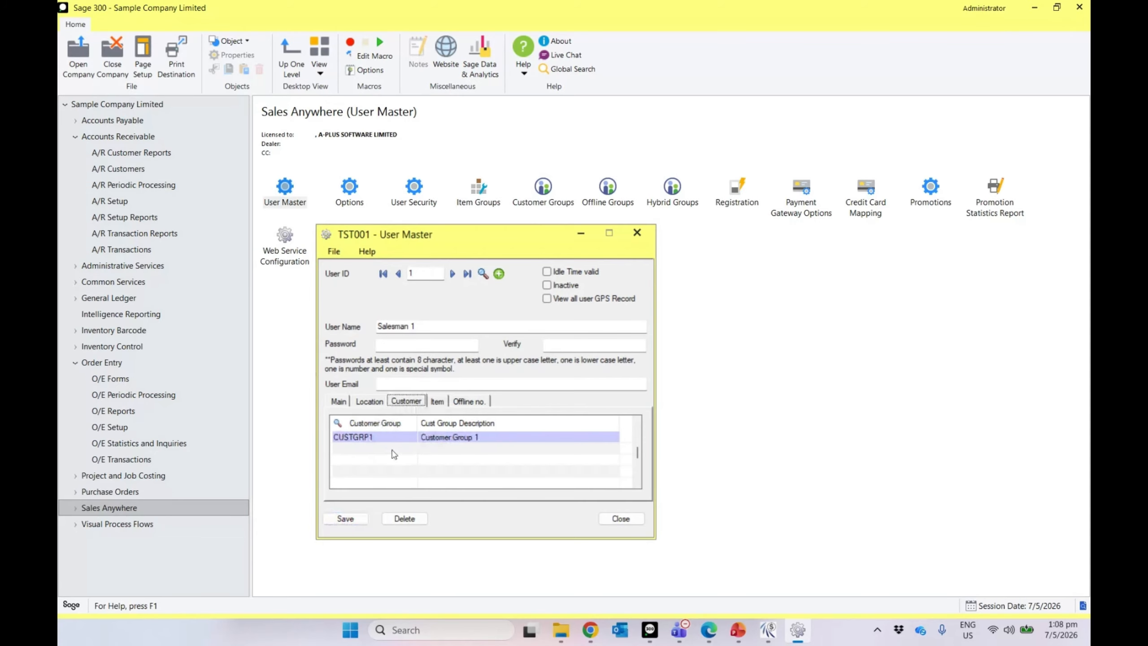
pyautogui.click(379, 405)
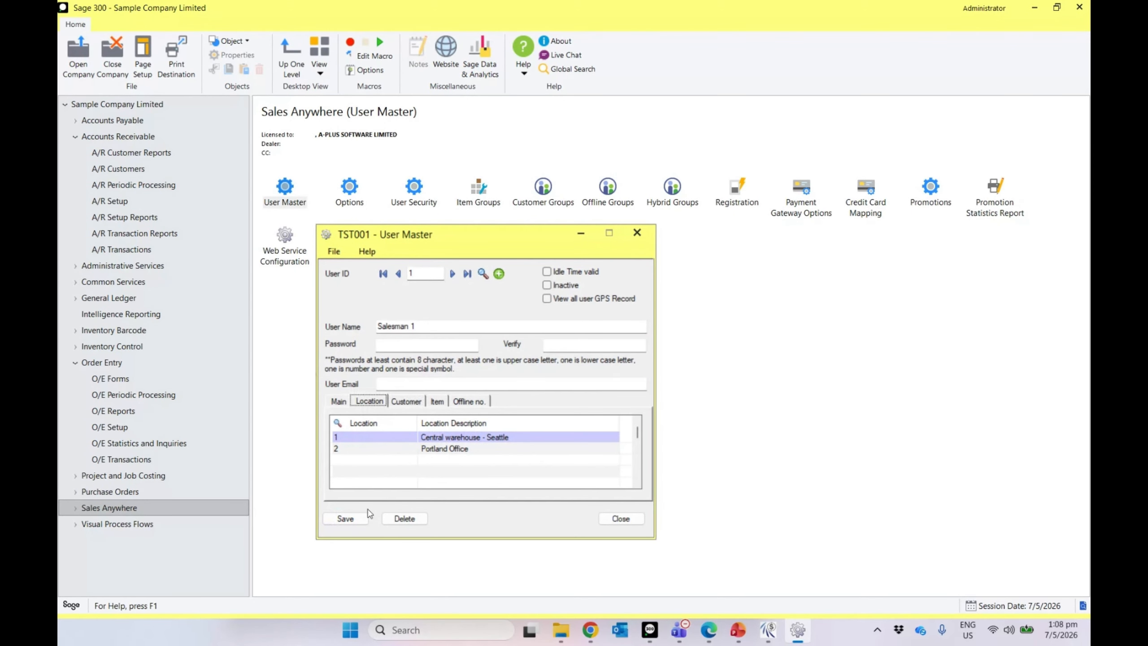
pyautogui.click(360, 520)
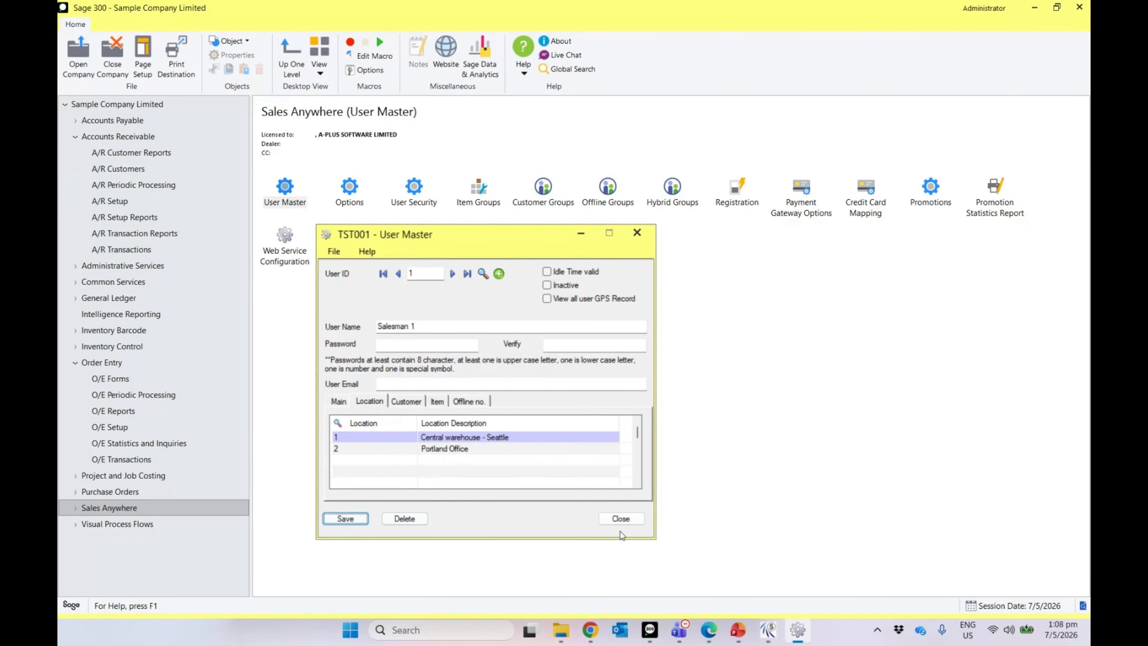
pyautogui.click(779, 635)
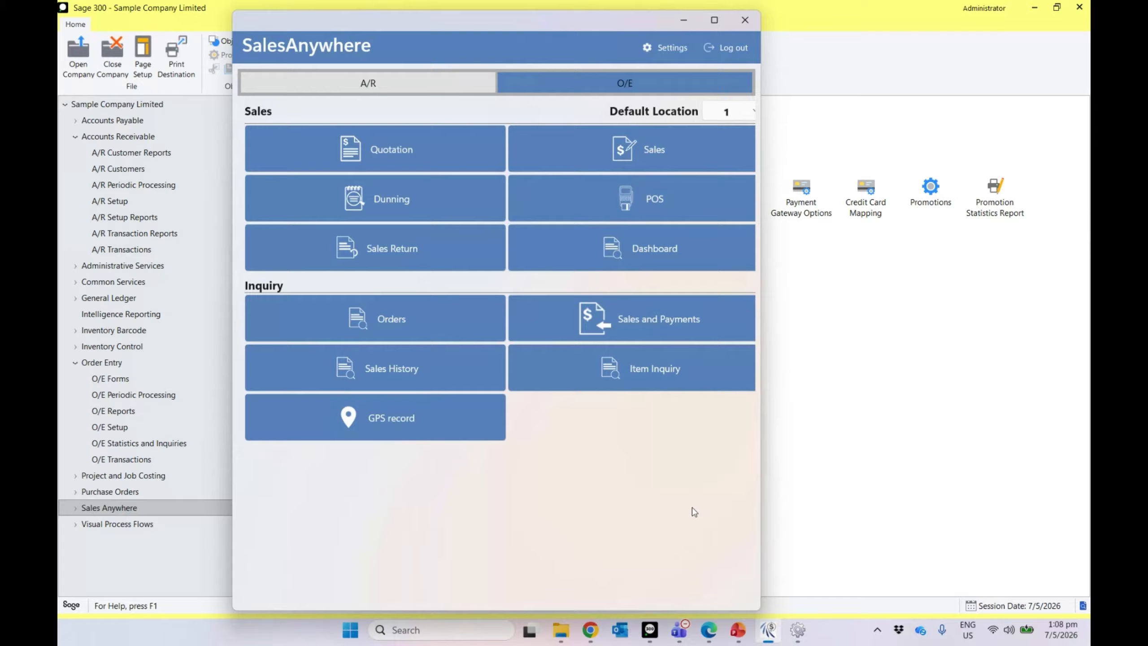
# Step: Log out of SalesAnywhere and sign back in as user 1 with the account password
pyautogui.click(718, 46)
pyautogui.click(471, 343)
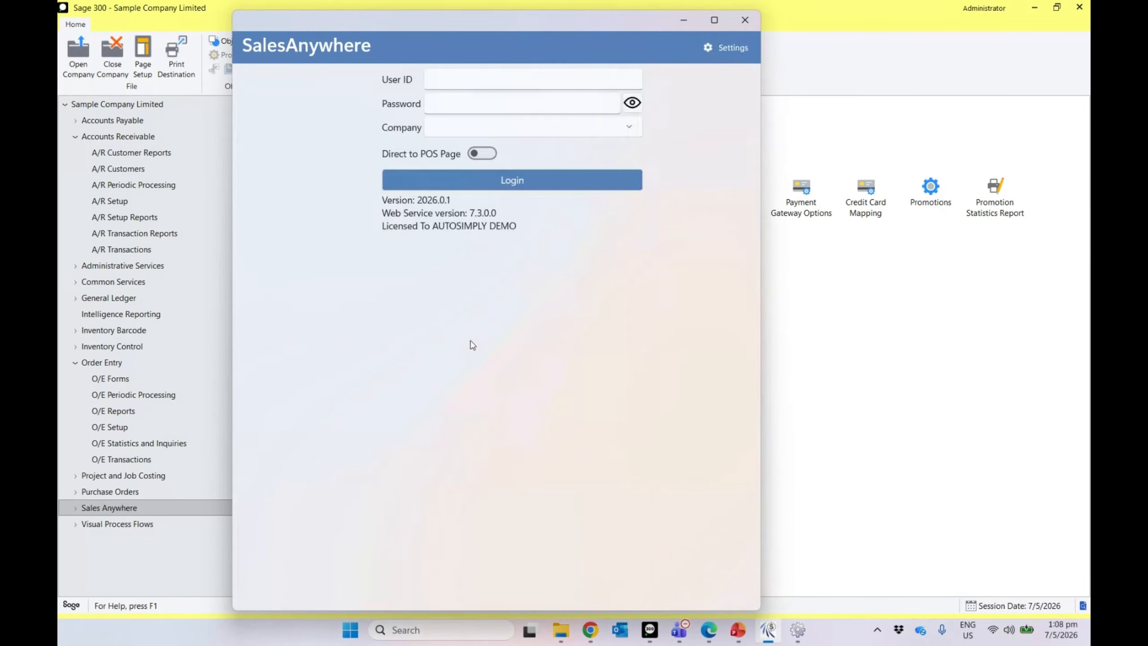
pyautogui.click(428, 86)
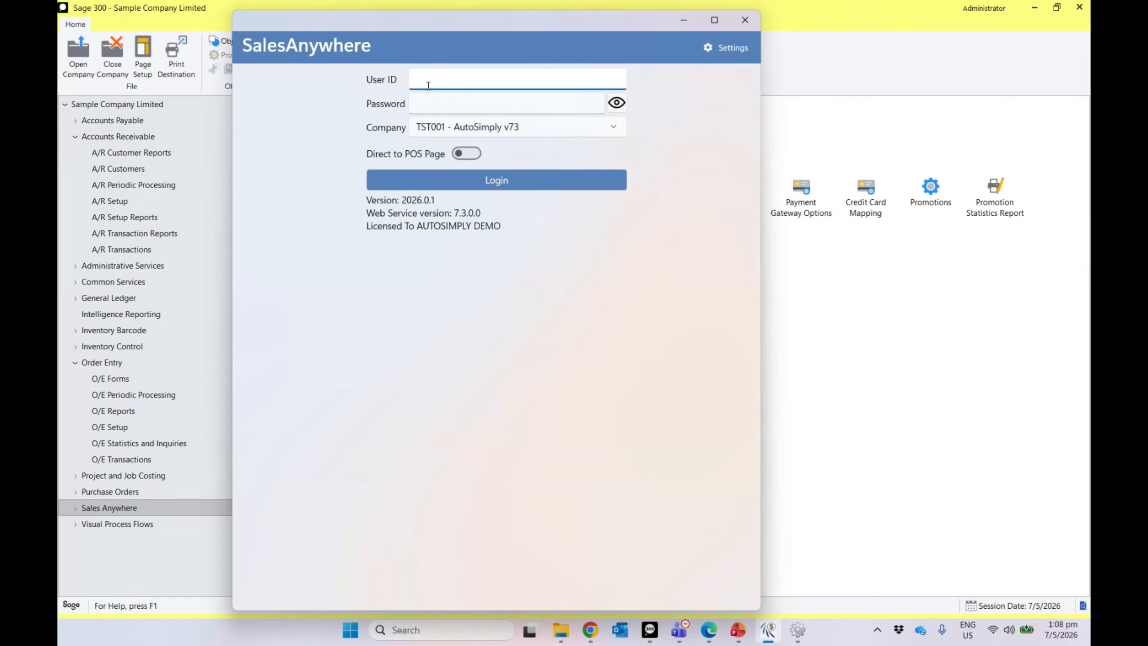
pyautogui.write('1')
pyautogui.click(437, 102)
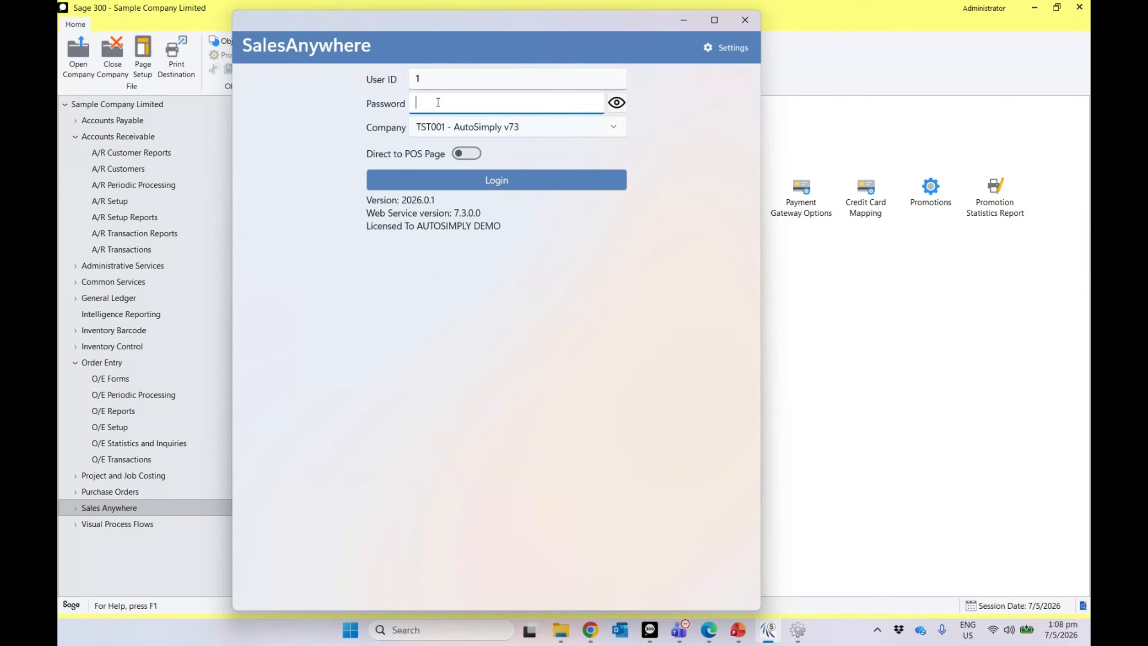
pyautogui.write('•••••••••')
pyautogui.click(447, 187)
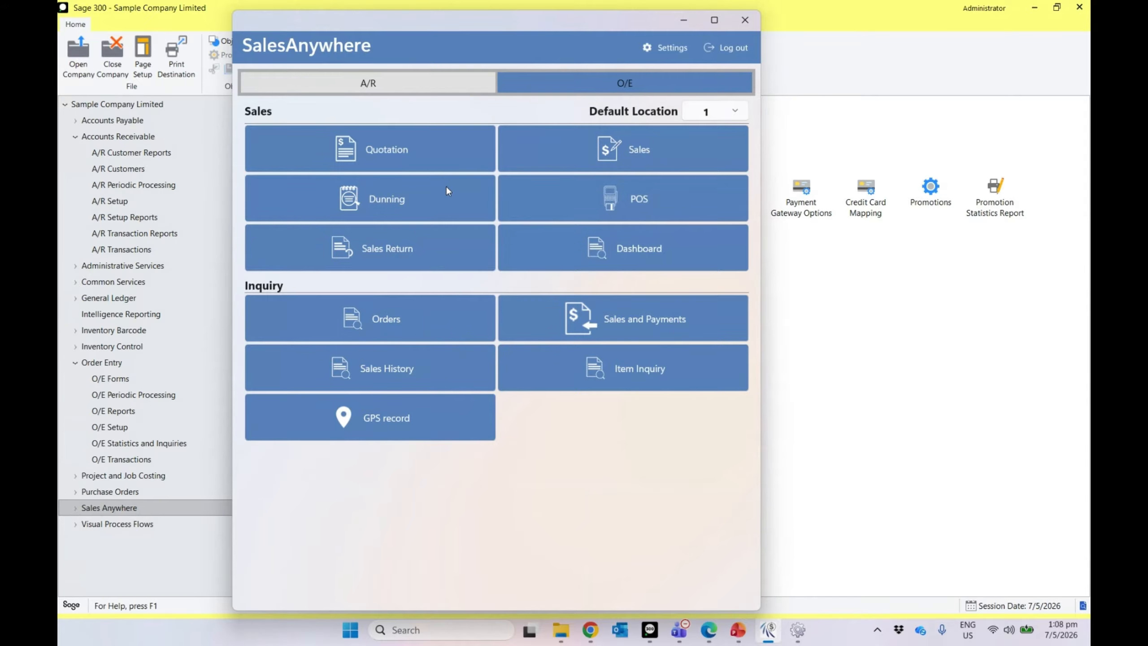
# Step: Keep location 1 as the default location and start a new sale
pyautogui.click(708, 122)
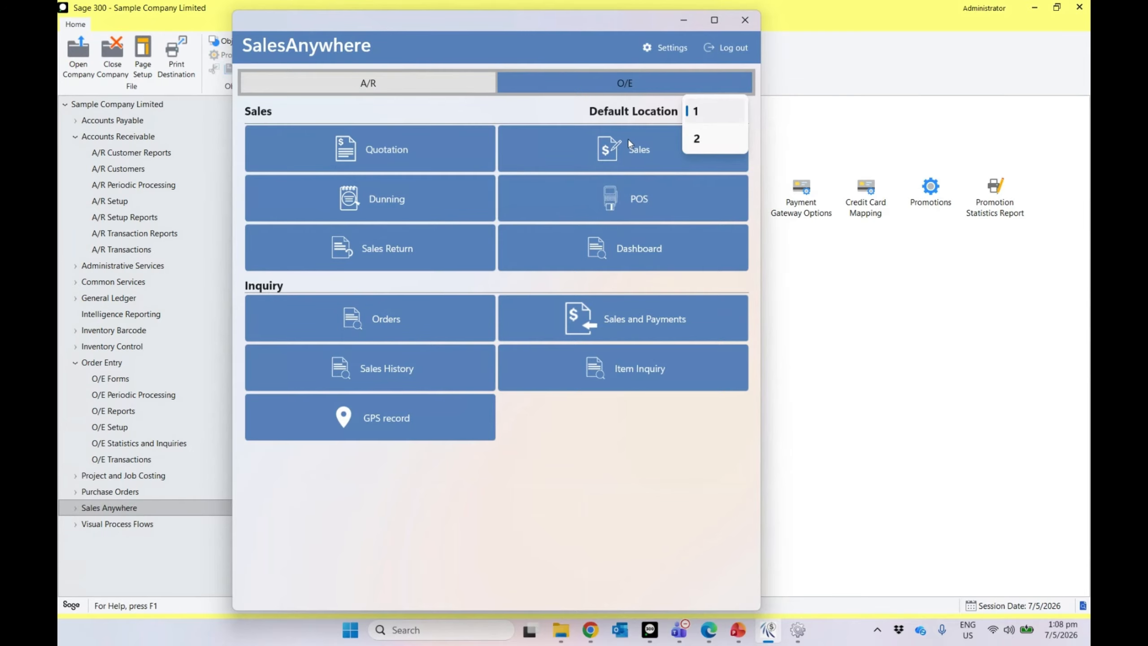
pyautogui.click(569, 127)
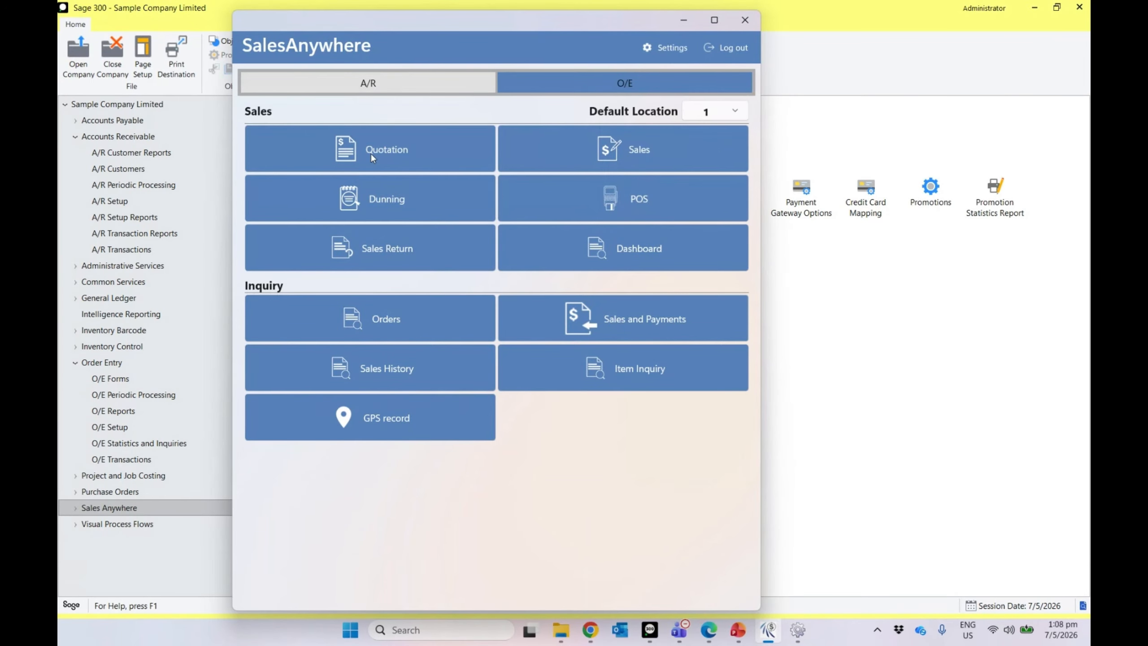
pyautogui.click(597, 153)
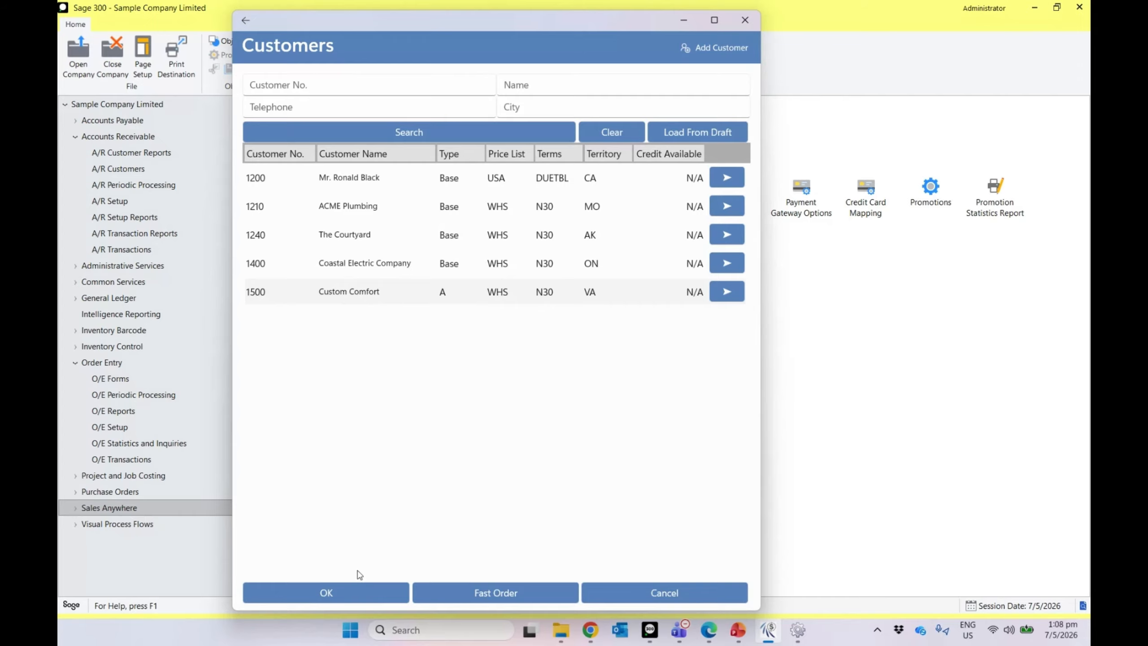
# Step: Choose Custom Comfort and add one Desk Lamp, Desk Light Bundle and Desk Note Book
pyautogui.click(350, 593)
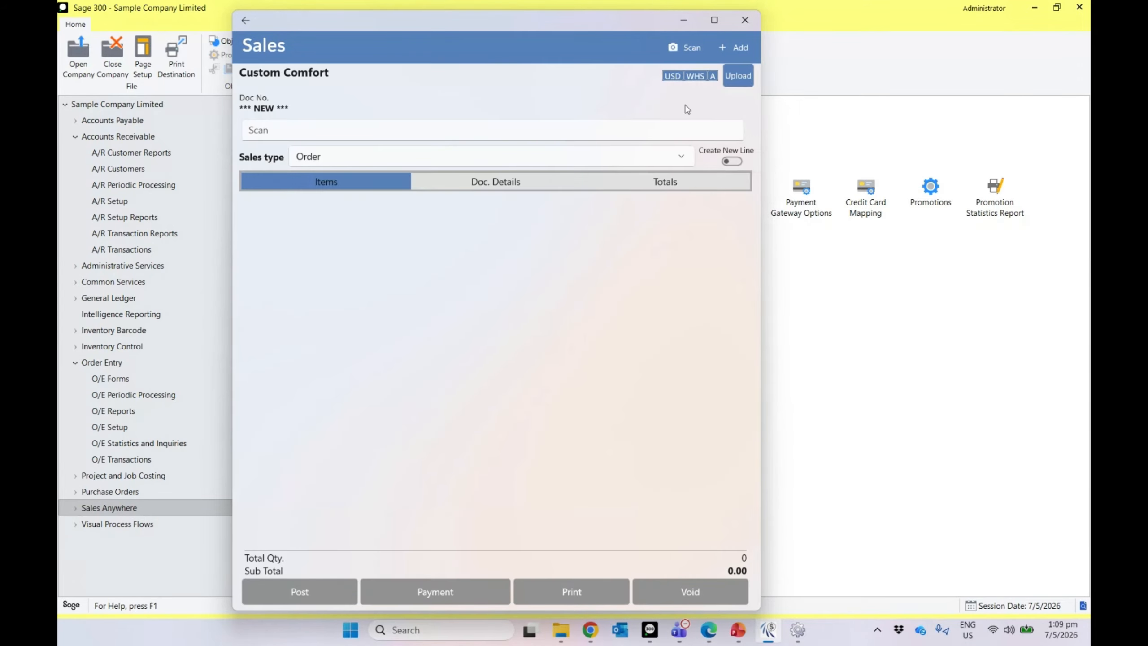
pyautogui.click(736, 49)
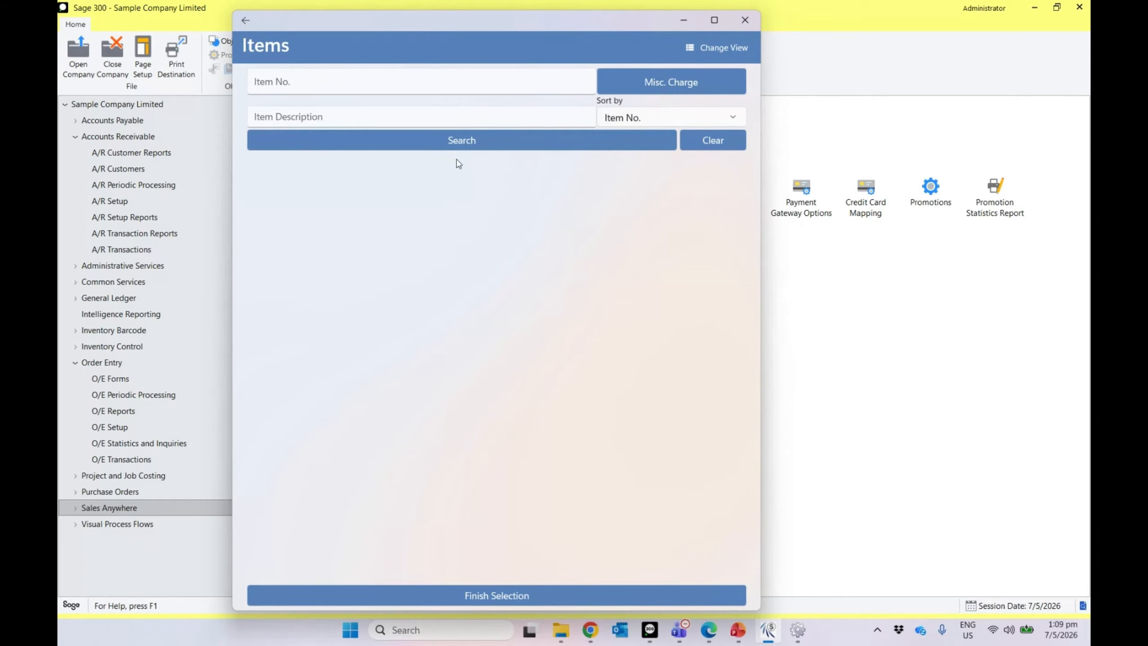
pyautogui.click(460, 143)
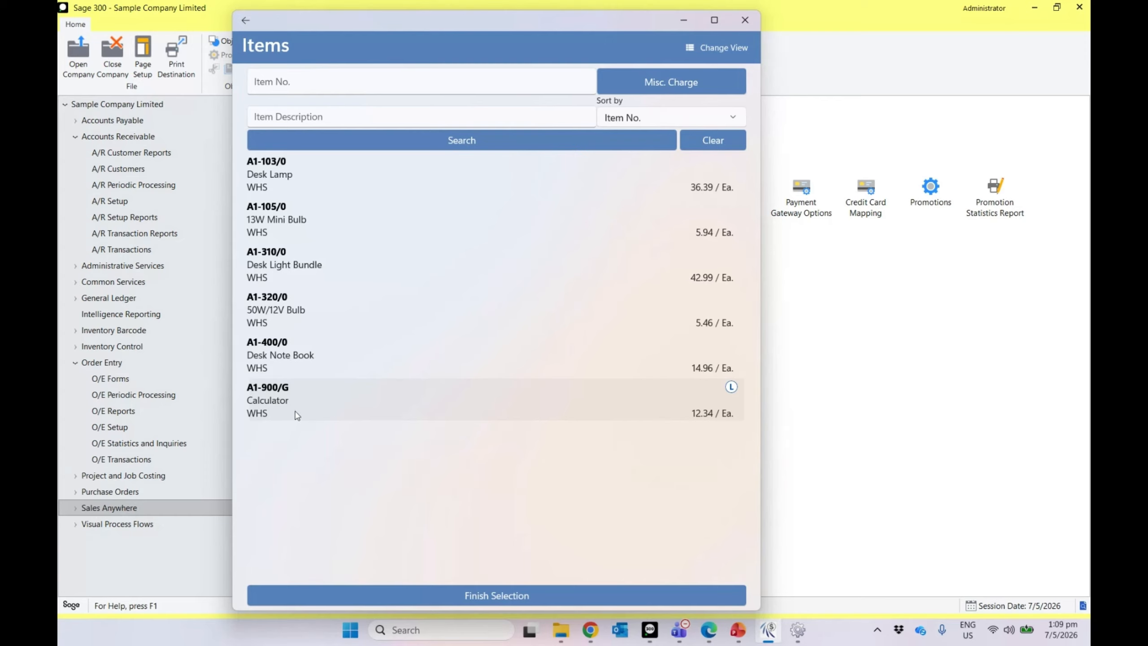
pyautogui.click(291, 168)
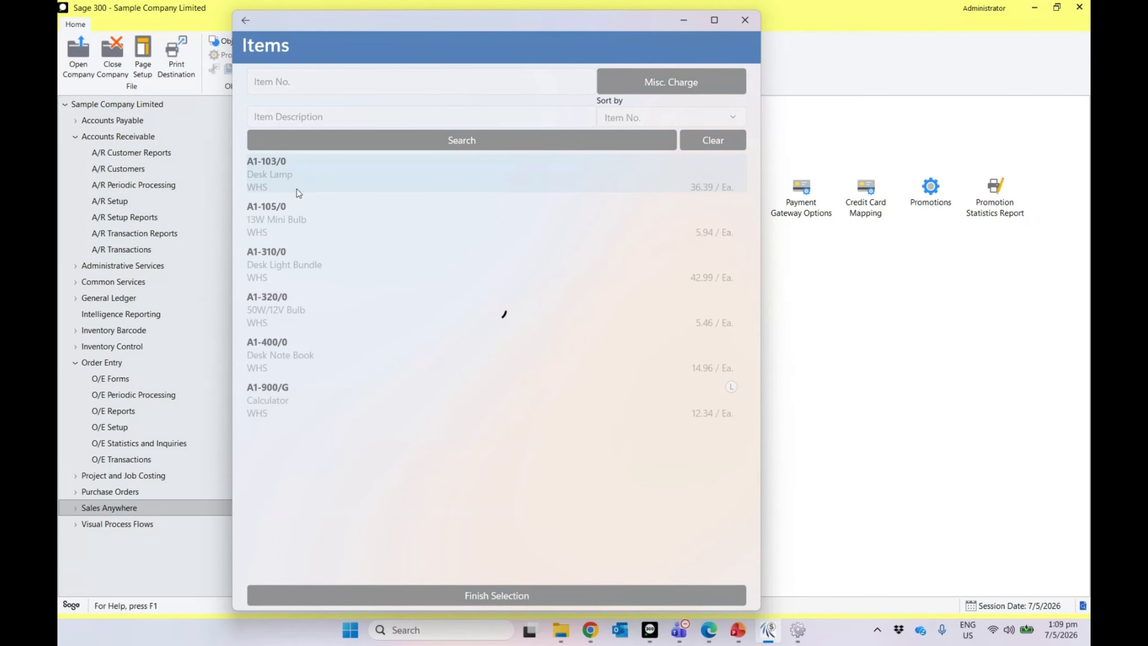
pyautogui.click(299, 267)
pyautogui.click(298, 352)
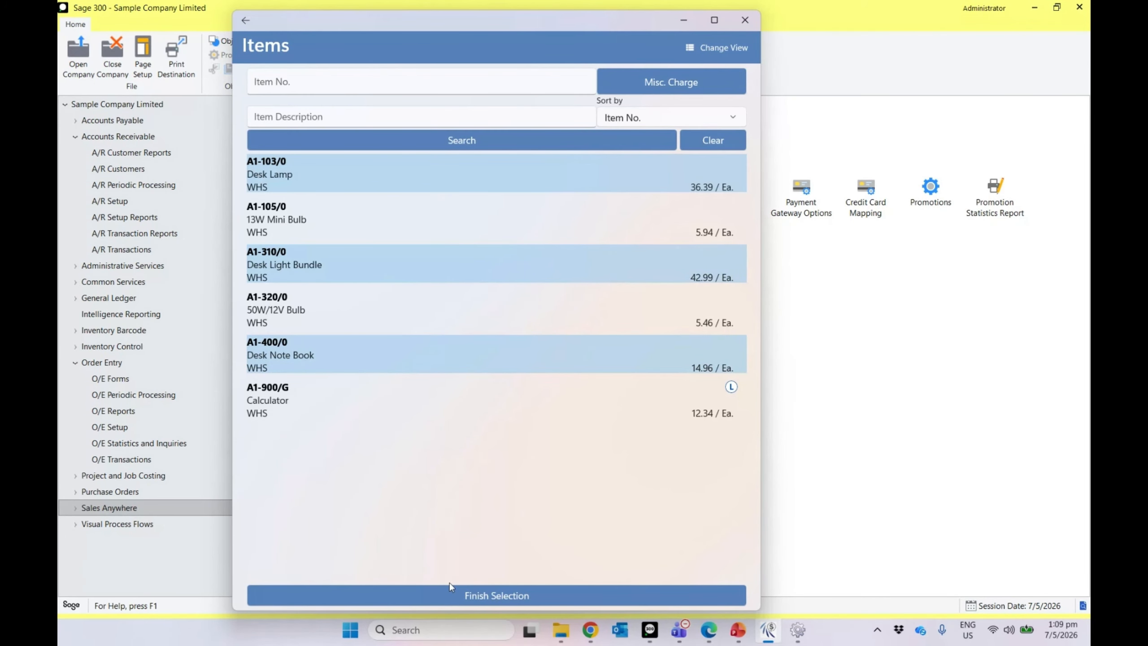
pyautogui.click(447, 597)
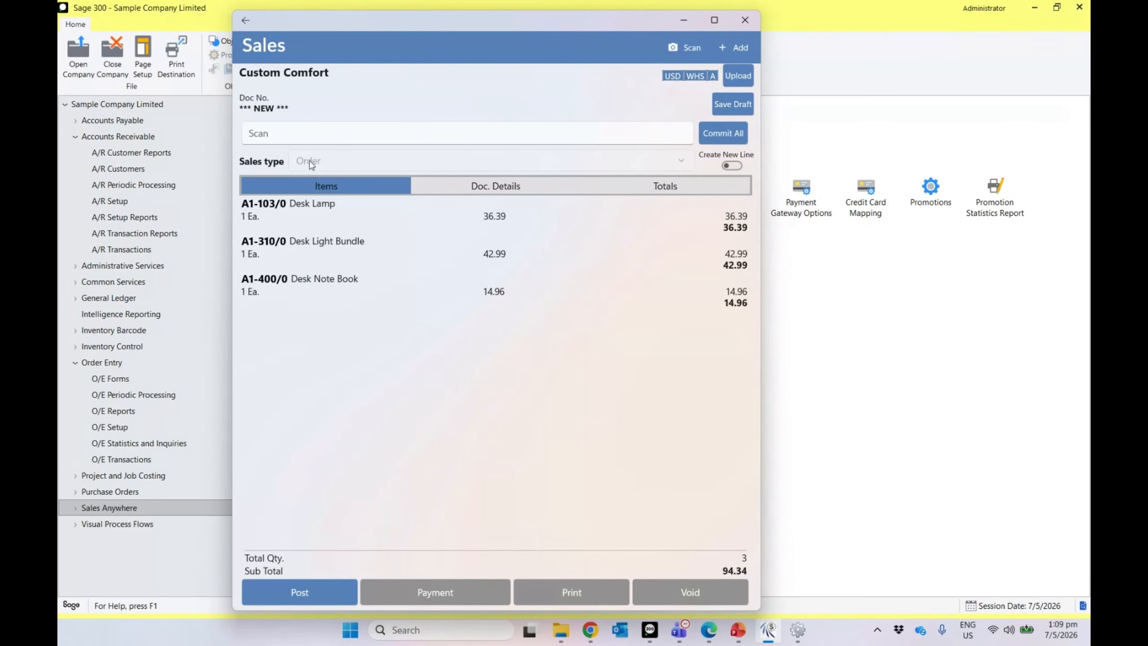
# Step: Review the order's document details and totals, then post the Custom Comfort order
pyautogui.click(496, 185)
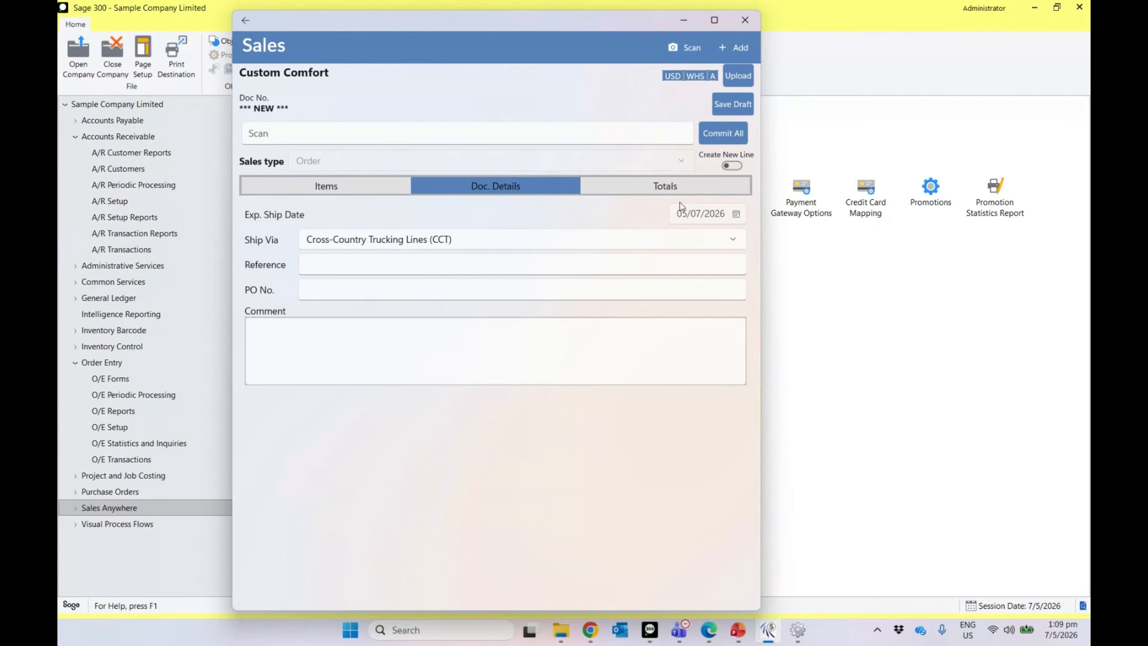
pyautogui.click(678, 185)
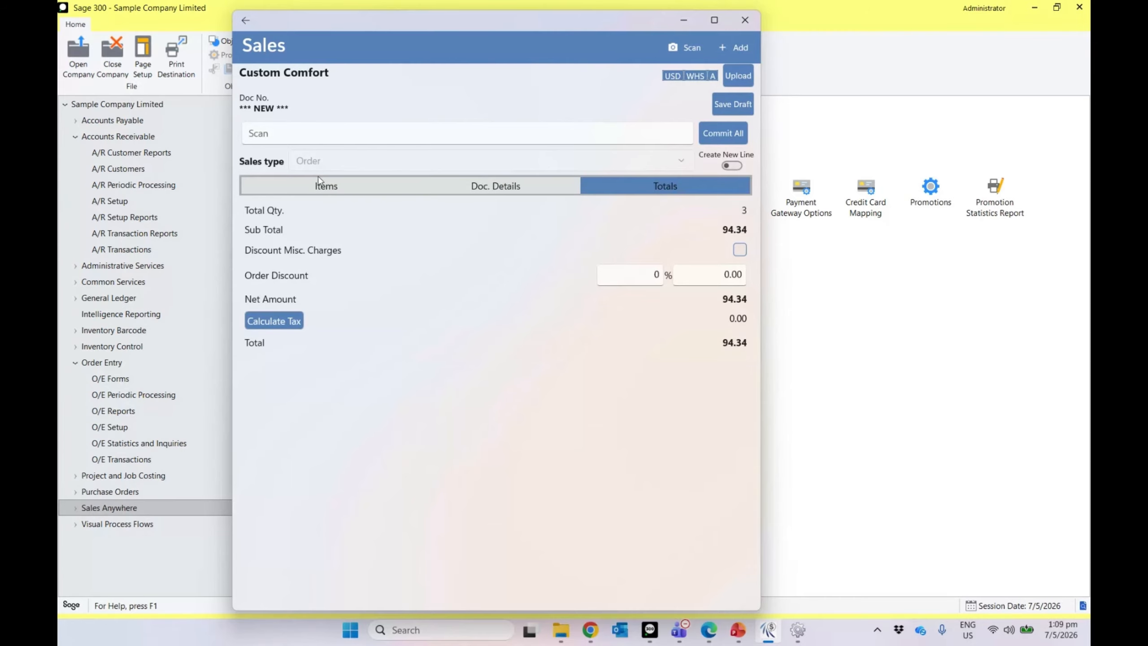
pyautogui.click(295, 182)
pyautogui.click(300, 592)
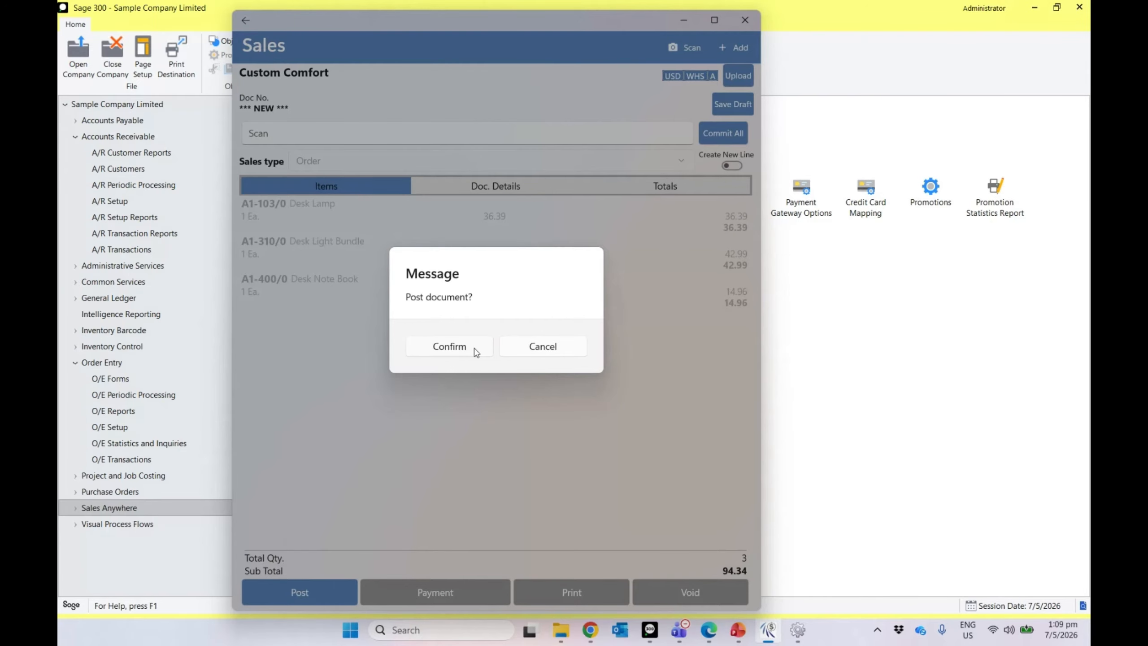
pyautogui.click(475, 351)
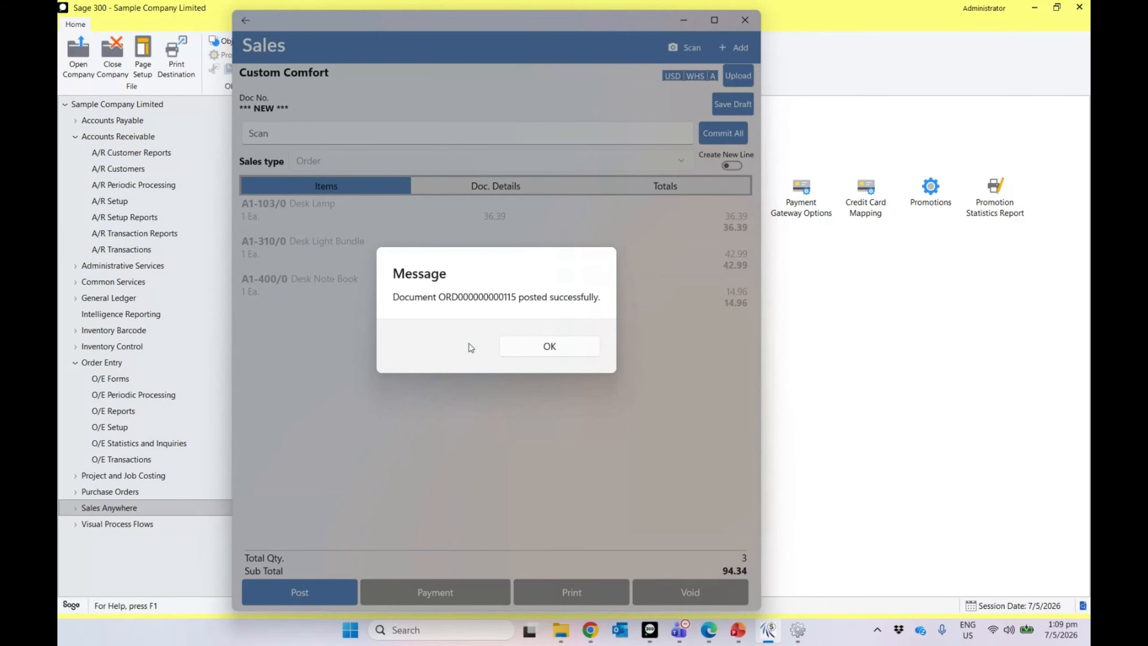
pyautogui.click(523, 346)
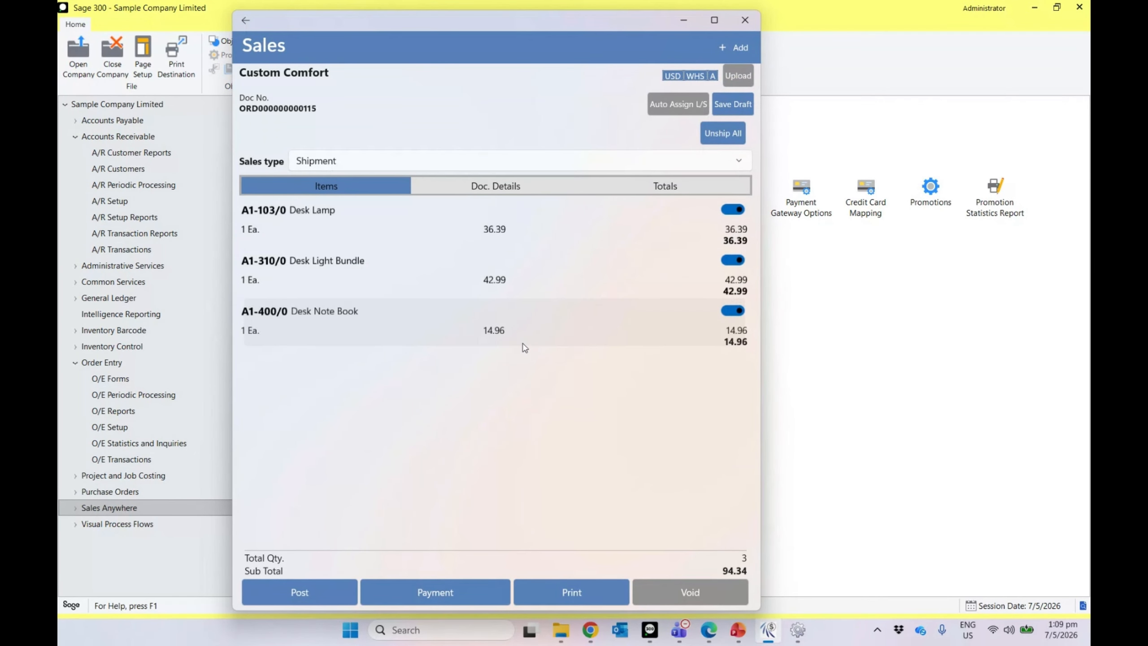
# Step: Exit the follow-up shipment without posting and start another new sale
pyautogui.click(538, 166)
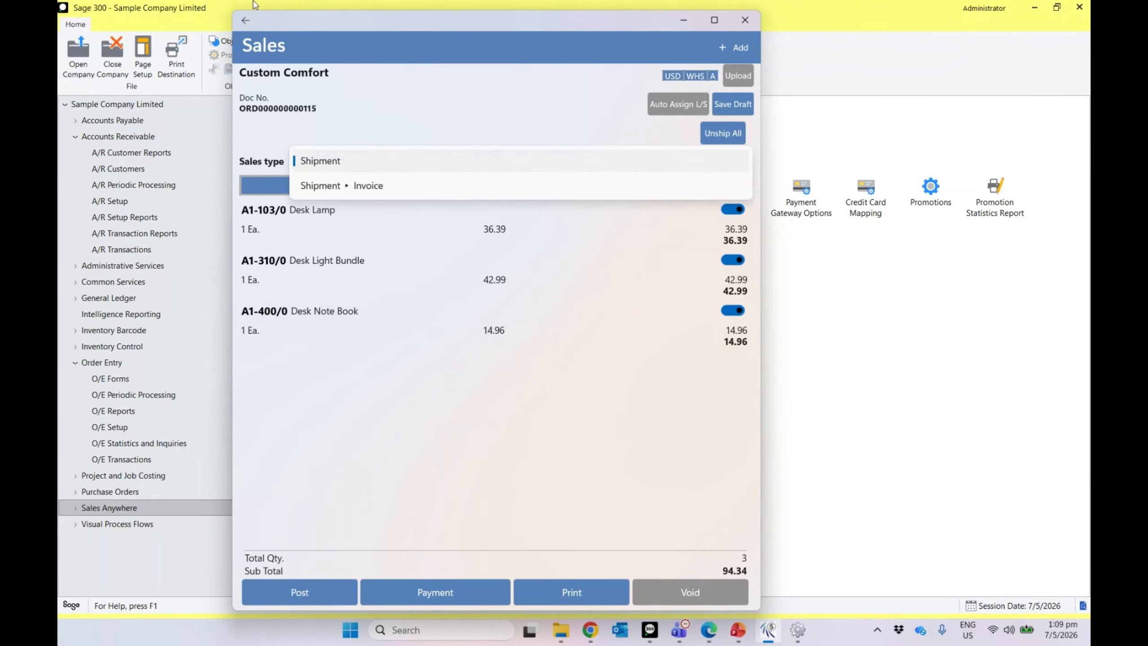
pyautogui.click(245, 20)
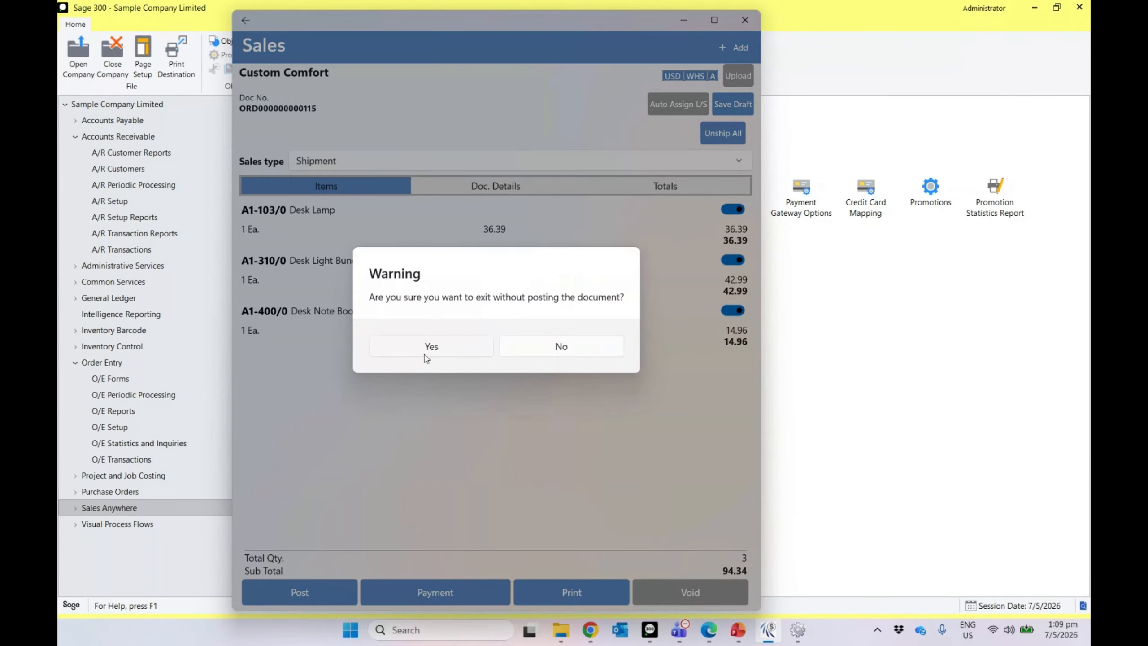
pyautogui.click(426, 353)
pyautogui.click(637, 154)
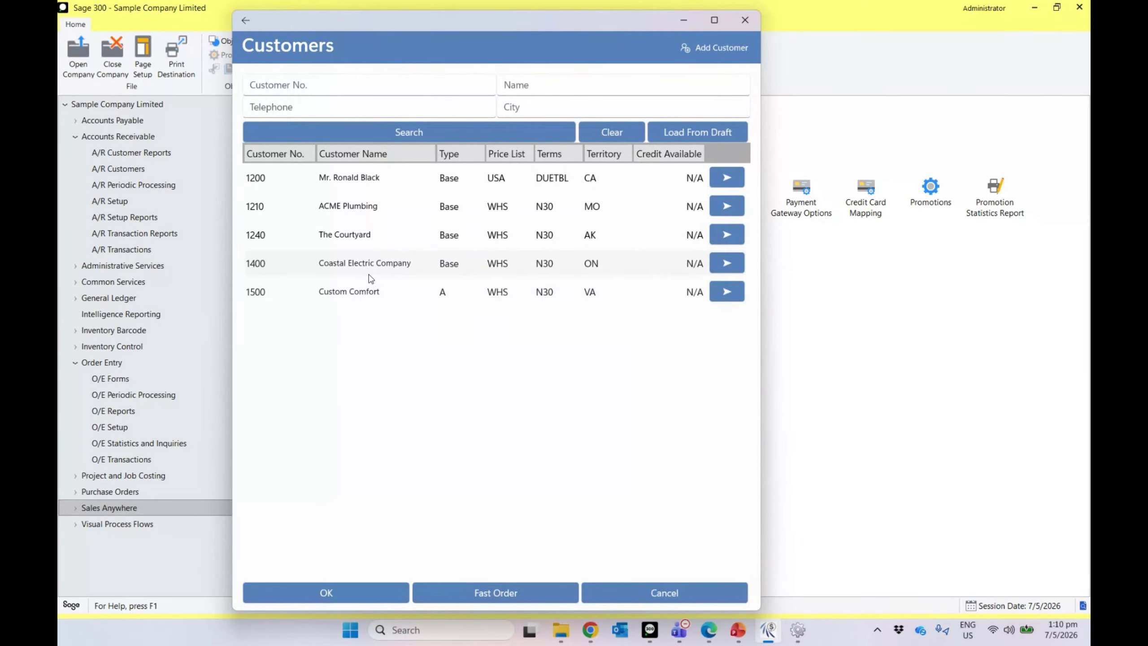
# Step: Open an Order for Coastal Electric Company, then open the User Master record in Sage 300
pyautogui.click(372, 289)
pyautogui.click(384, 596)
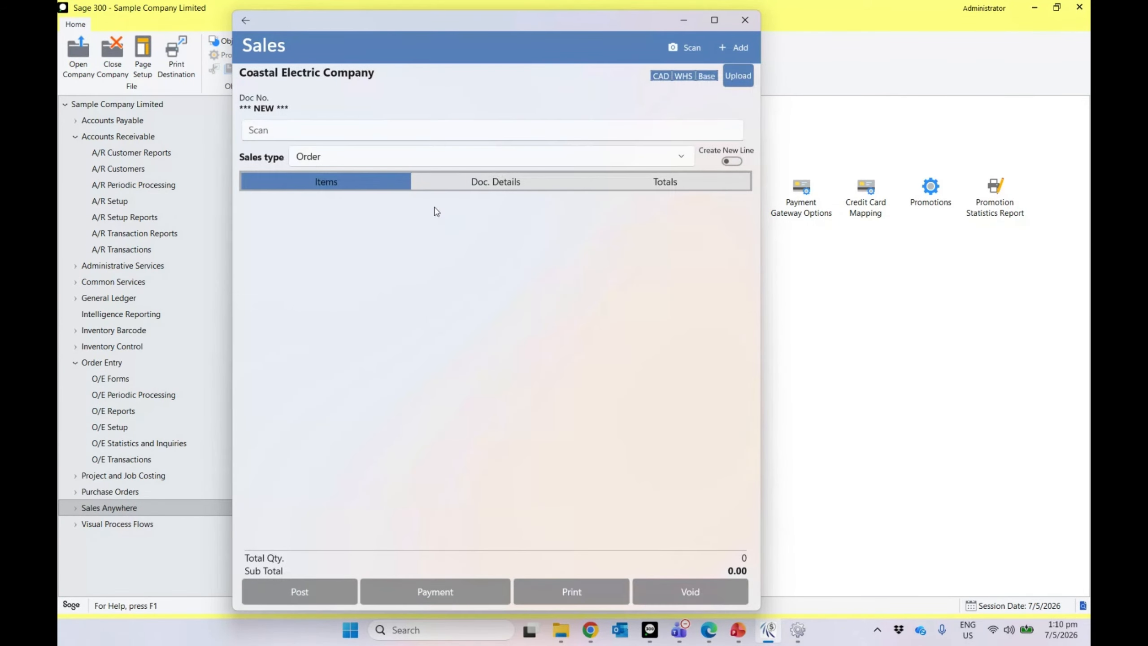
pyautogui.click(431, 157)
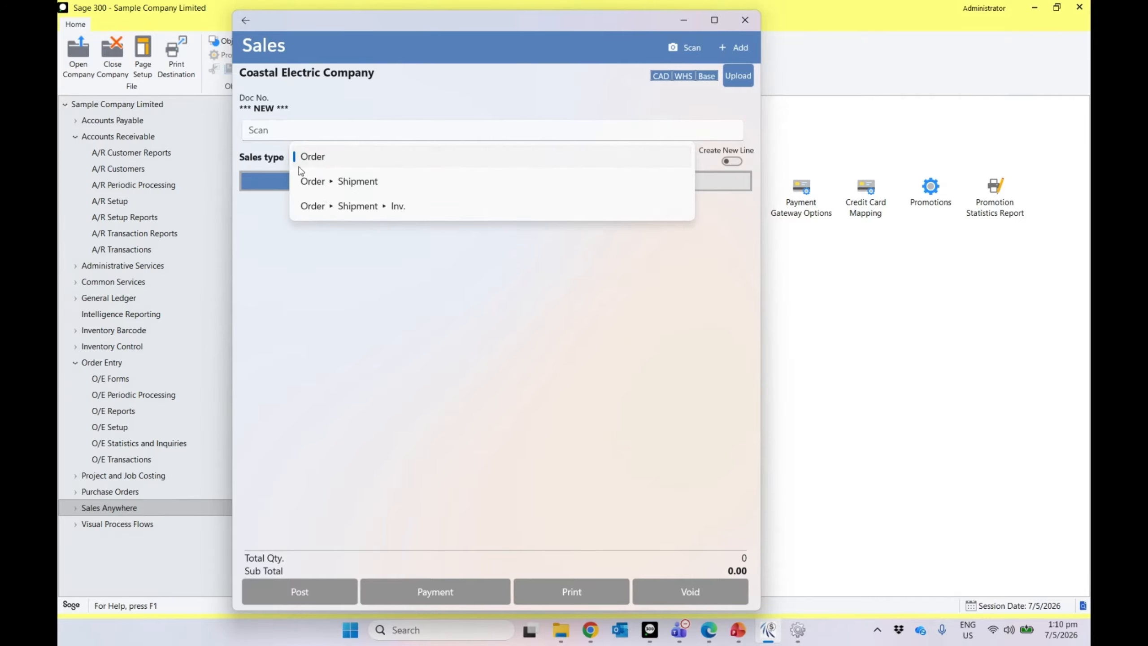
pyautogui.click(400, 235)
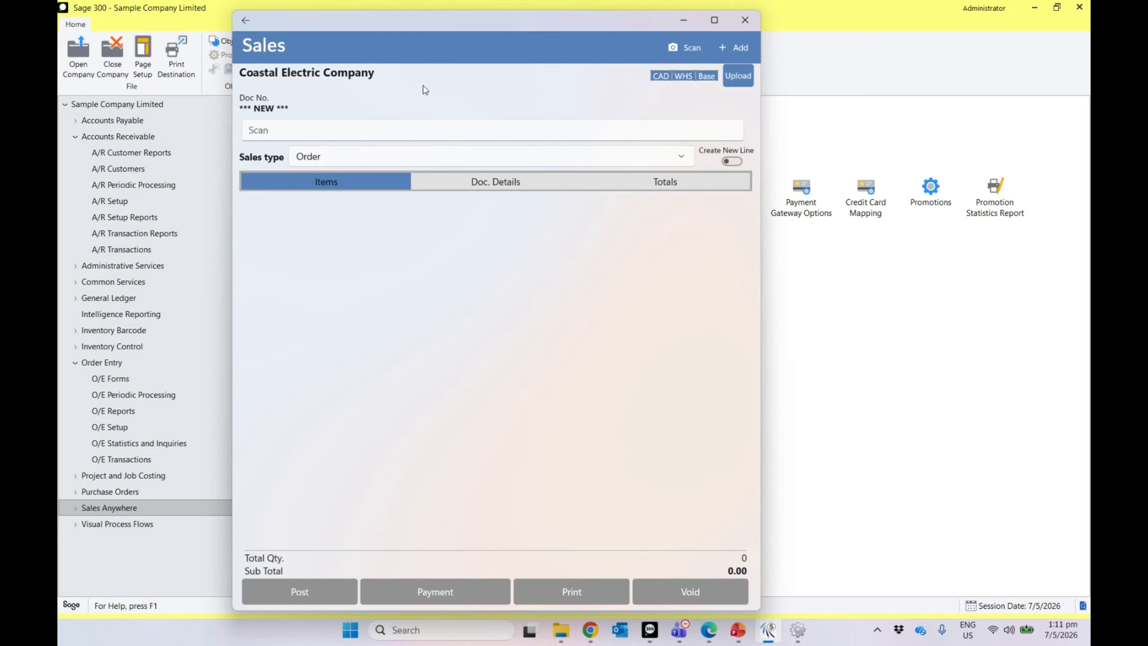
pyautogui.click(875, 380)
pyautogui.doubleClick(303, 208)
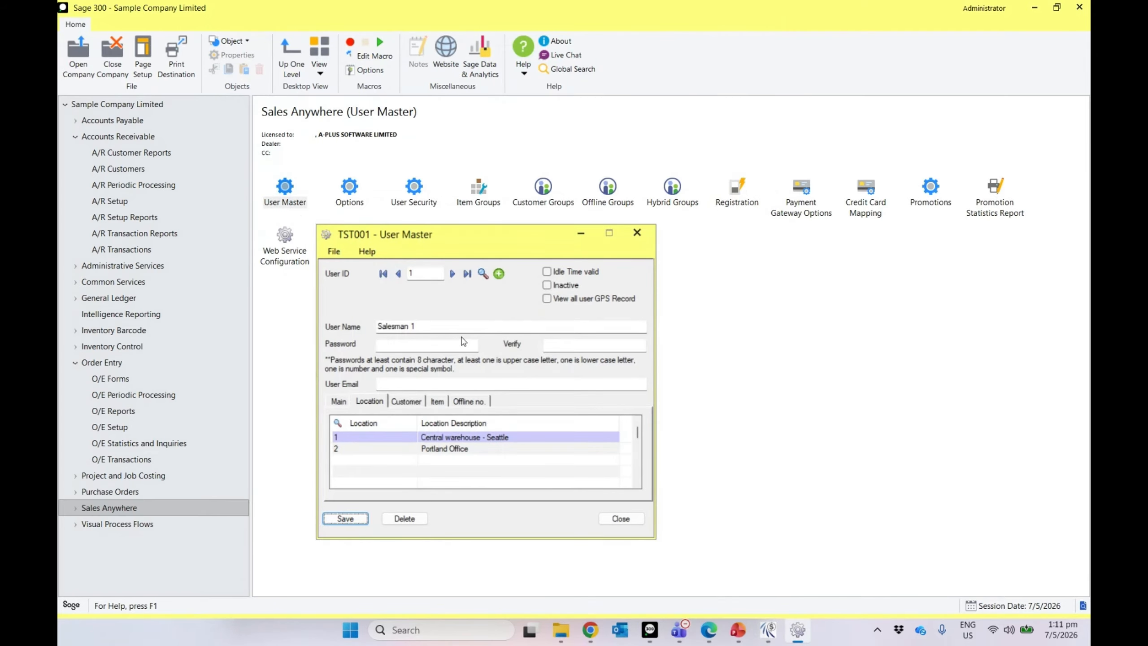
# Step: Check the offline numbering, close User Master after the save error, and open SalesAnywhere Options
pyautogui.click(466, 400)
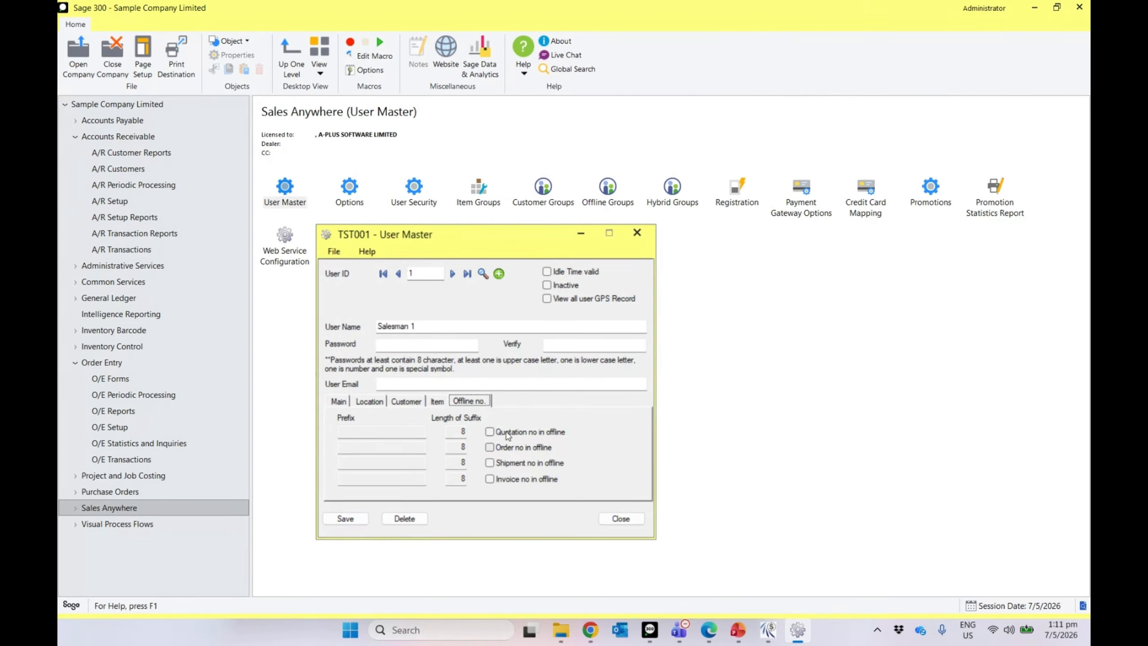
pyautogui.click(368, 523)
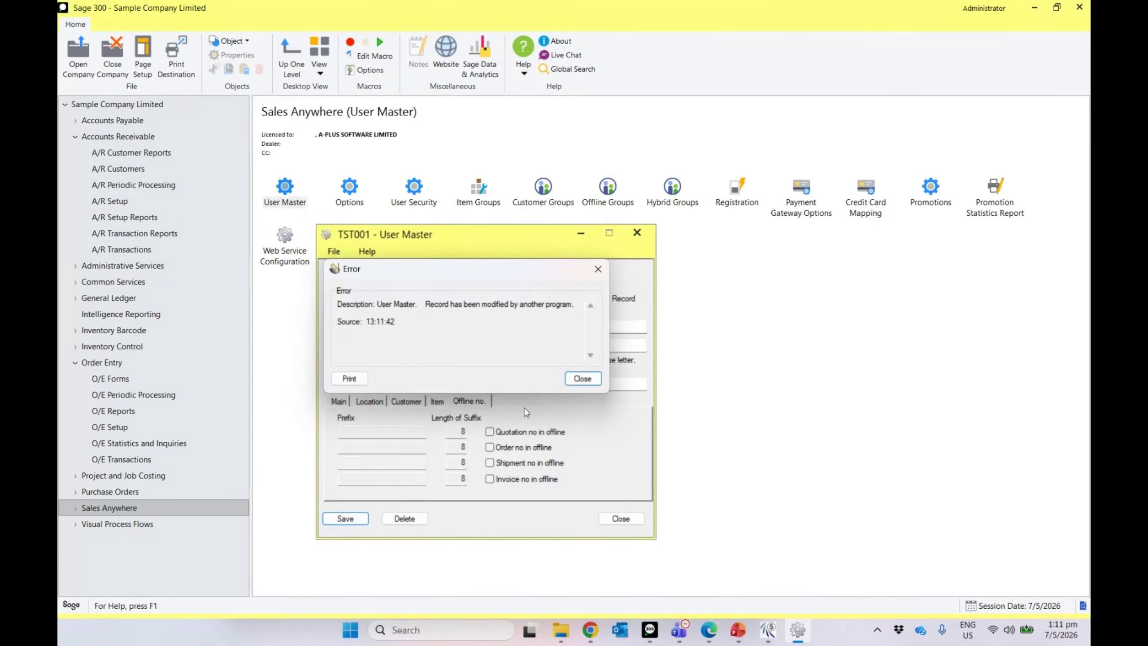
pyautogui.click(582, 379)
pyautogui.click(622, 519)
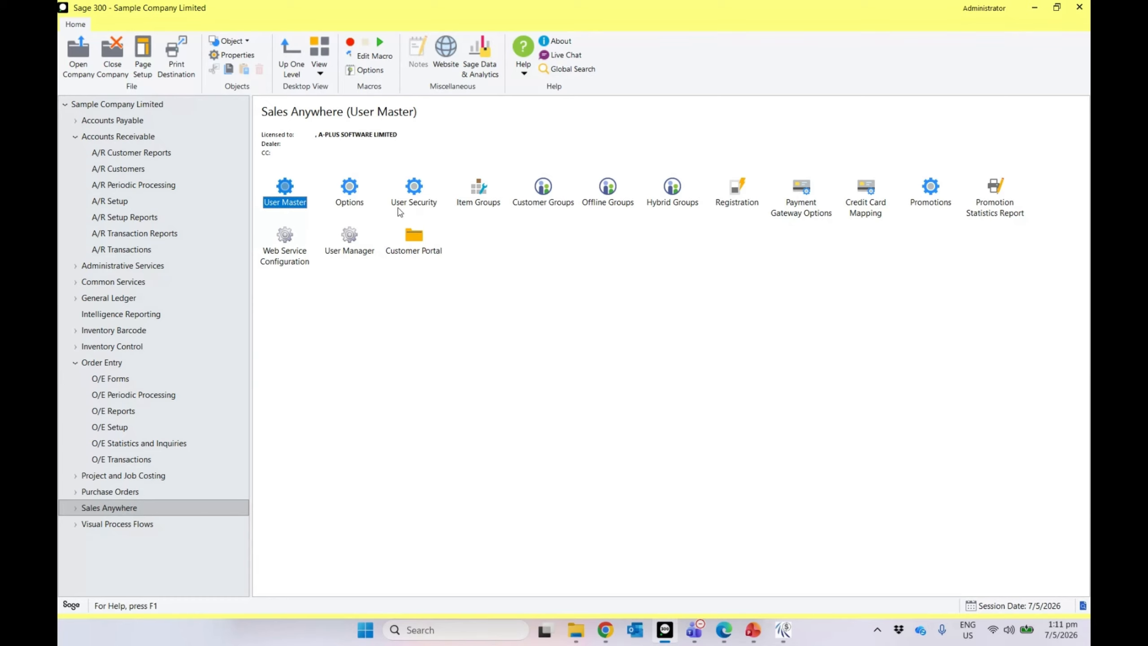
pyautogui.click(348, 203)
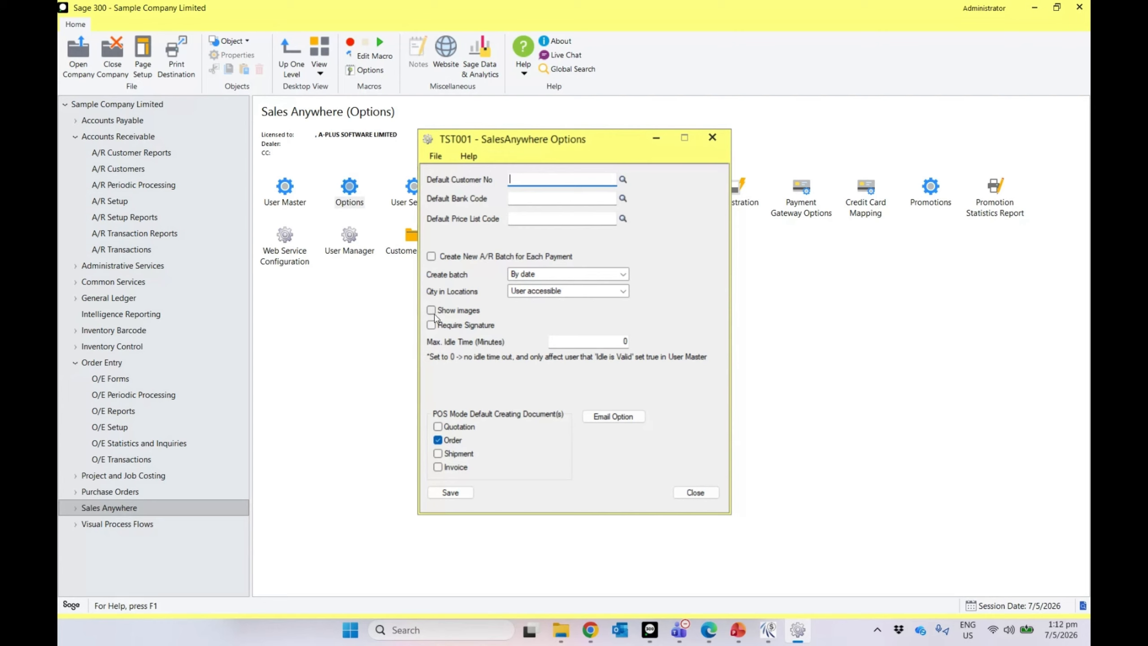
# Step: Turn on Show images using folder C:\Sage\SharedData\ItemImages and save the SalesAnywhere options
pyautogui.click(431, 310)
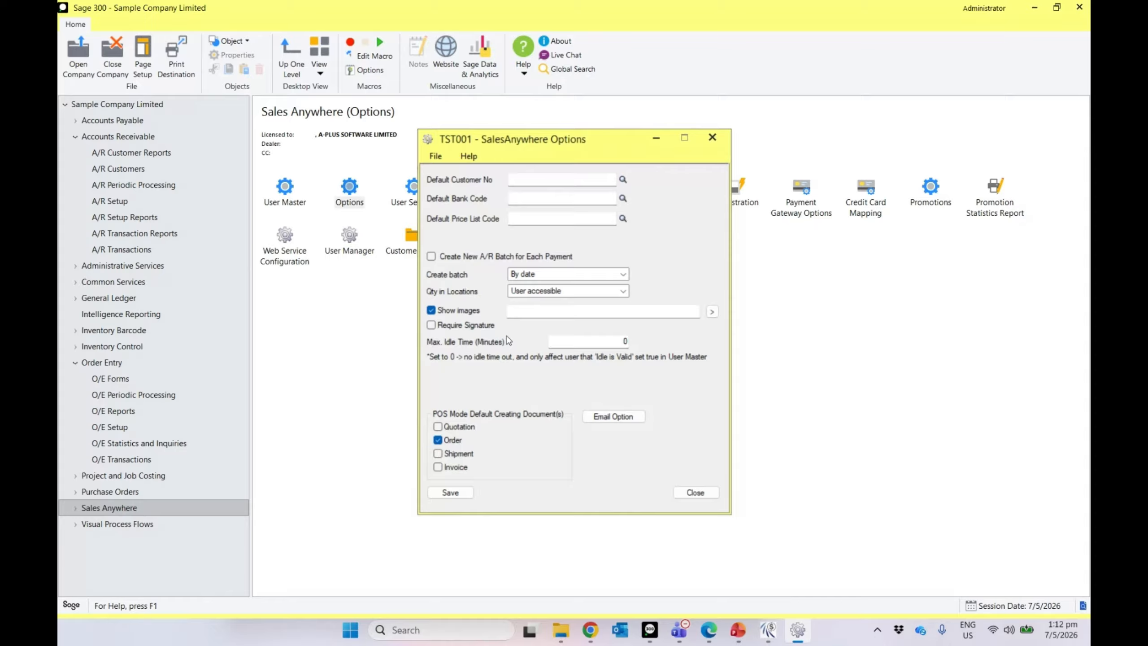
pyautogui.click(712, 312)
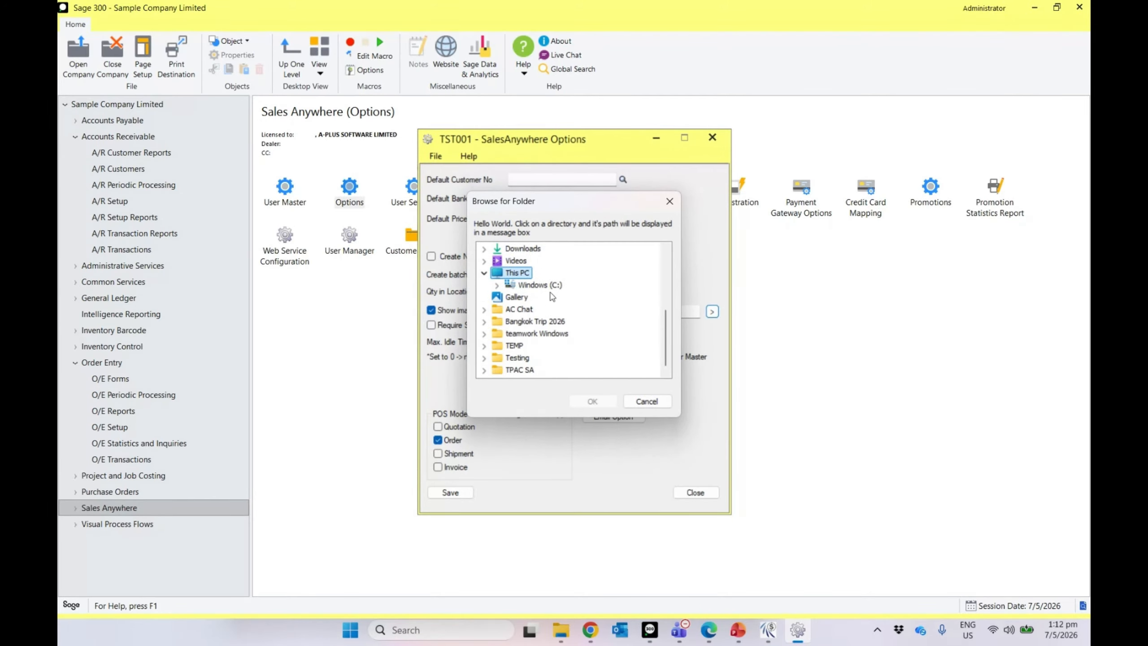
pyautogui.doubleClick(542, 285)
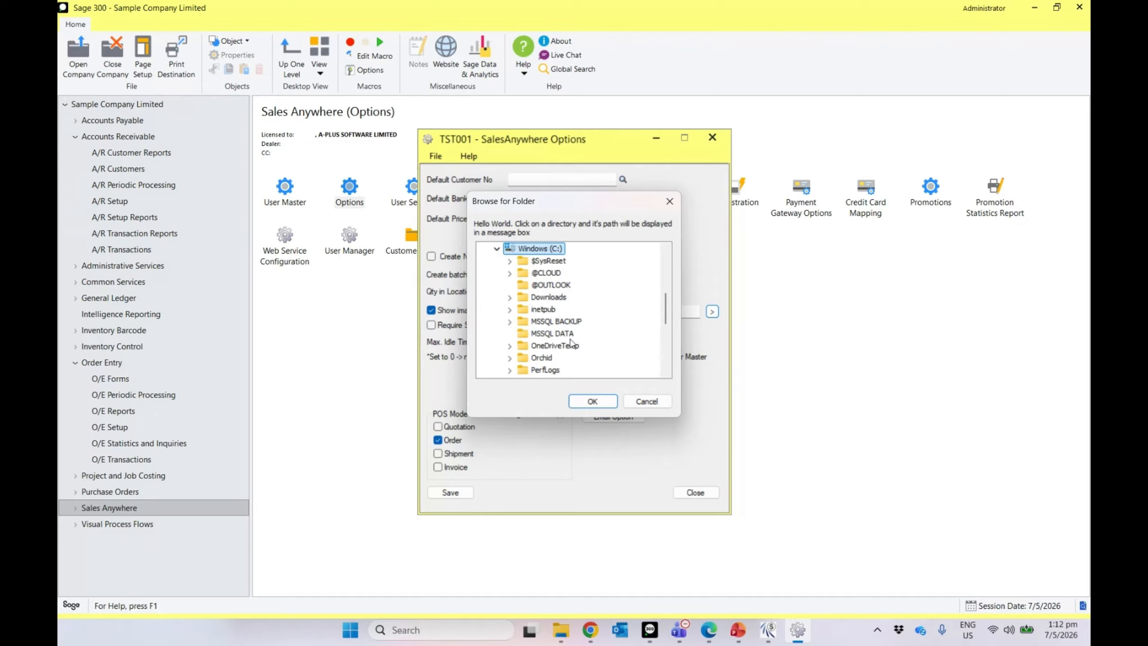
pyautogui.scroll(-2, 572, 343)
pyautogui.scroll(-2, 572, 344)
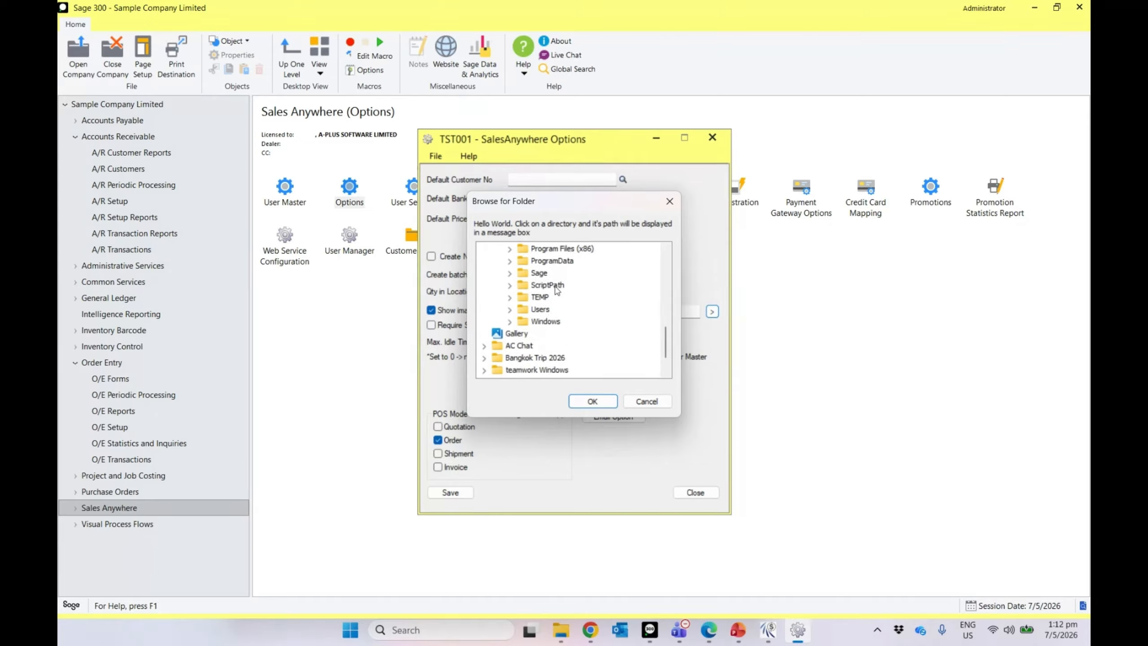
pyautogui.click(540, 274)
pyautogui.doubleClick(540, 274)
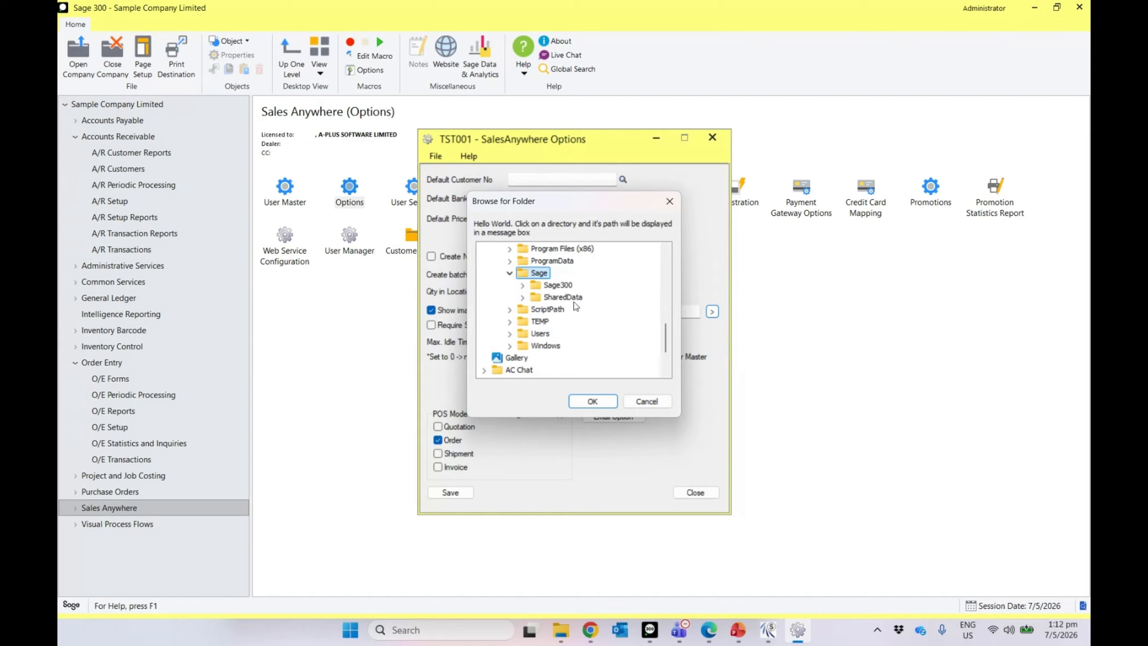
pyautogui.click(563, 299)
pyautogui.doubleClick(564, 298)
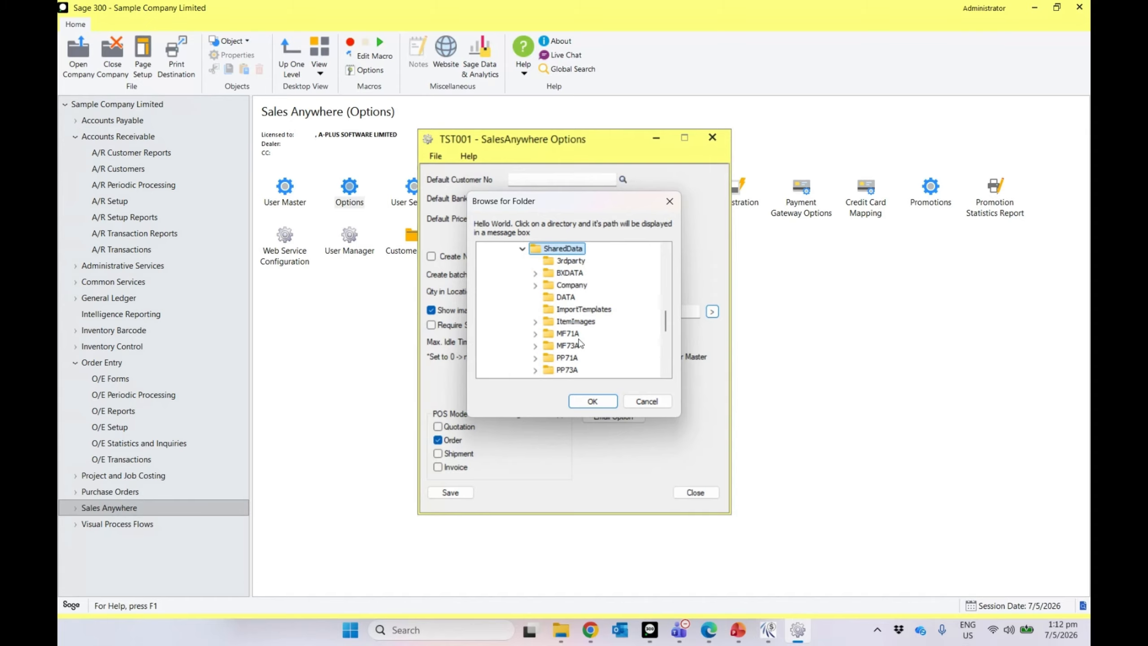
pyautogui.doubleClick(583, 321)
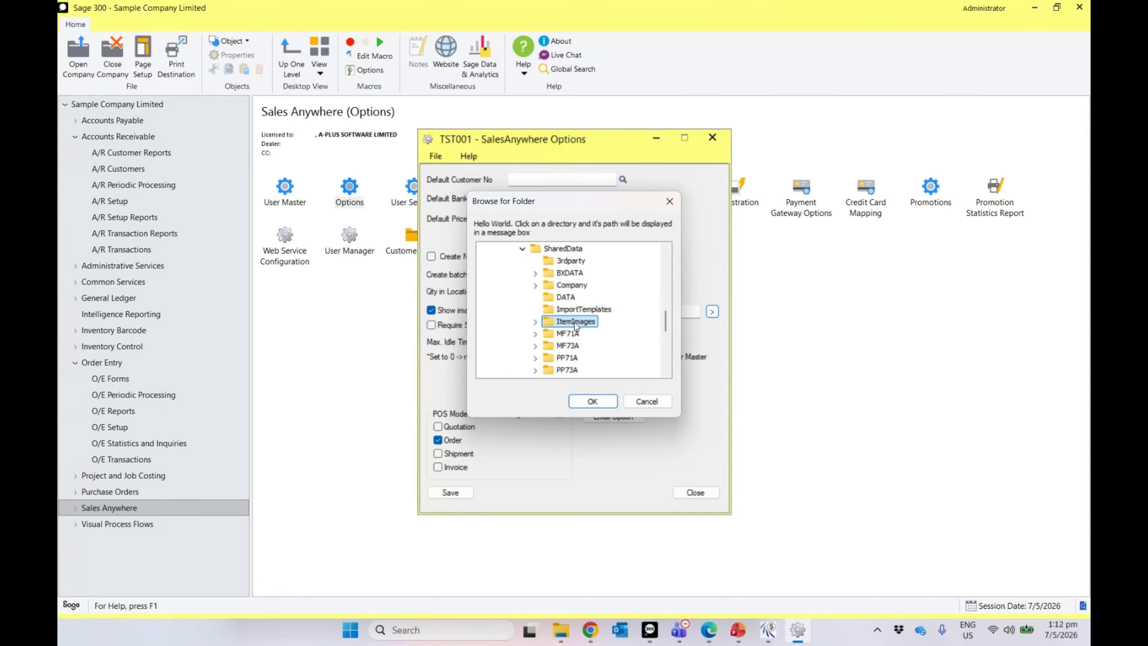
pyautogui.click(590, 402)
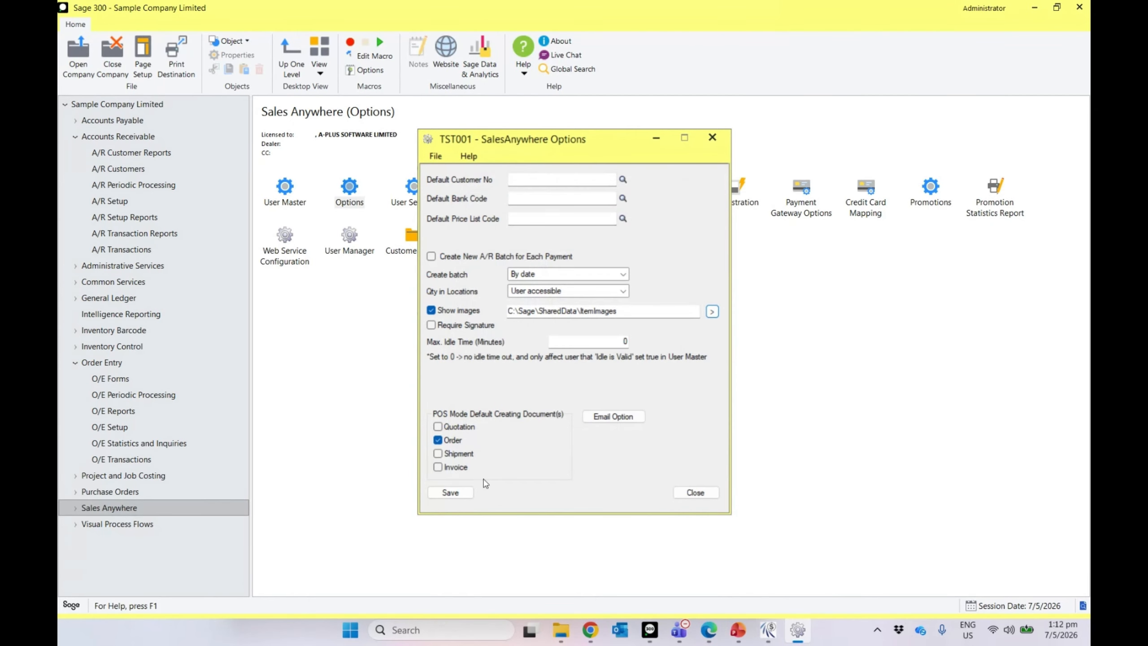
pyautogui.click(456, 496)
# Step: Browse File Explorer to C:\Sage\SharedData\ItemImages and preview the a1900g calculator image
pyautogui.click(559, 637)
pyautogui.click(183, 493)
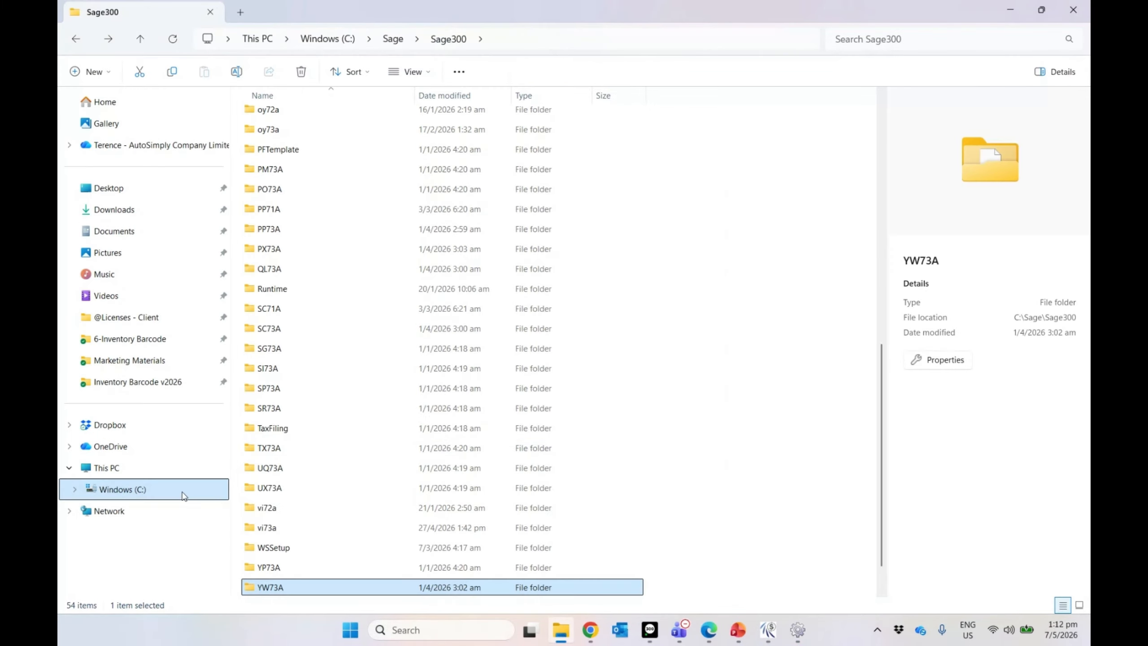
pyautogui.doubleClick(293, 376)
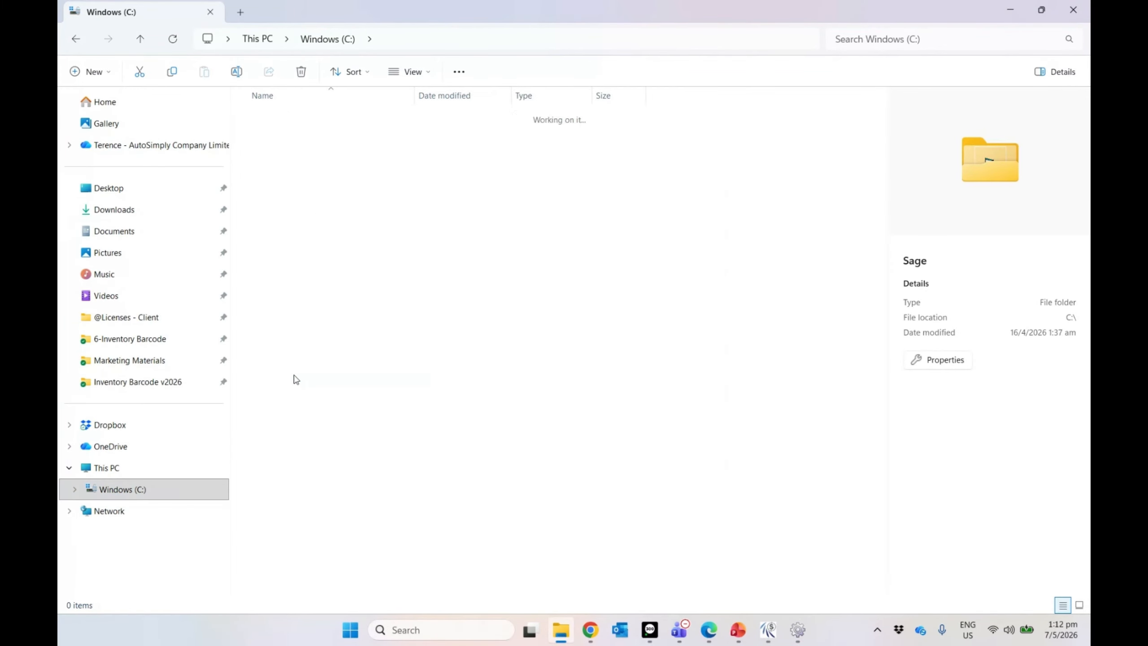
pyautogui.doubleClick(295, 137)
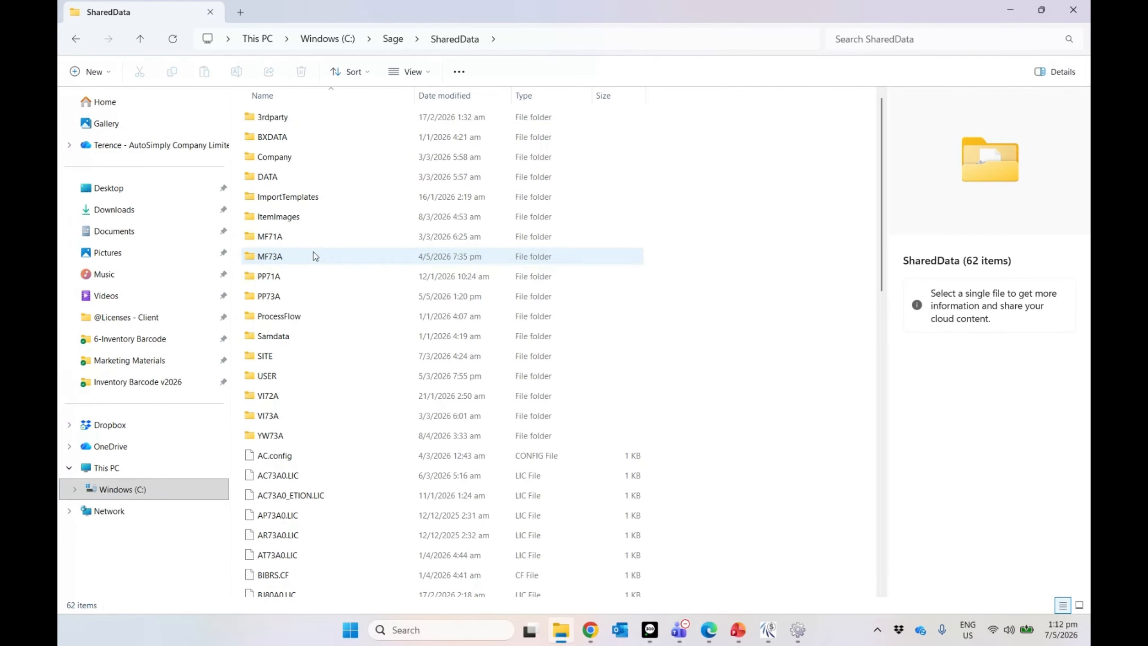
pyautogui.doubleClick(289, 216)
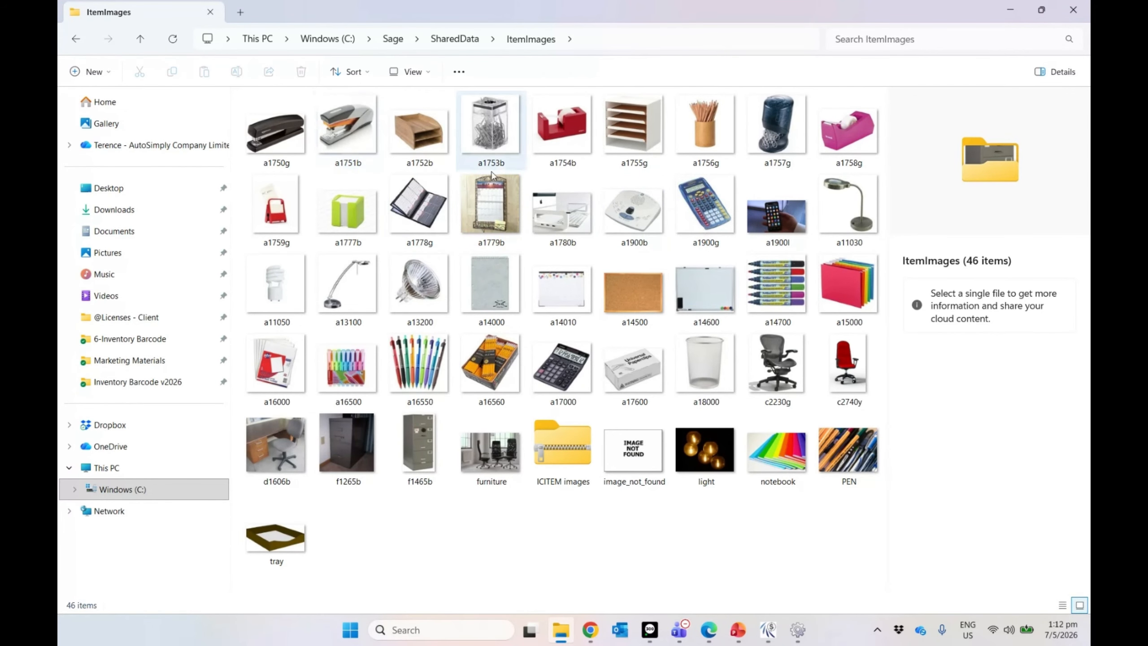
pyautogui.click(703, 210)
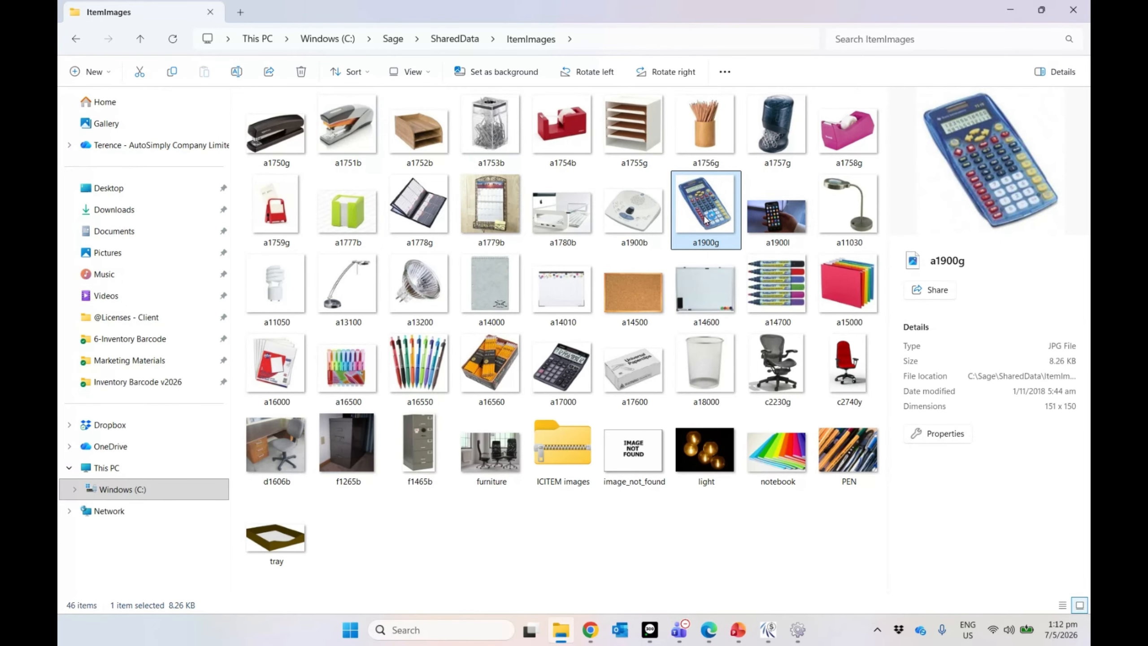
pyautogui.doubleClick(705, 220)
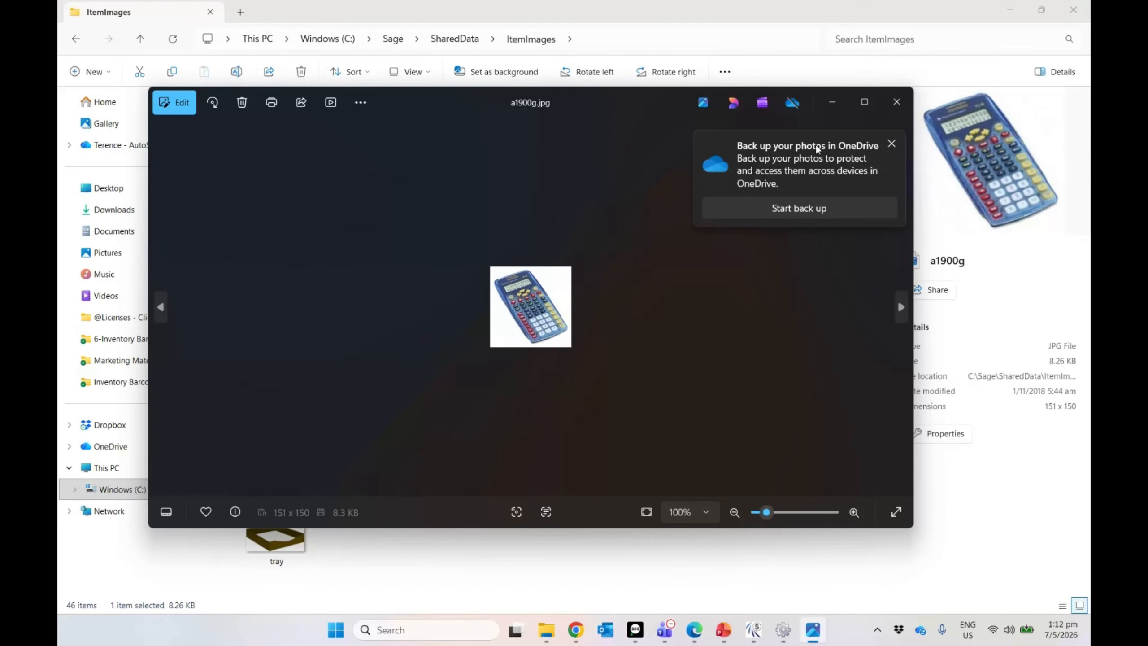
pyautogui.click(896, 102)
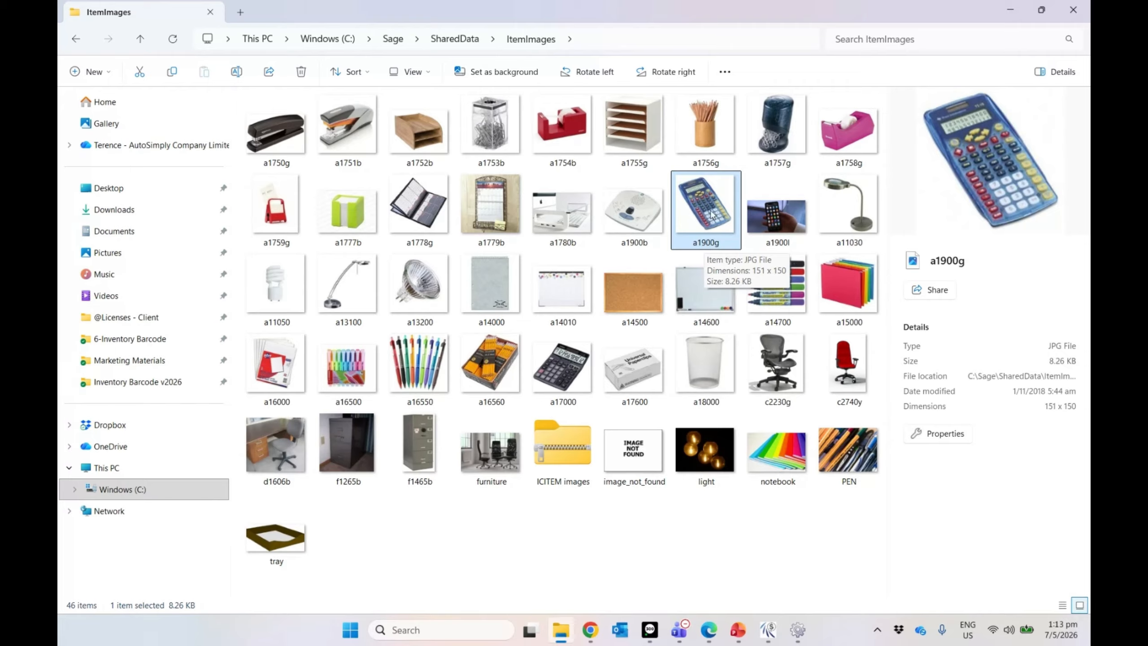
# Step: Close File Explorer, enable Require Signature with folder C:\Sage\SharedData\YW73A\TST001, and save
pyautogui.click(1075, 17)
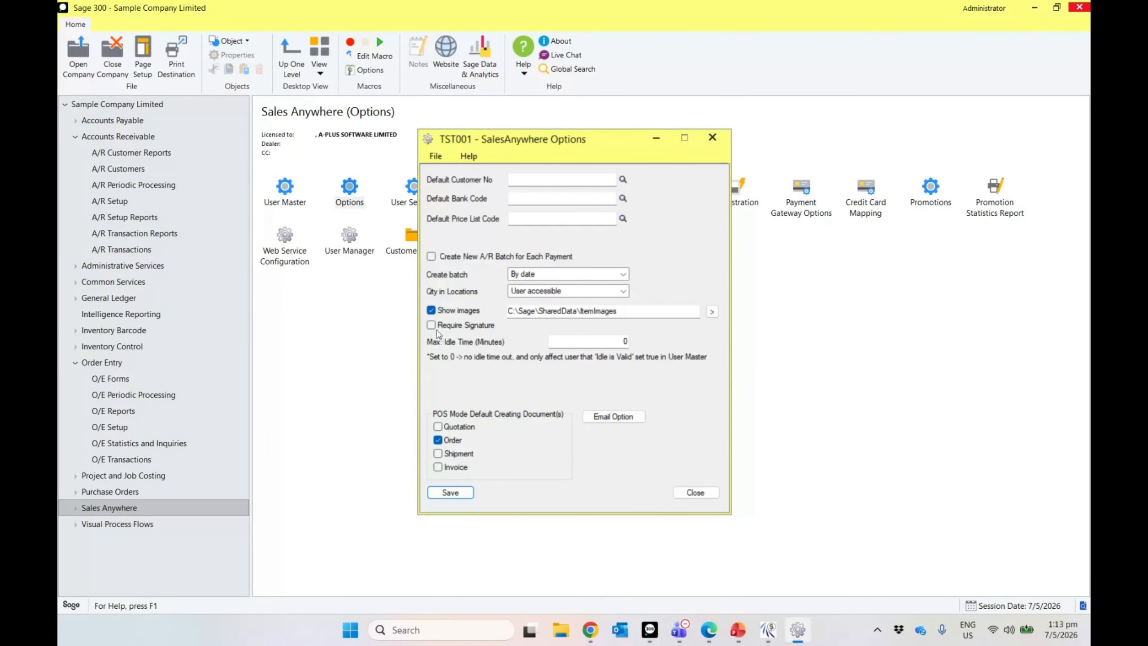
pyautogui.click(435, 325)
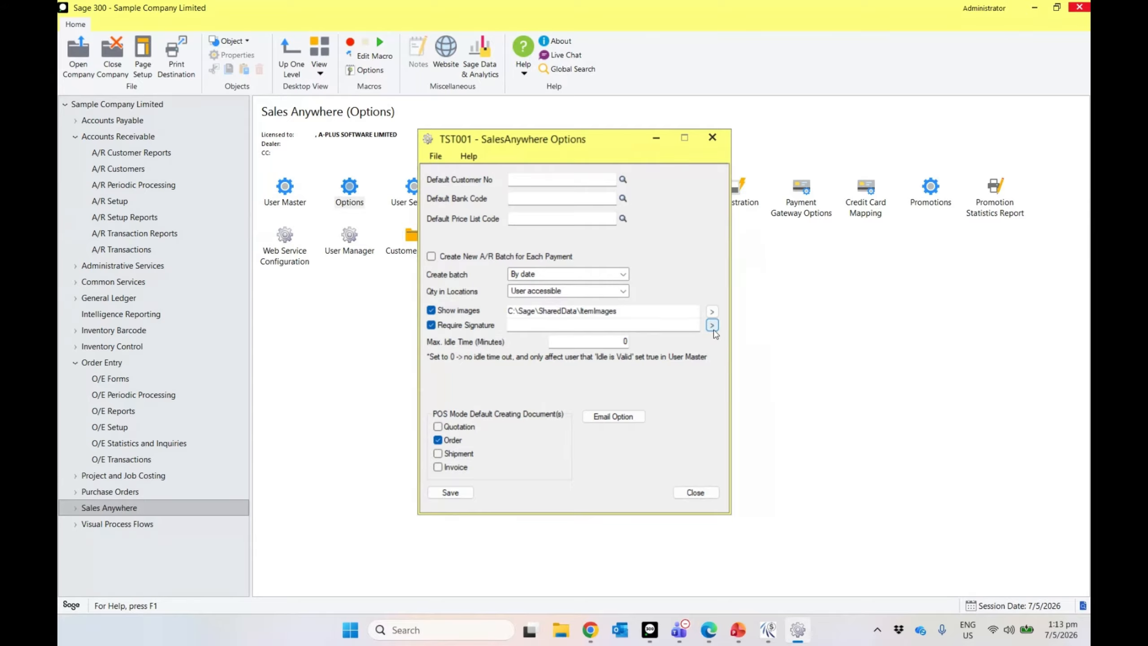
pyautogui.click(711, 325)
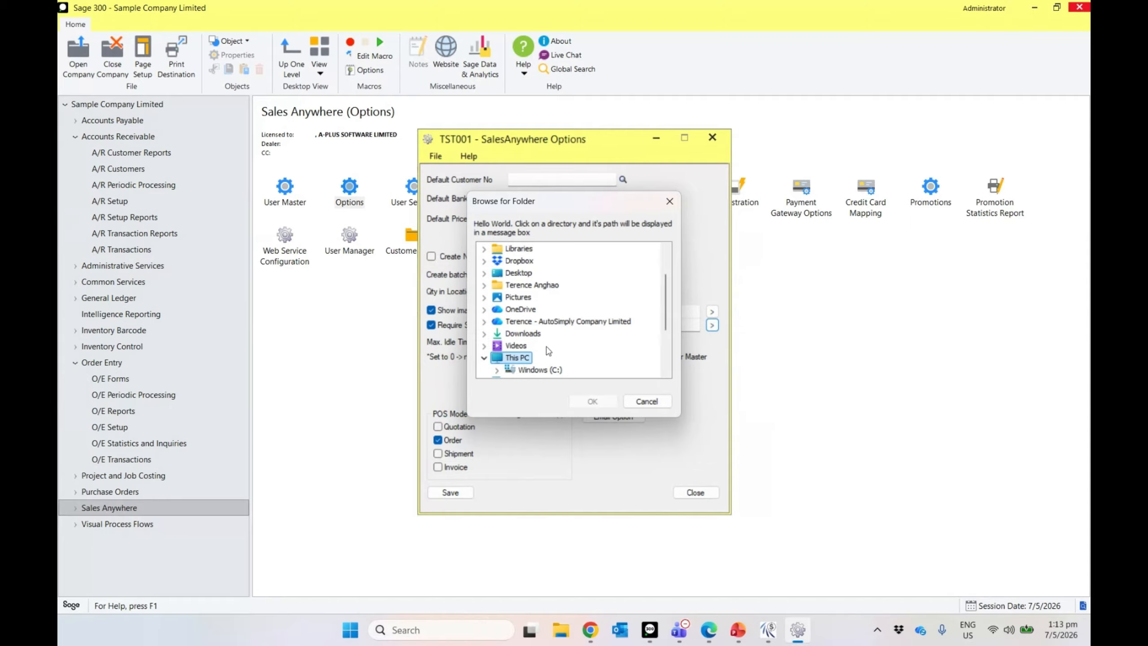
pyautogui.doubleClick(525, 372)
pyautogui.scroll(-3, 527, 362)
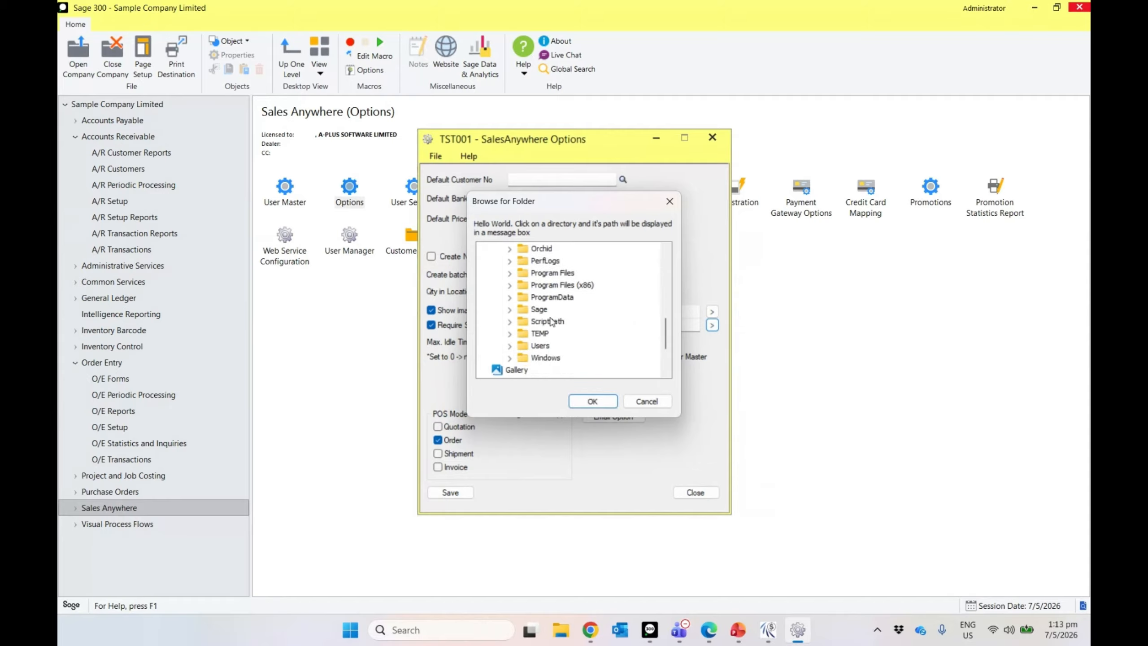
pyautogui.doubleClick(538, 309)
pyautogui.doubleClick(577, 334)
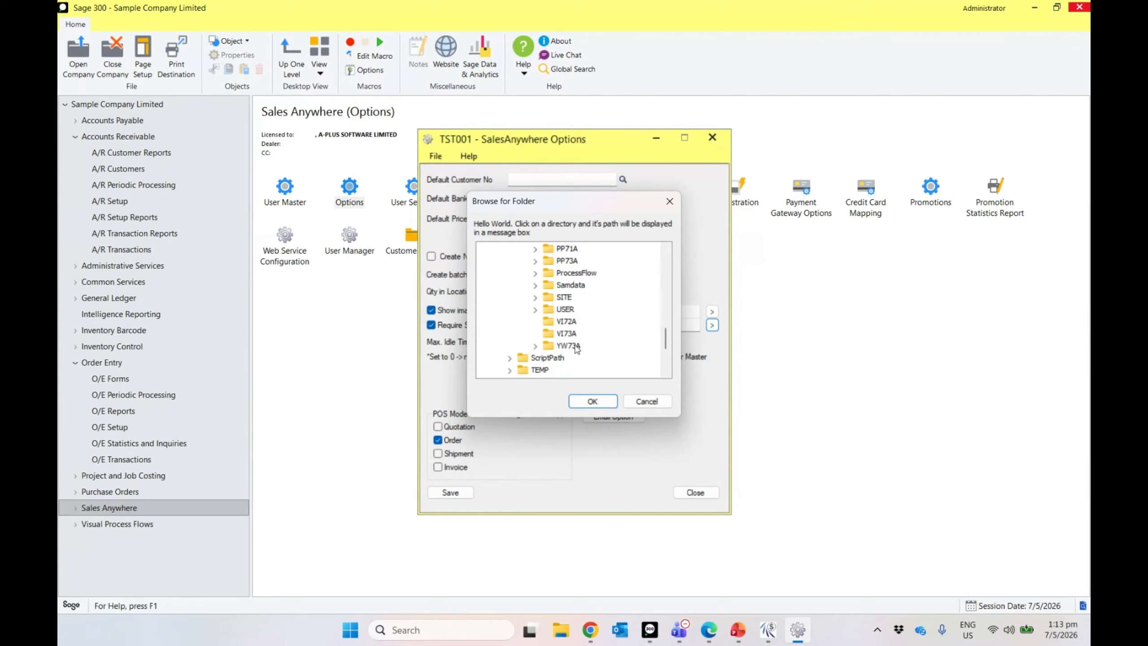
pyautogui.doubleClick(572, 344)
pyautogui.click(587, 358)
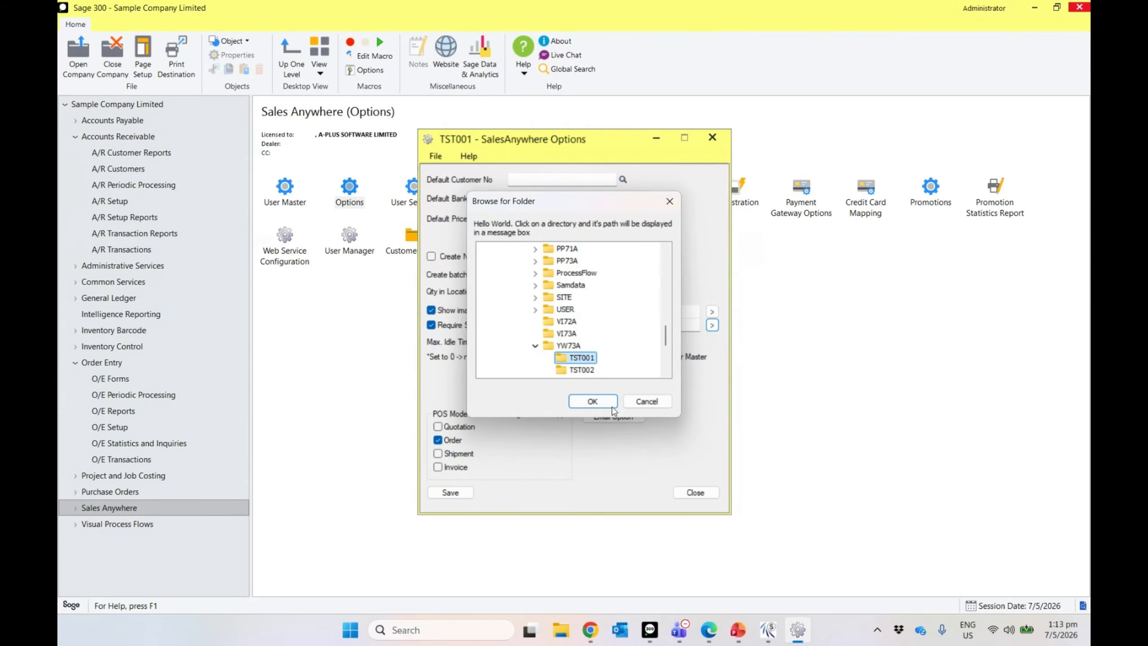
pyautogui.click(614, 407)
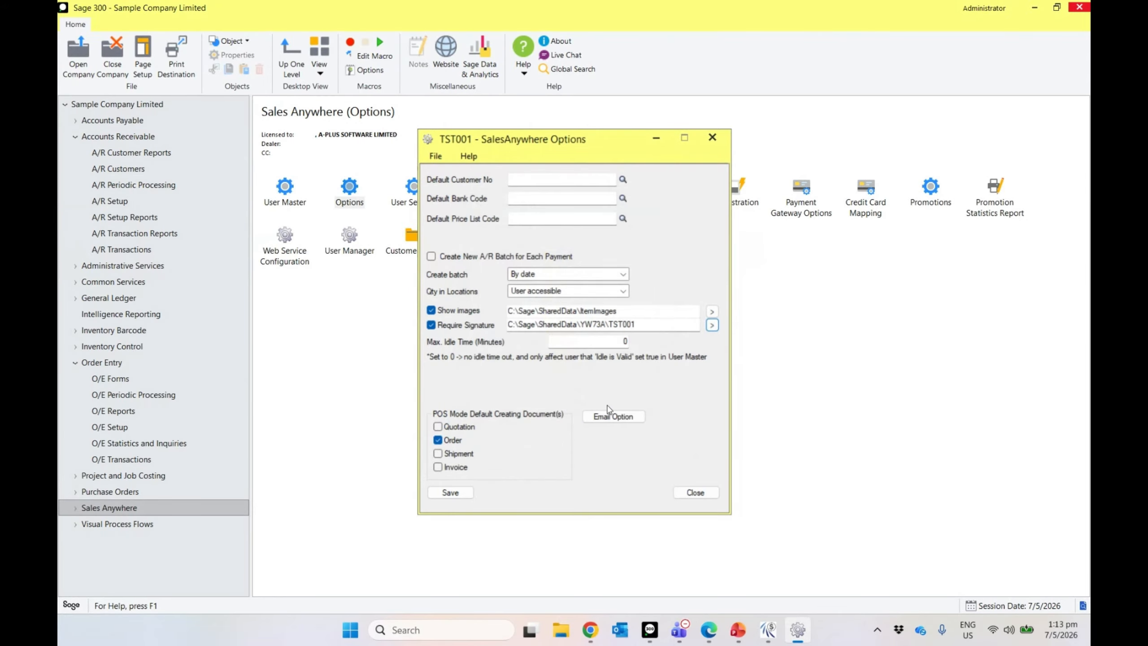
pyautogui.click(465, 492)
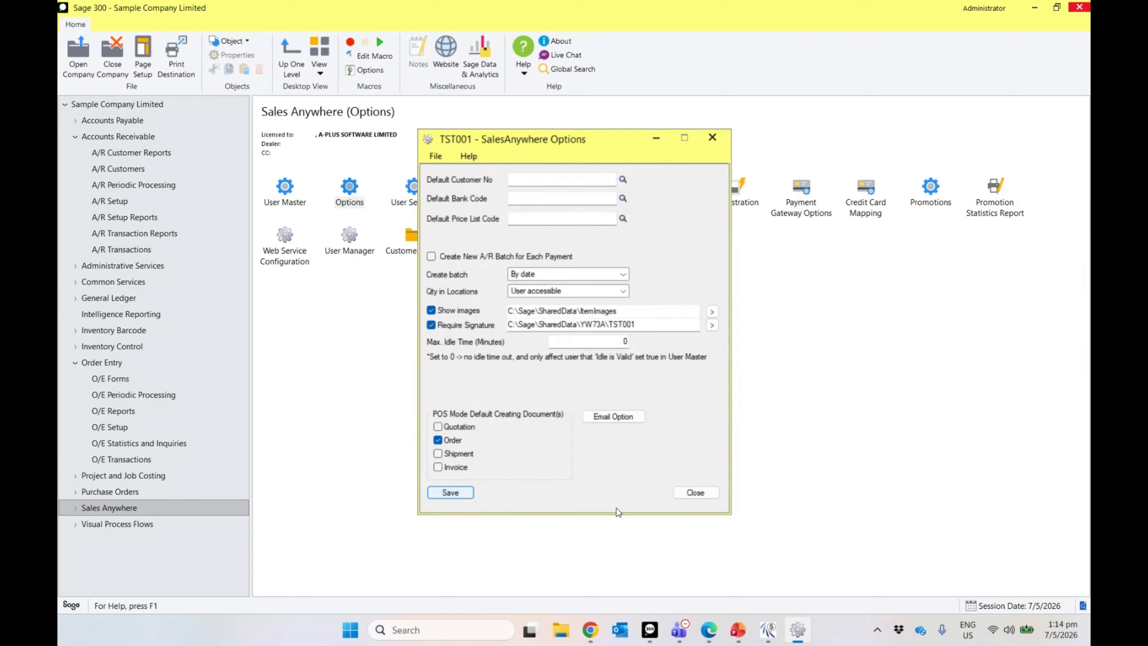
# Step: Leave the new order for the main menu and log out of SalesAnywhere
pyautogui.click(768, 630)
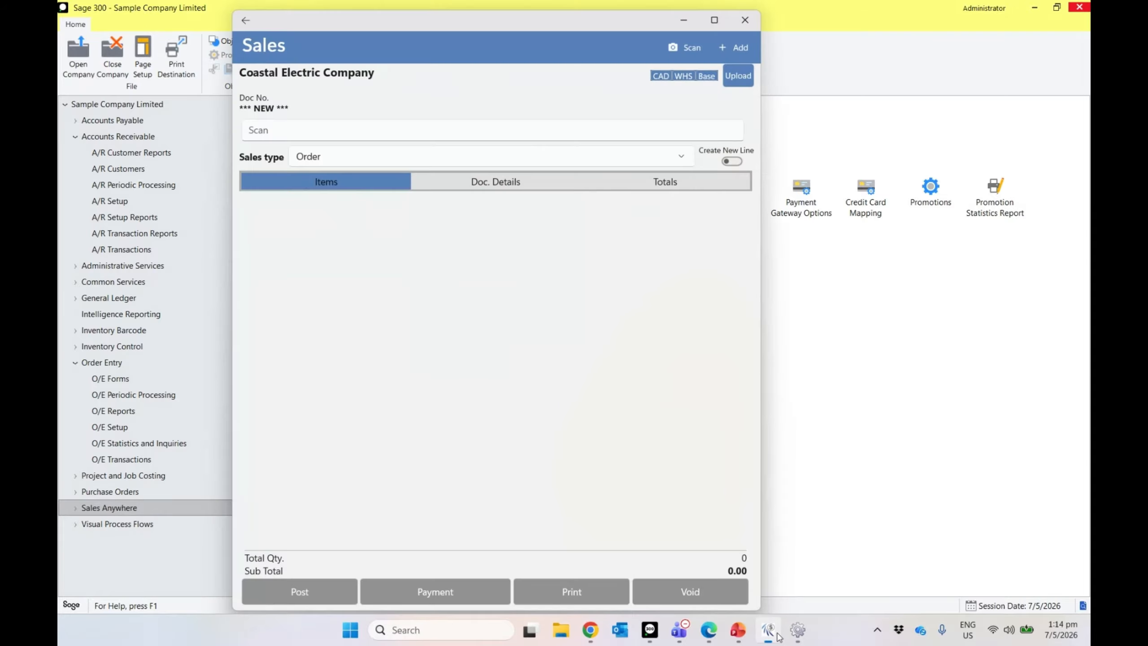
pyautogui.click(246, 20)
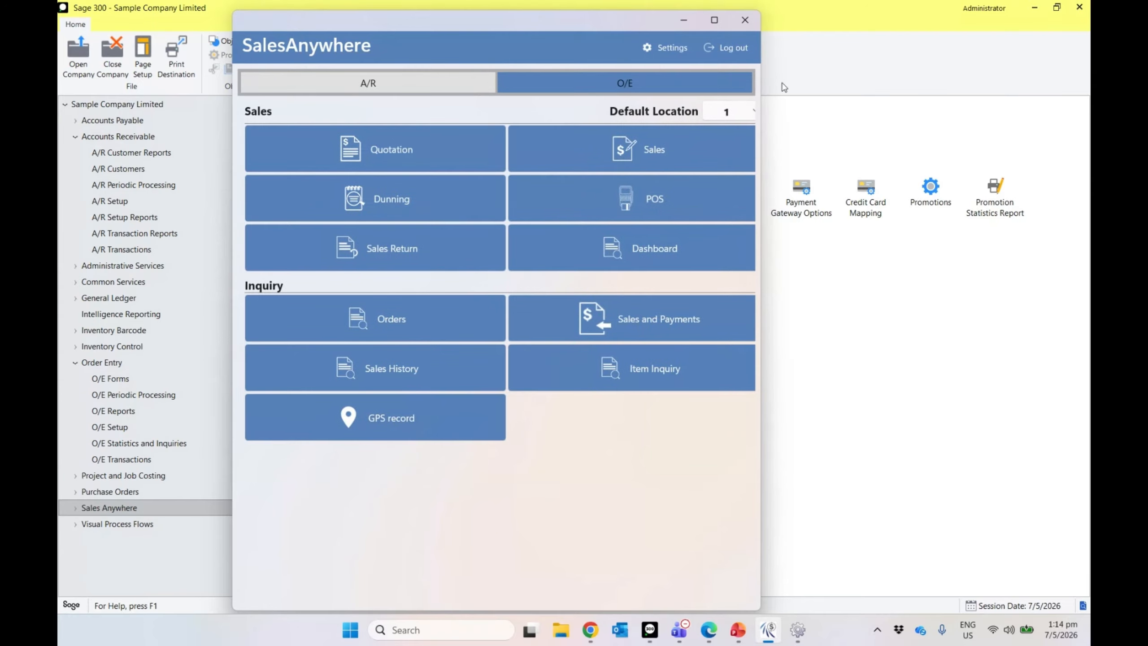
pyautogui.click(727, 48)
pyautogui.click(448, 347)
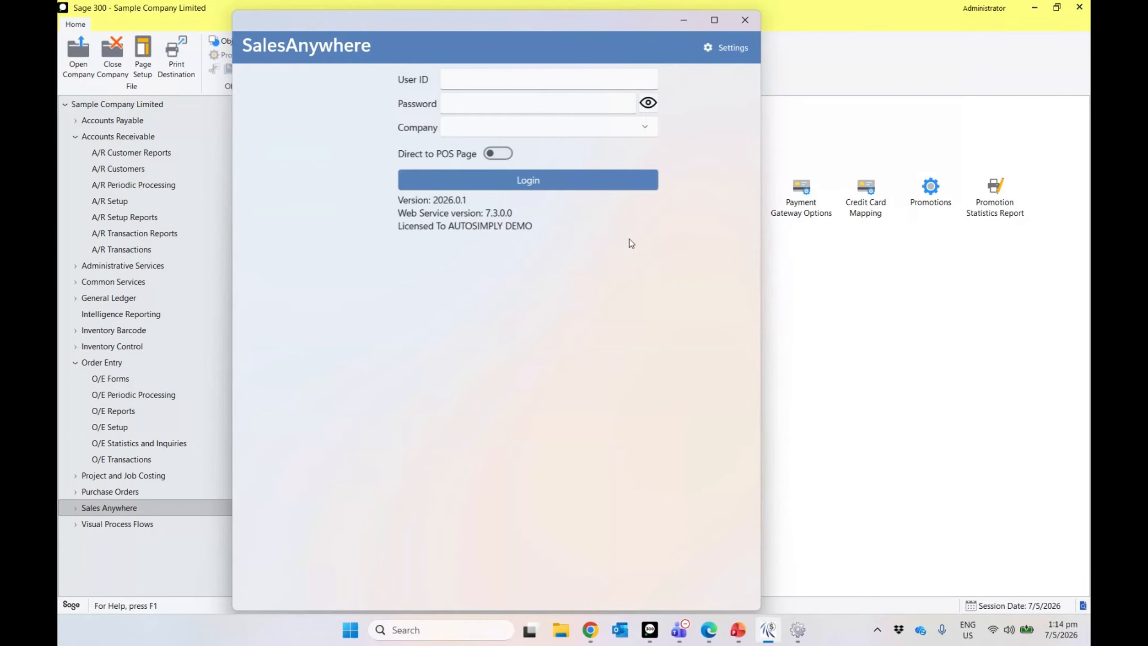
# Step: Log back in to SalesAnywhere with the user ID and password
pyautogui.click(460, 83)
pyautogui.write('1')
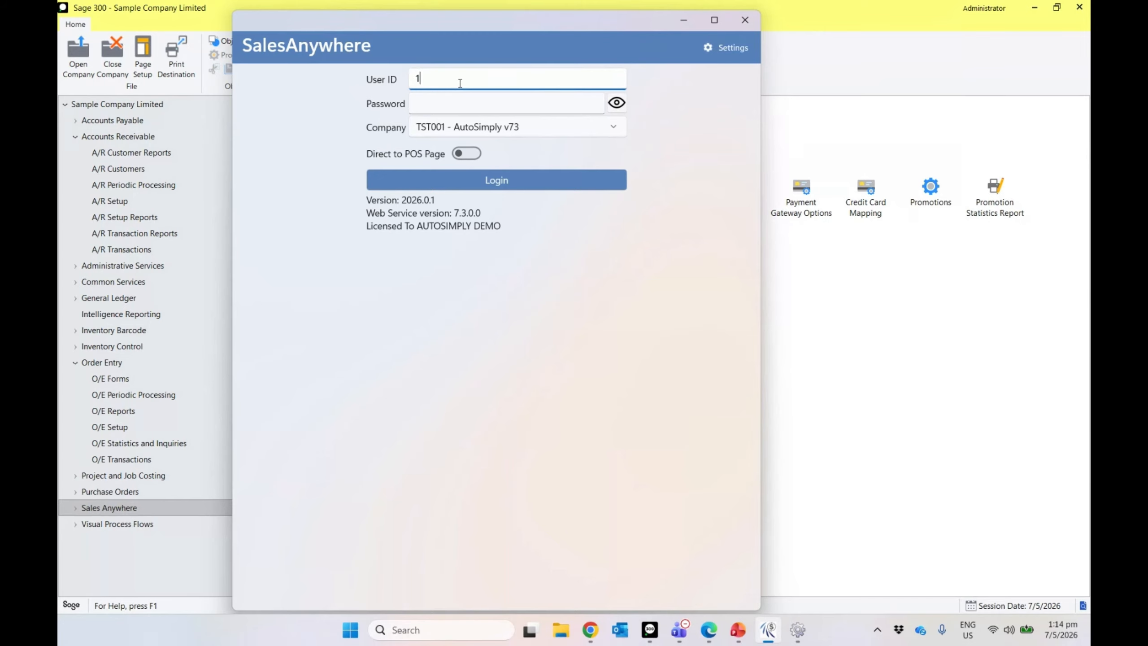
pyautogui.click(464, 101)
pyautogui.write('•••••••4')
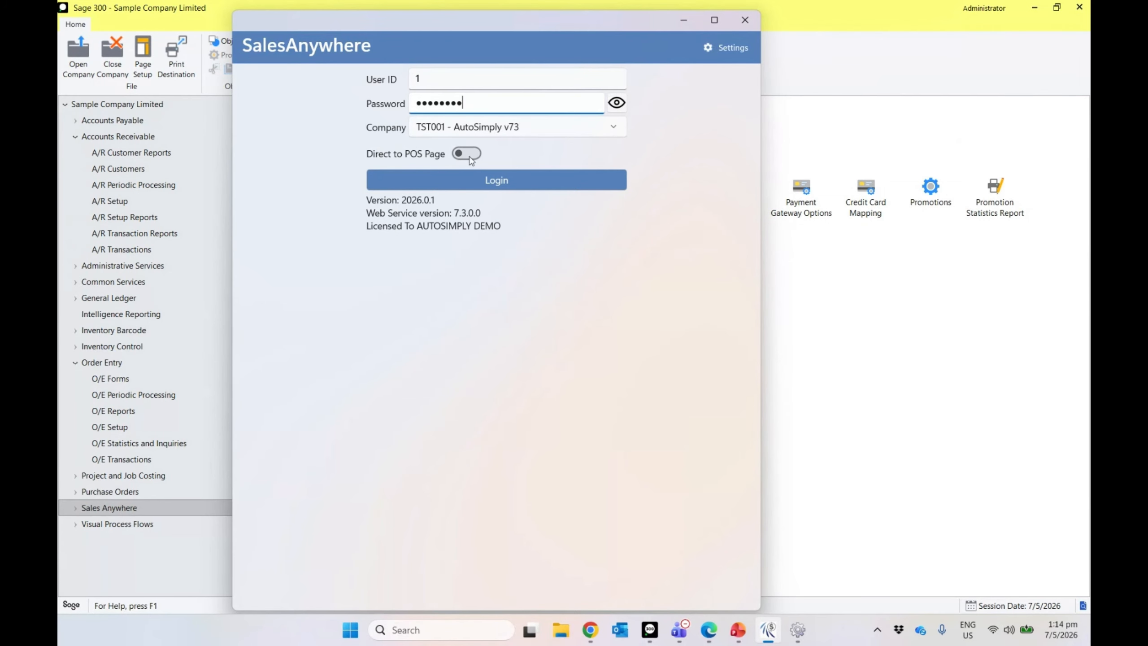
pyautogui.click(462, 177)
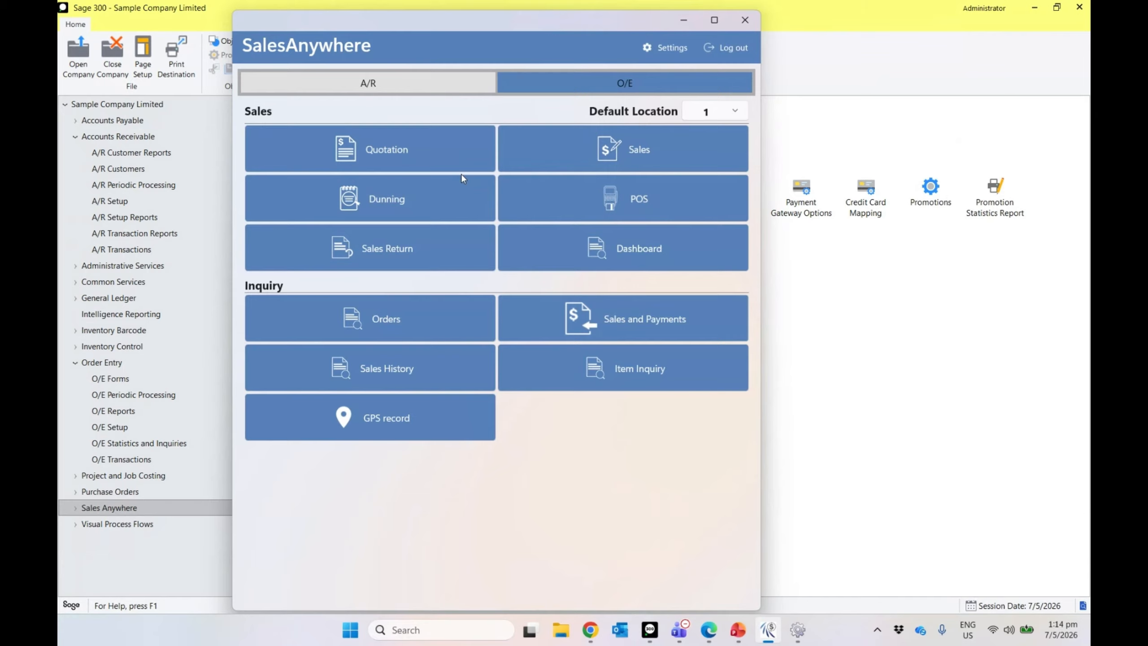
# Step: Begin a Coastal Electric Company sale with sales type Order ▸ Shipment and open Add items
pyautogui.click(608, 159)
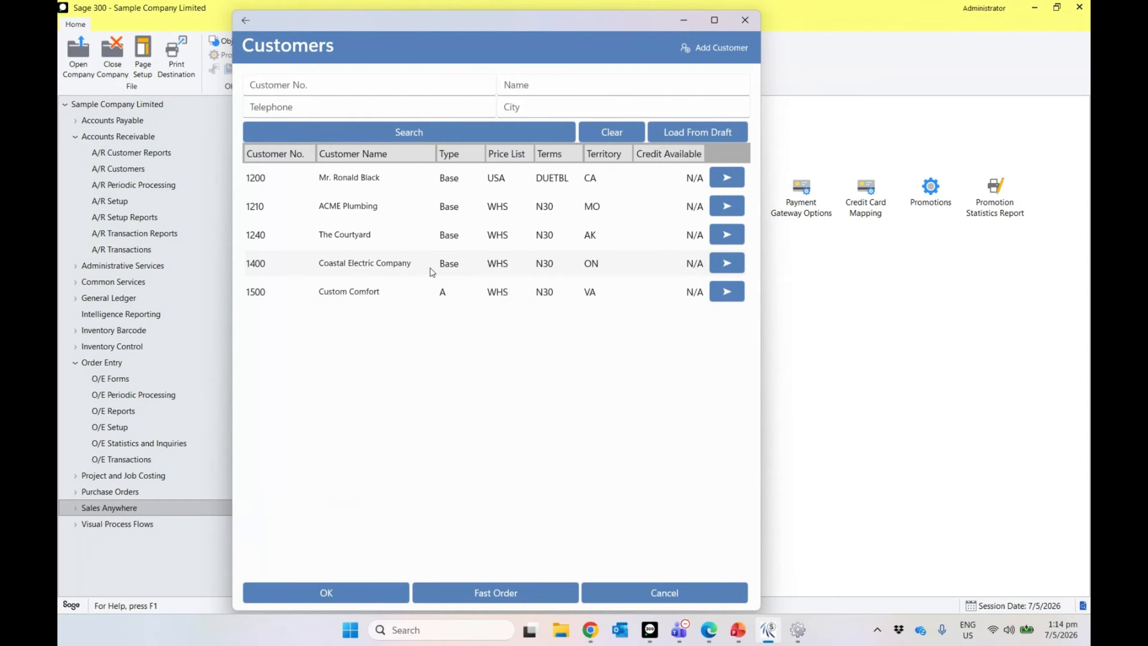
pyautogui.click(371, 592)
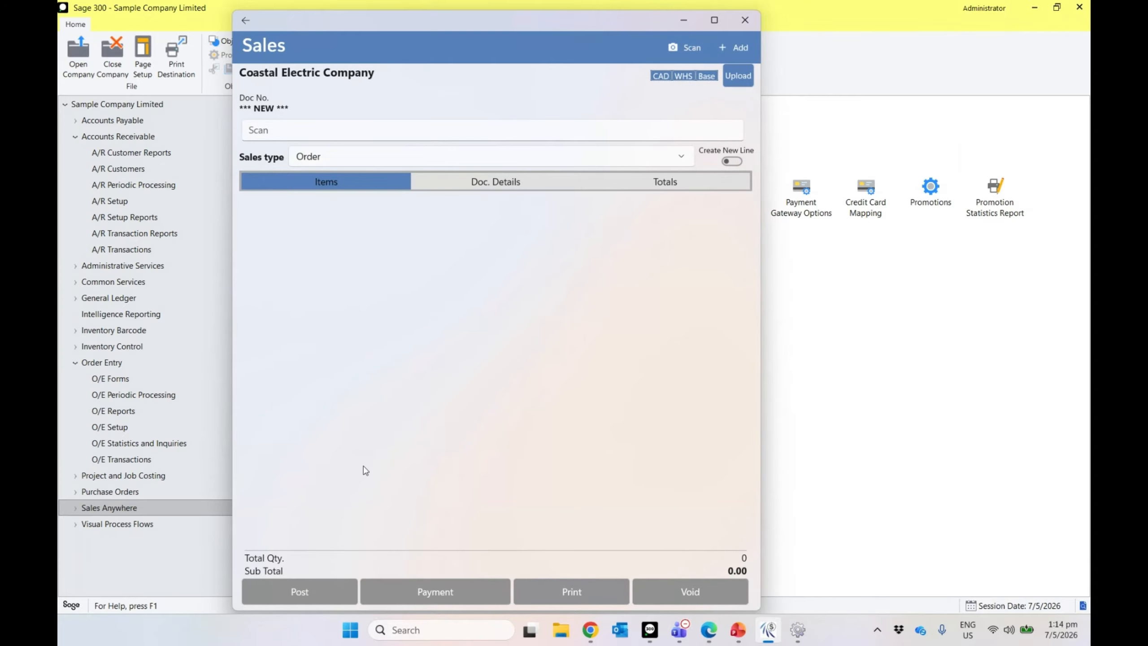
pyautogui.click(352, 156)
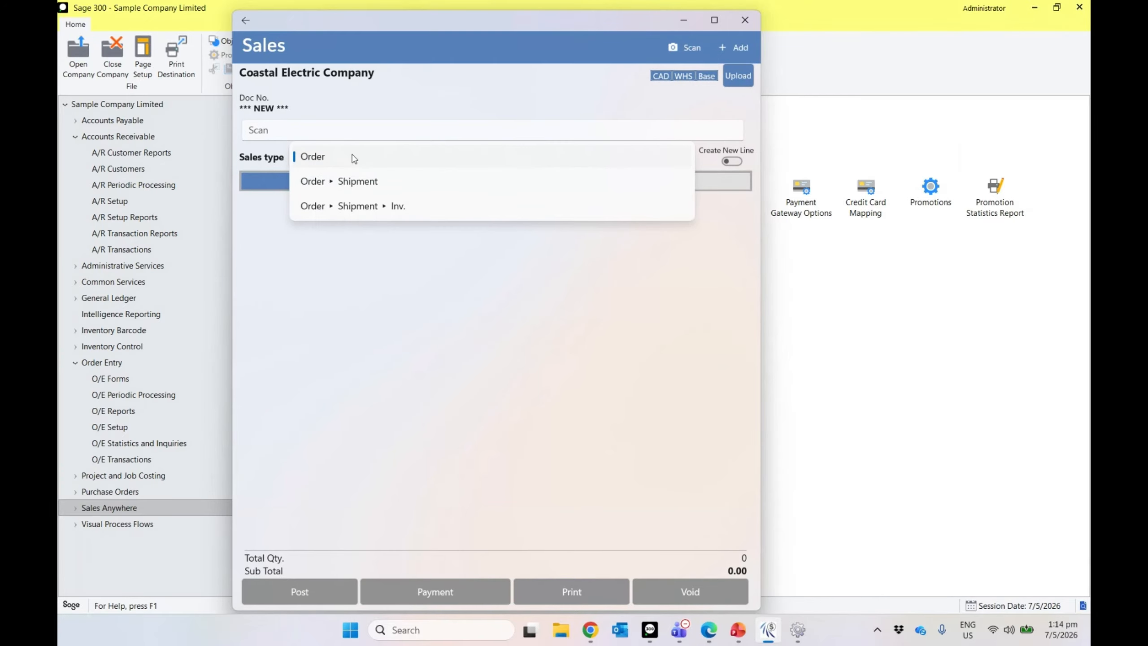
pyautogui.click(359, 192)
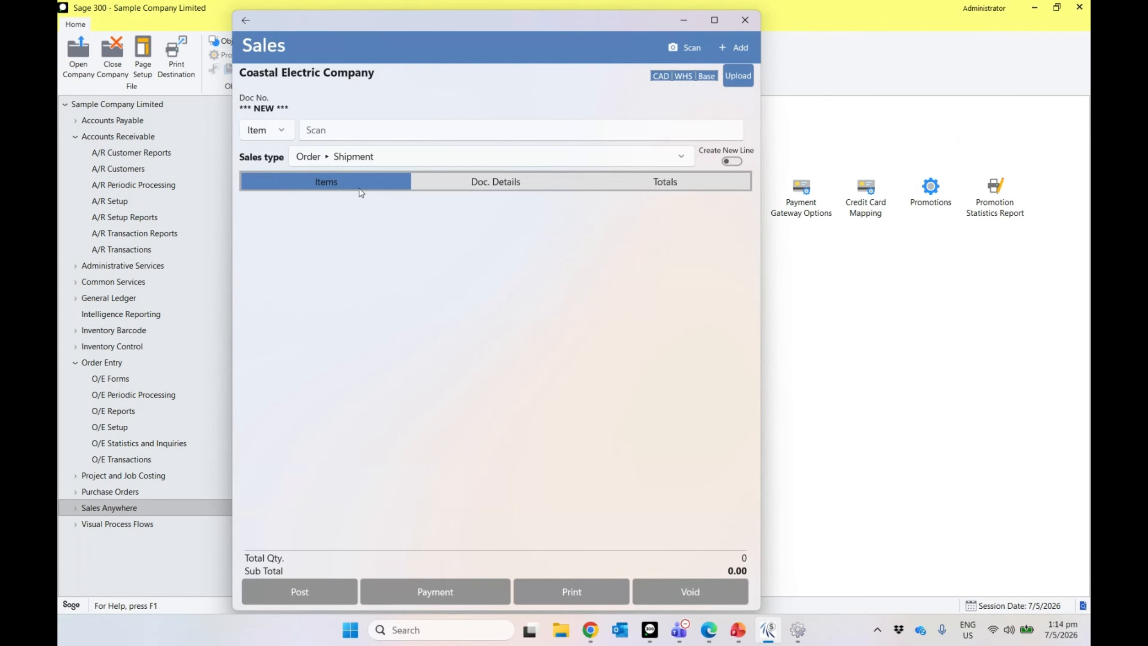
pyautogui.click(732, 54)
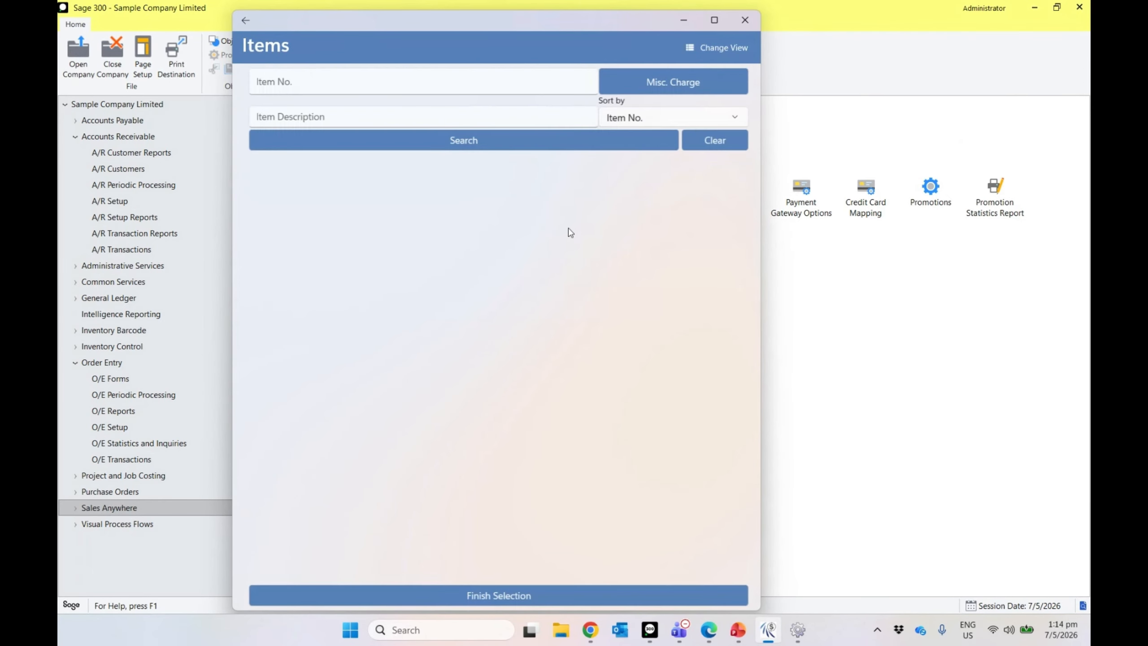
# Step: List all items, preview the calculator and Desk Note Book images, then add Desk Lamp and 13W Mini Bulb
pyautogui.click(461, 140)
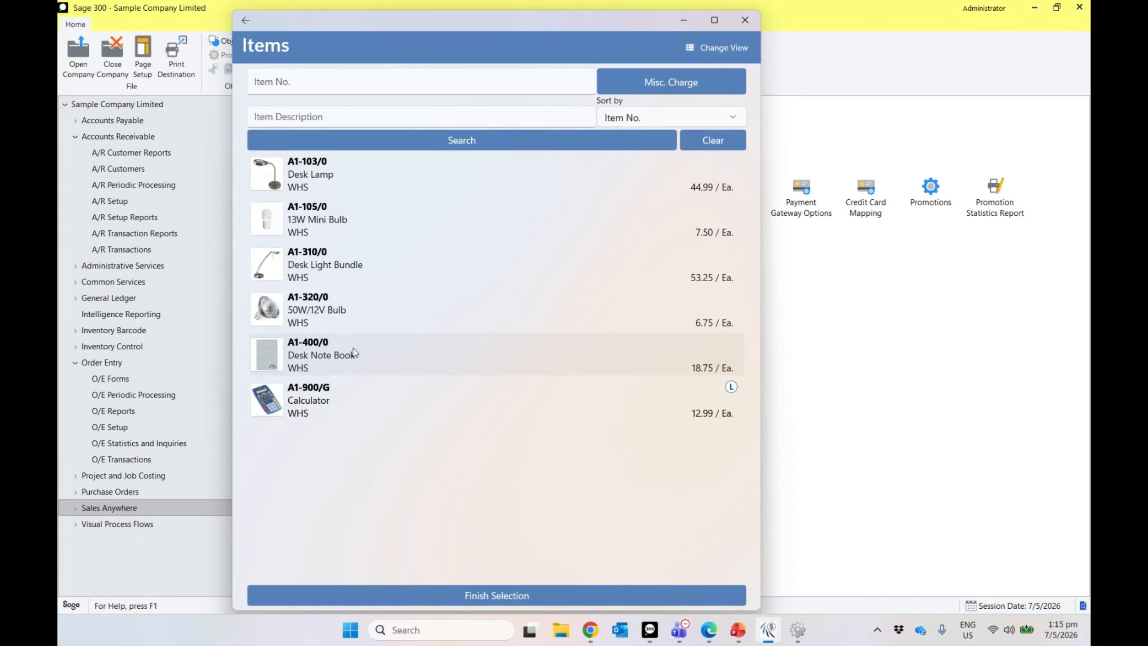
pyautogui.click(266, 410)
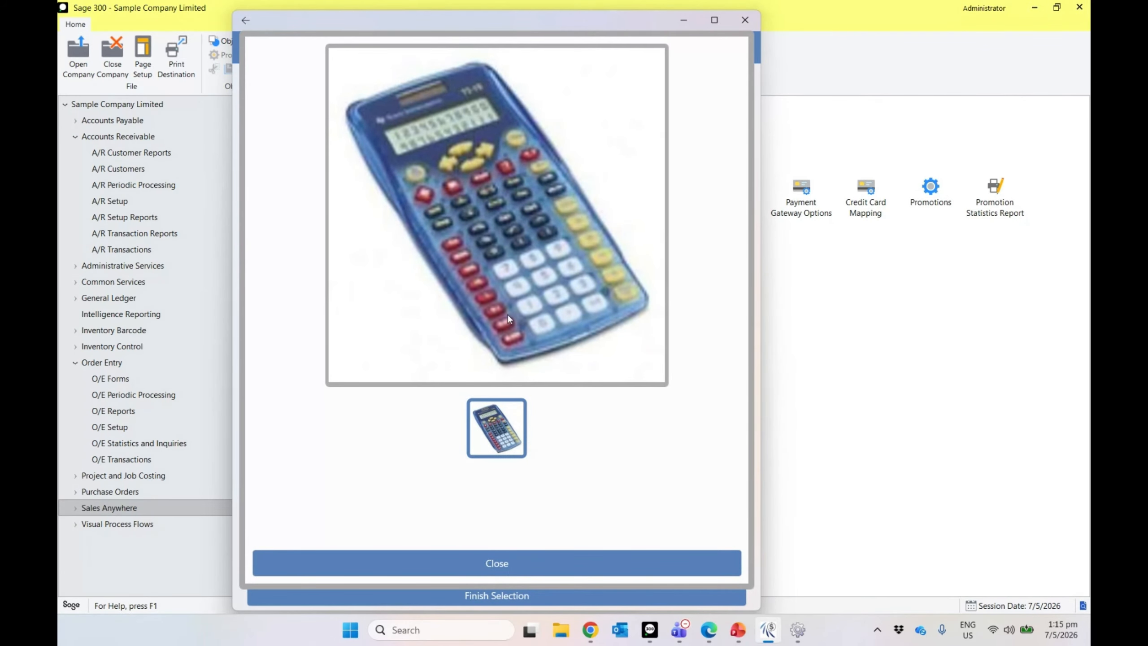
pyautogui.click(487, 572)
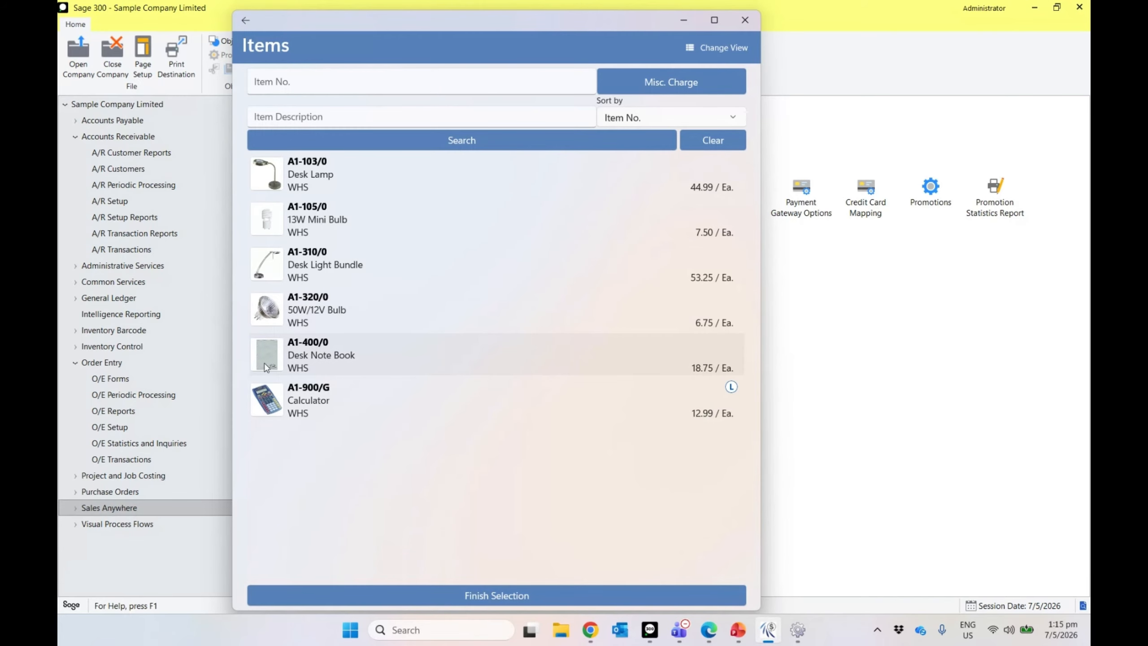
pyautogui.click(264, 358)
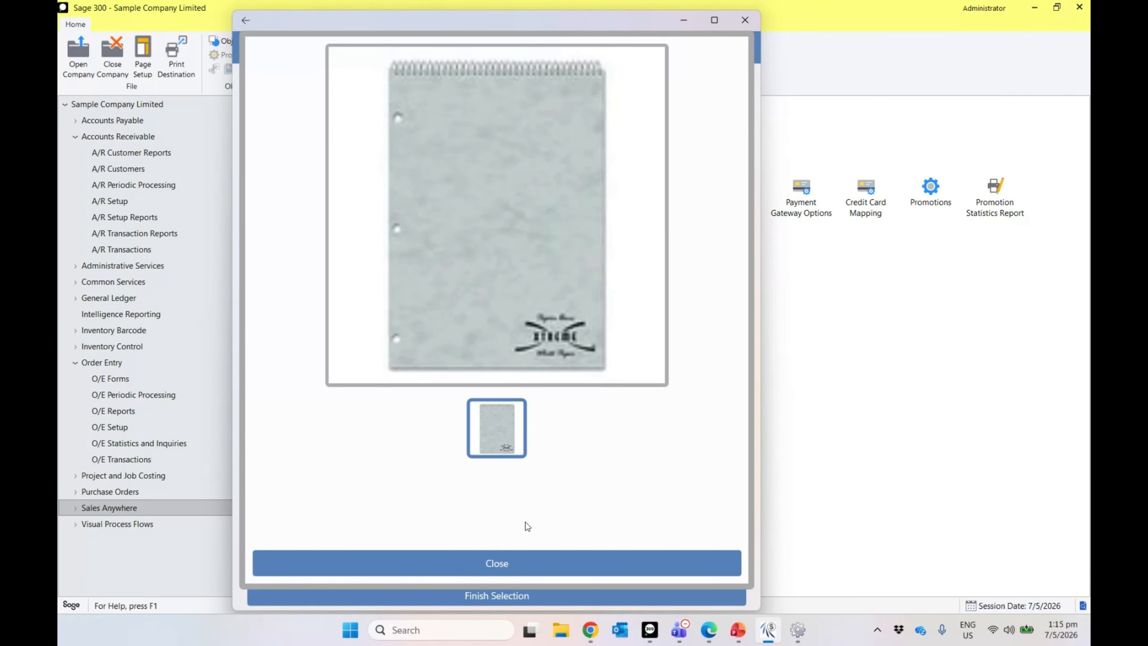
pyautogui.click(515, 563)
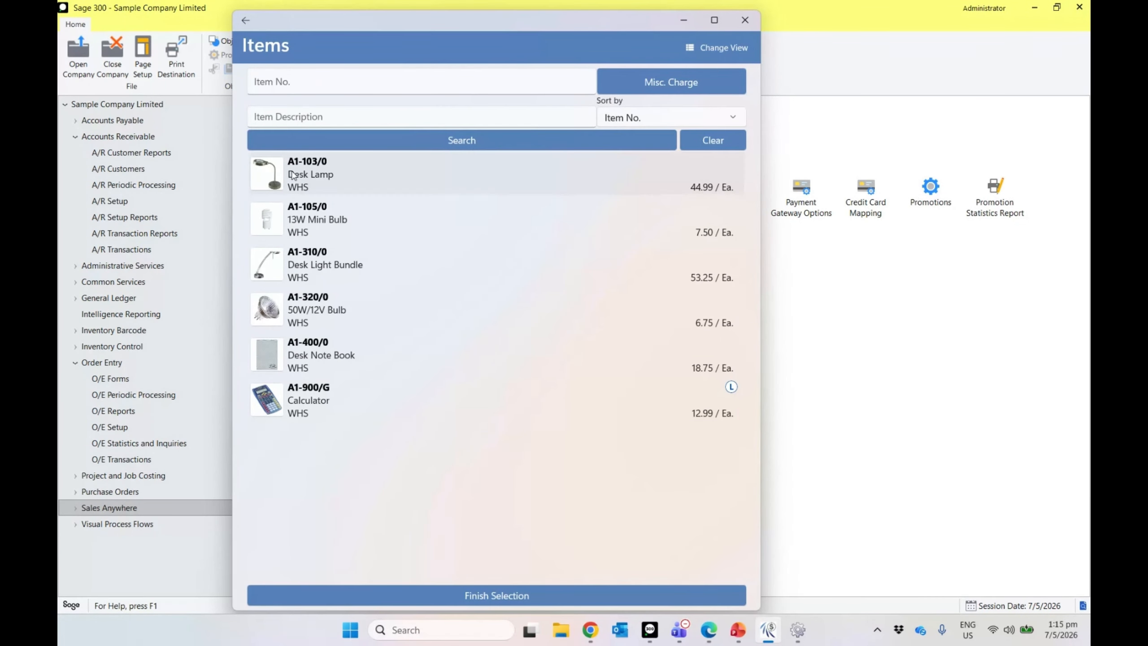
pyautogui.click(353, 181)
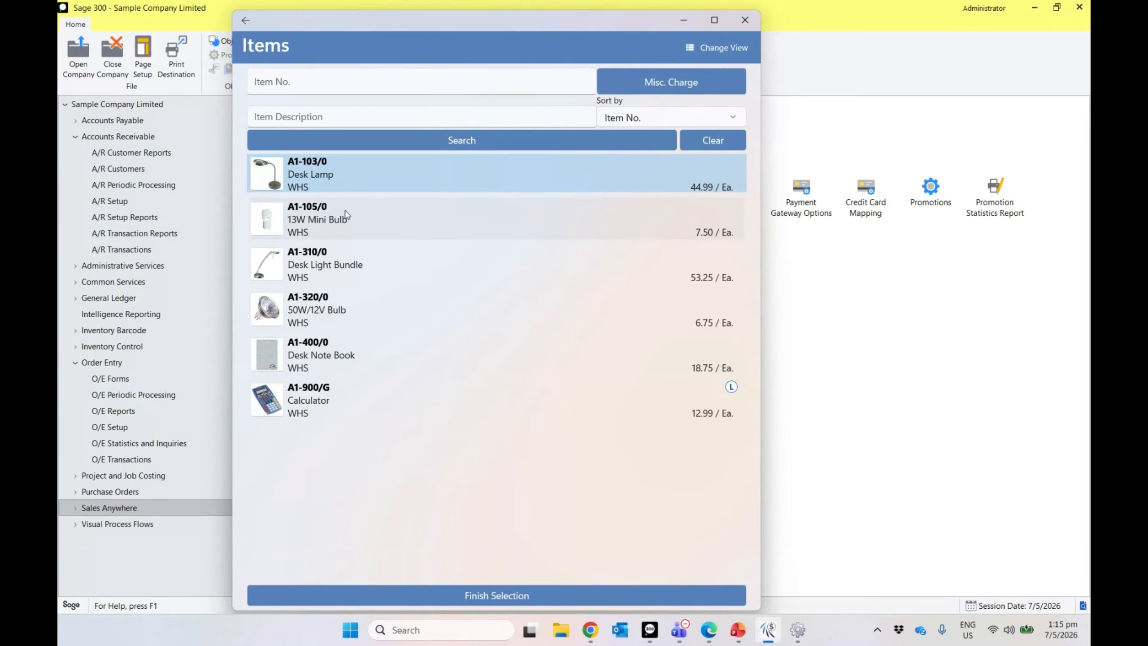
pyautogui.click(342, 277)
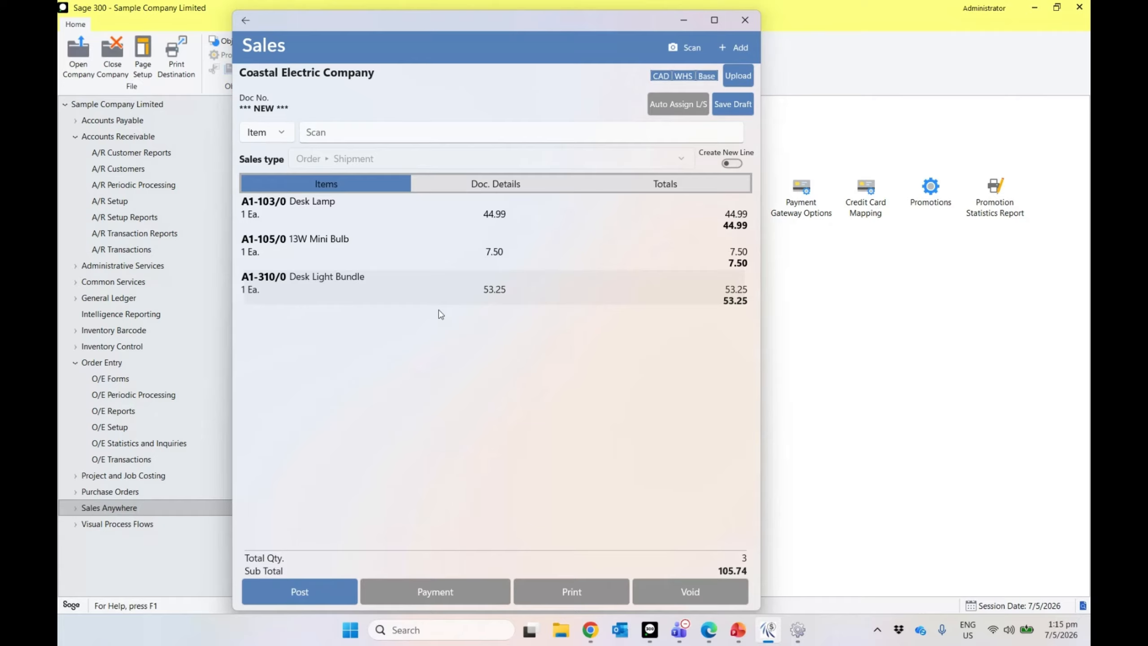
# Step: Sign and post the Coastal Electric order, pay the CAD 119.48 invoice, and view the receipt
pyautogui.click(313, 589)
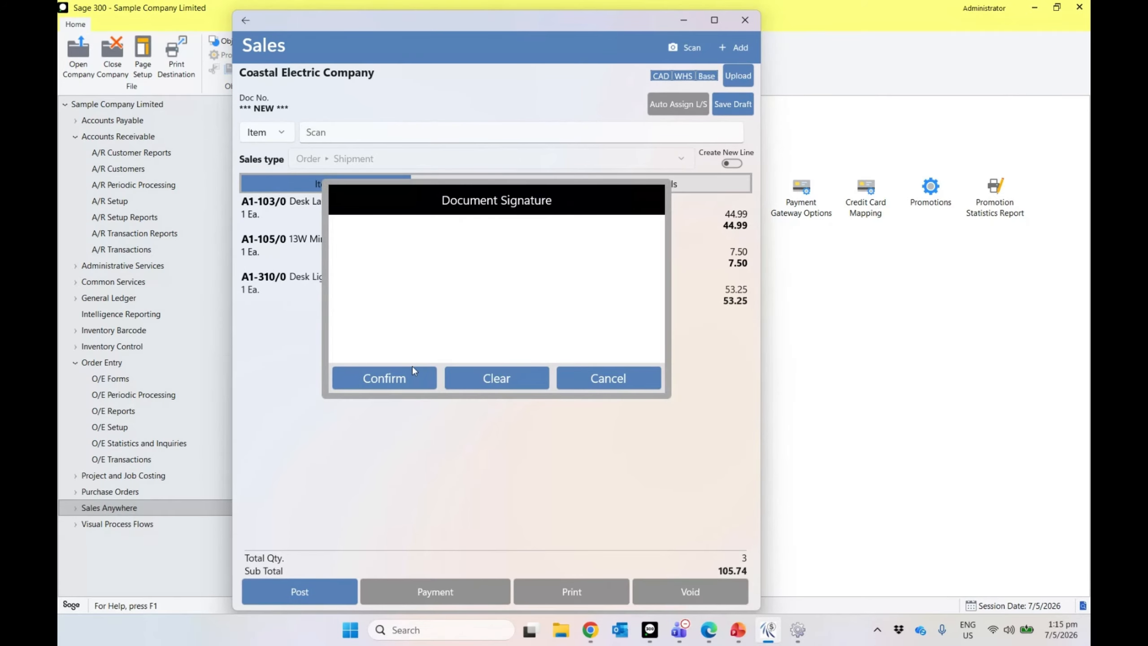
pyautogui.moveTo(382, 299)
pyautogui.mouseDown()
pyautogui.moveTo(542, 227)
pyautogui.moveTo(440, 276)
pyautogui.moveTo(564, 304)
pyautogui.moveTo(599, 289)
pyautogui.mouseUp()
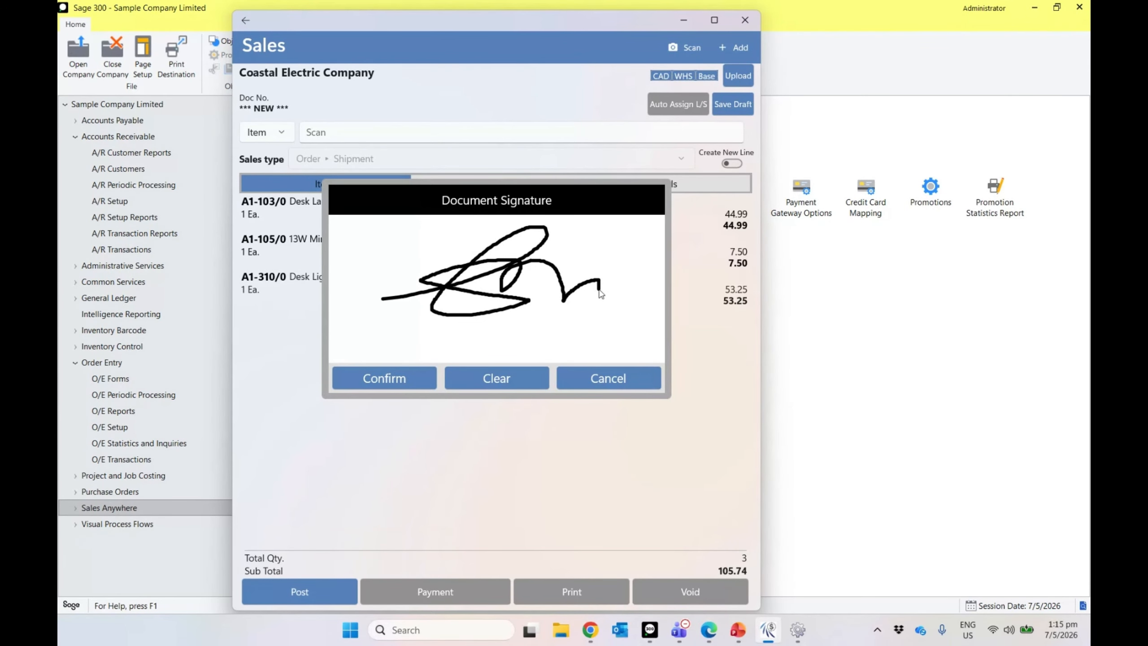
pyautogui.click(380, 378)
pyautogui.click(445, 352)
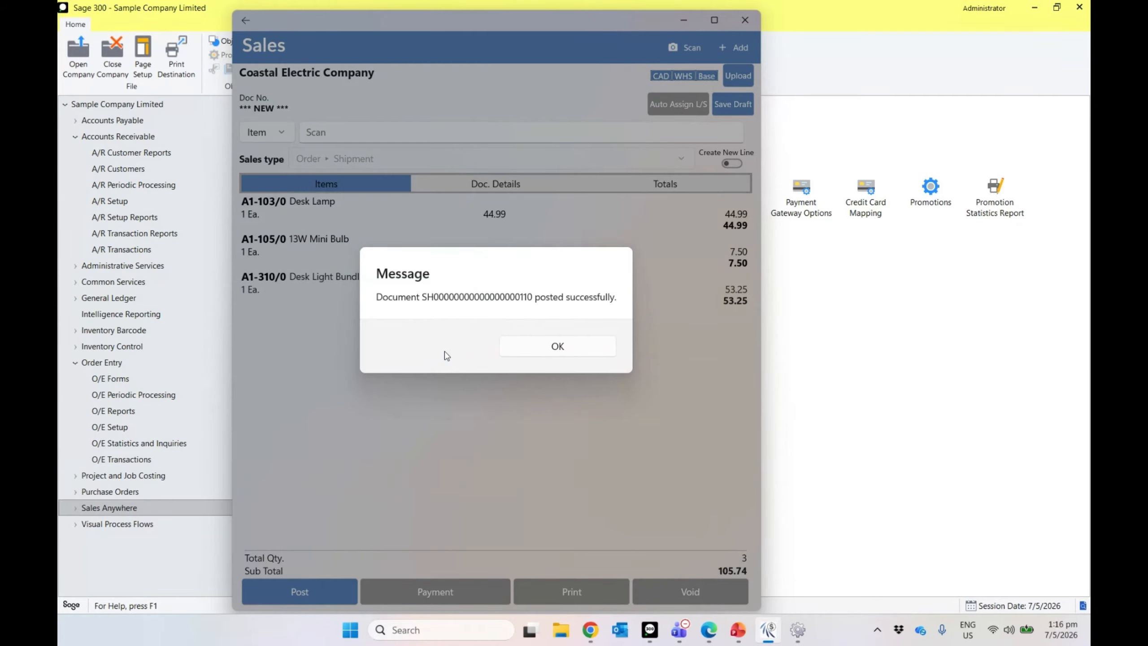
pyautogui.click(504, 352)
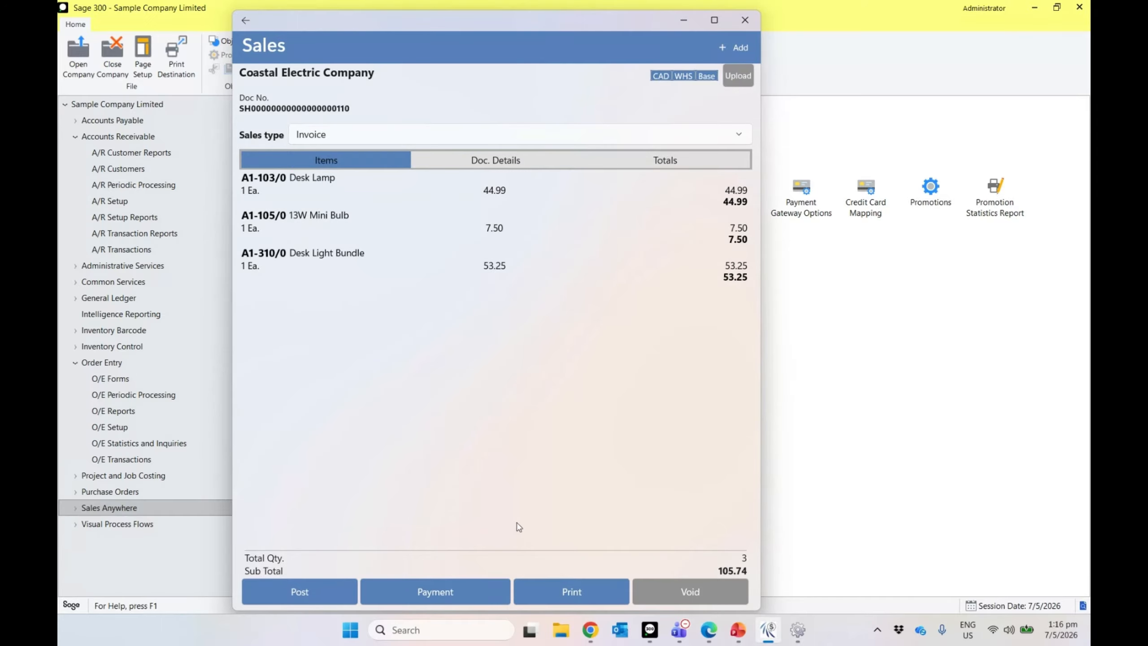
pyautogui.click(553, 586)
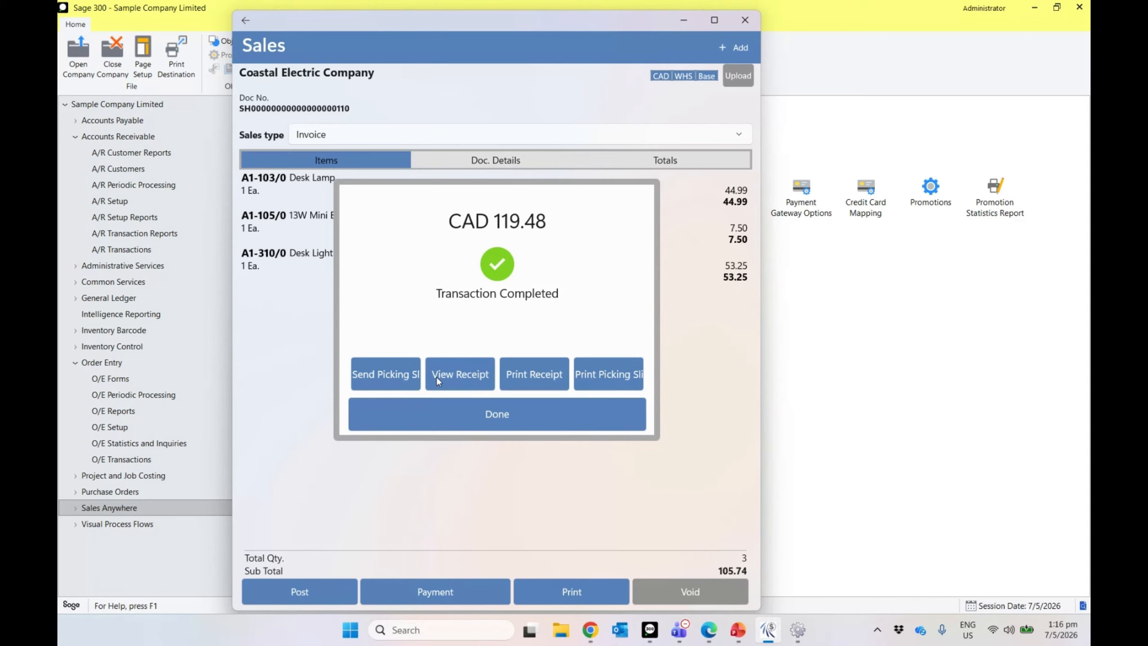
pyautogui.click(469, 375)
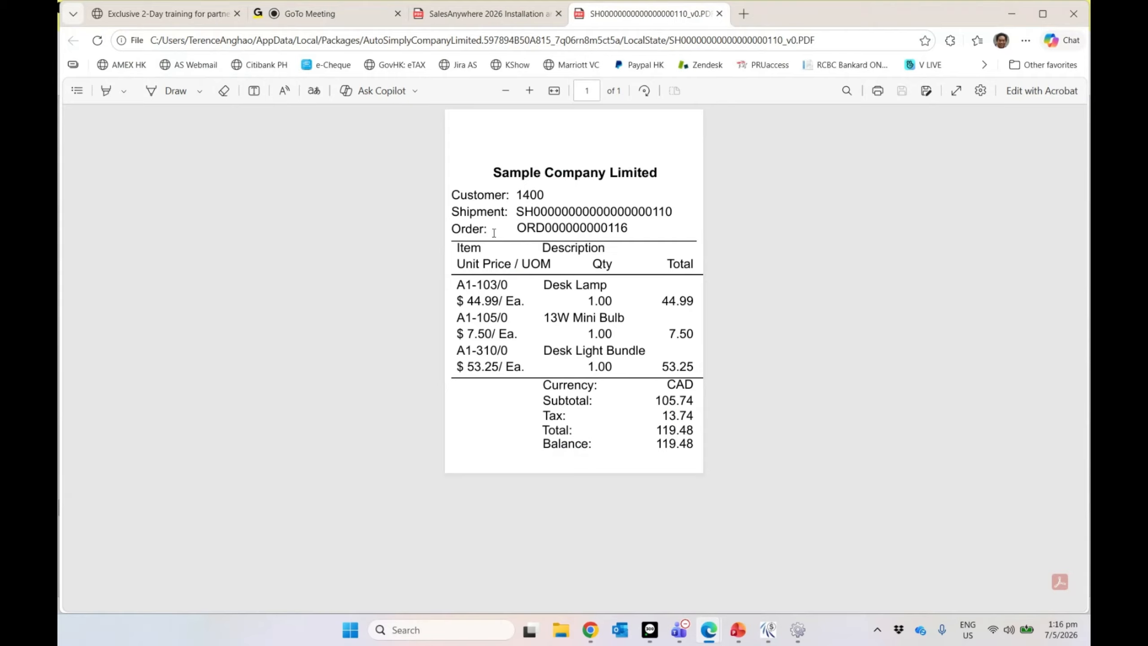
# Step: Close the Edge receipt PDF showing three items and a 119.48 total
pyautogui.click(719, 13)
# Step: Send the picking slip, cancel the Windows Share panel, and close the transaction summary
pyautogui.click(767, 629)
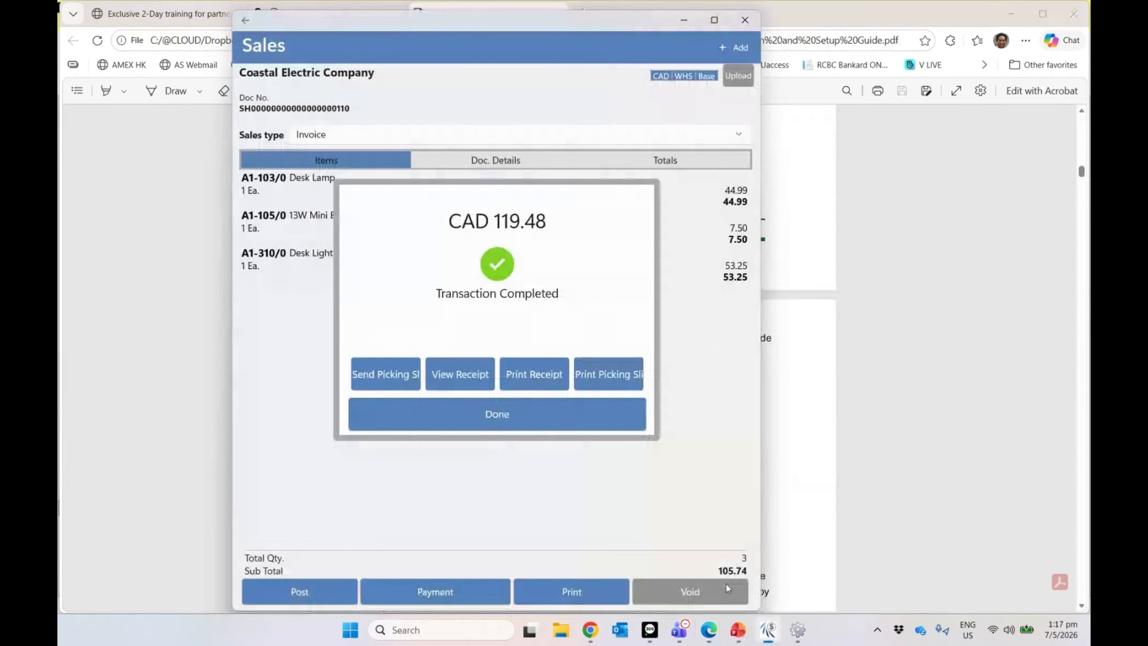
pyautogui.click(391, 379)
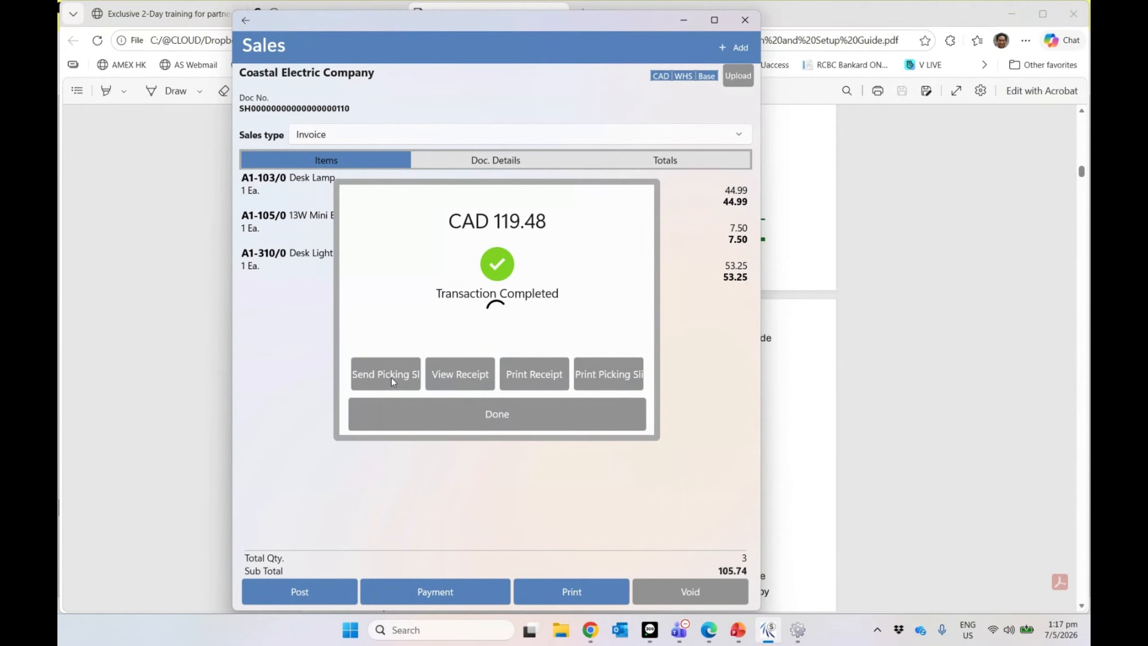
pyautogui.click(390, 376)
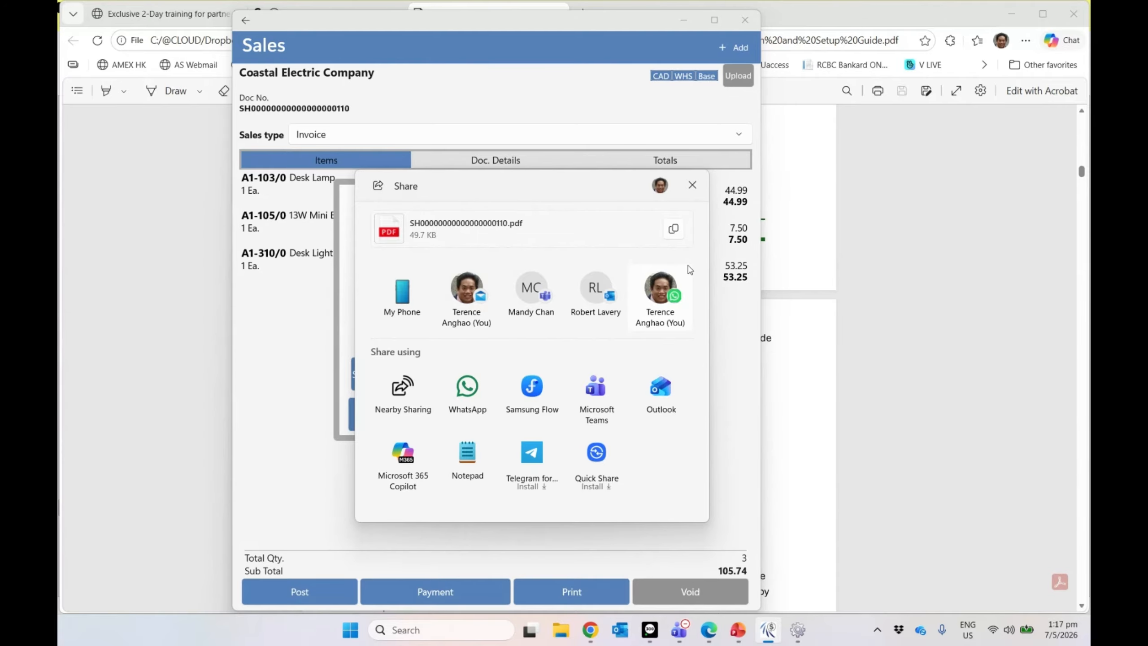
pyautogui.click(692, 186)
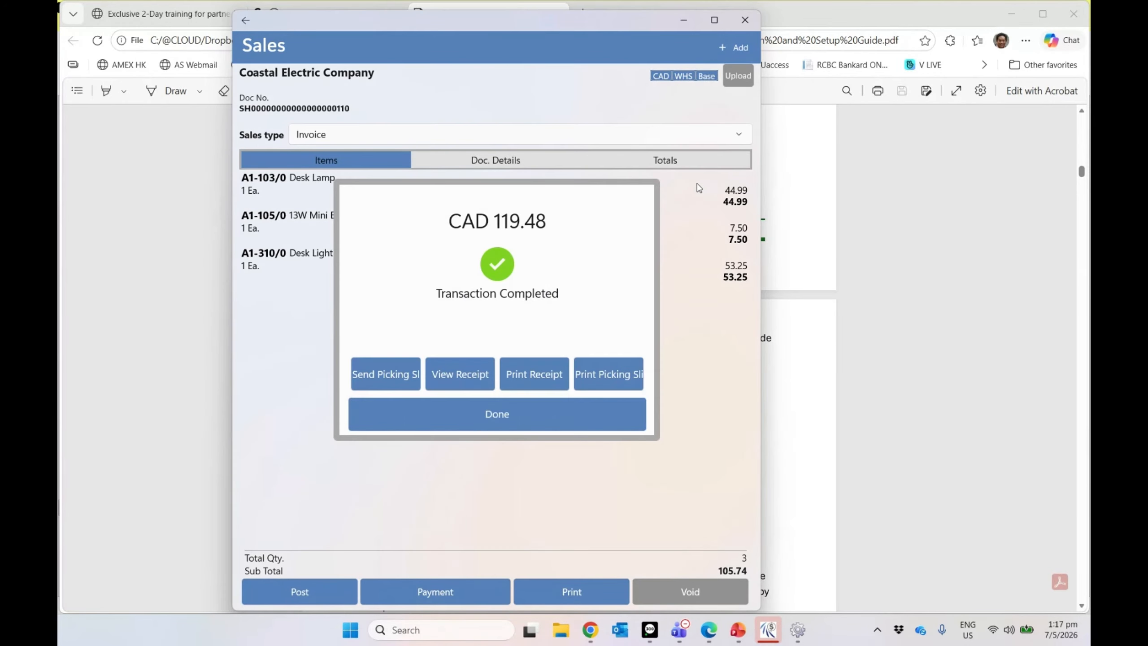
pyautogui.click(466, 420)
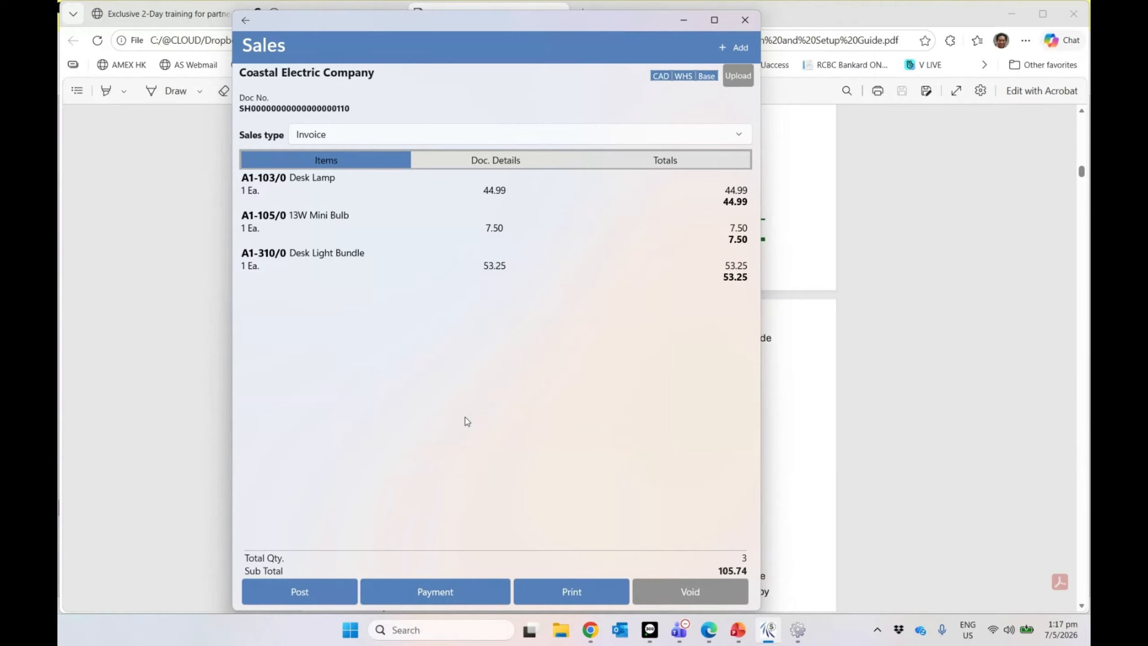
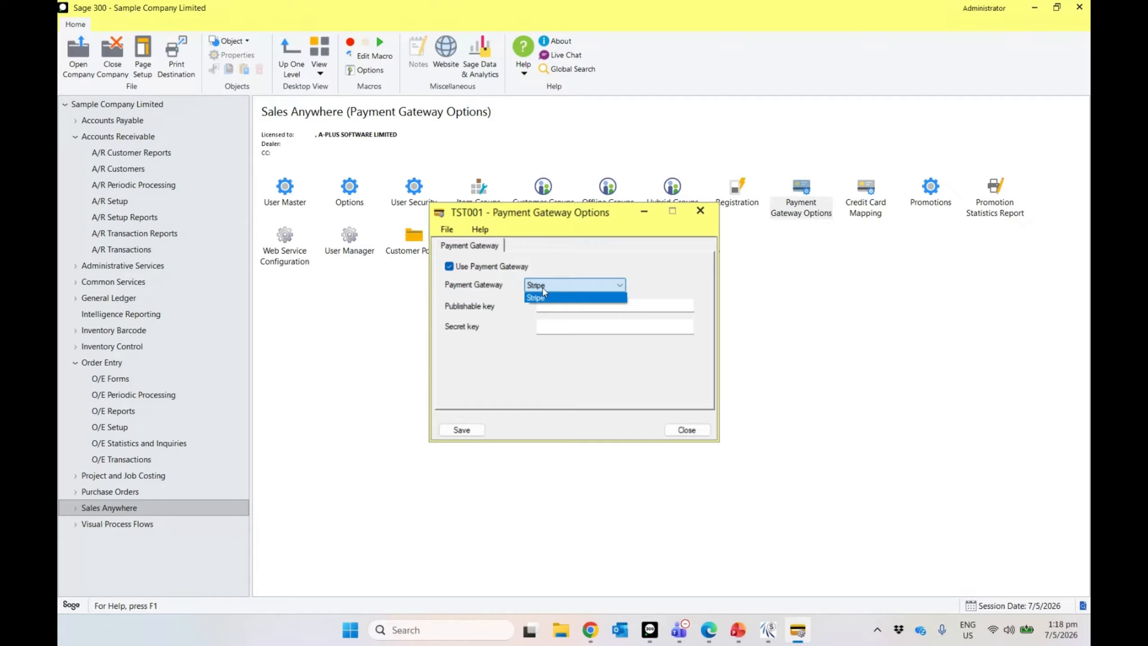
# Step: Keep Stripe as the Sales Anywhere payment gateway, then go to File Explorer for the keys
pyautogui.click(544, 296)
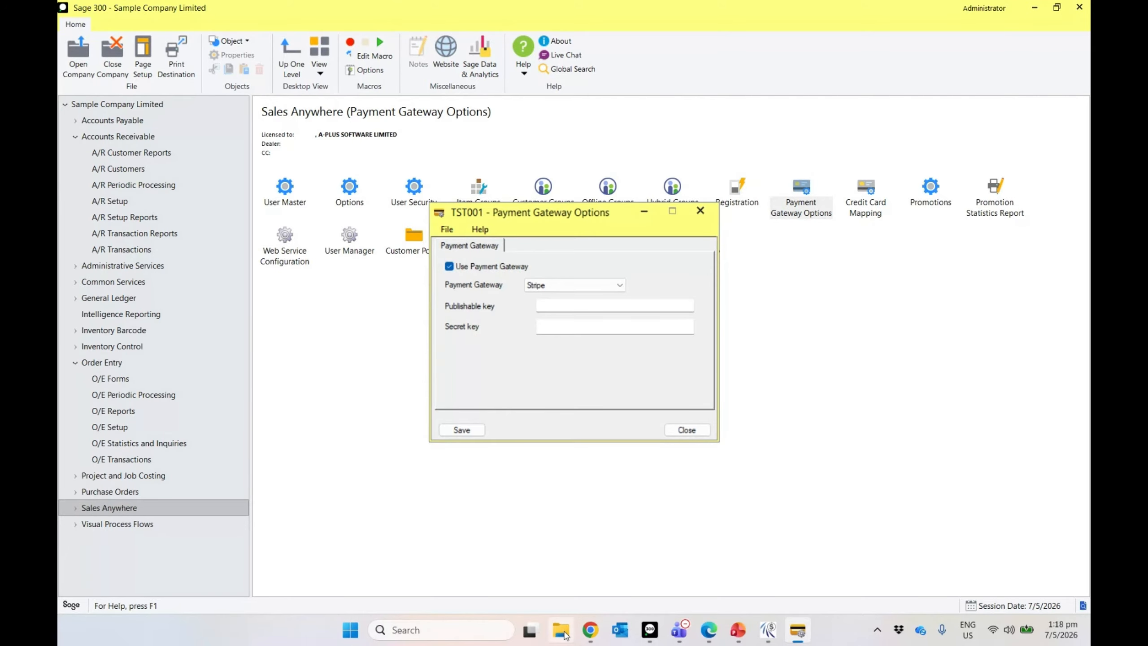
pyautogui.click(560, 629)
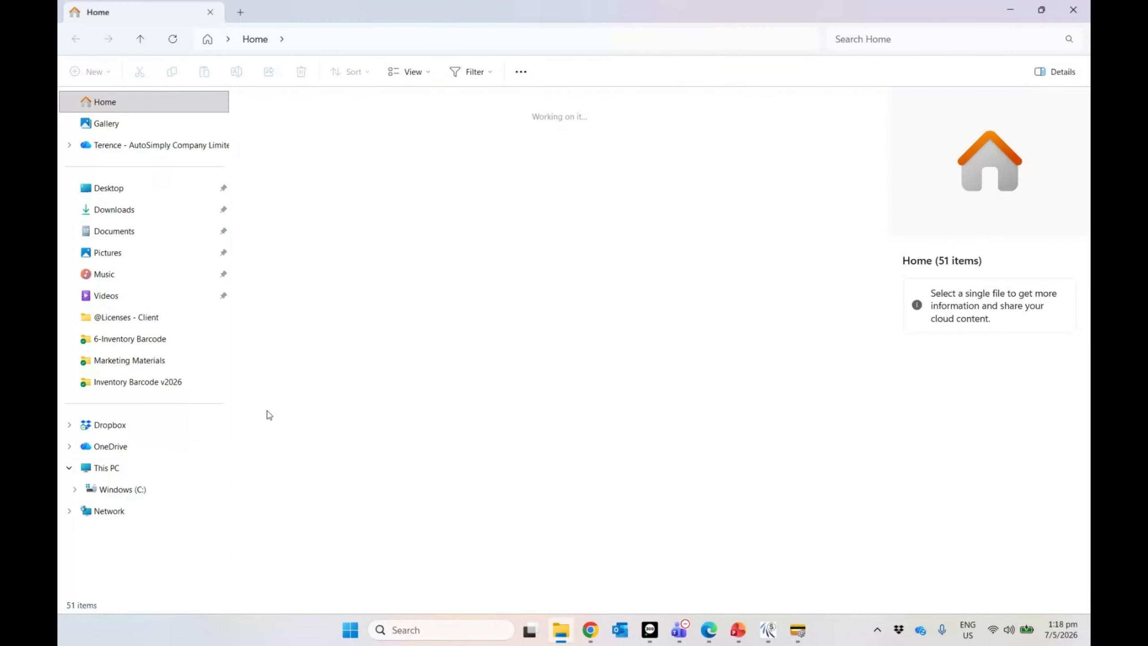
# Step: Browse OneDrive to the @@@ Reference Materials > Info - AS & AP folder
pyautogui.click(144, 488)
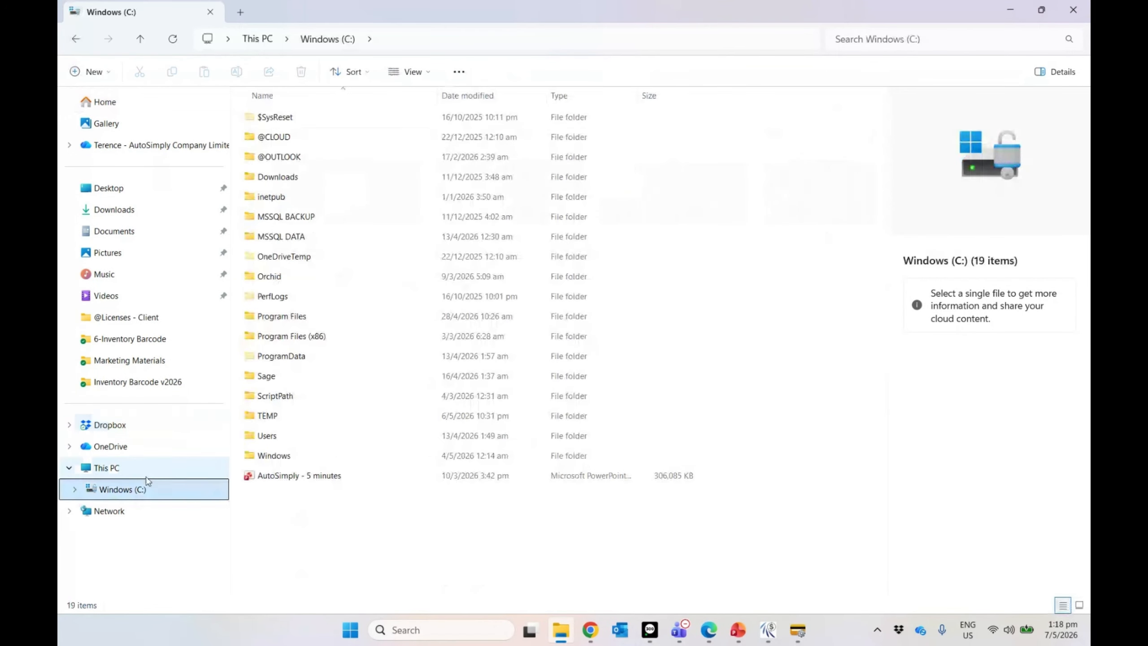
pyautogui.click(180, 149)
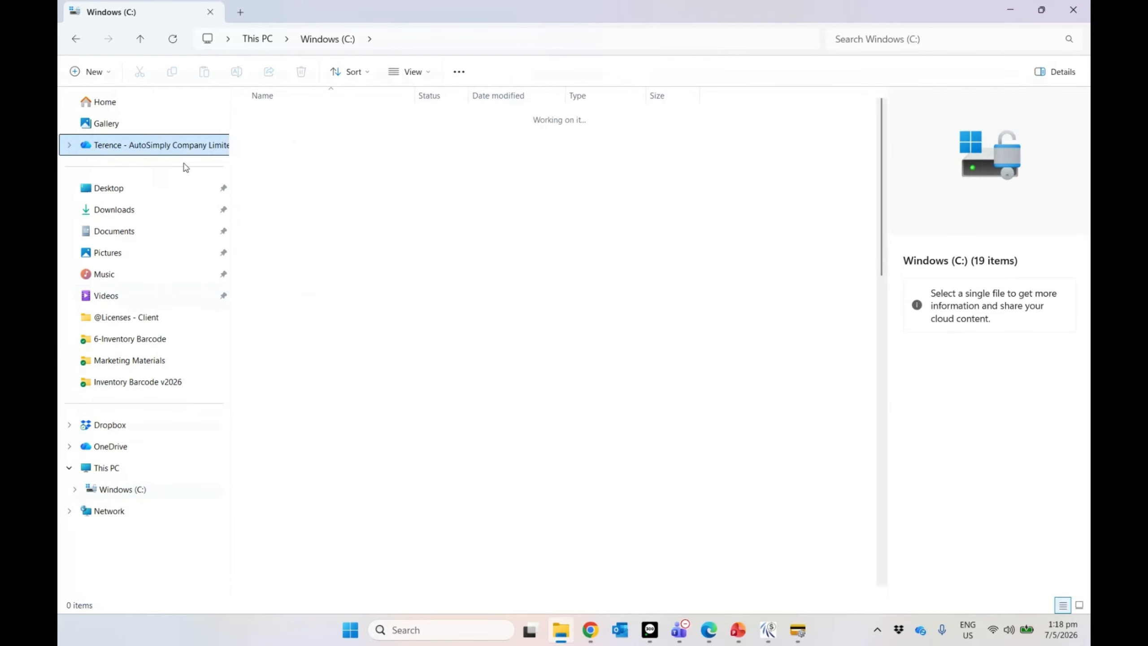
pyautogui.doubleClick(307, 361)
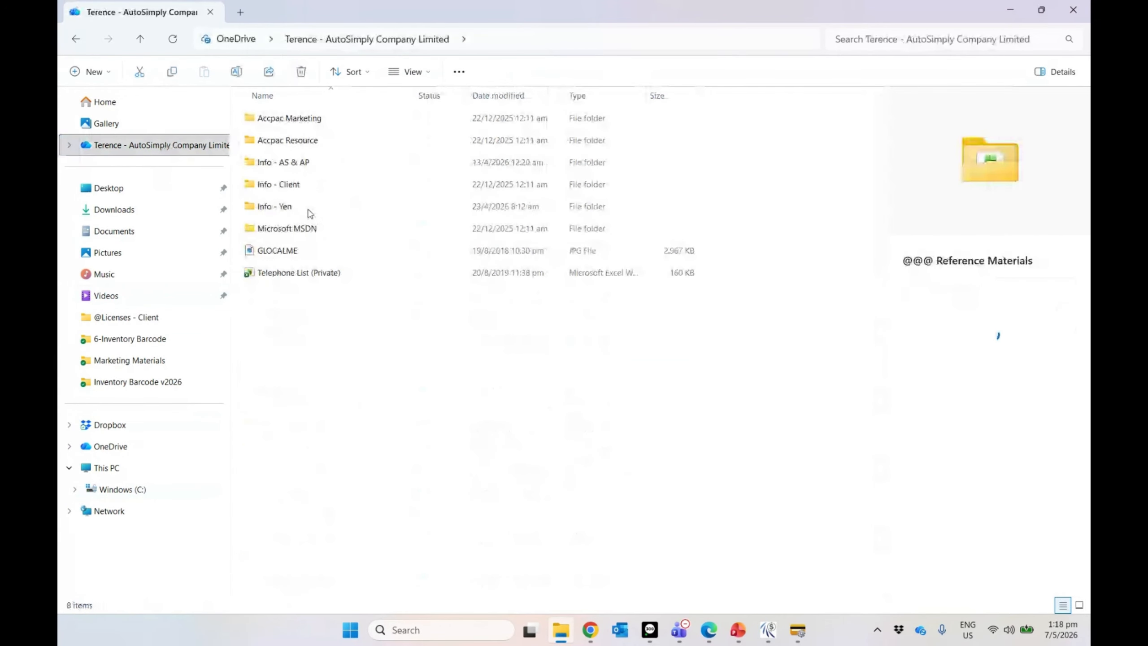
pyautogui.click(318, 168)
pyautogui.doubleClick(318, 168)
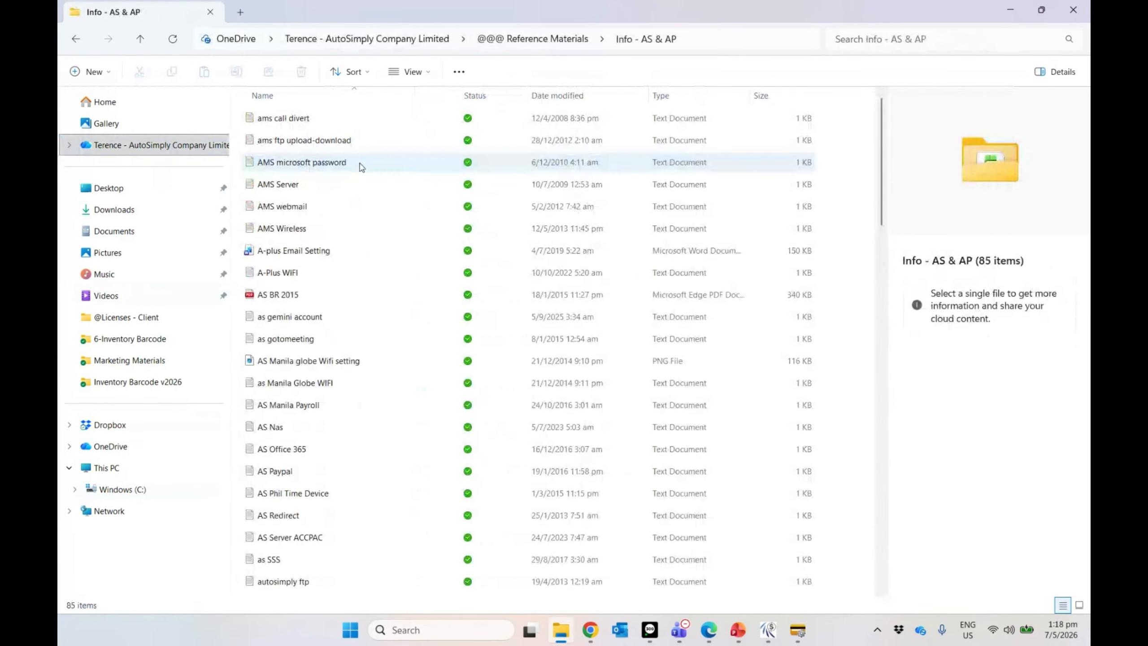
# Step: Search for 'stripe', open Stripe Test.txt and select its publishable key
pyautogui.click(852, 39)
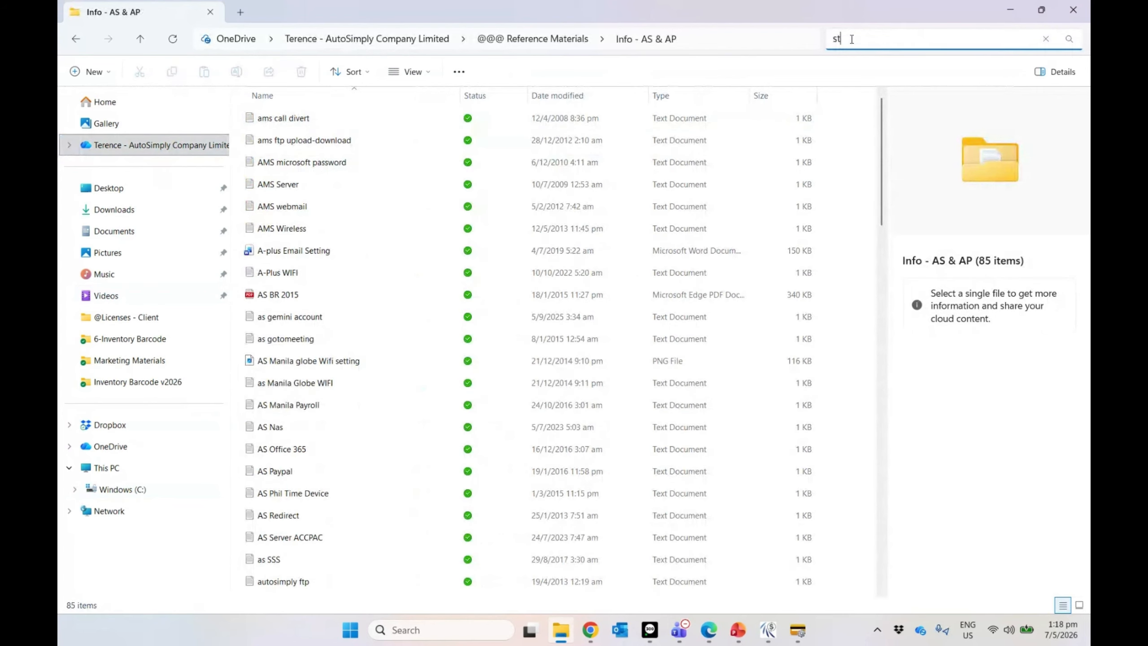
pyautogui.write('stripe')
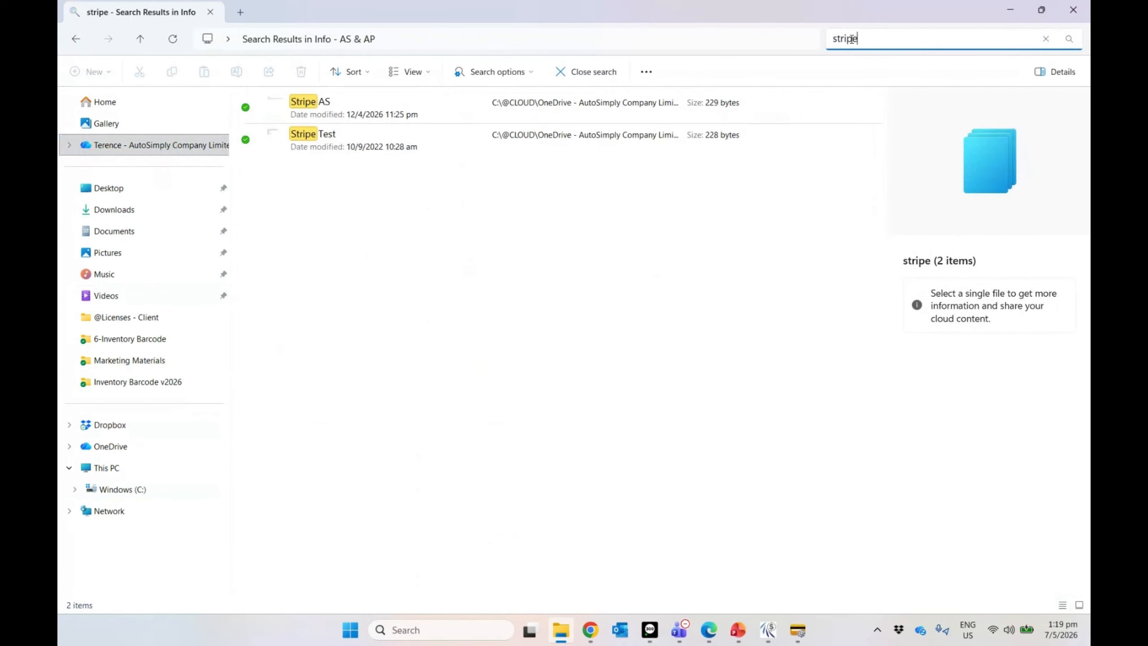
pyautogui.click(386, 117)
pyautogui.doubleClick(425, 145)
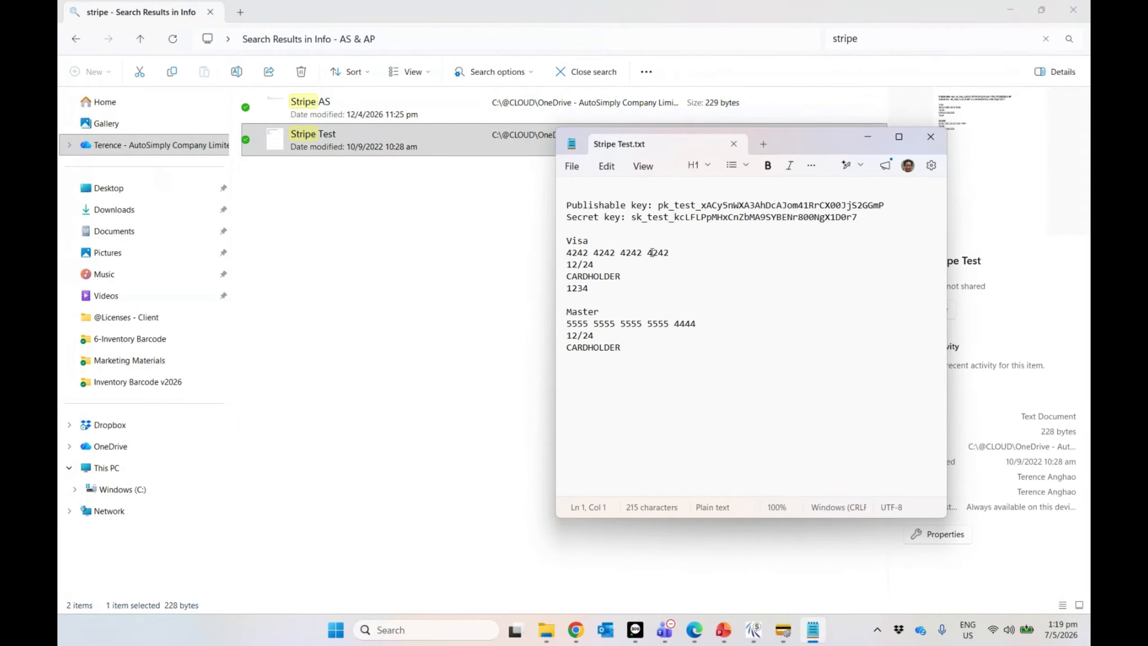
pyautogui.moveTo(889, 209); pyautogui.dragTo(658, 204)
pyautogui.hotkey('ctrl', 'c')
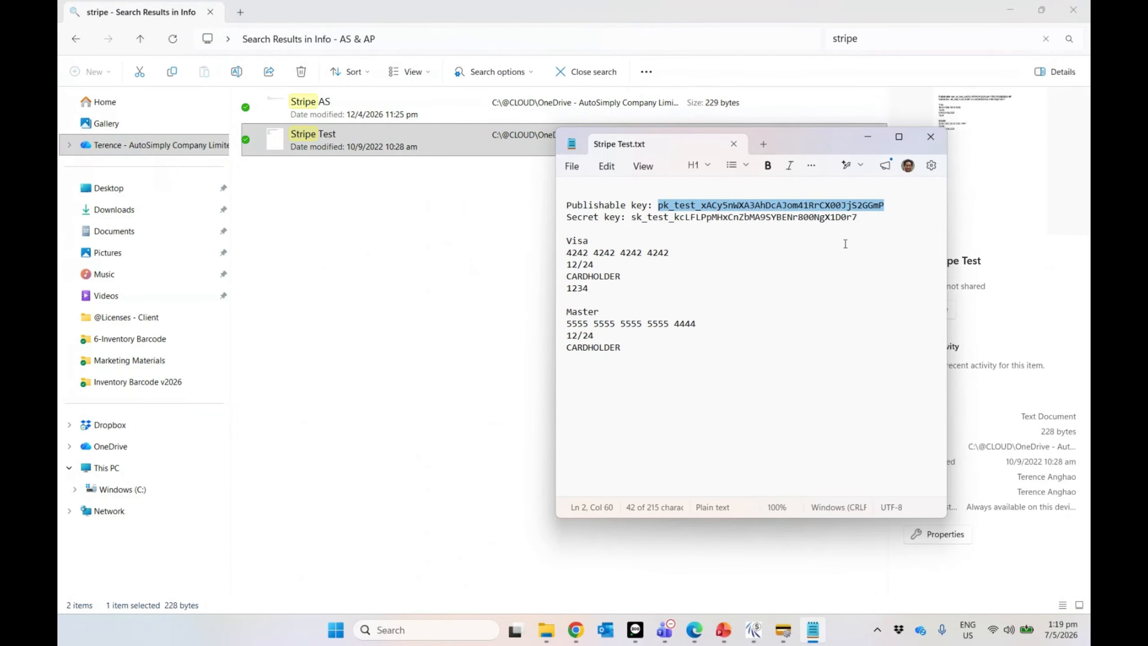
pyautogui.click(763, 637)
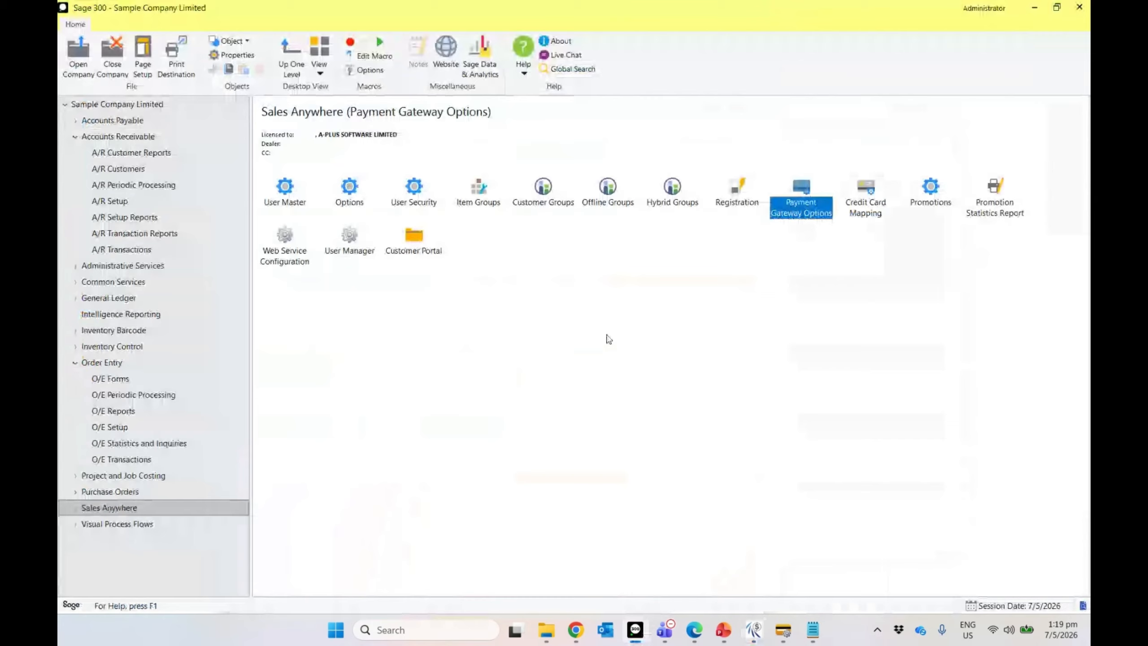
# Step: Paste the Stripe publishable key into Payment Gateway Options
pyautogui.click(635, 629)
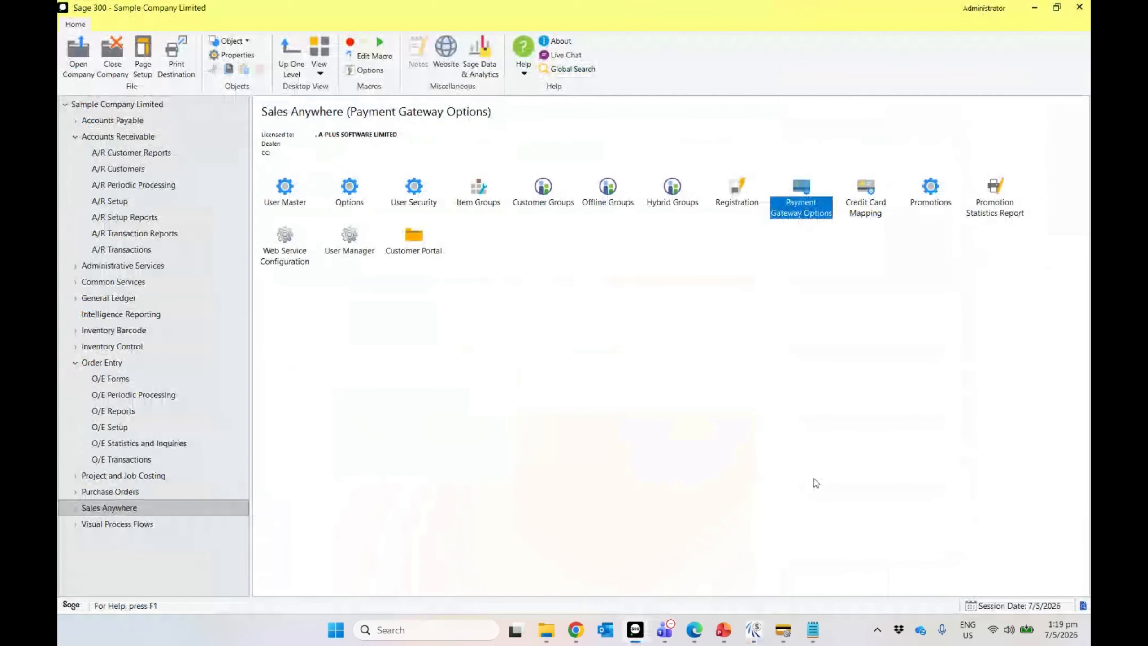
pyautogui.doubleClick(819, 210)
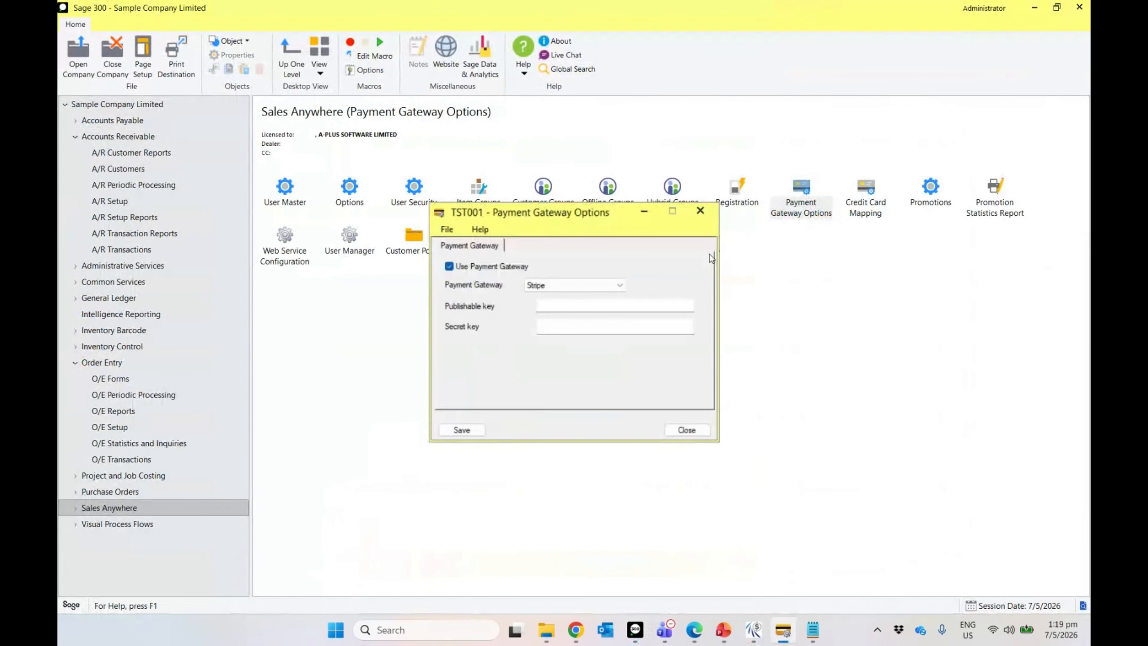
pyautogui.hotkey('ctrl', 'v')
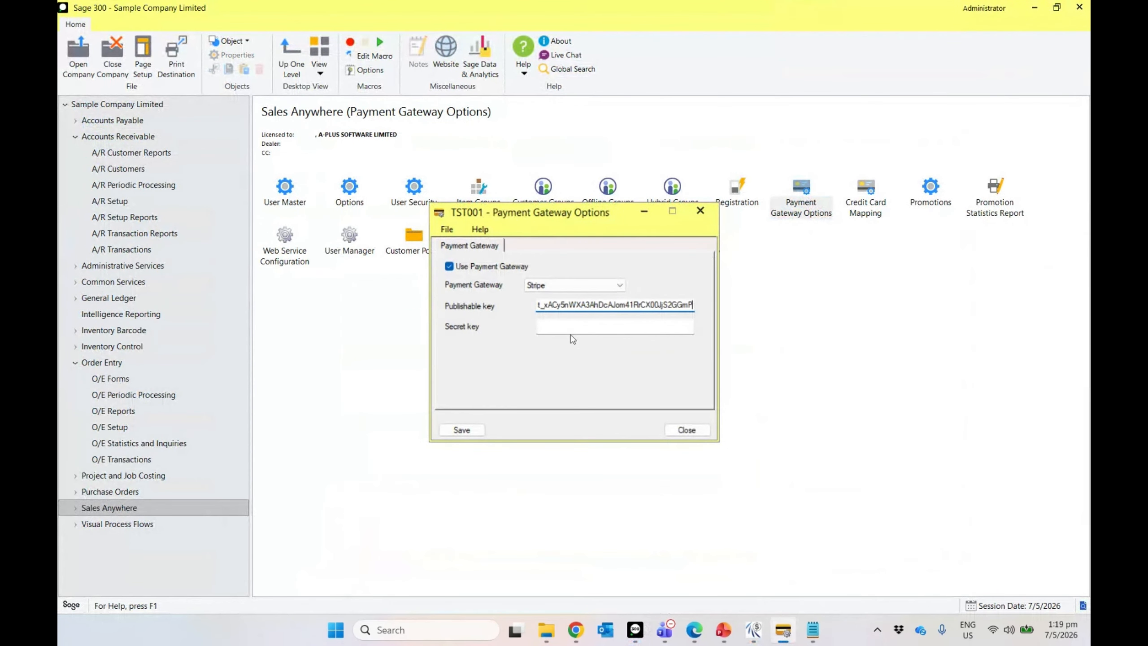
pyautogui.click(573, 327)
# Step: Copy the Stripe secret key into its field and save the payment gateway options
pyautogui.click(813, 632)
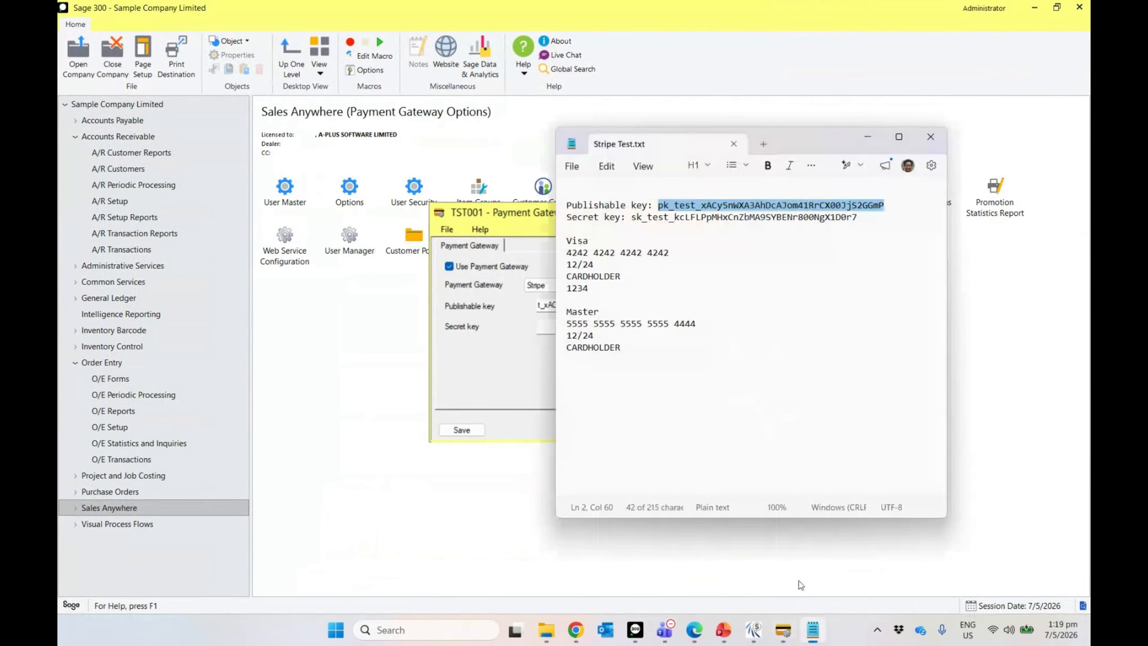
pyautogui.moveTo(866, 216); pyautogui.dragTo(632, 218)
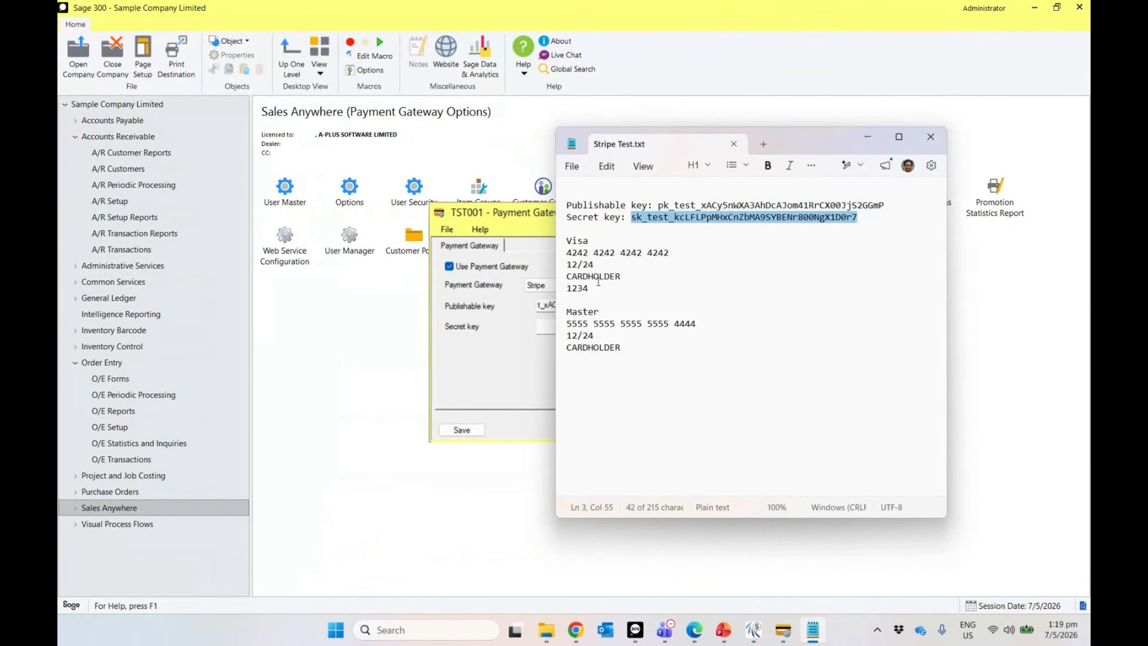
pyautogui.hotkey('ctrl', 'c')
pyautogui.click(542, 327)
pyautogui.hotkey('ctrl', 'v')
pyautogui.click(467, 433)
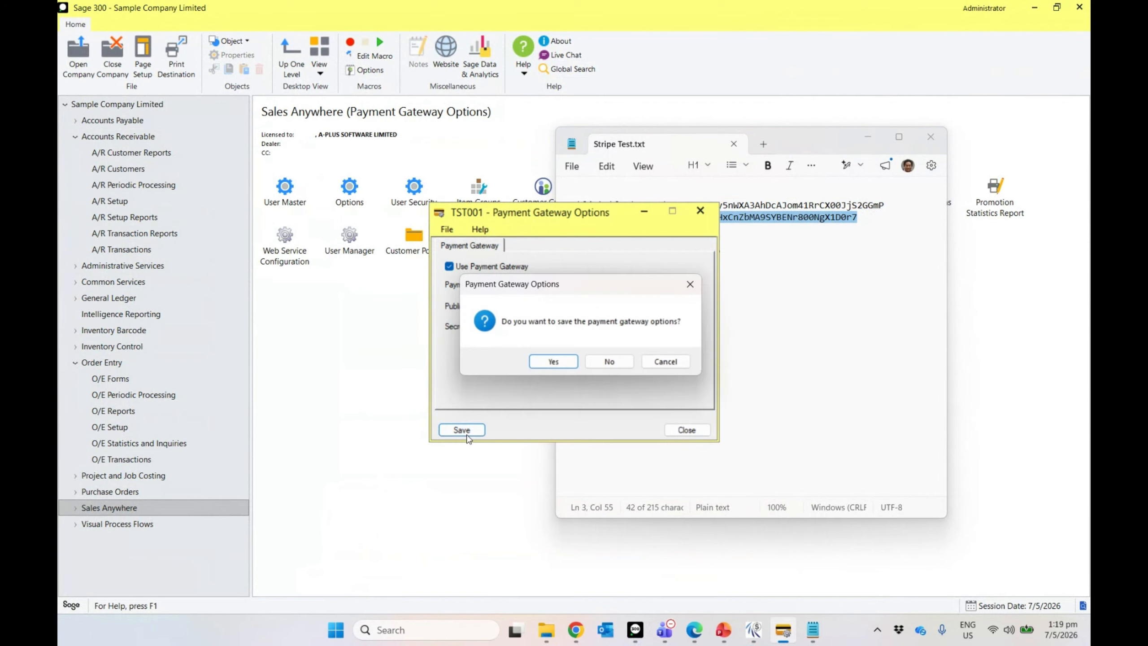
pyautogui.click(554, 362)
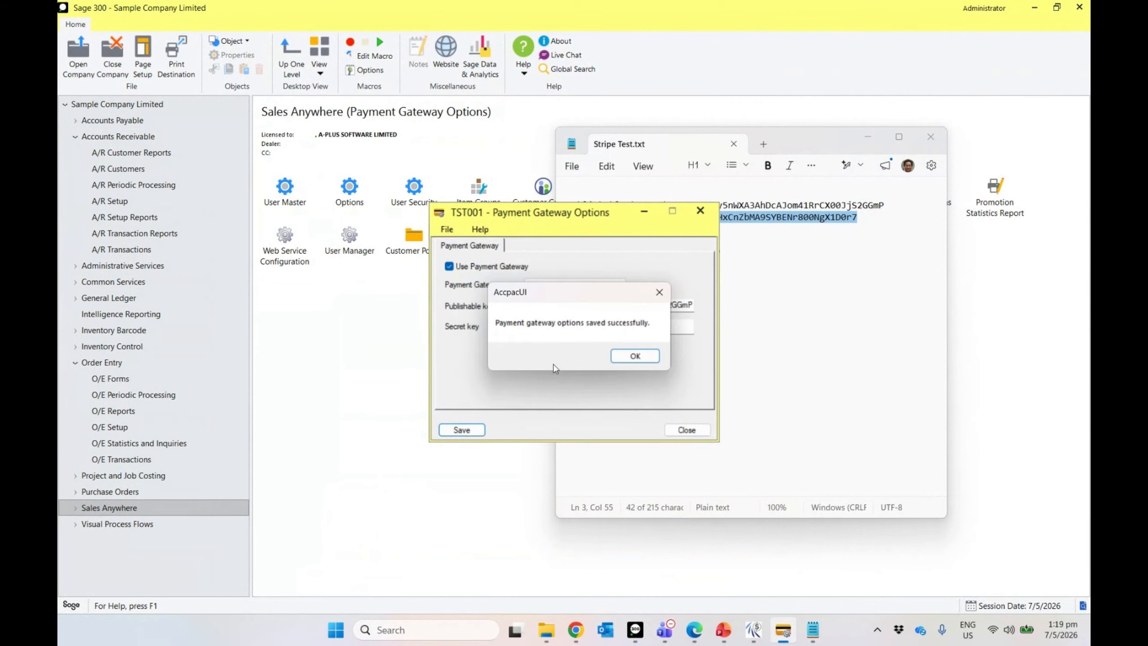
pyautogui.click(625, 357)
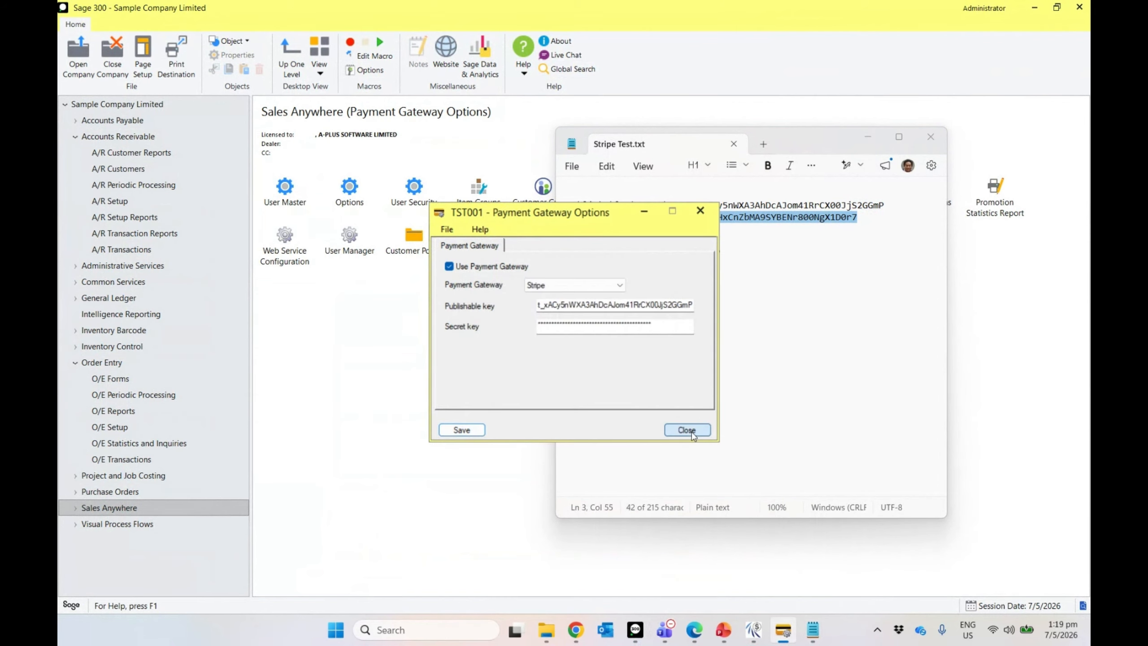
pyautogui.click(686, 430)
# Step: In Credit Card Mapping, map the Visa card type to payment code VISA
pyautogui.click(930, 137)
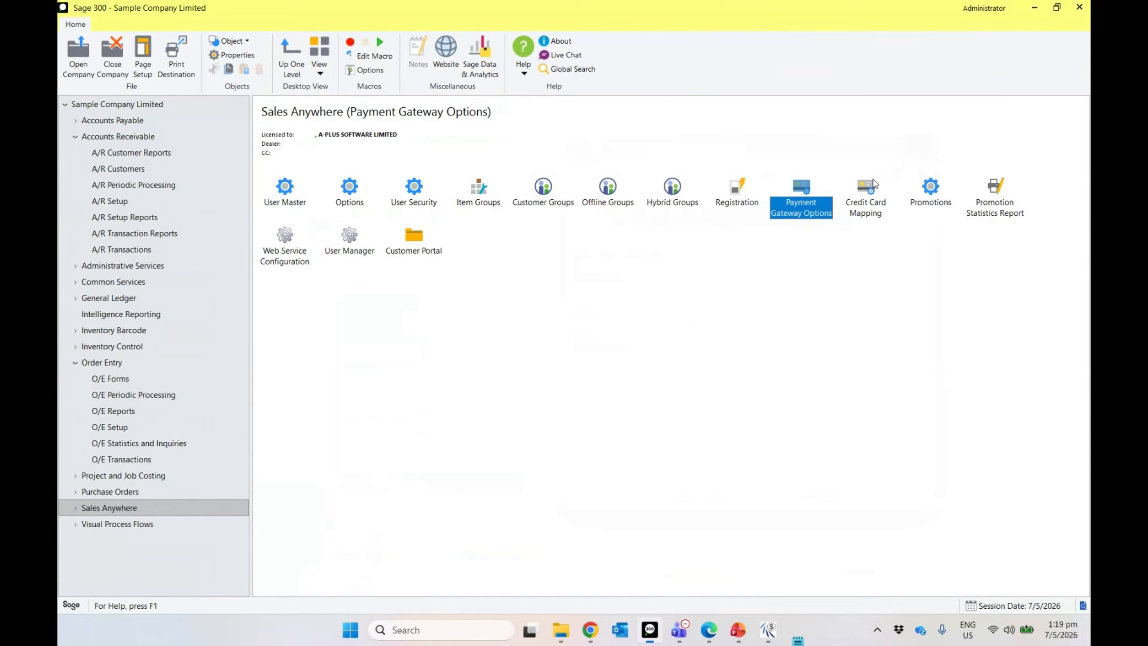
pyautogui.click(867, 200)
pyautogui.doubleClick(868, 201)
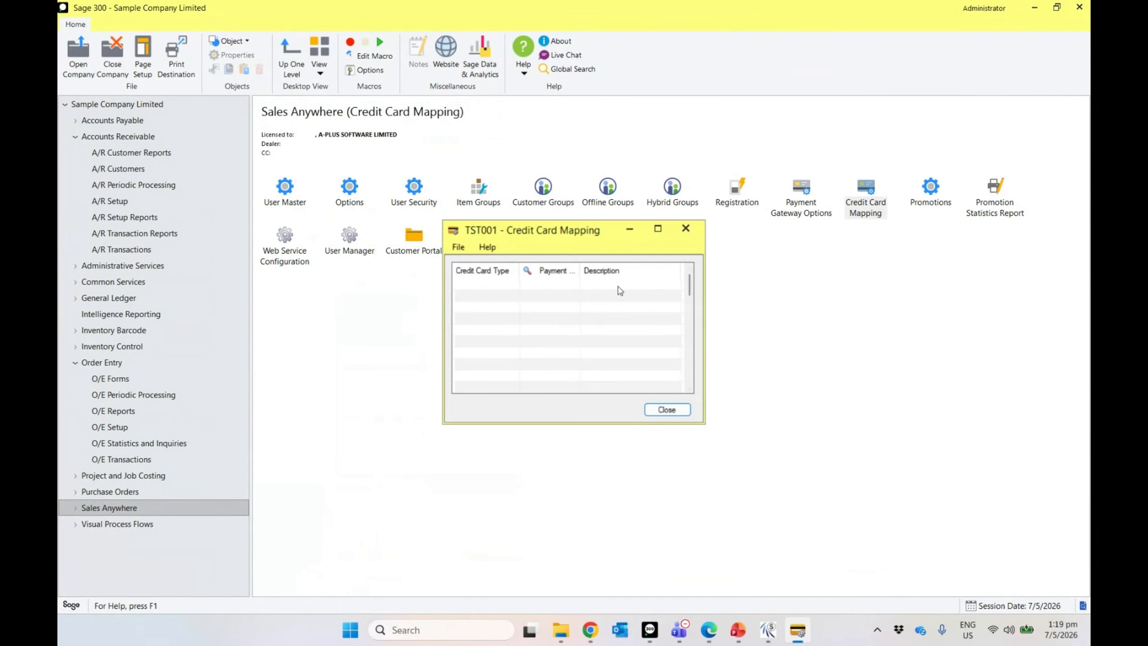
pyautogui.click(536, 285)
pyautogui.click(500, 289)
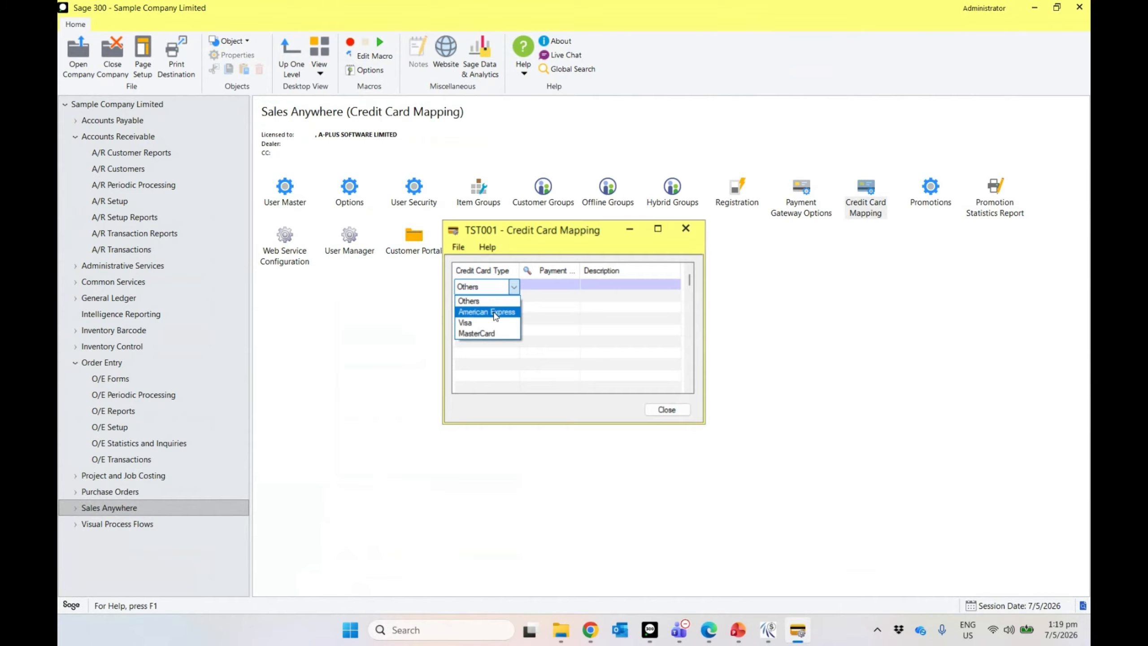
pyautogui.click(492, 325)
pyautogui.click(544, 273)
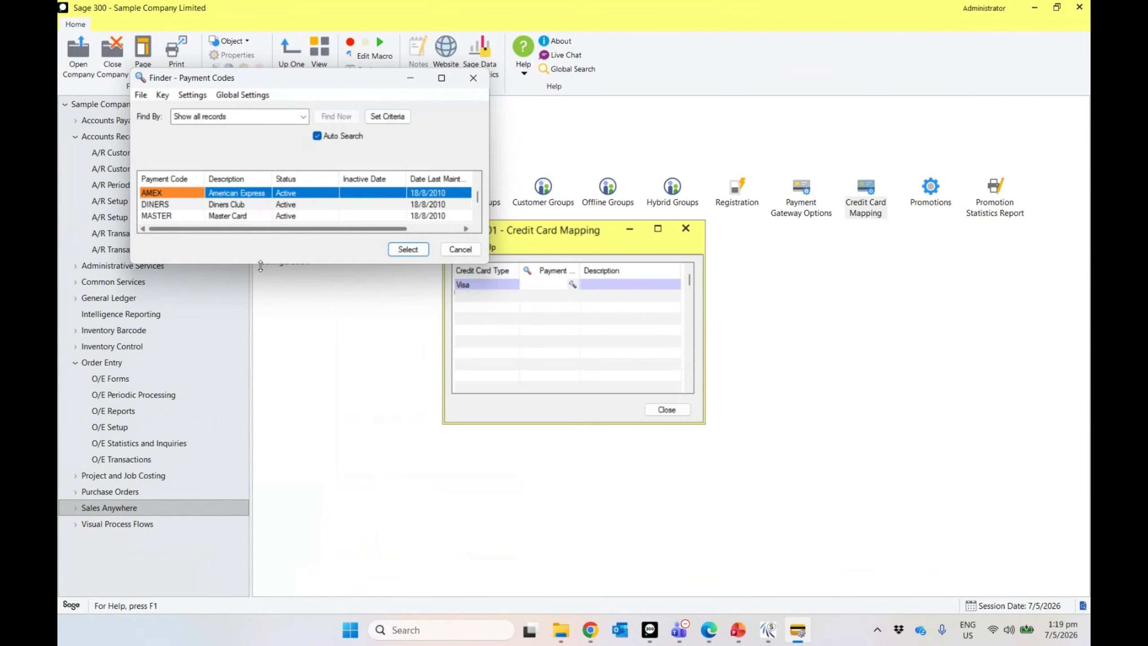
pyautogui.moveTo(266, 266); pyautogui.dragTo(265, 448)
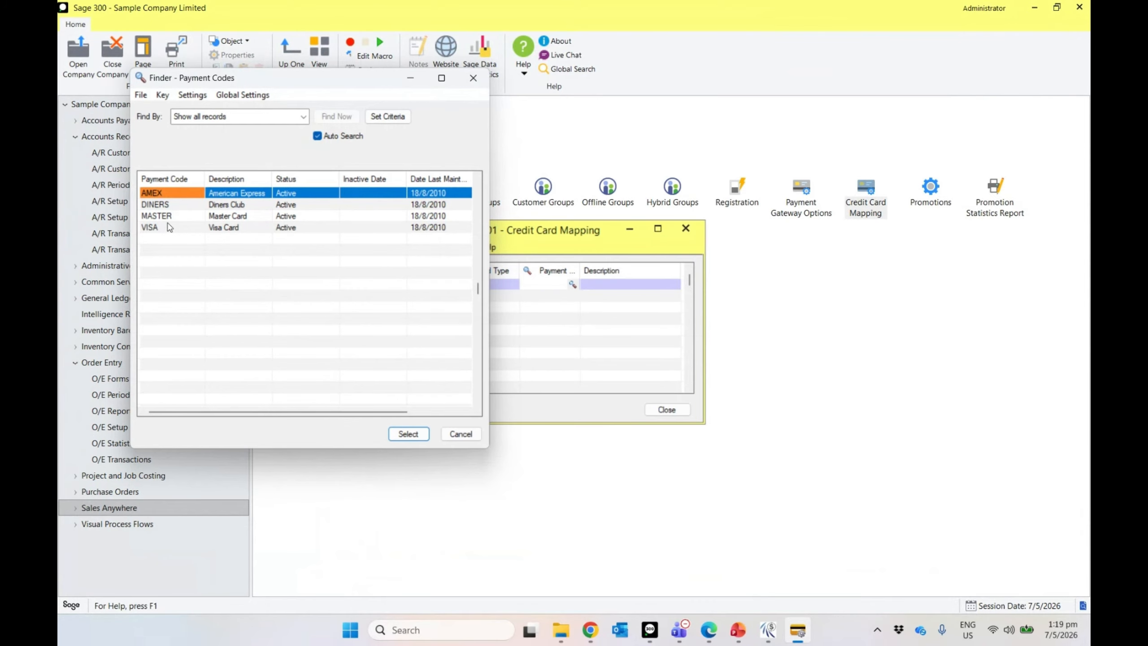
pyautogui.doubleClick(172, 227)
# Step: Add a MasterCard row mapped to payment code MASTER and close Credit Card Mapping
pyautogui.press('Insert')
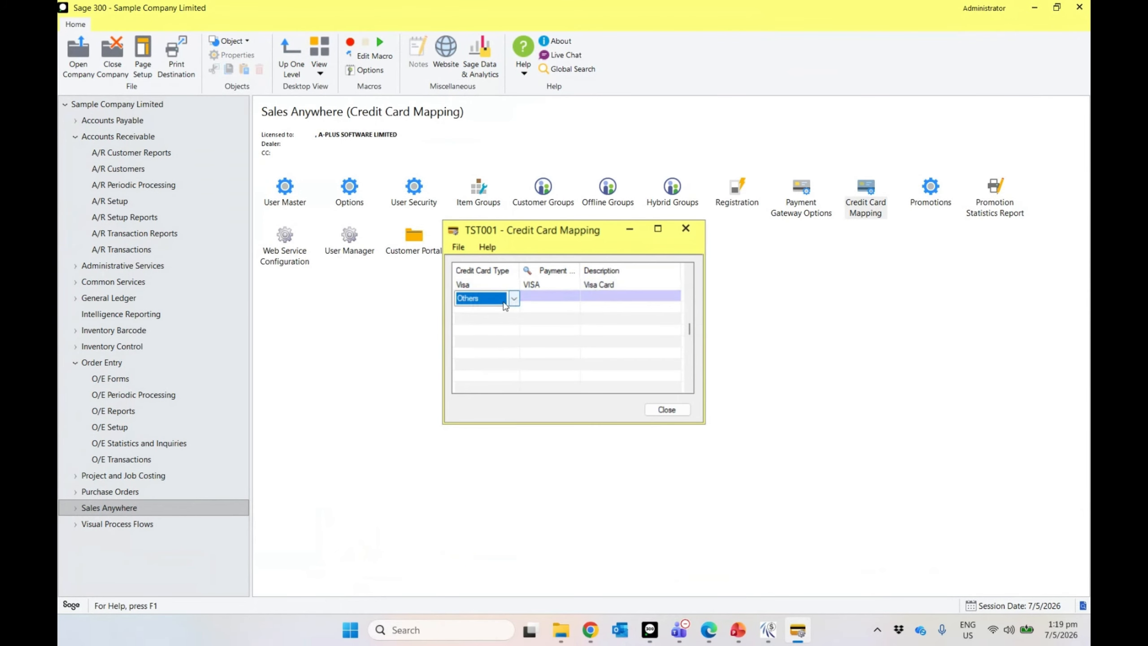
pyautogui.click(514, 297)
pyautogui.click(480, 344)
pyautogui.press('Tab')
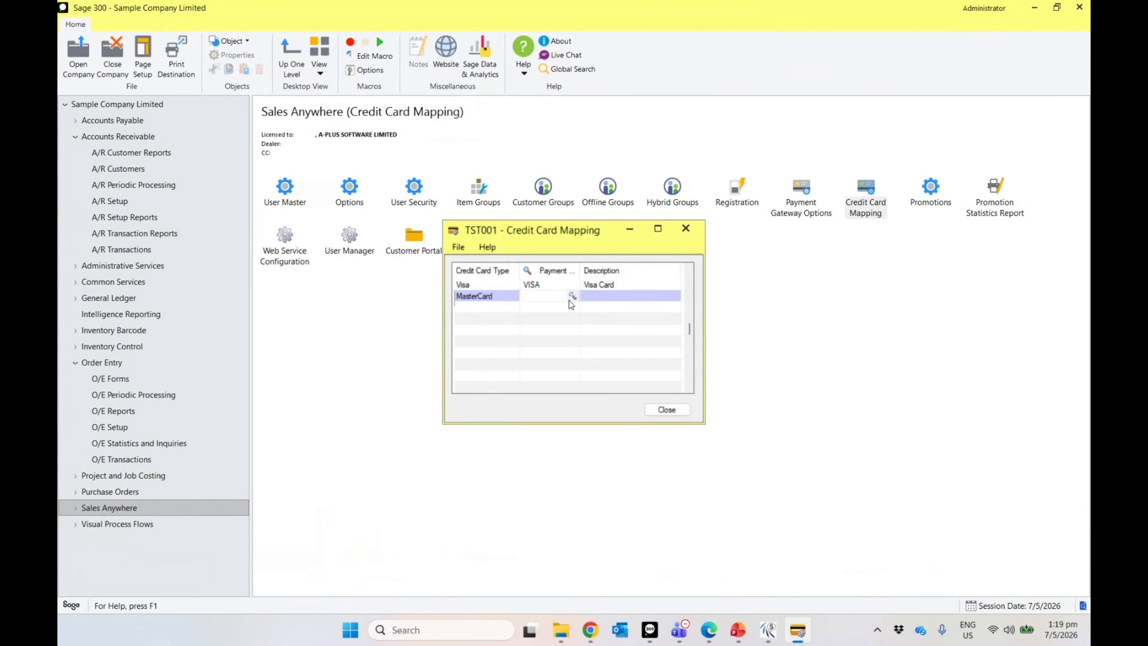
pyautogui.click(572, 296)
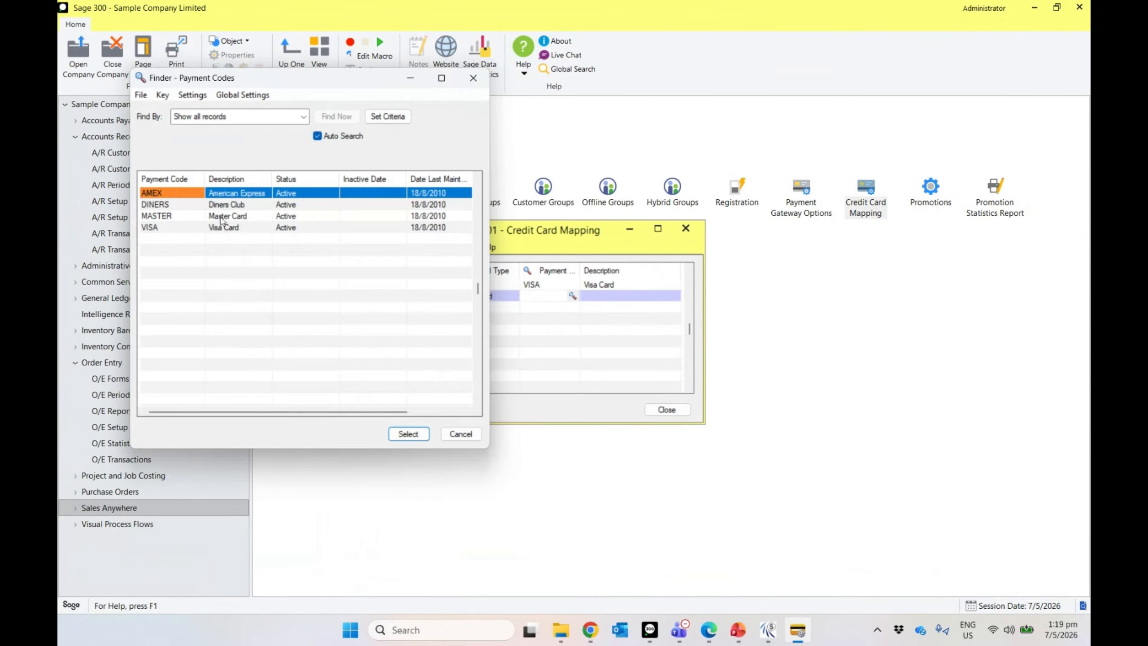
pyautogui.doubleClick(221, 219)
pyautogui.click(667, 410)
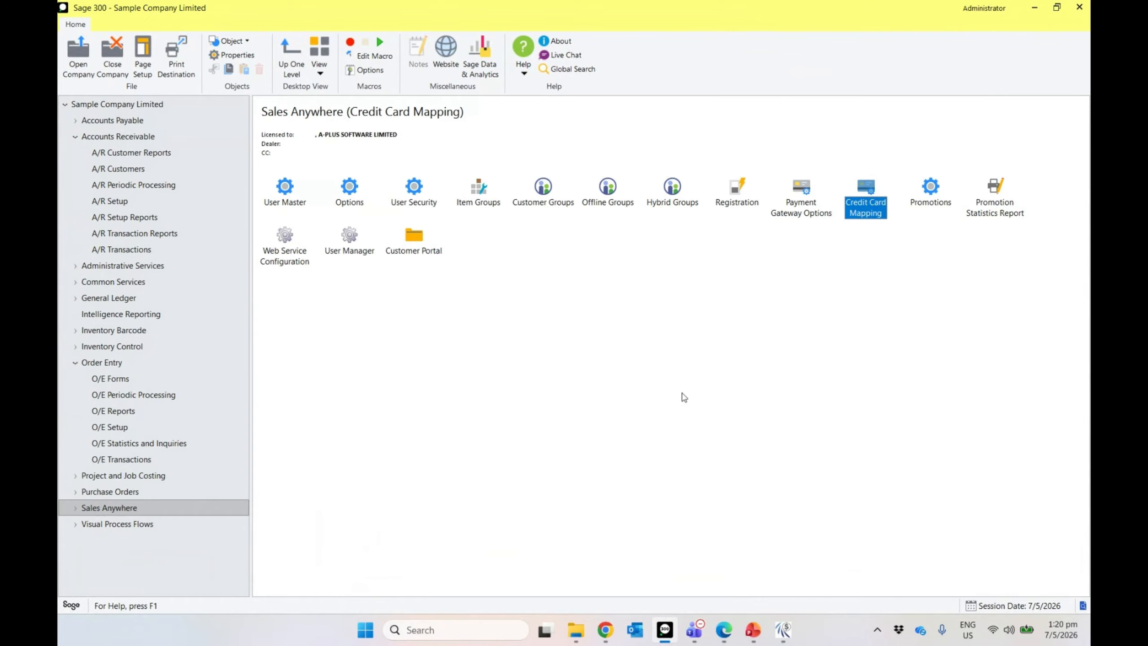
# Step: Log out of SalesAnywhere and log back in with the user ID and password
pyautogui.click(787, 638)
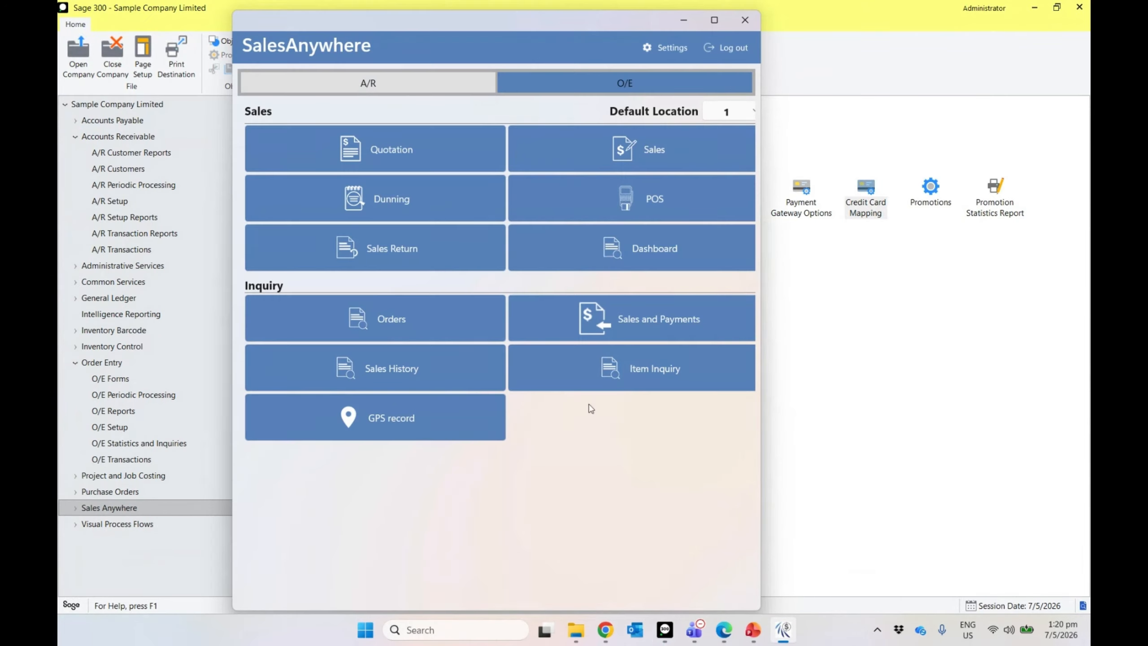
pyautogui.click(725, 47)
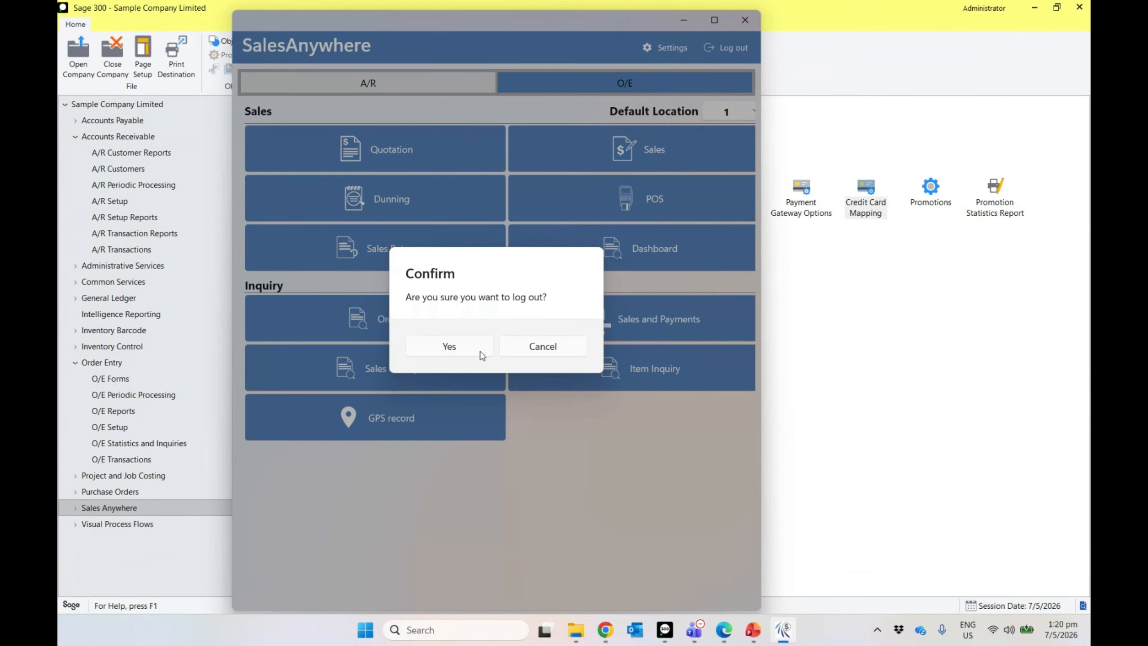
pyautogui.click(449, 346)
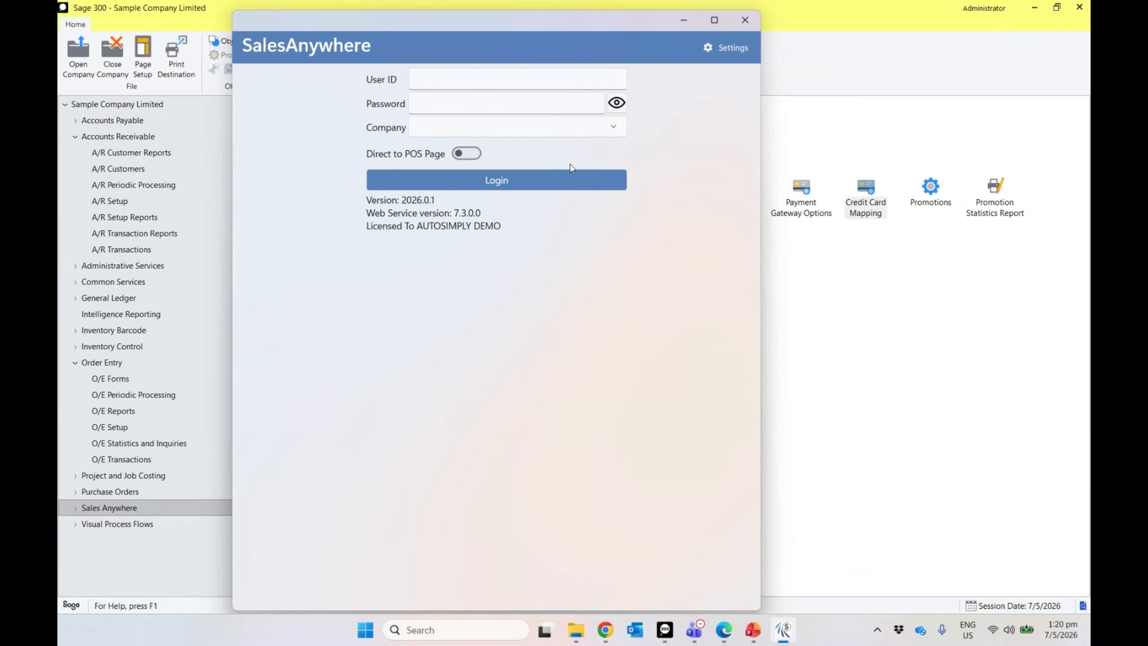
pyautogui.click(433, 84)
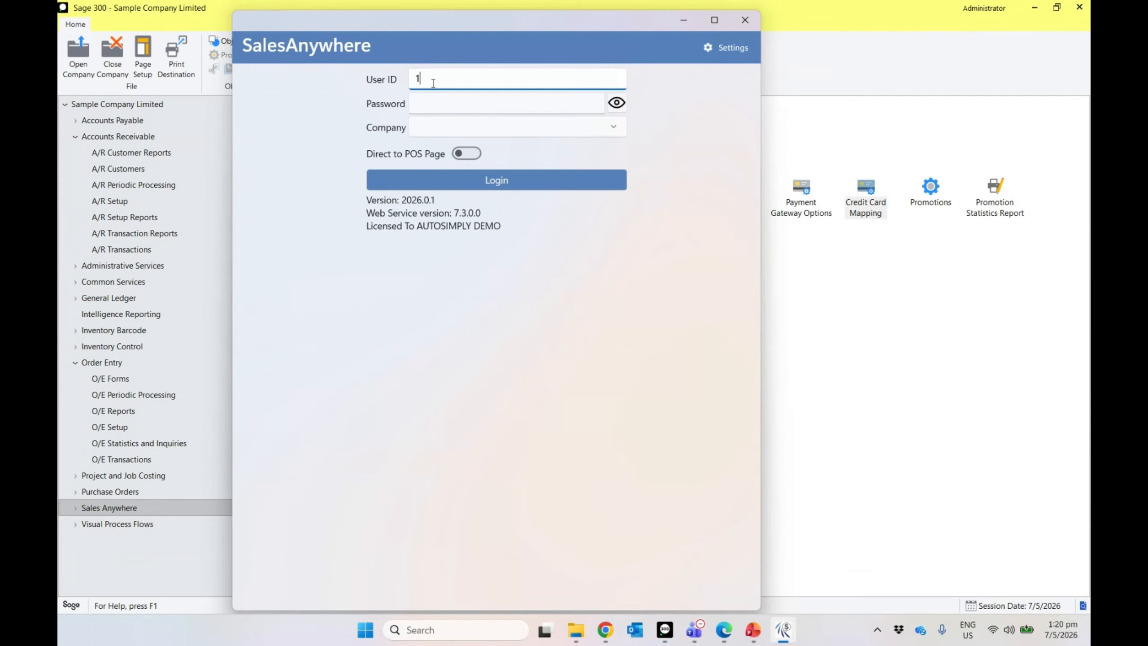
pyautogui.write('1')
pyautogui.click(481, 104)
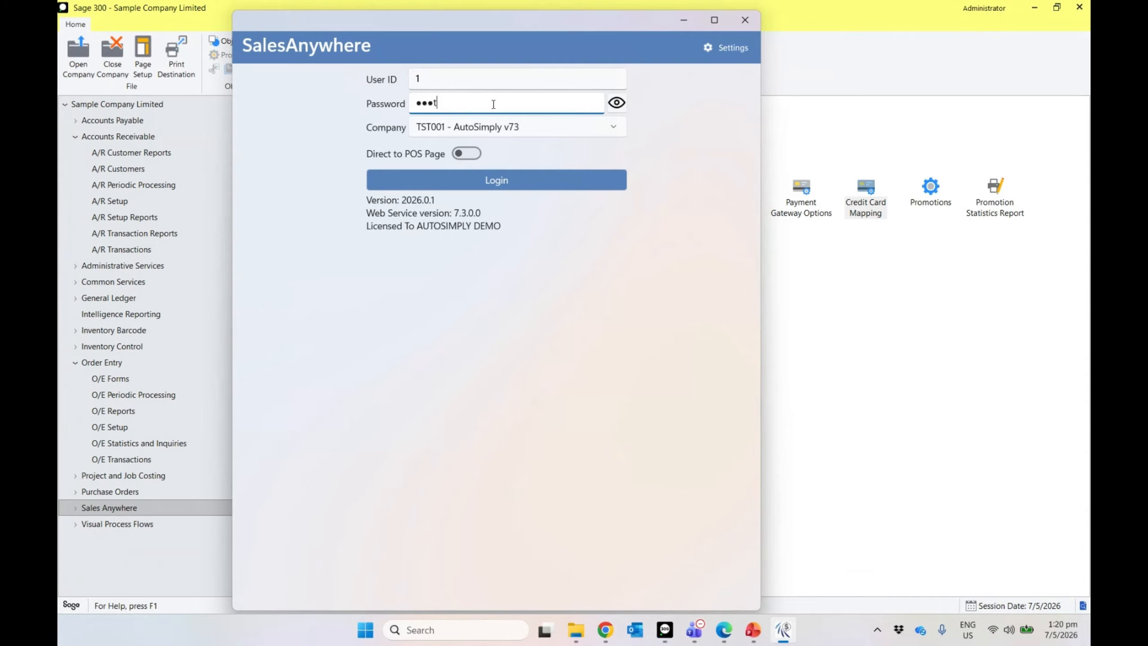
pyautogui.write('34')
pyautogui.click(514, 176)
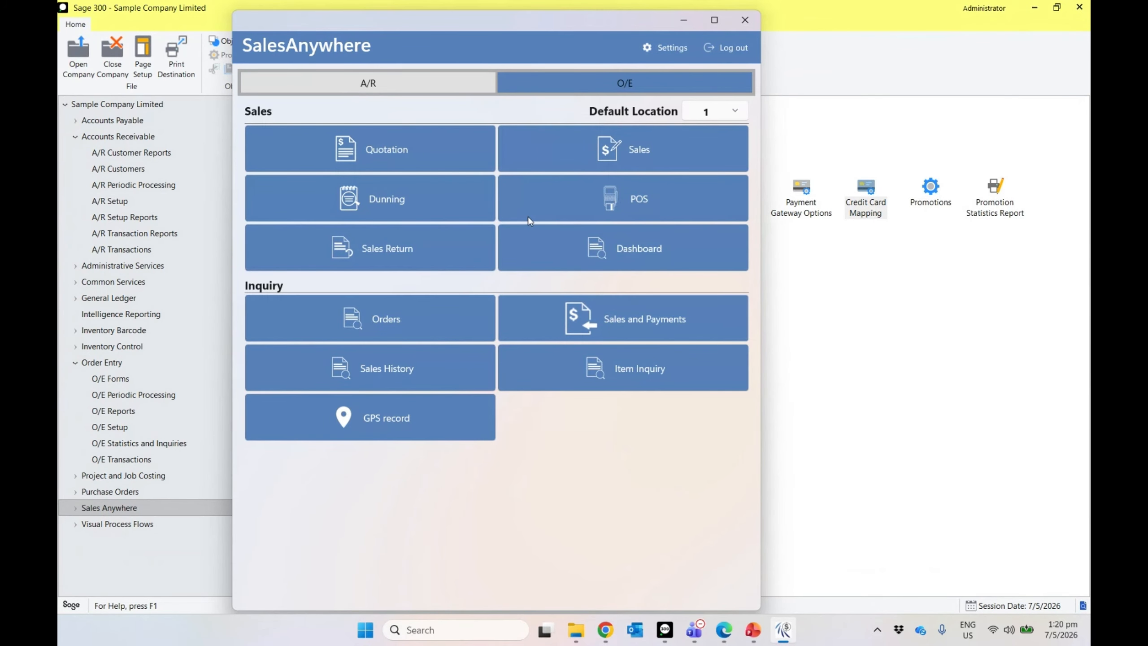
# Step: Start a sale for ACME Plumbing with sales type Order ▸ Shipment ▸ Inv
pyautogui.click(605, 156)
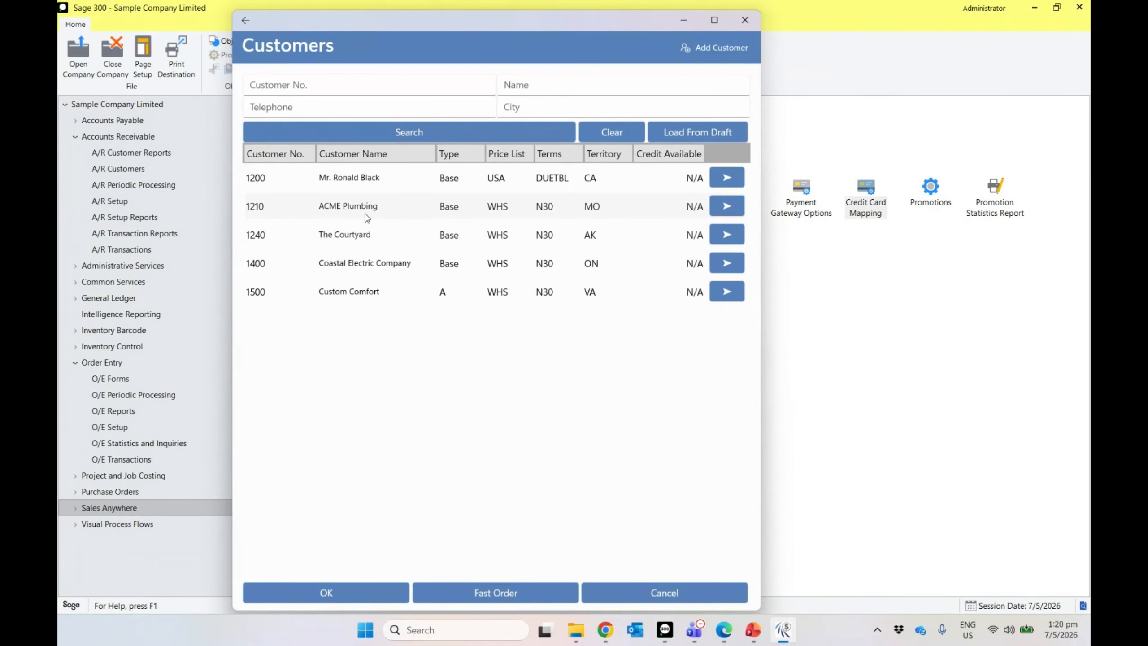
pyautogui.click(321, 601)
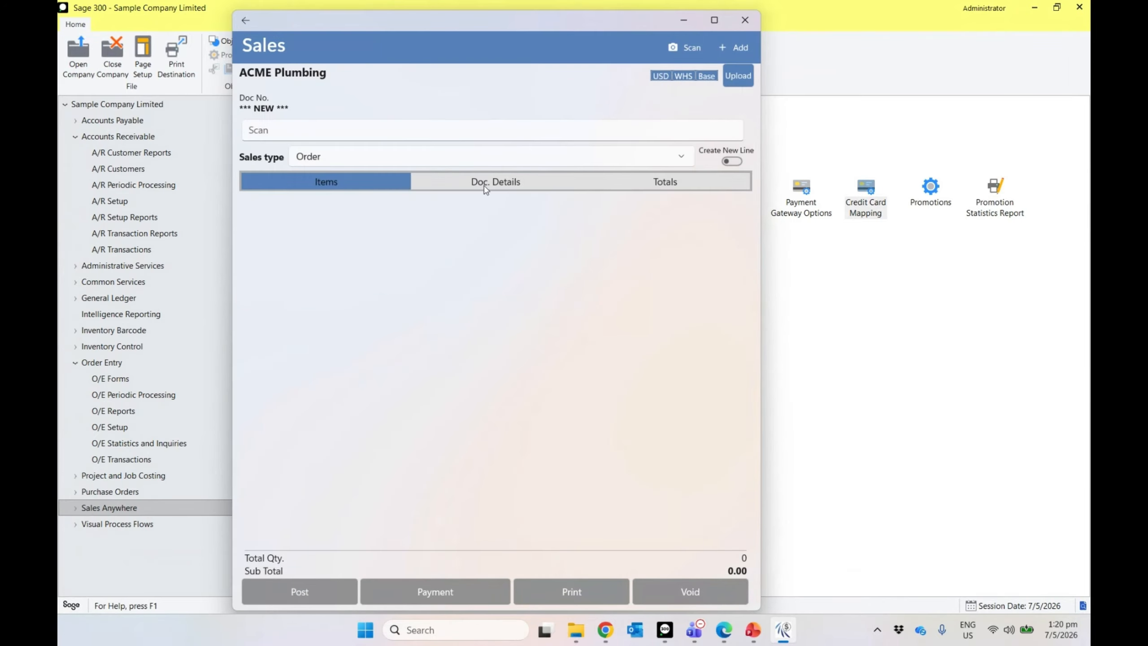
pyautogui.click(452, 156)
pyautogui.click(380, 212)
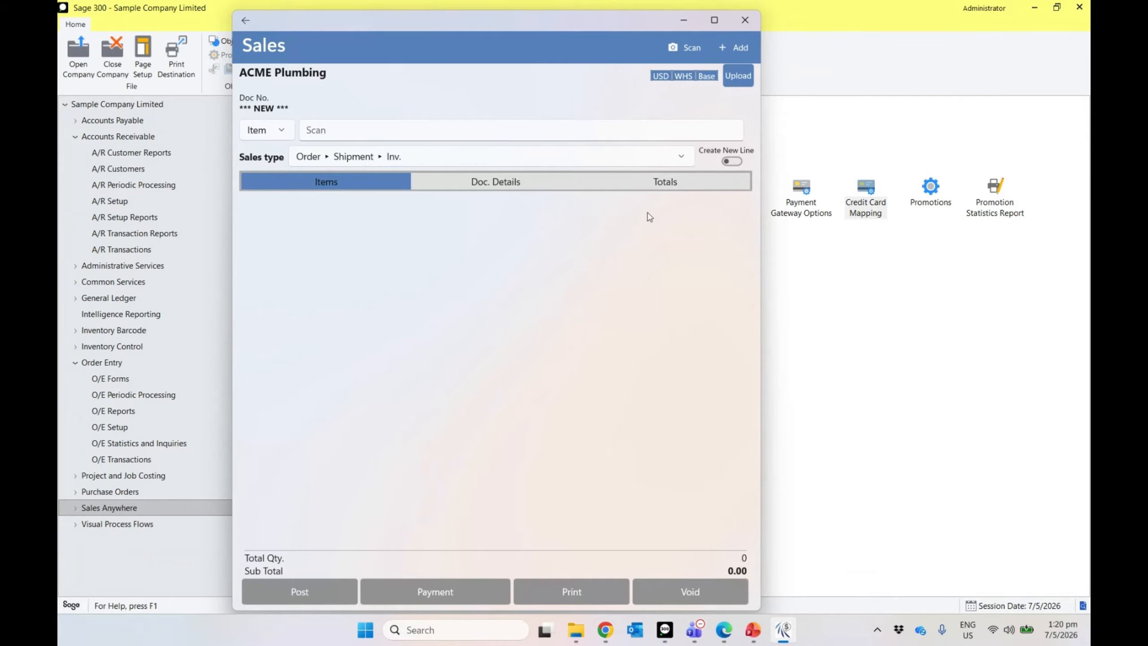
# Step: Add the 13W Mini Bulb and Desk Light Bundle items to the sale
pyautogui.click(732, 45)
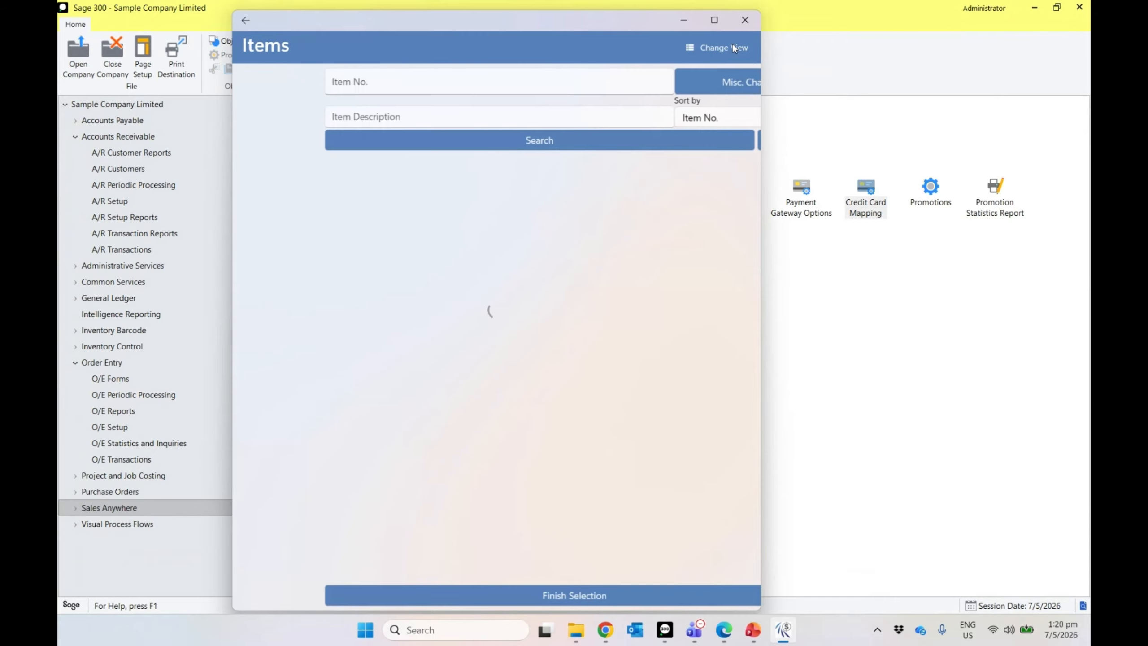
pyautogui.click(506, 148)
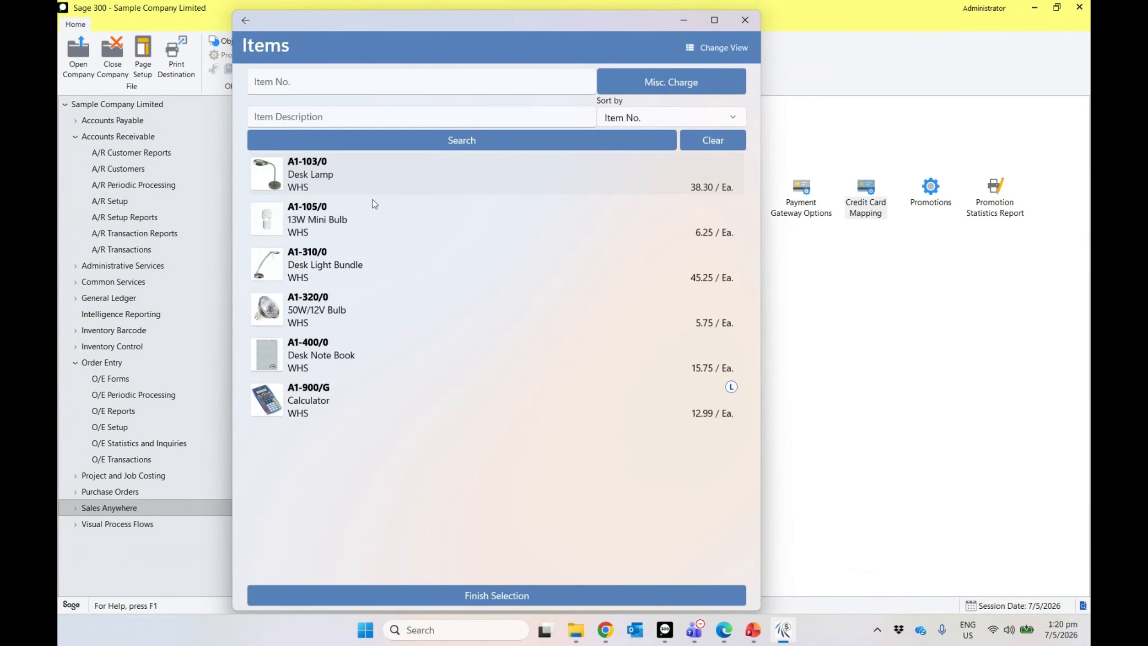
pyautogui.click(355, 222)
pyautogui.click(354, 266)
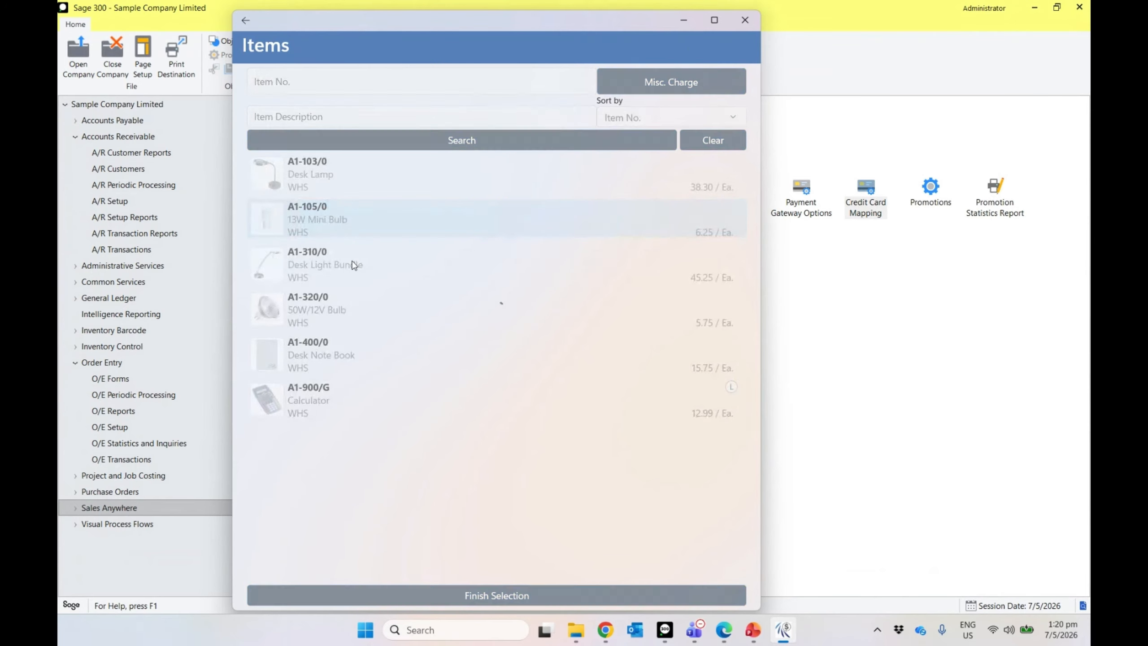
pyautogui.click(473, 595)
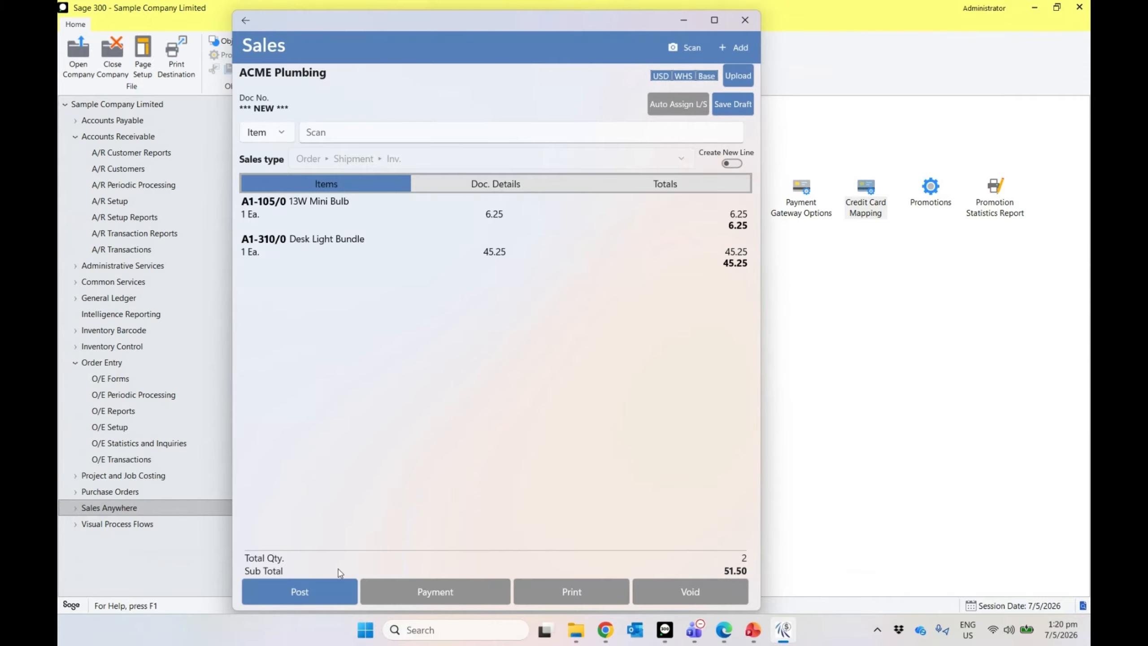
# Step: Post the 51.50 sale, signing it and confirming the posting
pyautogui.click(311, 584)
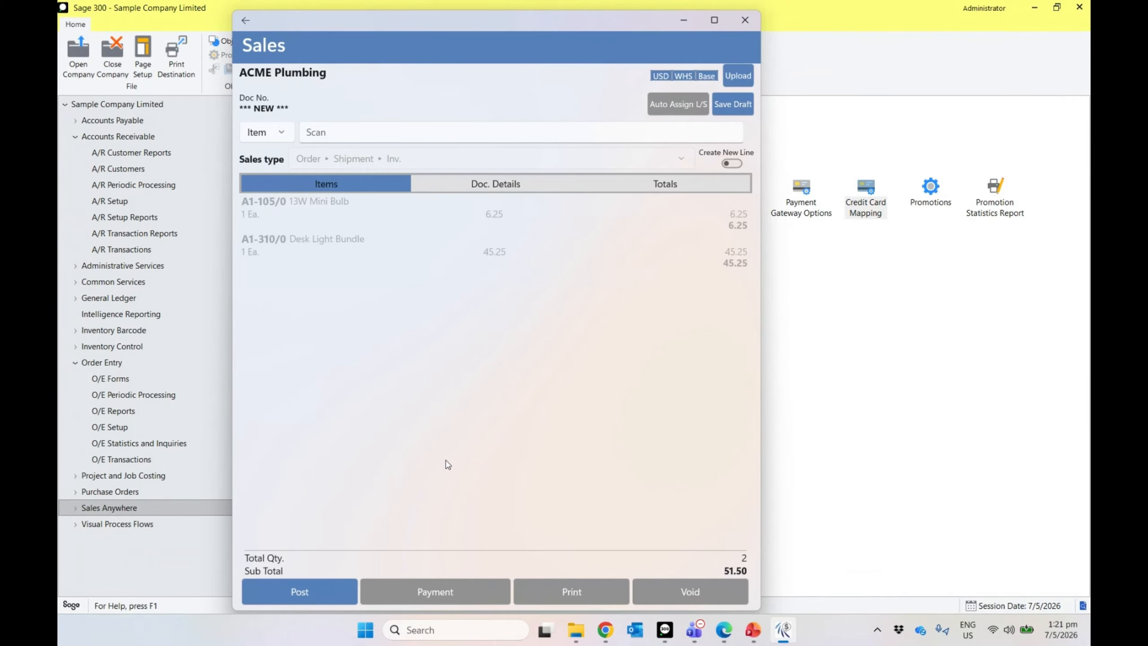
pyautogui.moveTo(409, 322)
pyautogui.mouseDown()
pyautogui.moveTo(415, 272)
pyautogui.moveTo(541, 300)
pyautogui.mouseUp()
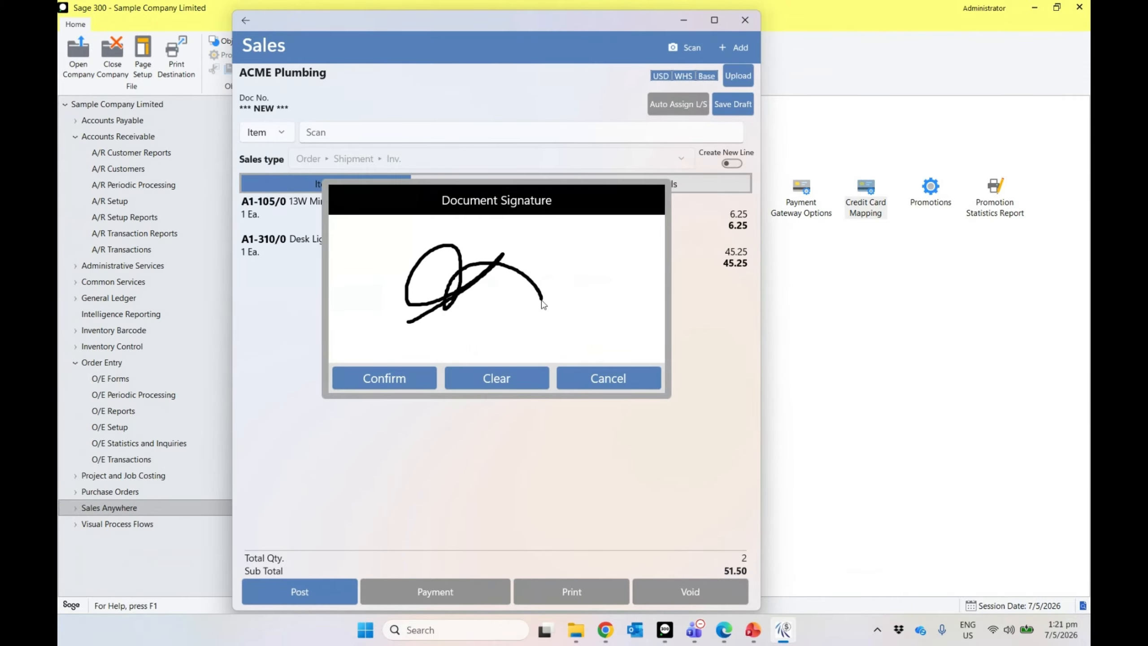
pyautogui.click(398, 385)
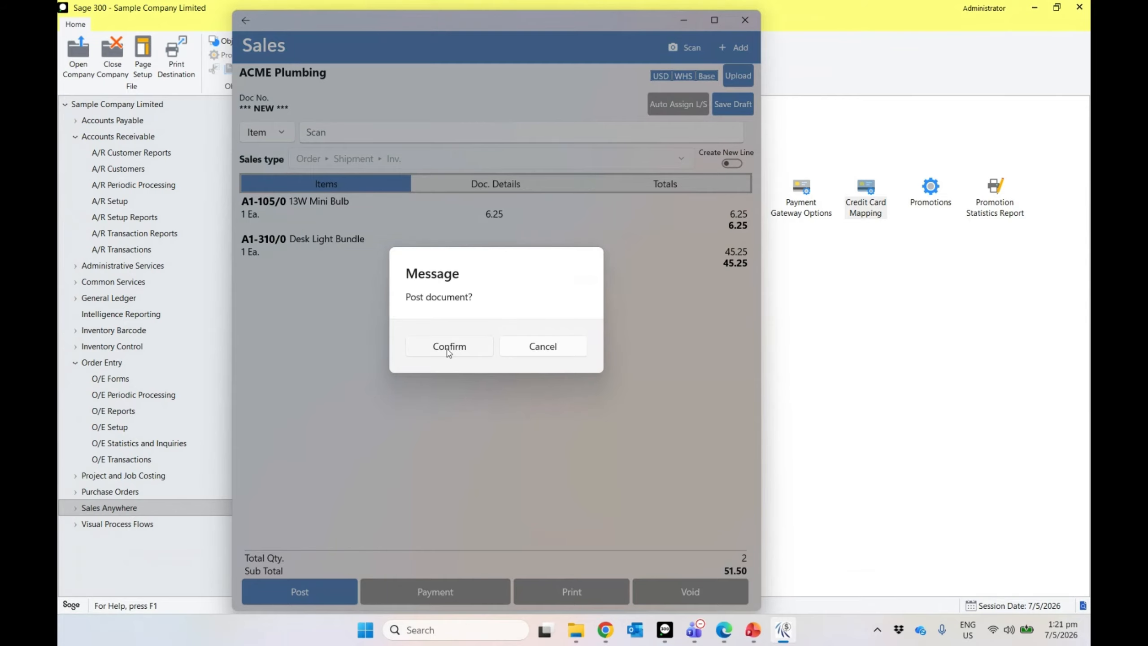
pyautogui.click(449, 347)
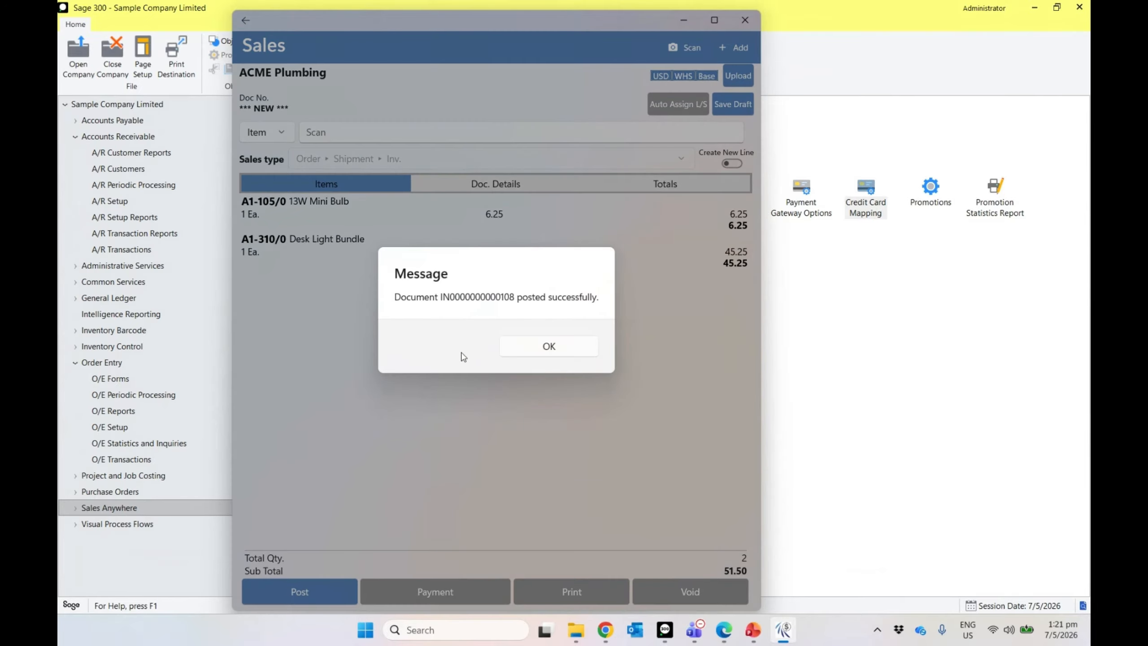
pyautogui.click(518, 353)
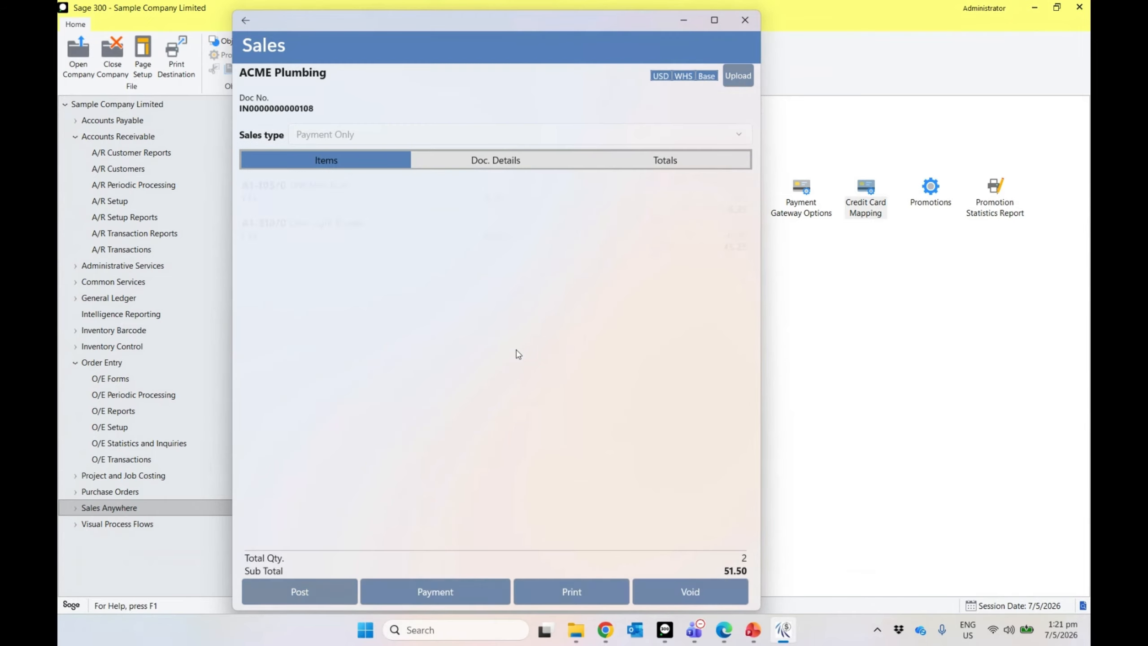
pyautogui.click(450, 591)
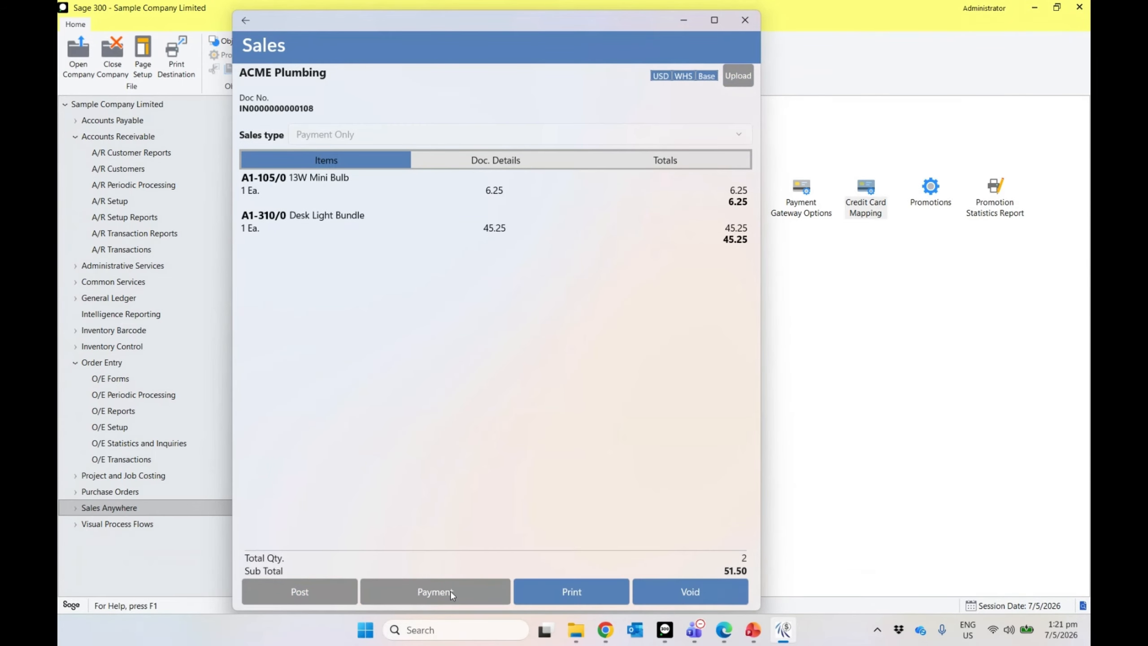
pyautogui.click(588, 107)
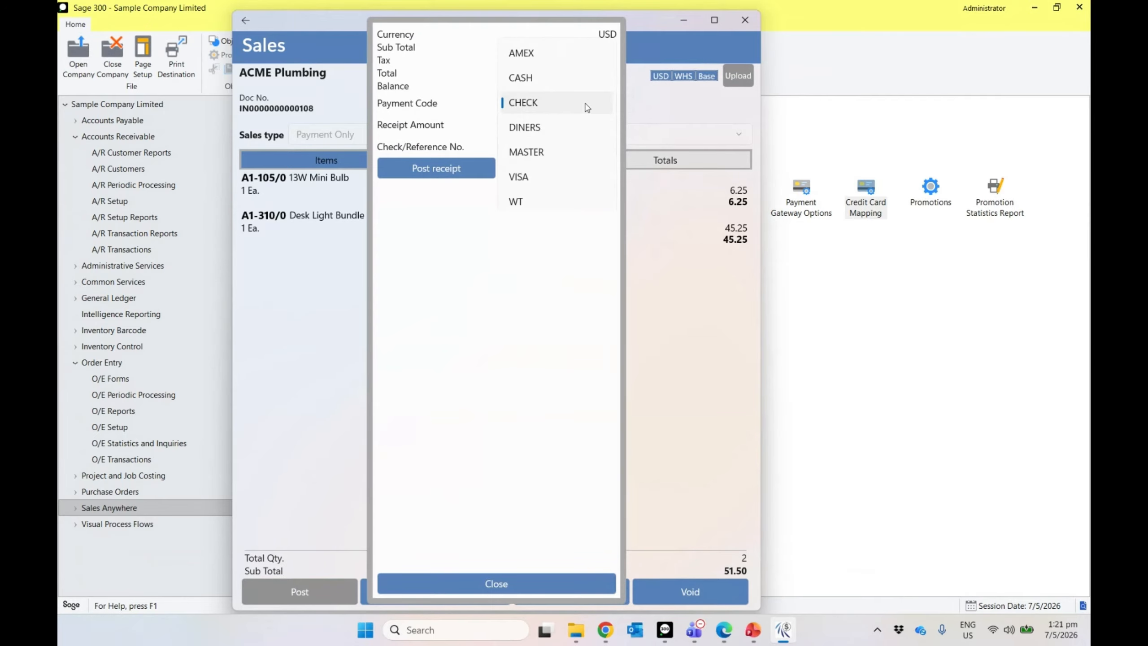
pyautogui.click(553, 176)
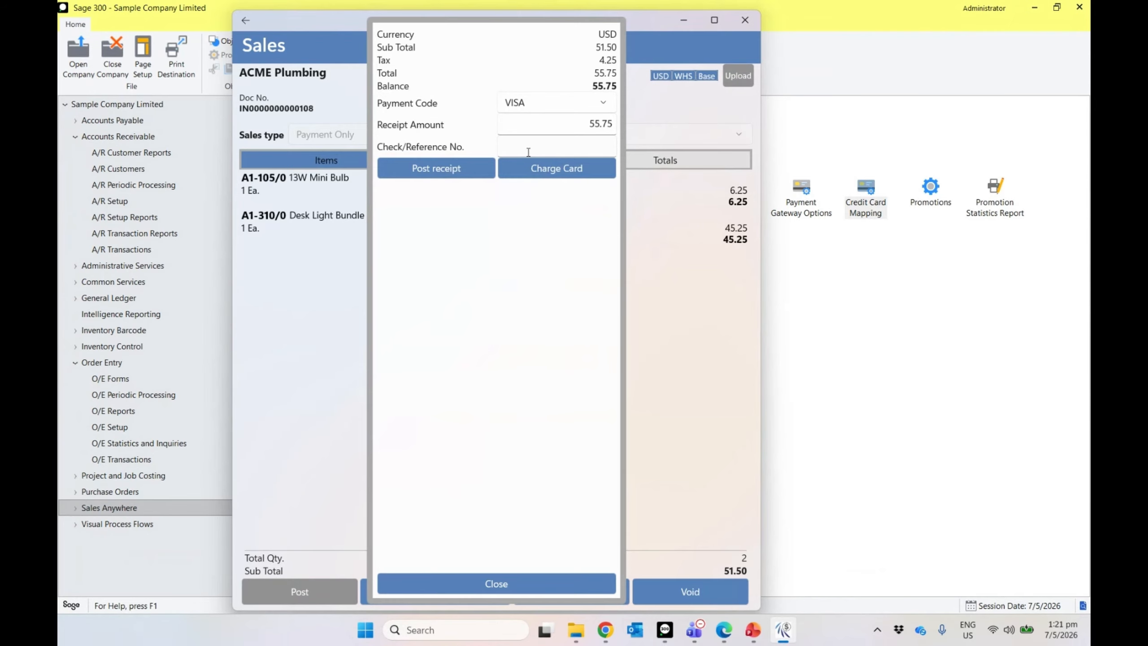
pyautogui.click(574, 126)
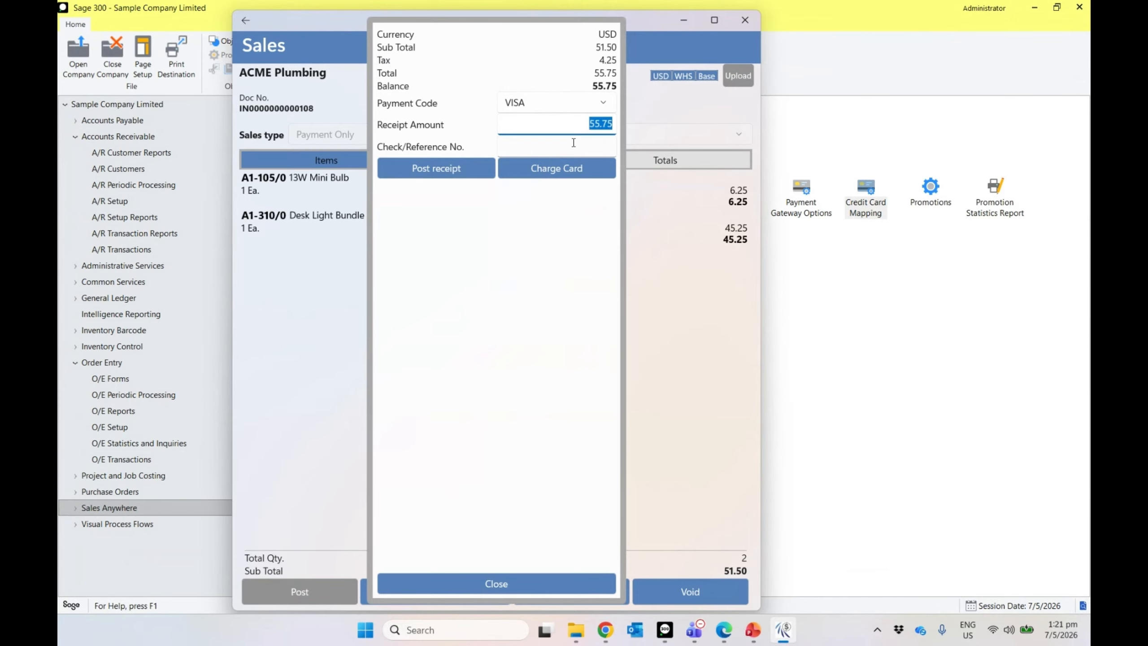
# Step: Charge the 55.75 to a test card with its card details and close the summary
pyautogui.click(569, 174)
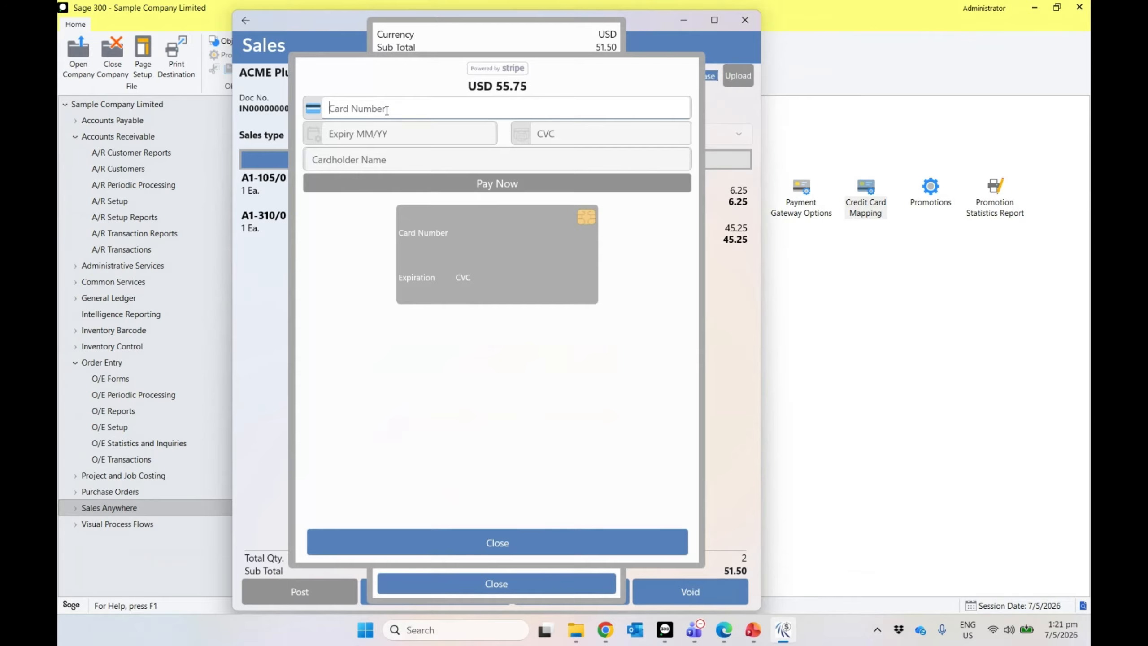
pyautogui.write('4242-4242-4242-4')
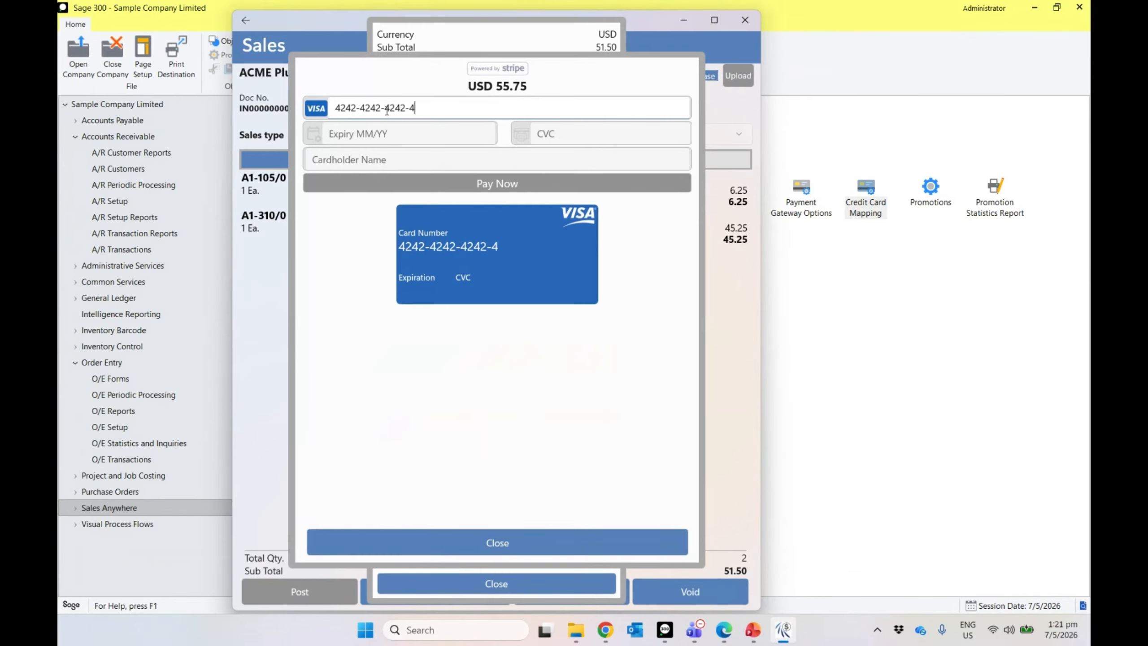
pyautogui.write('242')
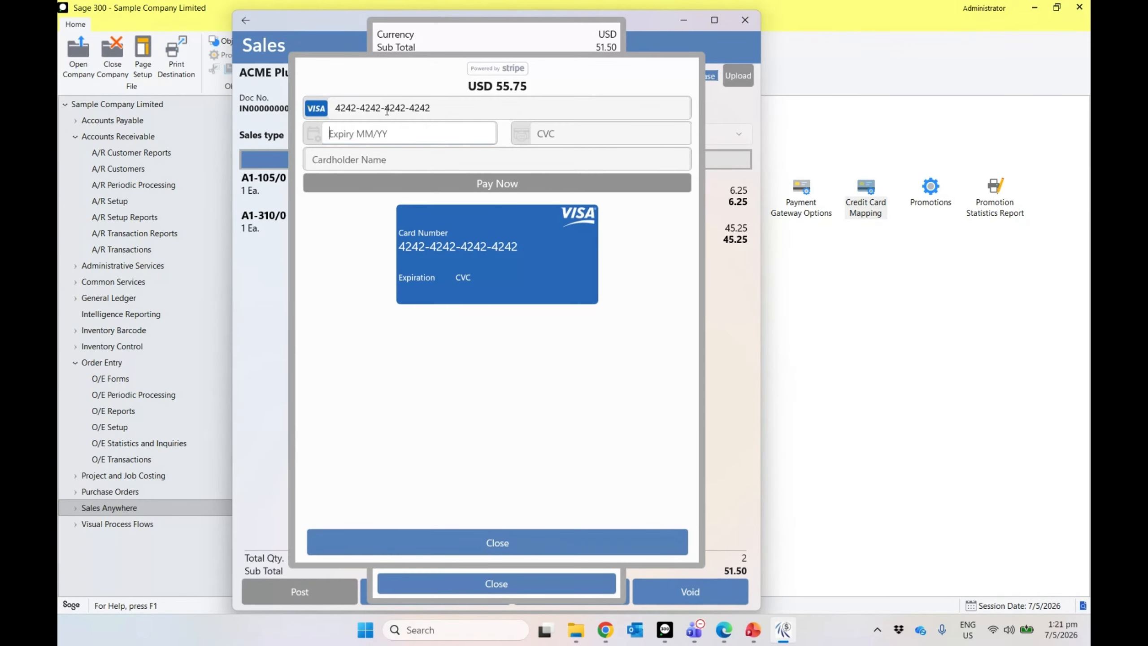
pyautogui.write('12/26')
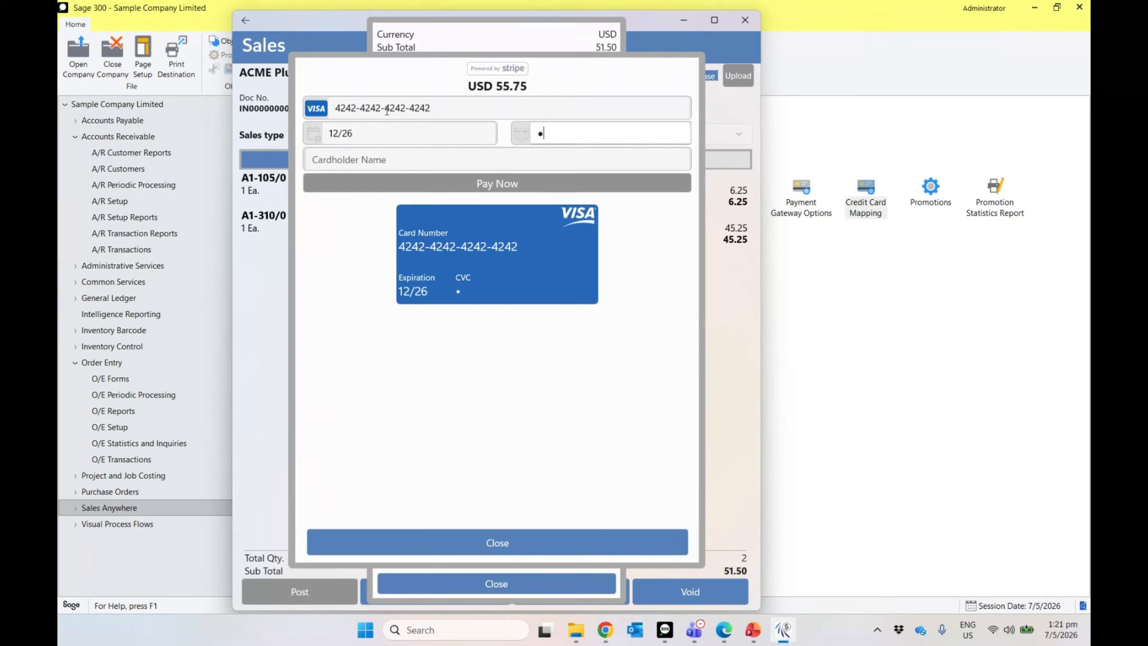
pyautogui.write('1234')
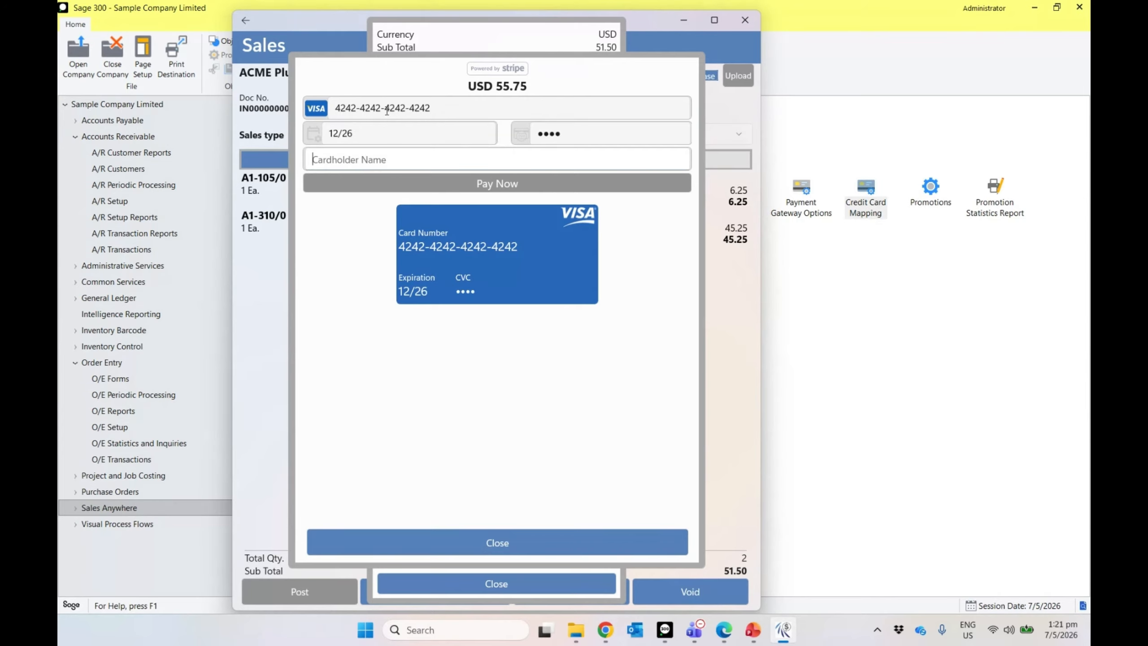
pyautogui.write('cardholder')
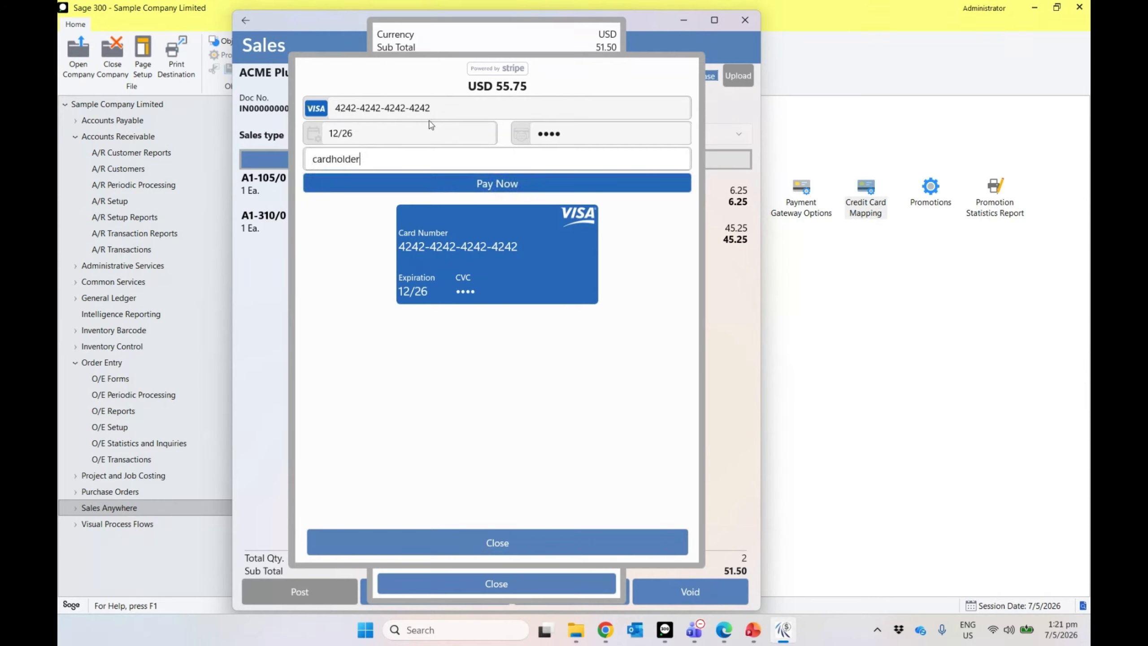
pyautogui.click(485, 183)
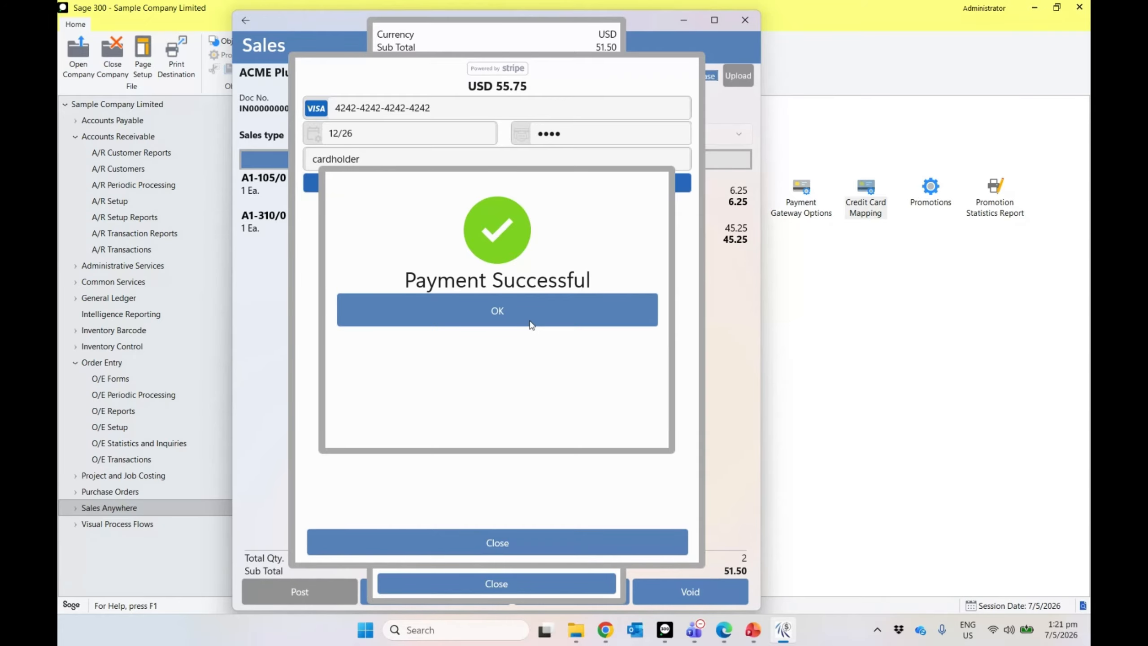
pyautogui.click(521, 316)
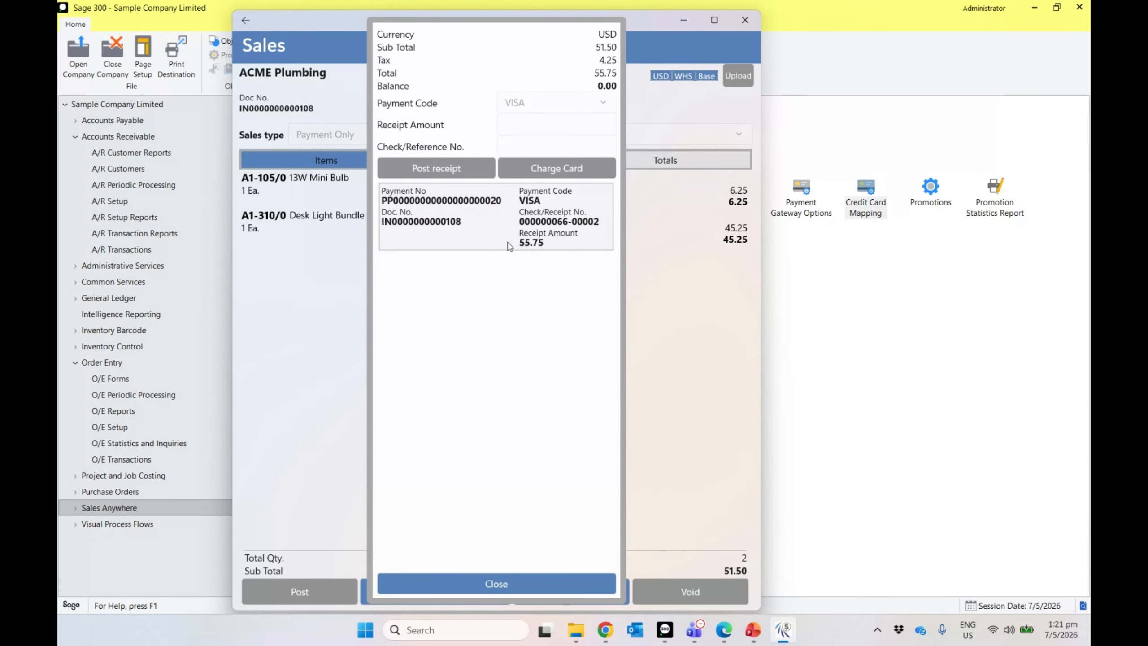
pyautogui.click(514, 581)
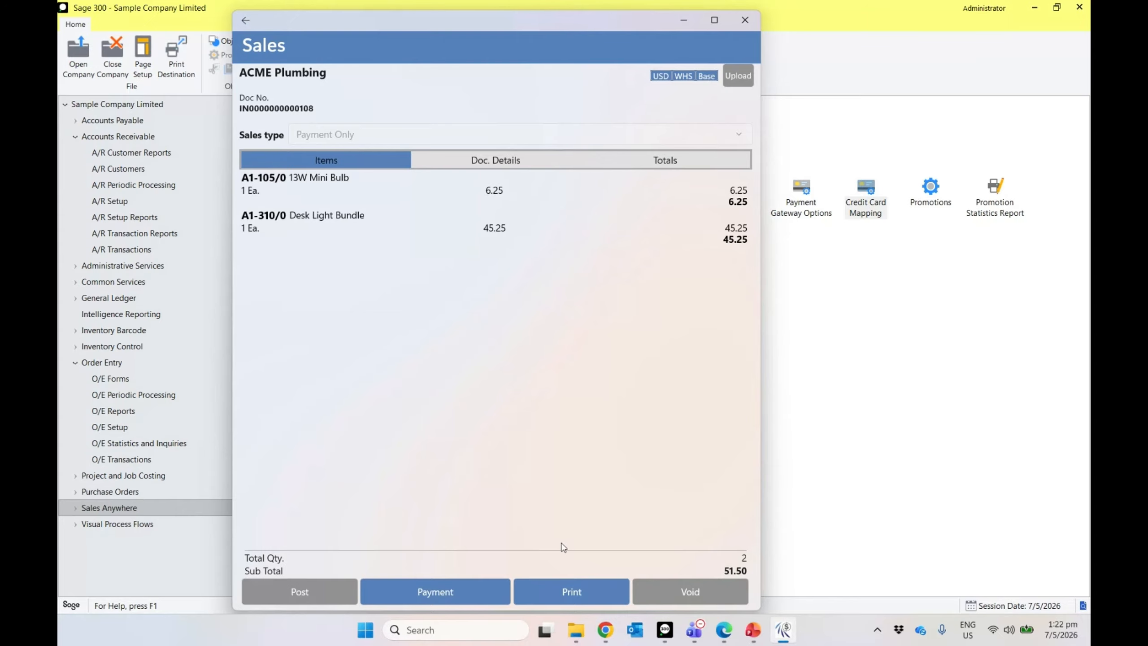
# Step: Check the ACME Plumbing 55.75 VISA receipt in A/R receipt batch 66
pyautogui.click(118, 249)
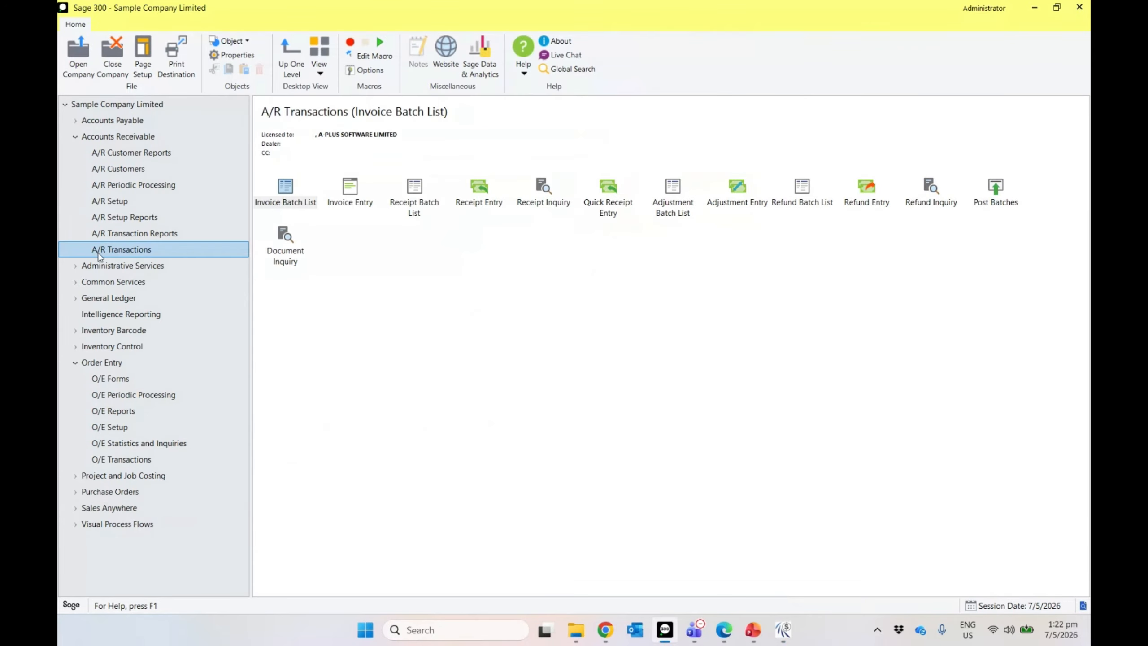
pyautogui.doubleClick(413, 199)
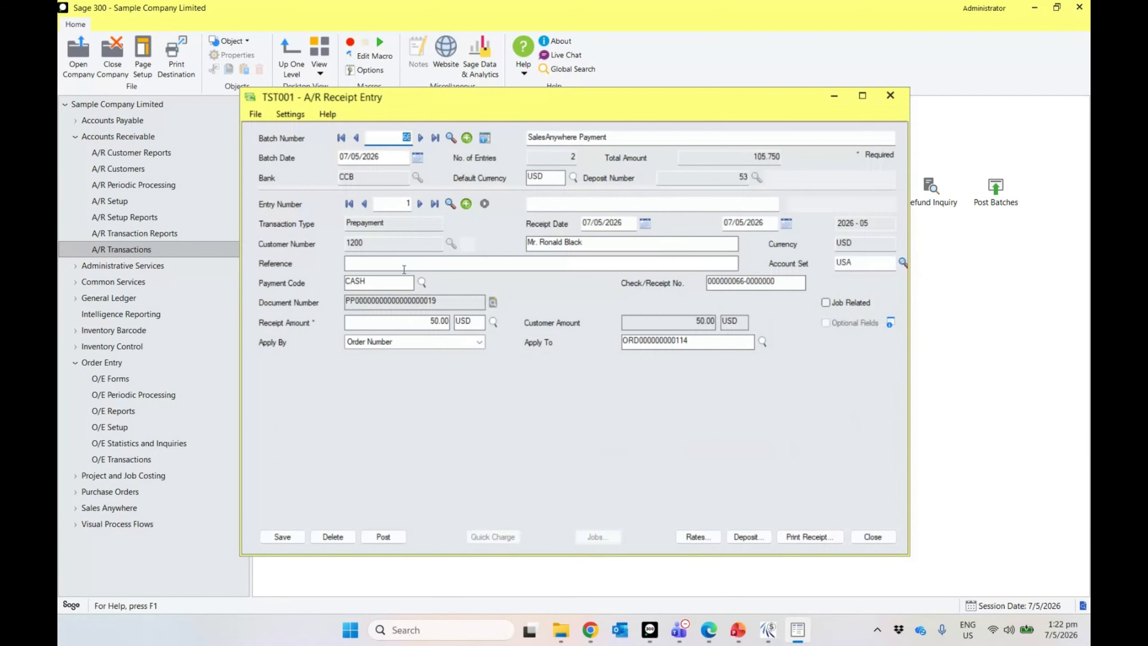
pyautogui.click(420, 204)
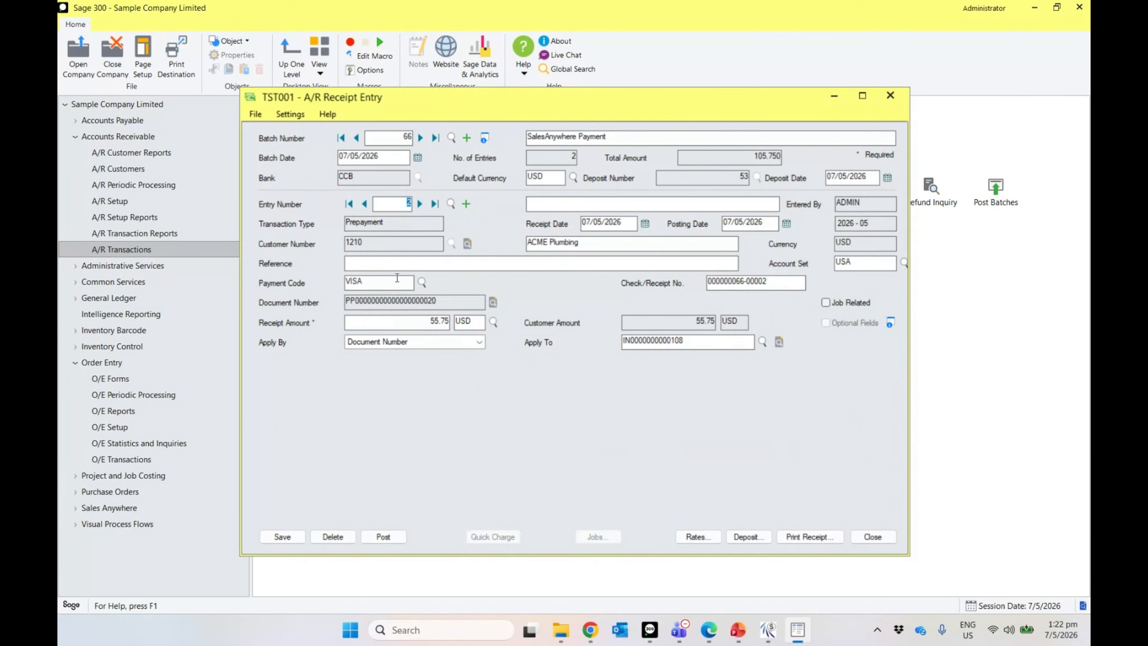
pyautogui.click(365, 205)
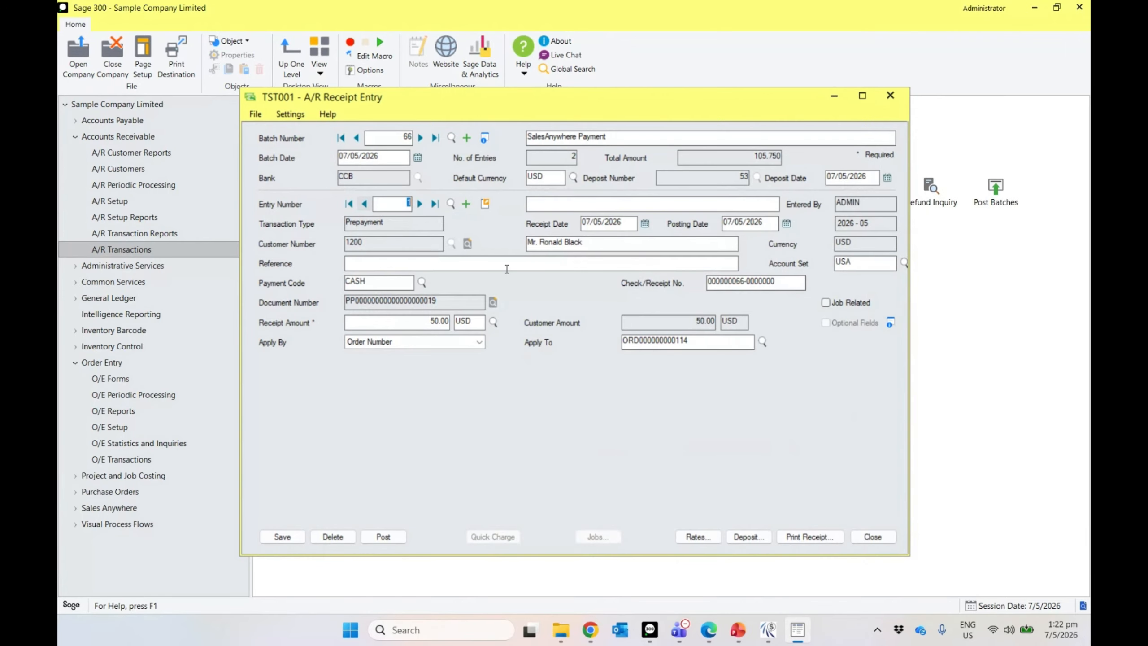
pyautogui.click(419, 204)
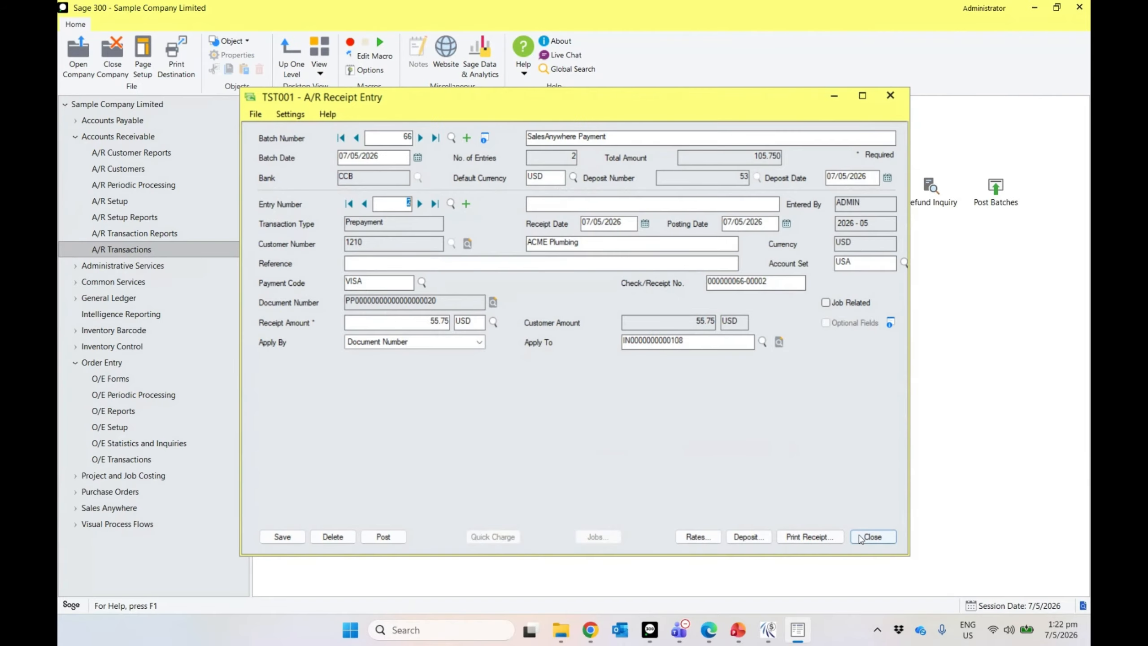
# Step: Close the receipt entry and batch list, returning to the SalesAnywhere invoice
pyautogui.click(872, 536)
pyautogui.click(826, 437)
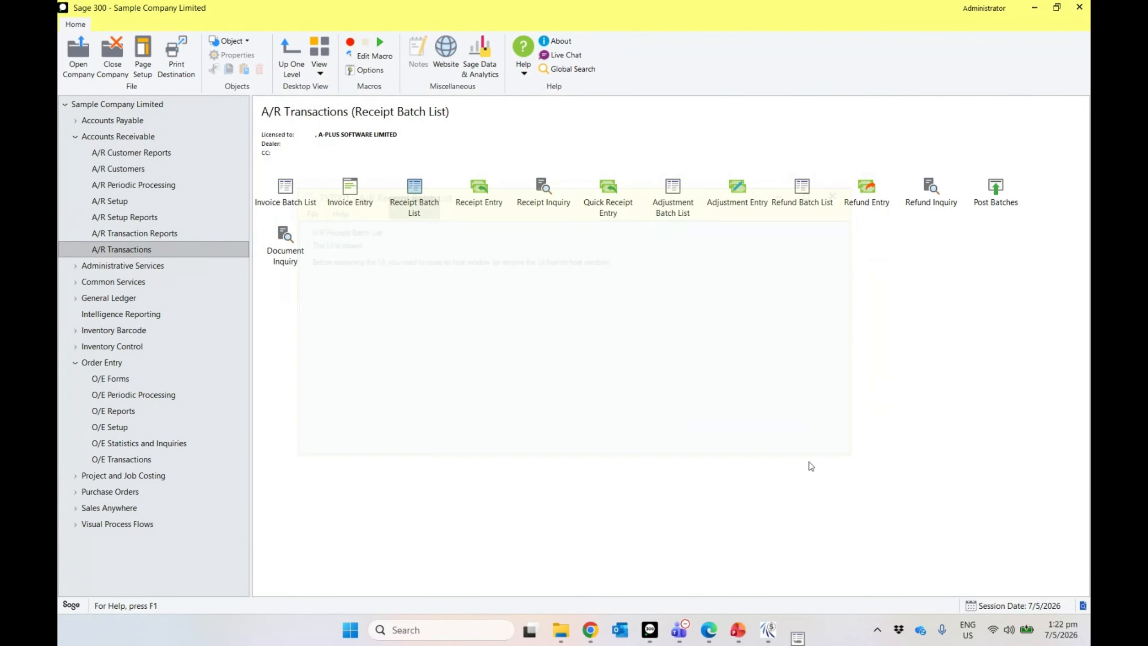
pyautogui.moveTo(661, 641)
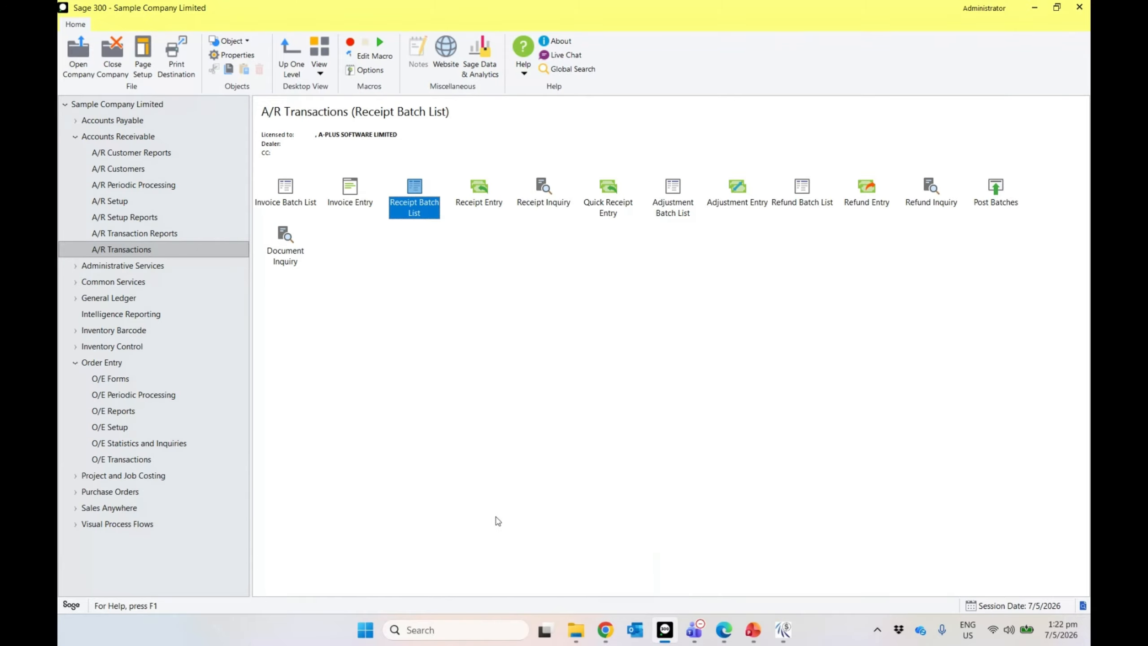
pyautogui.click(790, 641)
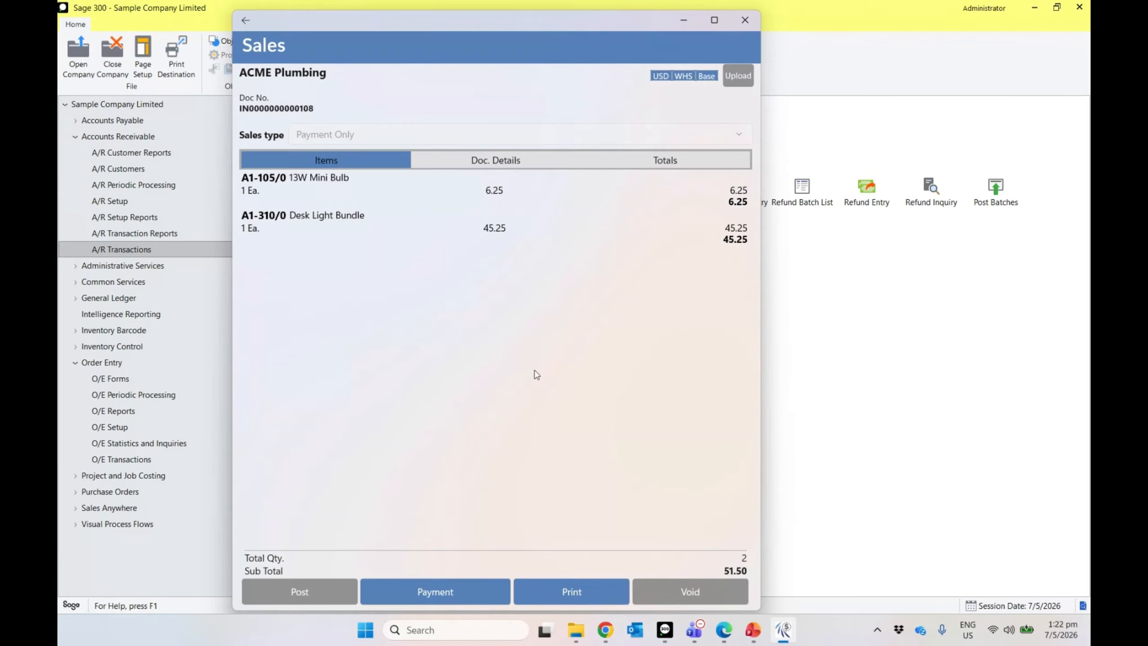
# Step: Start a new sales document, dismissing the missing-customer error on fast order
pyautogui.click(246, 27)
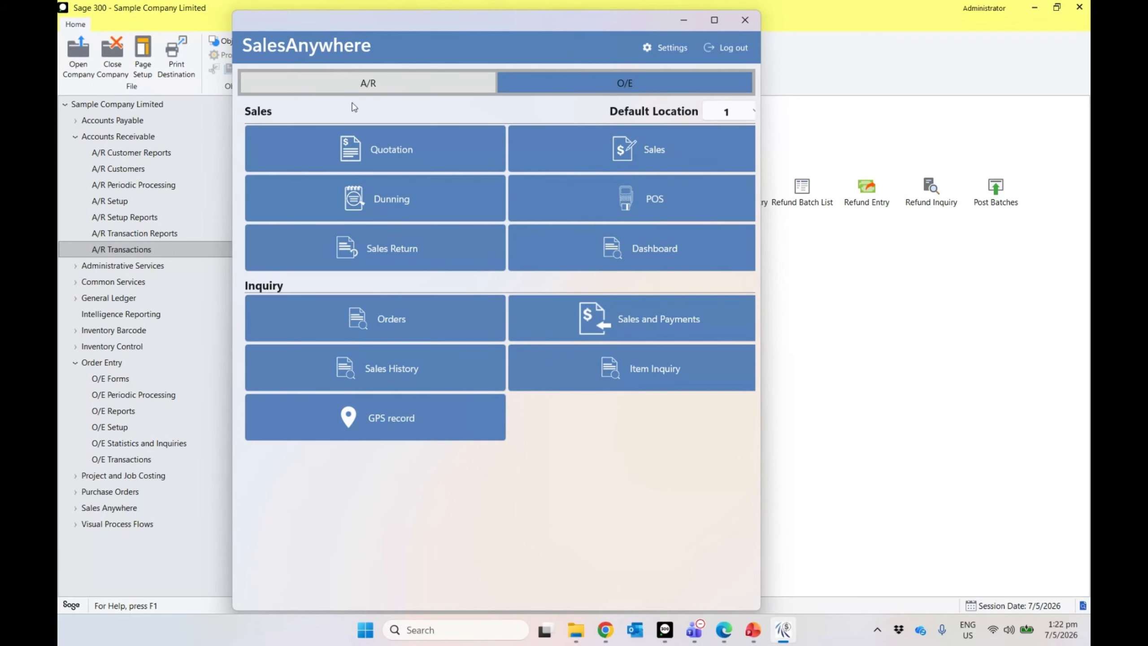
pyautogui.click(571, 154)
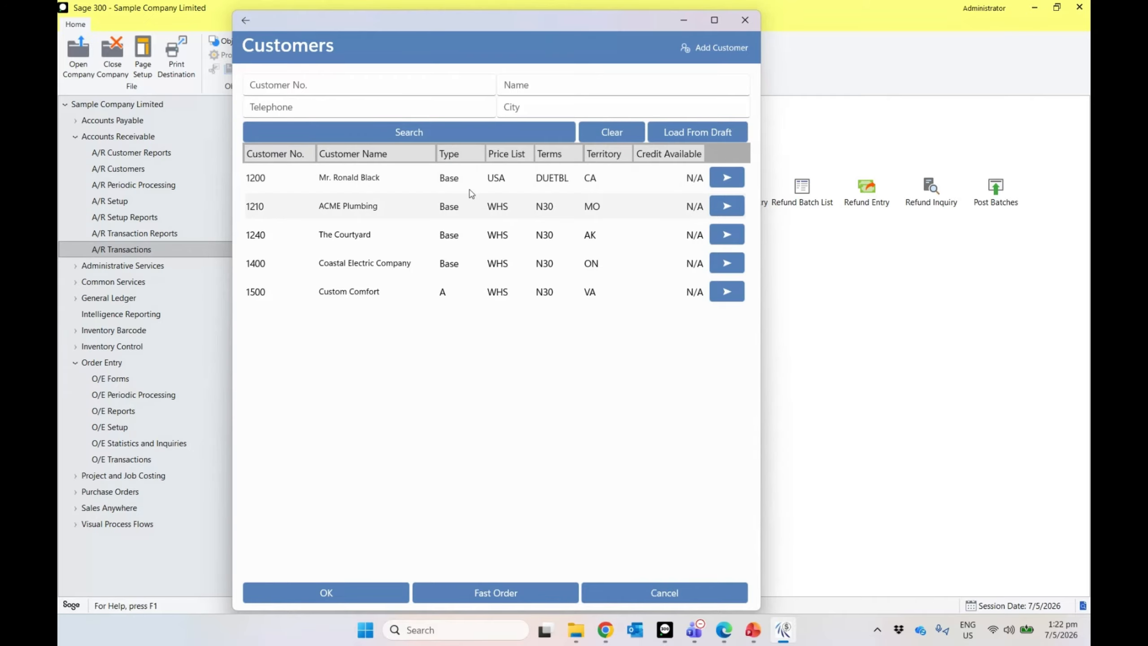
pyautogui.click(477, 596)
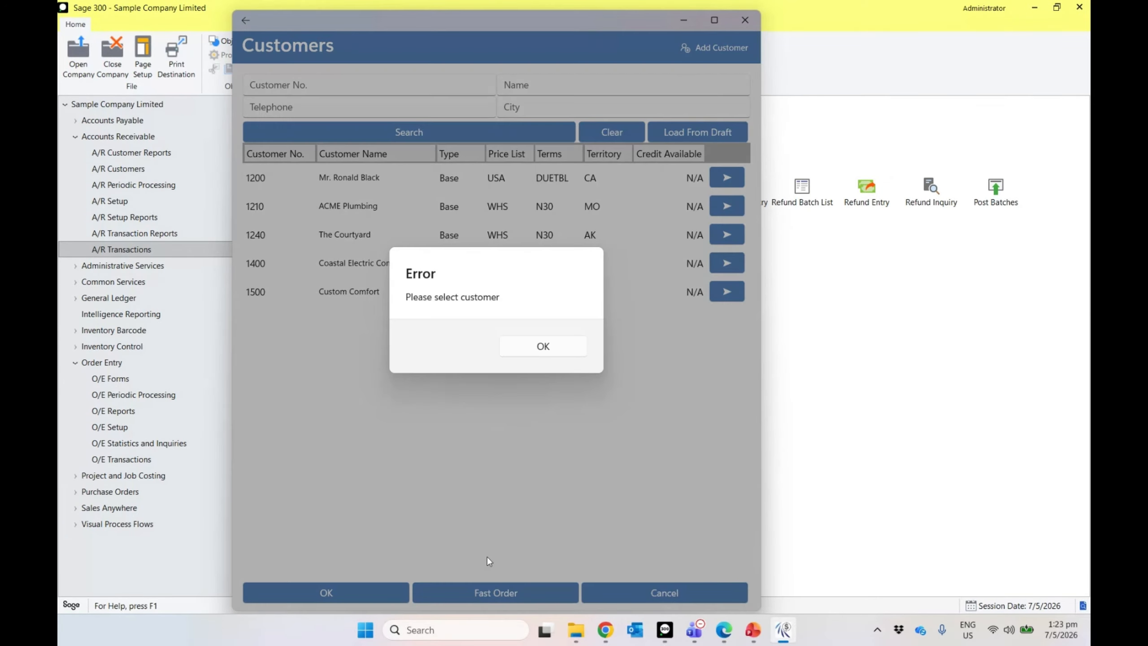
pyautogui.click(531, 355)
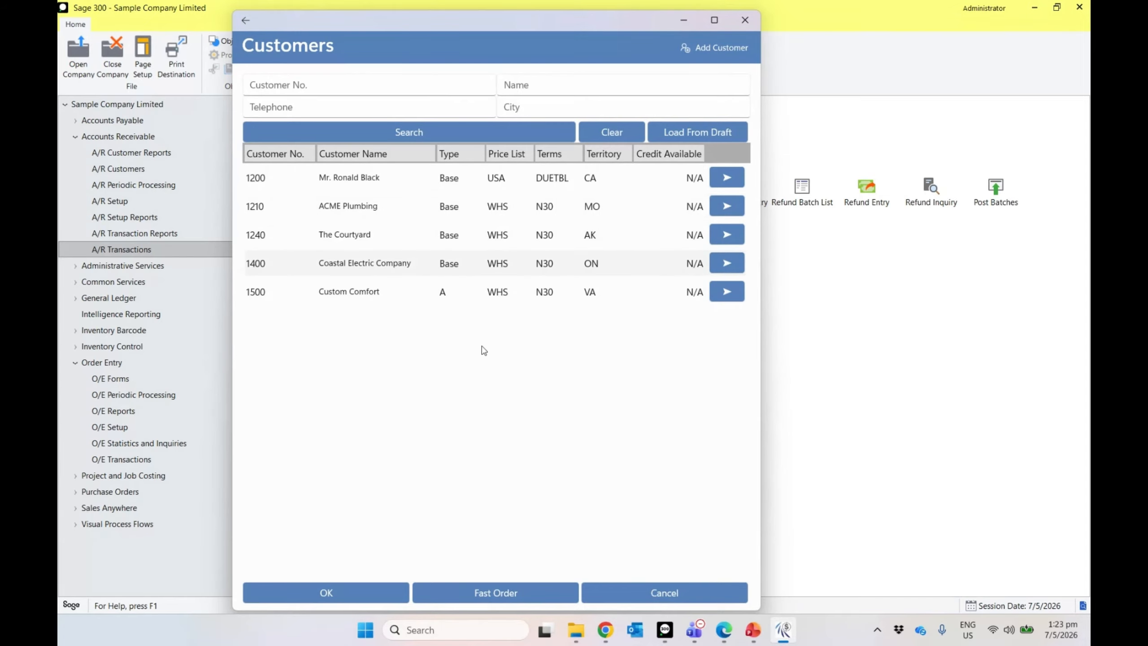
pyautogui.click(479, 592)
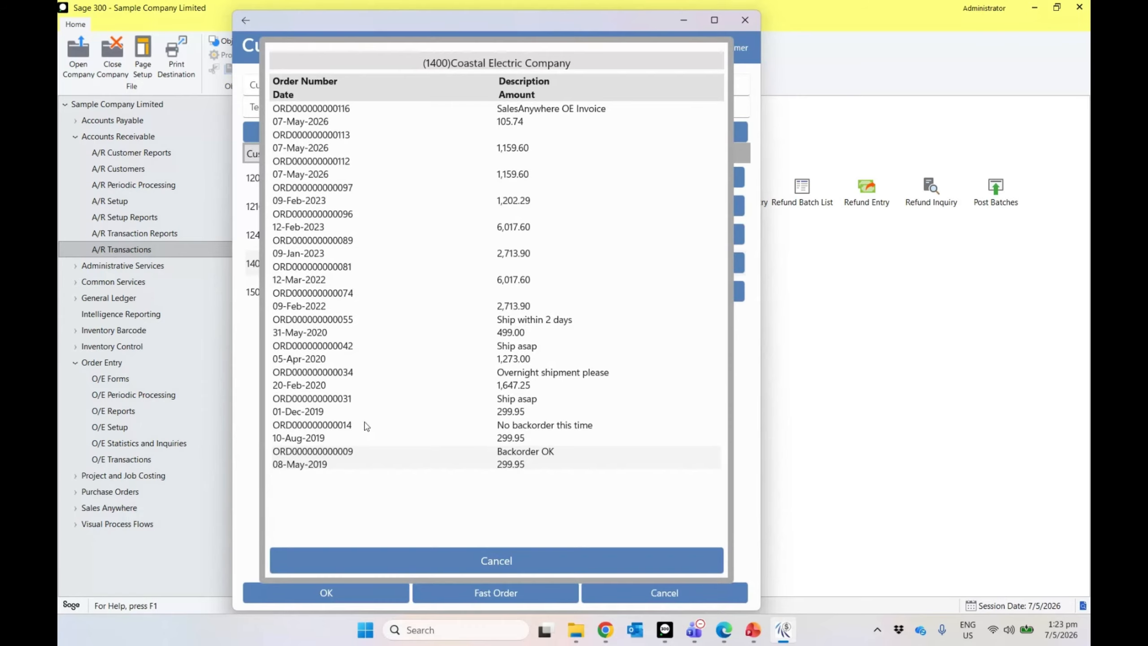
pyautogui.click(317, 115)
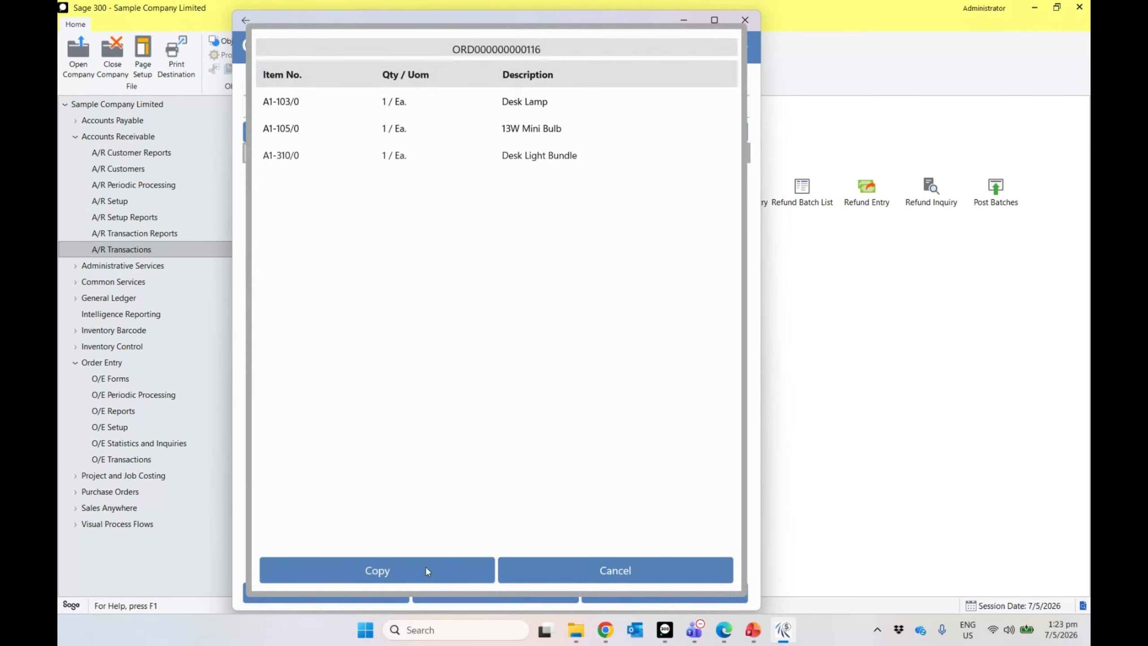
pyautogui.click(427, 565)
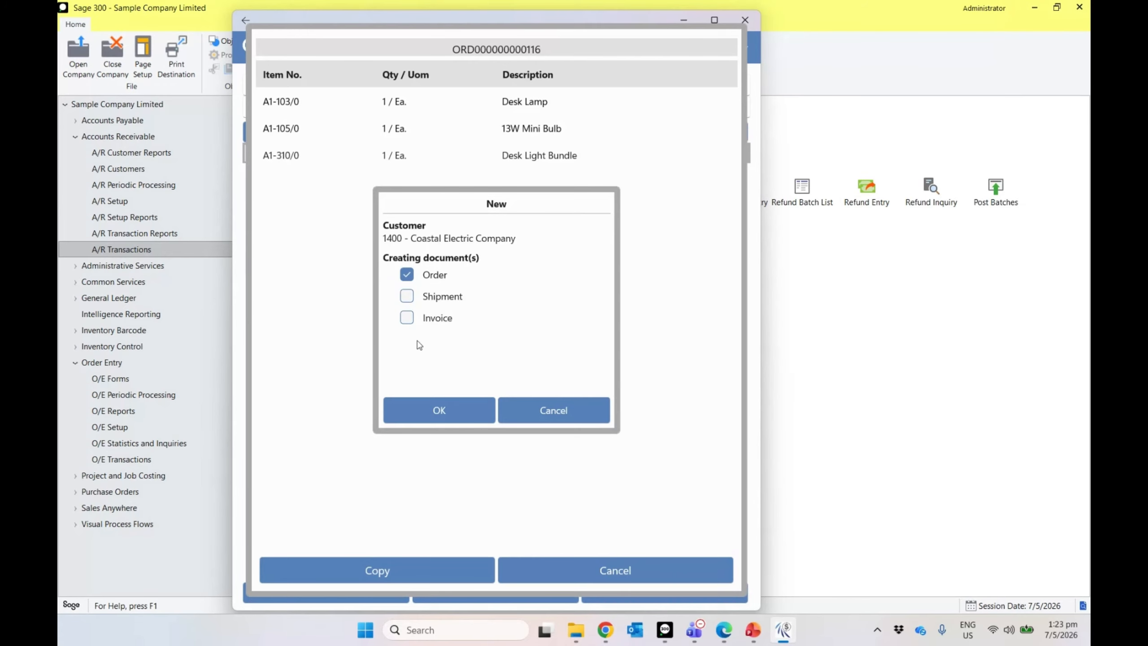
pyautogui.click(533, 408)
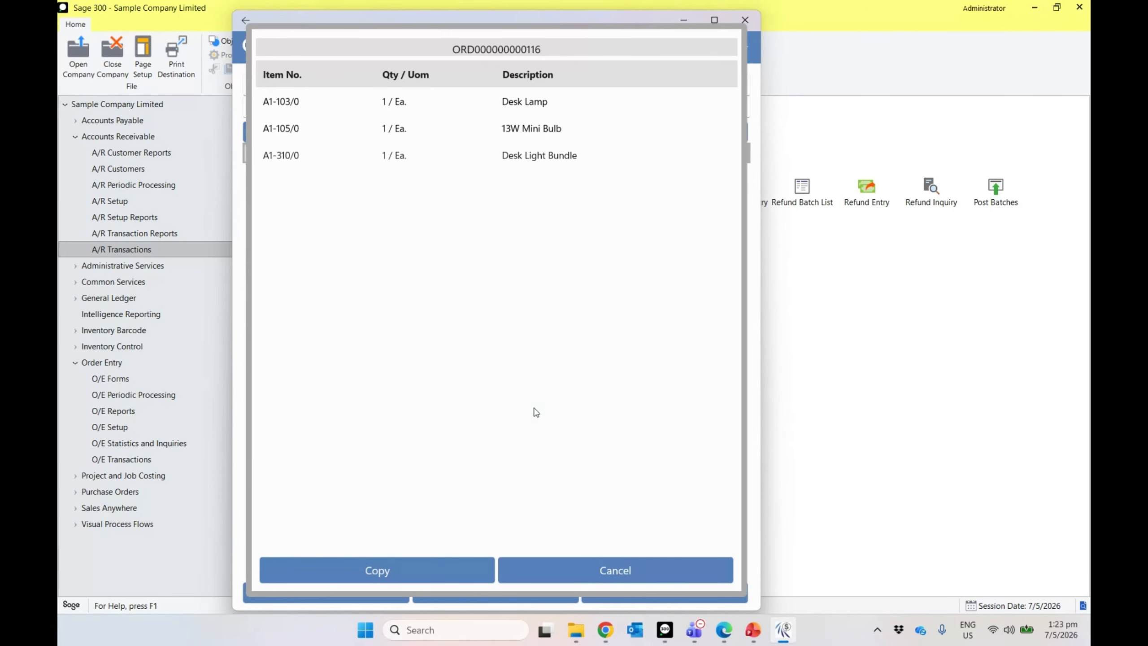
pyautogui.click(587, 574)
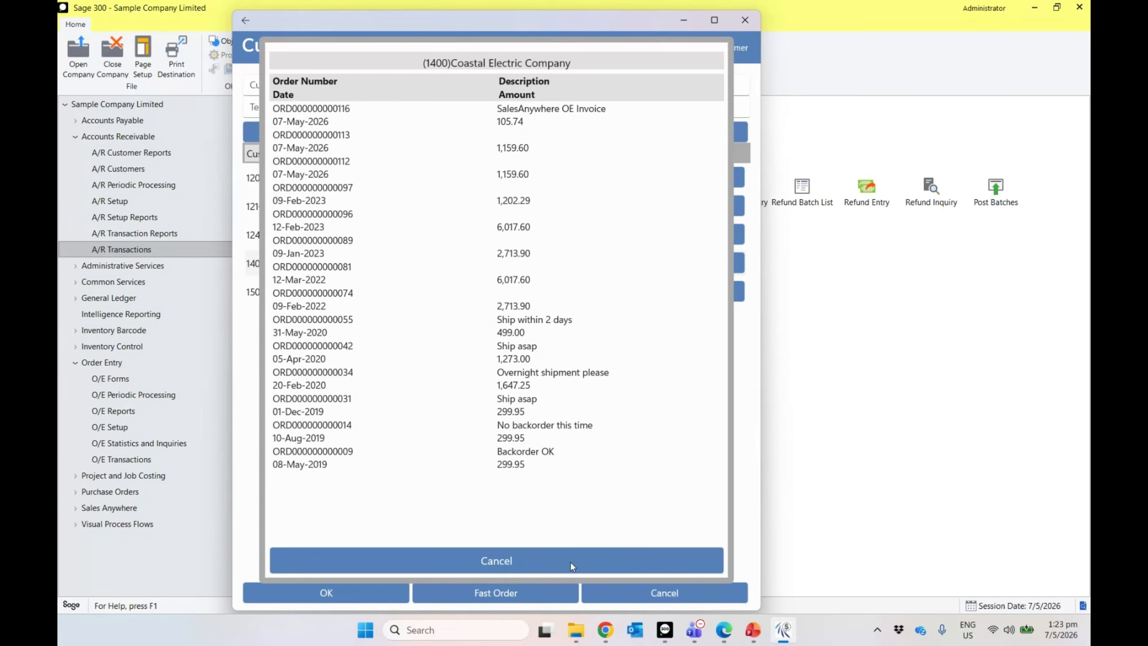
pyautogui.click(571, 561)
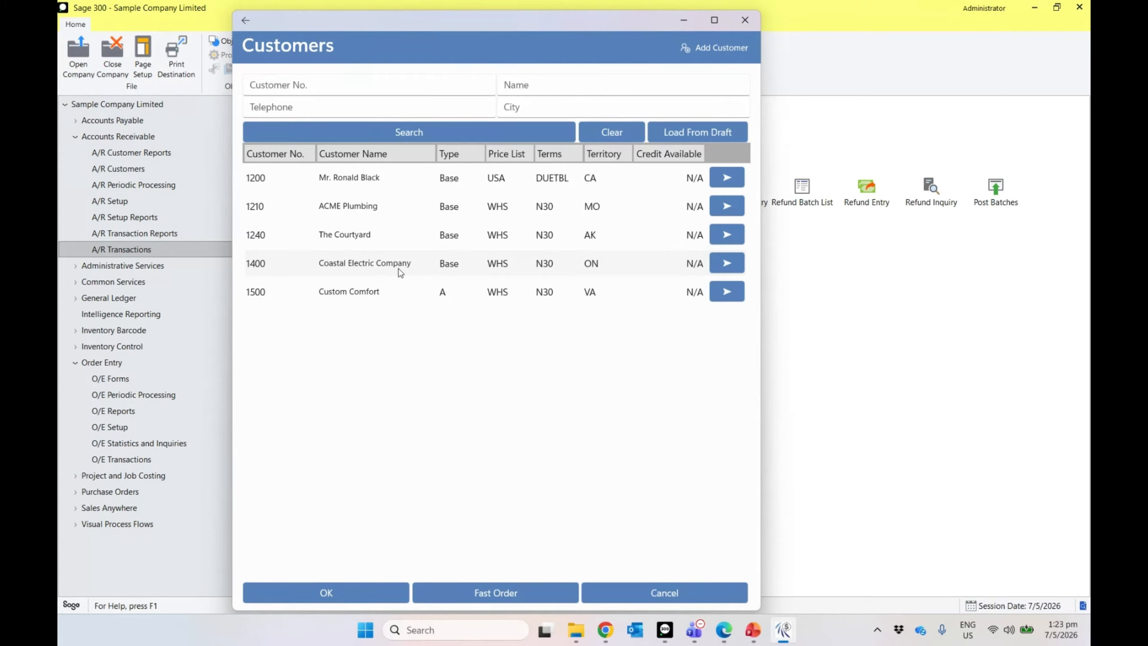
pyautogui.click(357, 592)
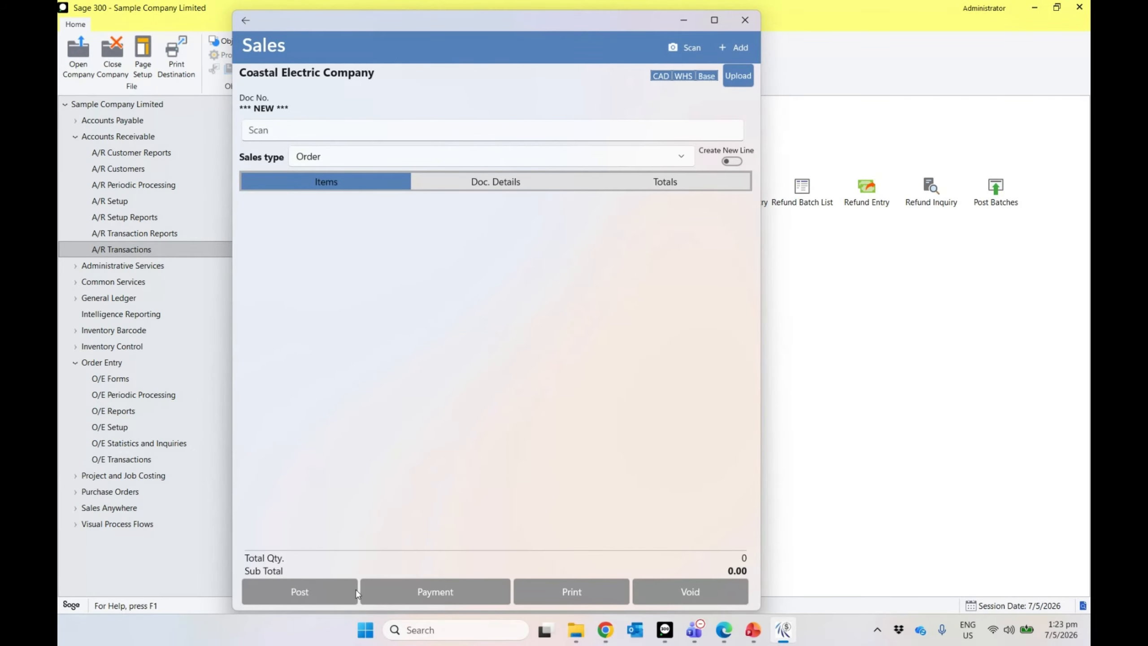
# Step: Add a Desk Lamp and a 13W Mini Bulb to the Coastal Electric order
pyautogui.click(723, 46)
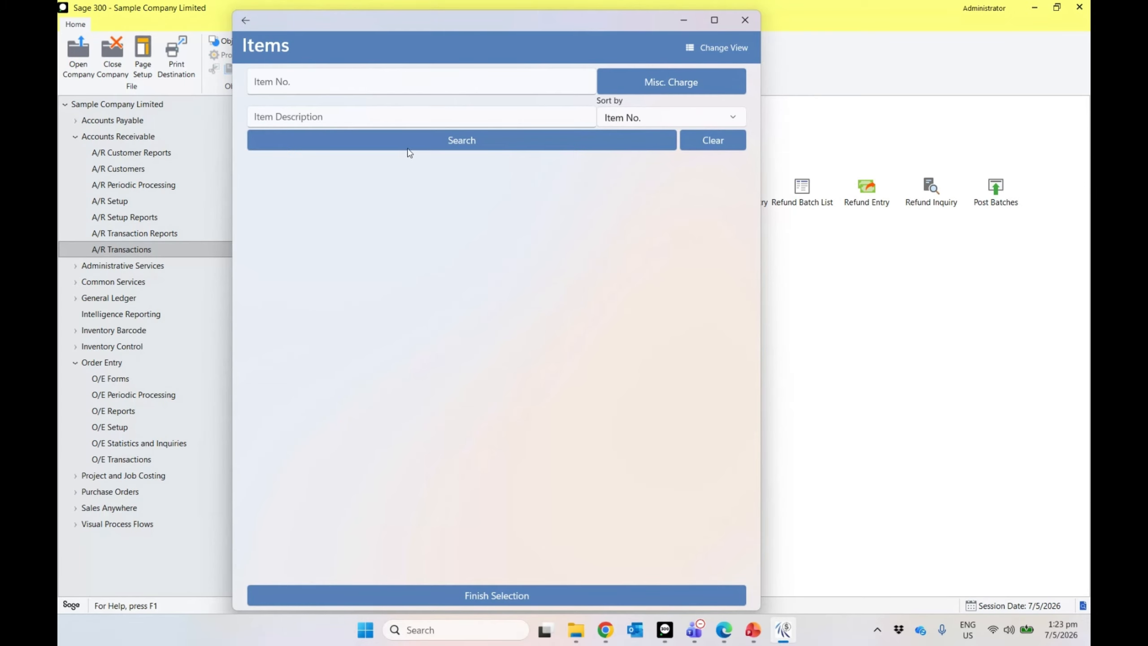
pyautogui.click(411, 146)
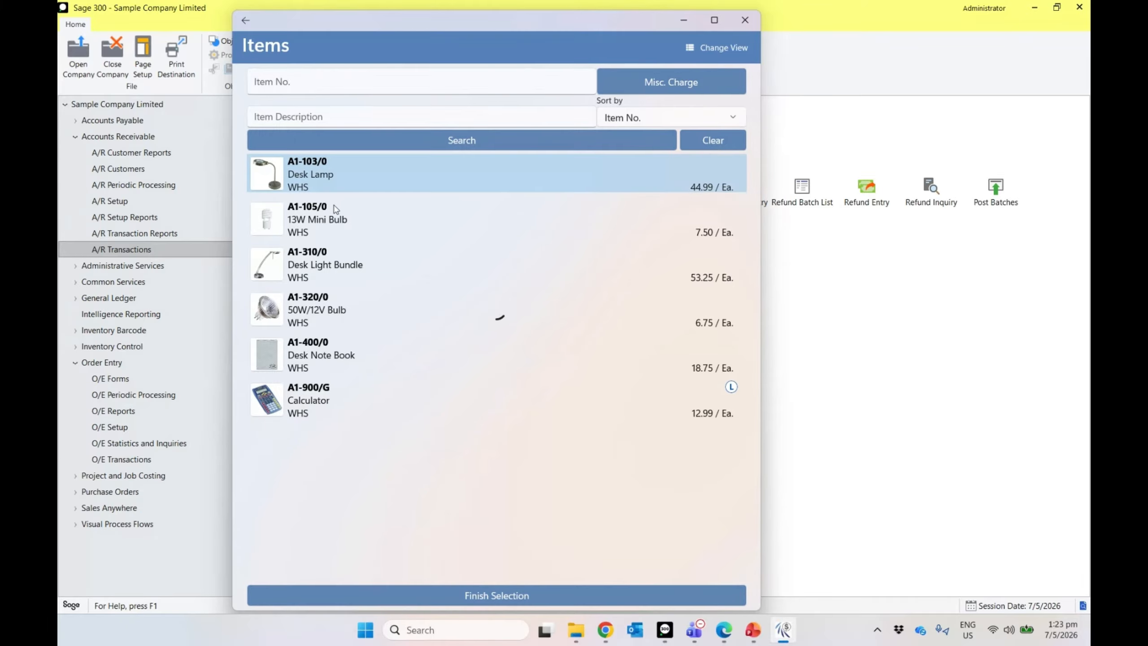
pyautogui.click(335, 212)
pyautogui.click(454, 591)
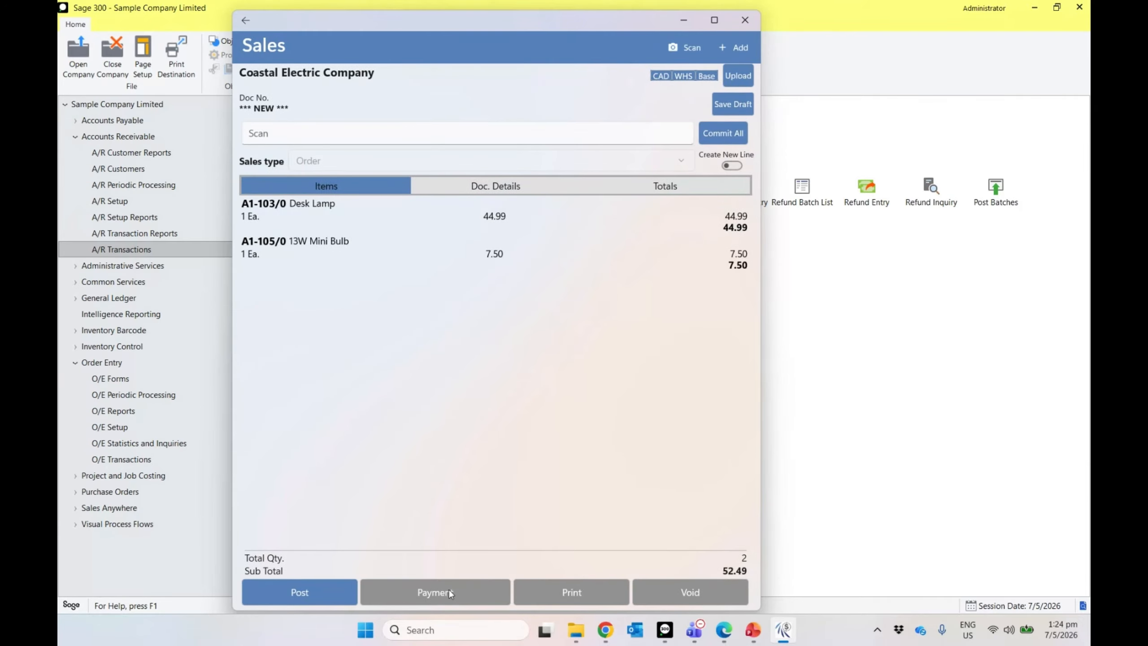
# Step: Save the 52.49 order as a draft, exit it unposted, and reopen the customer list
pyautogui.click(725, 104)
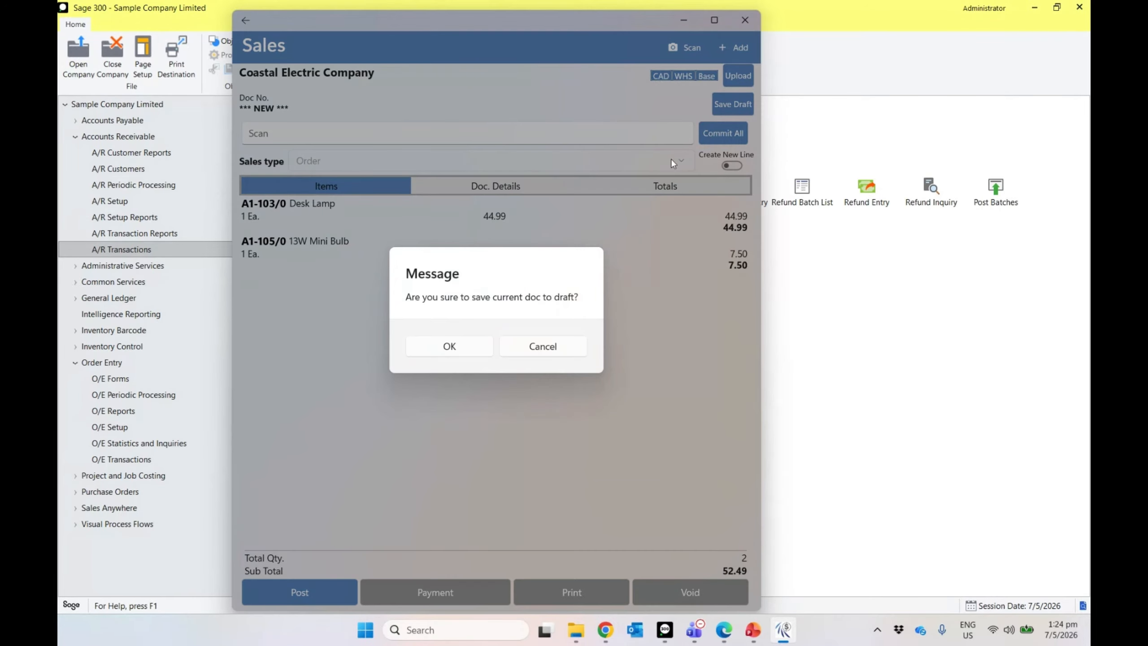
pyautogui.click(453, 346)
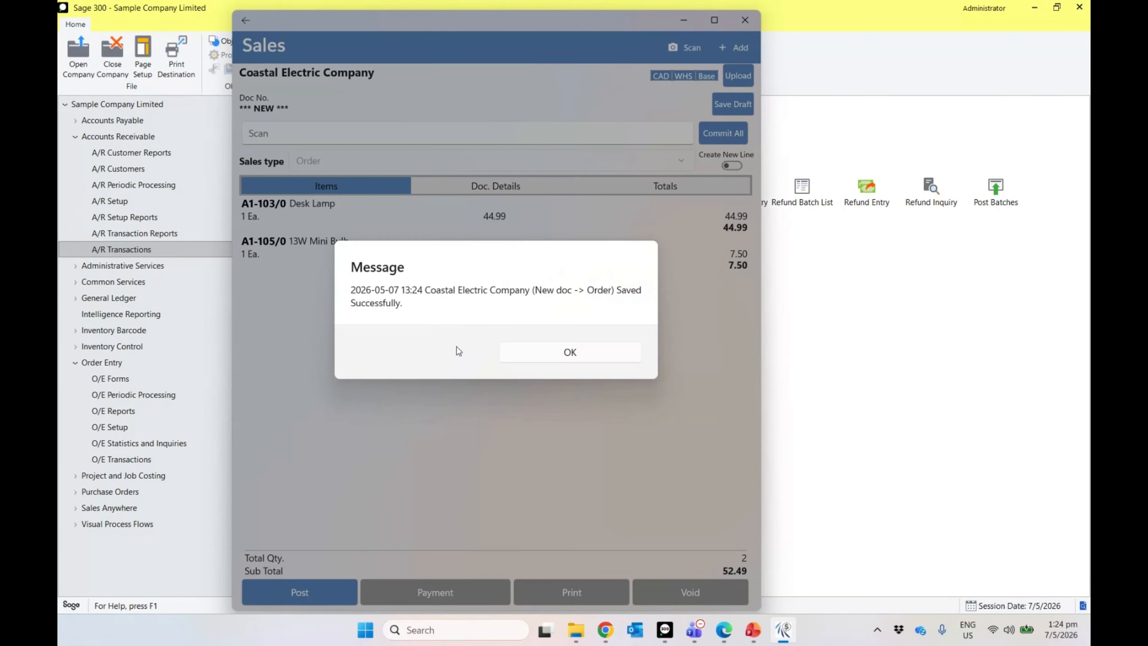
pyautogui.click(559, 366)
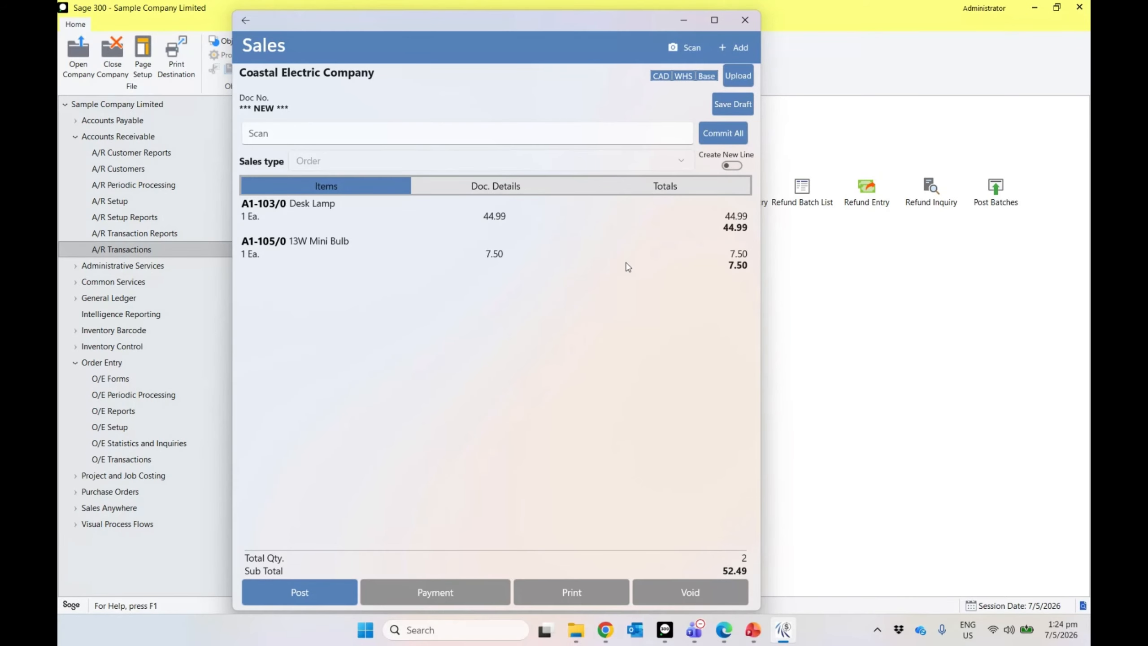
pyautogui.click(741, 75)
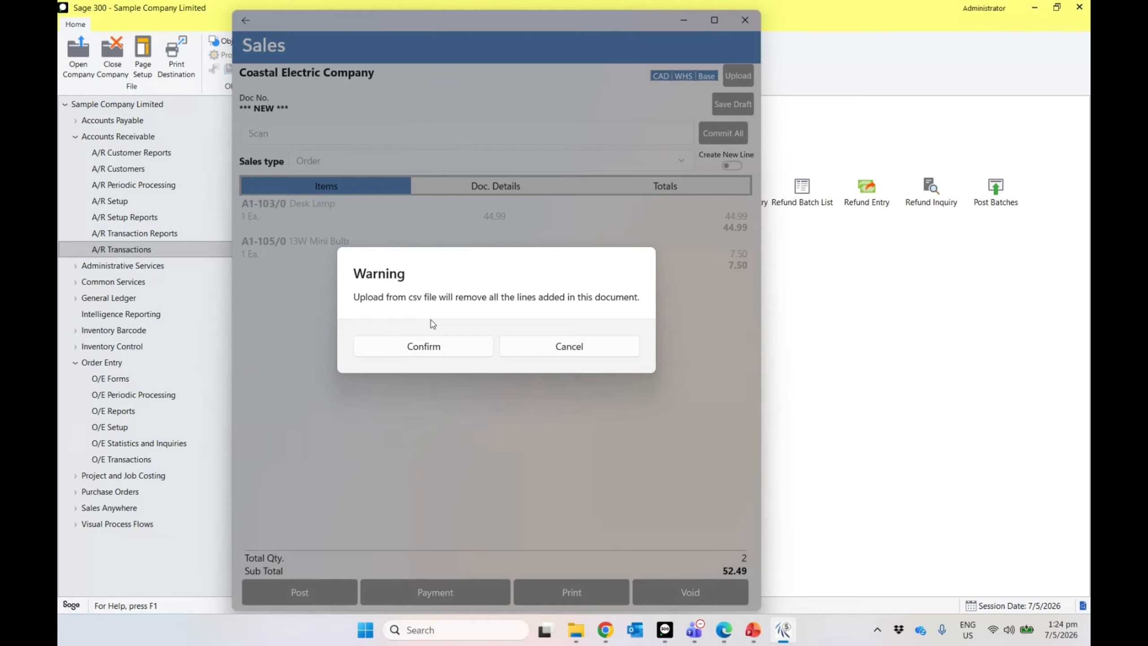
pyautogui.click(563, 348)
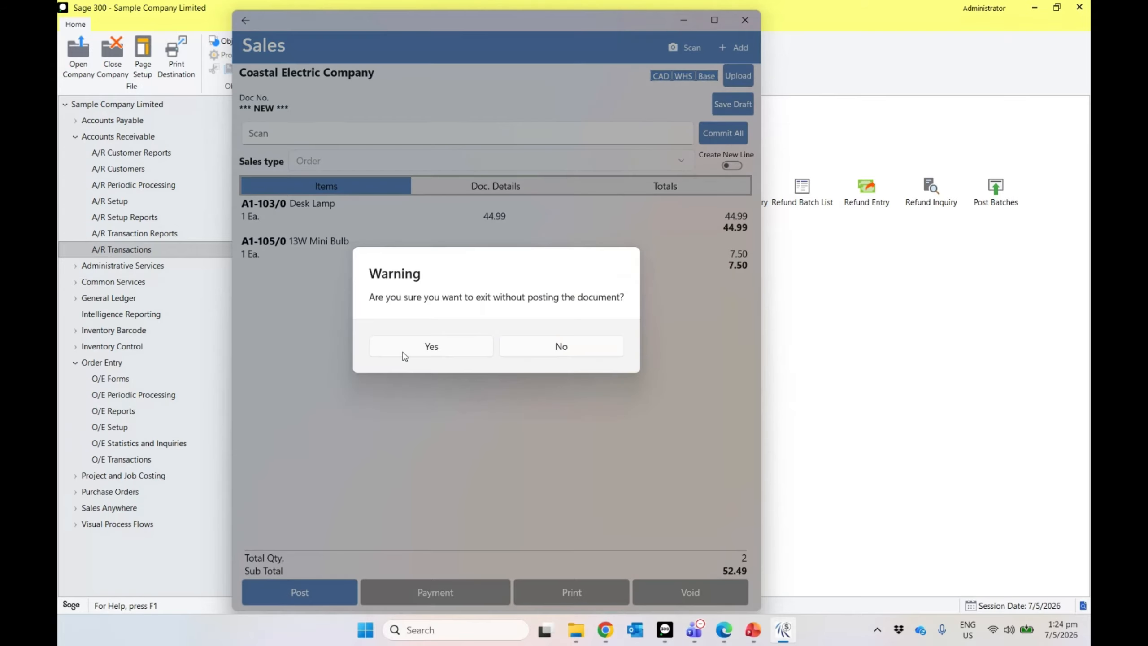
pyautogui.click(402, 351)
pyautogui.click(590, 154)
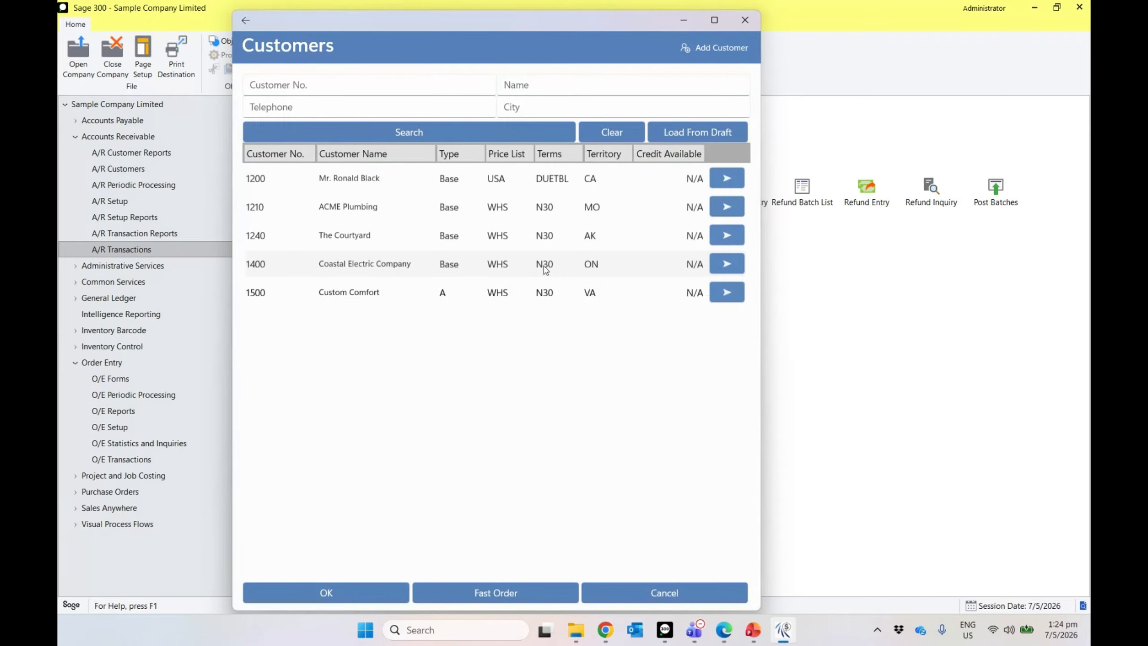
# Step: Reload the Coastal Electric draft order, then exit it without posting
pyautogui.click(711, 131)
pyautogui.click(487, 199)
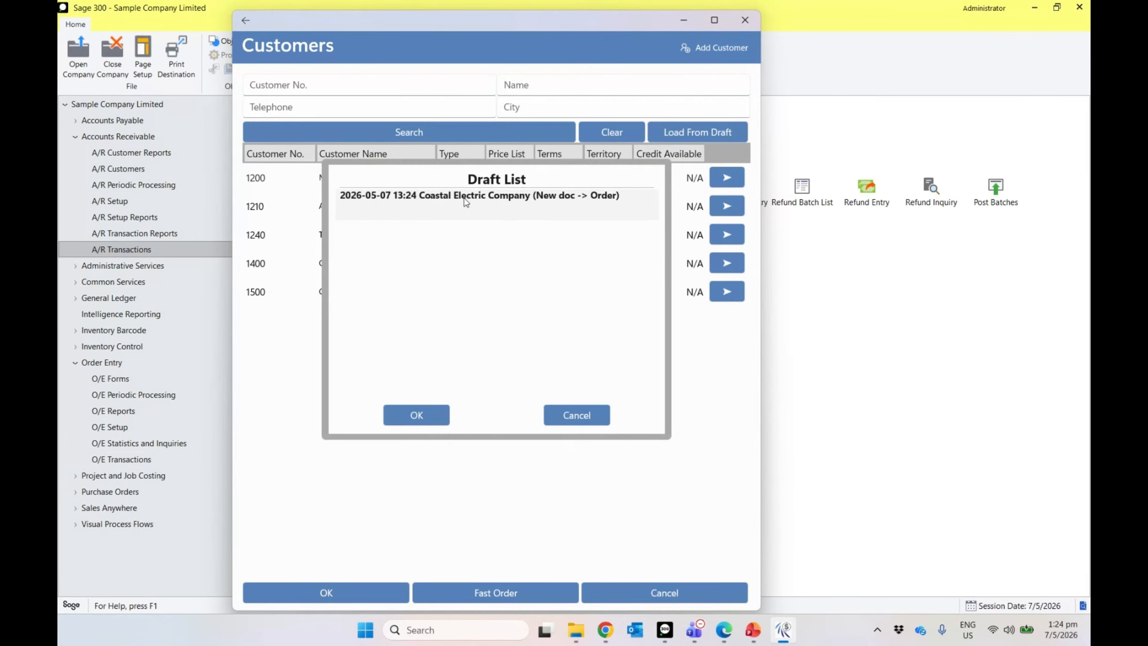
pyautogui.click(418, 427)
pyautogui.click(410, 352)
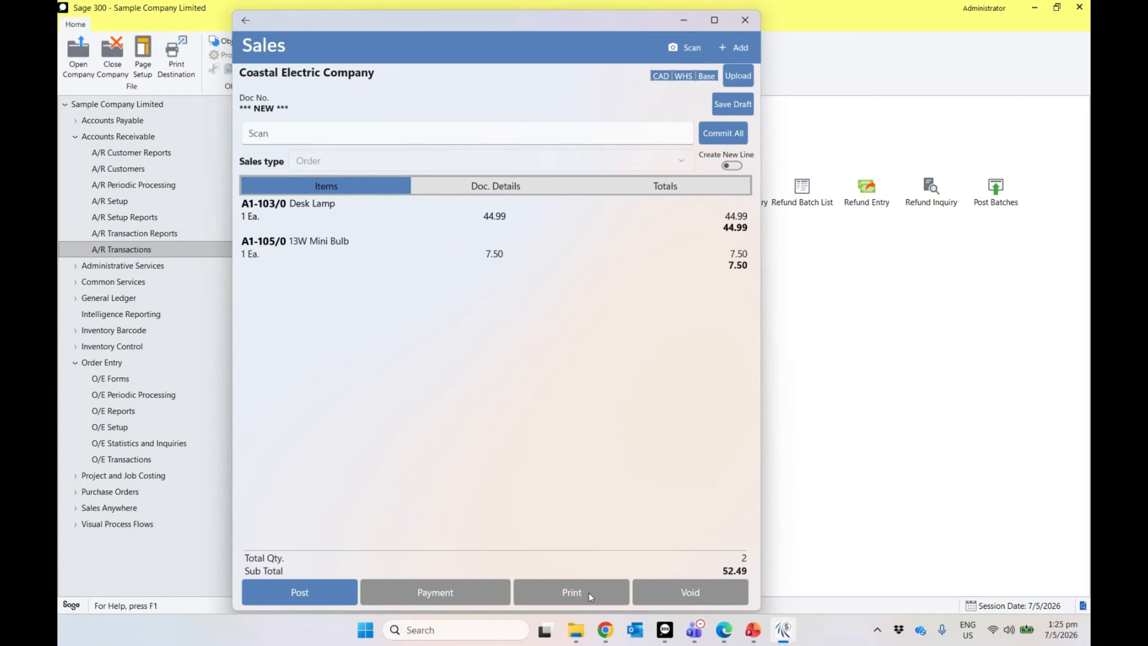
pyautogui.click(245, 20)
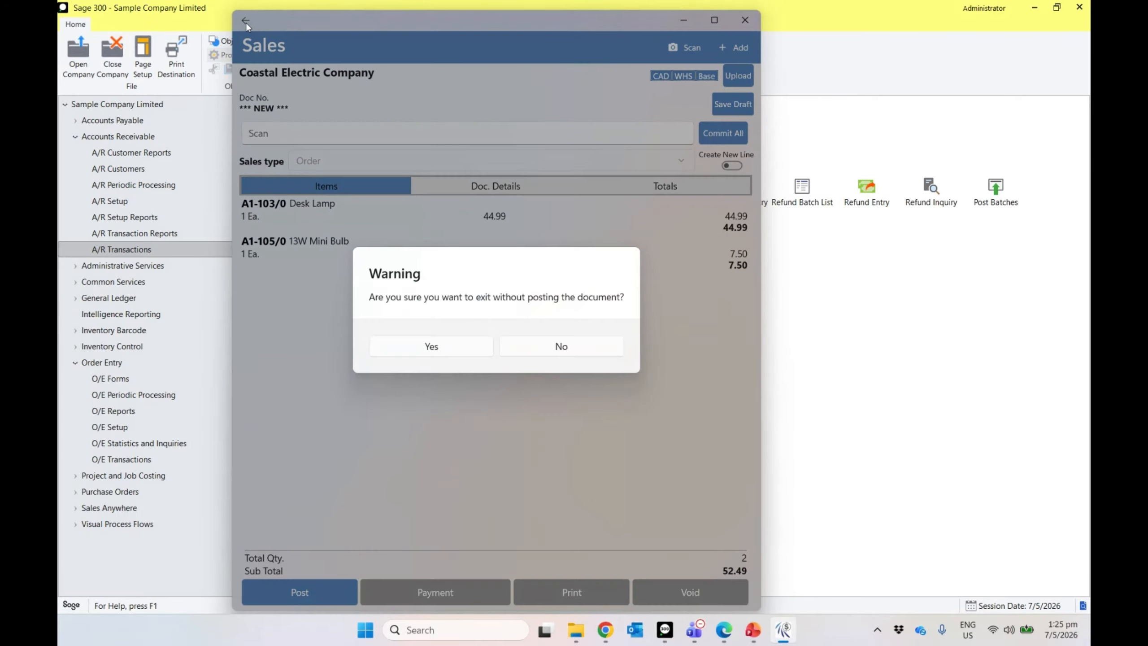
pyautogui.click(442, 352)
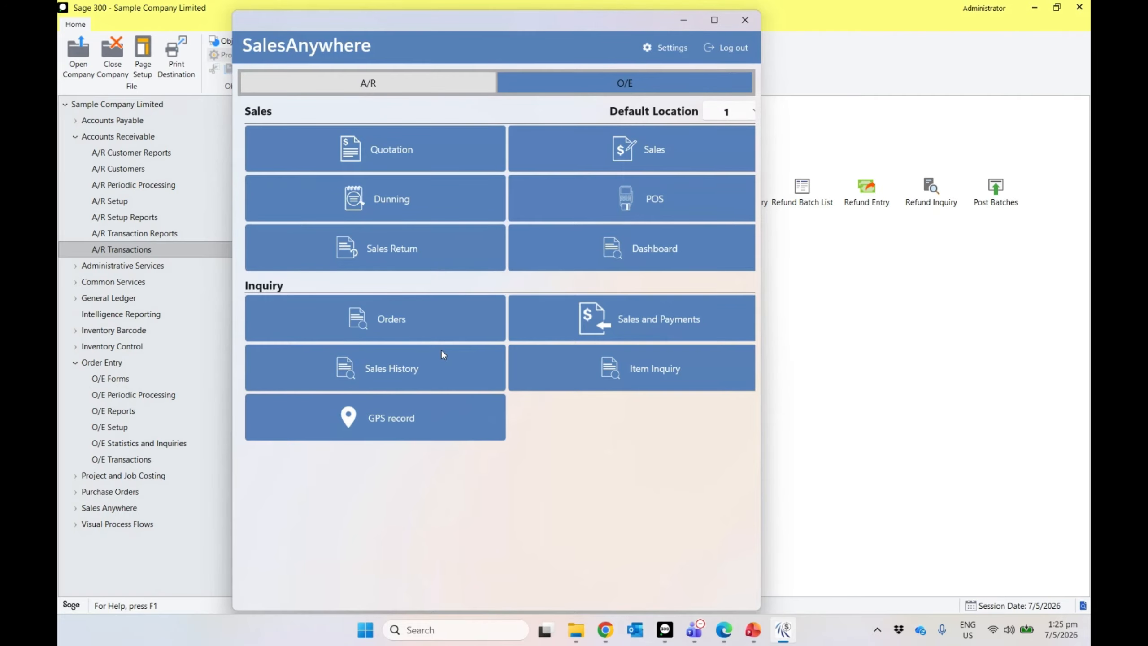
# Step: Maximize SalesAnywhere and start a POS transaction from its customer list
pyautogui.click(714, 19)
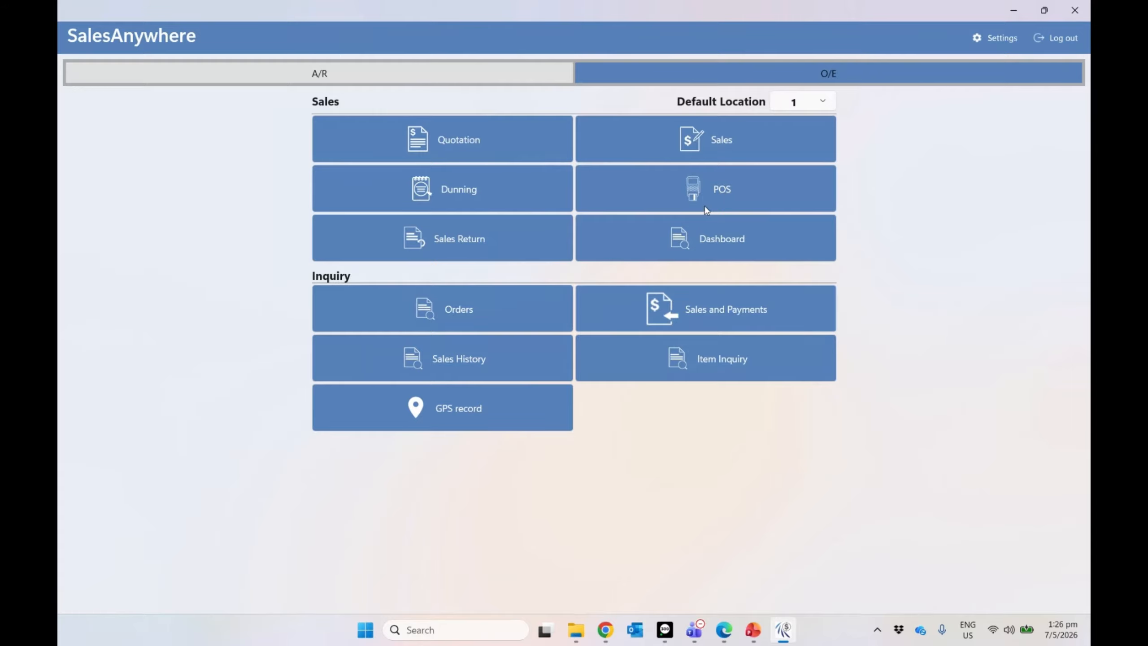
pyautogui.click(697, 193)
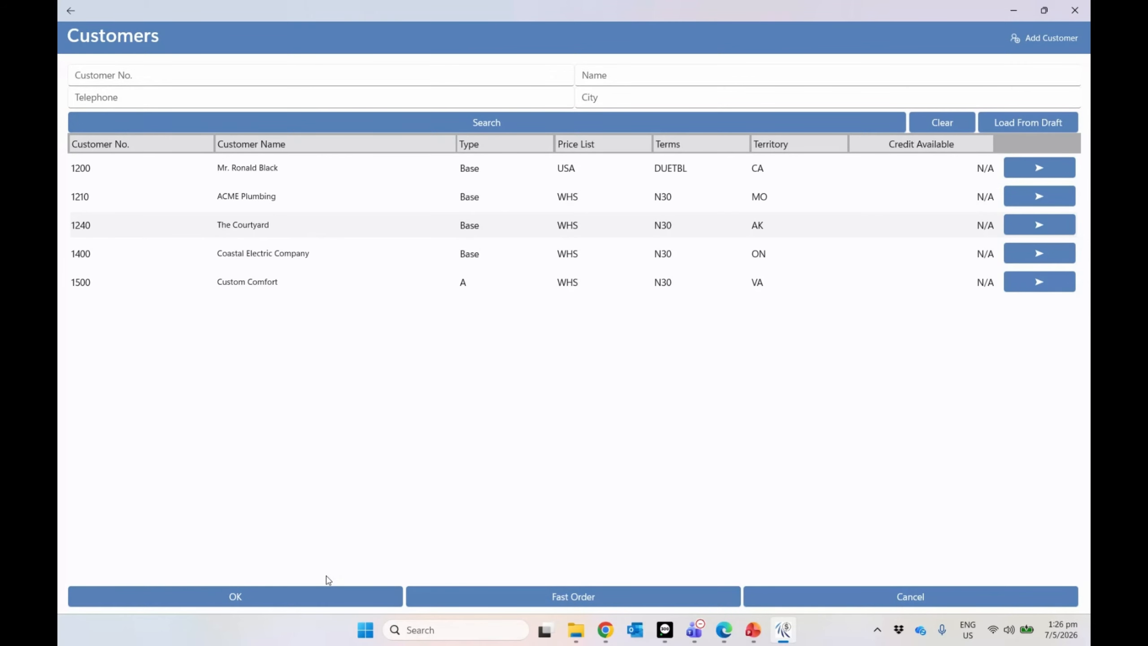
# Step: For The Courtyard, list all items and commit quantities 1, 2, 3, 4 on the first four items
pyautogui.click(318, 593)
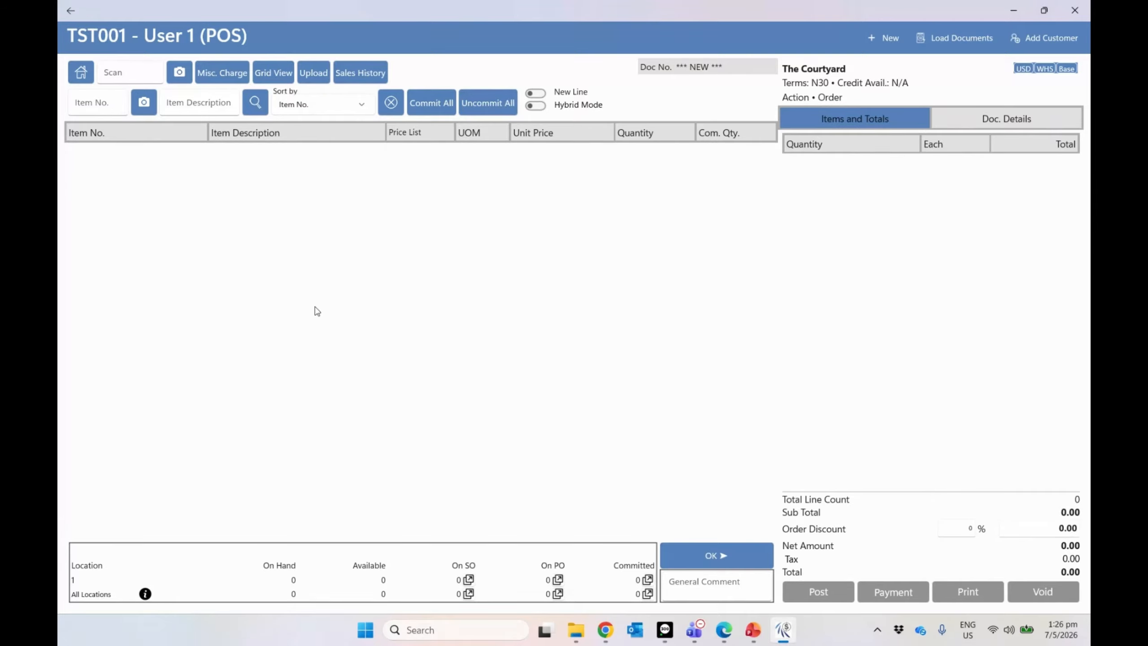
pyautogui.click(256, 103)
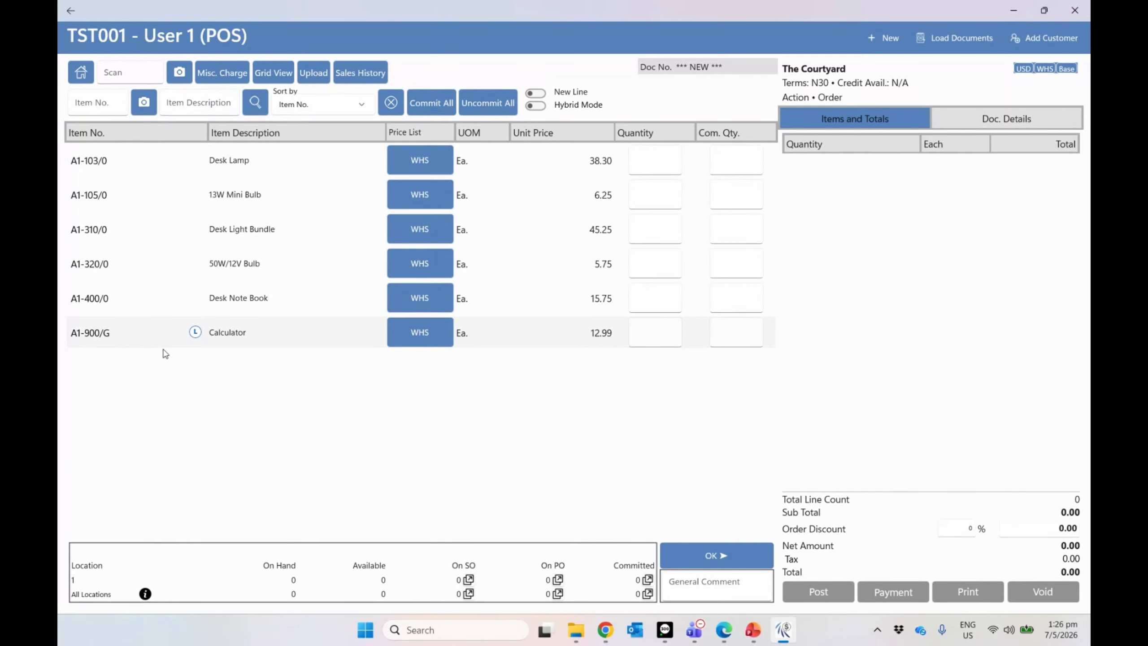
pyautogui.click(660, 163)
pyautogui.write('1')
pyautogui.press('Return')
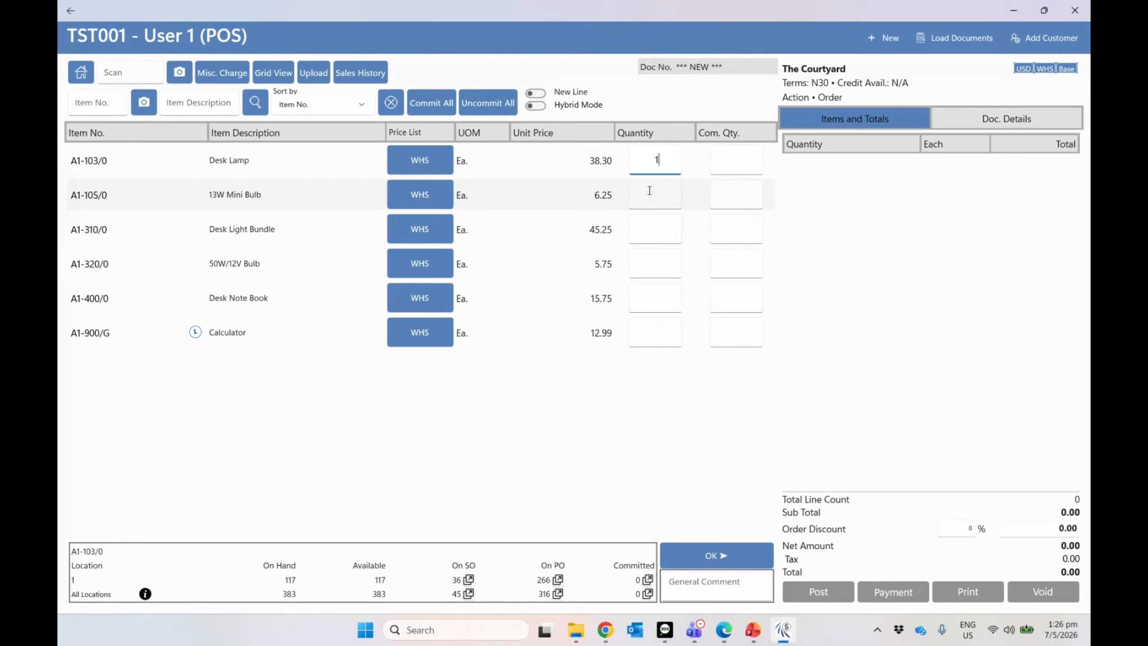
pyautogui.write('2')
pyautogui.press('Return')
pyautogui.write('3')
pyautogui.press('Return')
pyautogui.write('4')
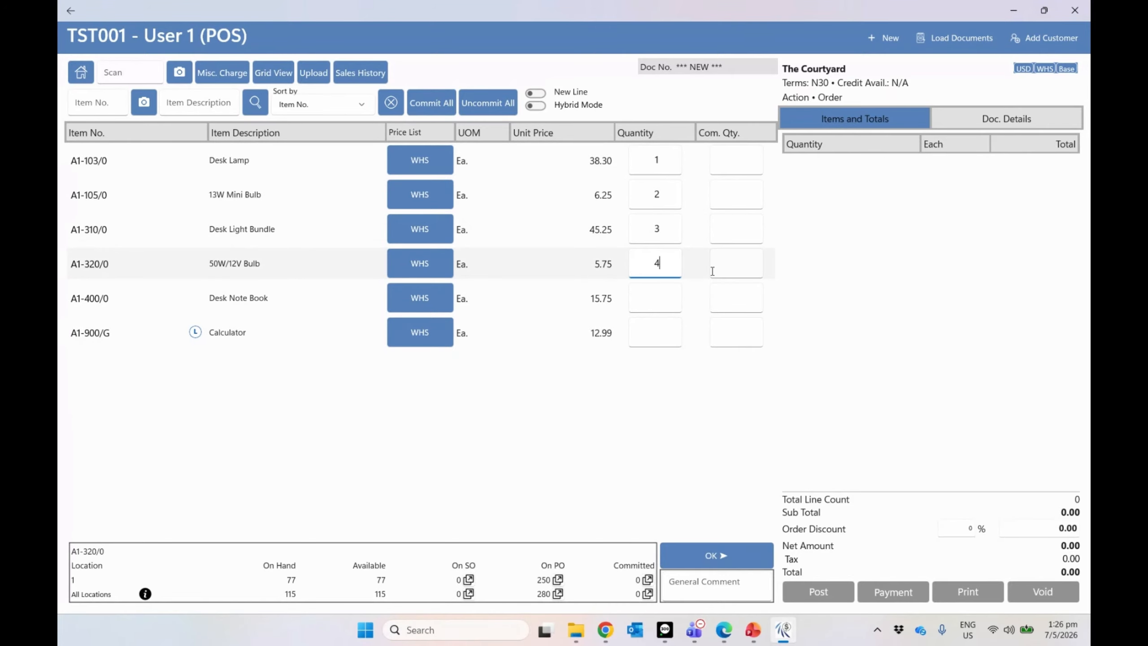
pyautogui.click(731, 556)
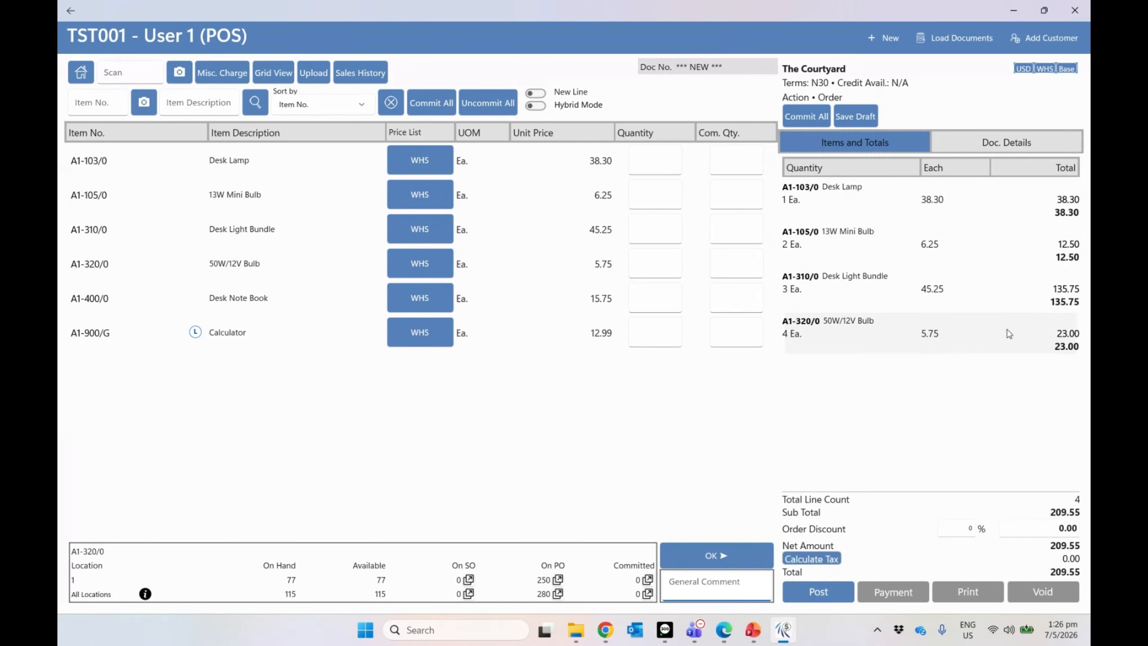
pyautogui.click(257, 298)
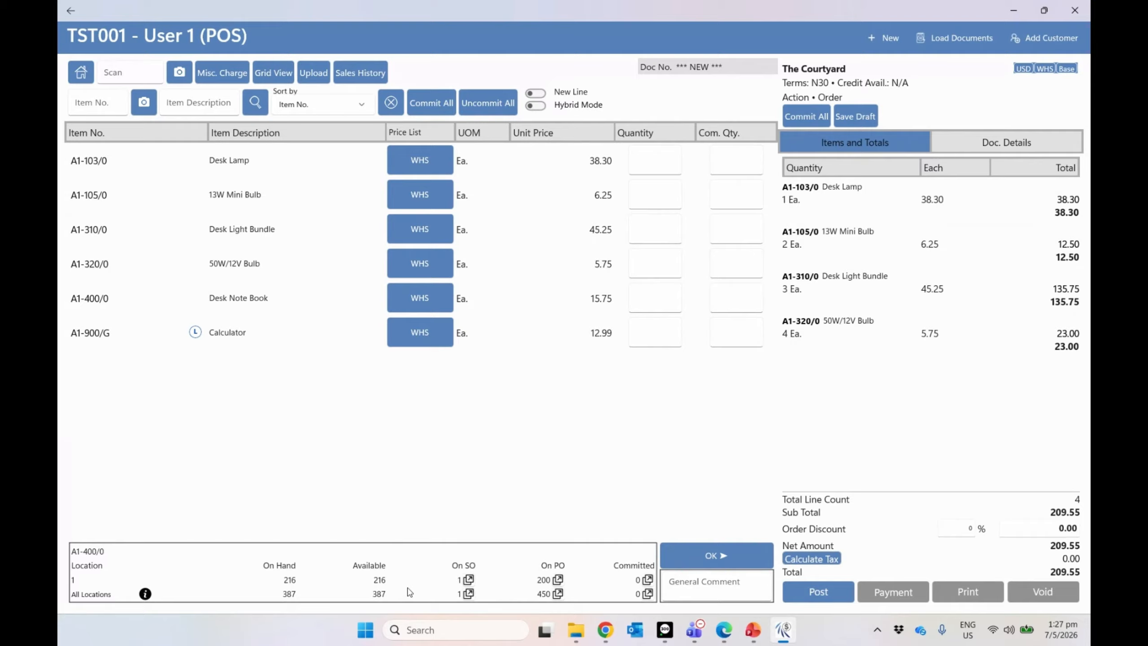
# Step: Review Desk Note Book's open sales orders and purchase orders
pyautogui.click(468, 580)
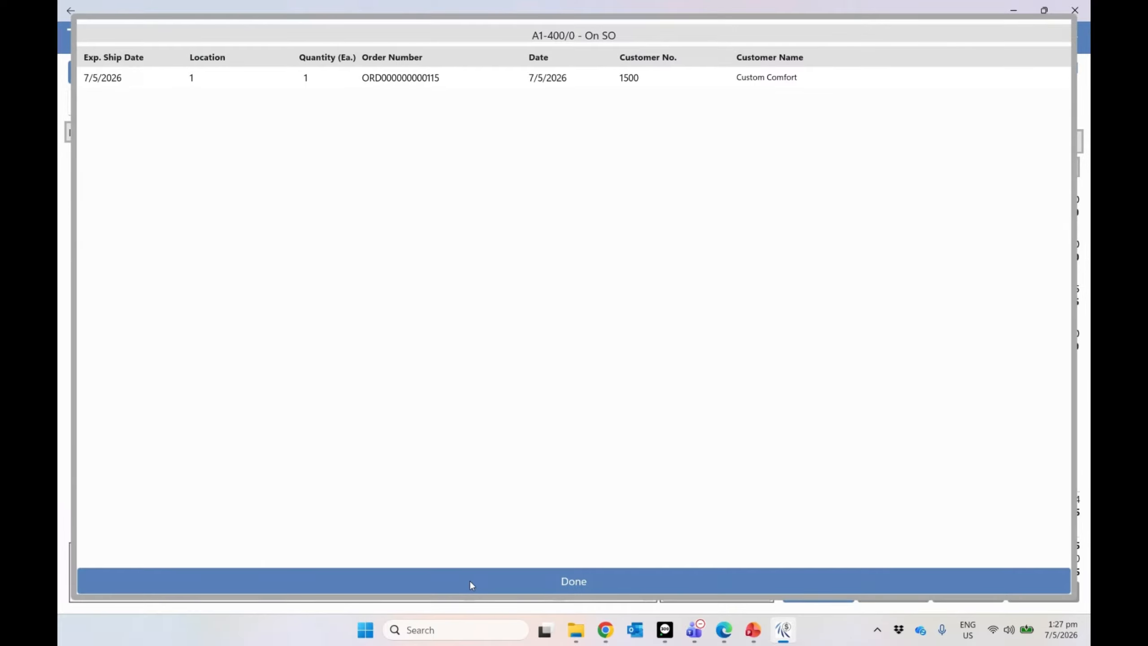
pyautogui.click(470, 582)
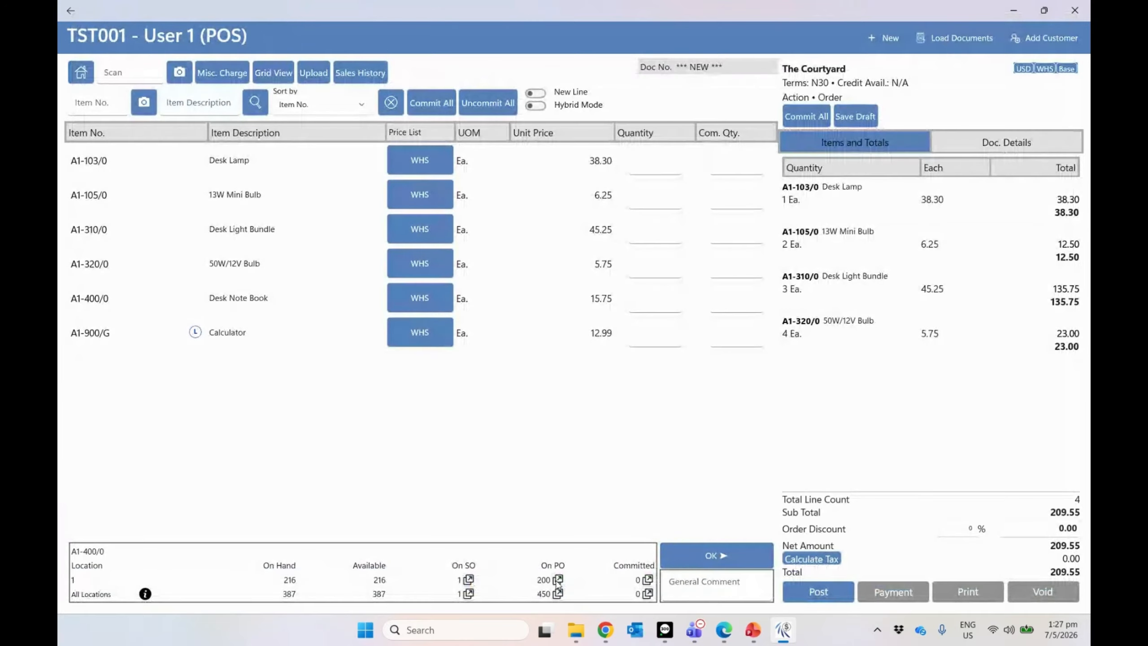
pyautogui.click(558, 581)
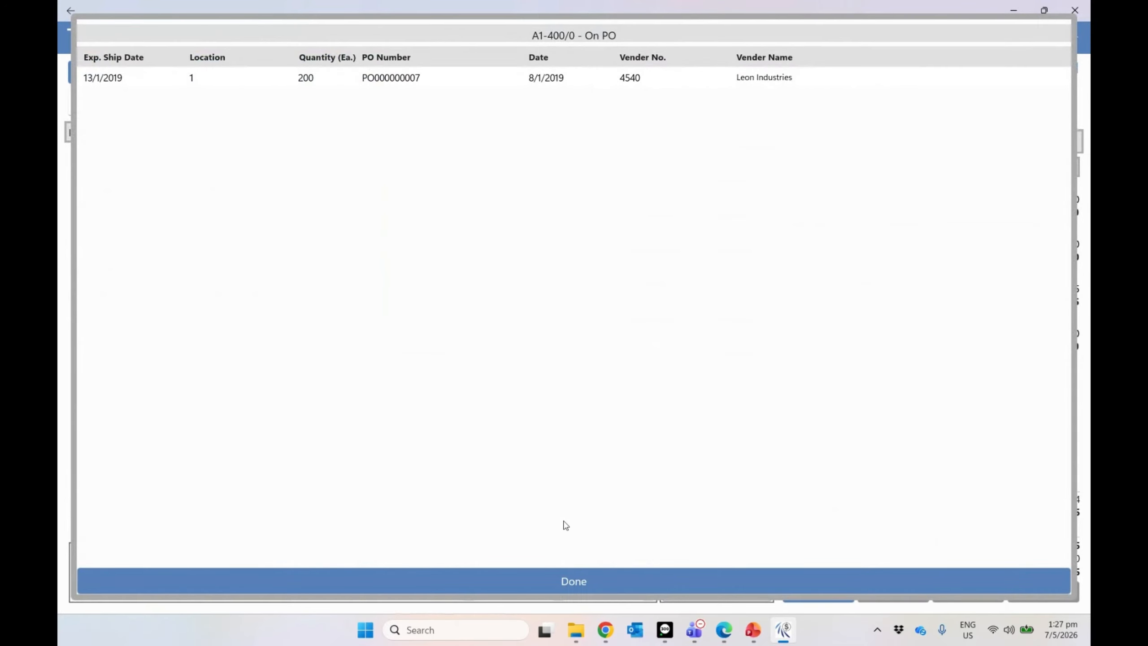
pyautogui.click(551, 579)
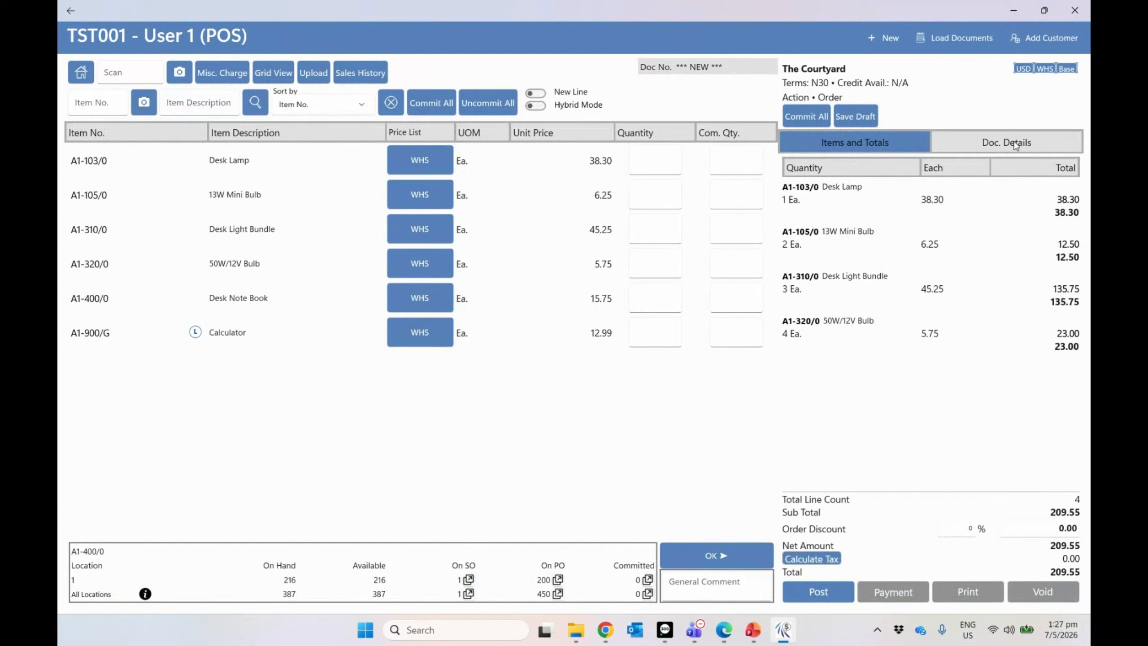
# Step: Set the order's PO number to PO21049821 and reference to ref1421 in Doc. Details
pyautogui.click(1015, 145)
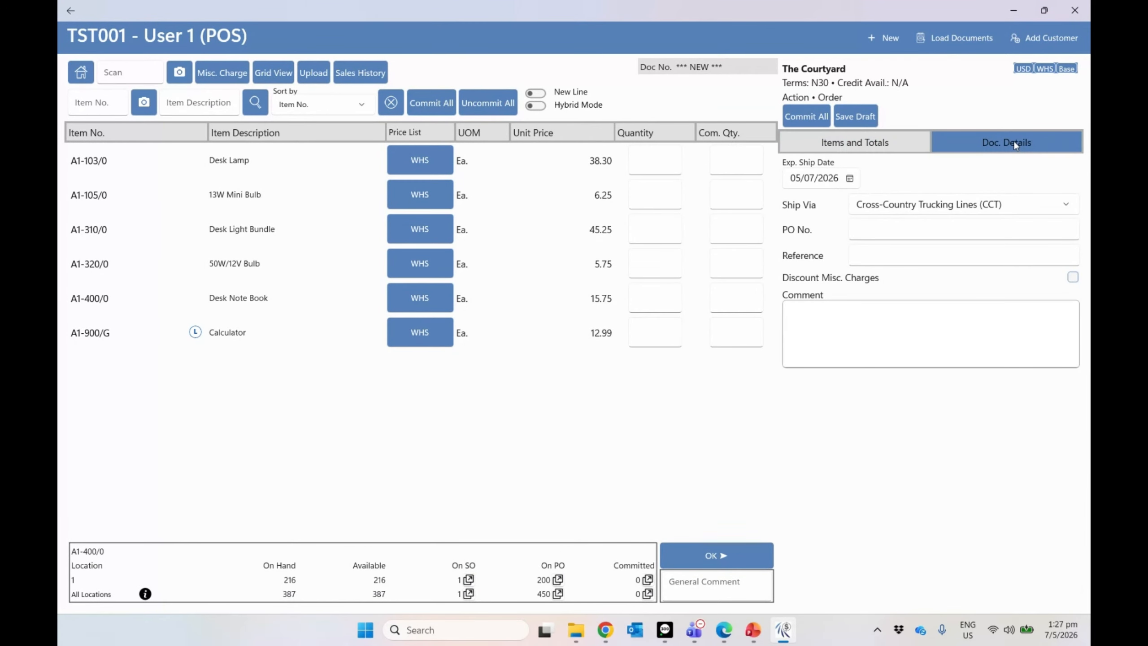
pyautogui.click(929, 228)
pyautogui.write('PO21049821')
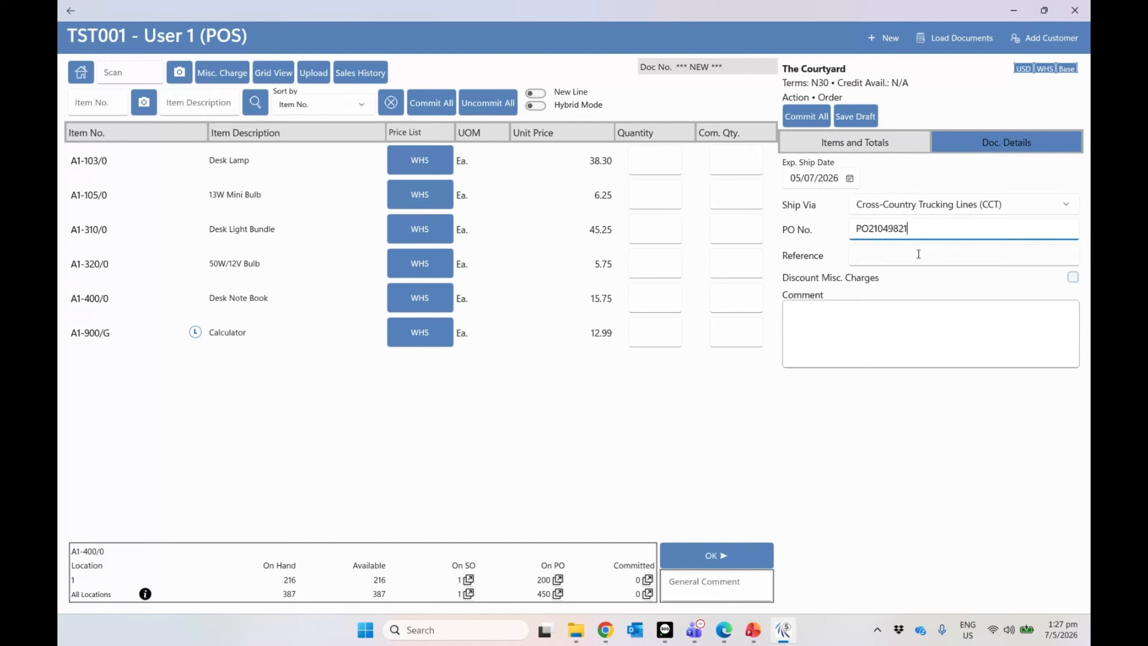
pyautogui.click(917, 254)
pyautogui.write('ref1421')
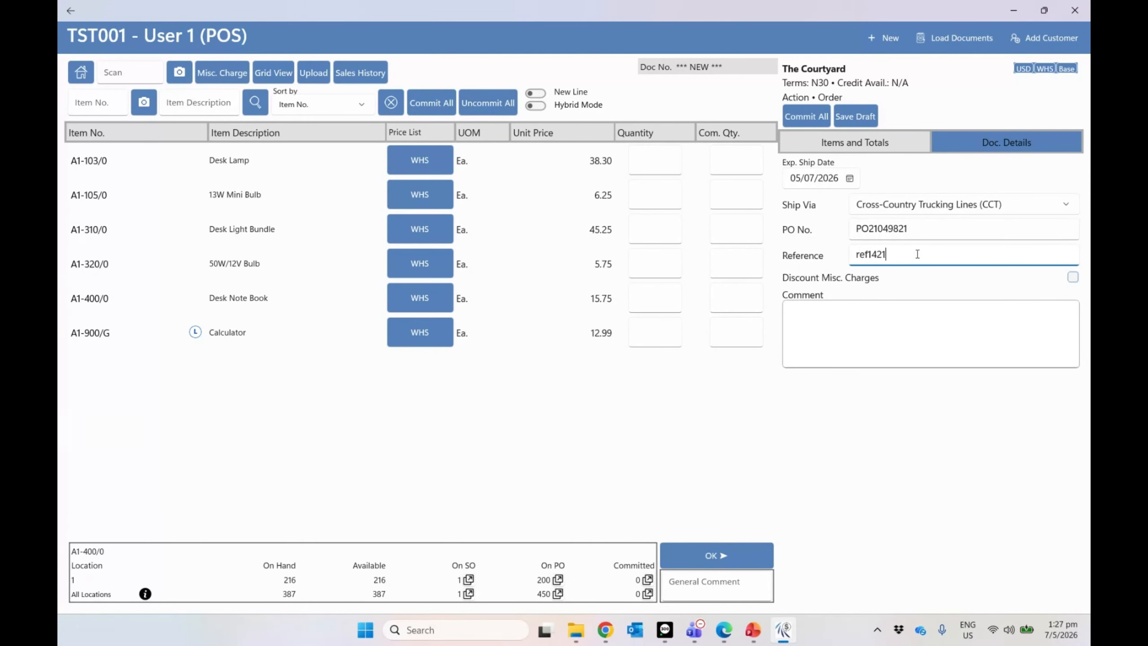
pyautogui.click(855, 144)
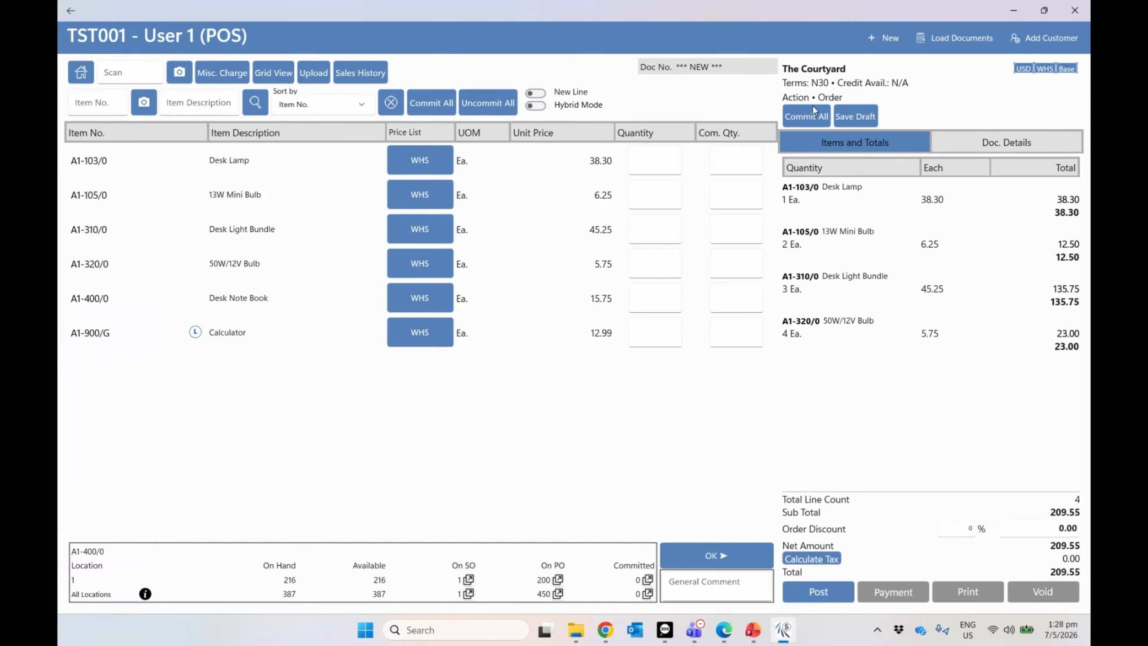
# Step: Post the Courtyard order, leave the balance unpaid, and start a new document
pyautogui.click(833, 585)
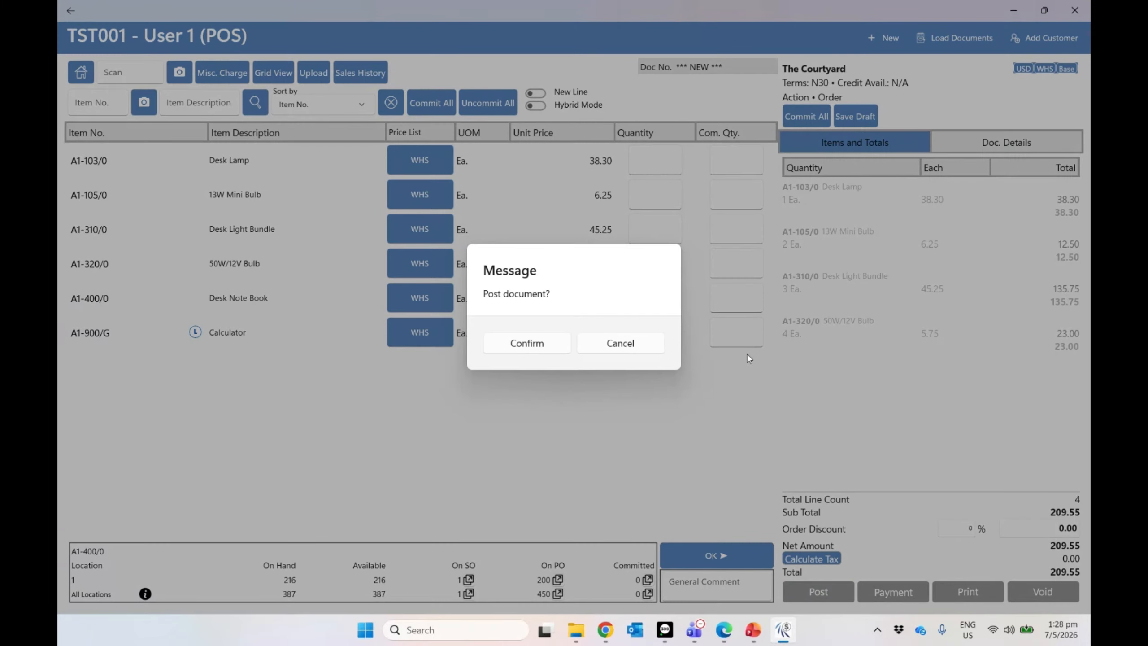
pyautogui.click(527, 344)
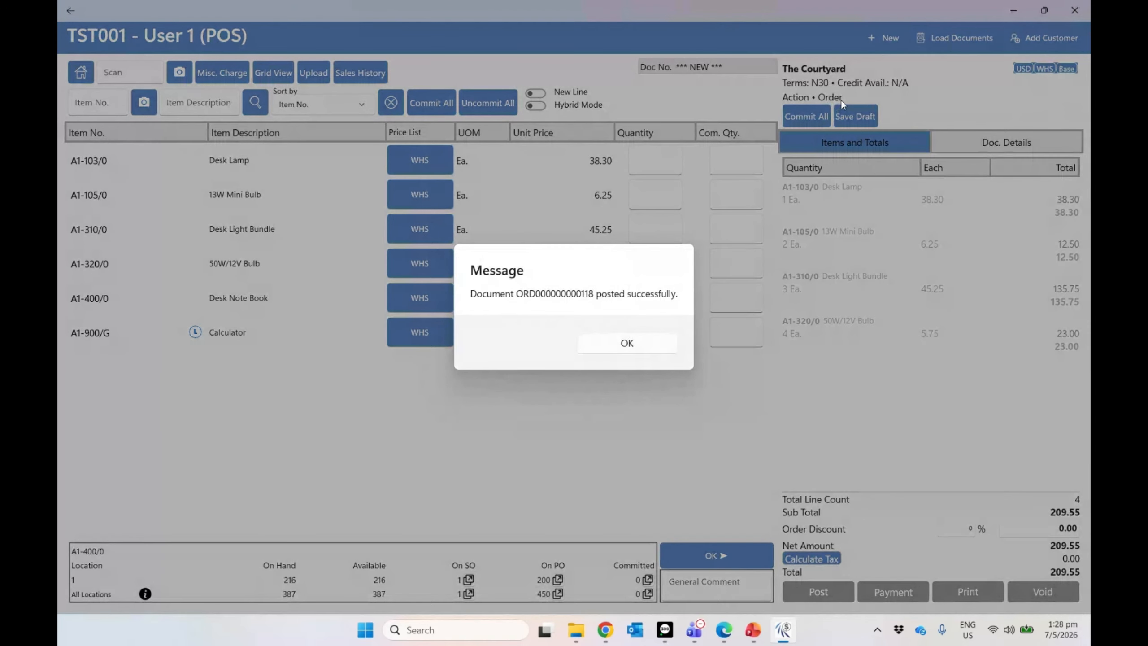
pyautogui.click(604, 343)
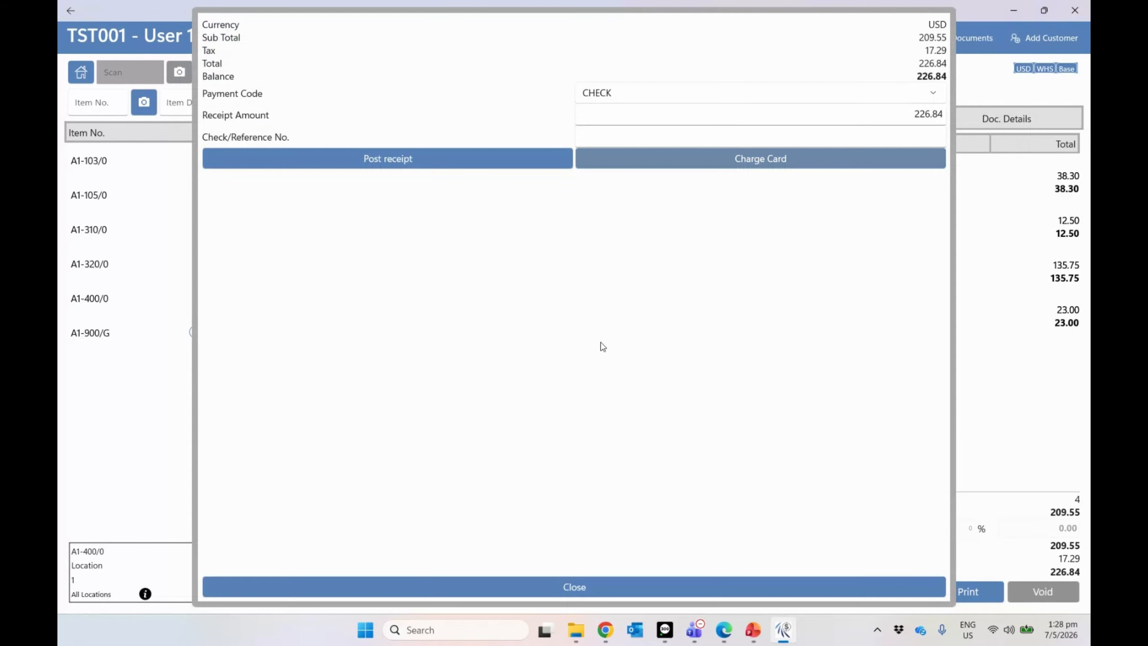
pyautogui.click(623, 588)
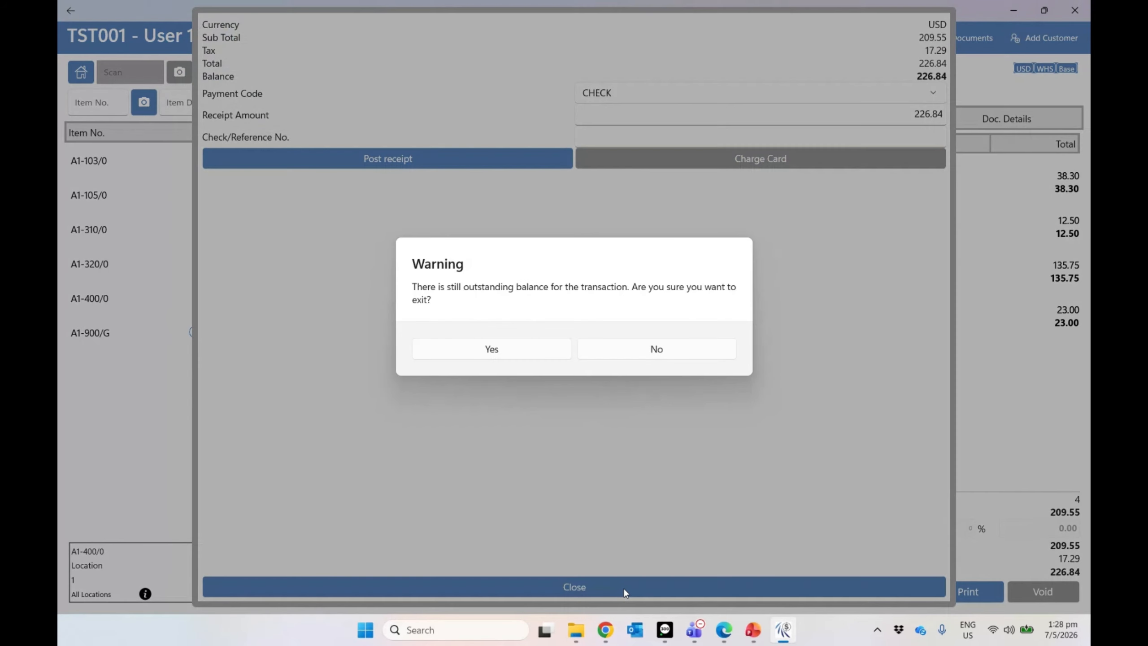
pyautogui.click(515, 351)
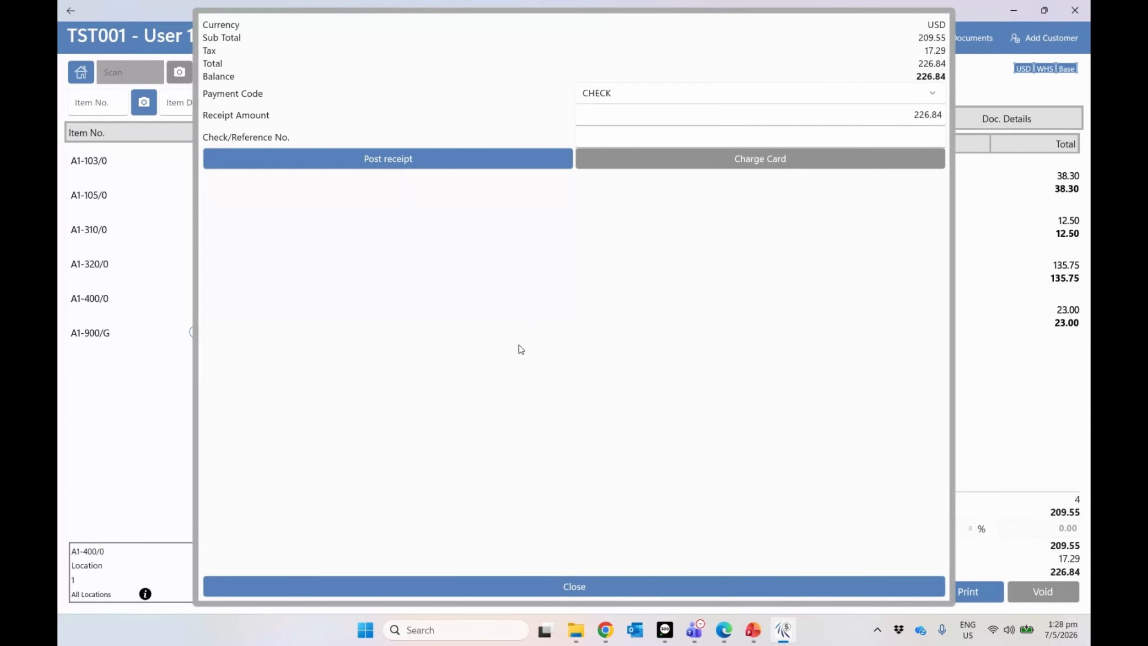
pyautogui.click(593, 406)
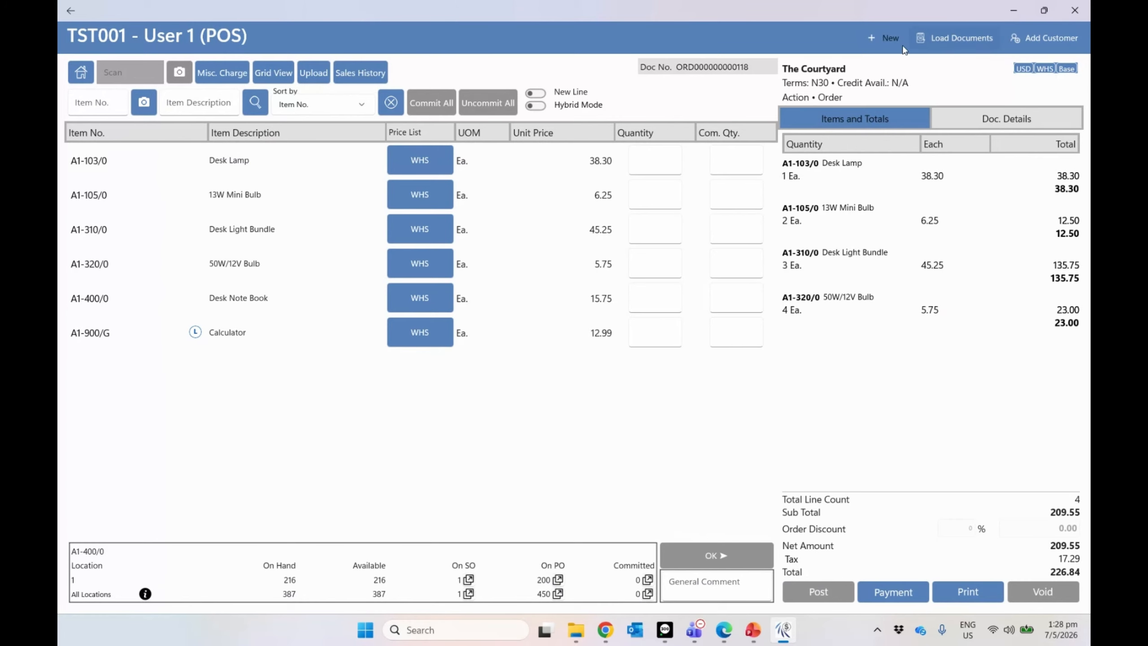
pyautogui.click(886, 43)
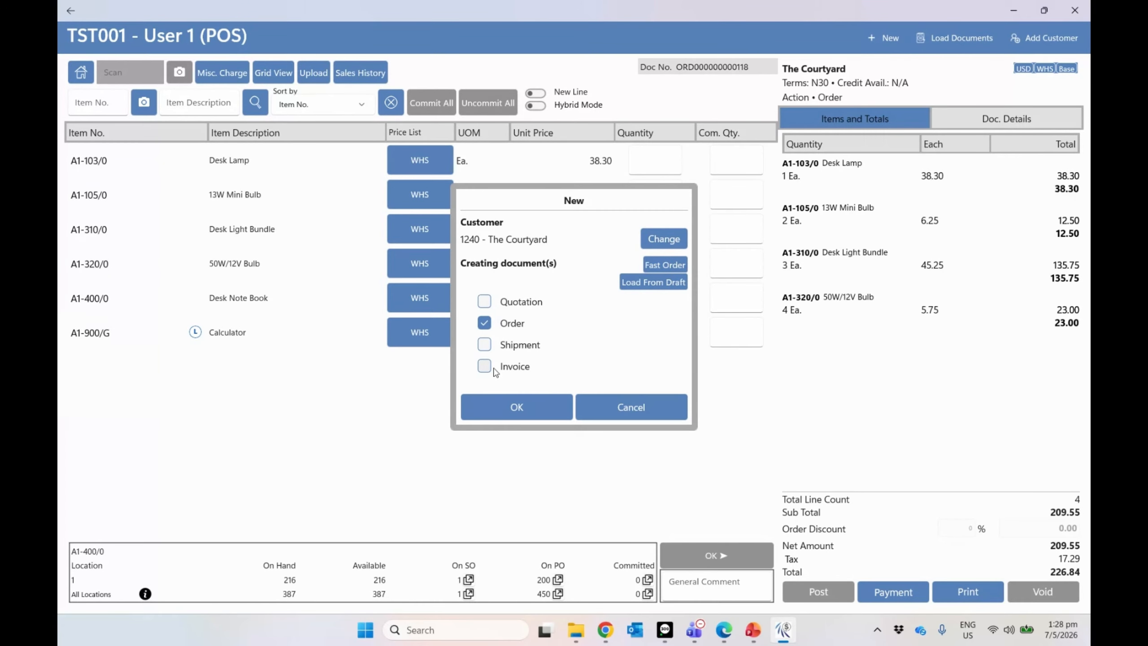
# Step: Create a document including shipment and invoice, and search items by description for 'bulb'
pyautogui.click(497, 343)
pyautogui.click(484, 366)
pyautogui.click(521, 405)
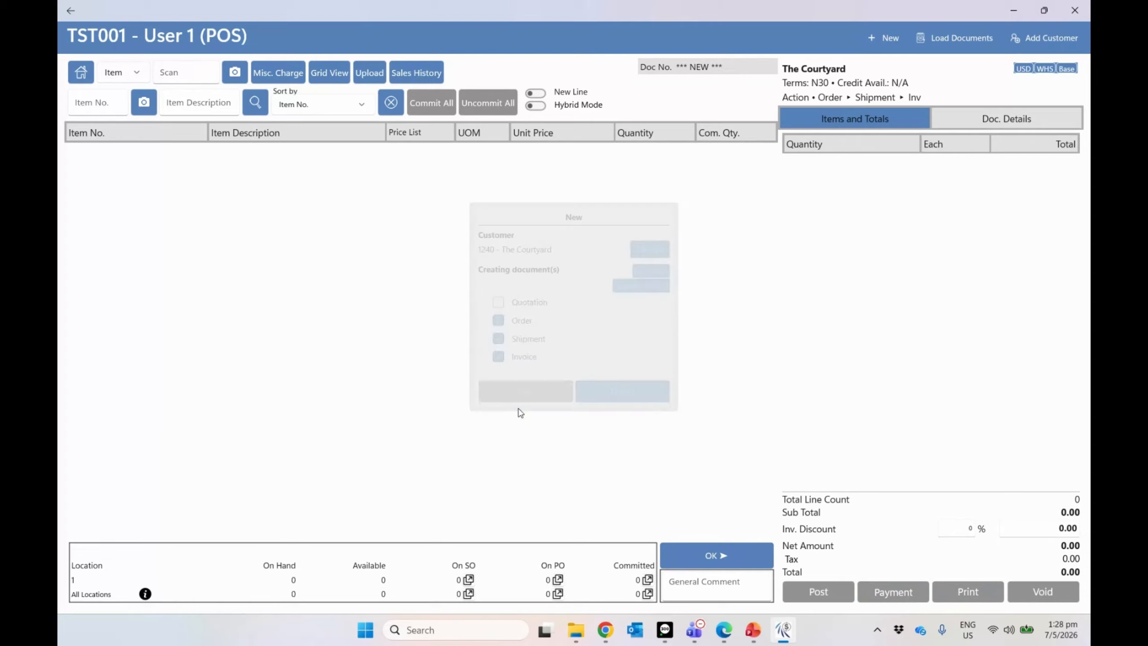
pyautogui.click(205, 103)
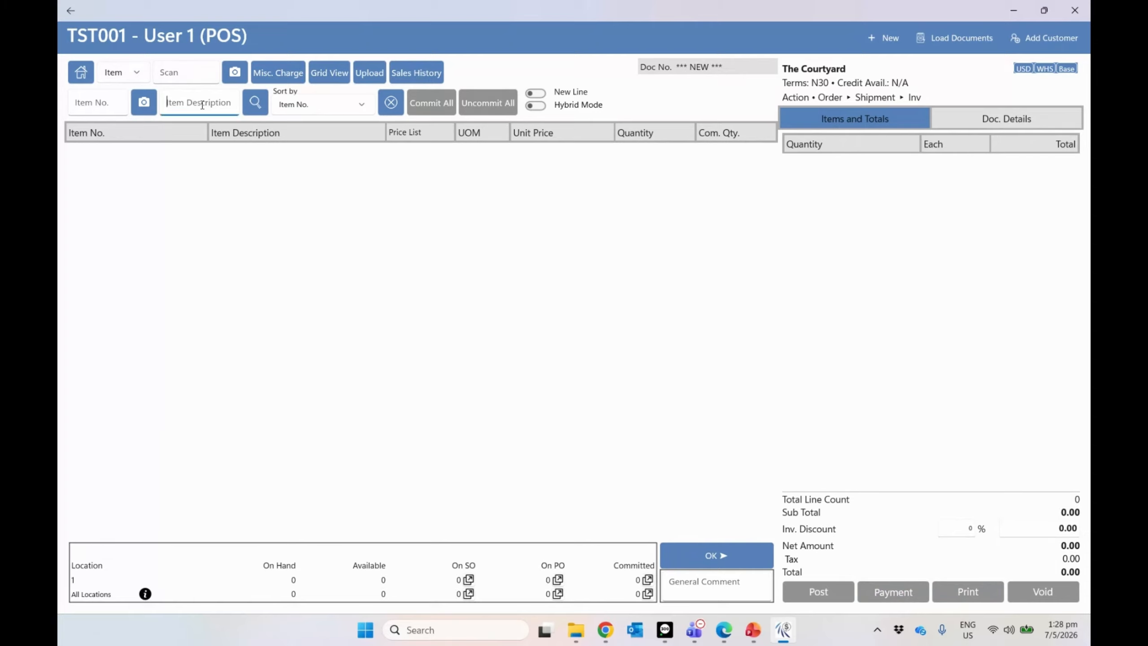
pyautogui.write('bulb')
pyautogui.click(260, 107)
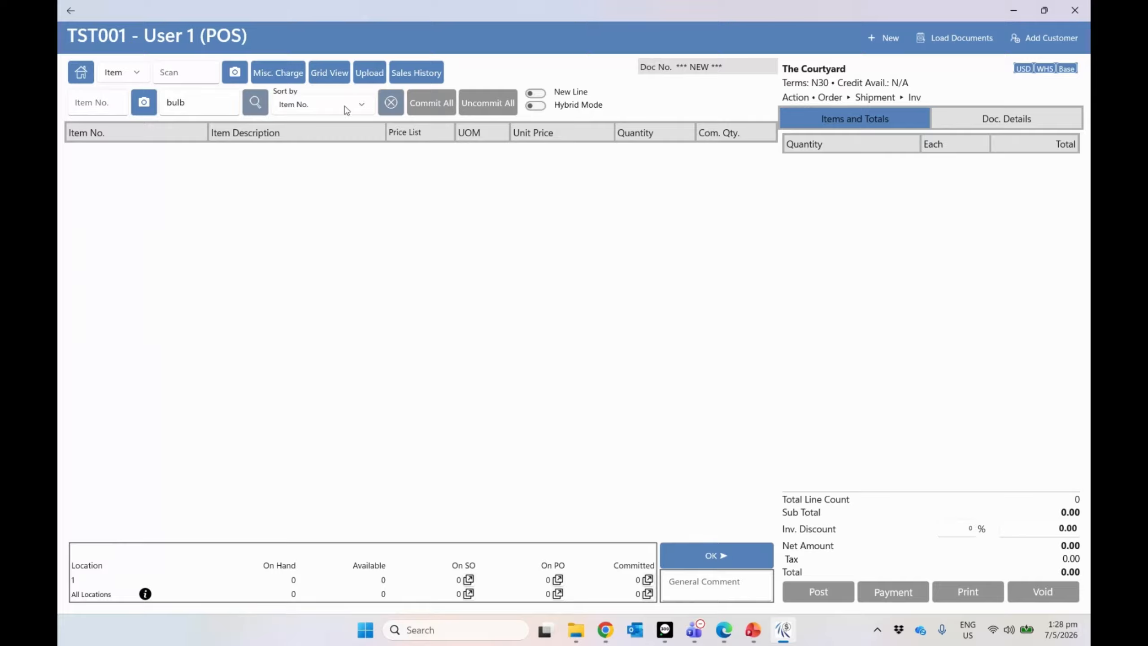
# Step: Add 2 of the 13W Mini Bulb and 2 of the 50W/12V Bulb to the invoice
pyautogui.click(673, 164)
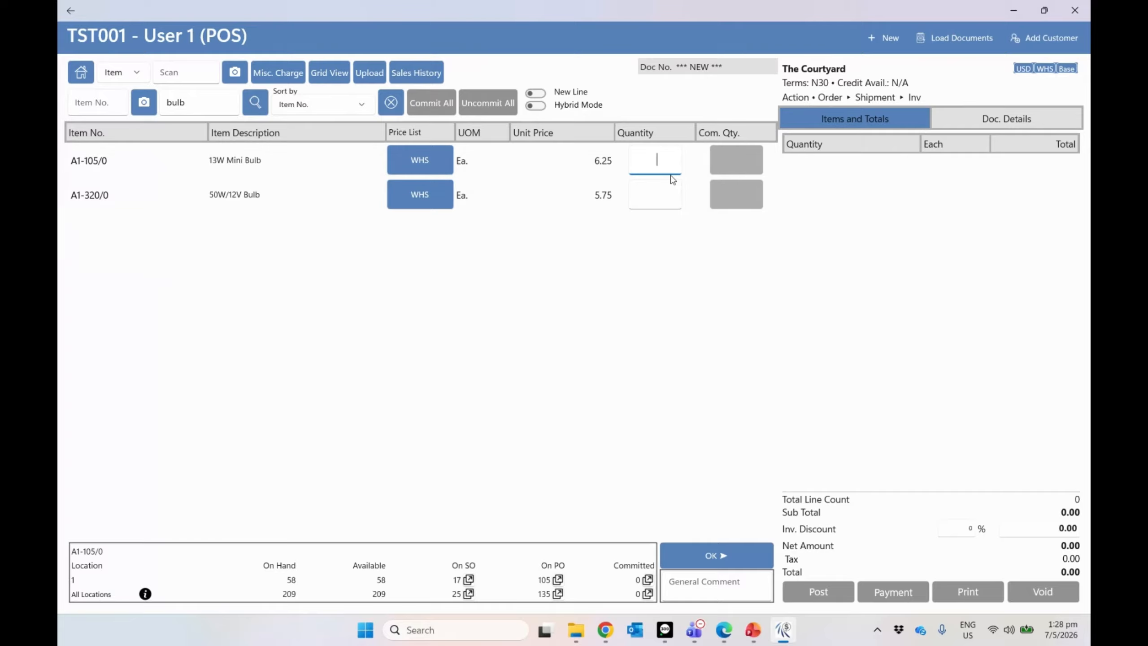
pyautogui.write('2')
pyautogui.click(654, 205)
pyautogui.write('2')
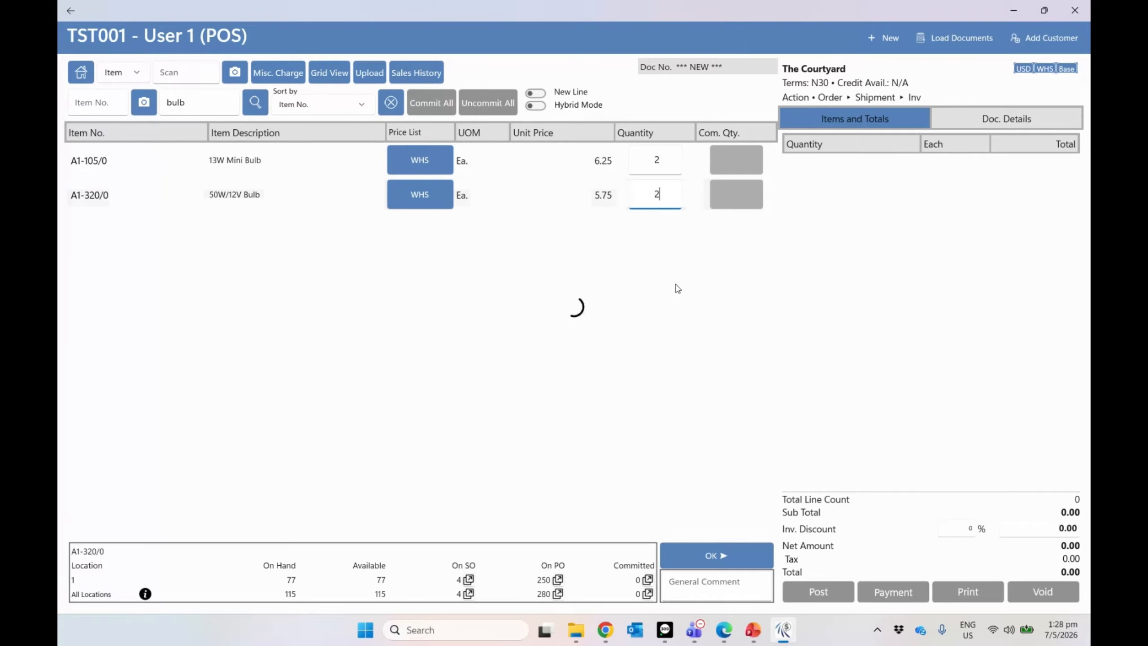
pyautogui.click(726, 550)
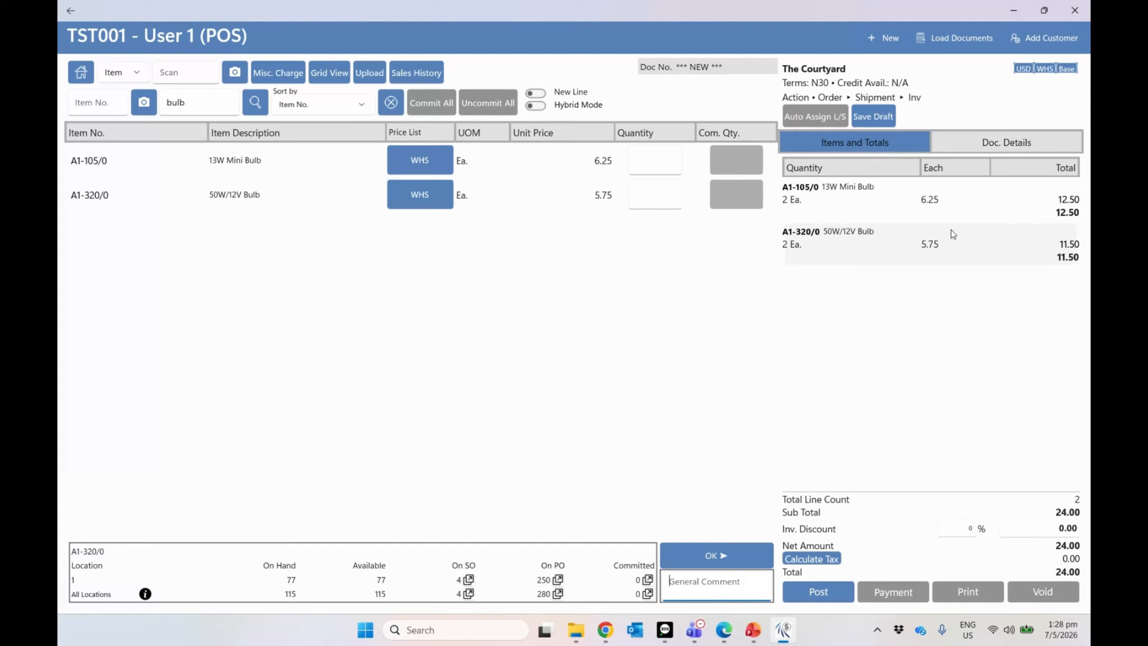
pyautogui.click(983, 147)
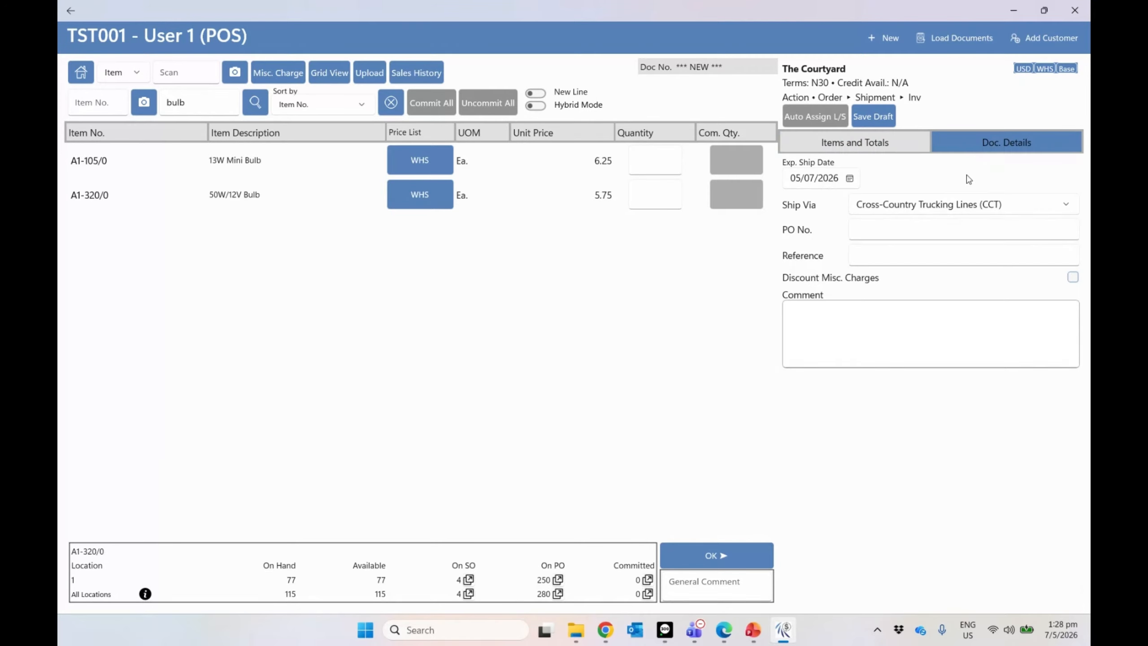
pyautogui.click(893, 152)
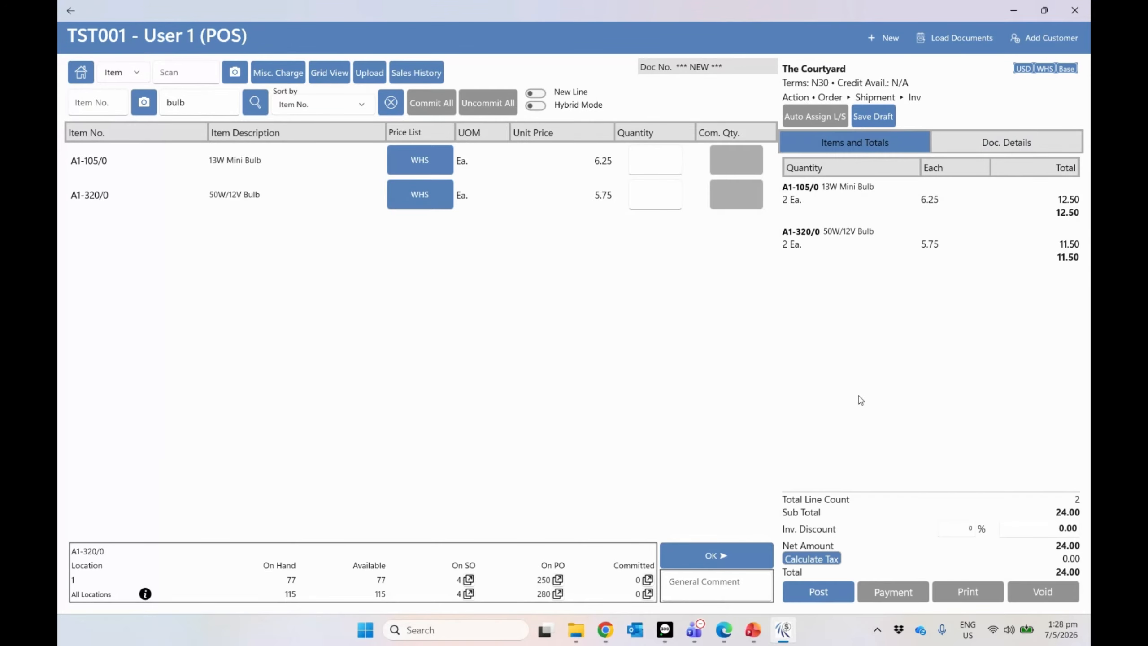
# Step: Post the bulb invoice with a drawn signature and confirm the posting
pyautogui.click(820, 589)
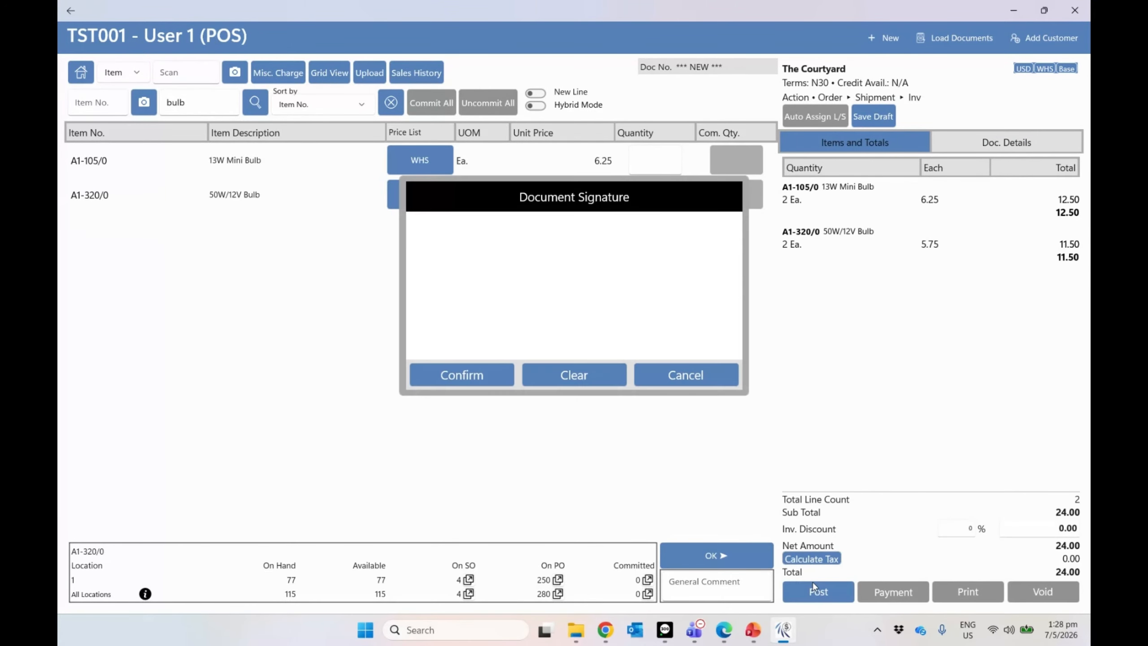
pyautogui.moveTo(445, 306)
pyautogui.mouseDown()
pyautogui.moveTo(517, 278)
pyautogui.moveTo(499, 295)
pyautogui.moveTo(613, 284)
pyautogui.mouseUp()
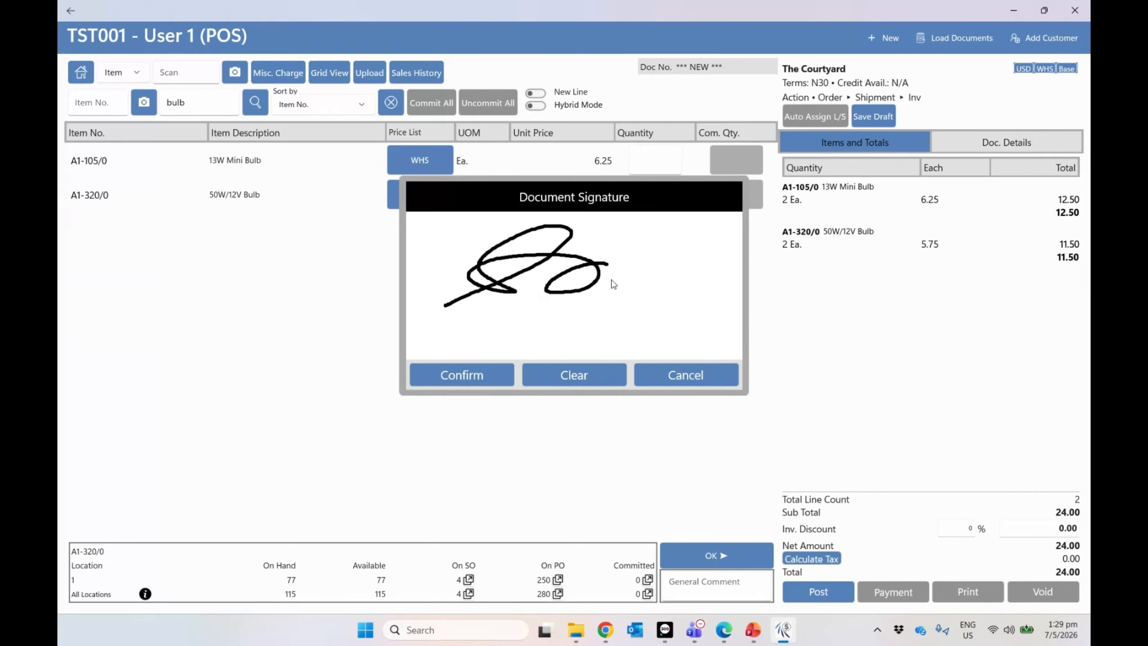
pyautogui.click(504, 366)
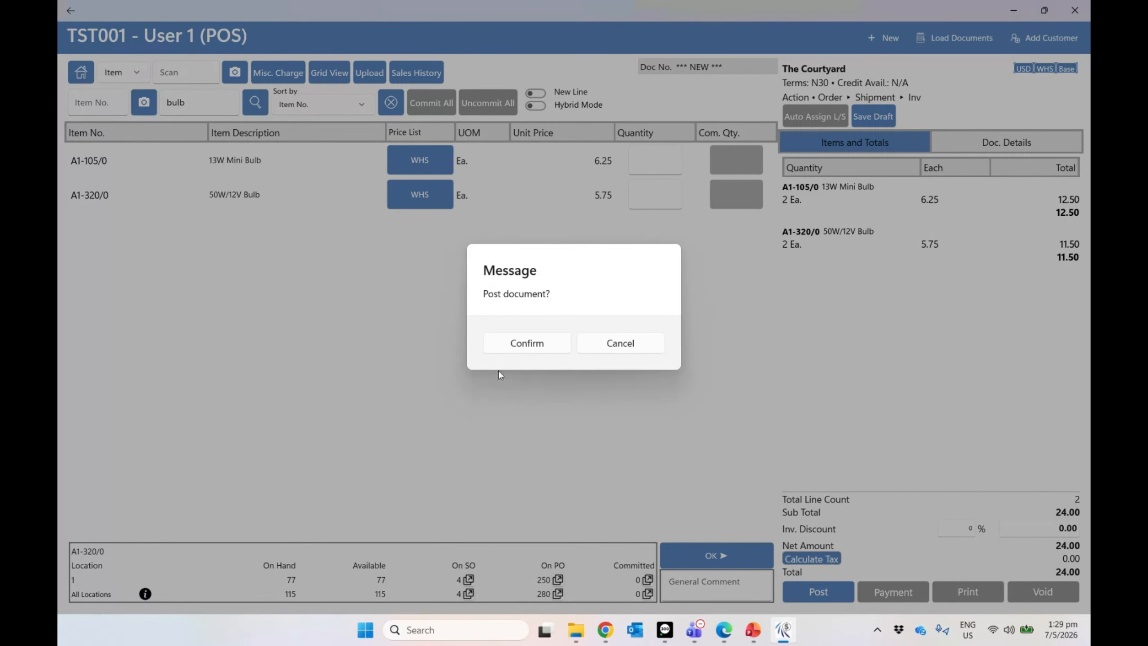
pyautogui.click(520, 344)
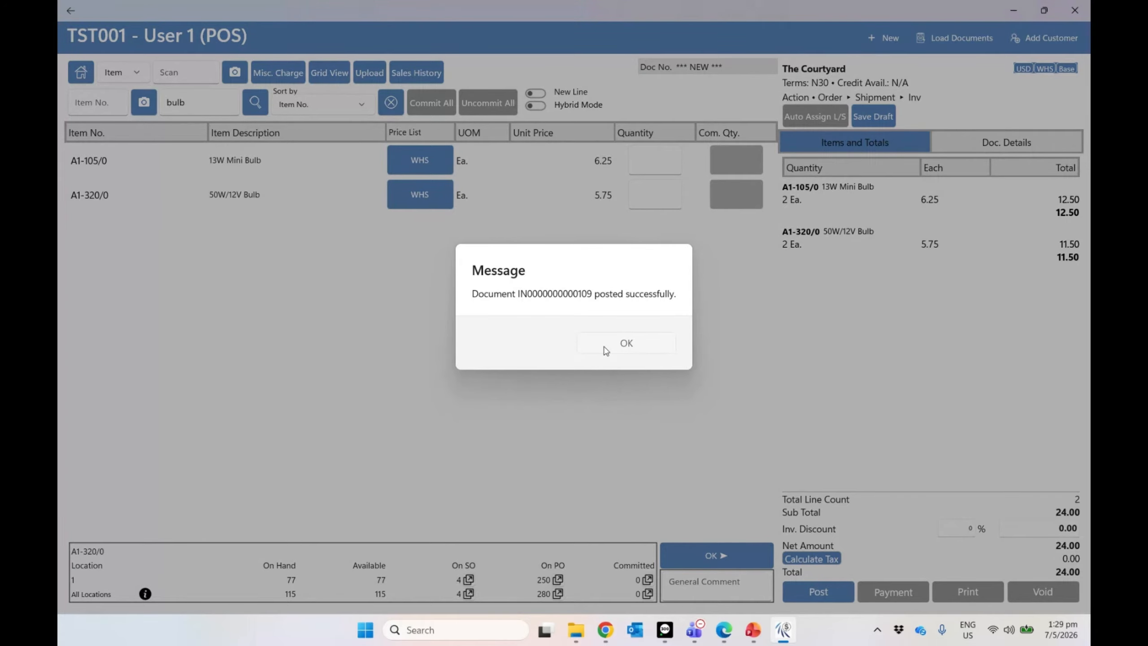
pyautogui.click(605, 348)
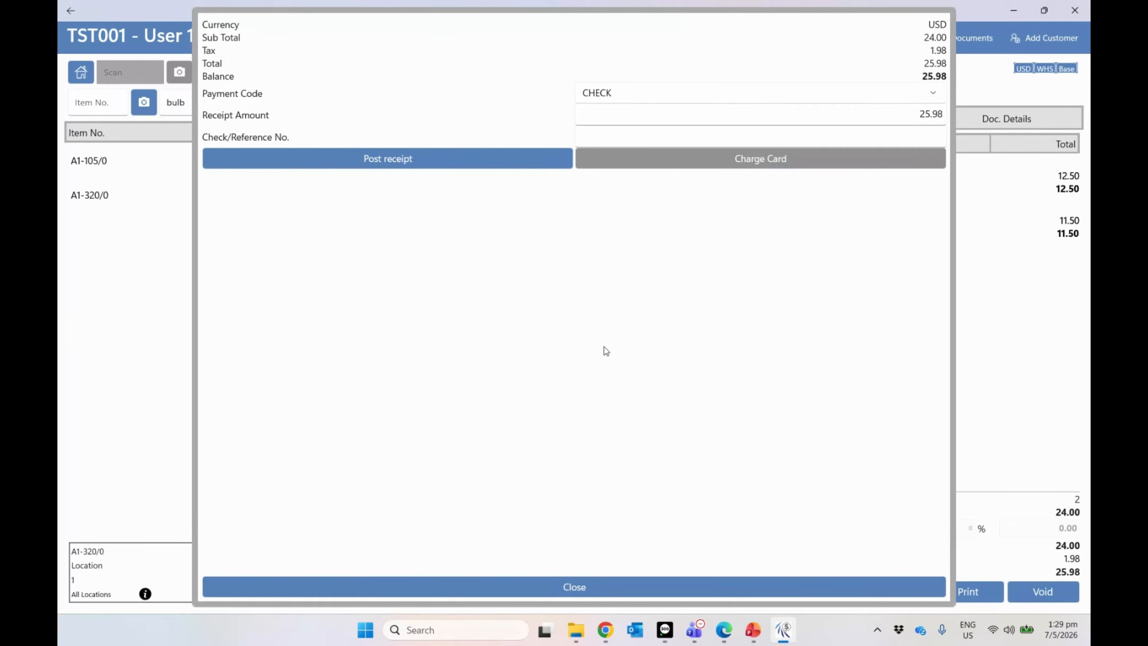
# Step: Choose VISA as payment method, then close payment leaving 25.98 outstanding and finish the transaction
pyautogui.click(646, 94)
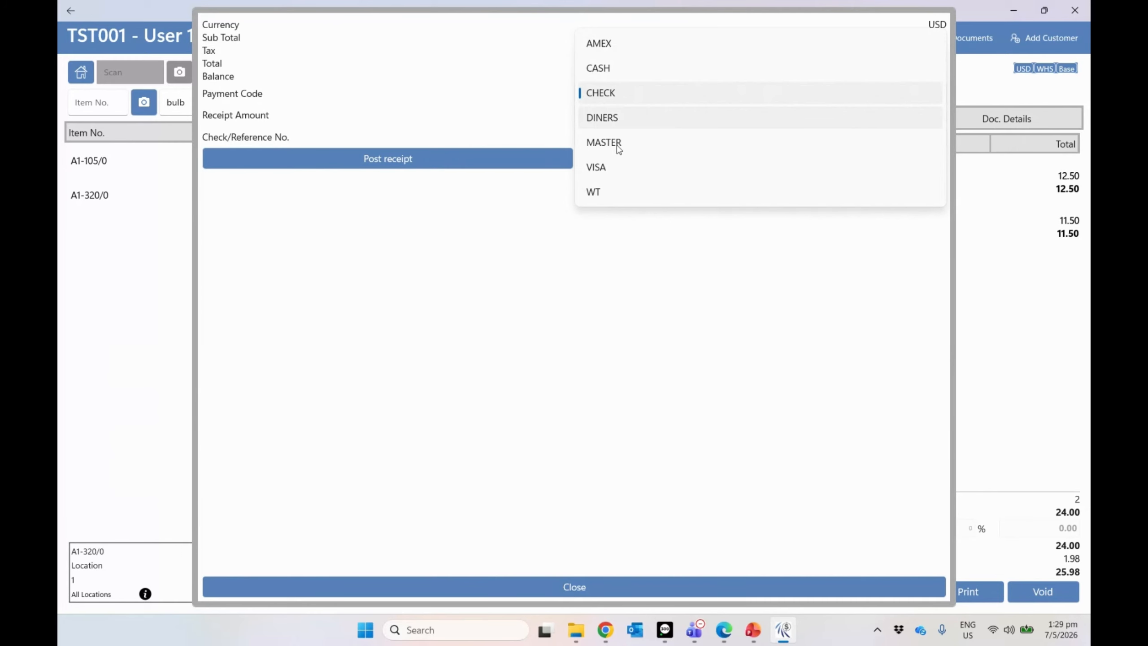
pyautogui.click(615, 167)
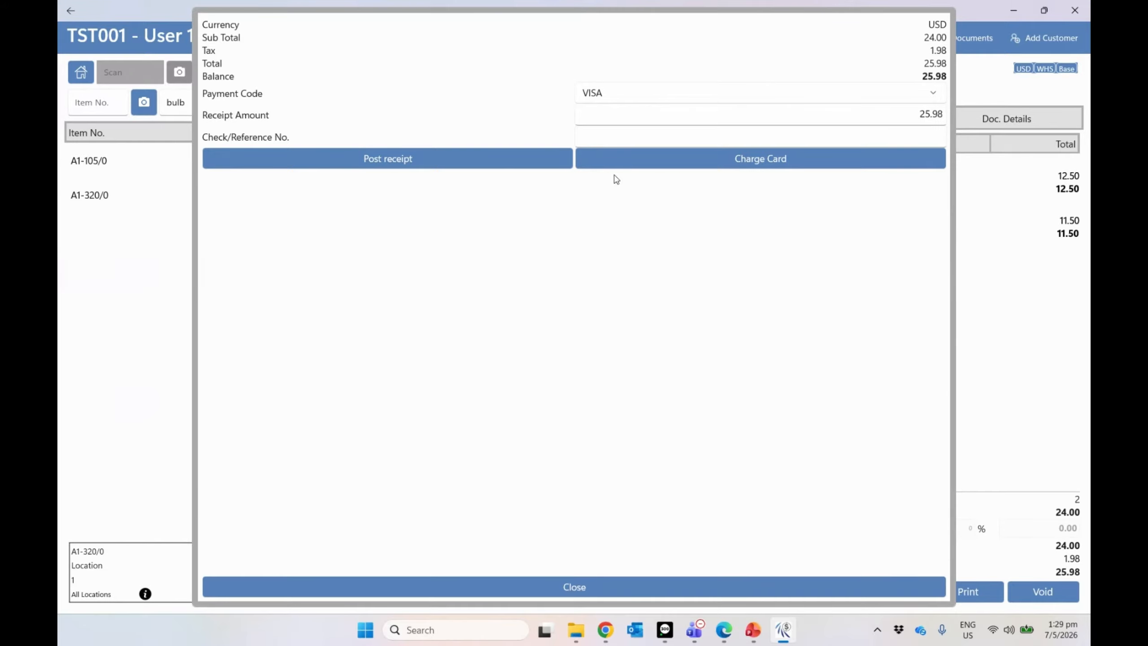
pyautogui.click(619, 594)
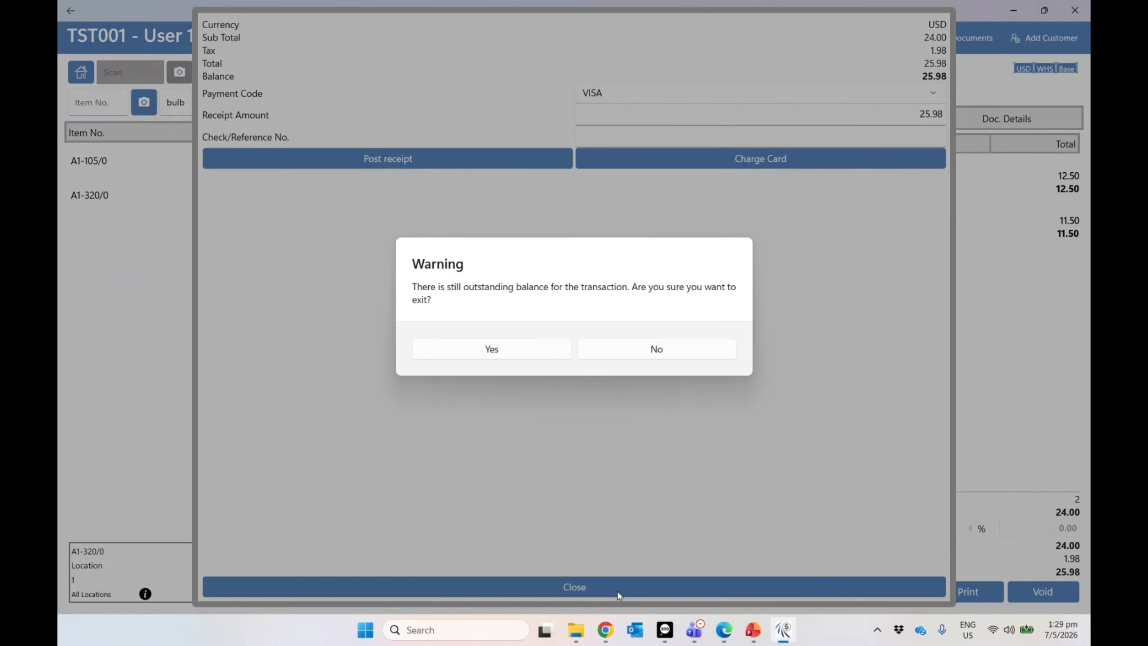
pyautogui.click(513, 355)
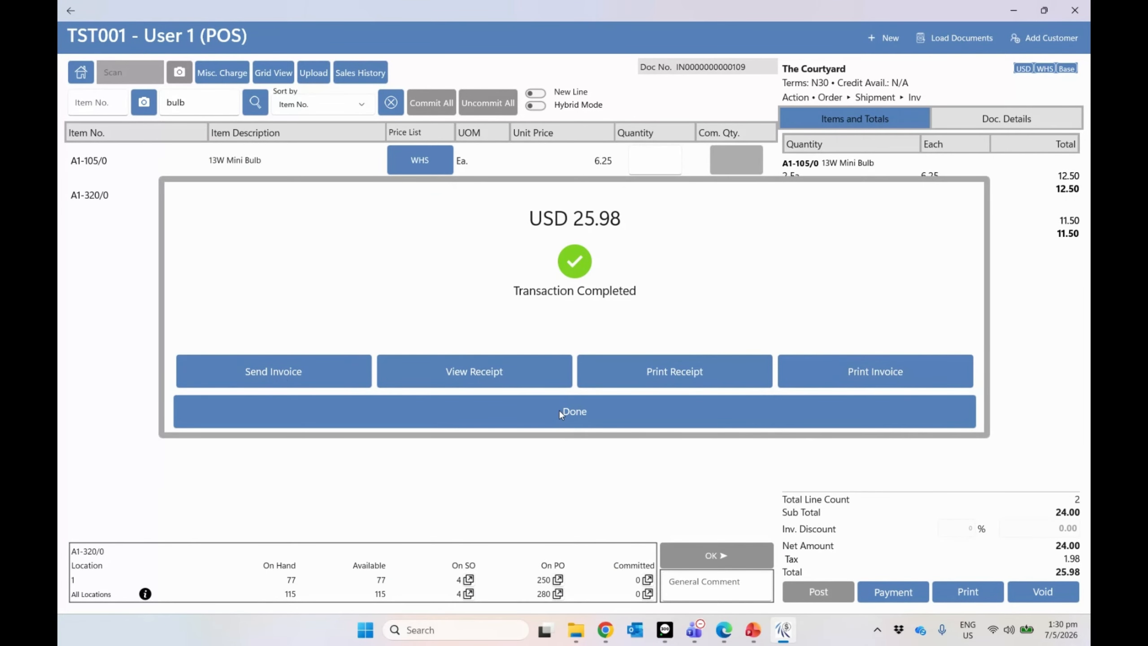
pyautogui.click(546, 414)
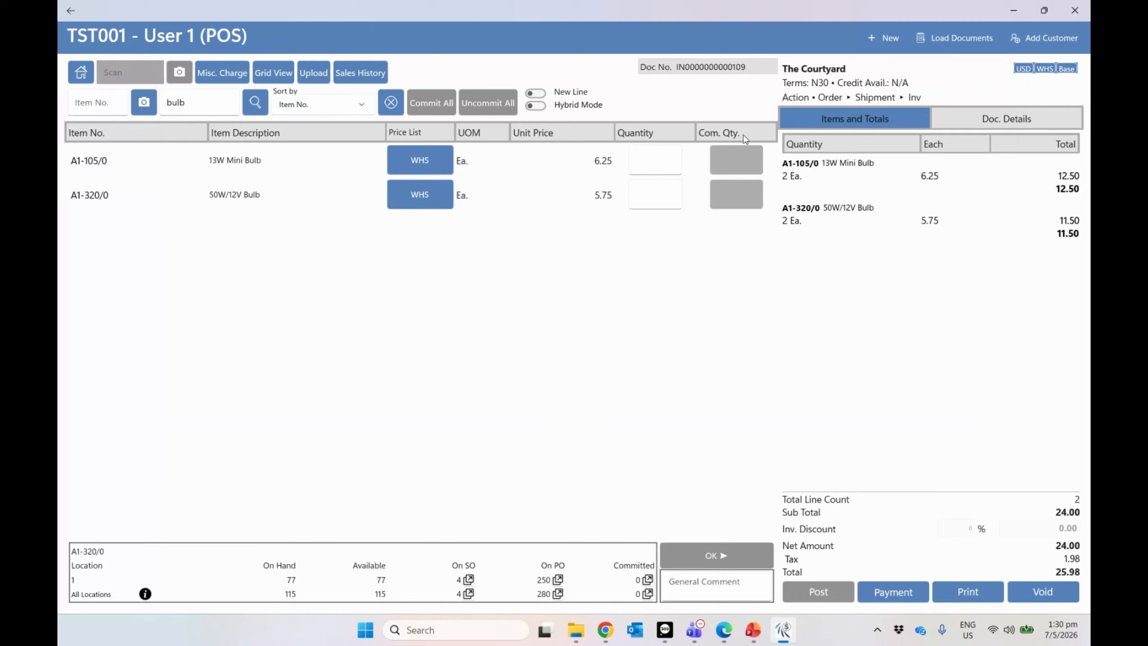
# Step: In Grid View, open ITMGRP1 and commit quantity 1 for Desk Lamp and 13W Mini Bulb
pyautogui.click(287, 78)
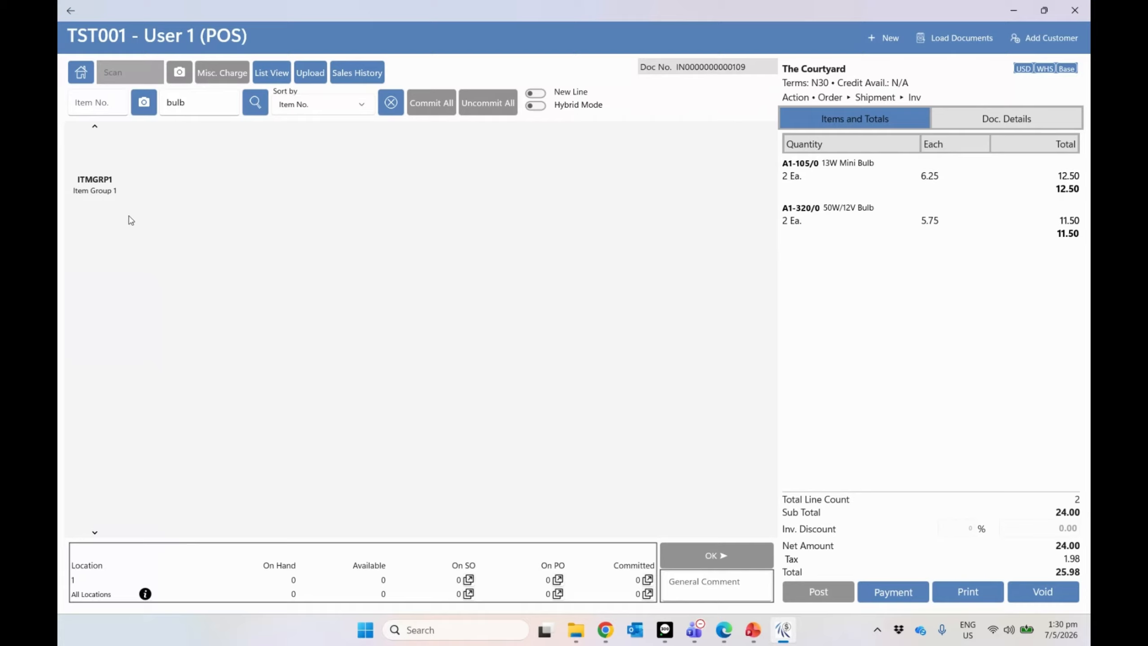
pyautogui.click(102, 159)
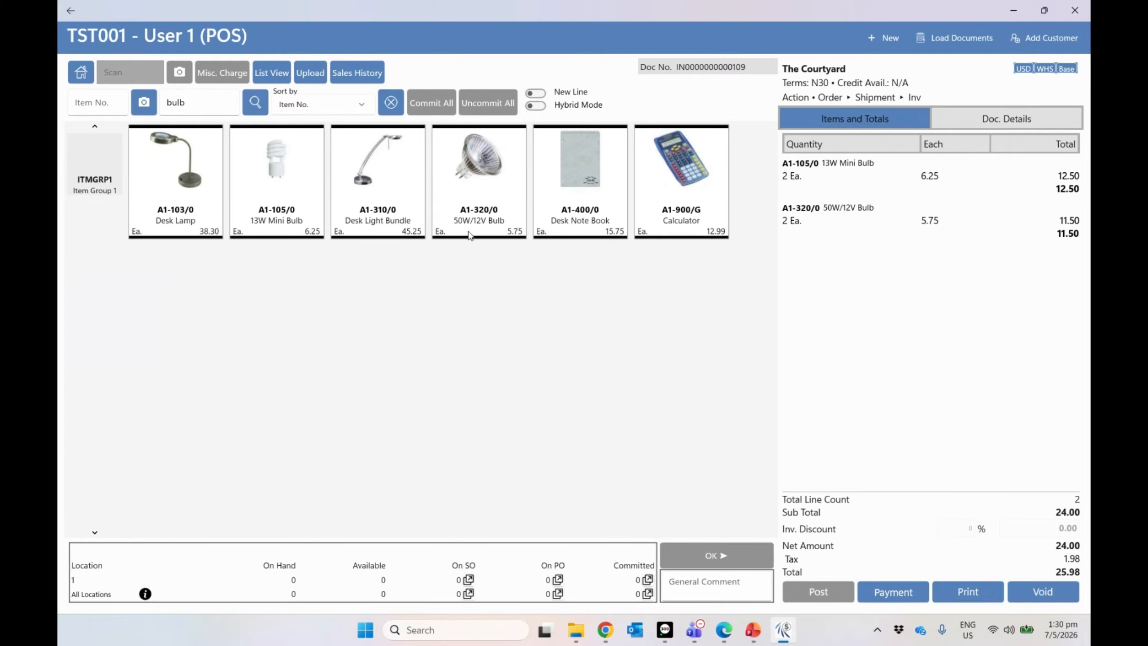
pyautogui.click(193, 205)
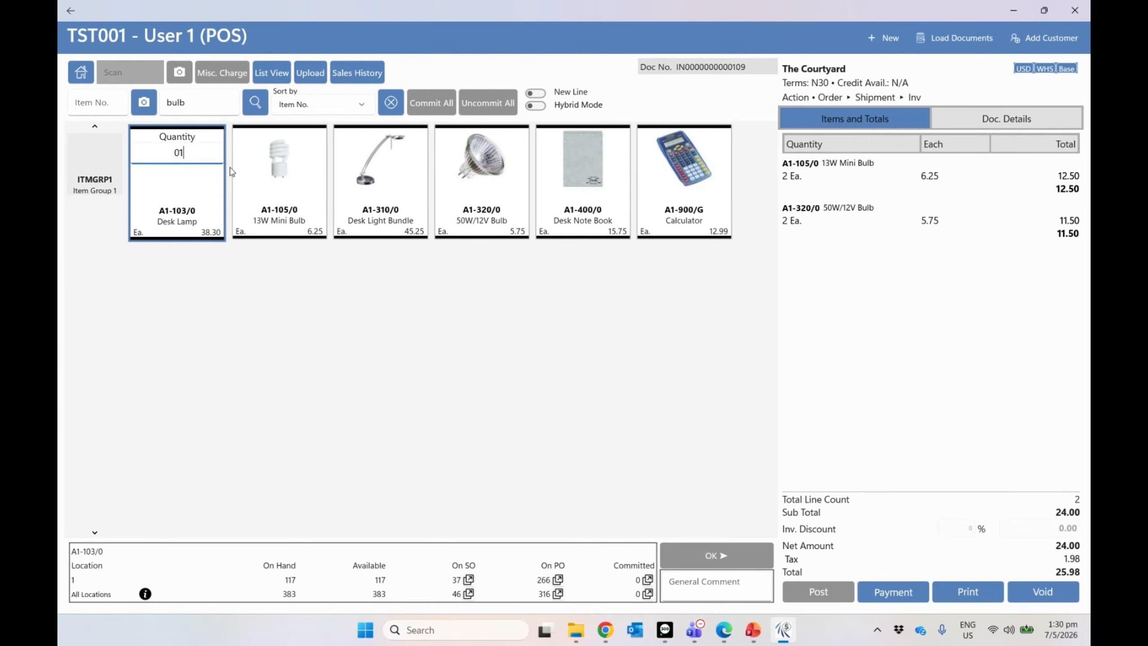
pyautogui.write('1')
pyautogui.click(278, 199)
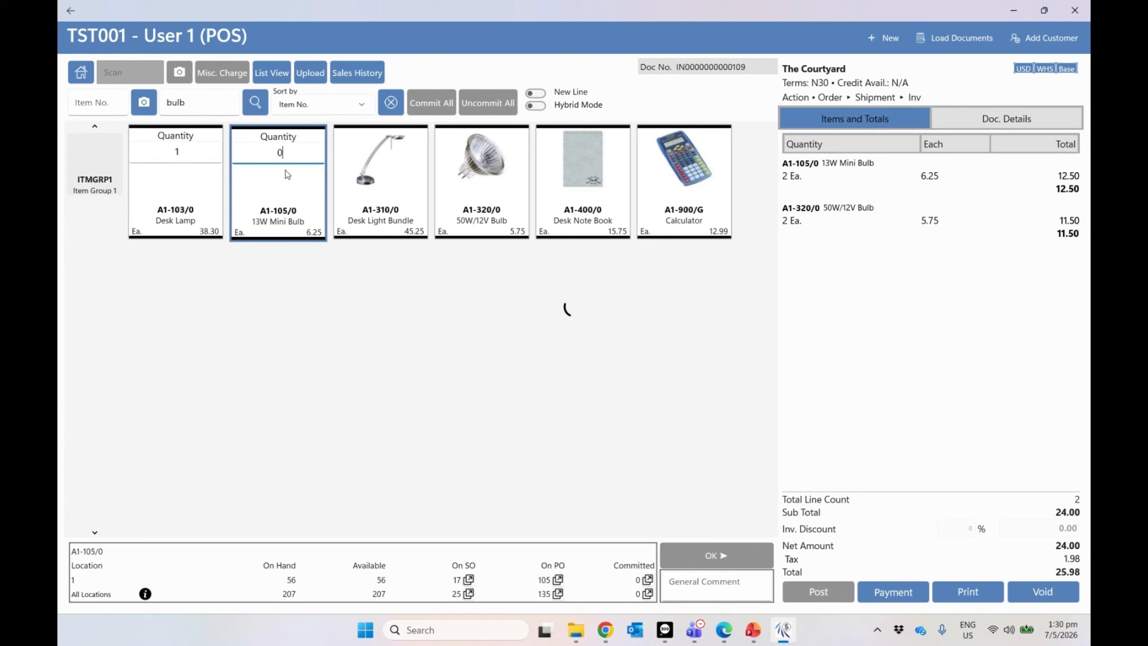
pyautogui.write('1')
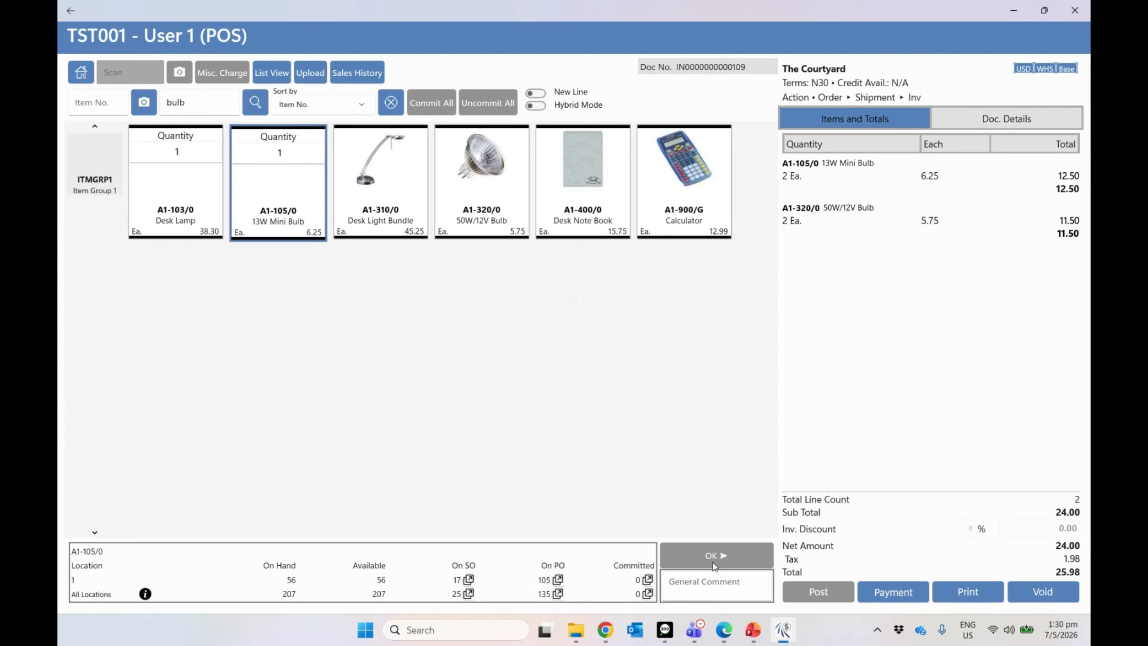
pyautogui.click(714, 564)
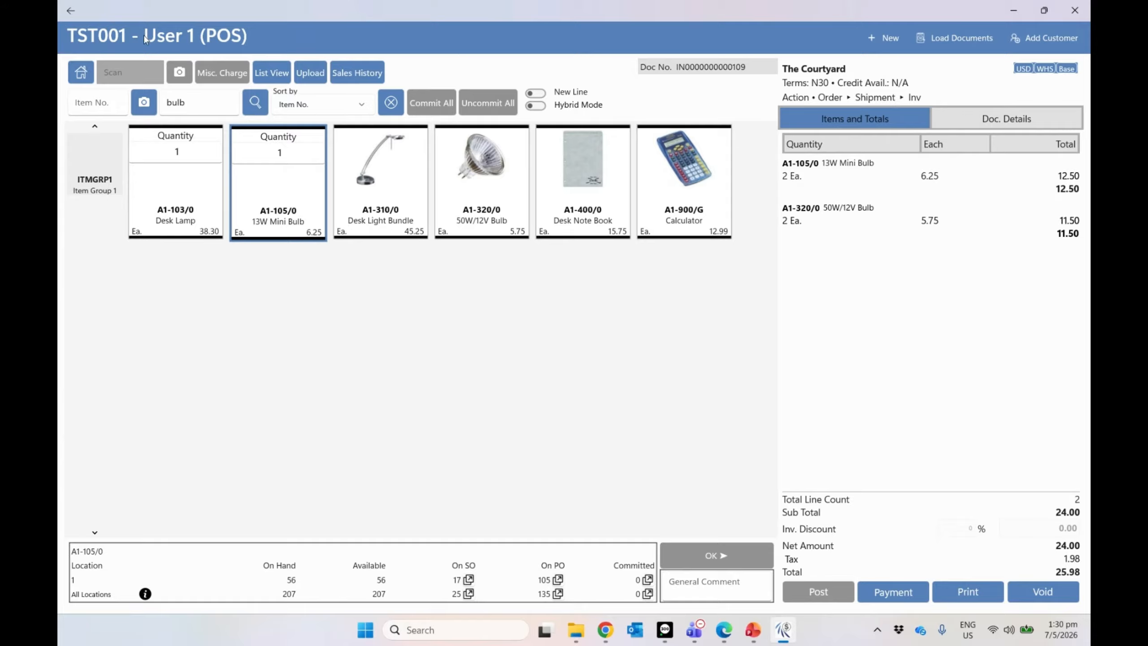
# Step: Open Sales and look over the empty Add Customer form, then return to the home menu unsaved
pyautogui.click(71, 11)
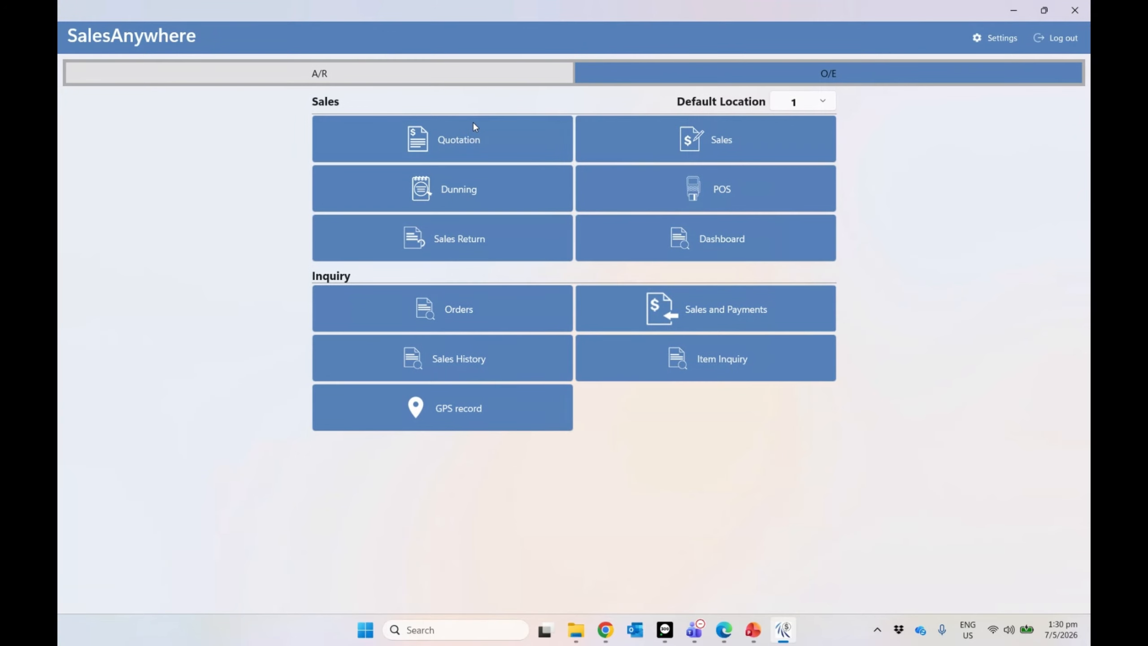
pyautogui.click(685, 152)
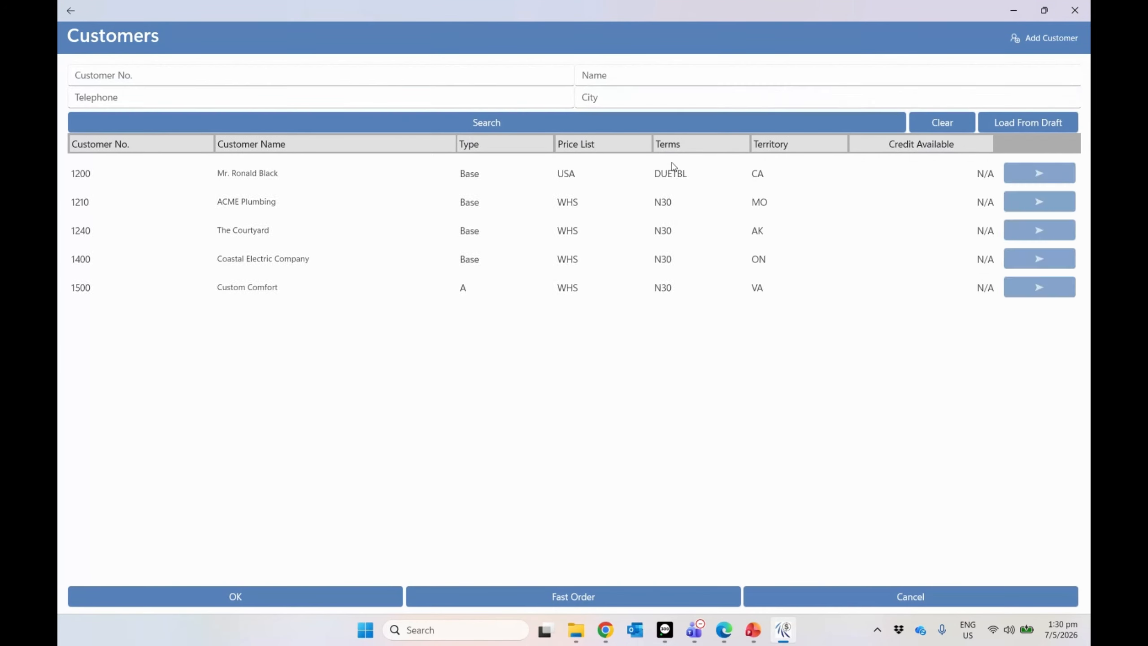
pyautogui.click(1027, 37)
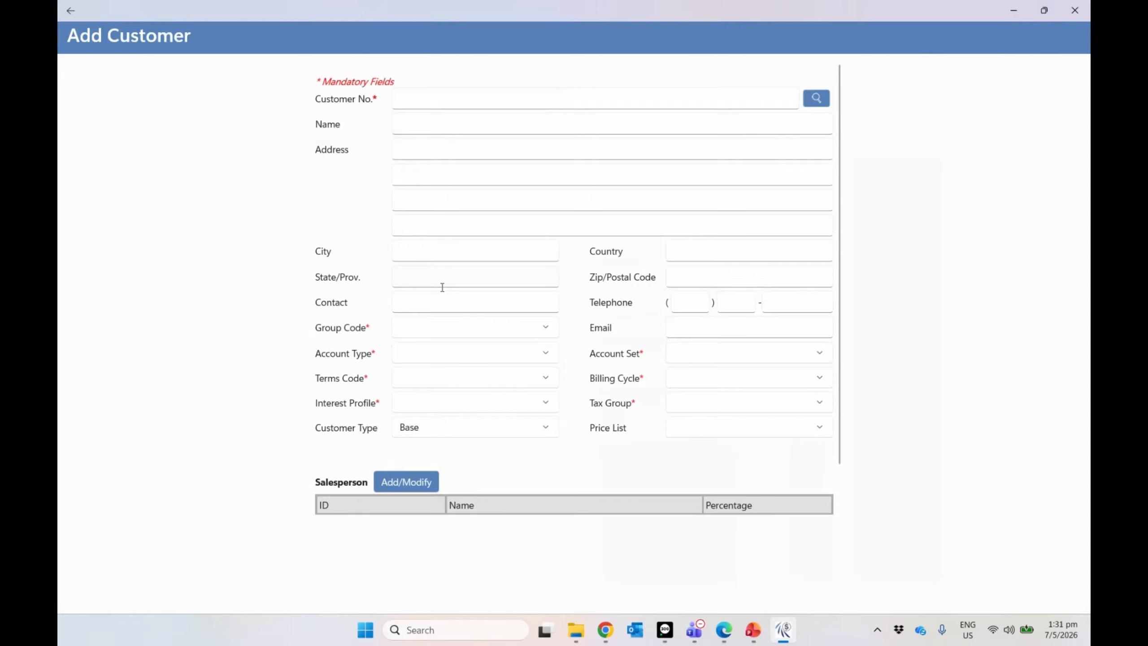
pyautogui.scroll(-5, 443, 287)
pyautogui.scroll(5, 442, 290)
pyautogui.click(78, 17)
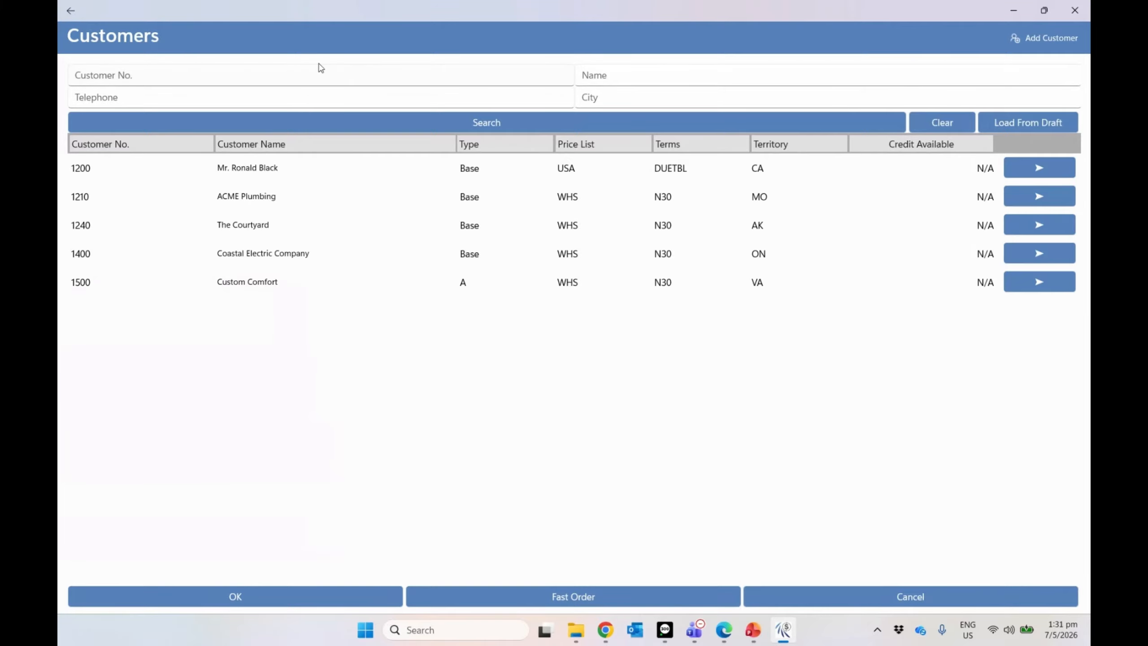
pyautogui.click(72, 14)
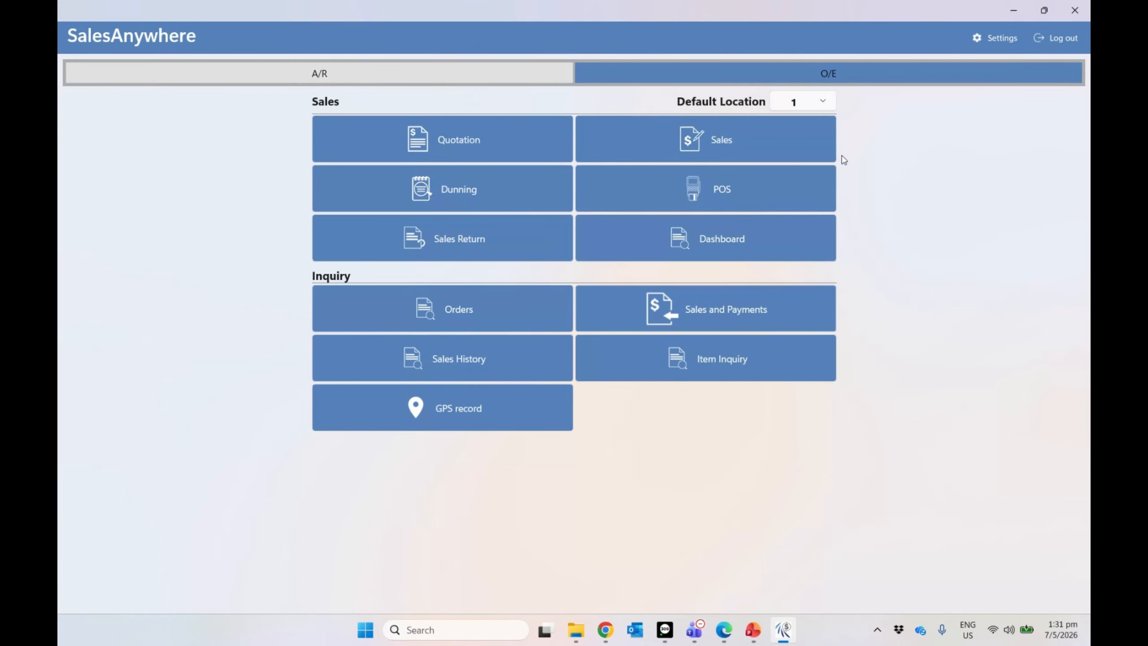
pyautogui.click(1044, 11)
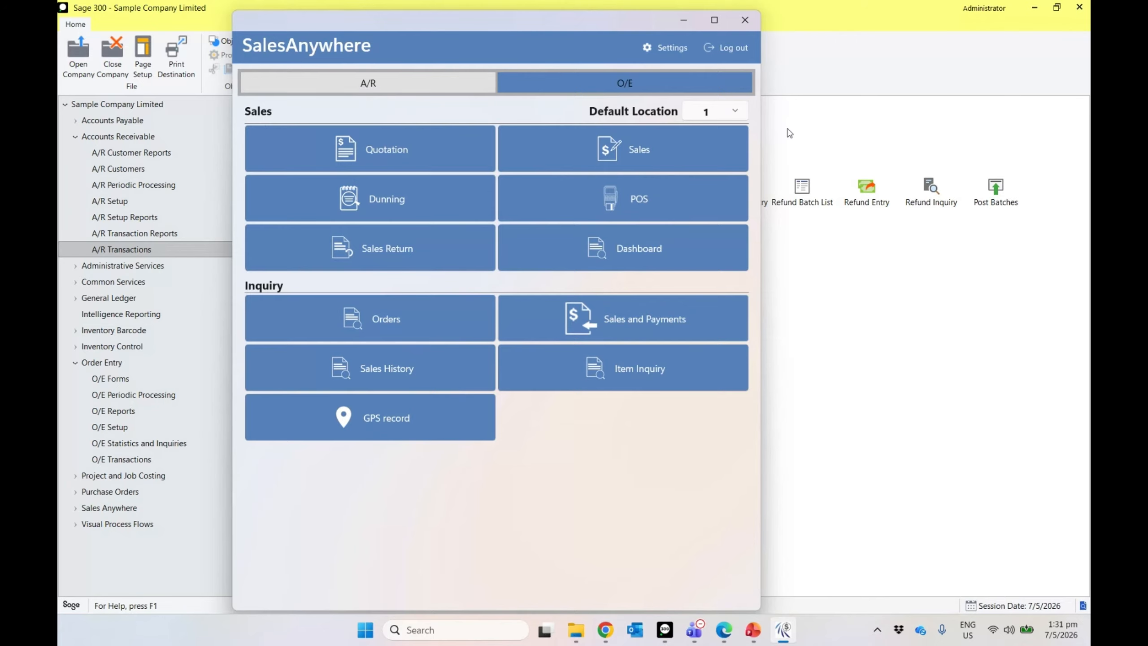
pyautogui.click(442, 205)
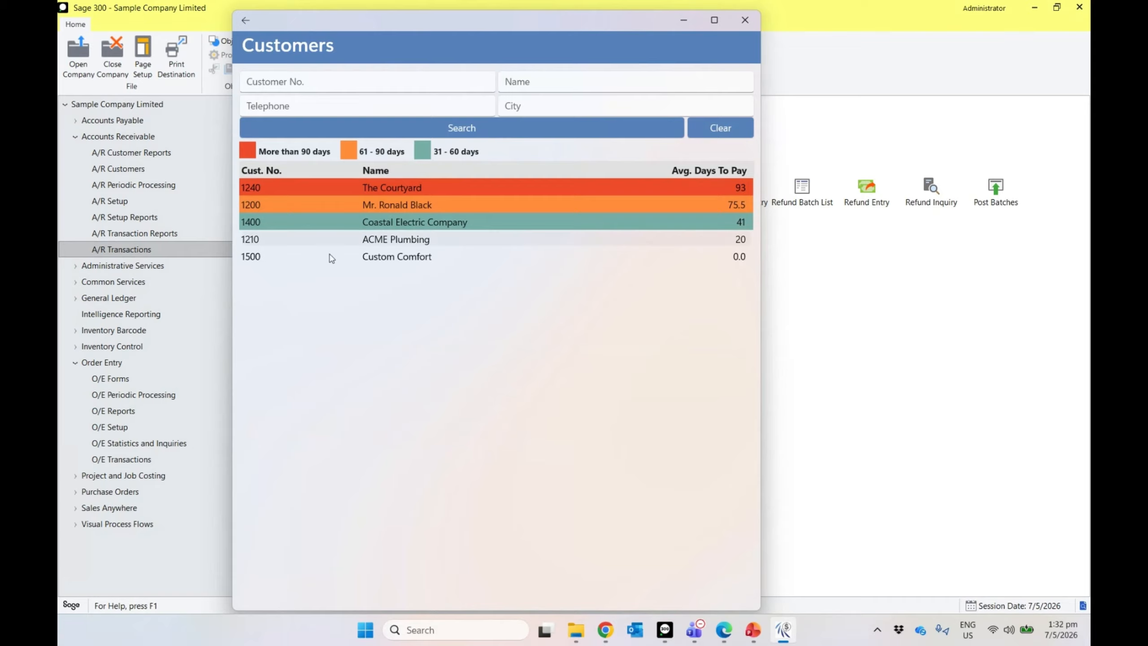
pyautogui.click(410, 187)
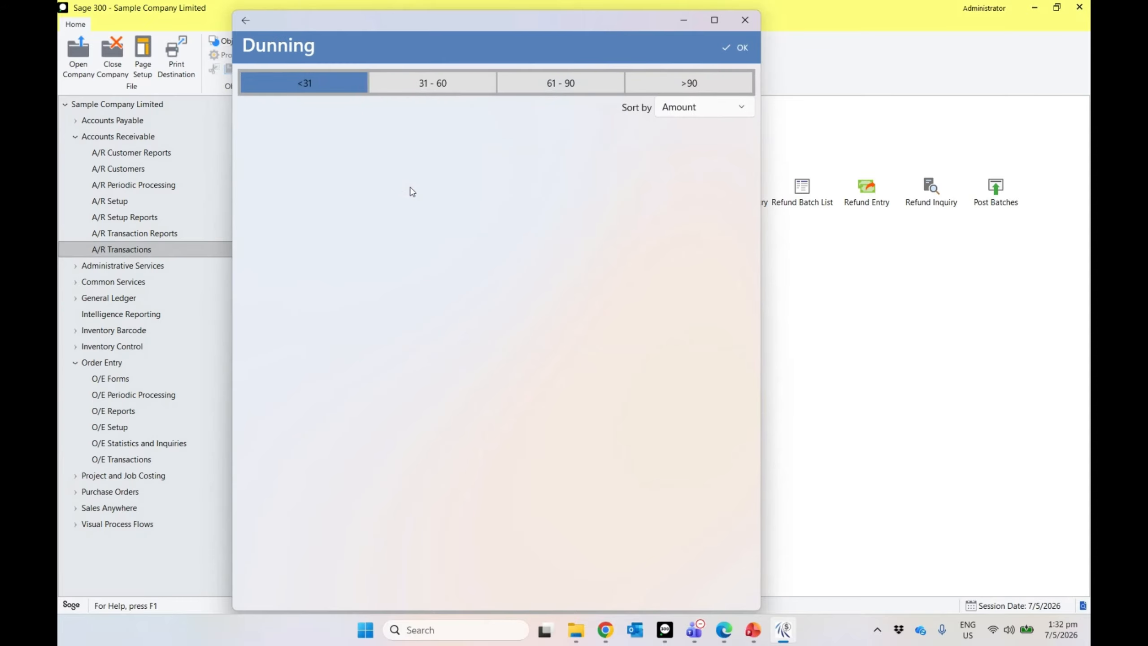
pyautogui.click(666, 78)
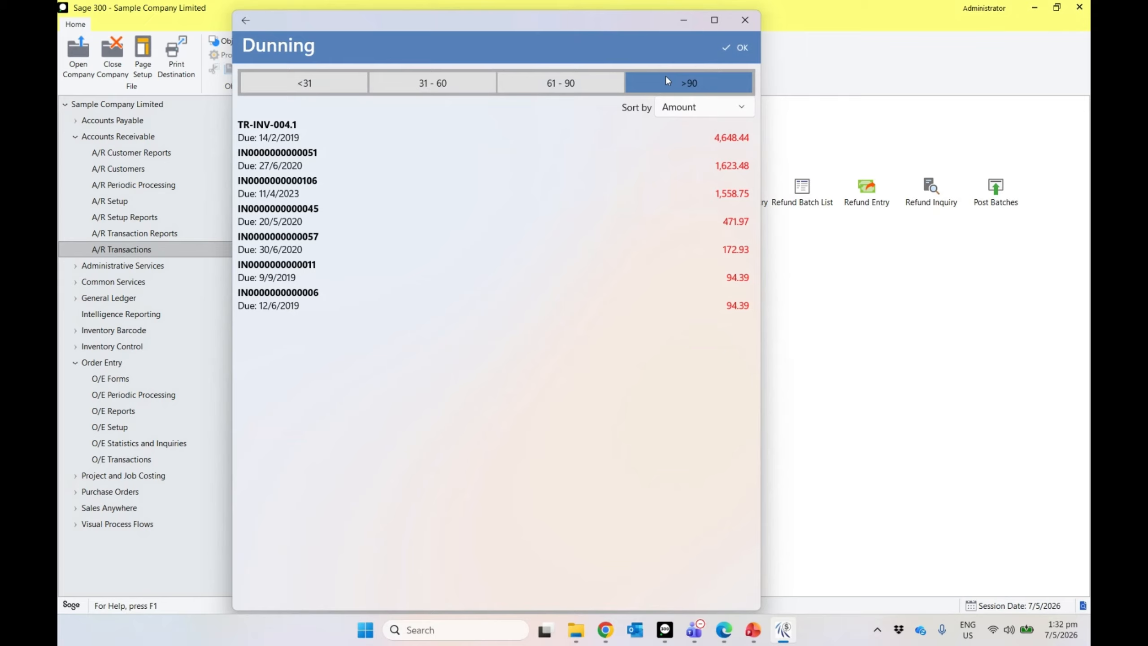
pyautogui.click(519, 136)
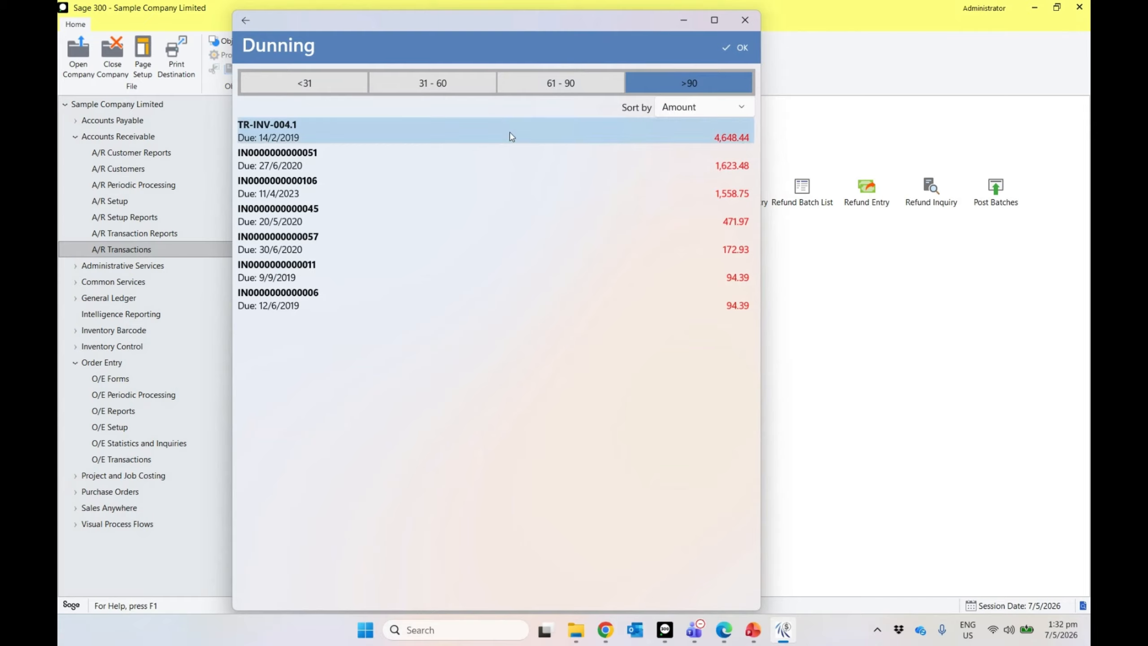
pyautogui.click(493, 161)
pyautogui.click(468, 187)
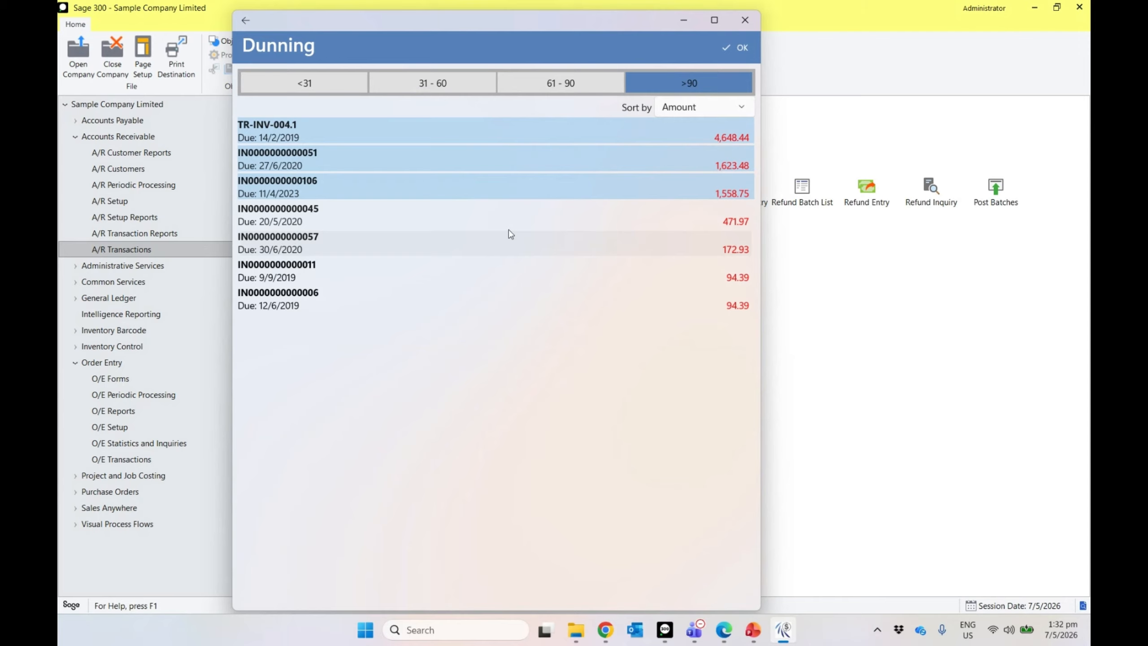
pyautogui.click(734, 49)
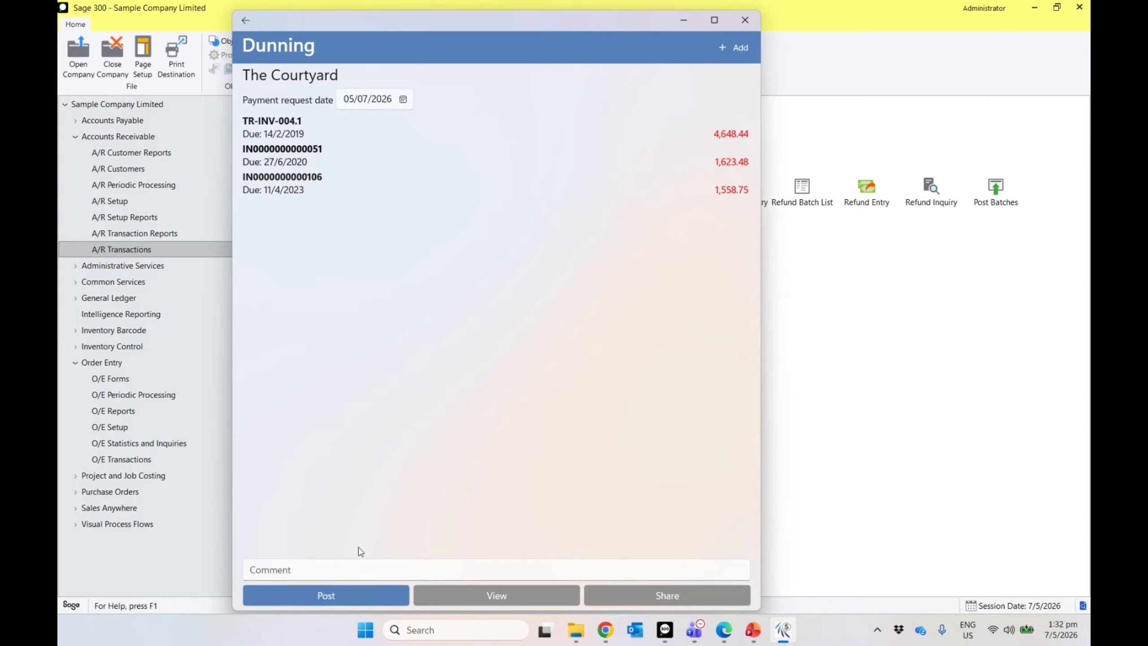
# Step: Enter the comment 'please pay asap. manager is chasing.' and post the dunning letter
pyautogui.click(343, 570)
pyautogui.write('oks ==')
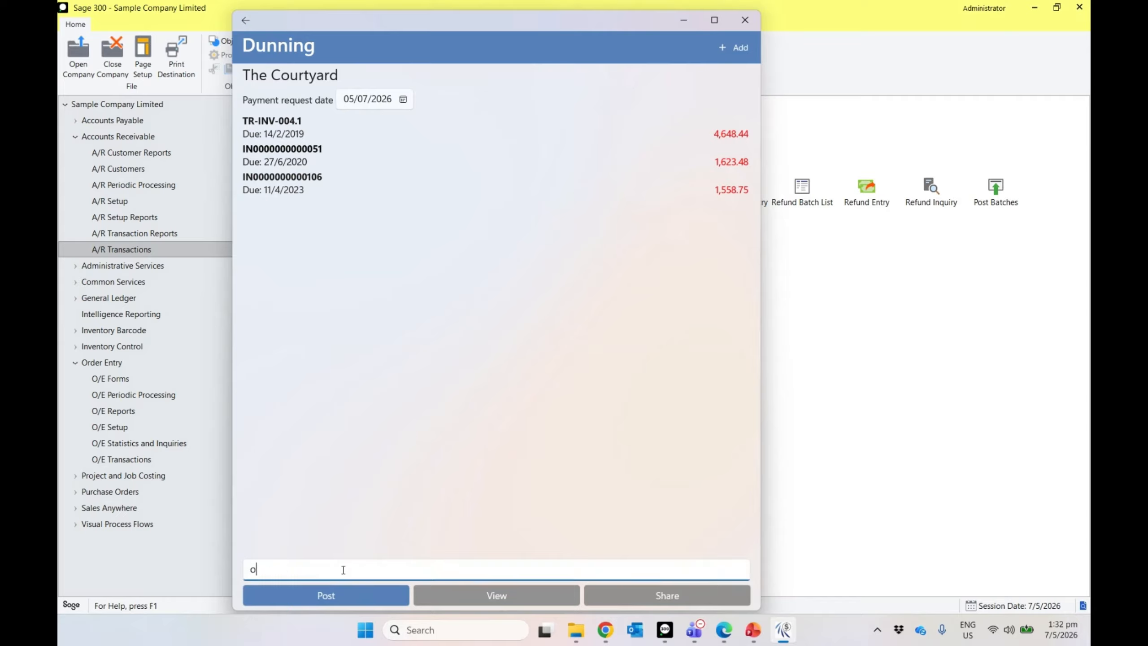
pyautogui.press('BackSpace')
pyautogui.press('BackSpace')
pyautogui.press('BackSpace')
pyautogui.press('BackSpace')
pyautogui.press('BackSpace')
pyautogui.press('BackSpace')
pyautogui.write('plea')
pyautogui.write('se pay asap')
pyautogui.write('. nake s')
pyautogui.press('BackSpace')
pyautogui.press('BackSpace')
pyautogui.press('BackSpace')
pyautogui.press('BackSpace')
pyautogui.press('BackSpace')
pyautogui.press('BackSpace')
pyautogui.write('manager is chasing')
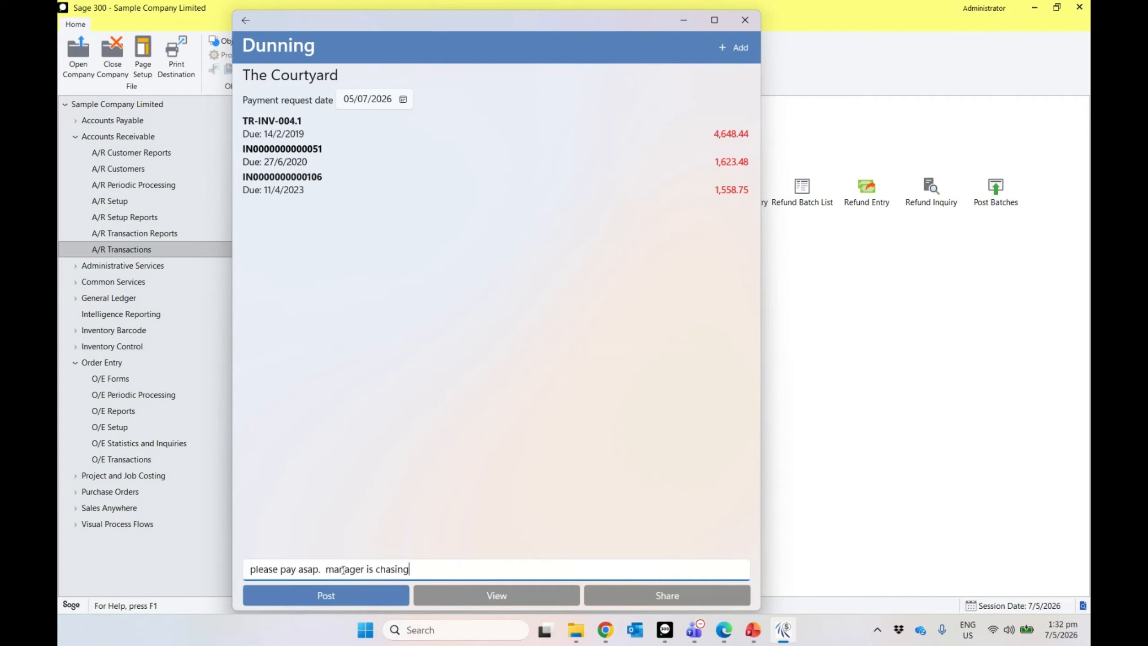
pyautogui.write('.')
pyautogui.click(382, 606)
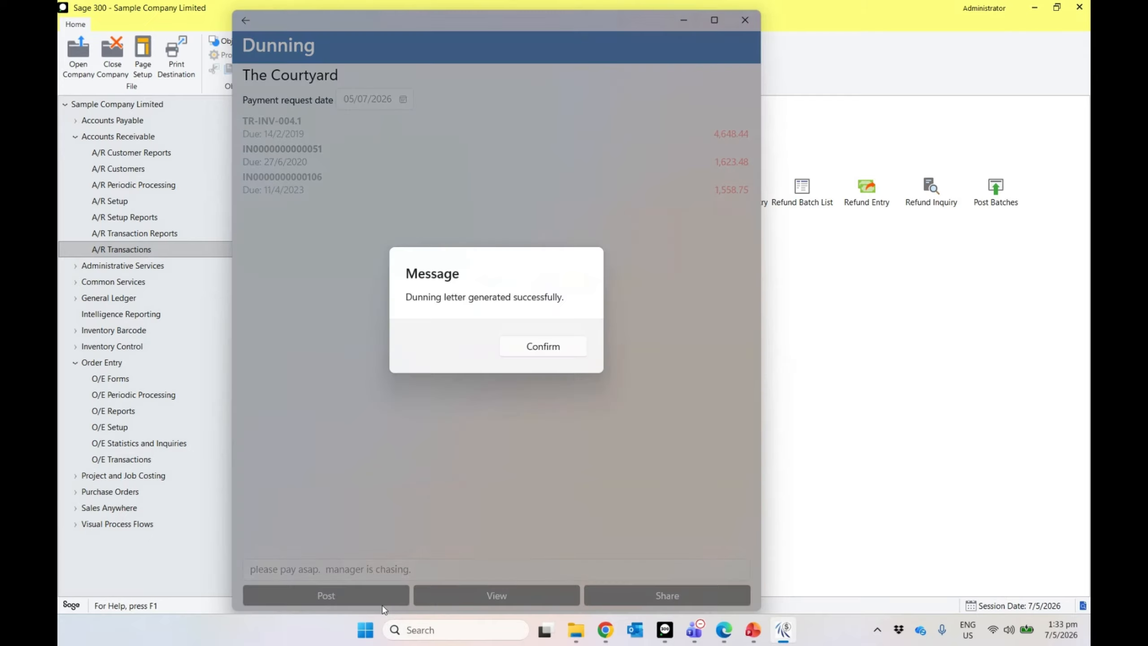
pyautogui.click(562, 356)
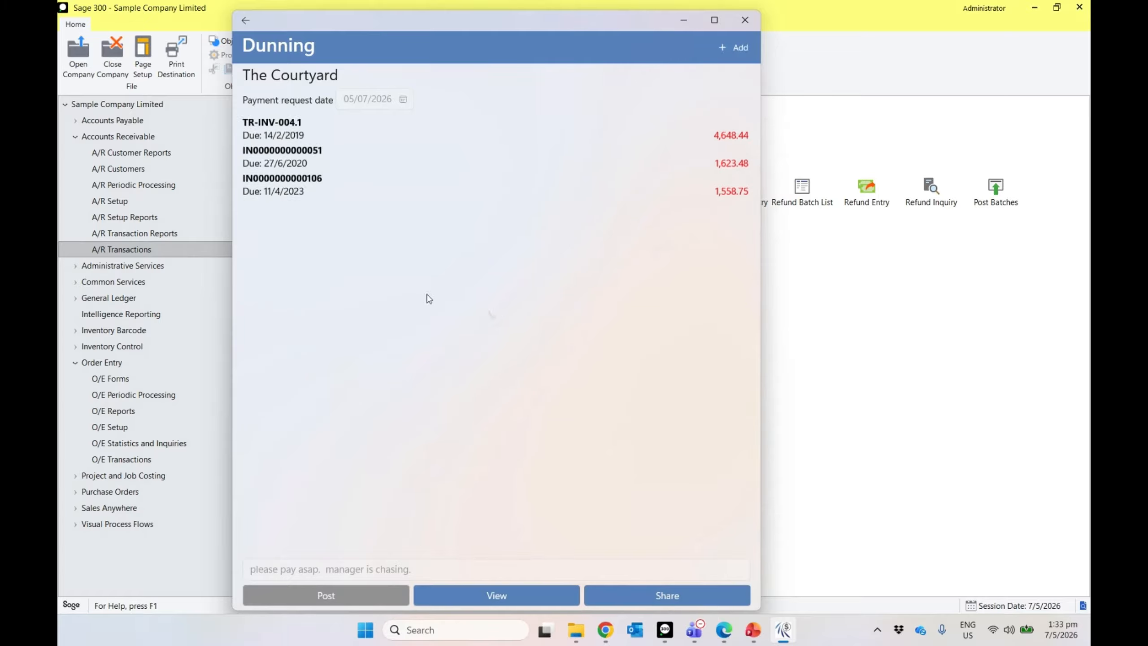
# Step: Review The Courtyard's USD 7,830.67 1st Dunning Letter PDF, then return to the customer list
pyautogui.click(534, 591)
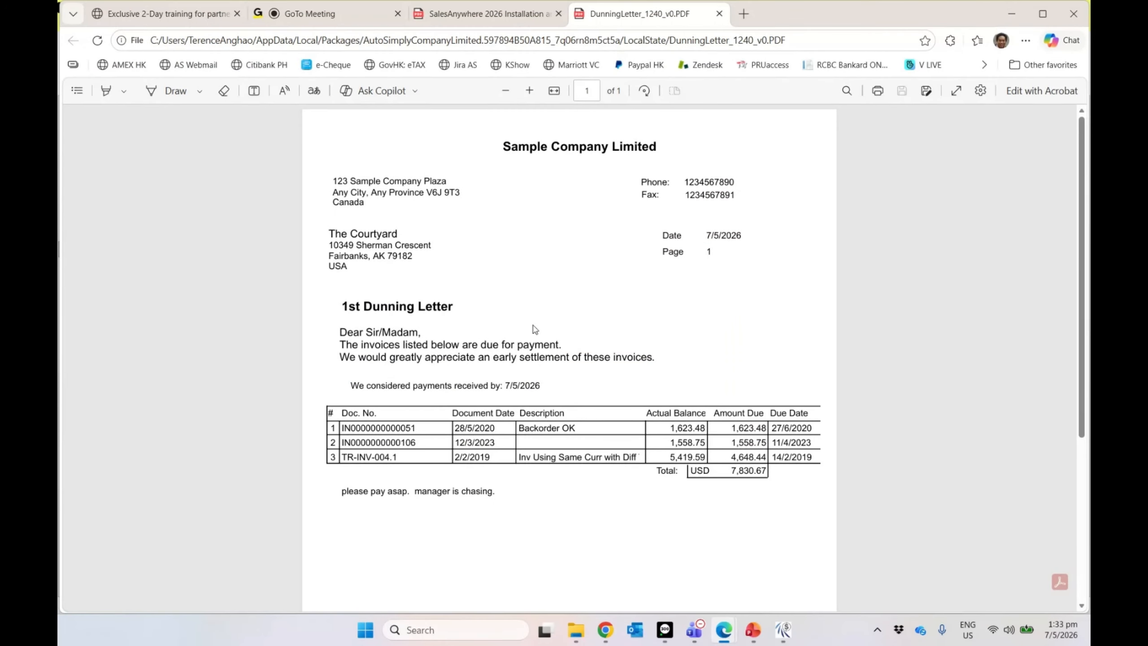
pyautogui.scroll(-5, 534, 329)
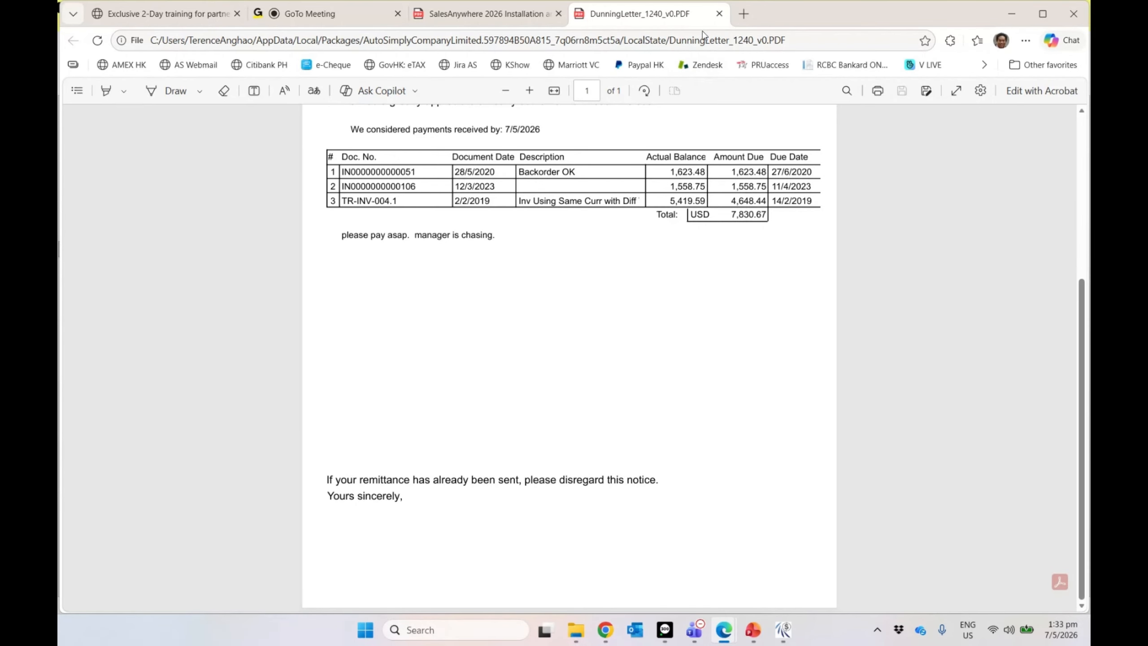
pyautogui.click(719, 13)
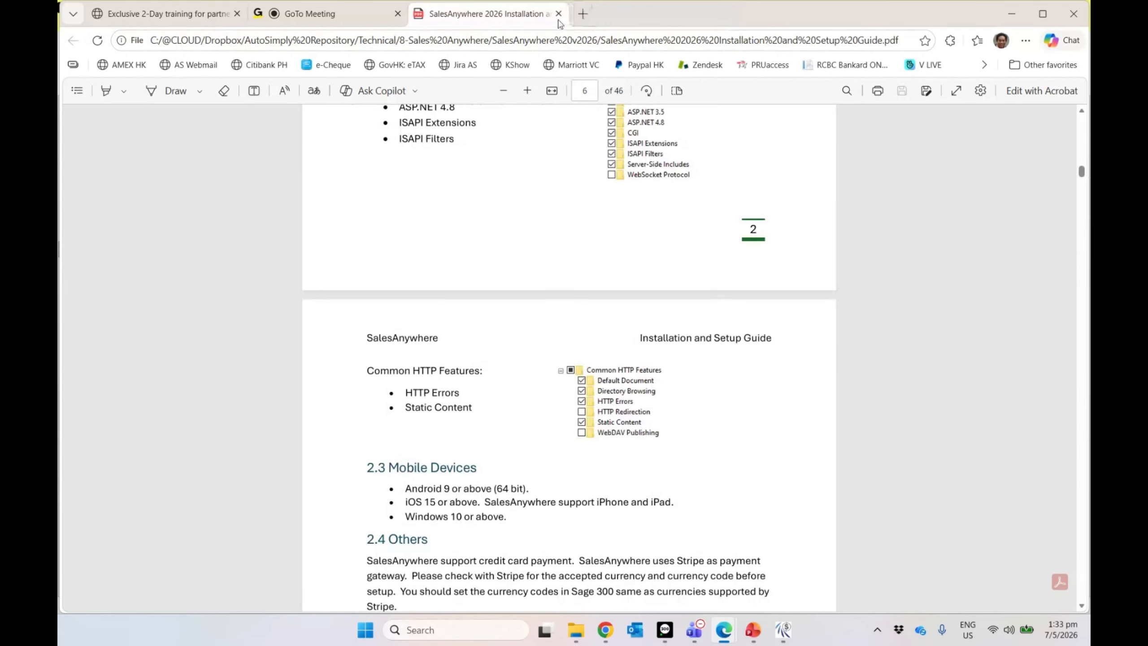
pyautogui.click(1023, 24)
pyautogui.click(245, 22)
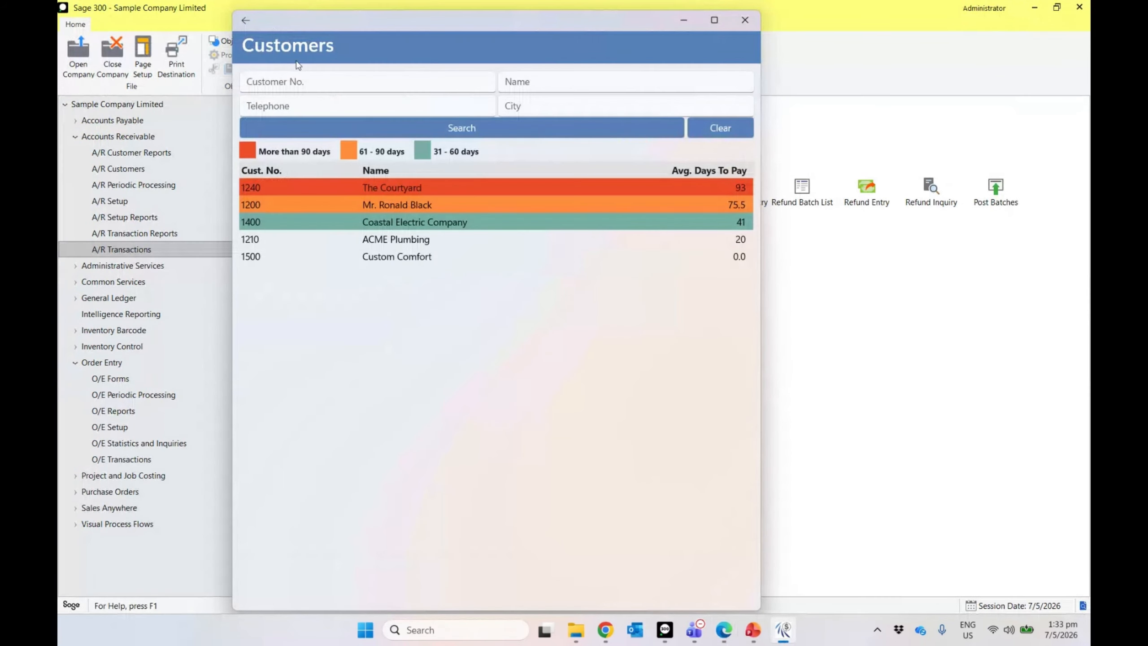
pyautogui.click(246, 22)
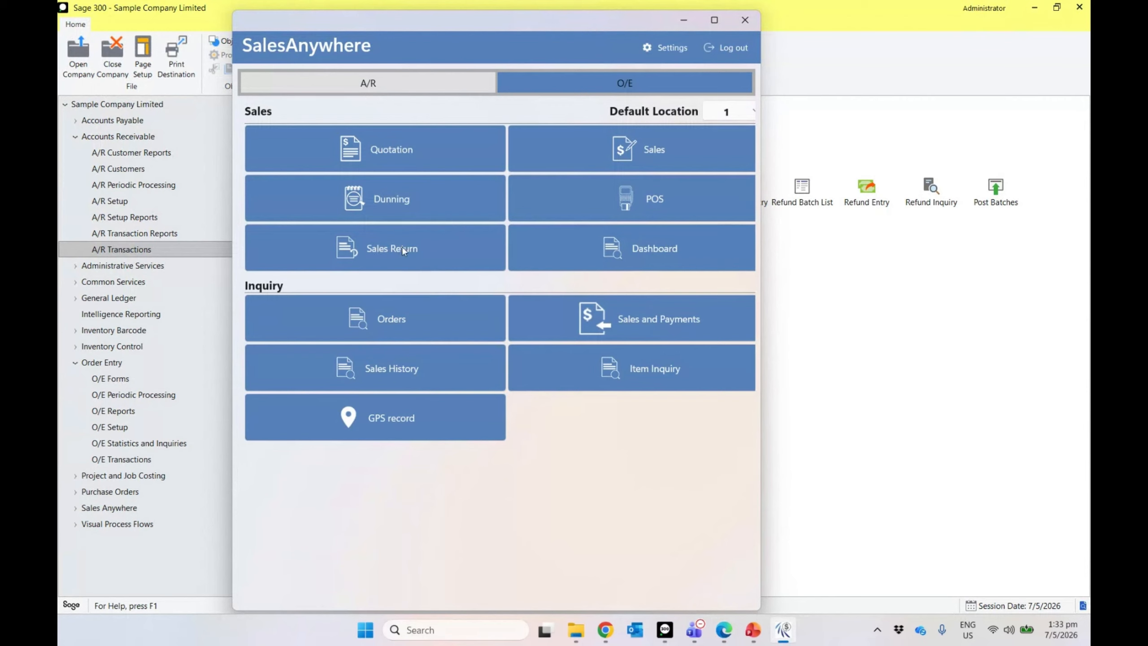
pyautogui.click(416, 266)
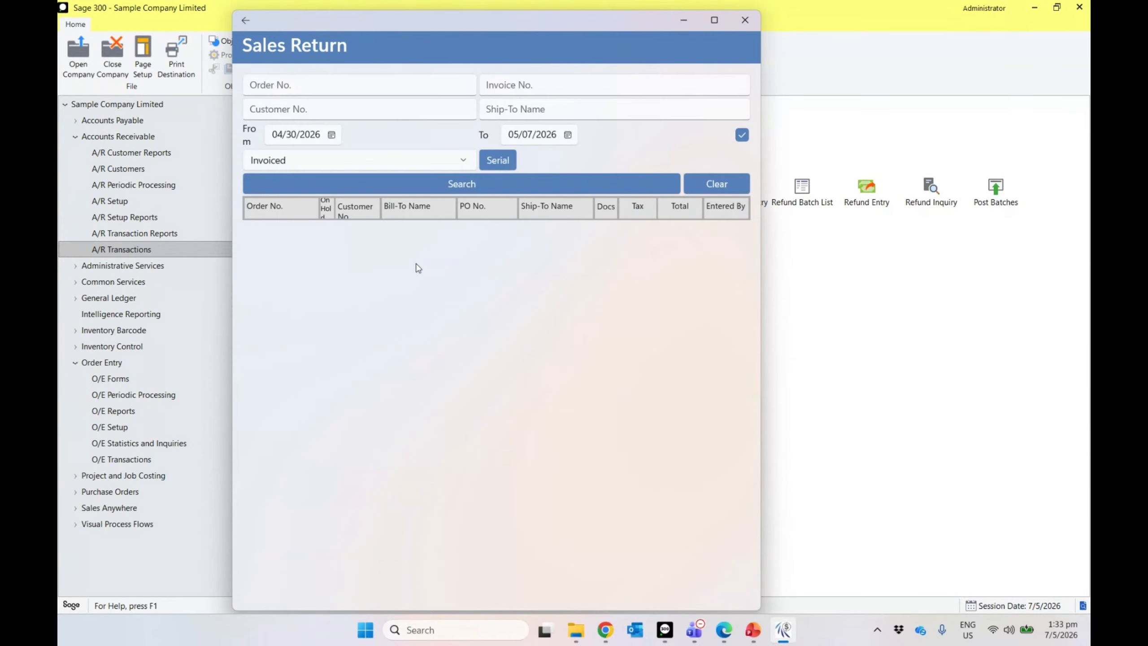
pyautogui.click(460, 162)
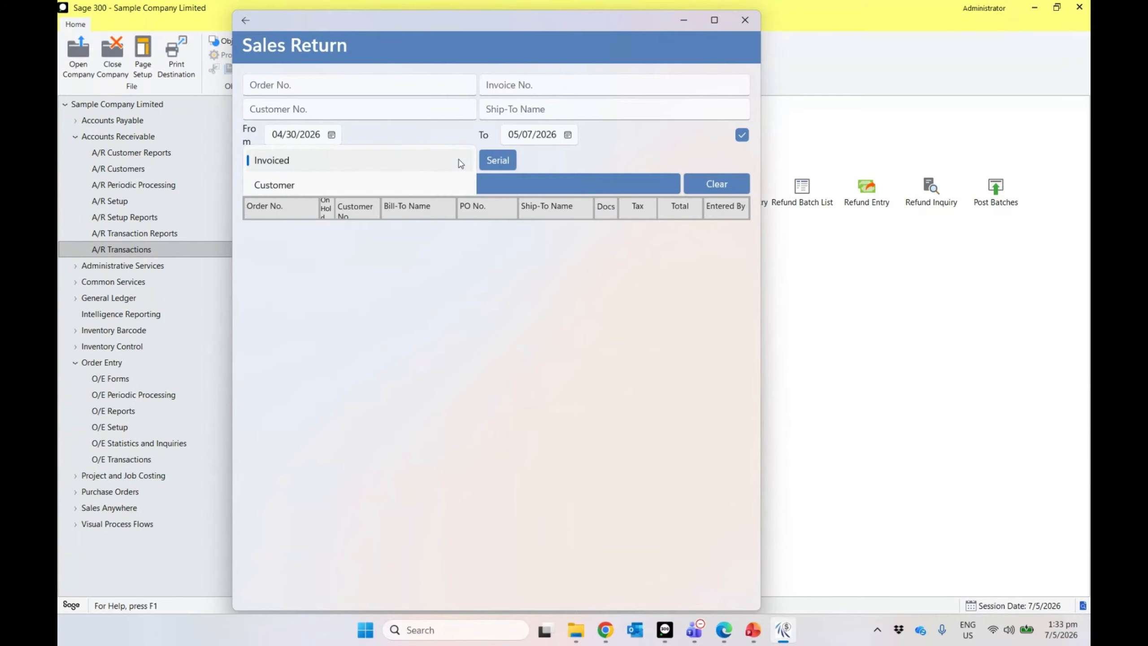
pyautogui.click(412, 184)
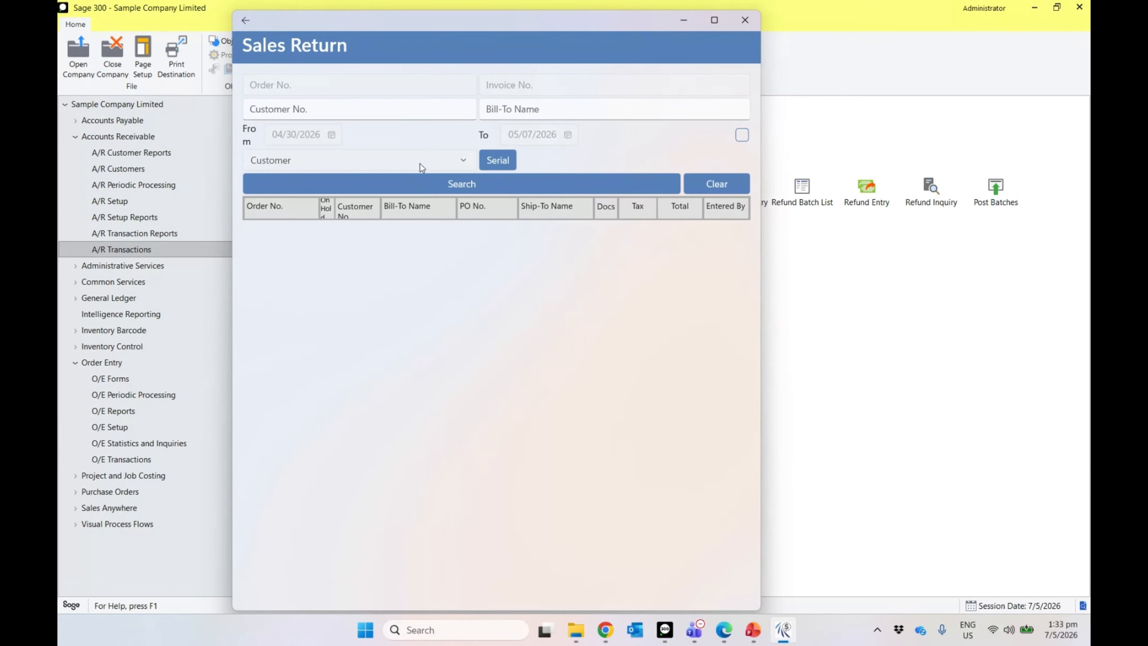
pyautogui.click(419, 163)
pyautogui.click(370, 145)
pyautogui.click(479, 182)
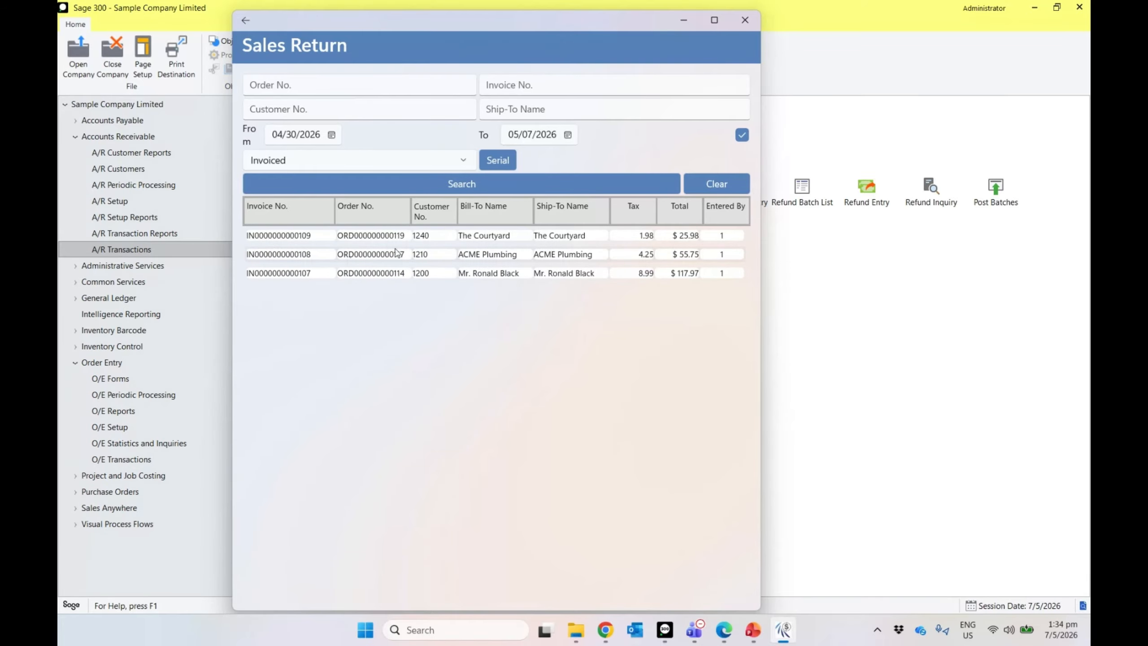
pyautogui.click(382, 237)
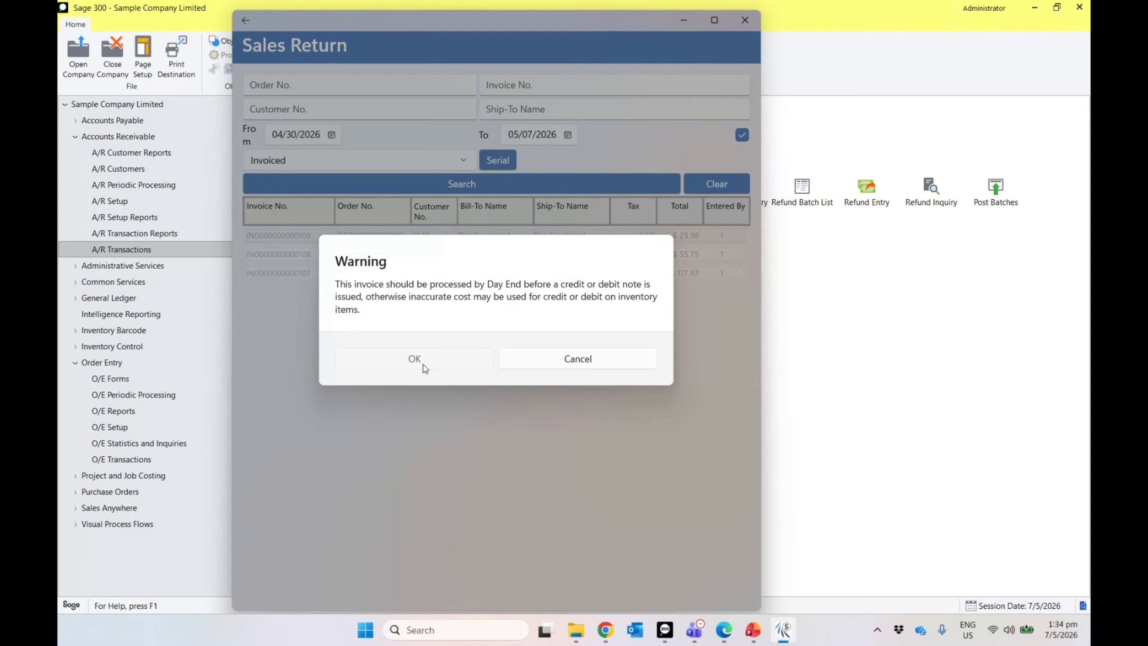
pyautogui.click(414, 359)
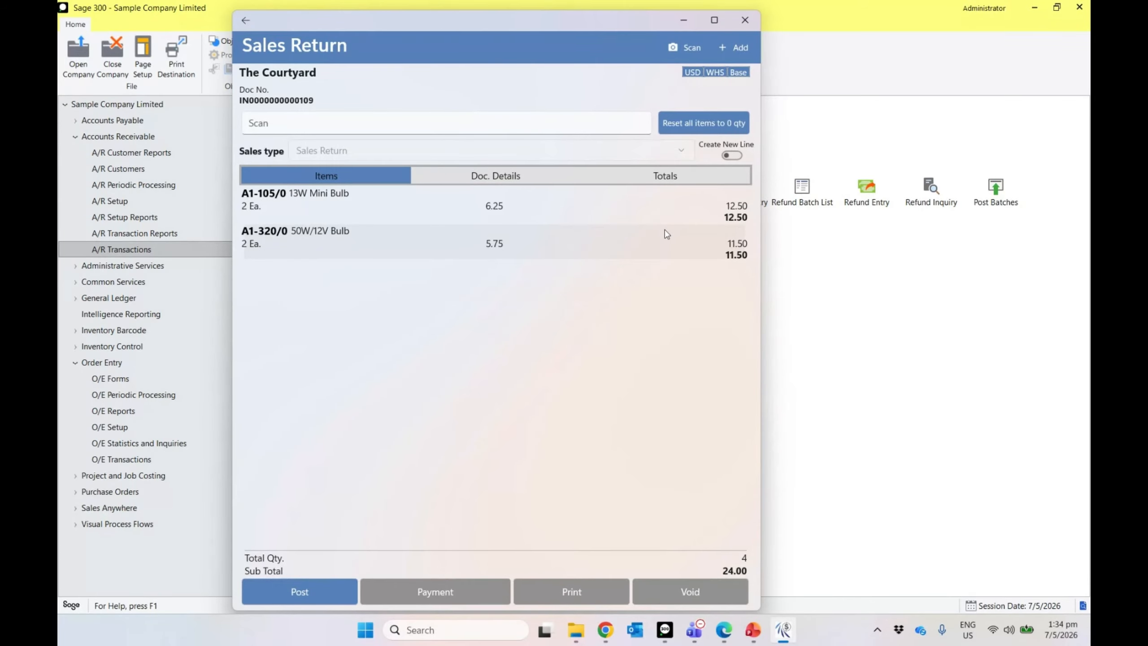
pyautogui.click(493, 216)
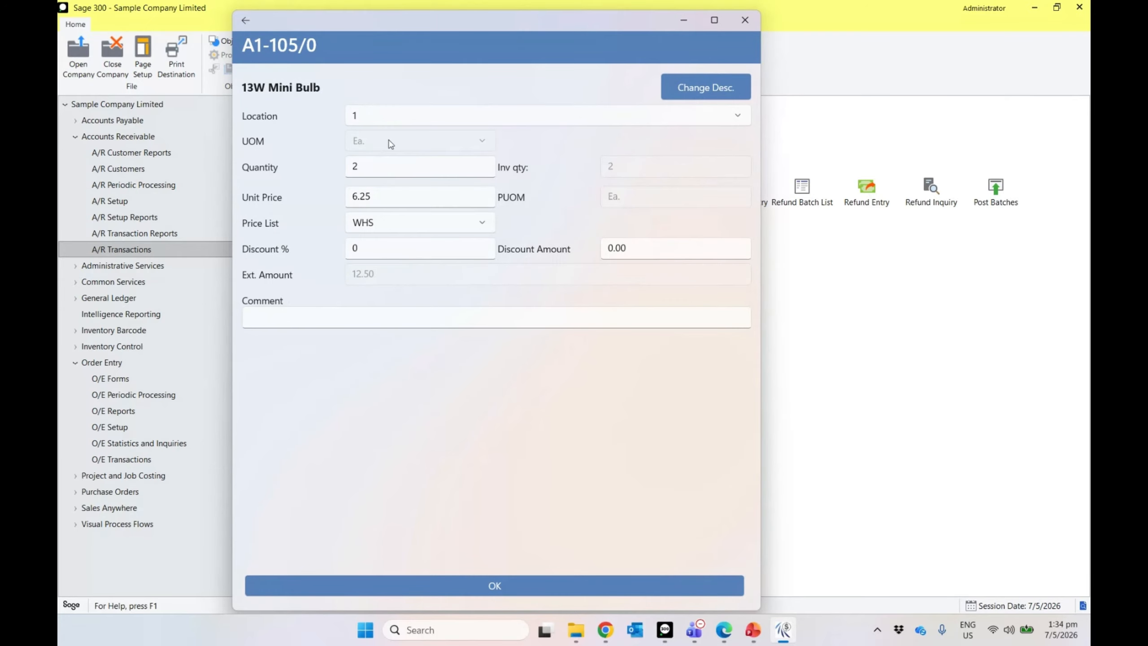
pyautogui.click(459, 582)
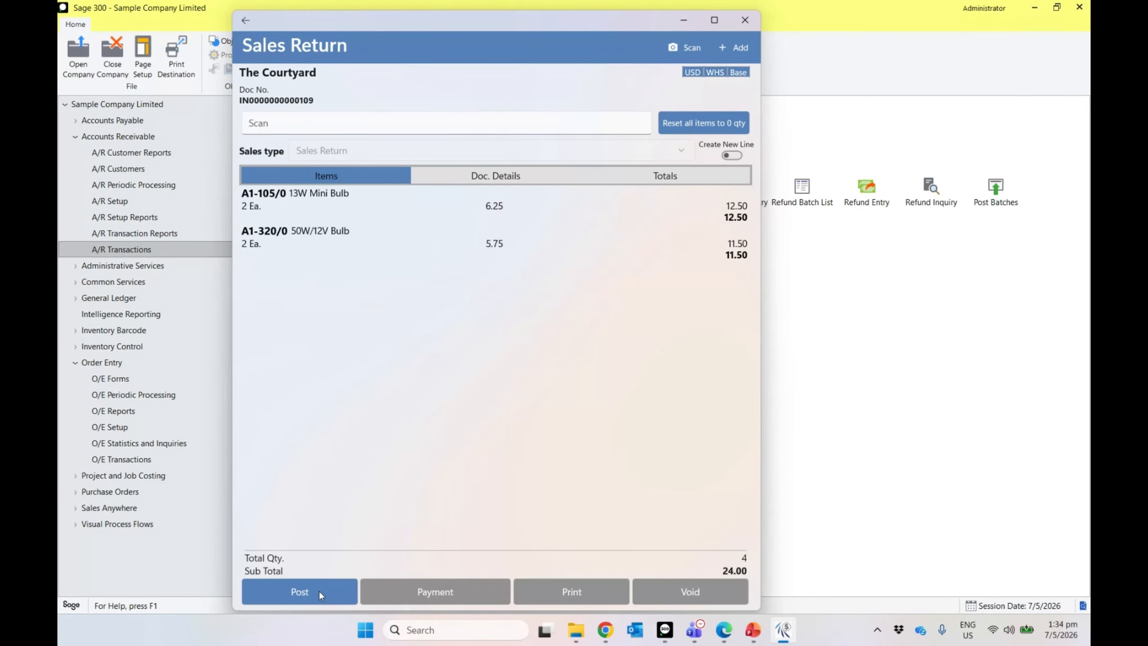
pyautogui.click(318, 590)
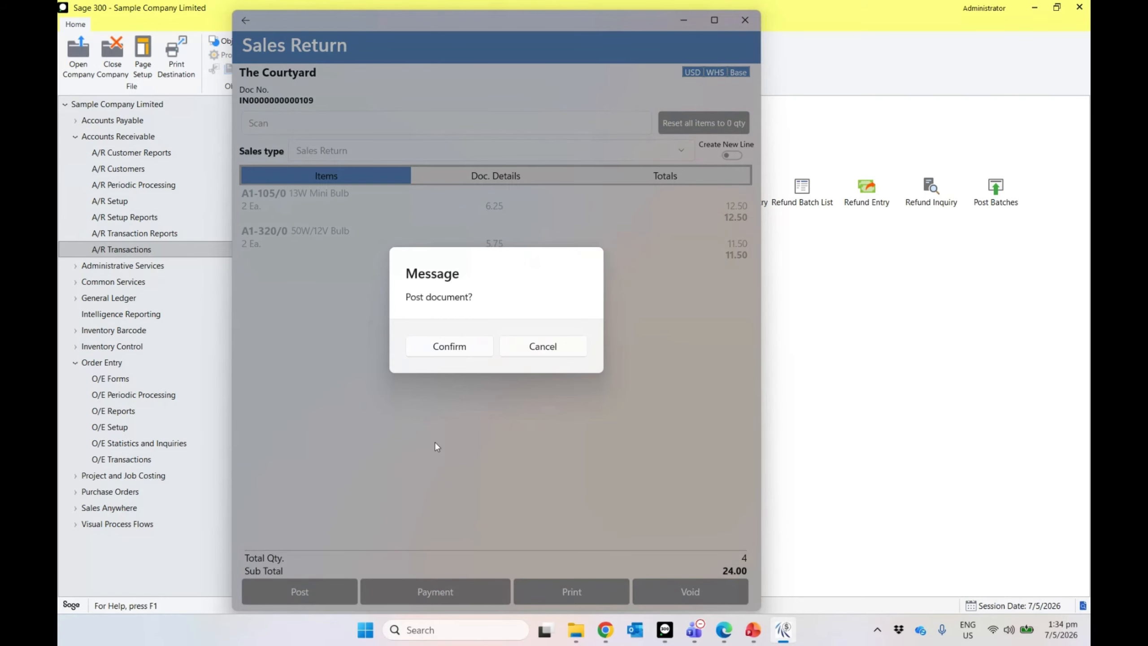
pyautogui.click(449, 346)
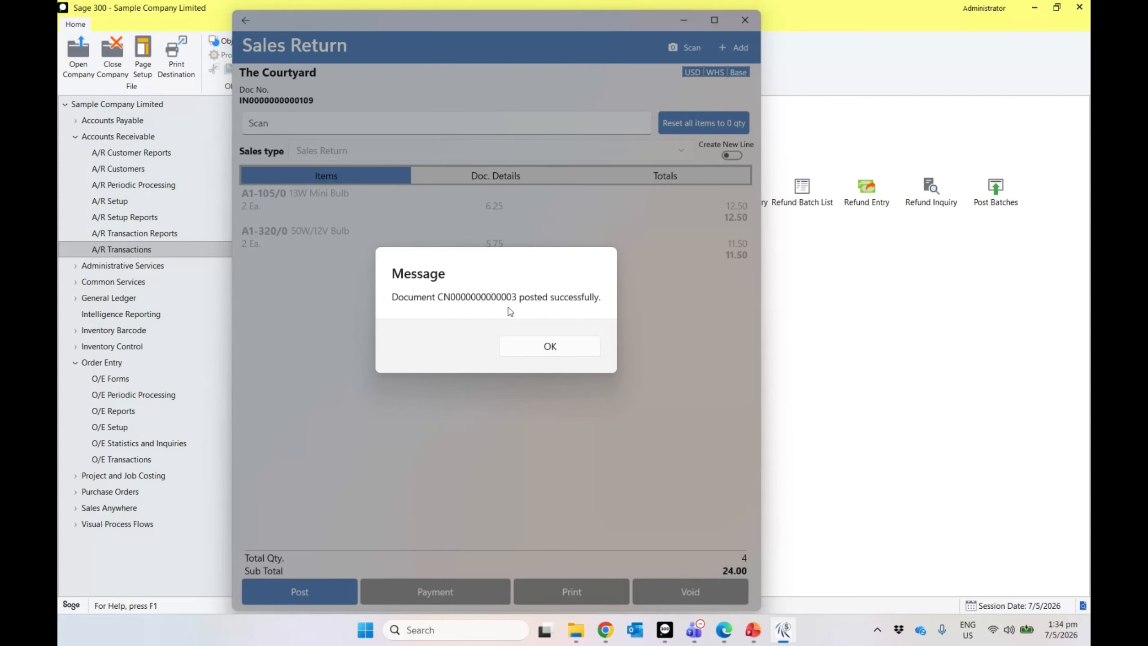
pyautogui.click(570, 346)
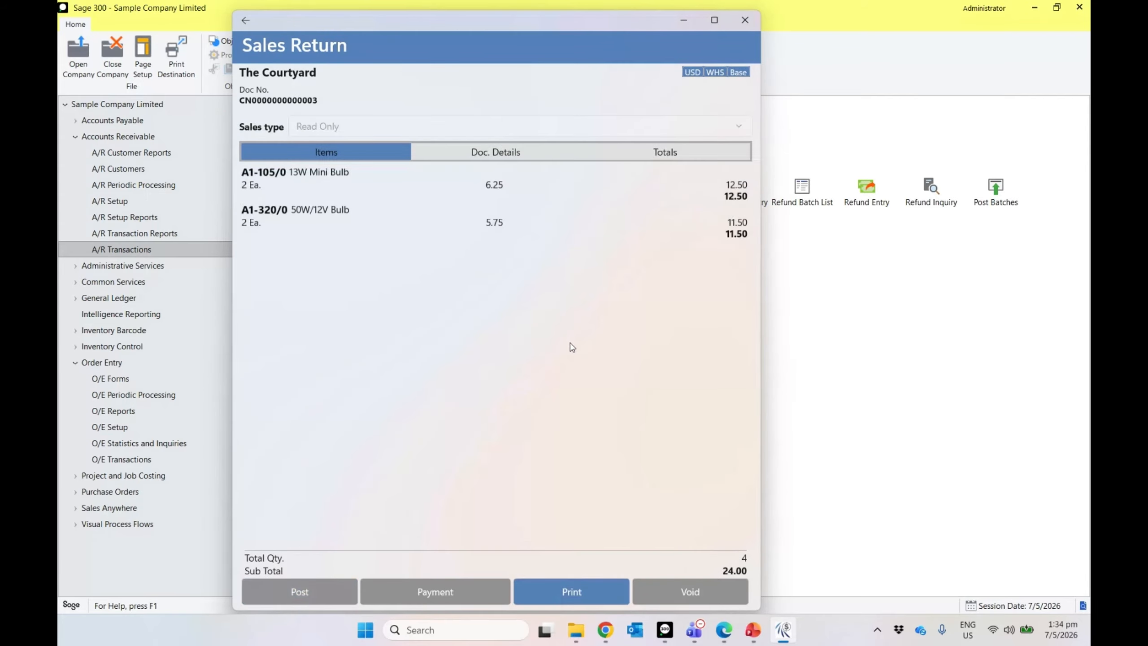
pyautogui.click(243, 21)
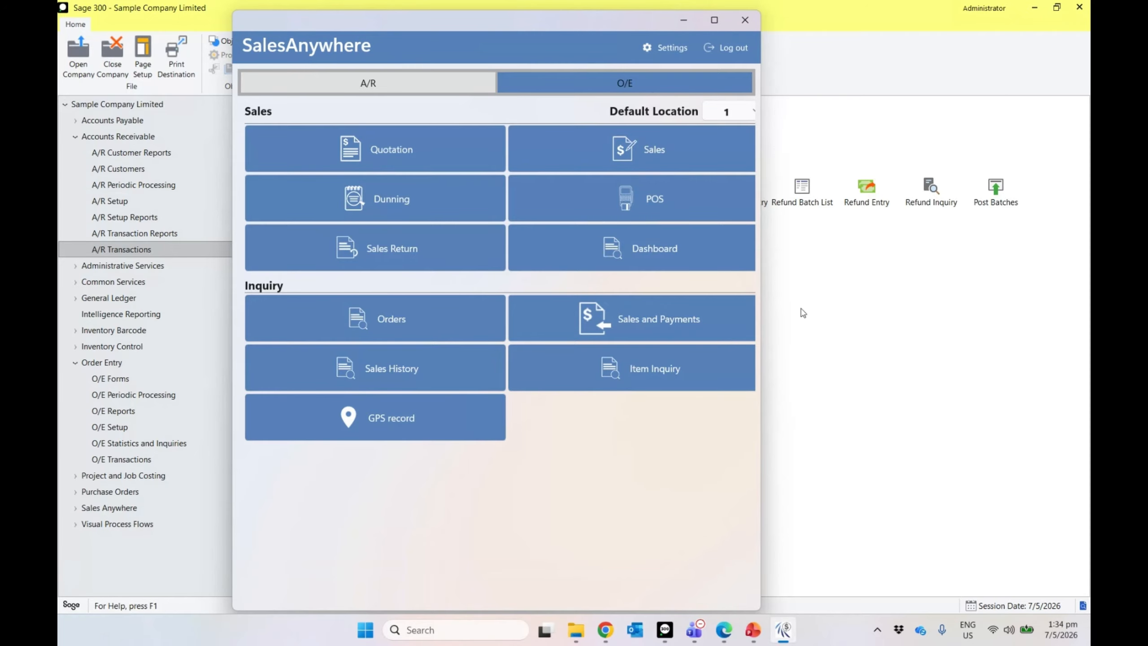
# Step: In the Sage 300 navigation tree, open Sales Anywhere's Hybrid Groups setup
pyautogui.click(831, 317)
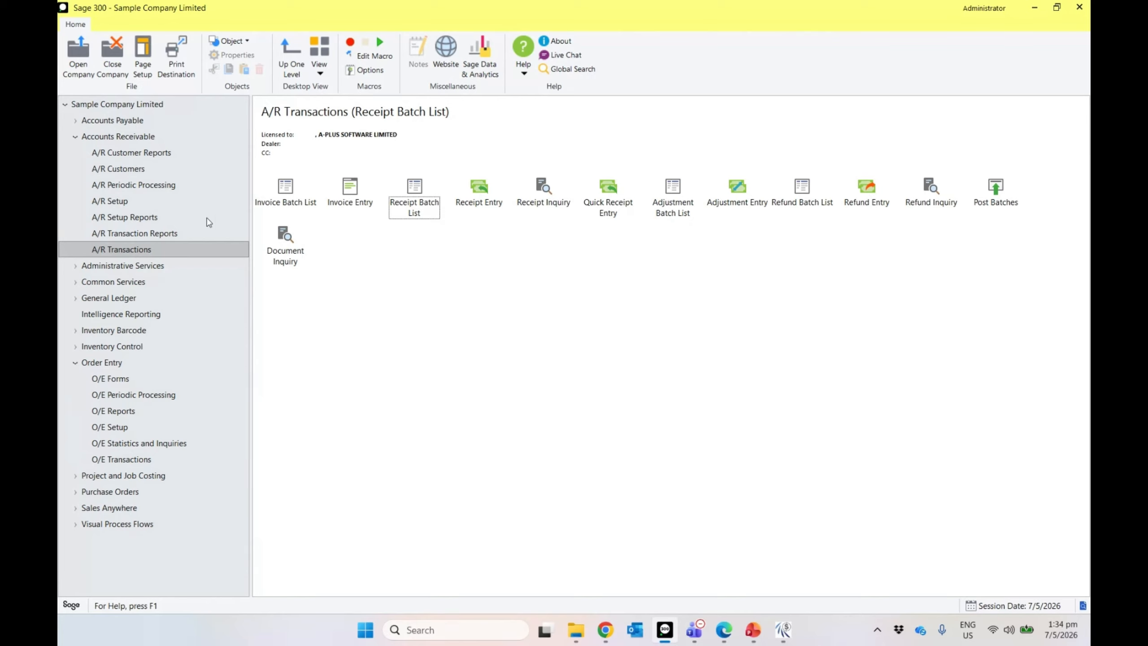
pyautogui.click(75, 136)
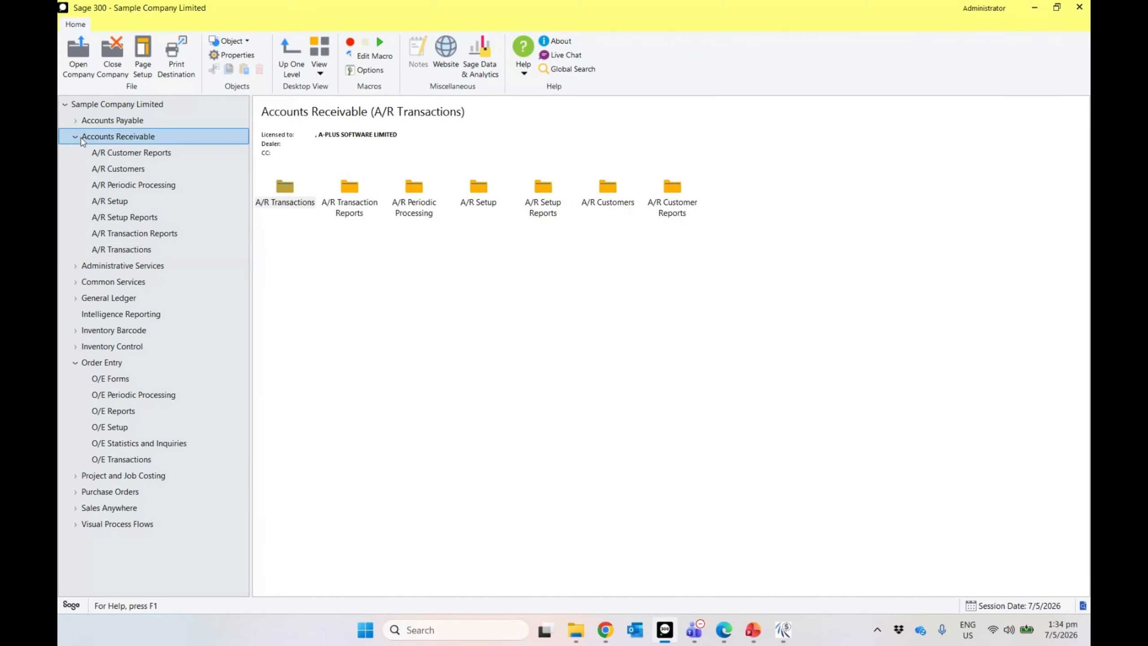
pyautogui.click(75, 249)
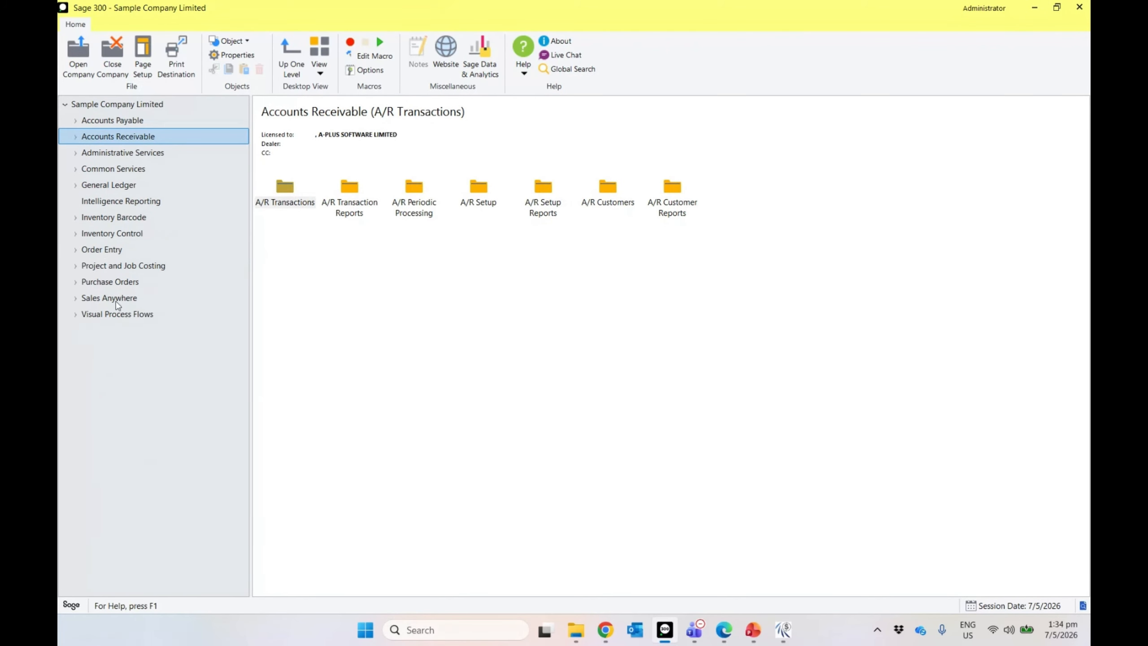
pyautogui.doubleClick(117, 298)
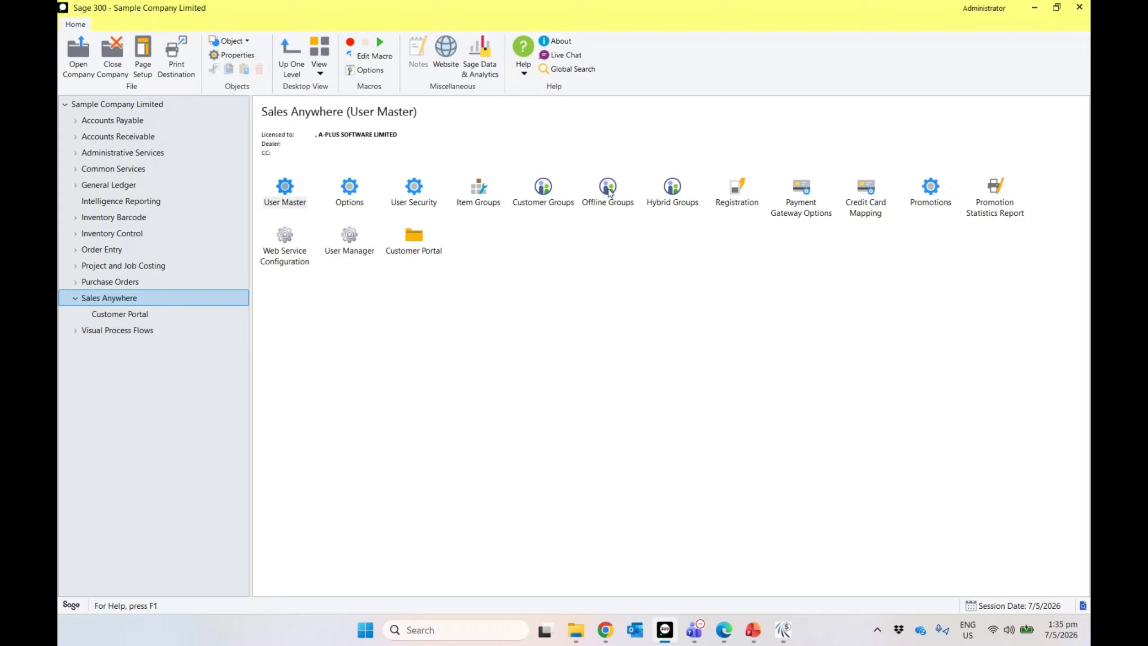
pyautogui.click(682, 203)
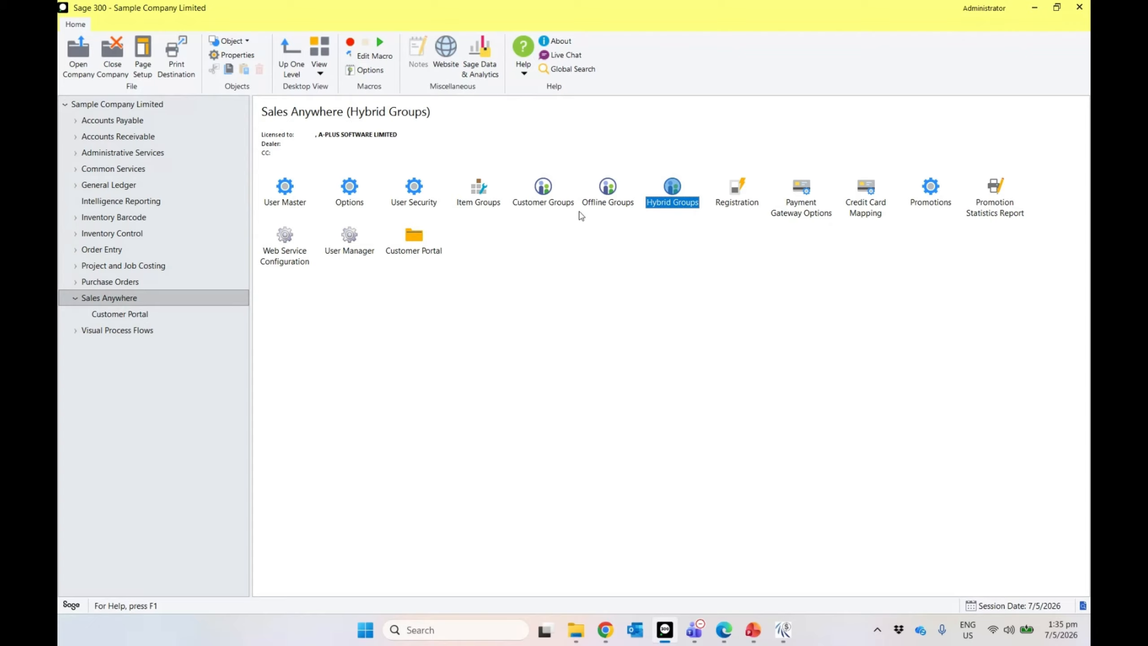
pyautogui.doubleClick(667, 203)
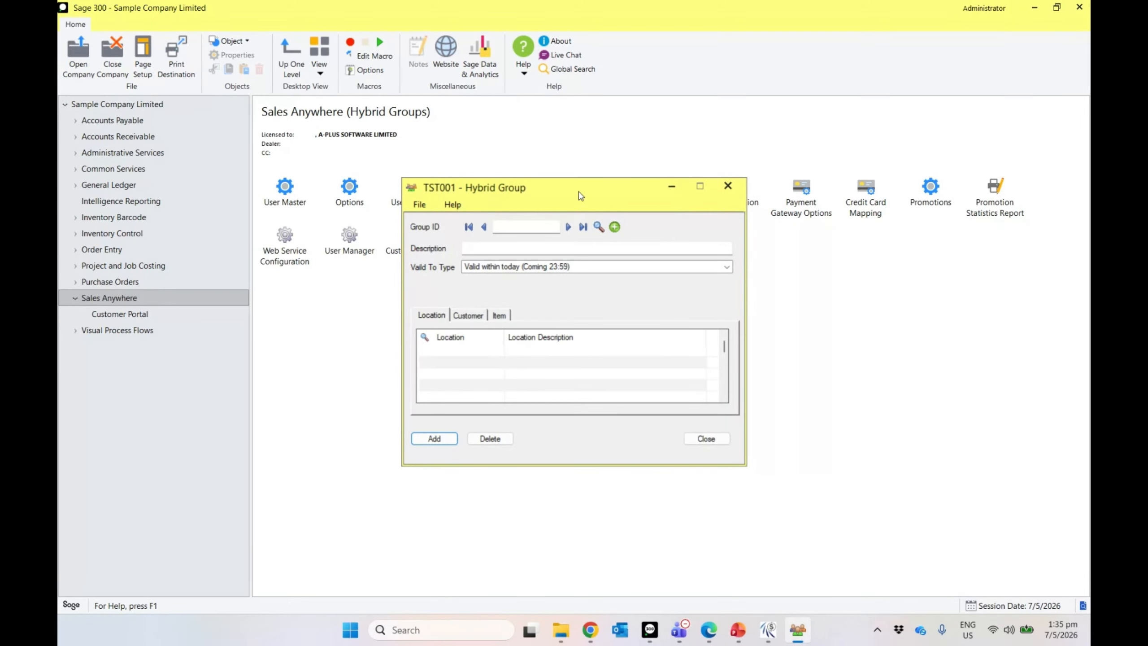
# Step: Enter hybrid group H01 with description 'Hybrid Group 1', valid to weekend
pyautogui.click(534, 227)
pyautogui.write('H01')
pyautogui.press('Tab')
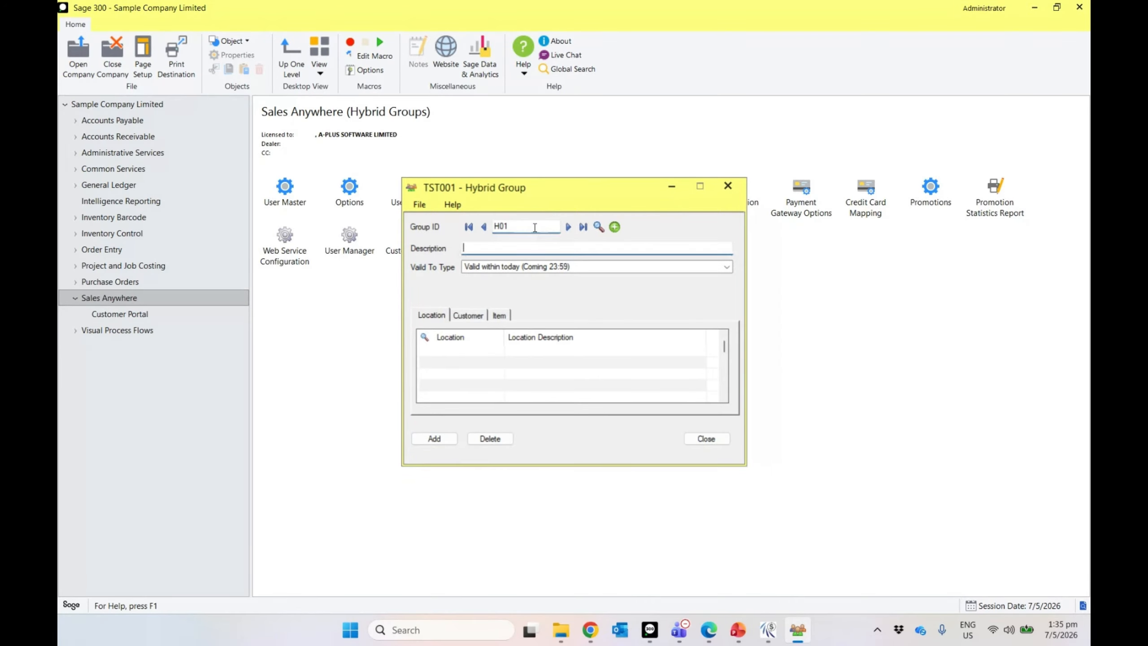
pyautogui.write('Hybrid')
pyautogui.press('BackSpace')
pyautogui.press('BackSpace')
pyautogui.press('BackSpace')
pyautogui.press('BackSpace')
pyautogui.write('rbrid Group 1')
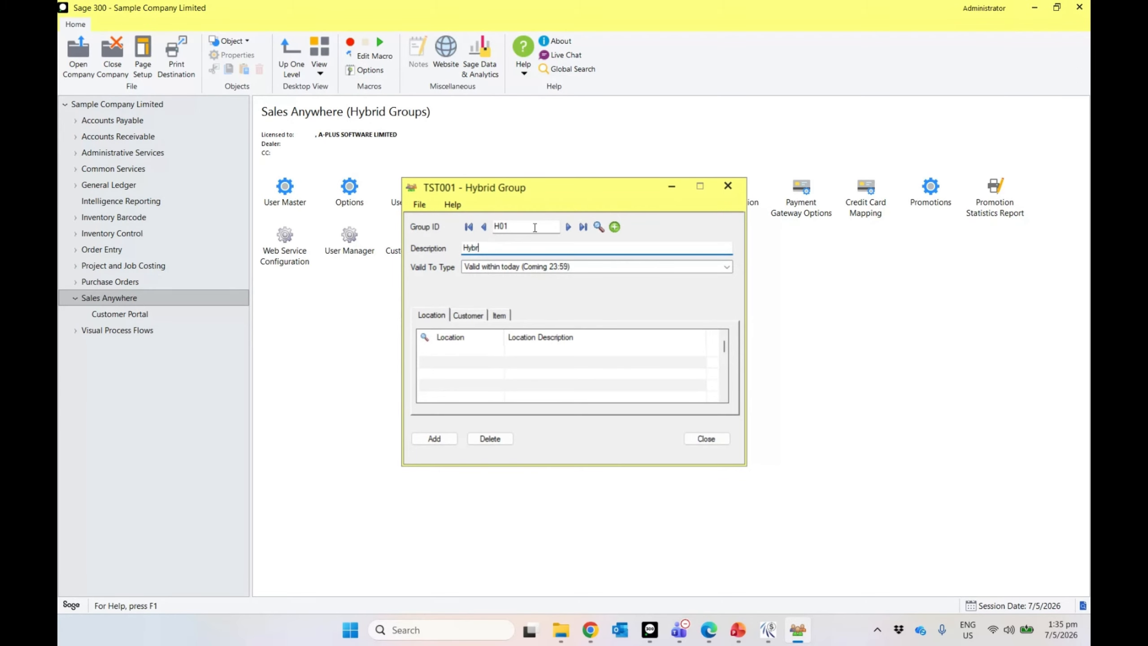
pyautogui.press('Tab')
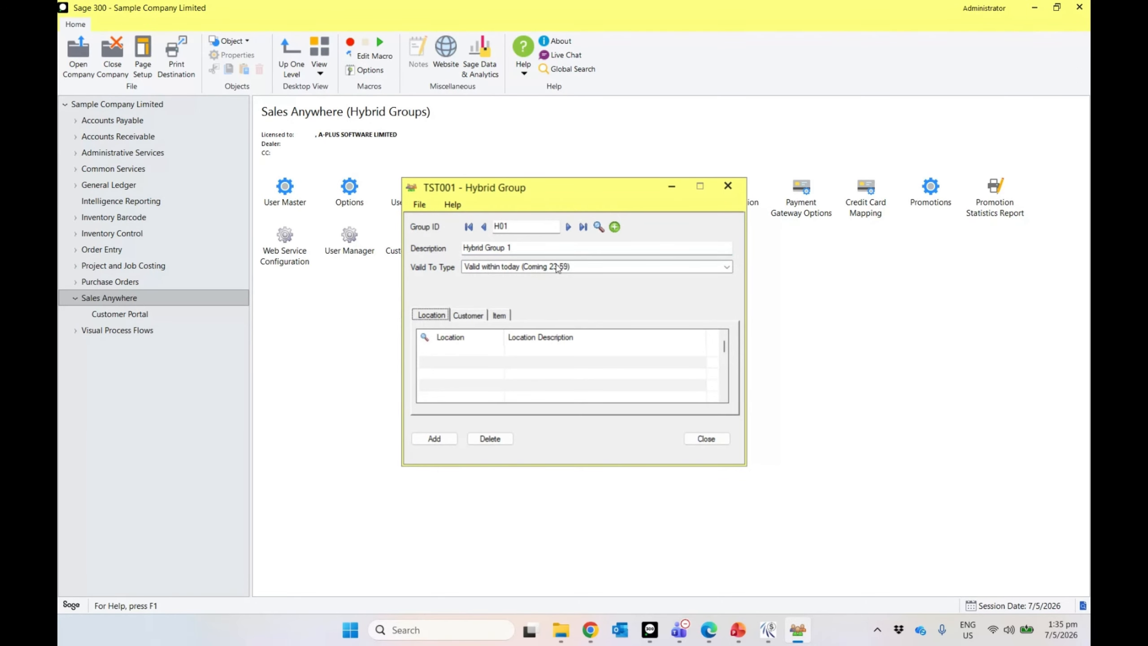
pyautogui.click(551, 270)
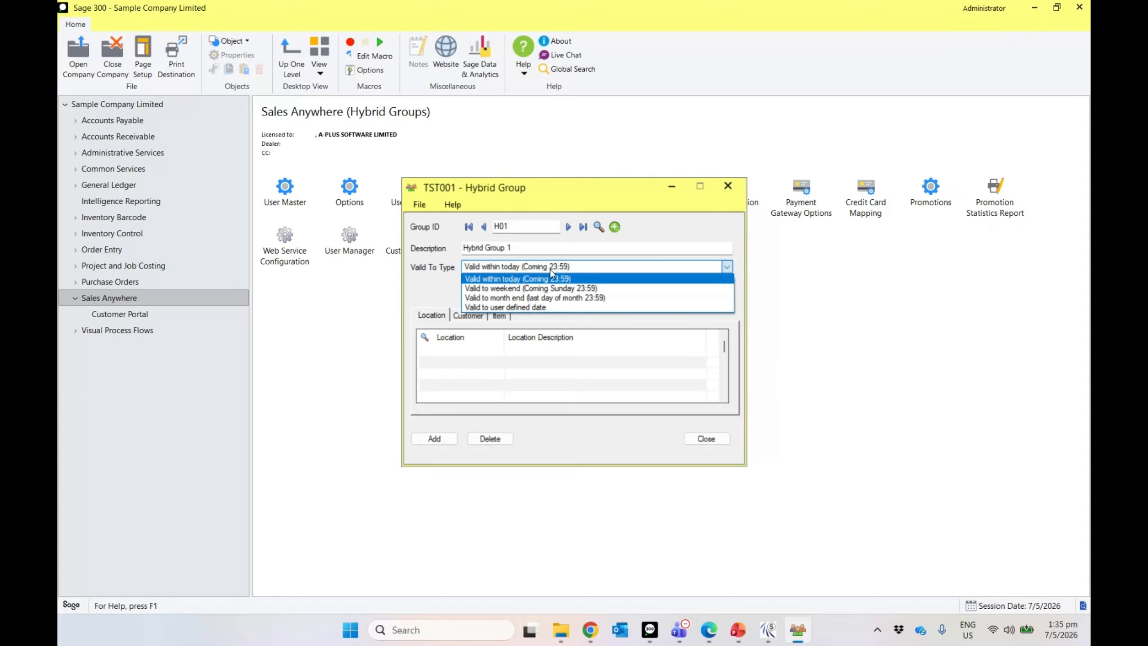
pyautogui.click(544, 288)
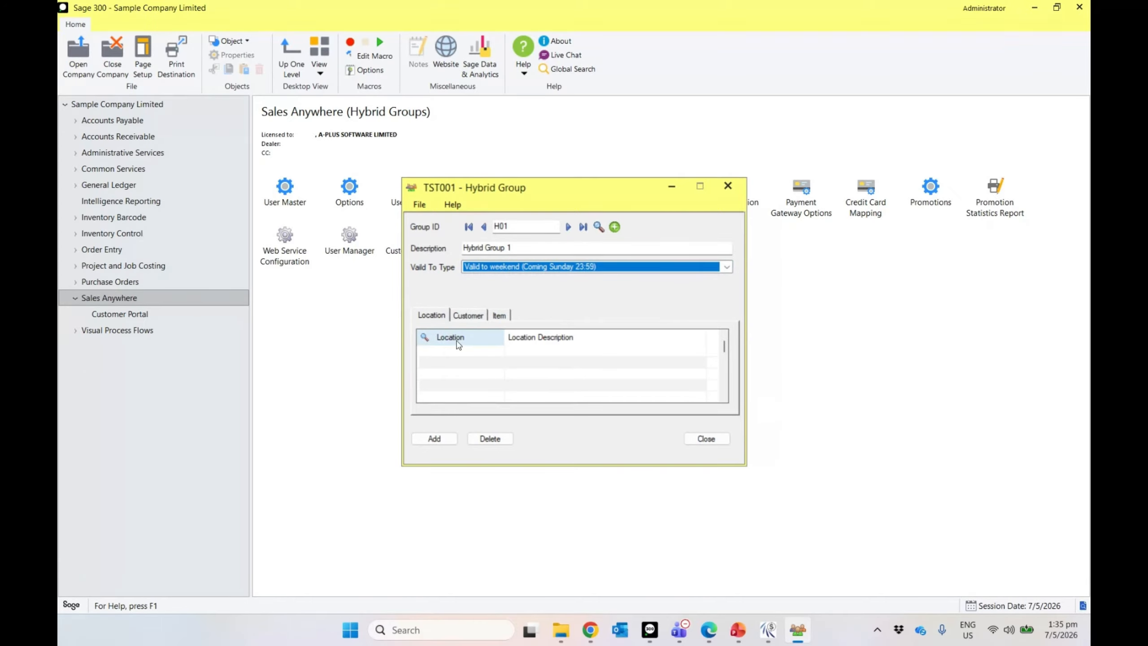
# Step: Add location 1, customer group CUSTGRP1 and item group ITMGRP1, then add the record
pyautogui.click(457, 340)
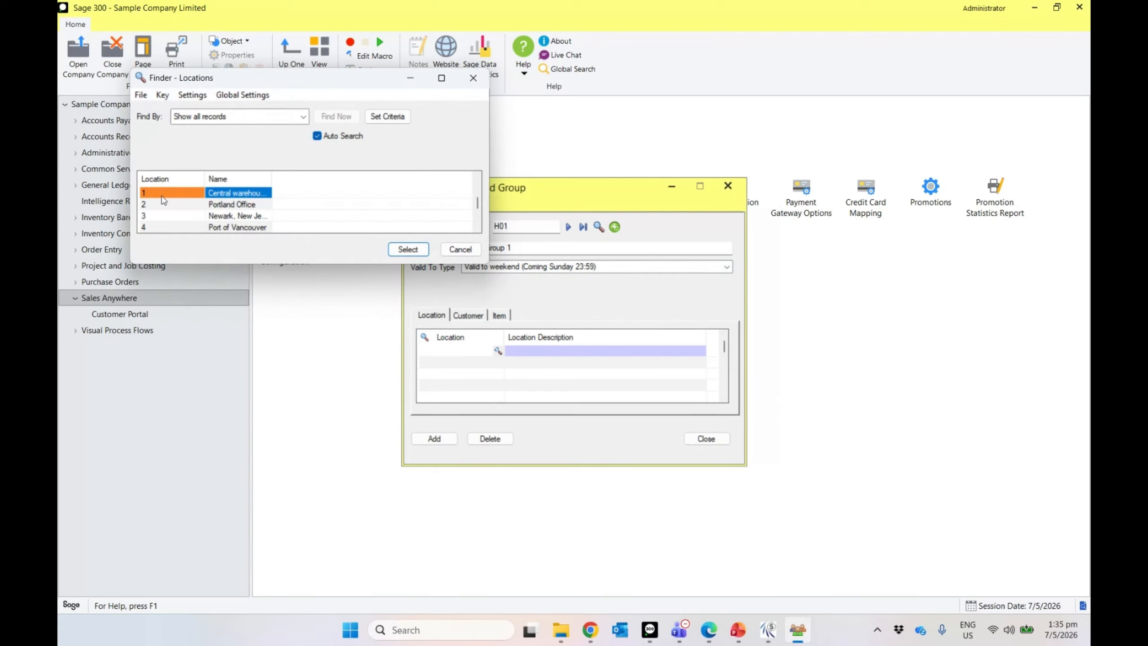
pyautogui.doubleClick(168, 199)
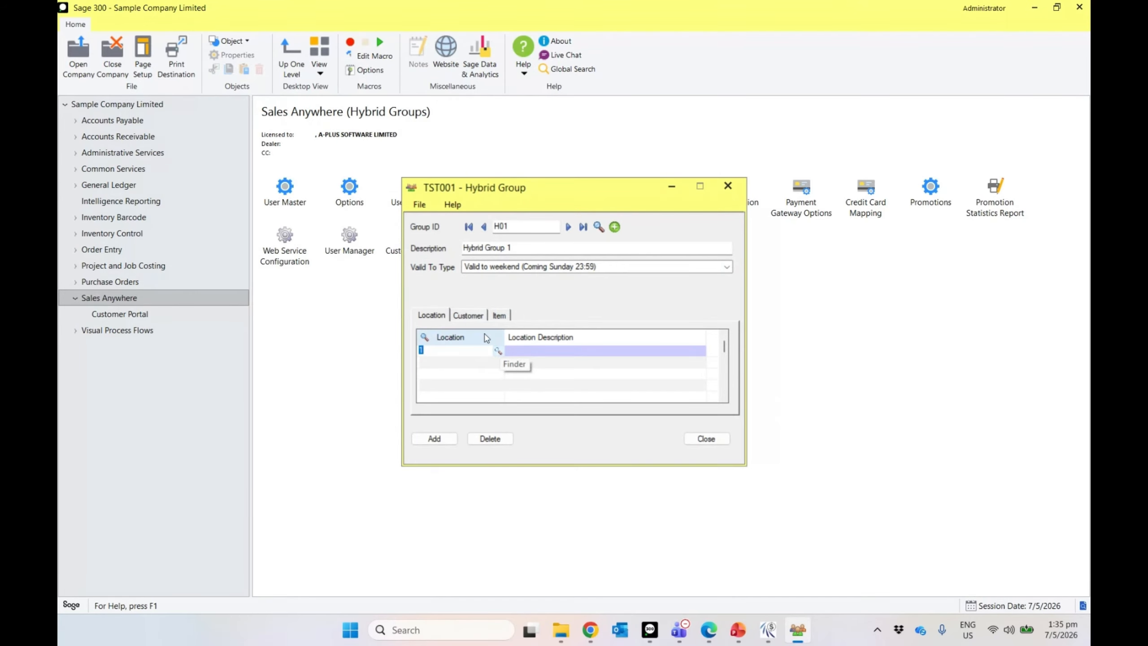
pyautogui.click(468, 315)
pyautogui.click(459, 338)
pyautogui.doubleClick(242, 190)
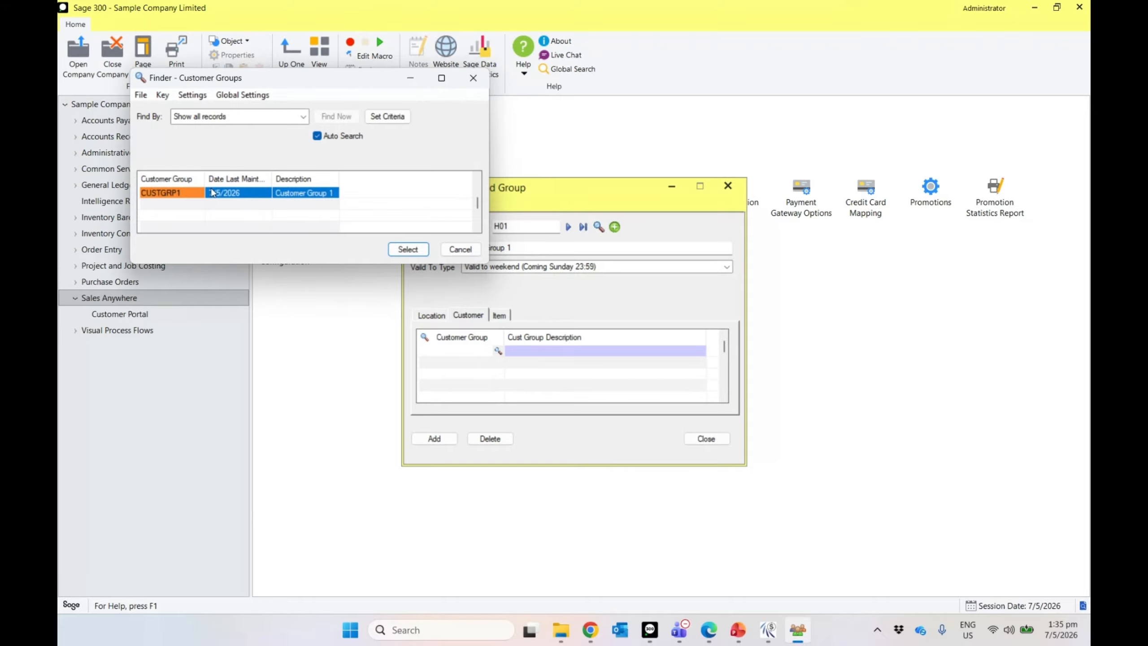
pyautogui.click(500, 315)
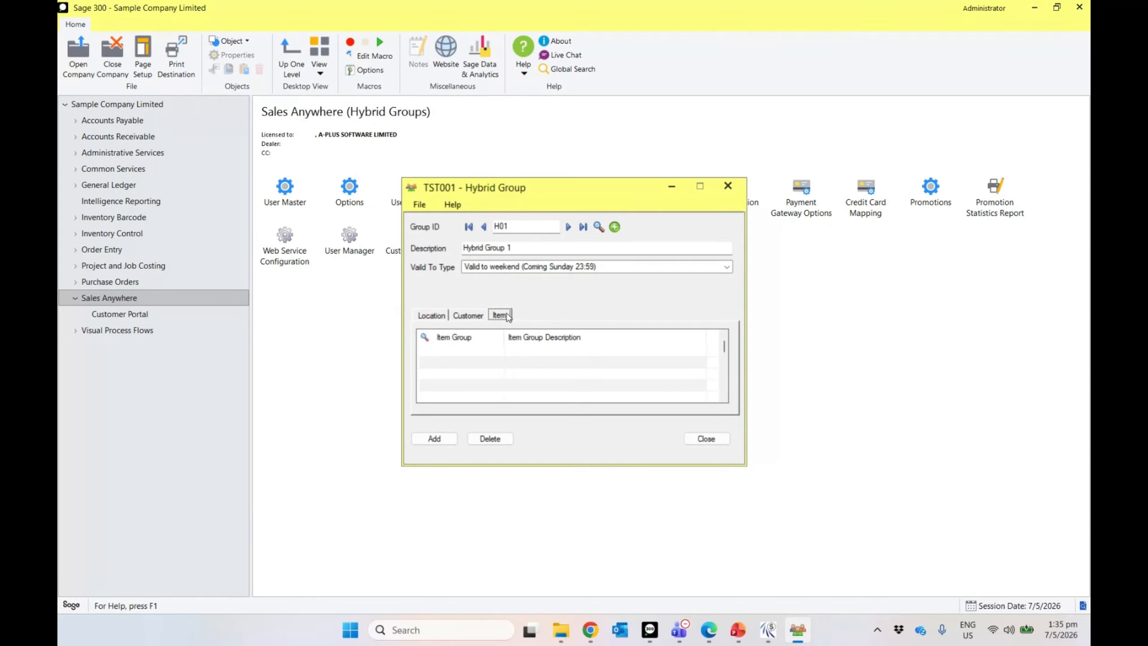
pyautogui.click(454, 337)
pyautogui.doubleClick(261, 196)
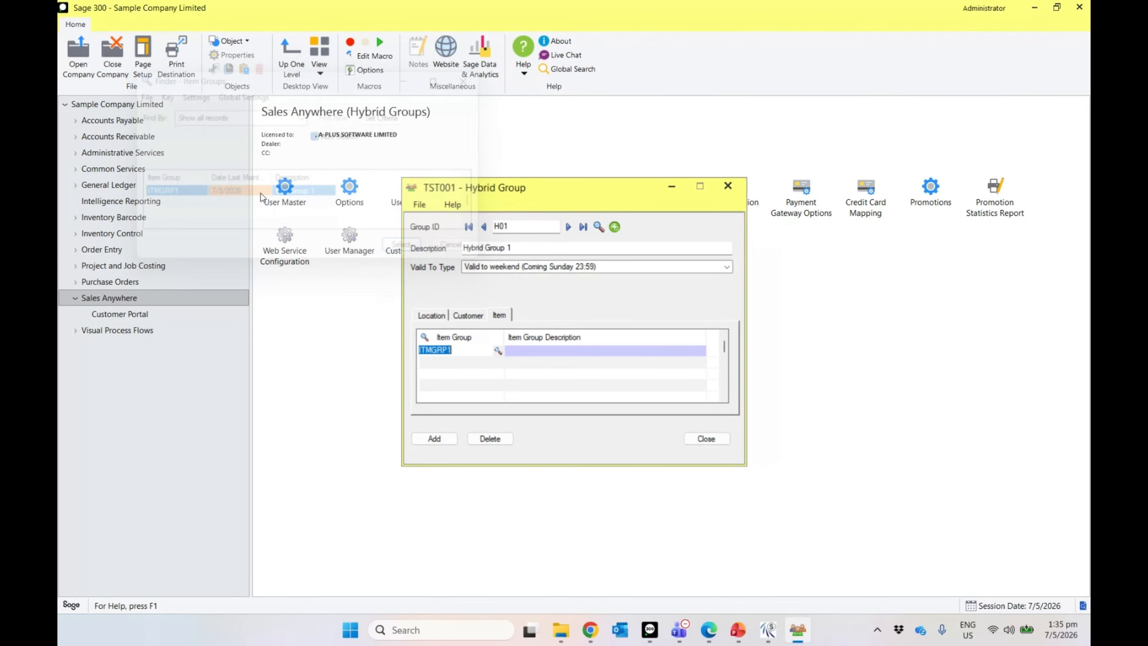
pyautogui.click(436, 441)
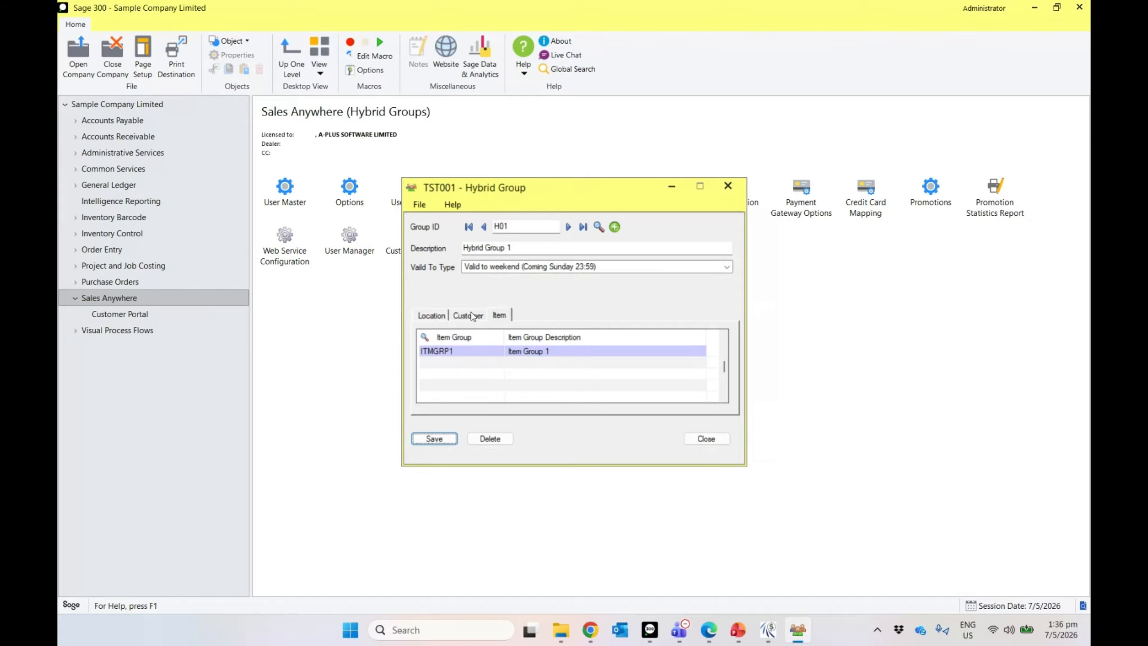
# Step: Review the assigned customer group, item group and location, then save the group
pyautogui.click(470, 315)
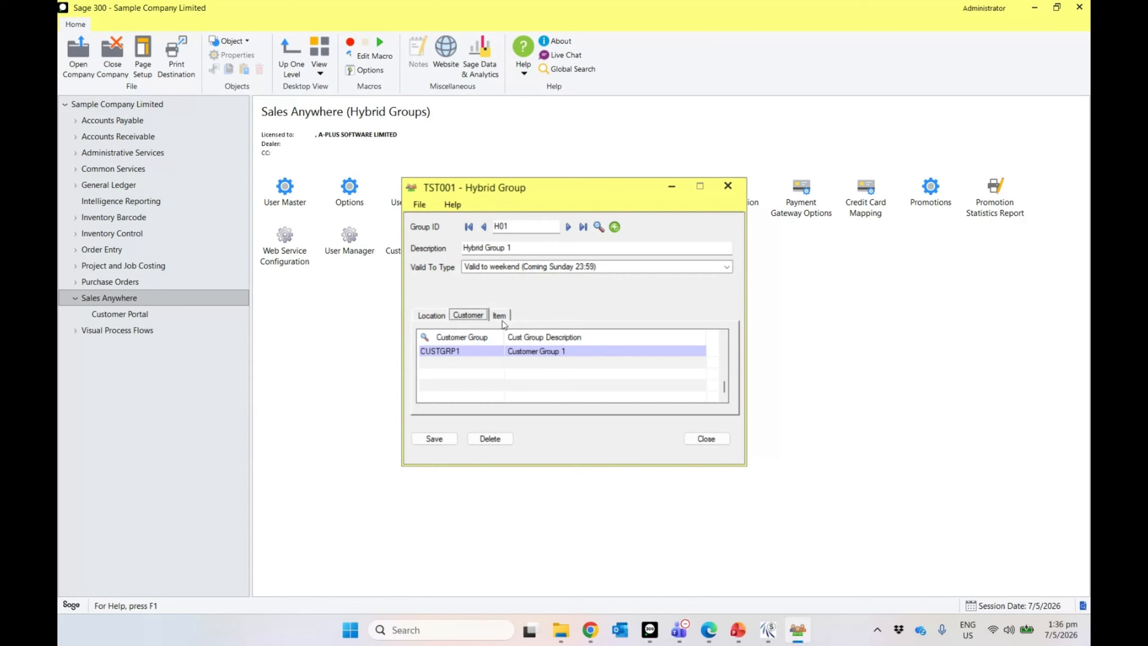
pyautogui.click(500, 316)
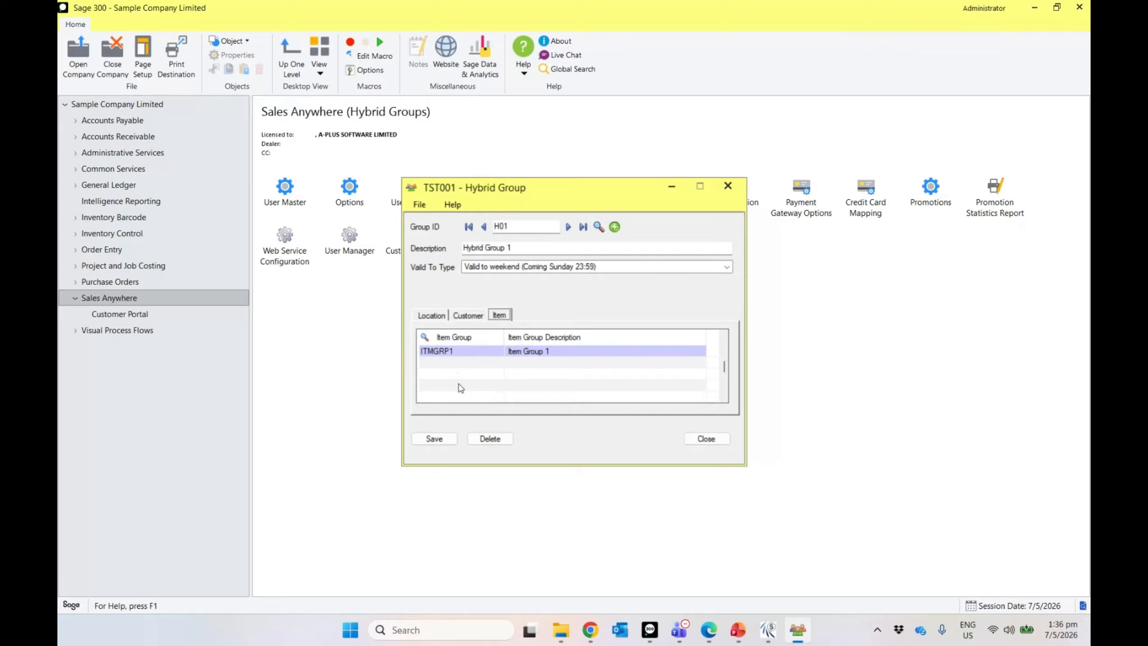
pyautogui.click(475, 316)
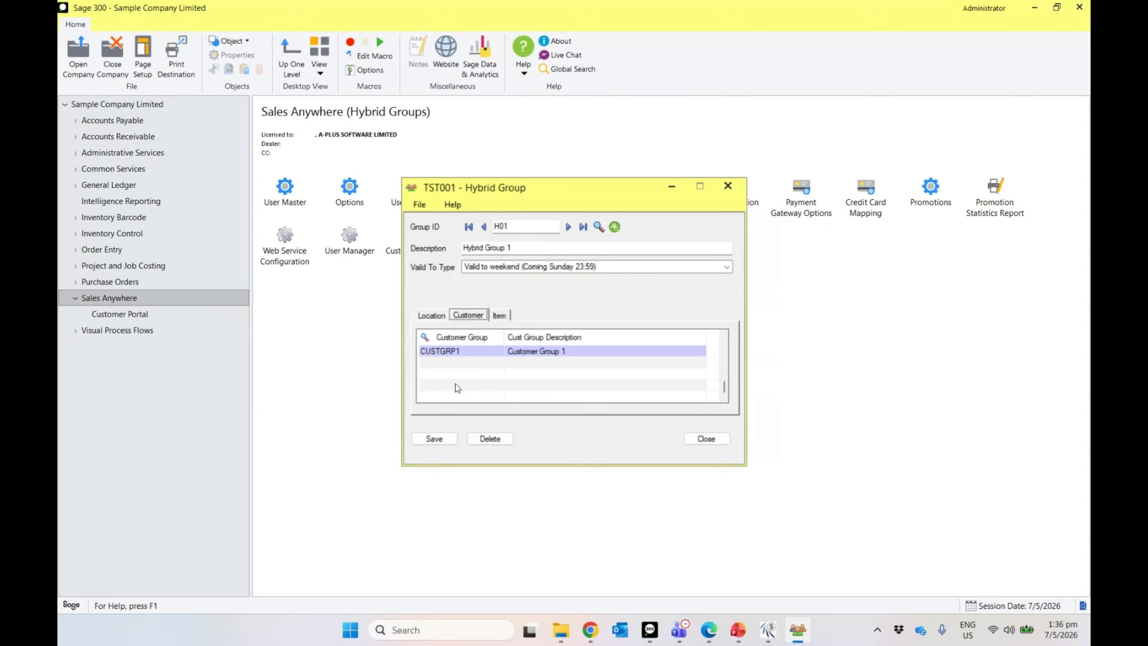
pyautogui.click(433, 315)
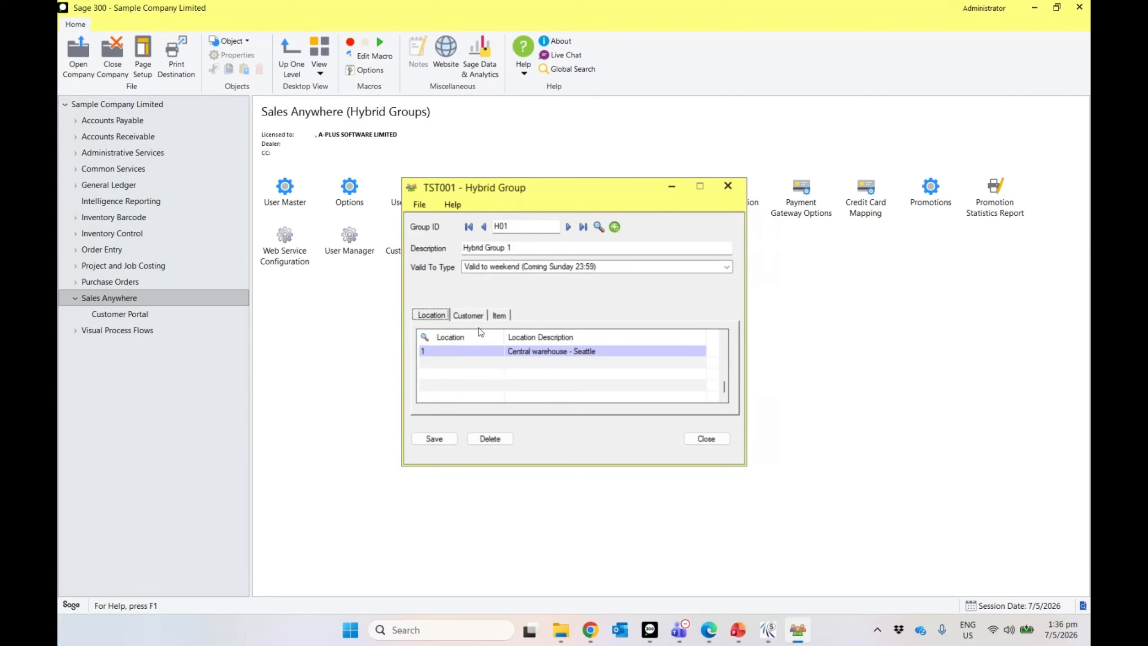
pyautogui.click(420, 439)
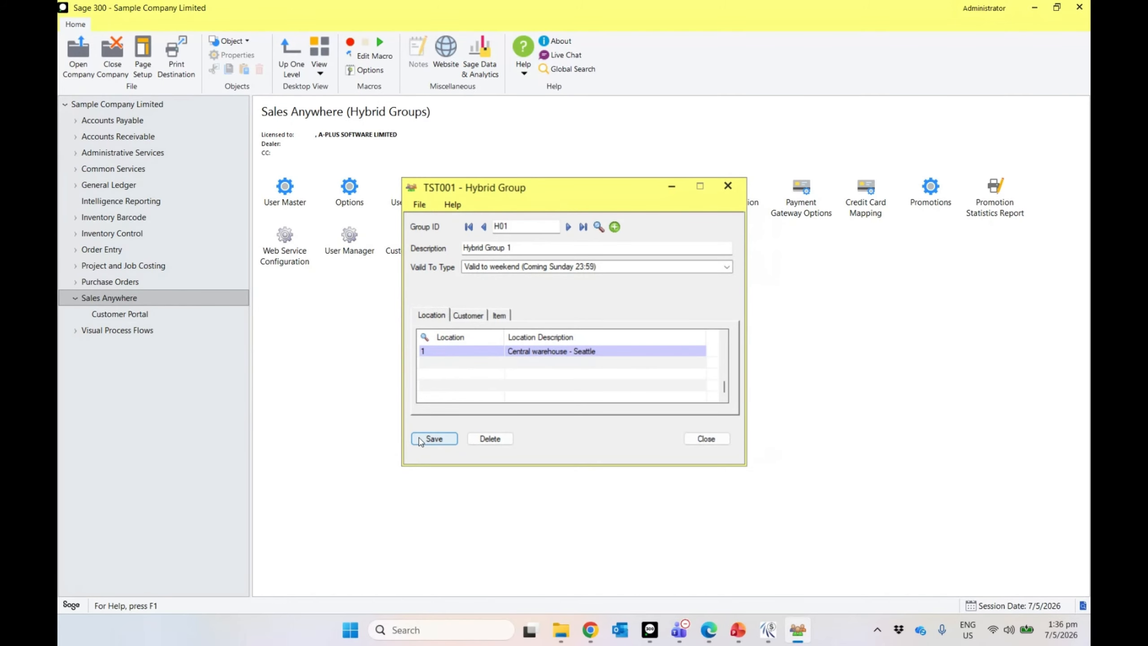
# Step: Give user 1 (Salesman 1) Hybrid Group ID H01 in User Master and save
pyautogui.click(696, 438)
pyautogui.click(293, 191)
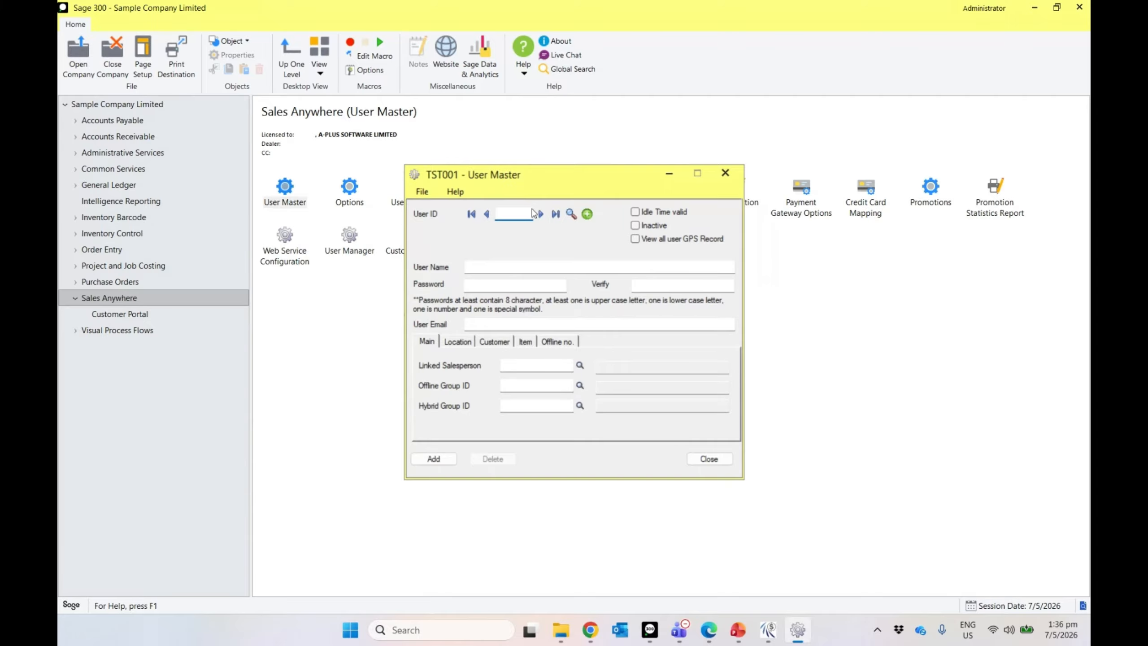
pyautogui.click(538, 214)
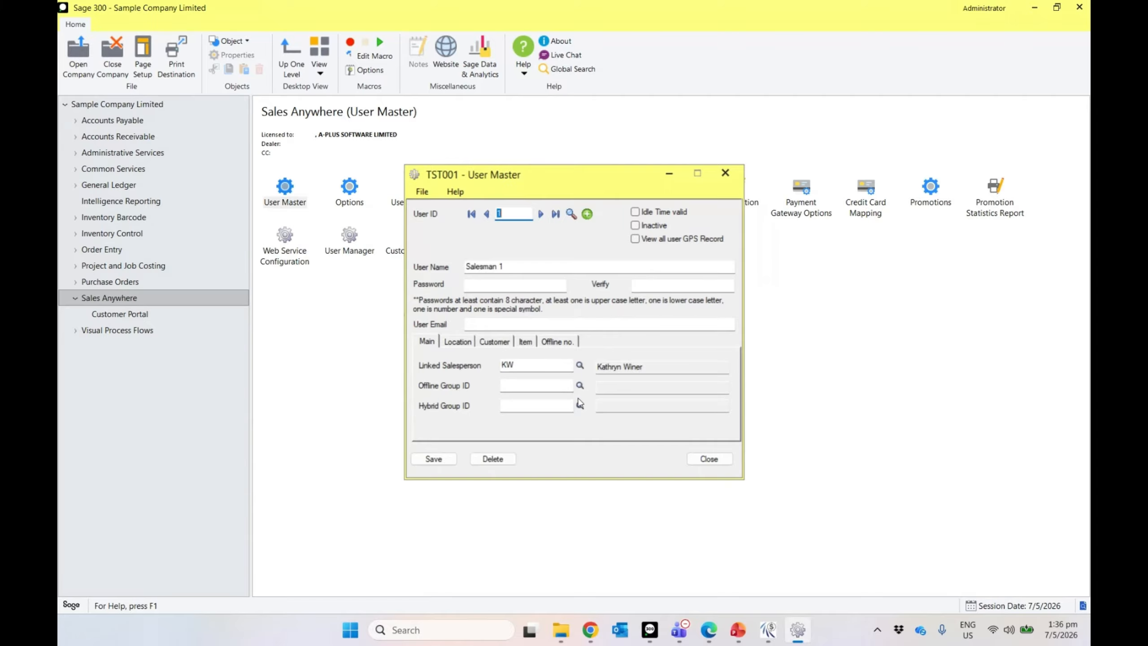
pyautogui.click(579, 405)
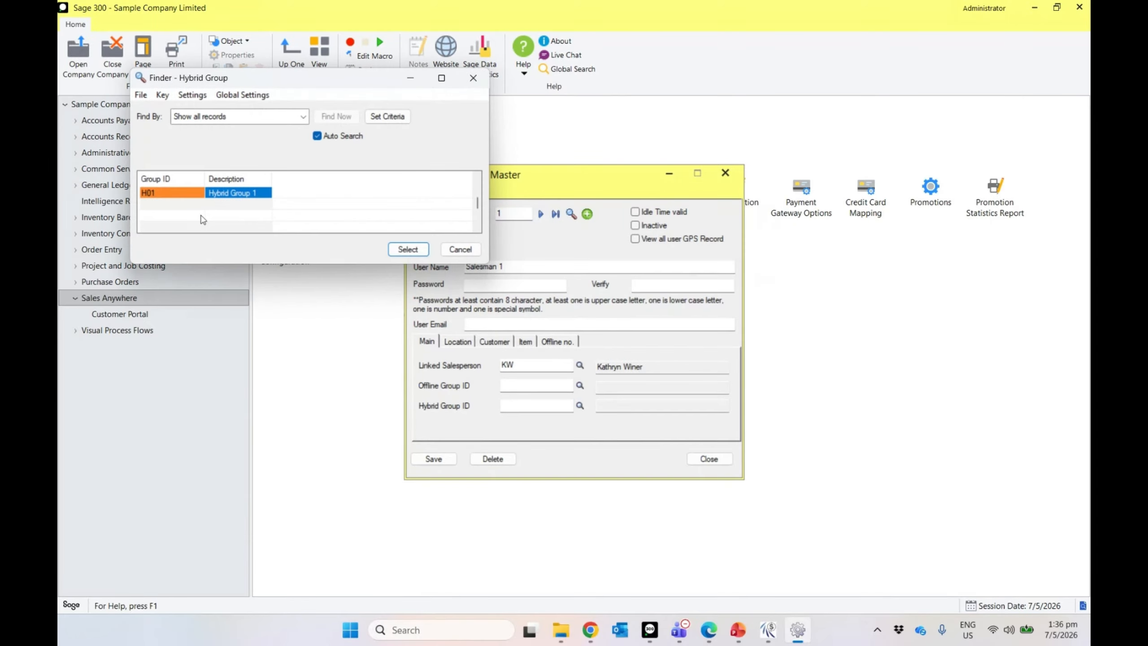
pyautogui.doubleClick(203, 194)
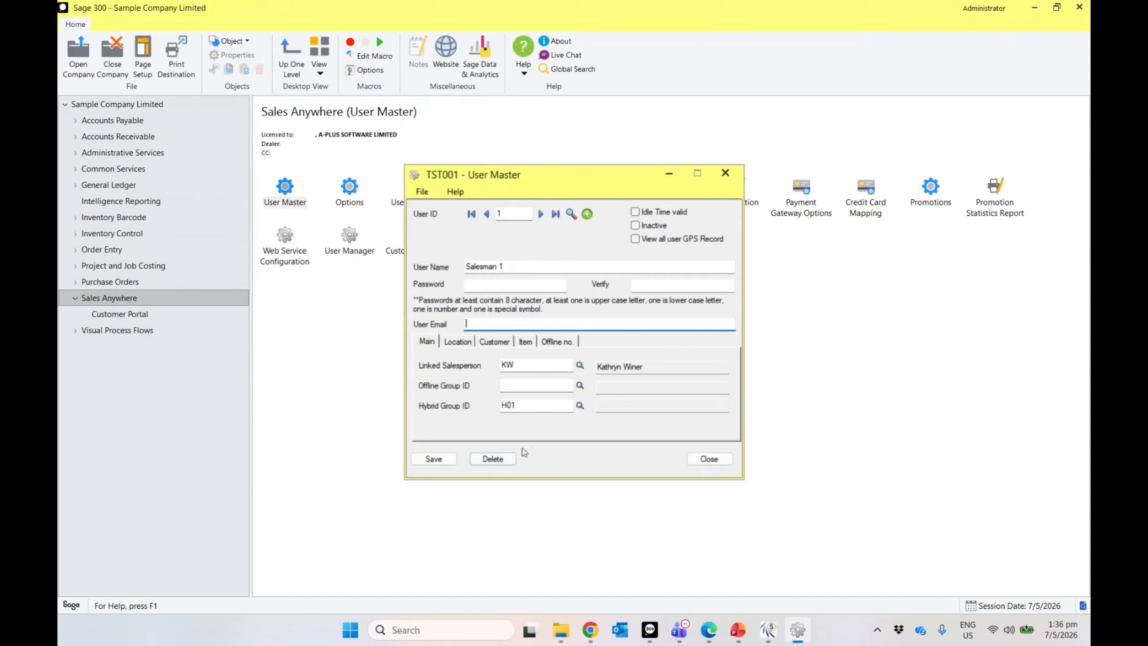
pyautogui.click(434, 459)
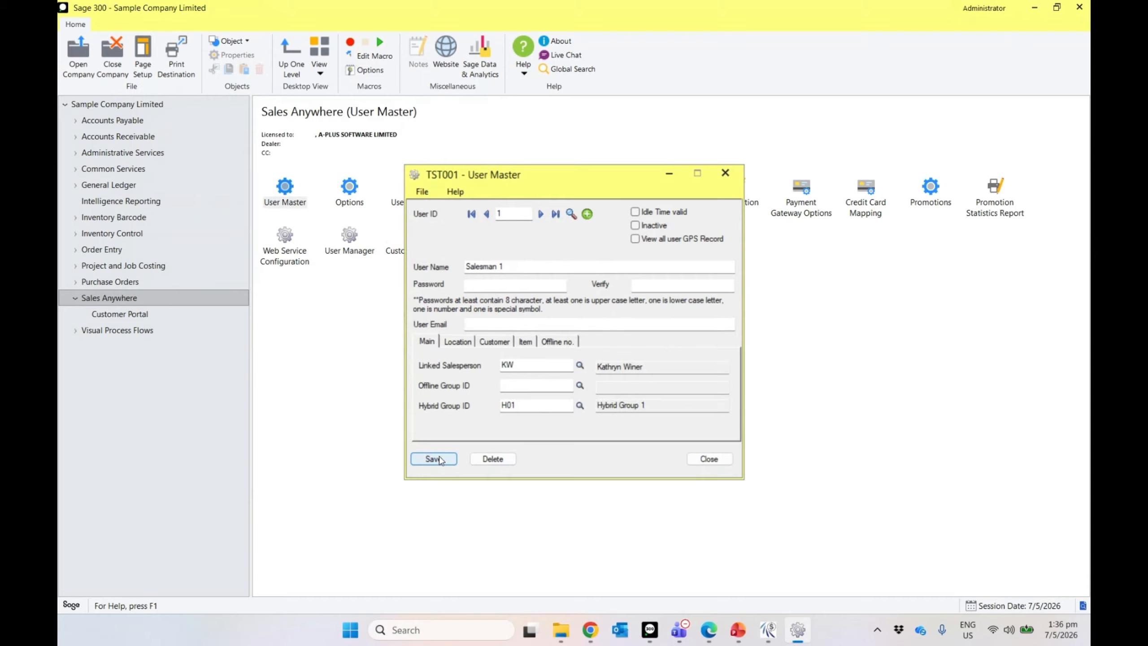
# Step: Log out of SalesAnywhere
pyautogui.click(768, 633)
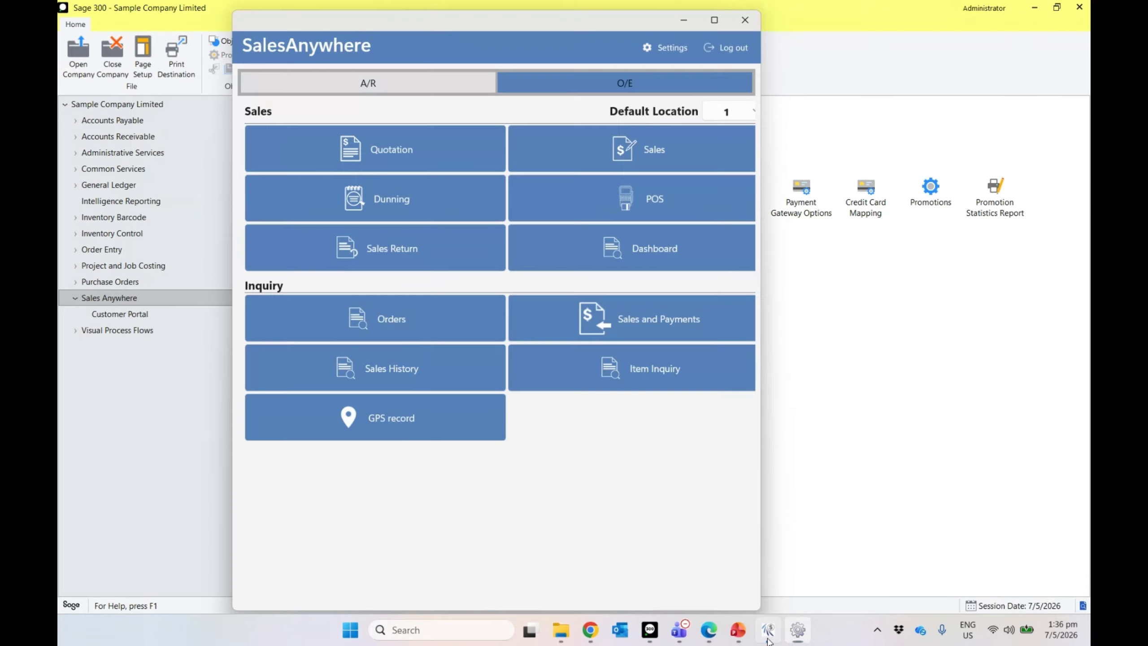
pyautogui.click(726, 47)
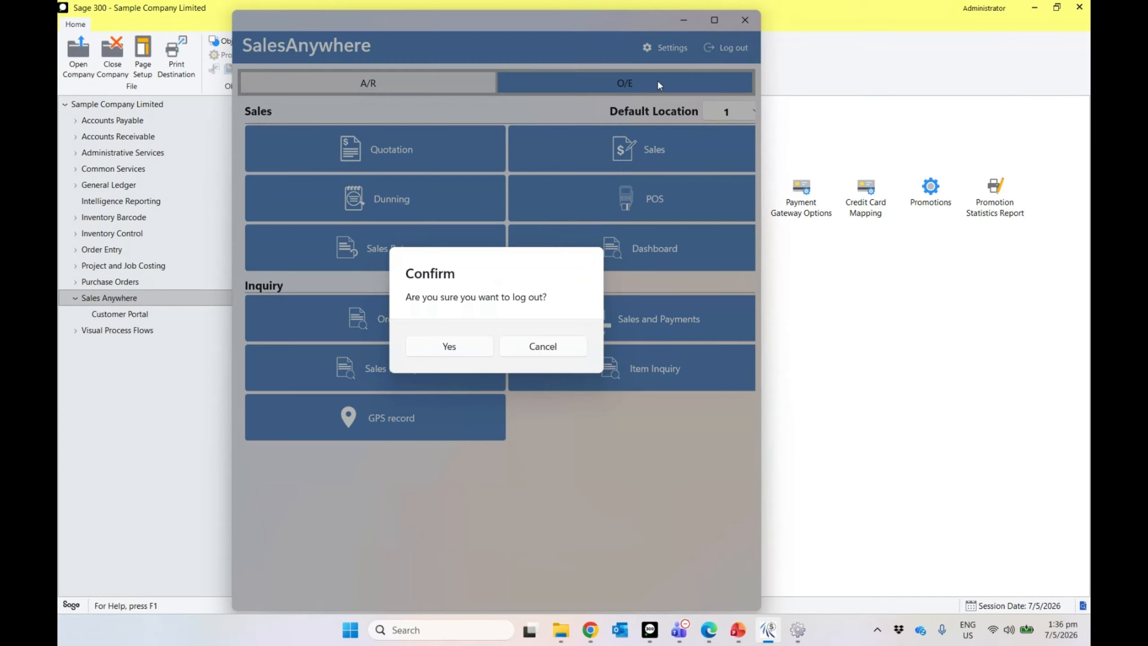
pyautogui.click(449, 346)
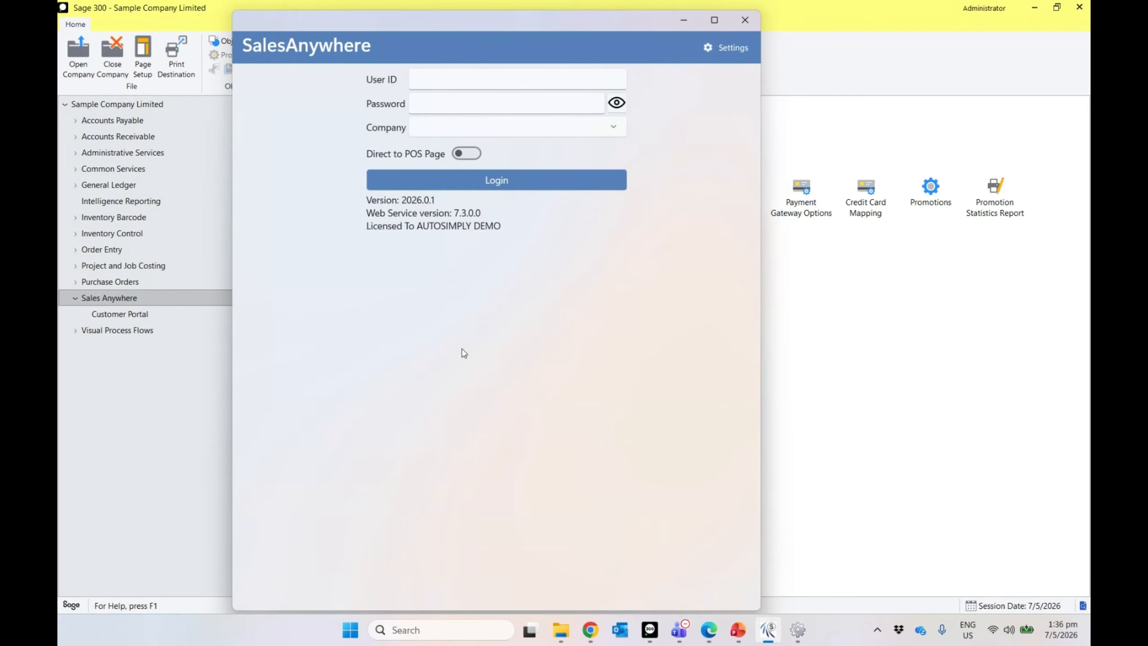
# Step: Sign back in as user 1 to company TST001, re-entering the password after the error
pyautogui.click(445, 82)
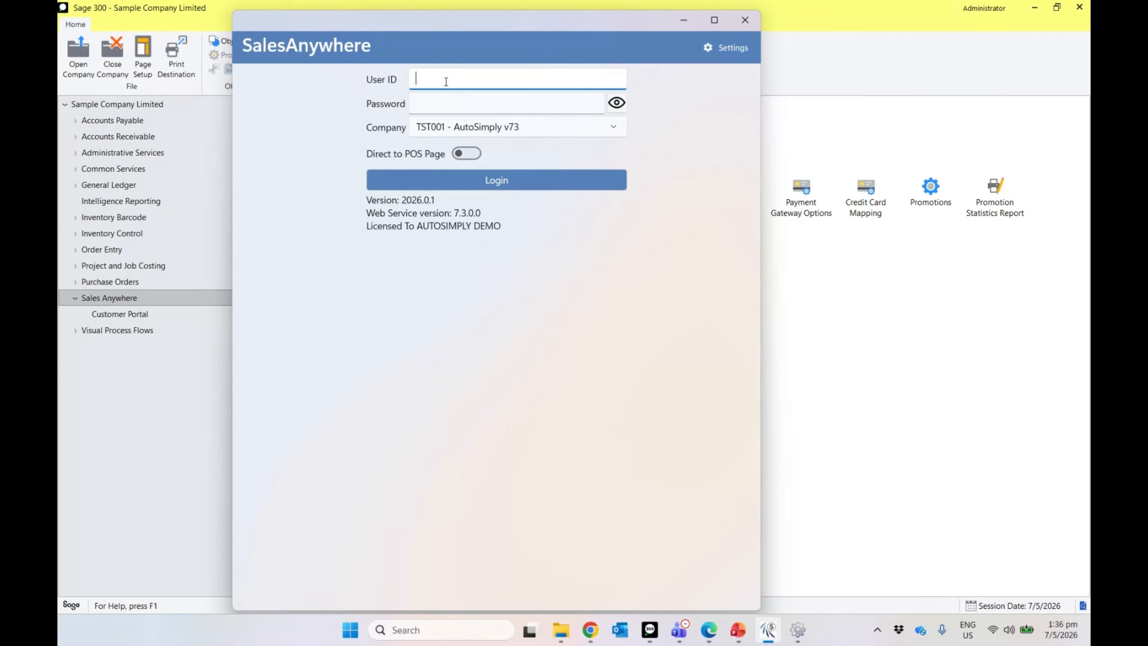
pyautogui.write('1')
pyautogui.click(442, 126)
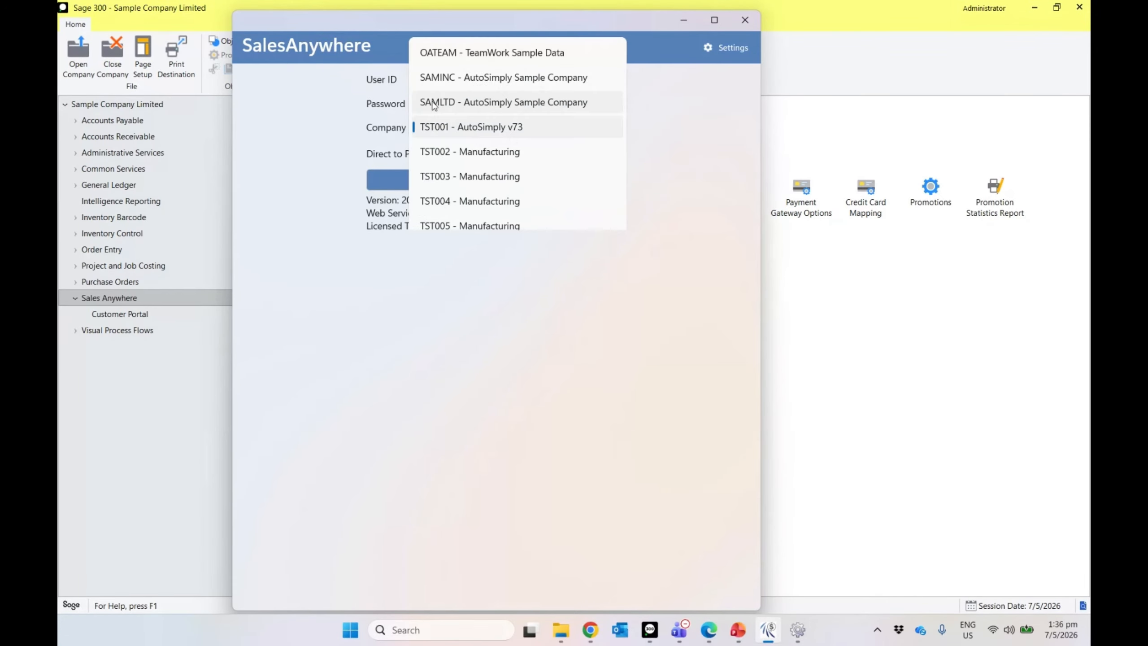
pyautogui.click(434, 105)
pyautogui.click(436, 125)
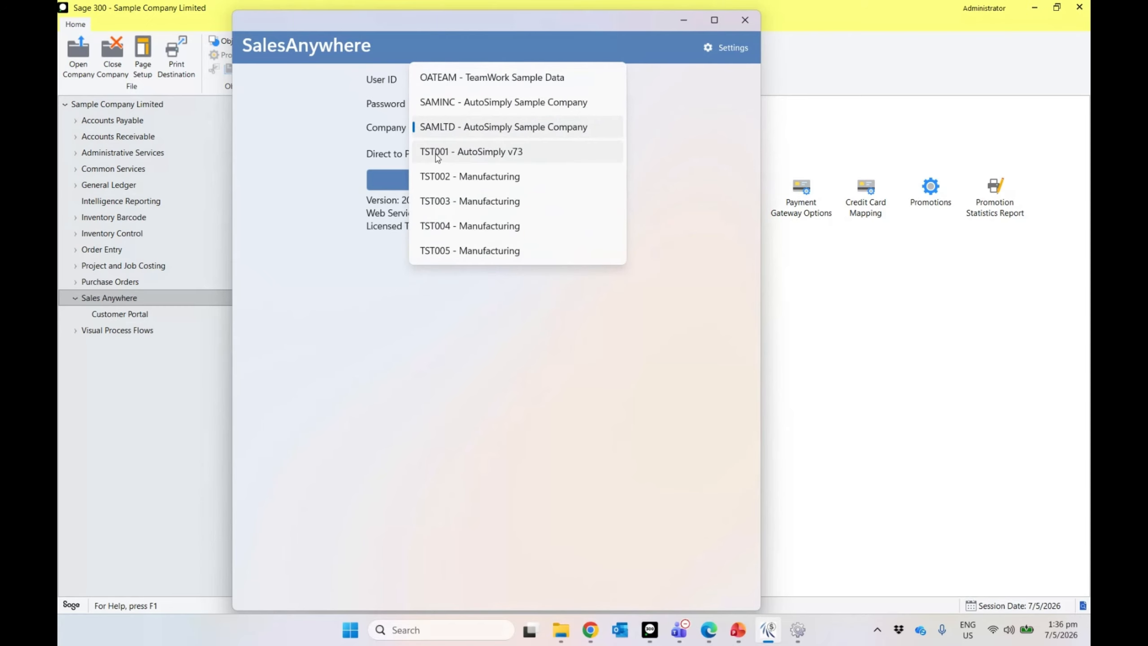
pyautogui.click(437, 153)
pyautogui.click(487, 183)
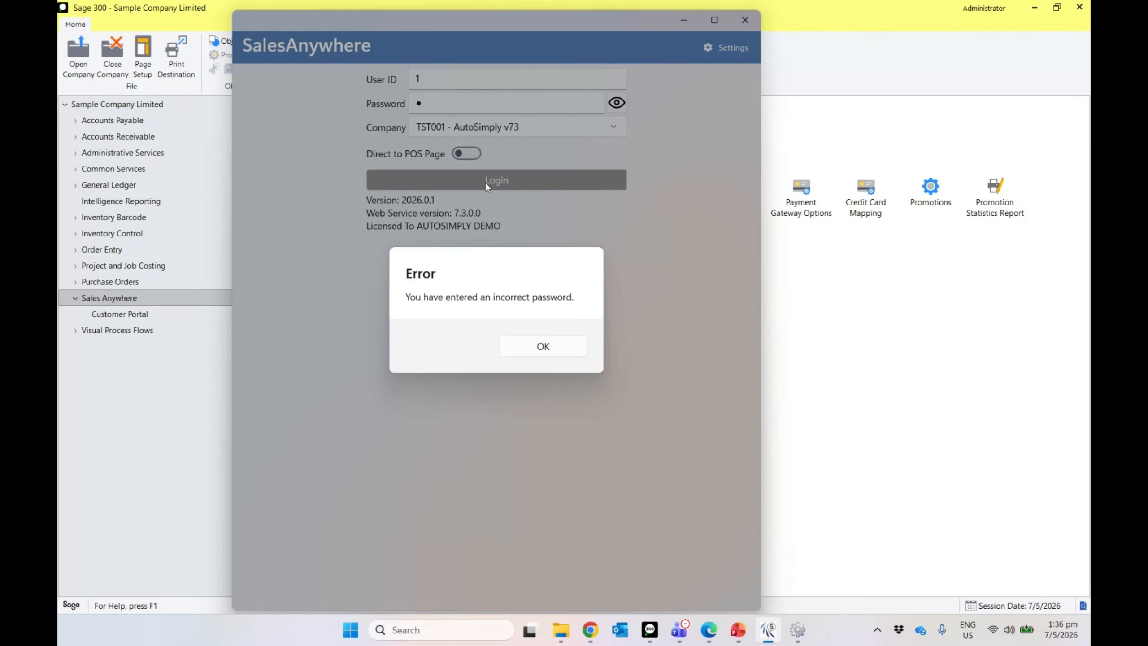
pyautogui.click(519, 349)
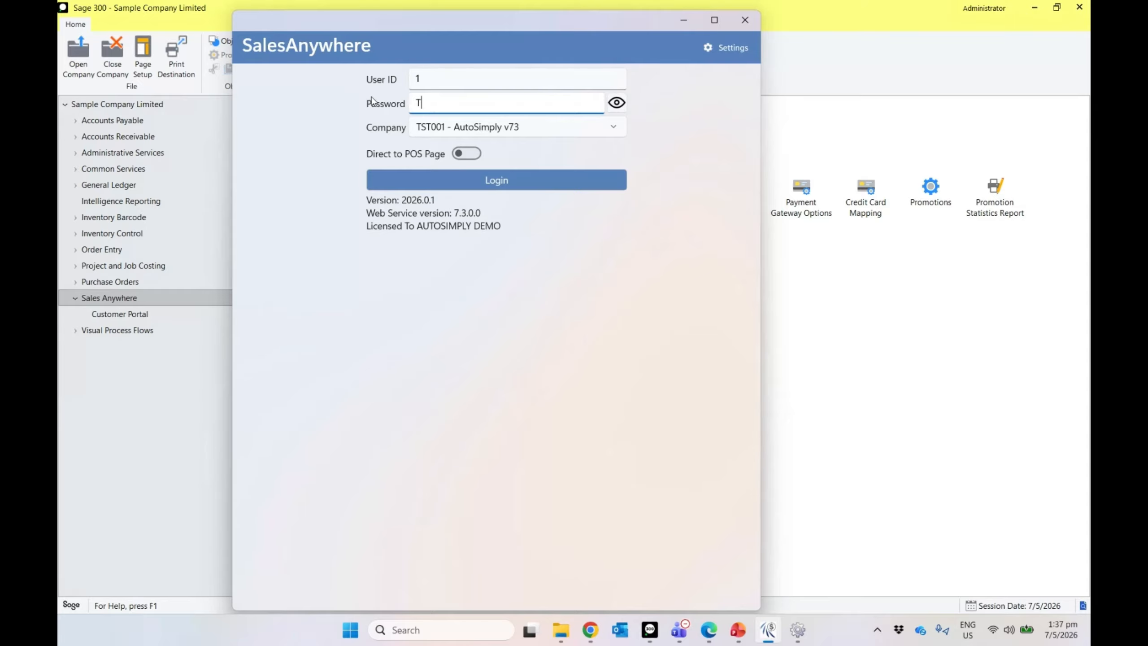
pyautogui.write('e')
pyautogui.write('••••••')
pyautogui.click(428, 180)
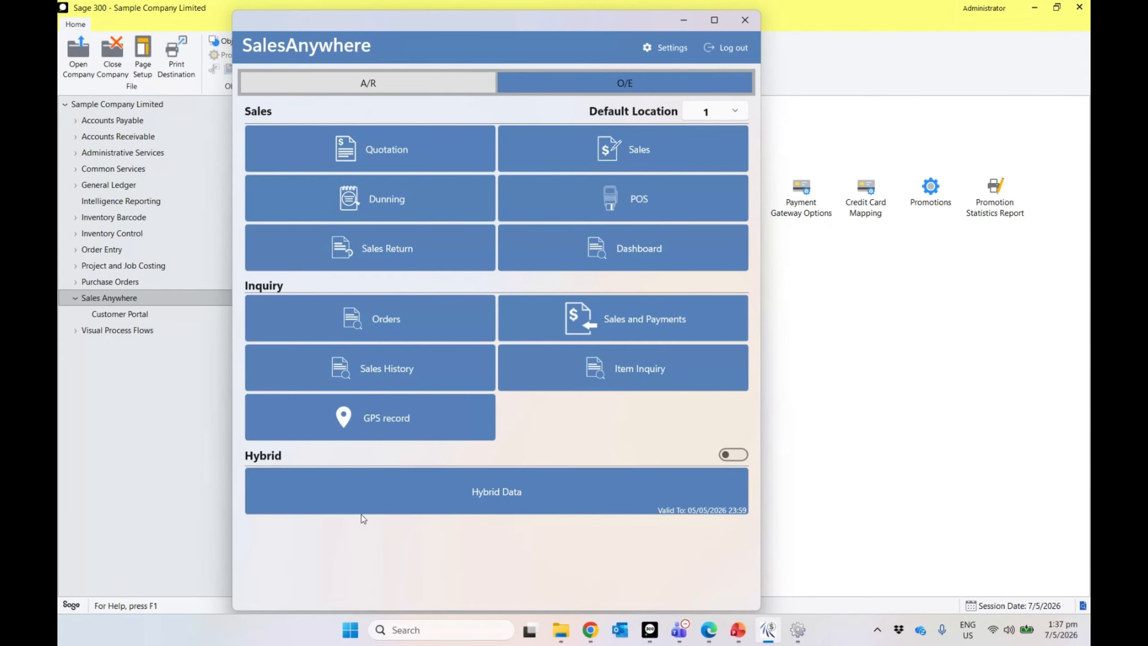
# Step: Toggle Enable Hybrid in Settings, then open the Hybrid Data page from the main menu
pyautogui.click(657, 52)
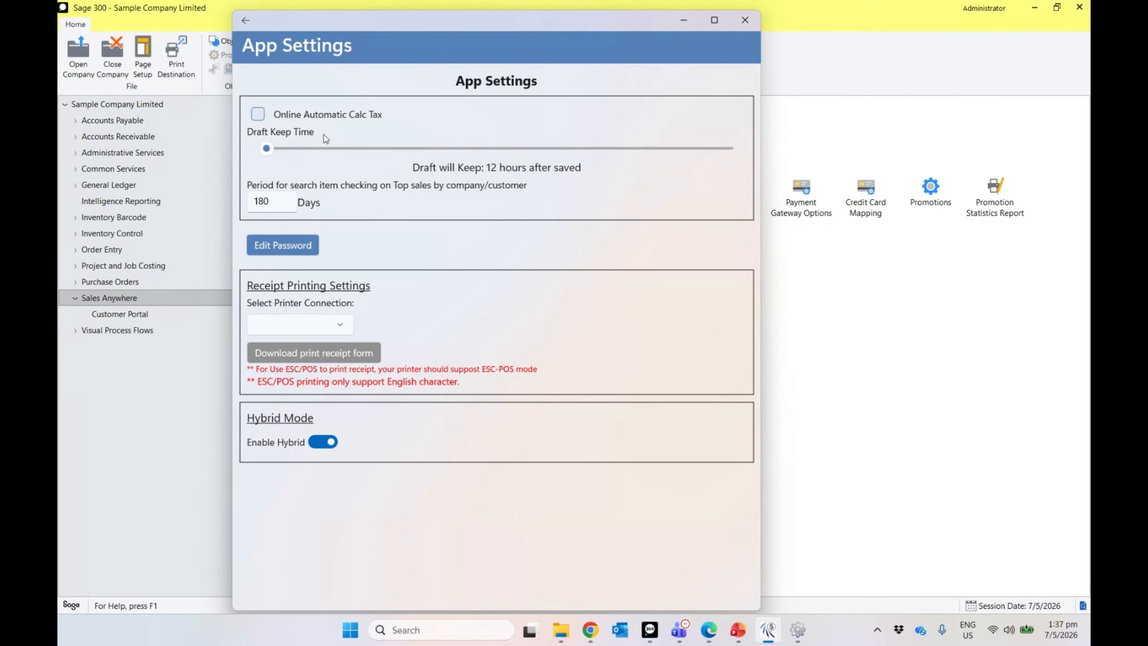
pyautogui.click(322, 441)
pyautogui.click(327, 445)
pyautogui.click(326, 444)
pyautogui.click(248, 23)
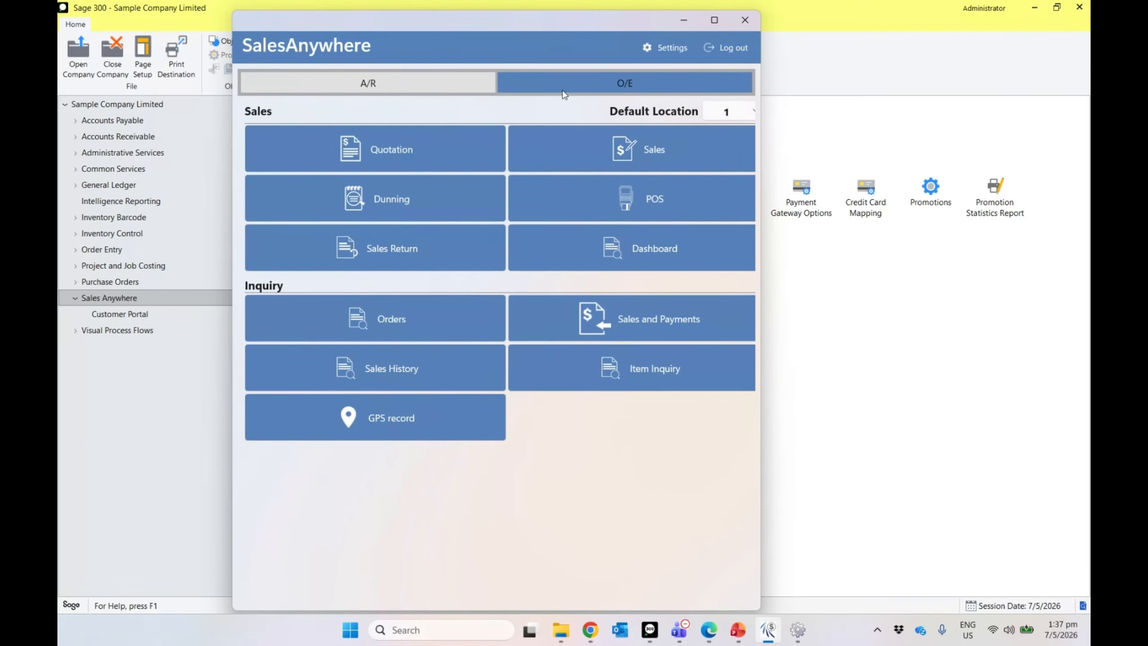
pyautogui.click(653, 52)
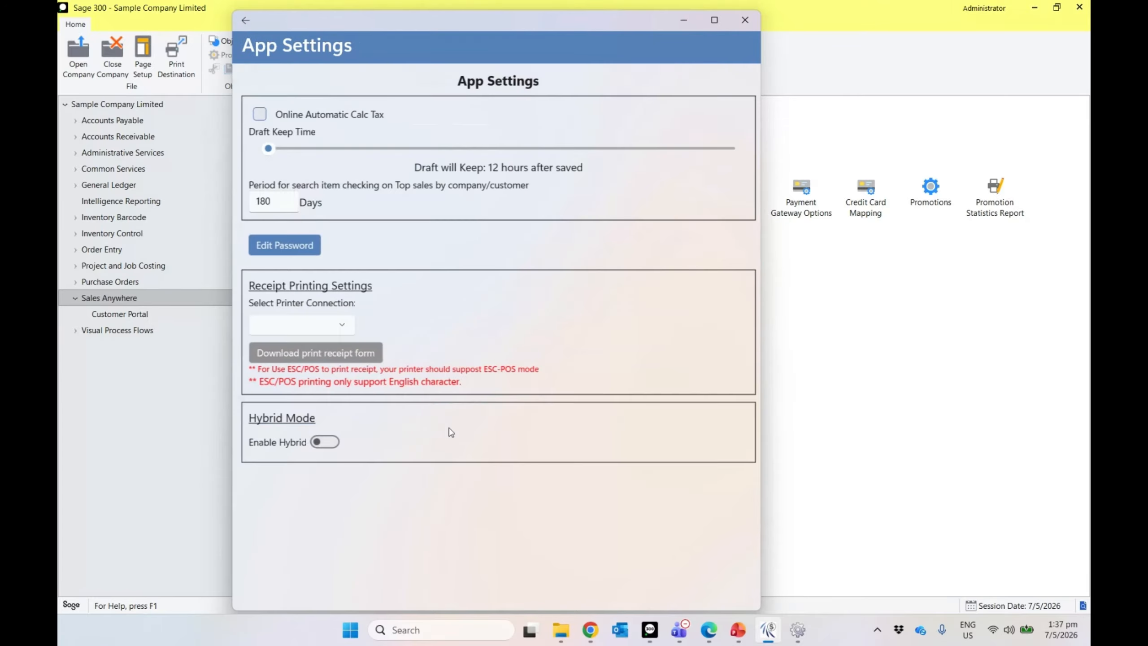
pyautogui.click(243, 24)
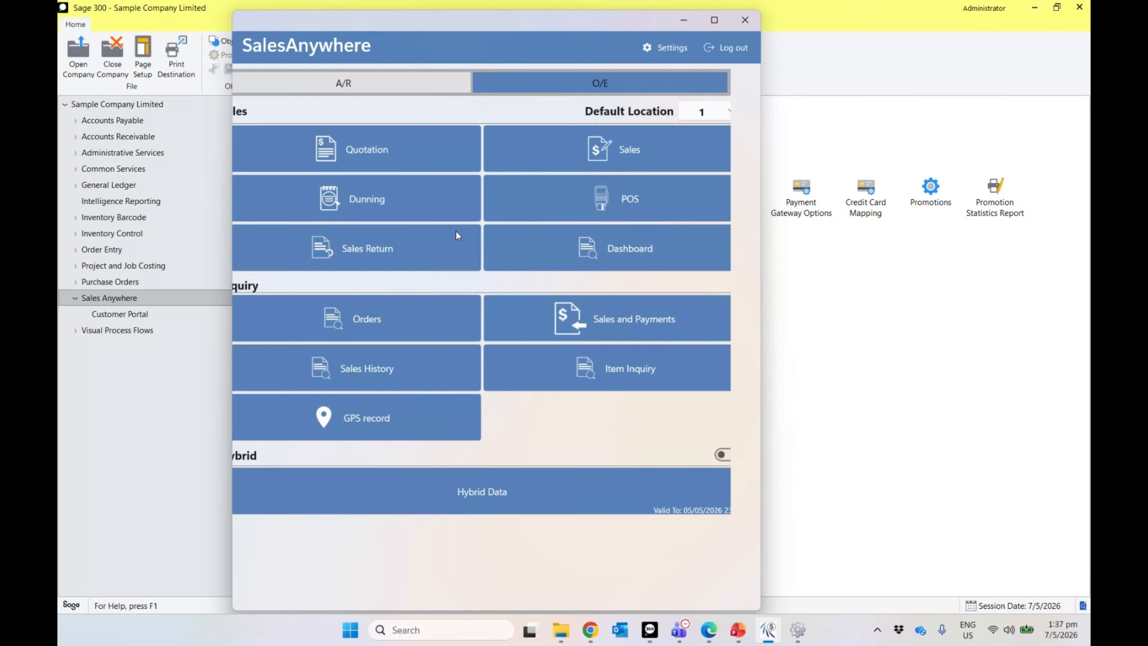
pyautogui.click(548, 513)
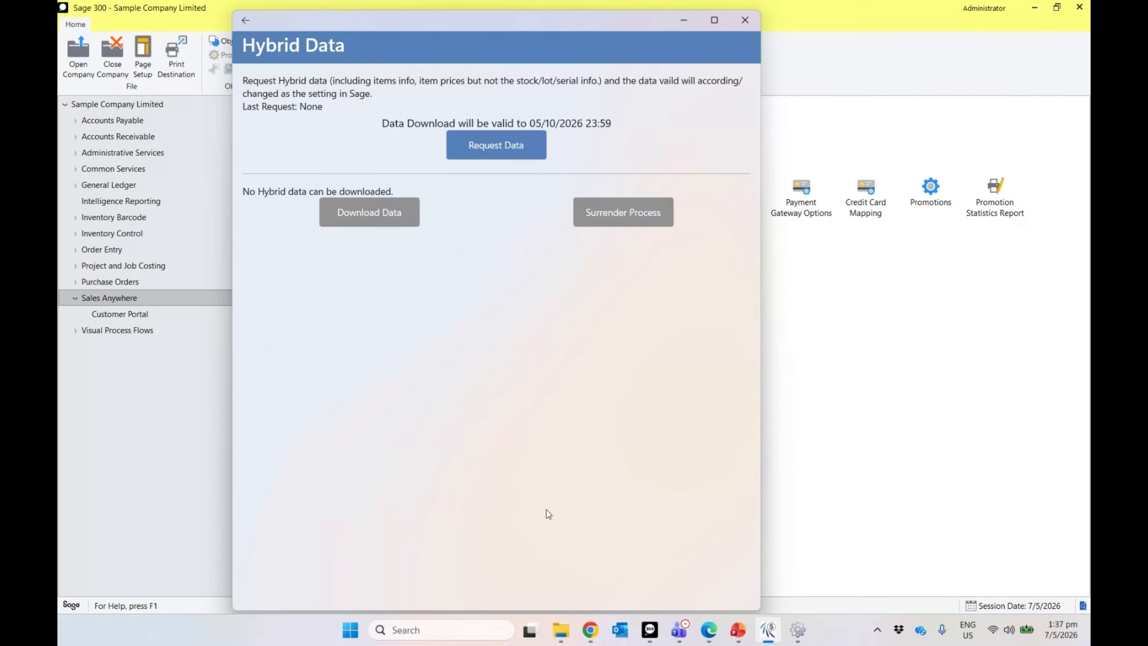
# Step: Request hybrid data, check preparation through 18%, 85% and 100%, then download it
pyautogui.click(502, 147)
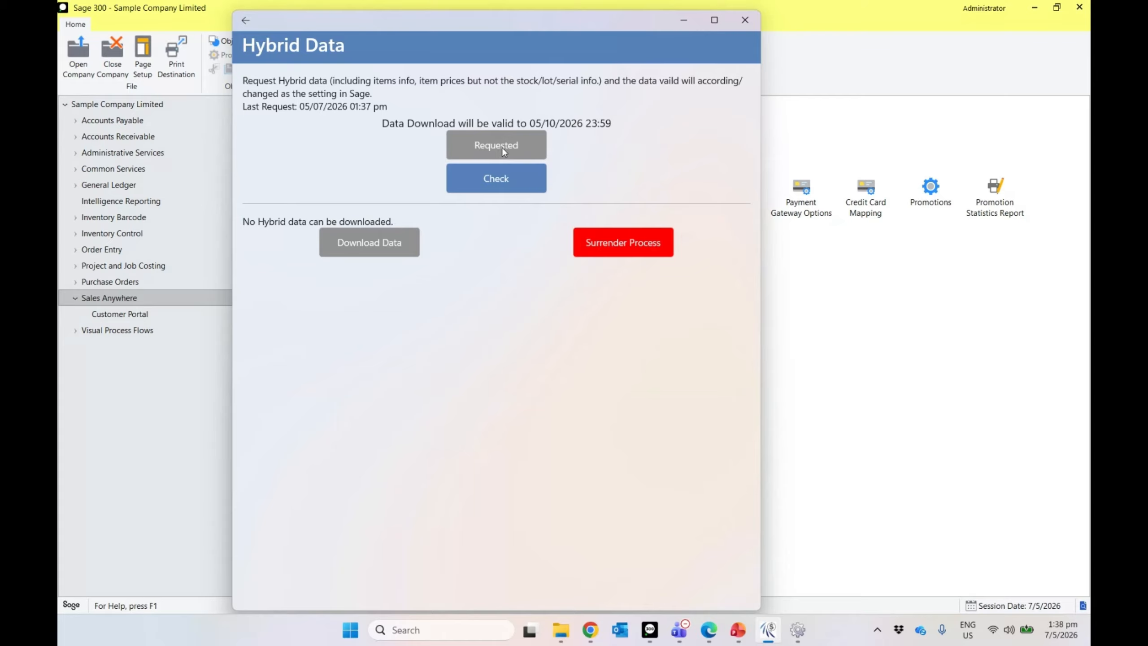
pyautogui.click(514, 187)
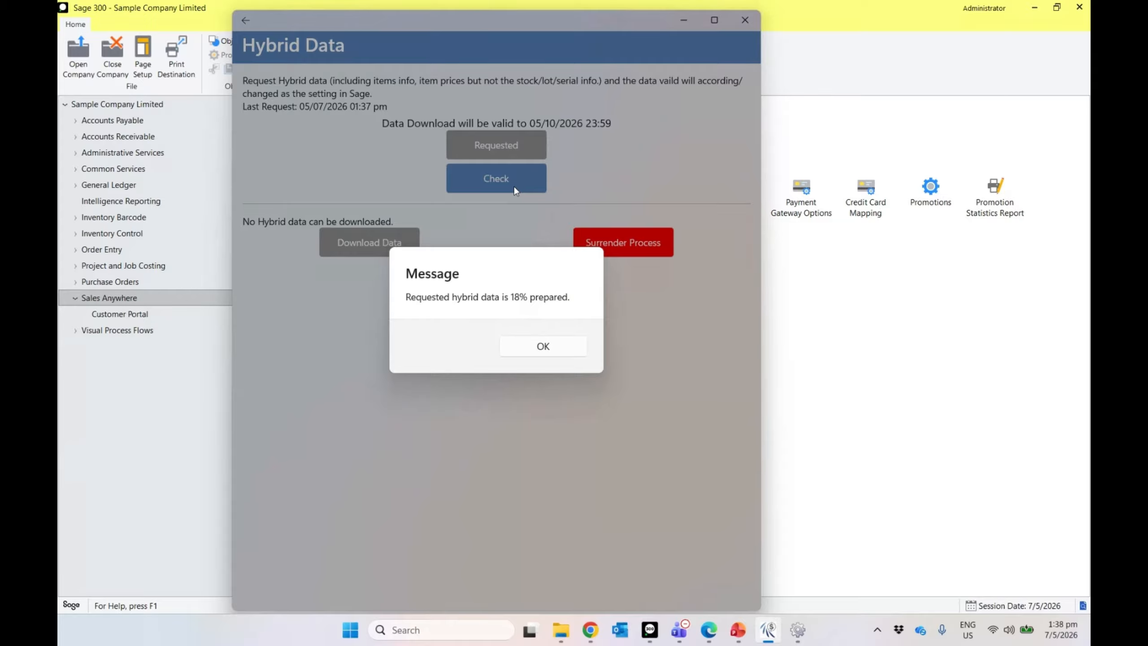
pyautogui.click(552, 349)
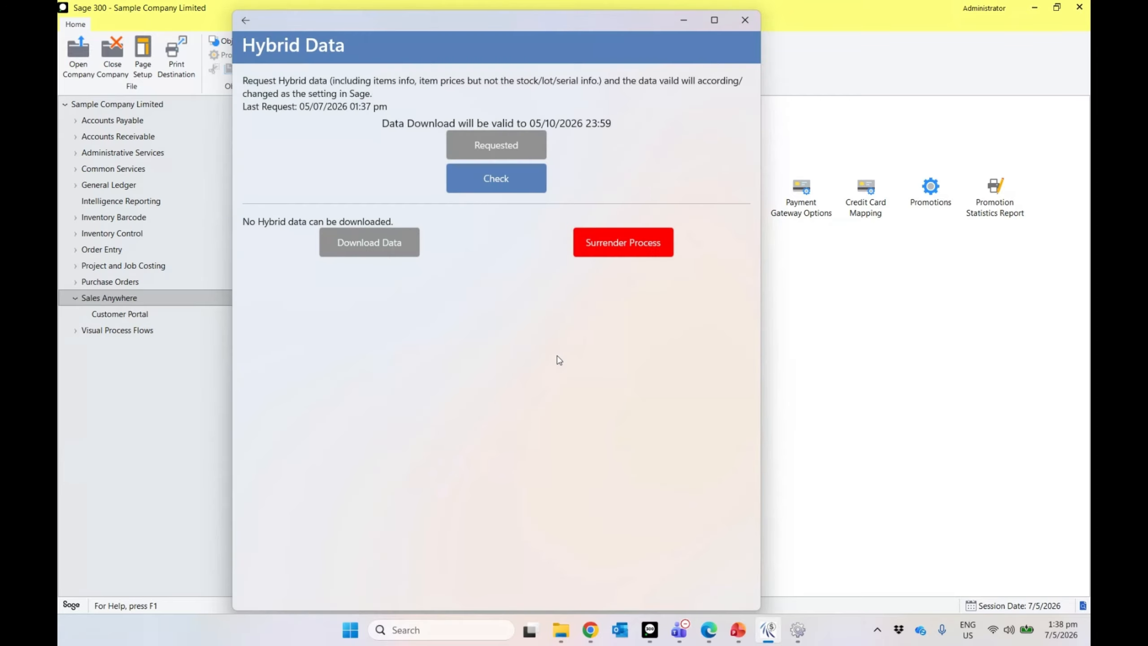
pyautogui.click(492, 185)
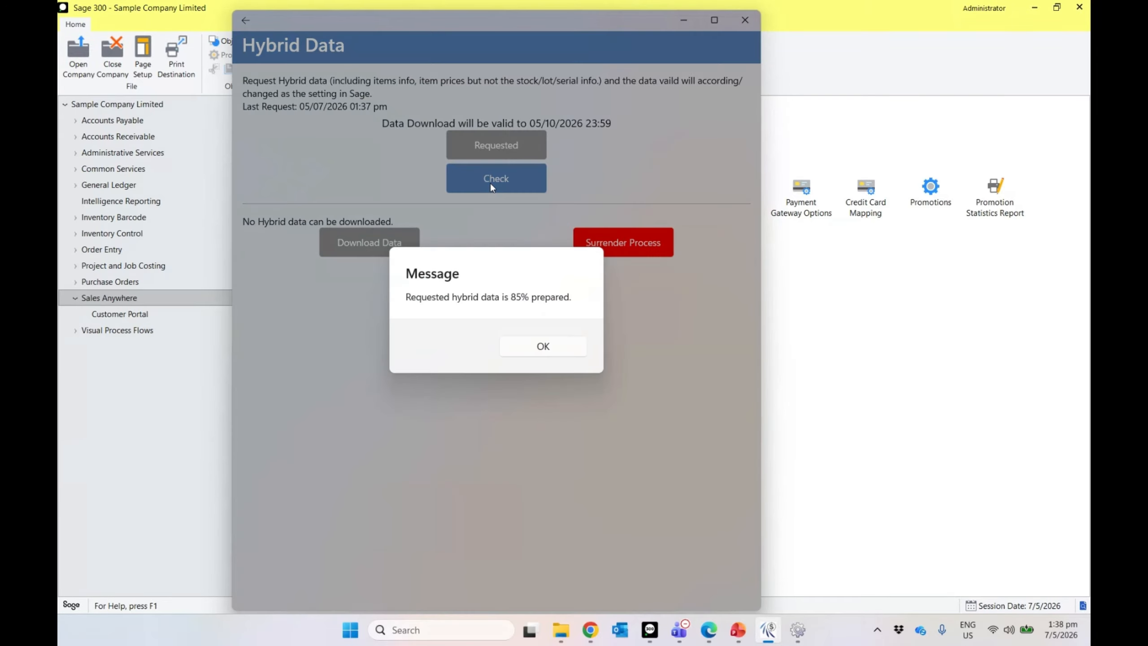
pyautogui.click(516, 353)
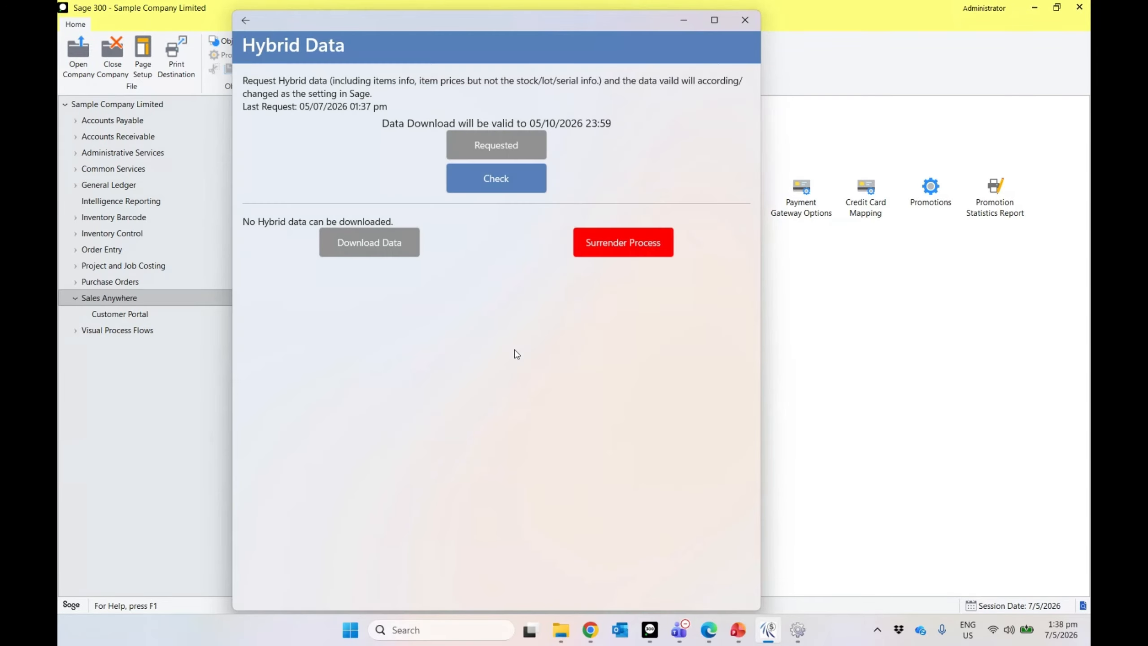
pyautogui.click(462, 190)
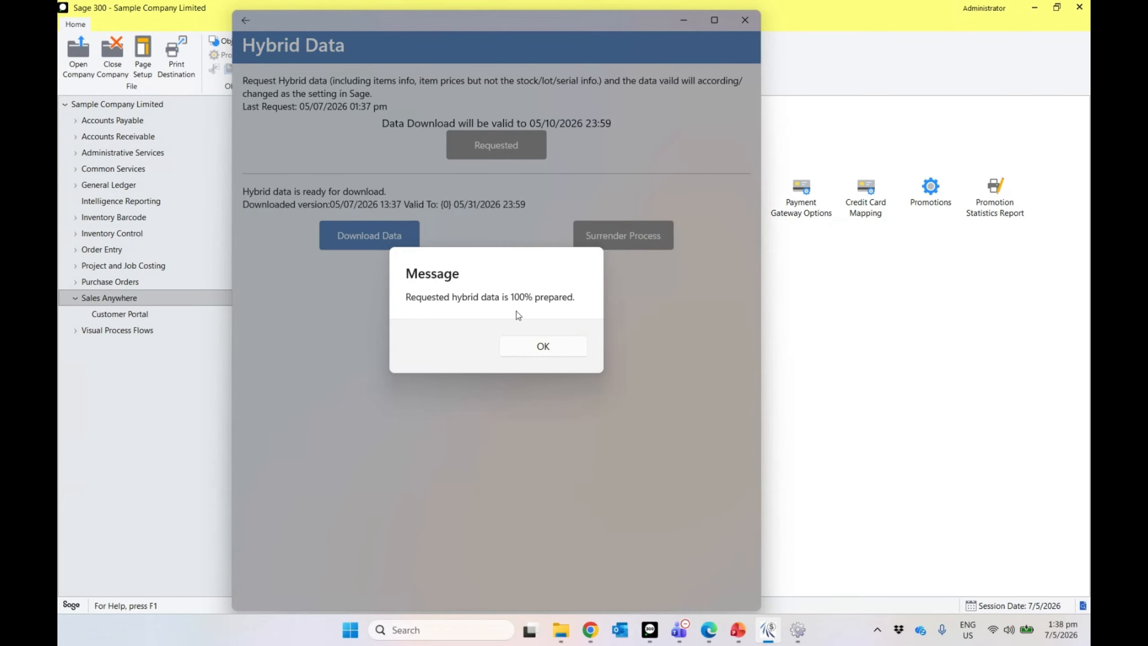
pyautogui.click(540, 345)
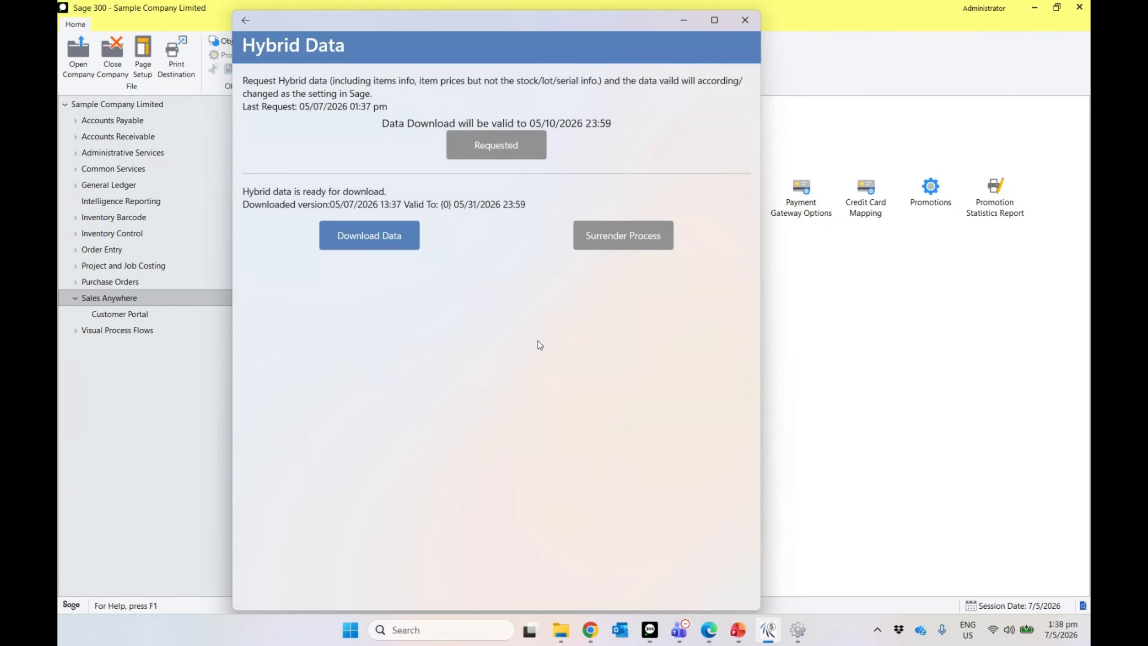
pyautogui.click(387, 234)
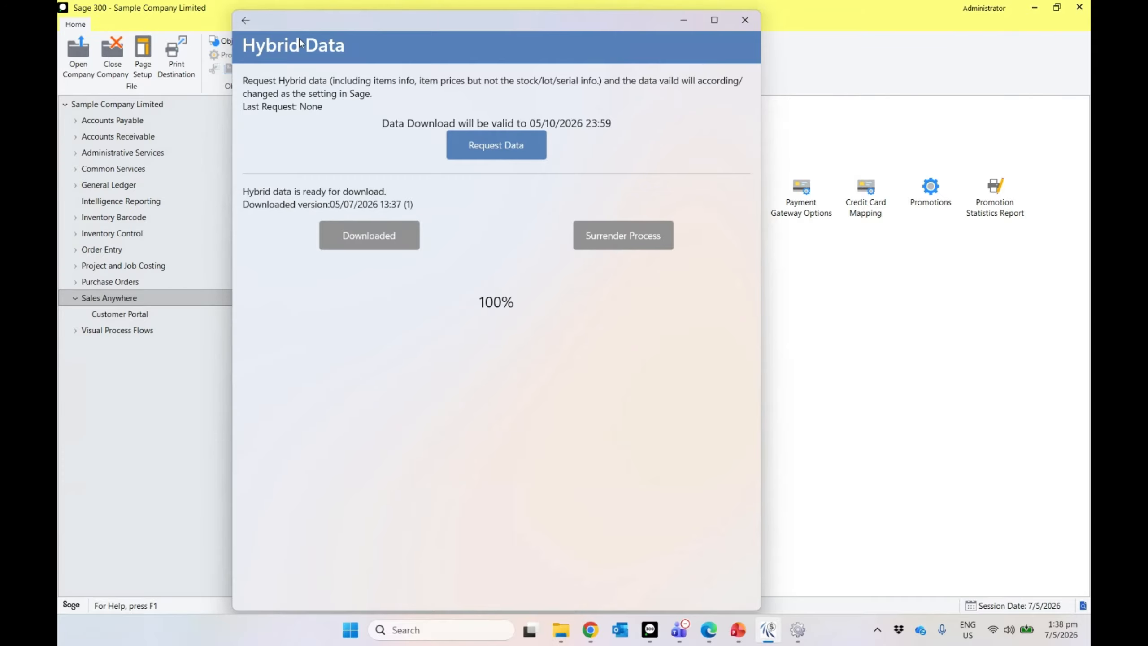
# Step: Turn on Hybrid mode from the main menu and widen the SalesAnywhere window
pyautogui.click(251, 25)
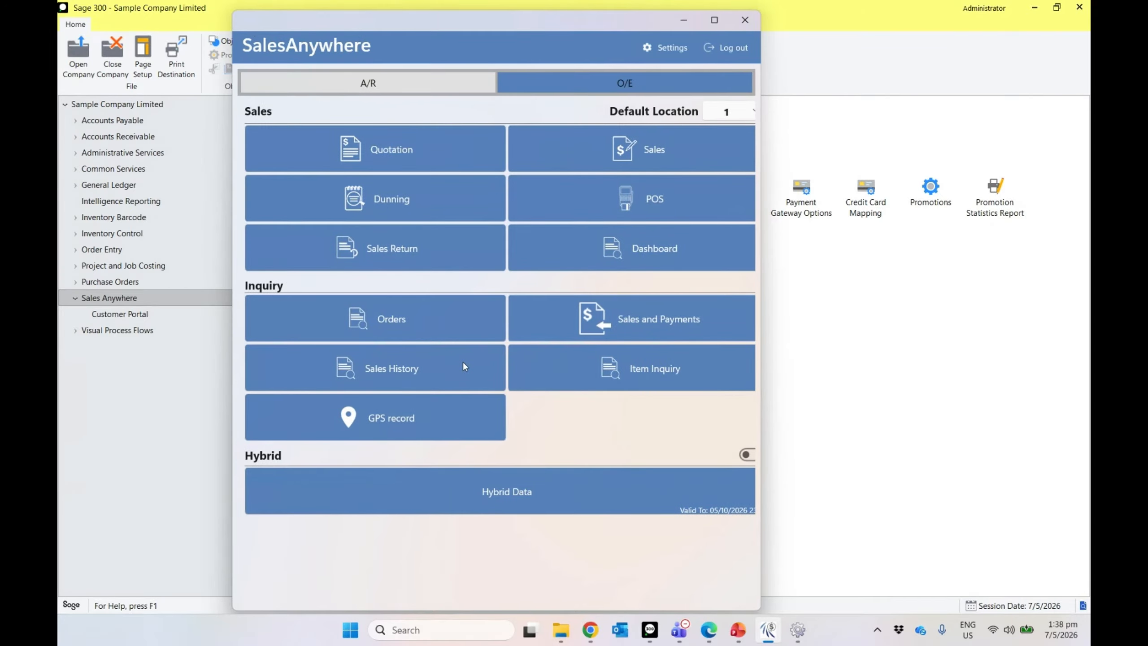
pyautogui.click(747, 456)
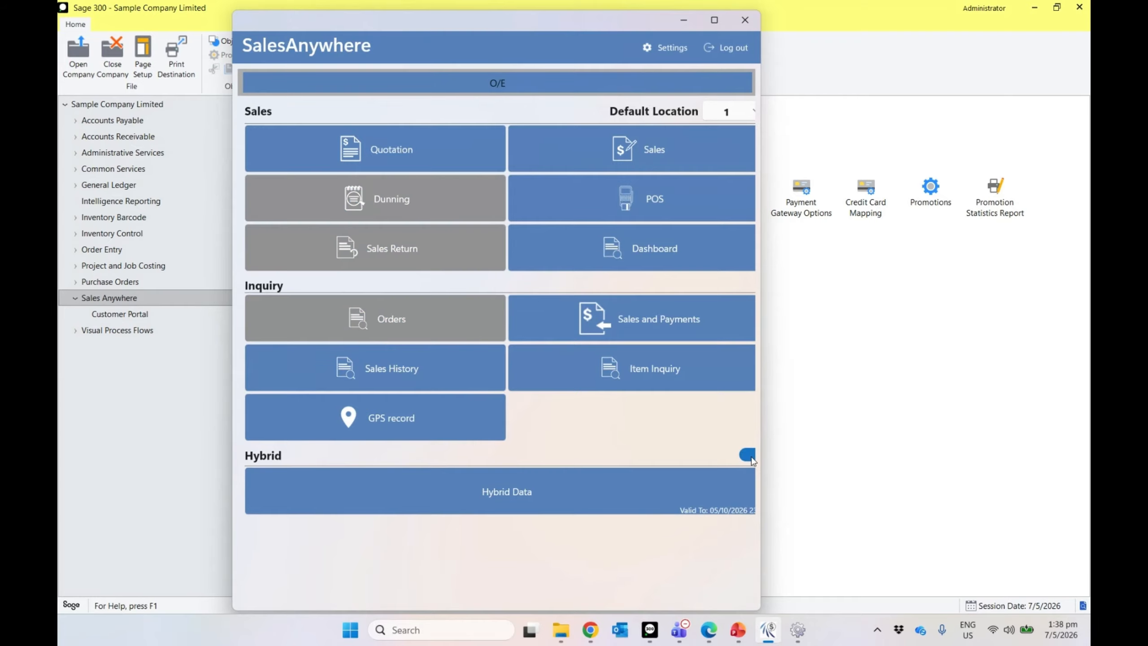
pyautogui.moveTo(761, 432); pyautogui.dragTo(843, 444)
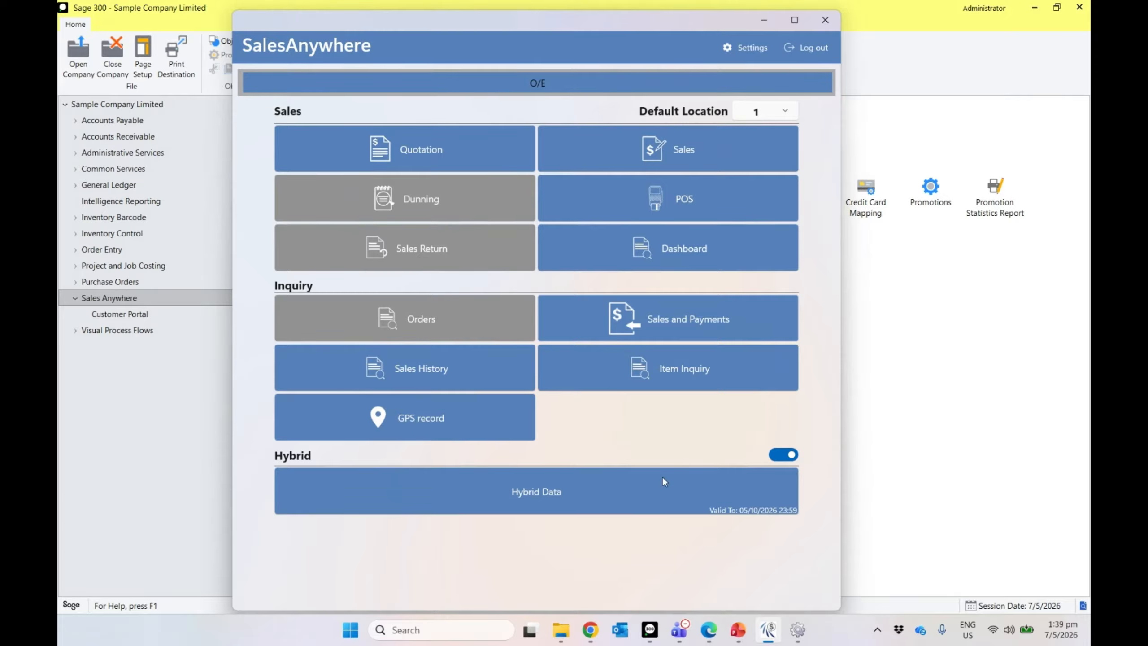
# Step: Start a sales order for Coastal Electric Company with a 13W Mini Bulb, Desk Light Bundle and 50W/12V Bulb
pyautogui.click(685, 154)
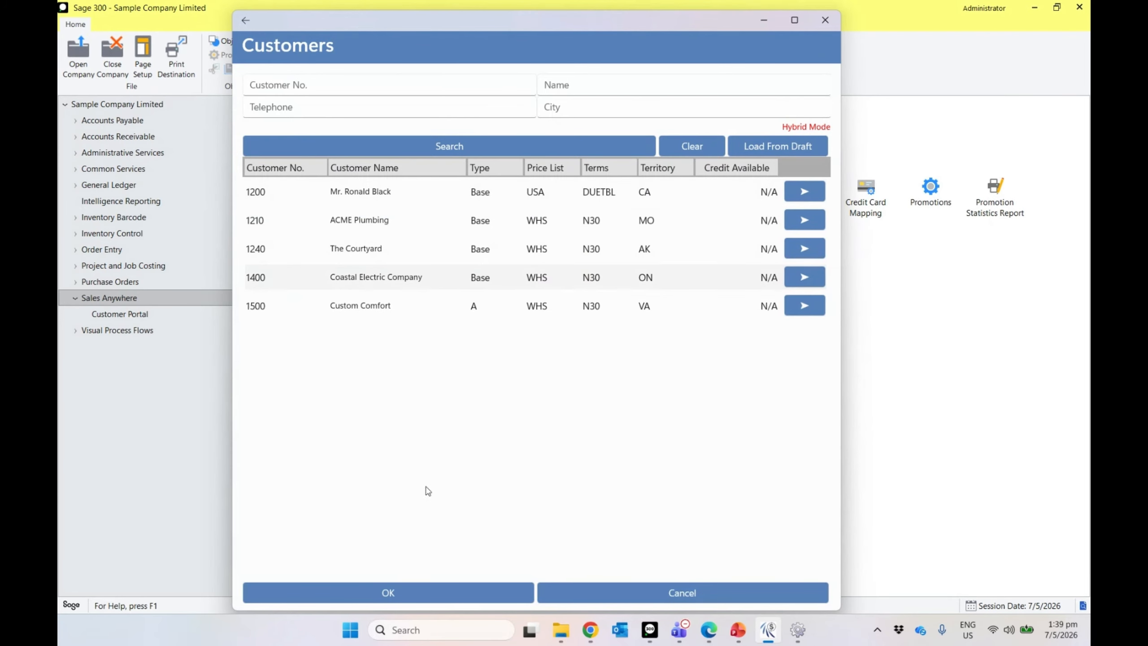
pyautogui.click(434, 585)
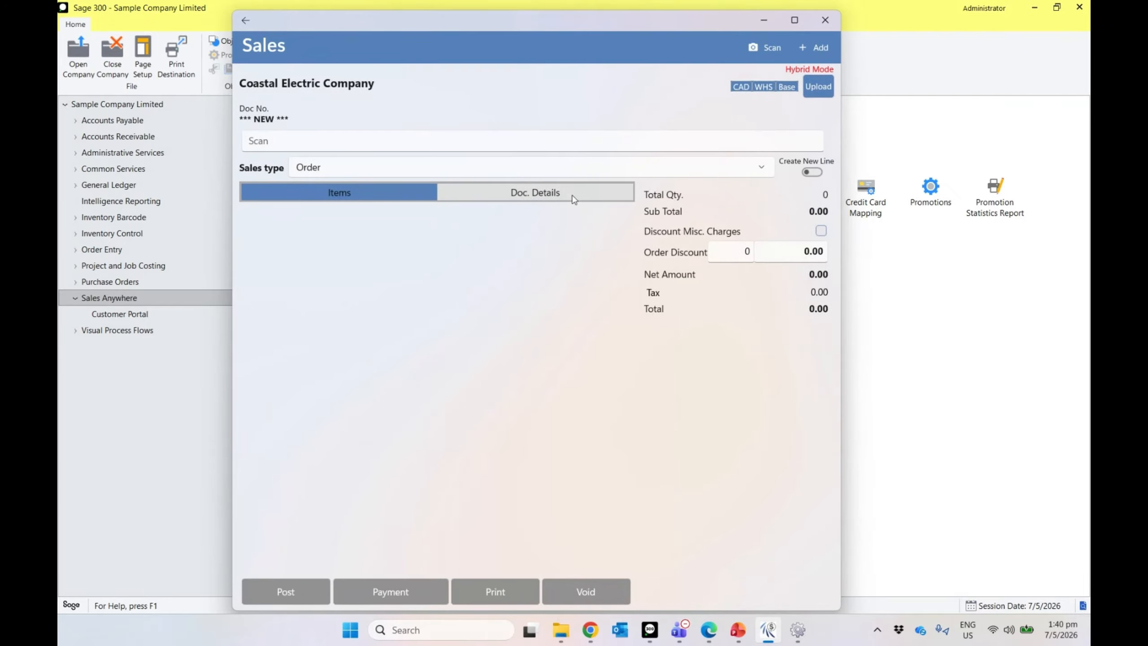
pyautogui.click(811, 48)
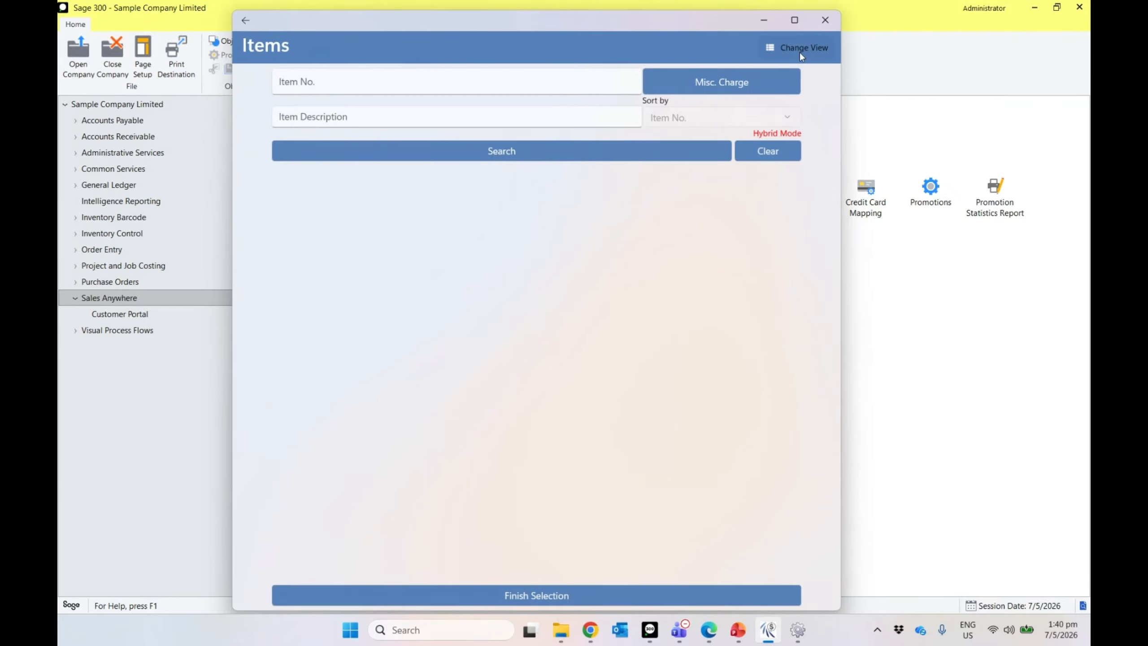
pyautogui.click(555, 156)
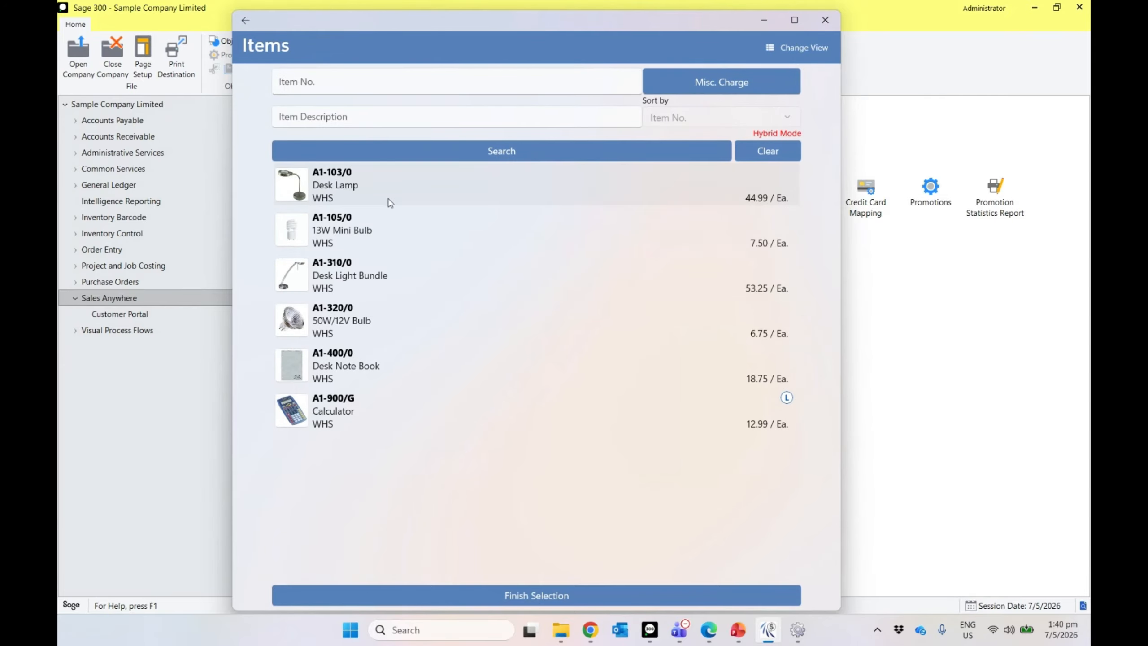
pyautogui.click(366, 229)
pyautogui.click(360, 274)
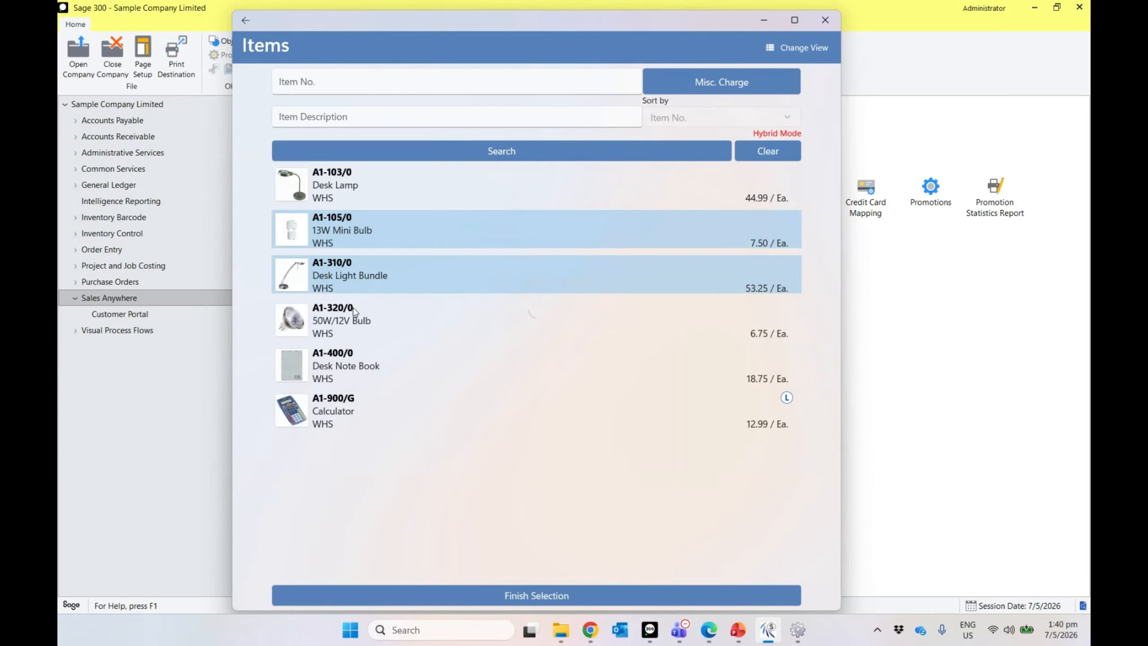
pyautogui.click(353, 312)
pyautogui.click(472, 594)
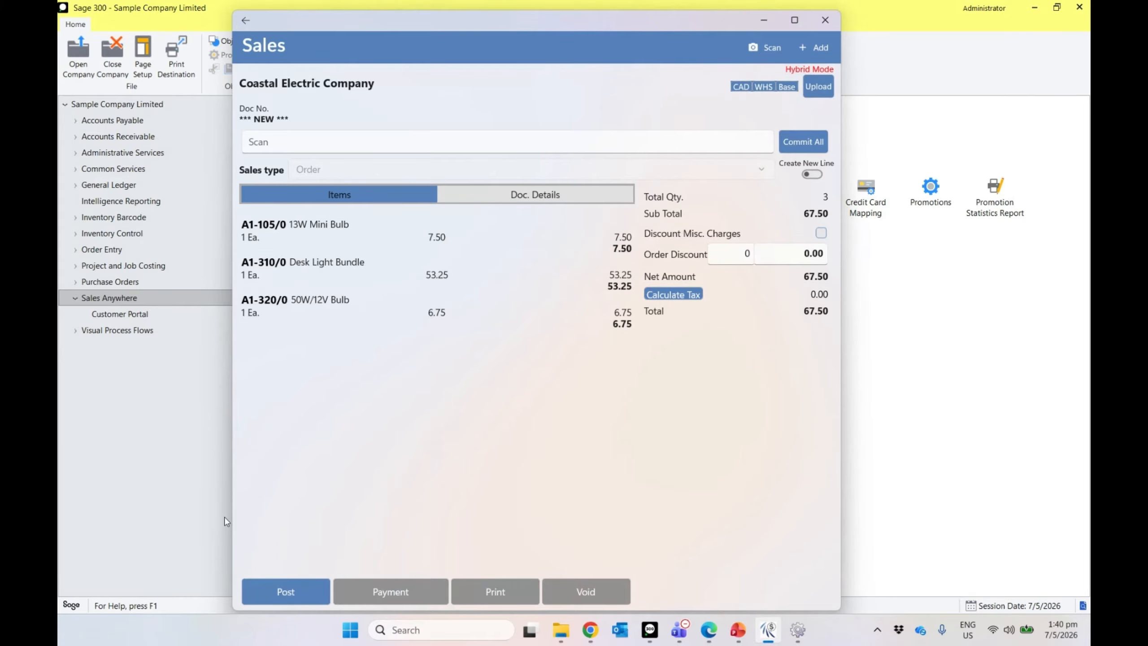
# Step: Post the 67.50 sales order and return to the main menu
pyautogui.click(264, 589)
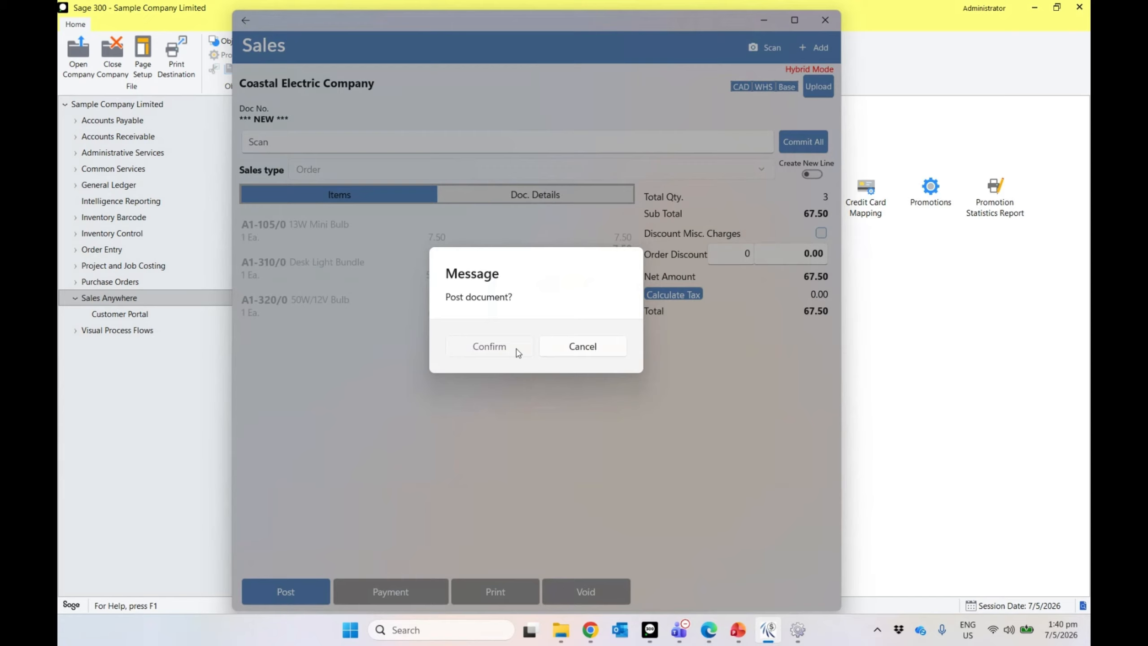
pyautogui.click(518, 352)
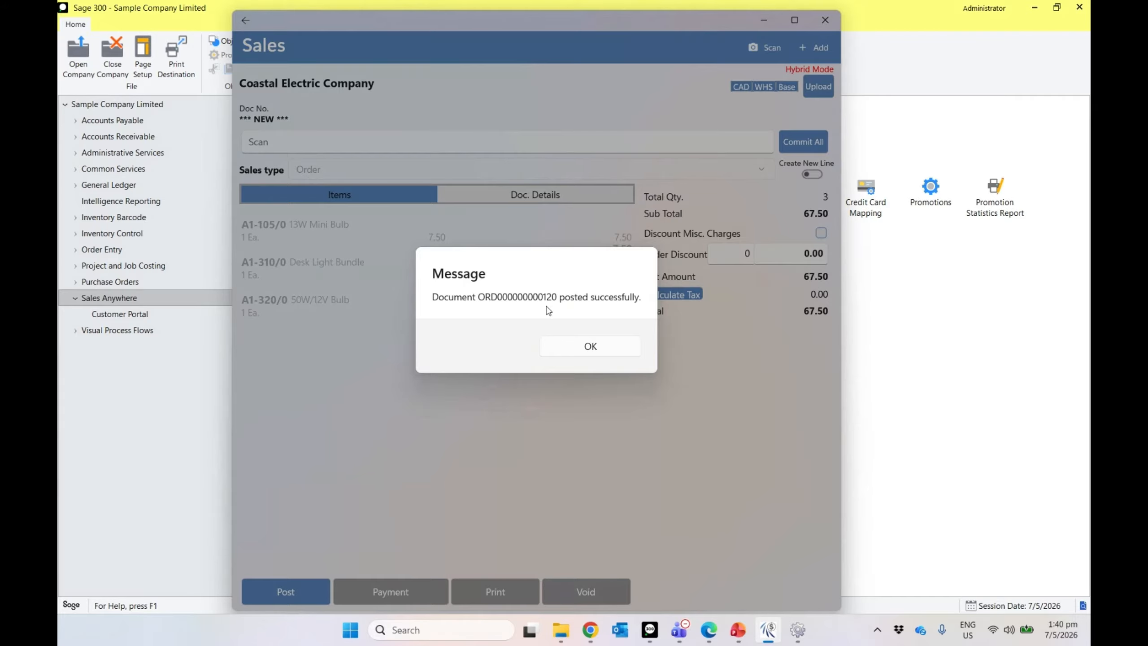
pyautogui.click(557, 353)
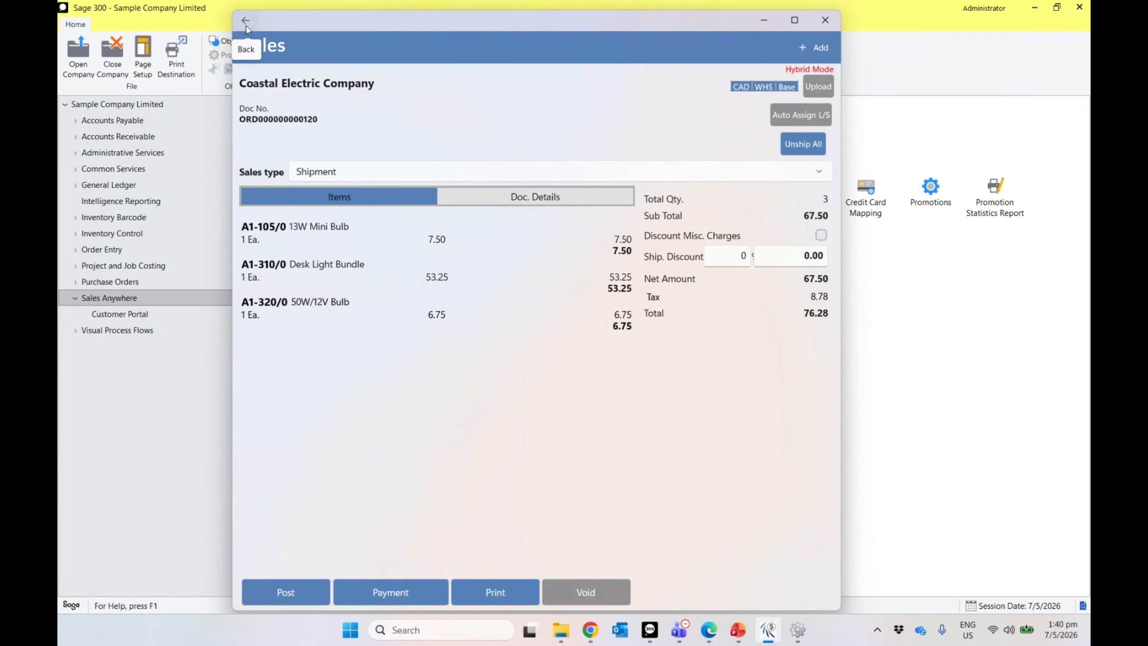
pyautogui.click(246, 21)
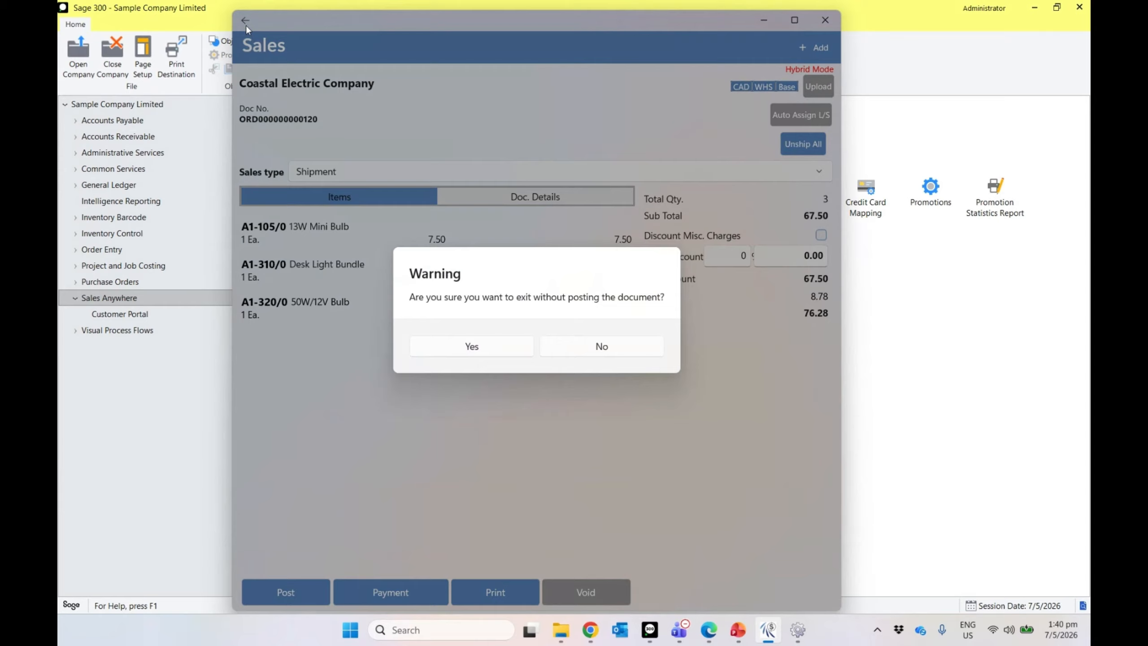
pyautogui.click(431, 354)
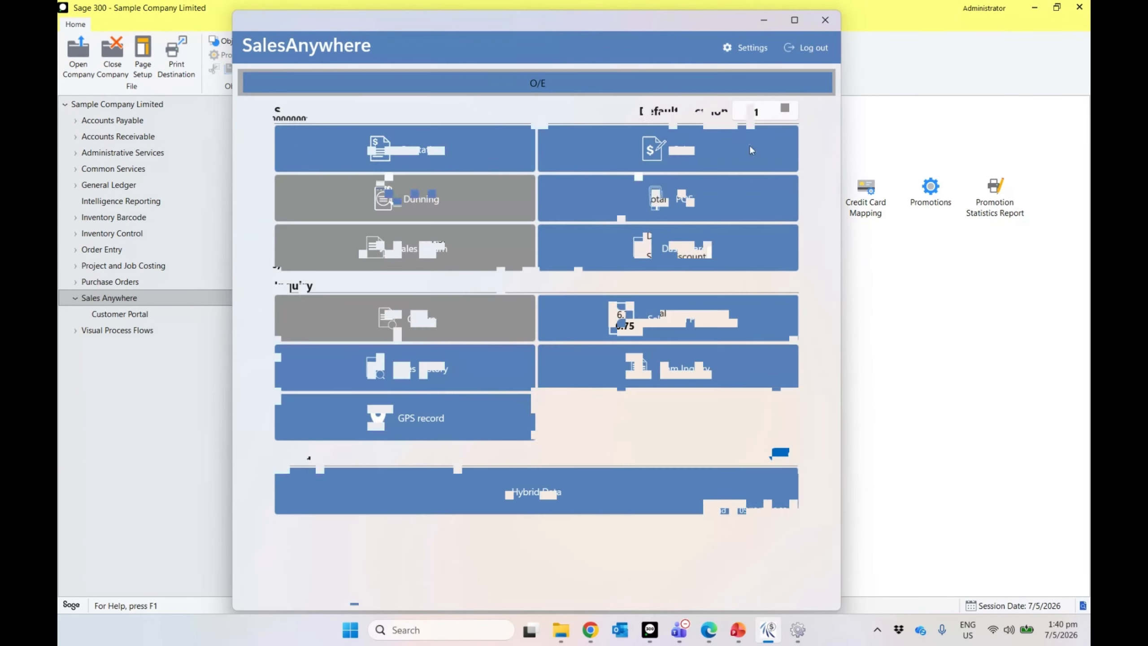
# Step: Maximize SalesAnywhere and start a POS order for Coastal Electric Company
pyautogui.click(793, 21)
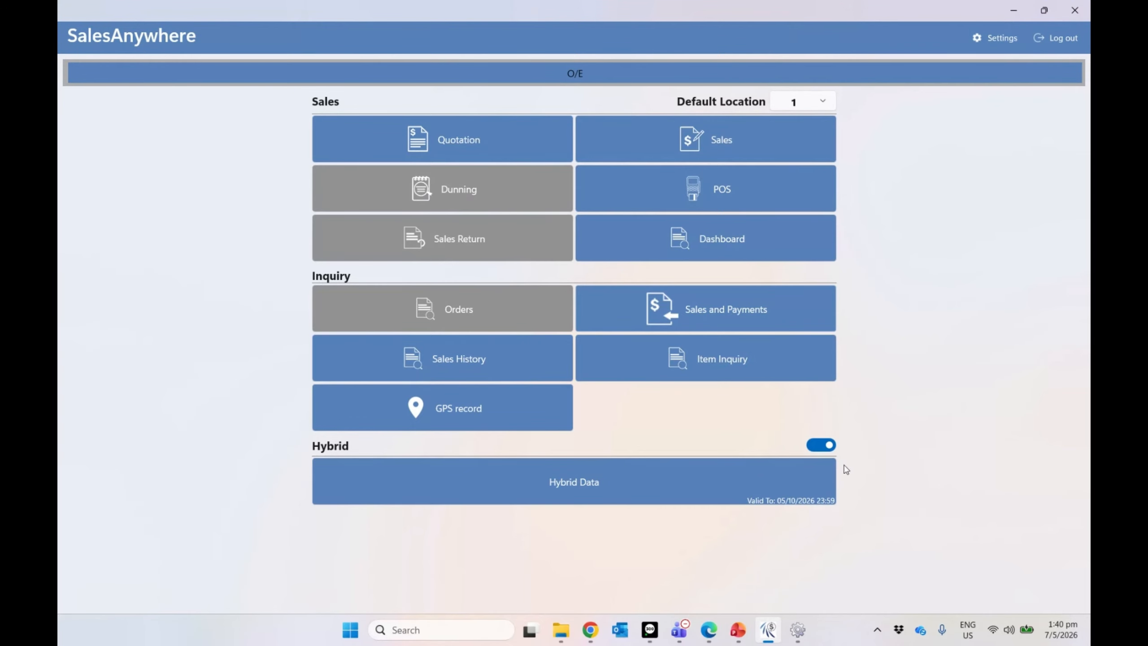
pyautogui.click(724, 200)
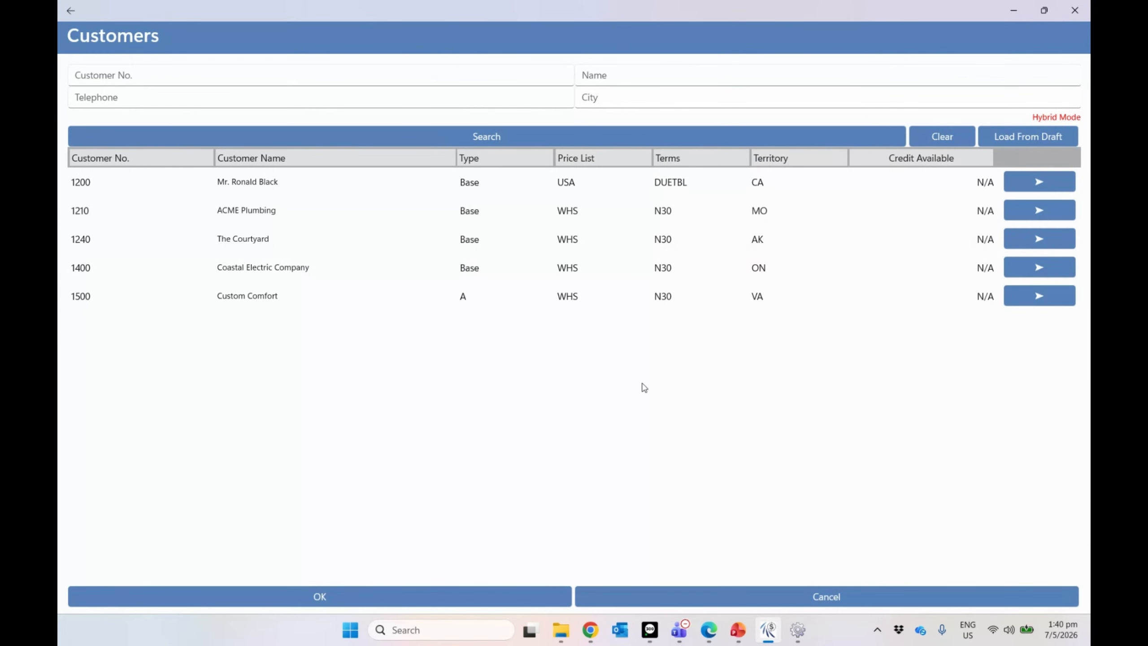
pyautogui.click(229, 263)
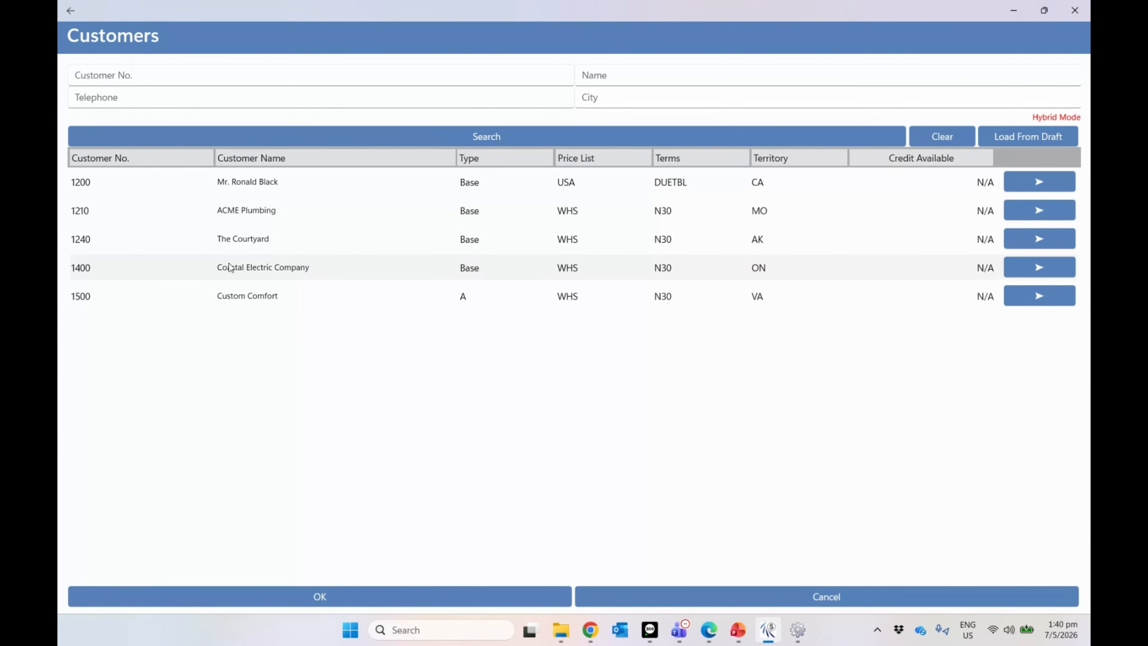
pyautogui.click(452, 593)
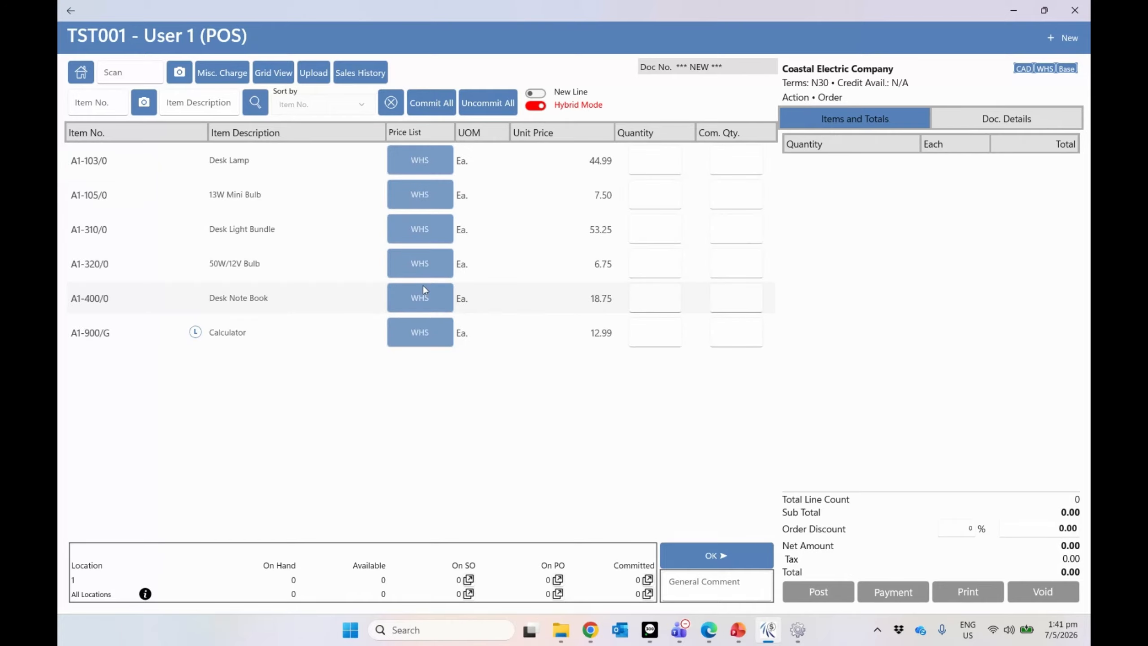
# Step: Add quantities 1, 2 and 3 of the 13W Mini Bulb, Desk Light Bundle and 50W/12V Bulb
pyautogui.click(657, 195)
pyautogui.write('1')
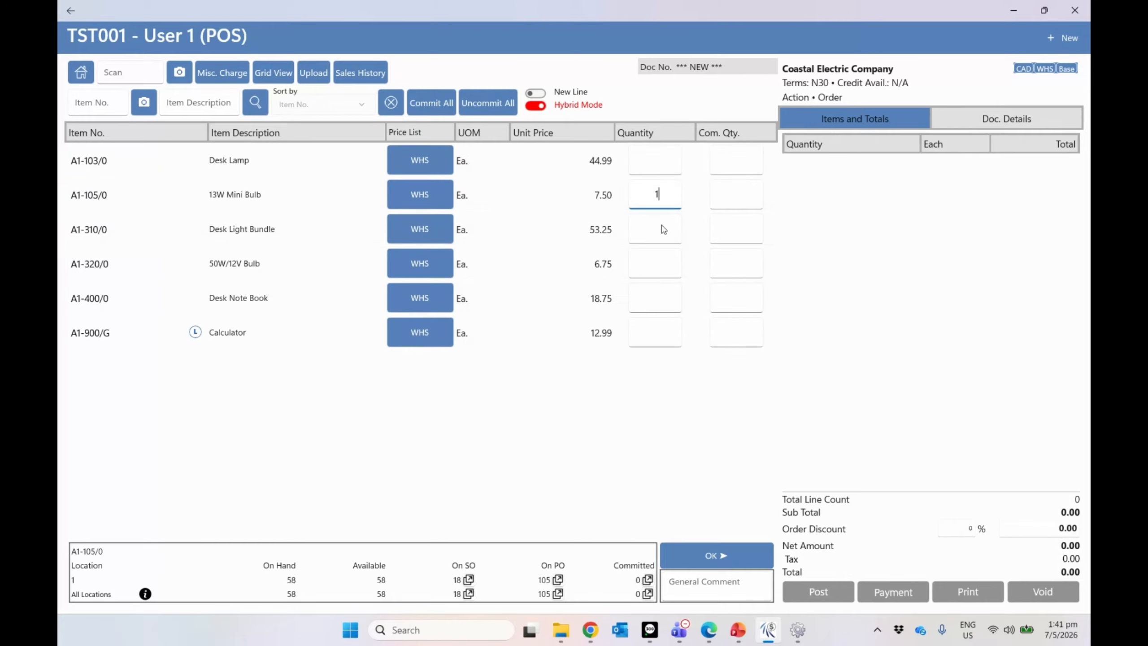
pyautogui.click(661, 228)
pyautogui.write('2')
pyautogui.click(667, 269)
pyautogui.write('3')
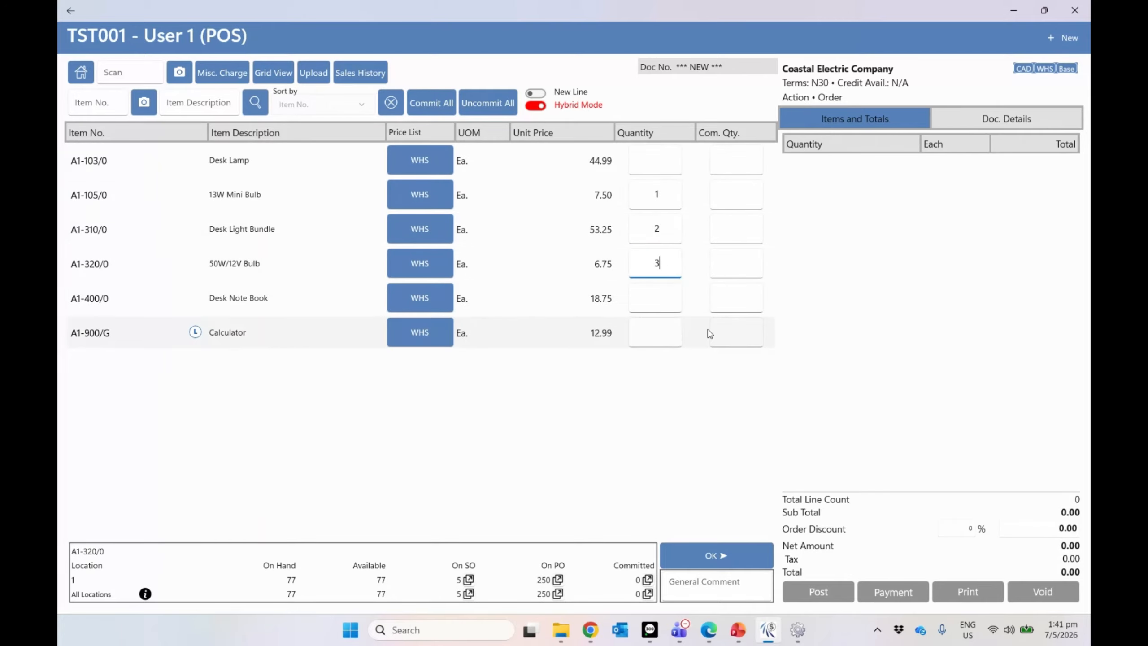
pyautogui.click(519, 204)
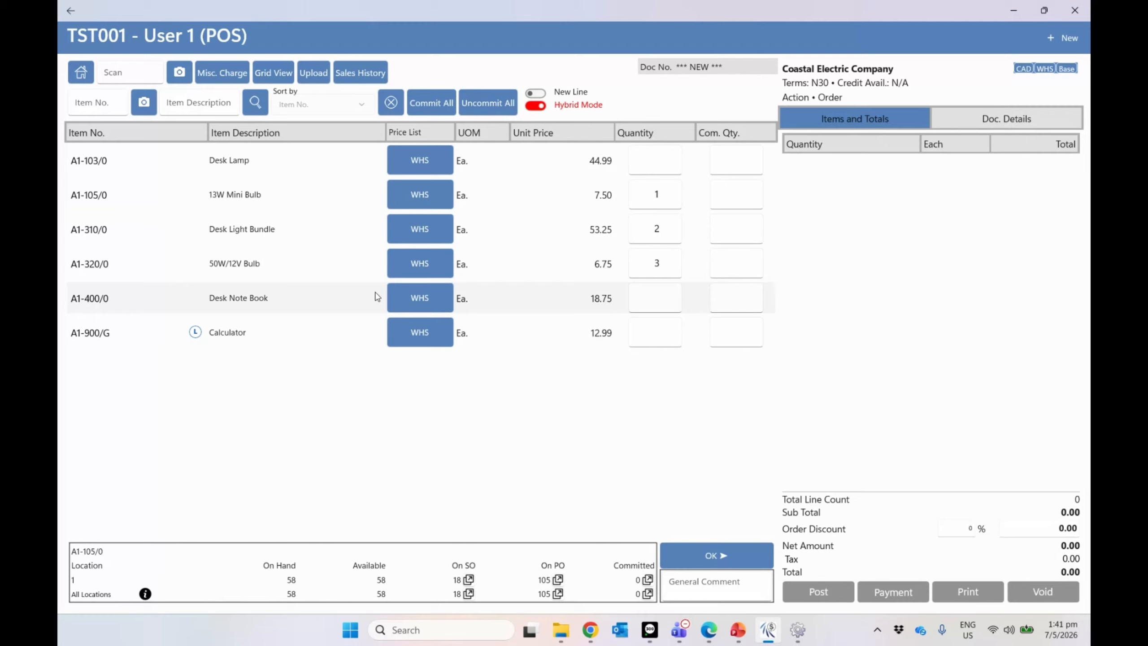
pyautogui.click(715, 556)
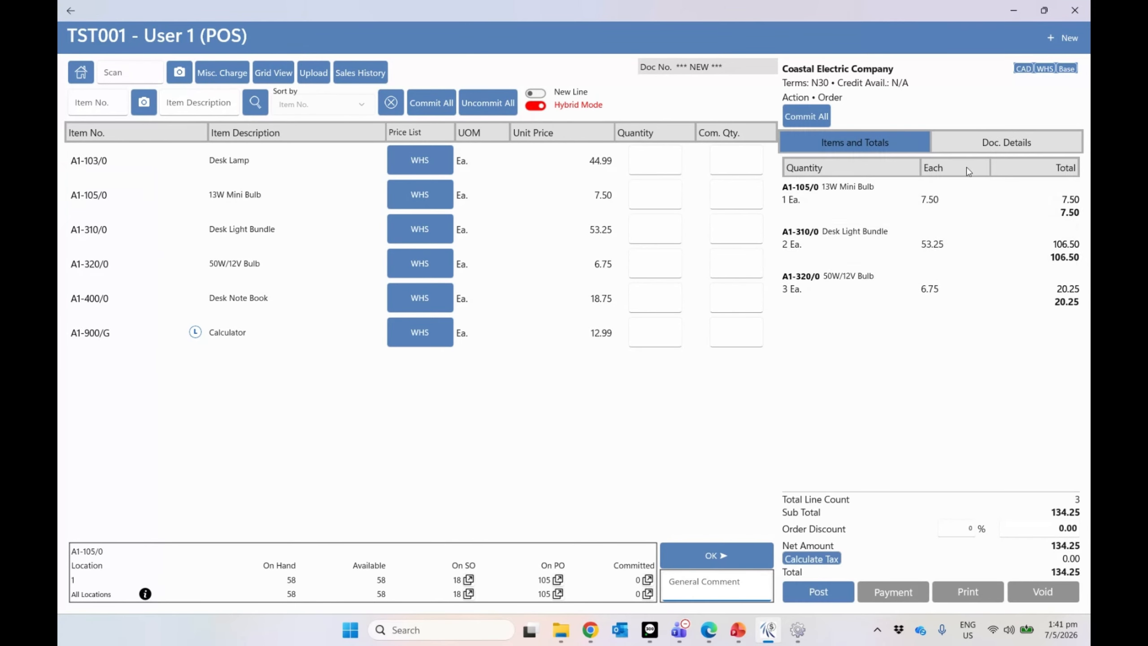
# Step: Post the 151.71 POS order, leave the balance unpaid, and return to the main menu
pyautogui.click(842, 599)
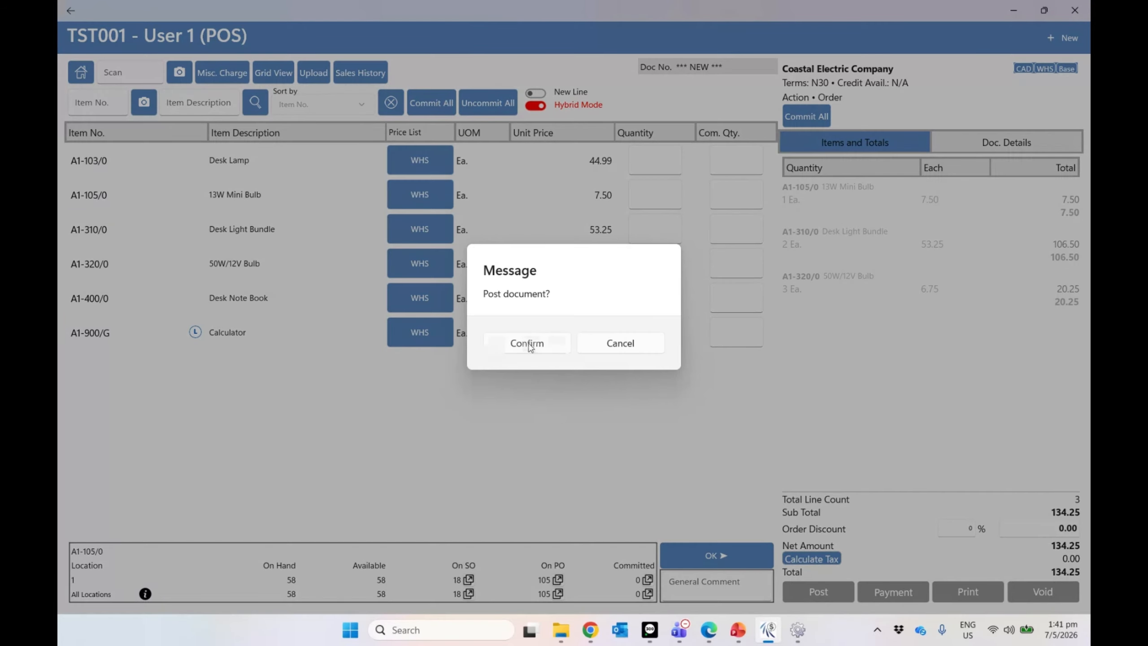
pyautogui.click(528, 344)
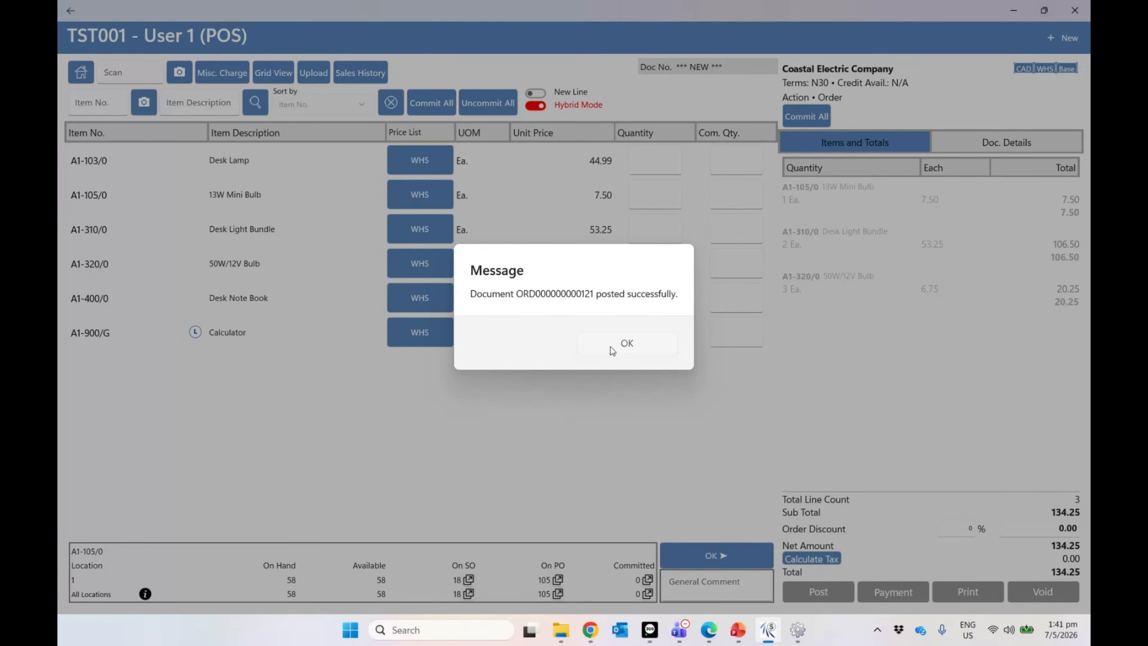
pyautogui.click(611, 348)
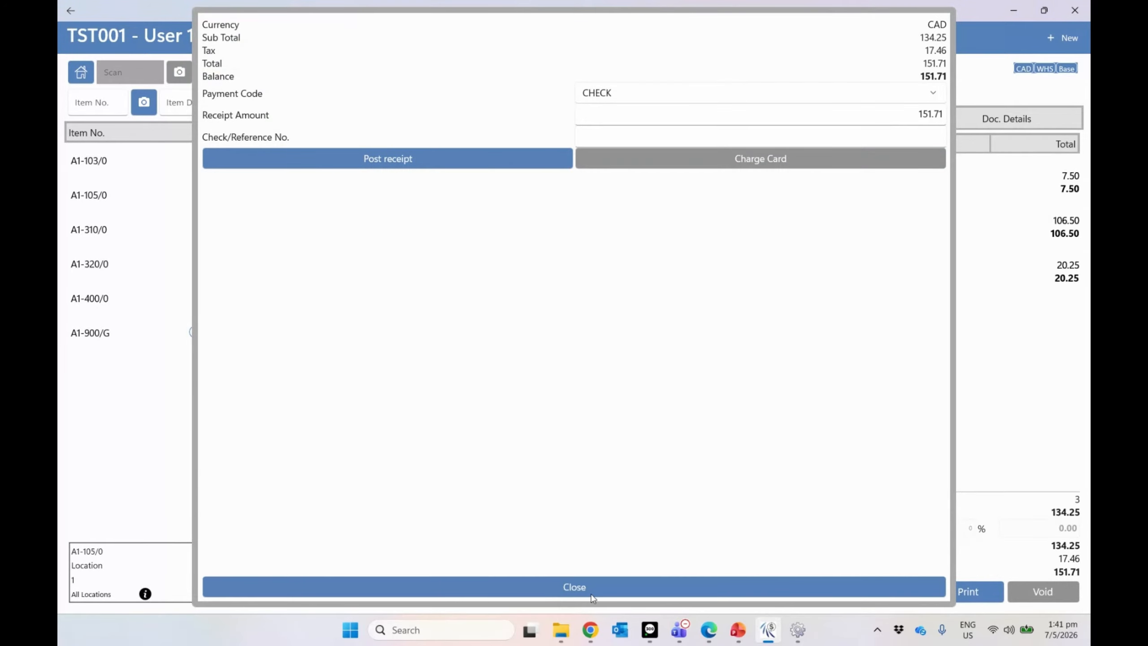
pyautogui.click(592, 596)
pyautogui.click(502, 354)
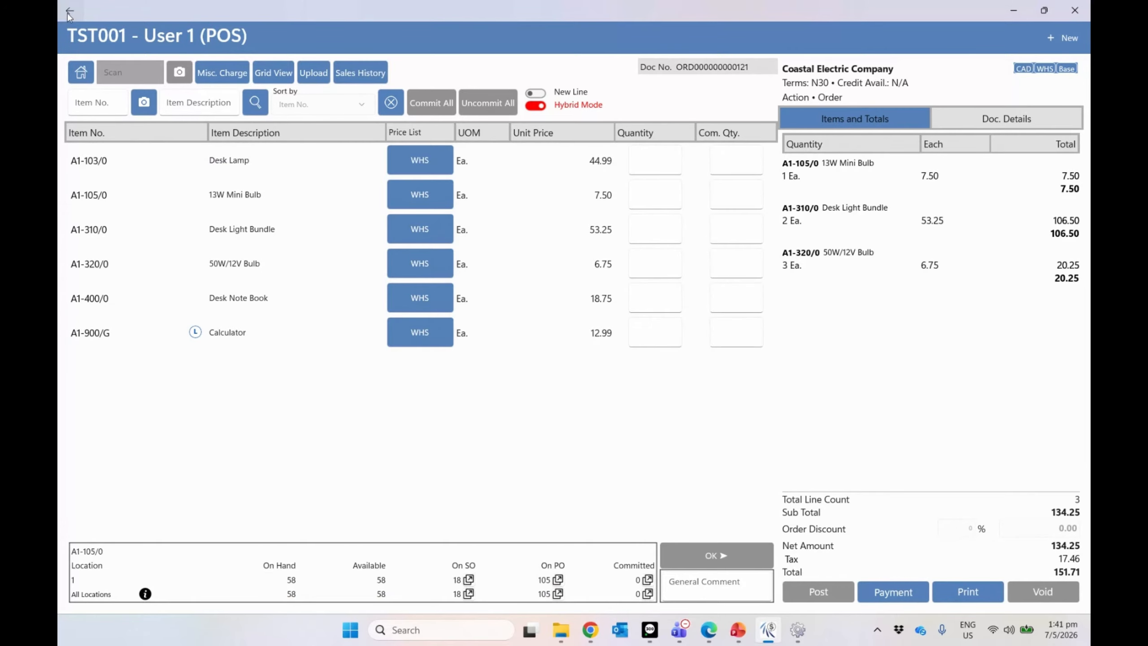
pyautogui.hotkey('alt', 'Left')
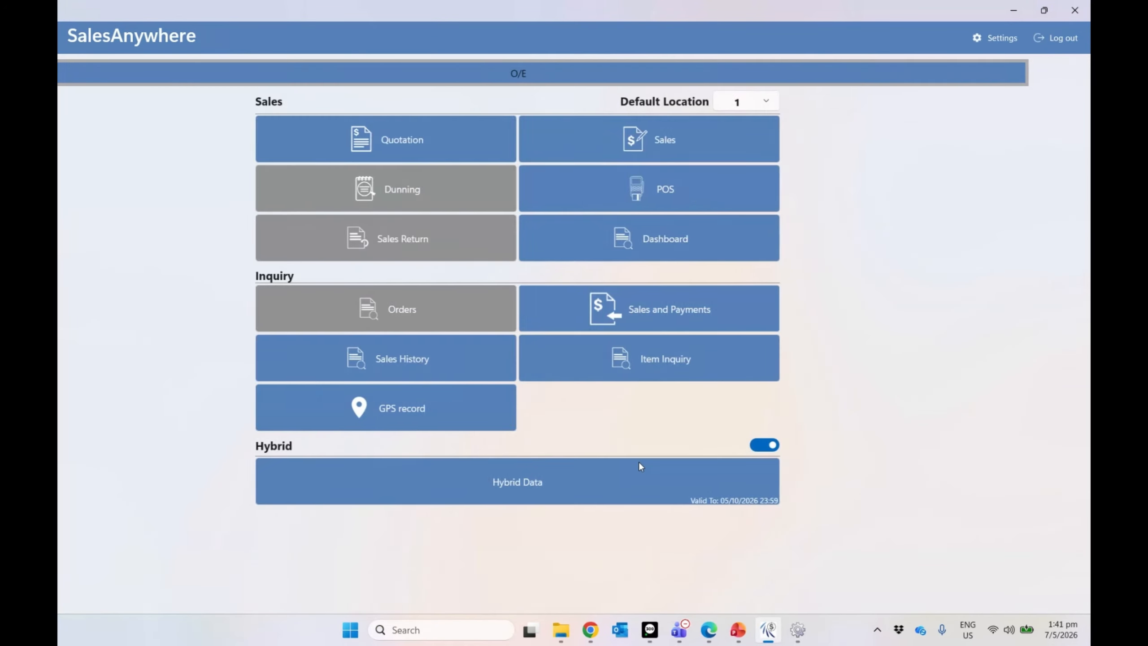
# Step: In Sage 300, start offline group OF01 with description 'Offline Group 1'
pyautogui.click(1017, 17)
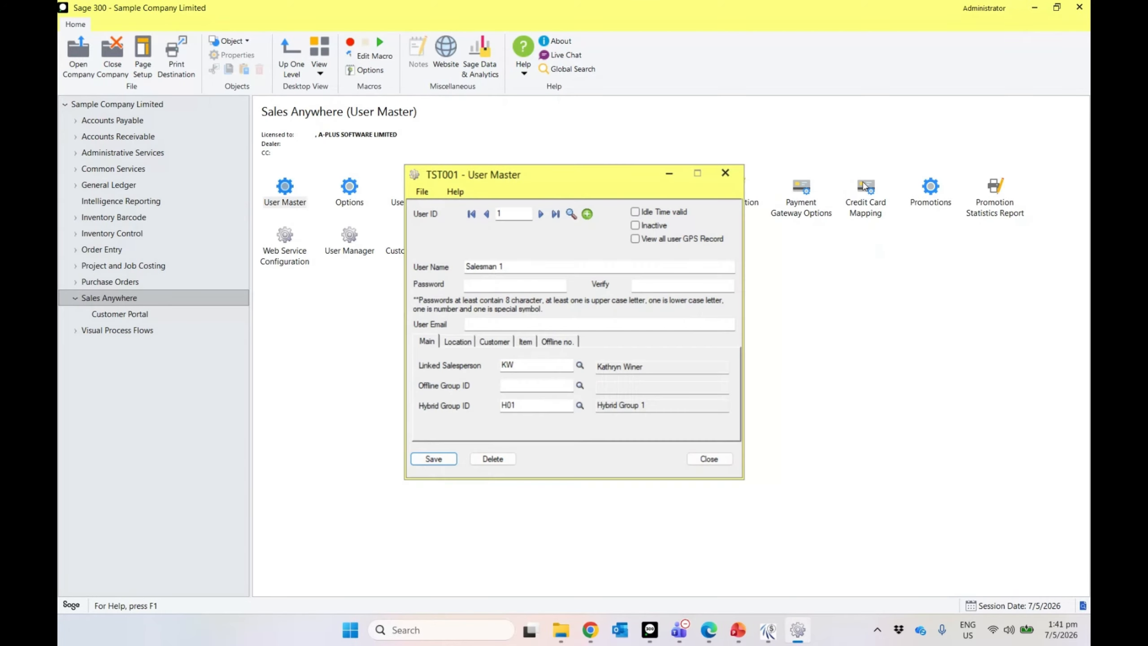
pyautogui.click(725, 173)
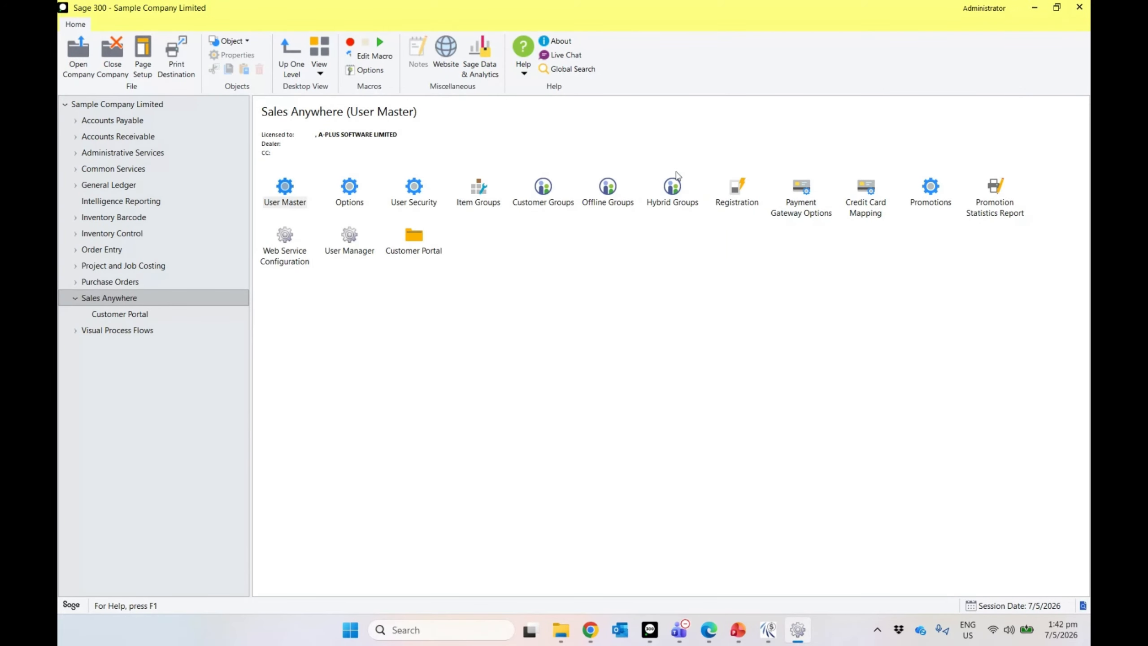
pyautogui.click(608, 202)
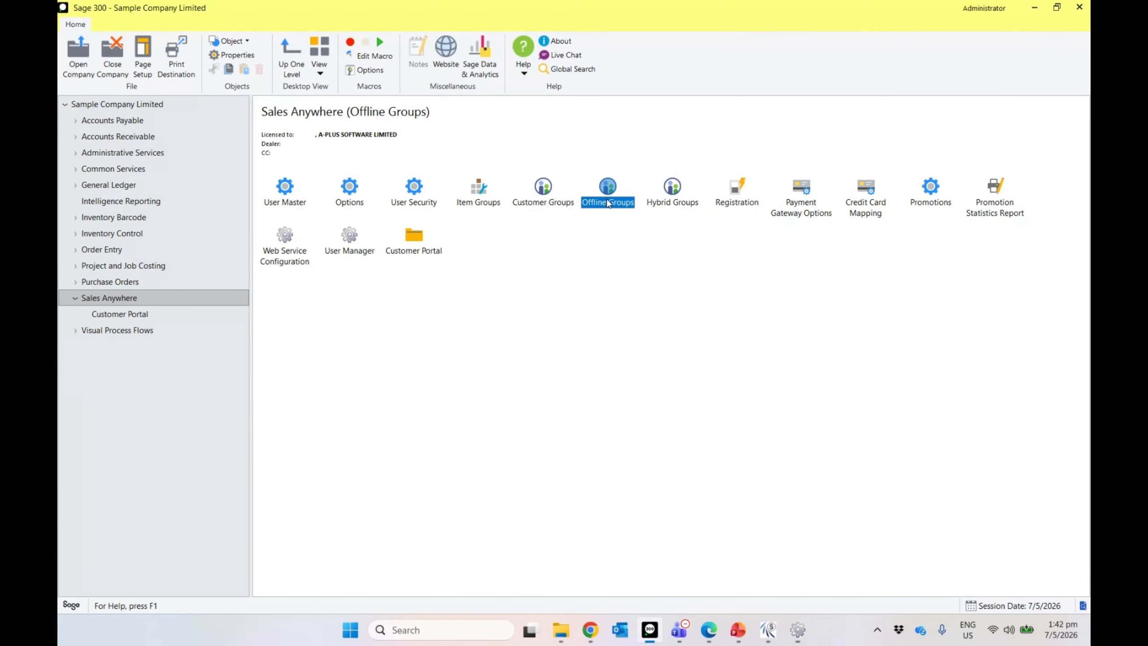
pyautogui.doubleClick(608, 203)
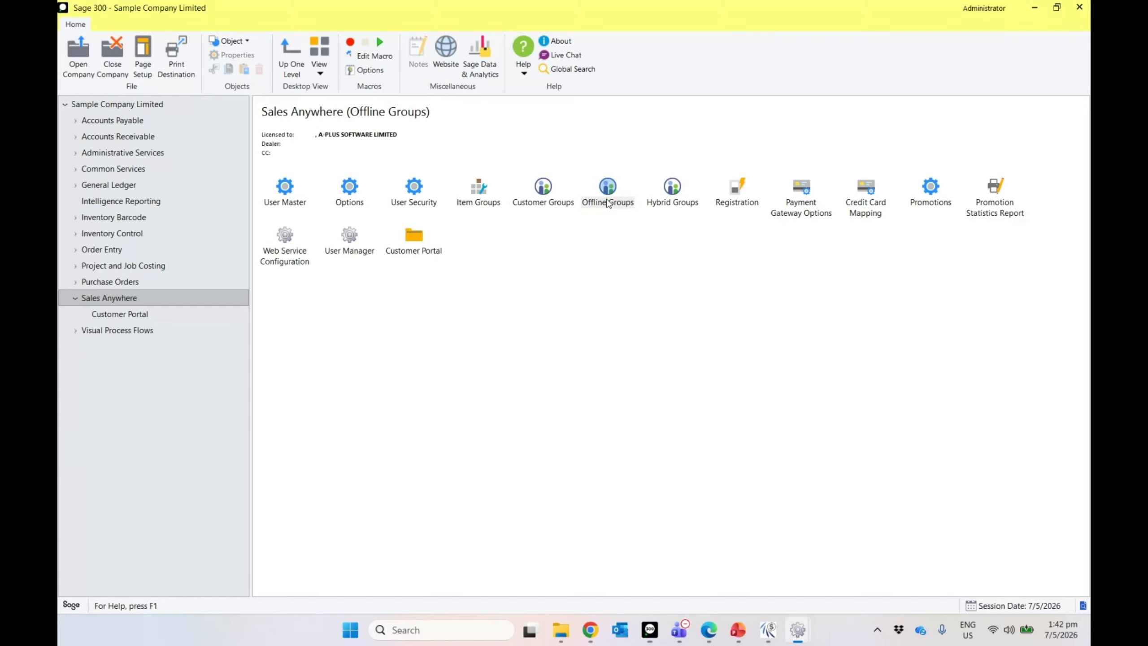
pyautogui.moveTo(601, 203); pyautogui.dragTo(596, 282)
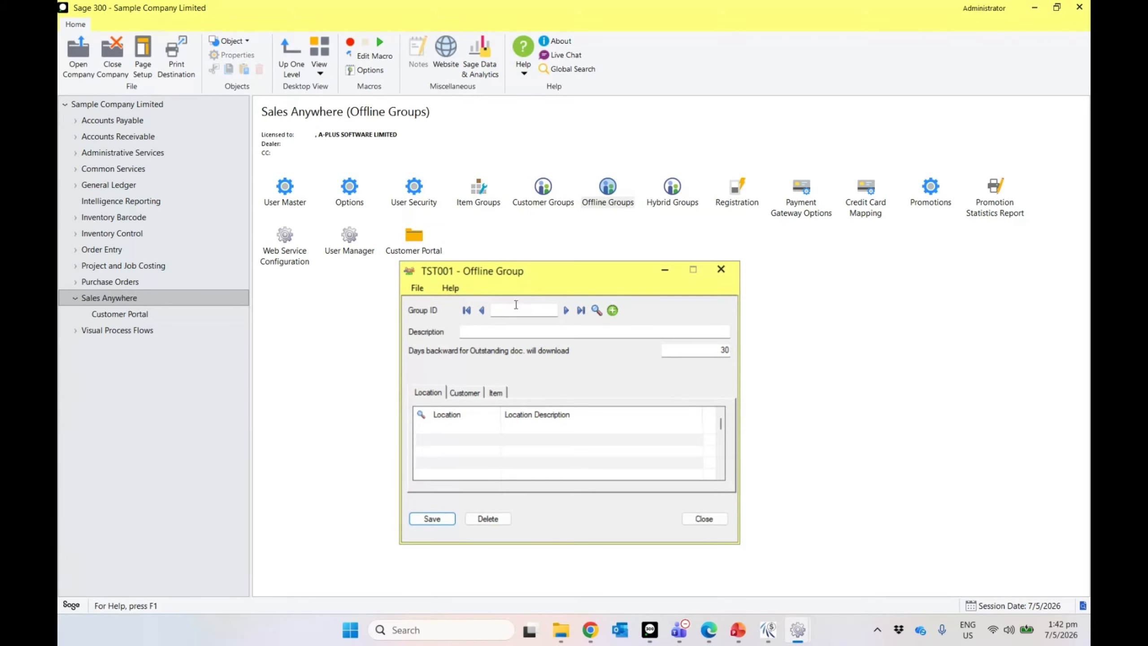
pyautogui.click(517, 309)
pyautogui.write('OF01')
pyautogui.press('Tab')
pyautogui.write('Offline G')
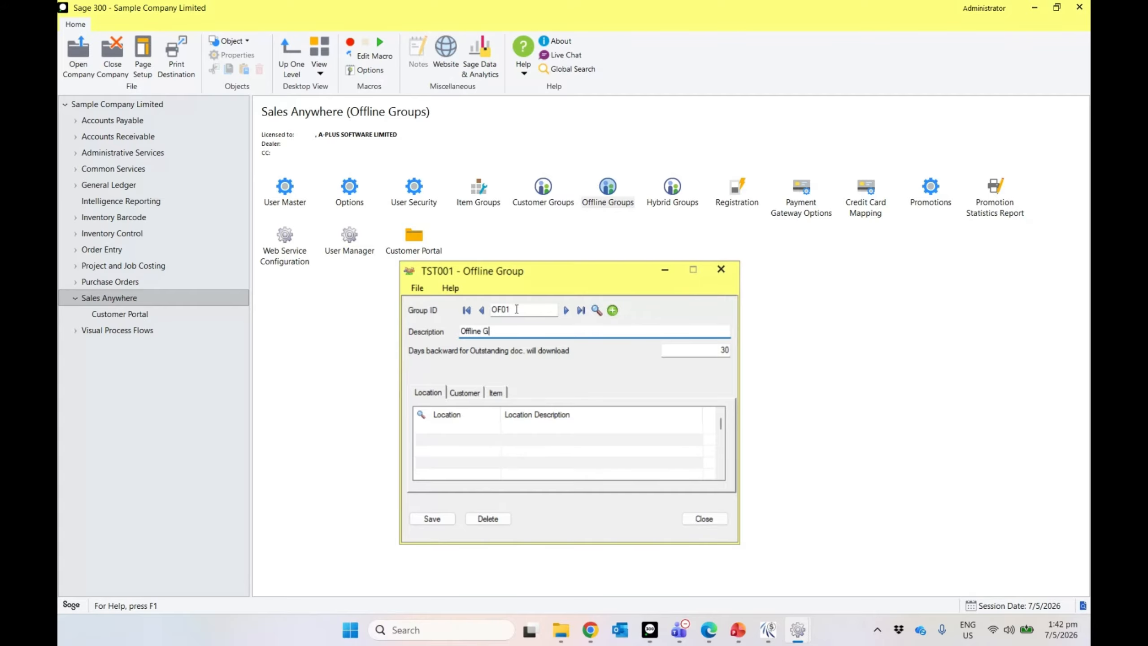
pyautogui.write('roup 1')
# Step: Add location 1 and customer group CUSTGRP1 to the offline group
pyautogui.click(470, 429)
pyautogui.write('1')
pyautogui.press('Tab')
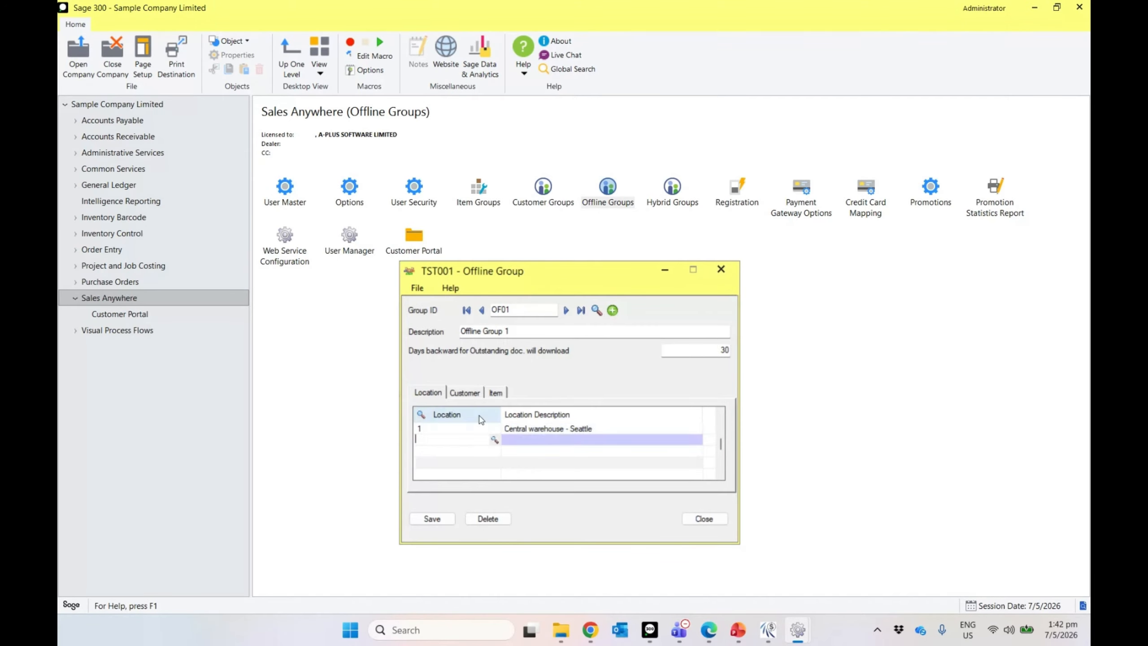
pyautogui.click(468, 392)
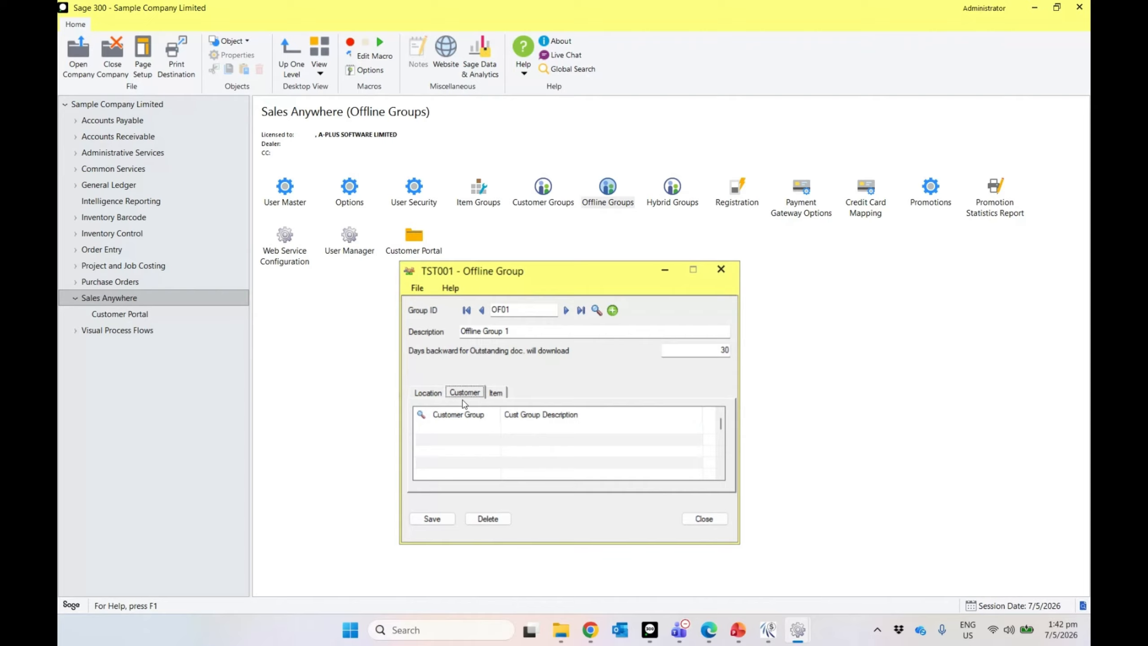
pyautogui.click(447, 427)
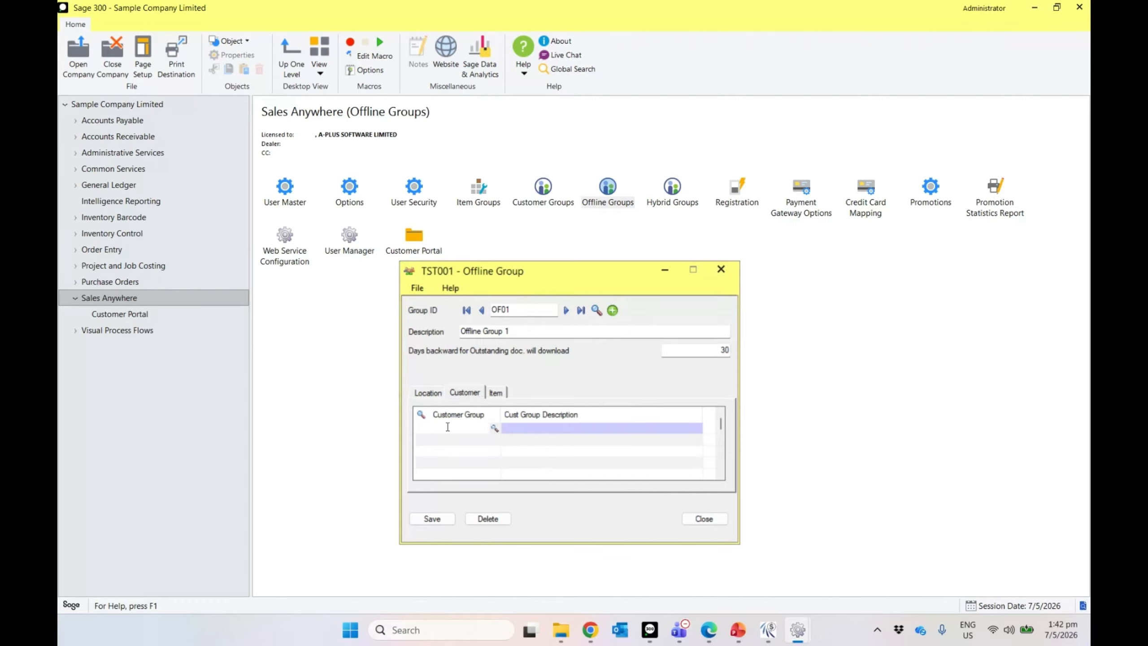
pyautogui.click(495, 428)
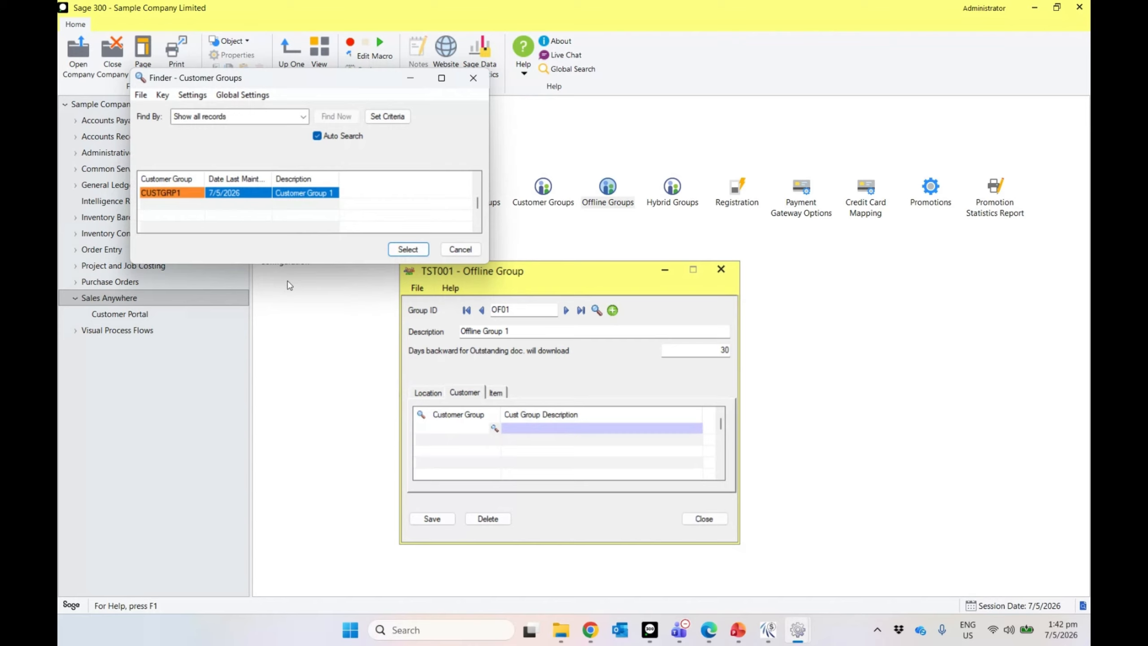
pyautogui.doubleClick(226, 208)
# Step: Add item group ITMGRP1, then save and close offline group OF01
pyautogui.click(500, 389)
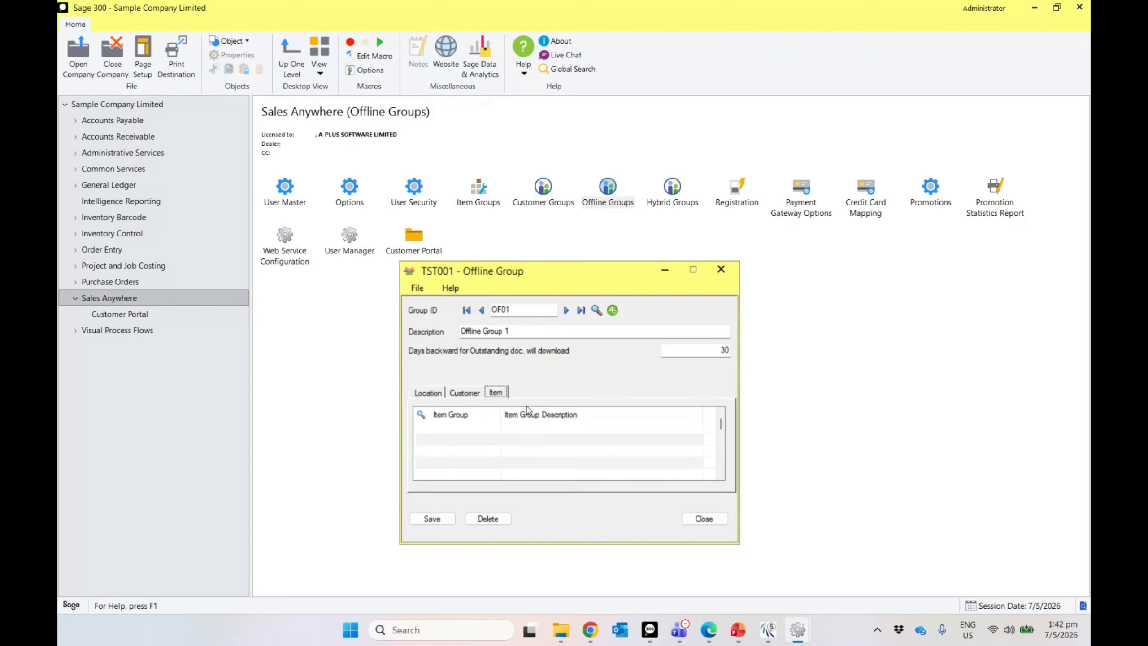
pyautogui.click(479, 425)
pyautogui.click(494, 427)
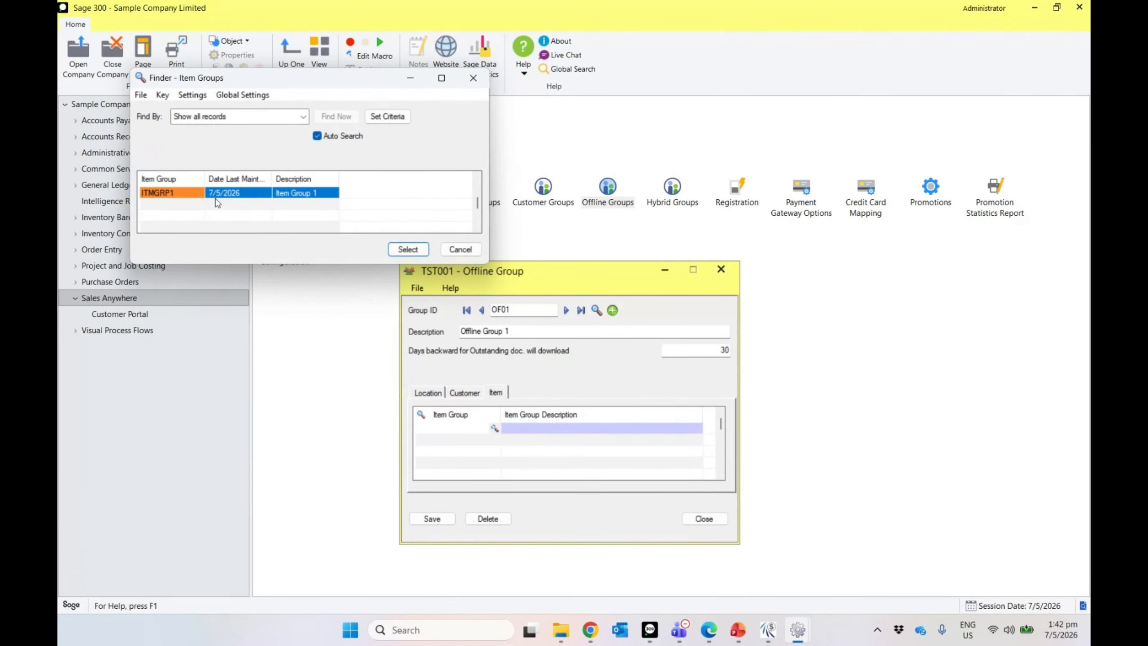
pyautogui.doubleClick(217, 203)
pyautogui.click(432, 518)
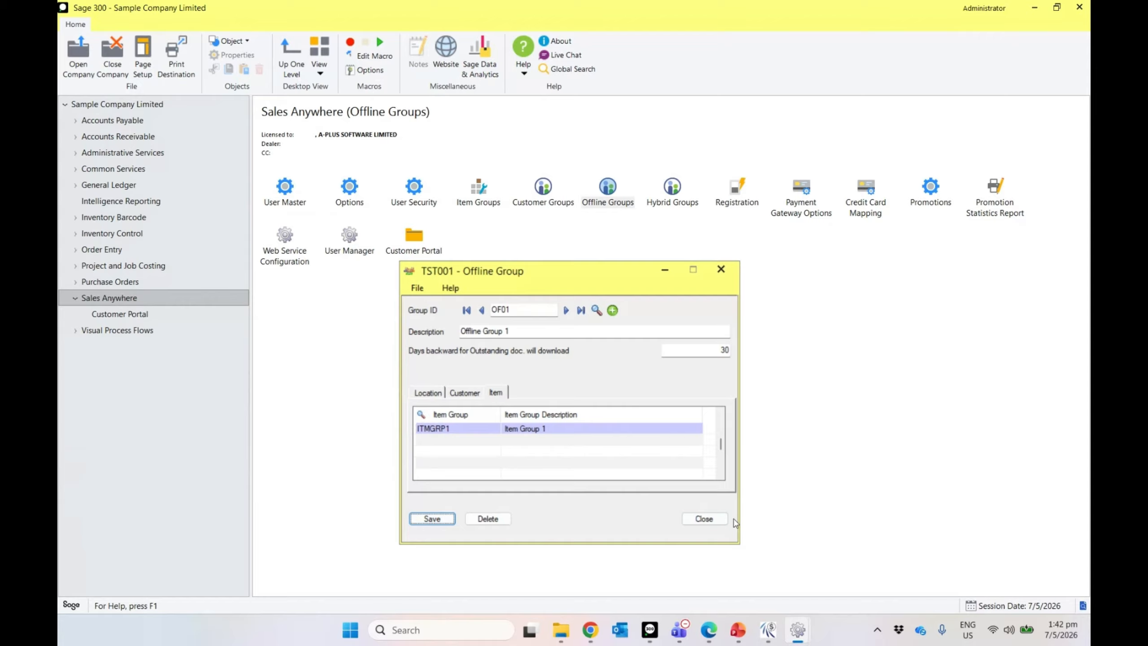
pyautogui.click(711, 521)
# Step: Assign offline group OF01 to user 1 in User Master, then return to SalesAnywhere
pyautogui.doubleClick(284, 196)
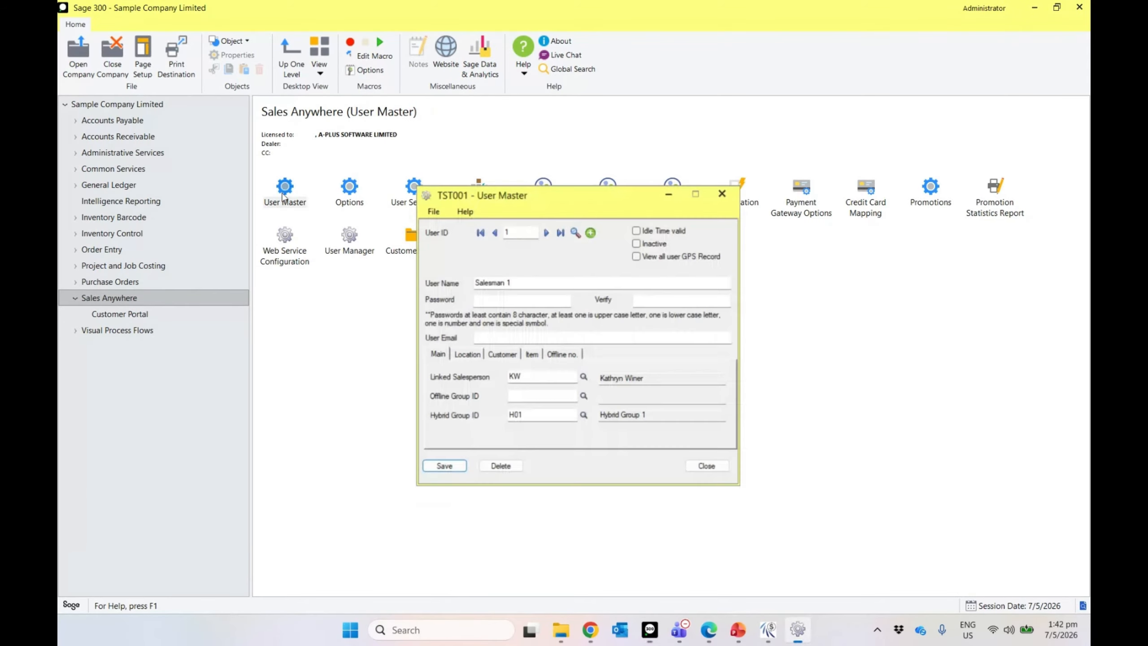
pyautogui.click(578, 386)
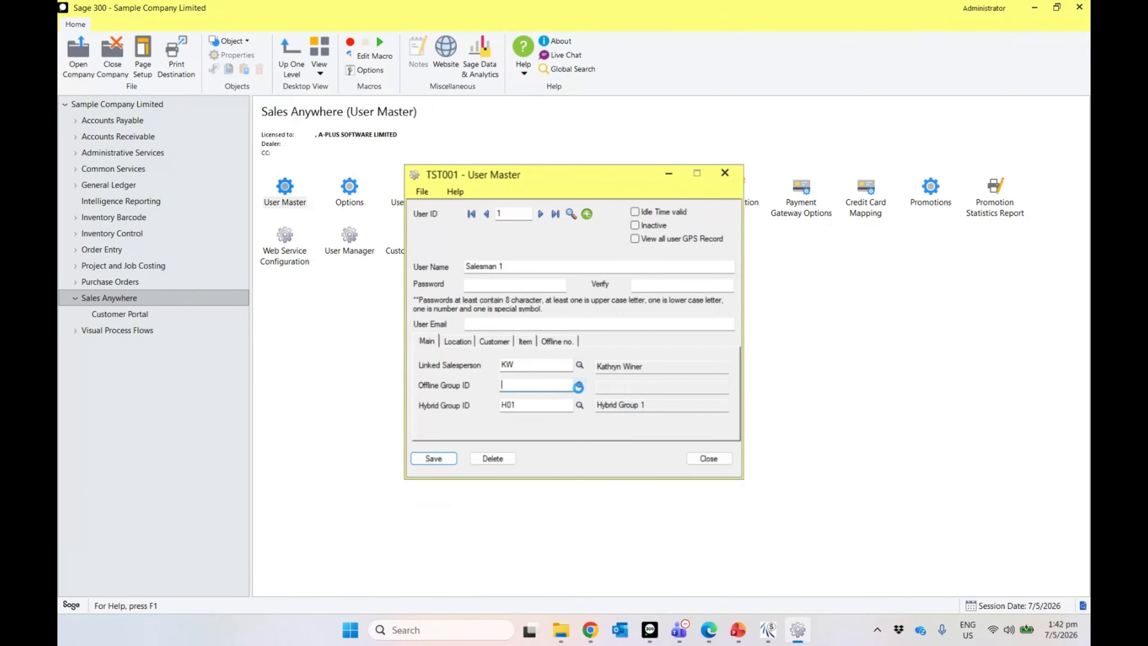
pyautogui.click(407, 249)
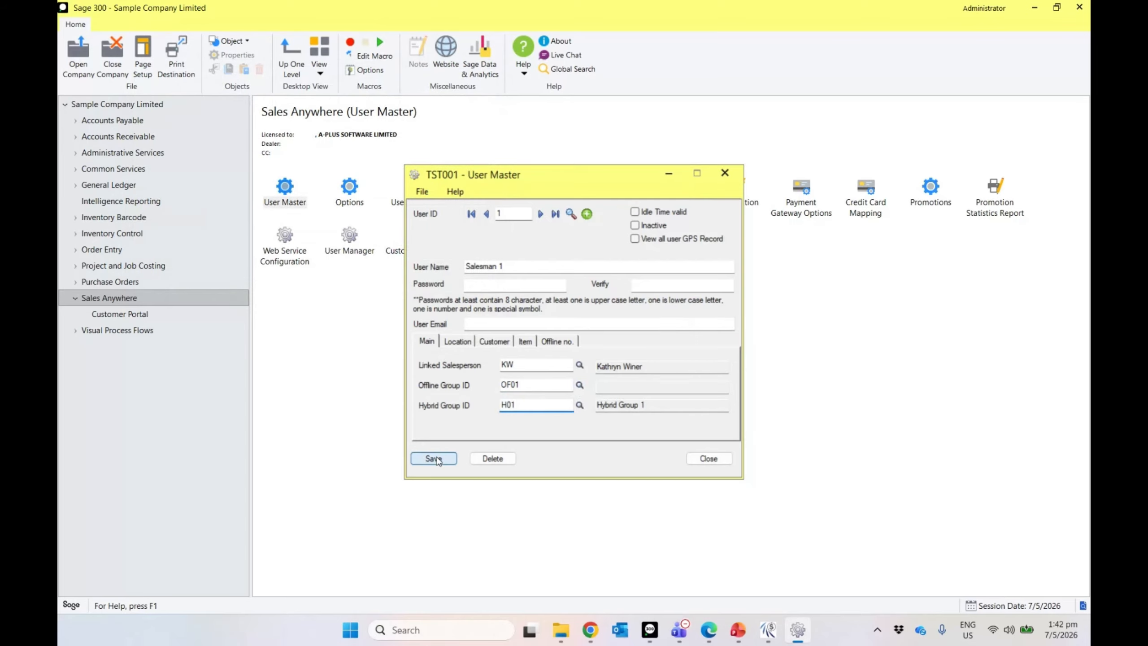
pyautogui.click(436, 459)
pyautogui.click(671, 318)
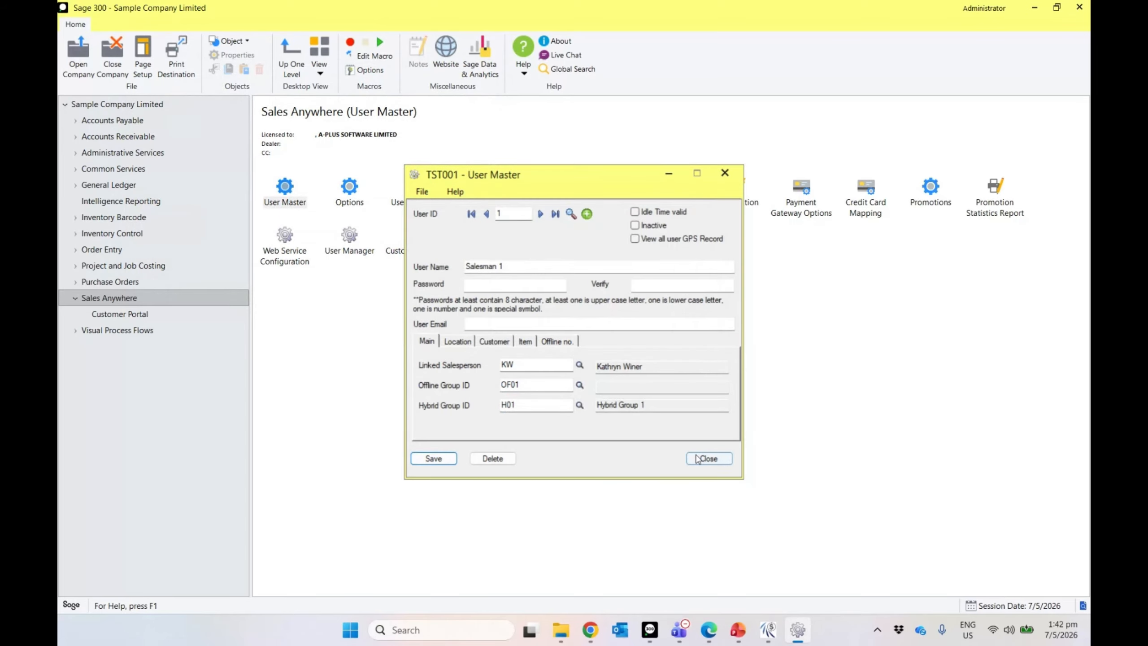
pyautogui.click(697, 458)
pyautogui.click(553, 362)
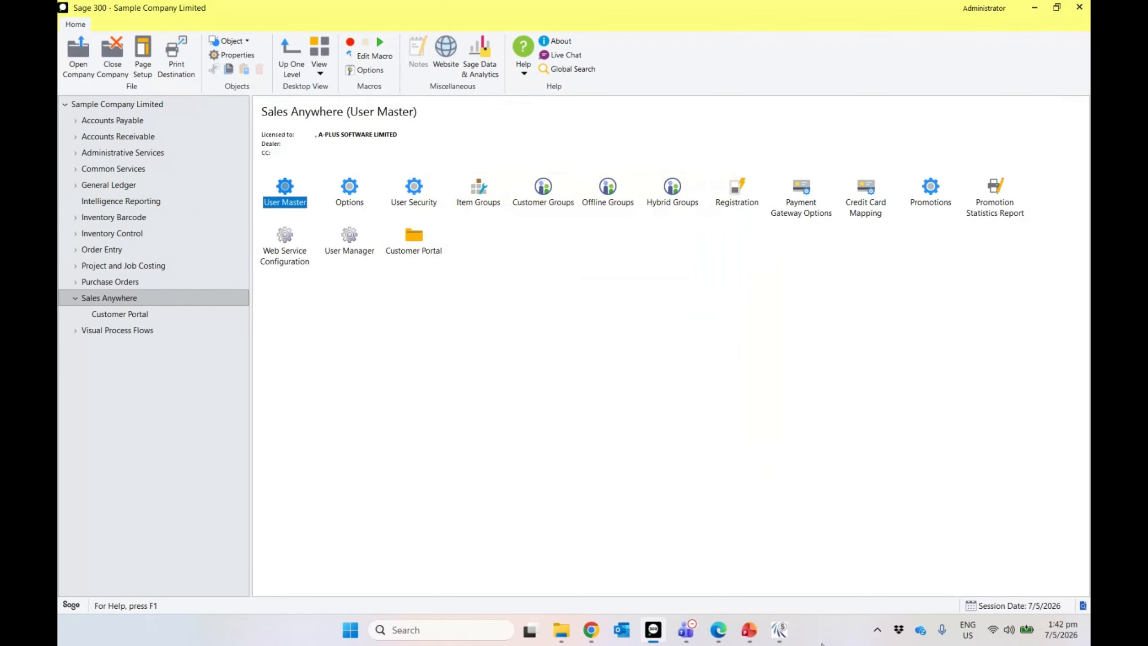
pyautogui.moveTo(783, 626)
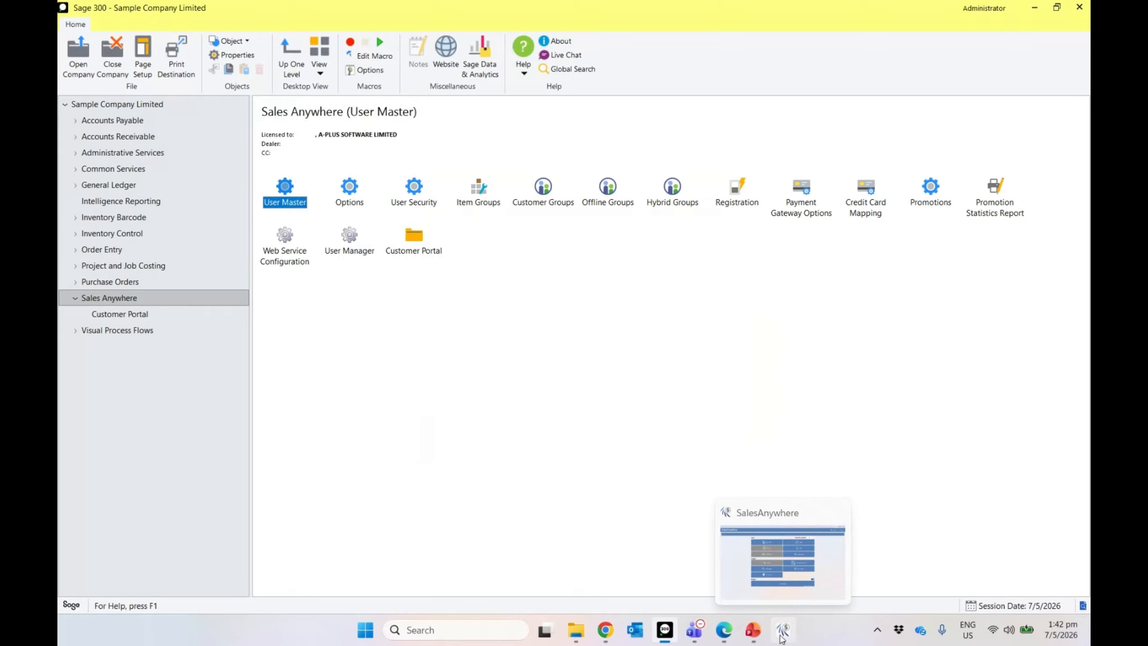
pyautogui.click(782, 565)
# Step: Log out of SalesAnywhere and minimize its window
pyautogui.click(1043, 10)
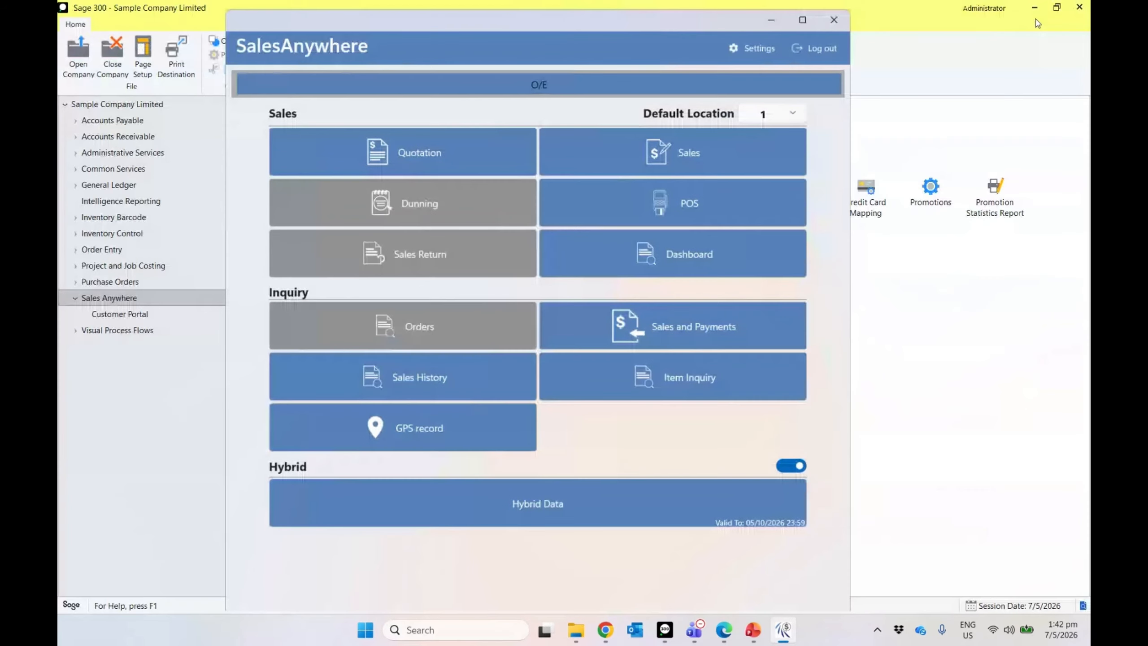
pyautogui.click(816, 48)
pyautogui.click(488, 344)
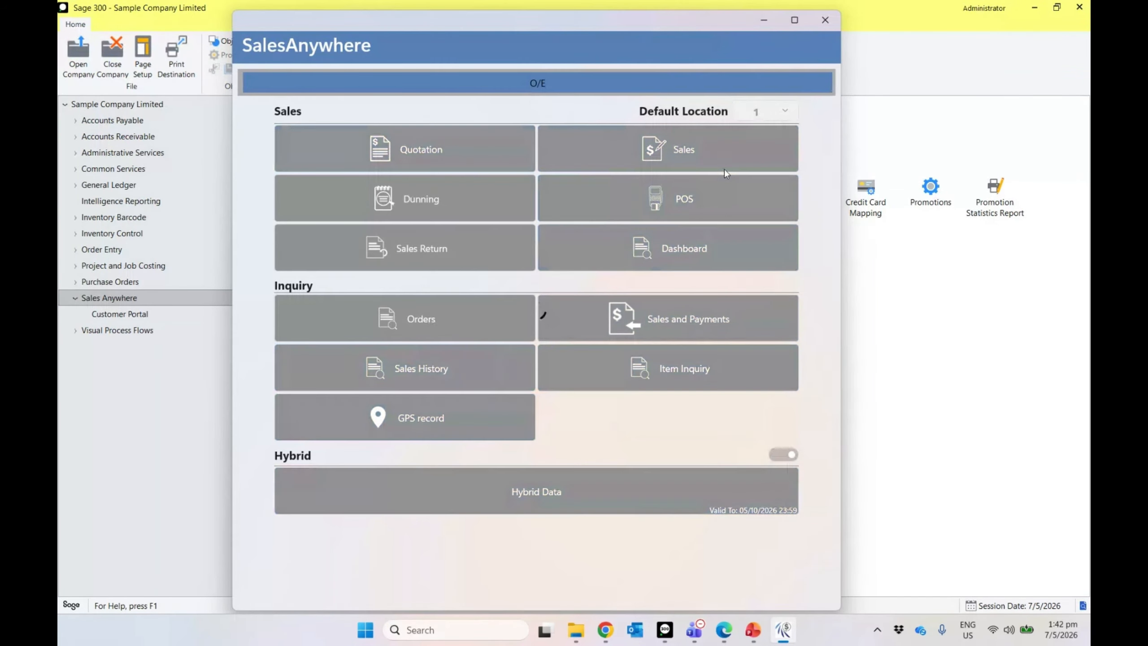
pyautogui.click(763, 20)
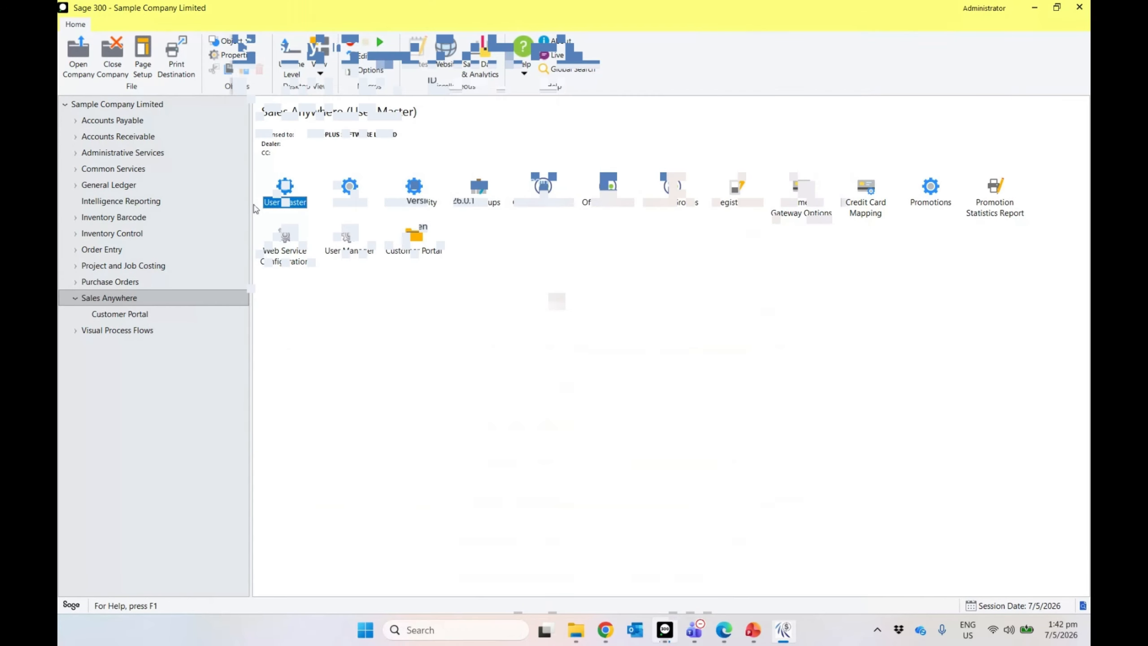
# Step: Save user 1 with Offline Group ID OF01 and show its Offline no. settings
pyautogui.doubleClick(270, 202)
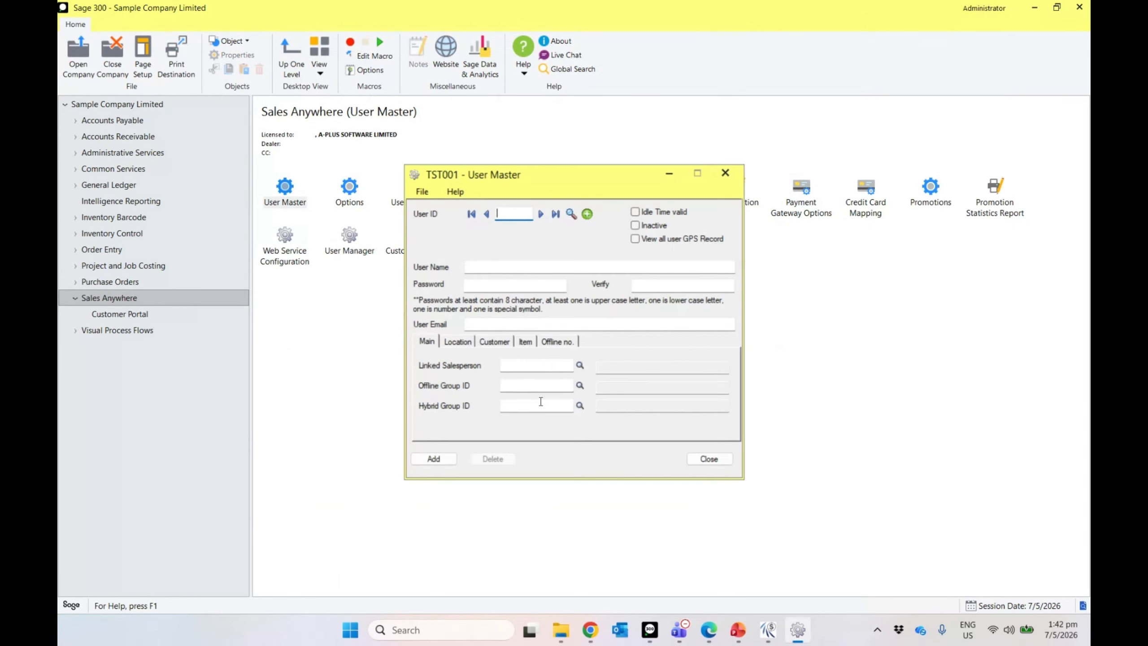
pyautogui.click(556, 213)
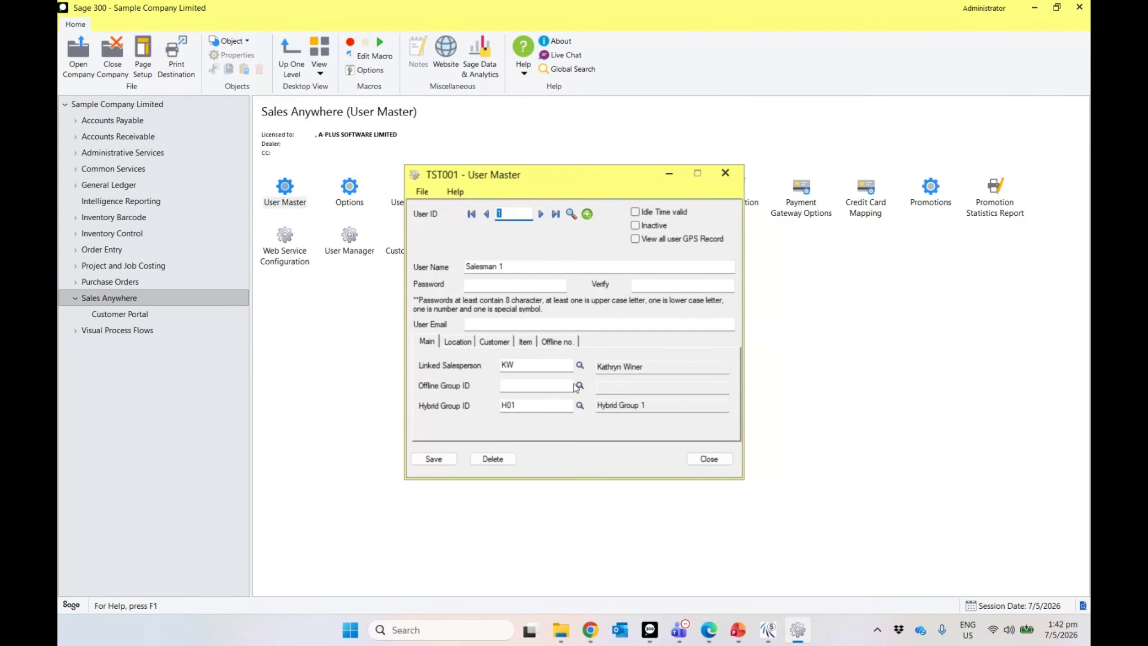
pyautogui.click(580, 386)
pyautogui.doubleClick(248, 194)
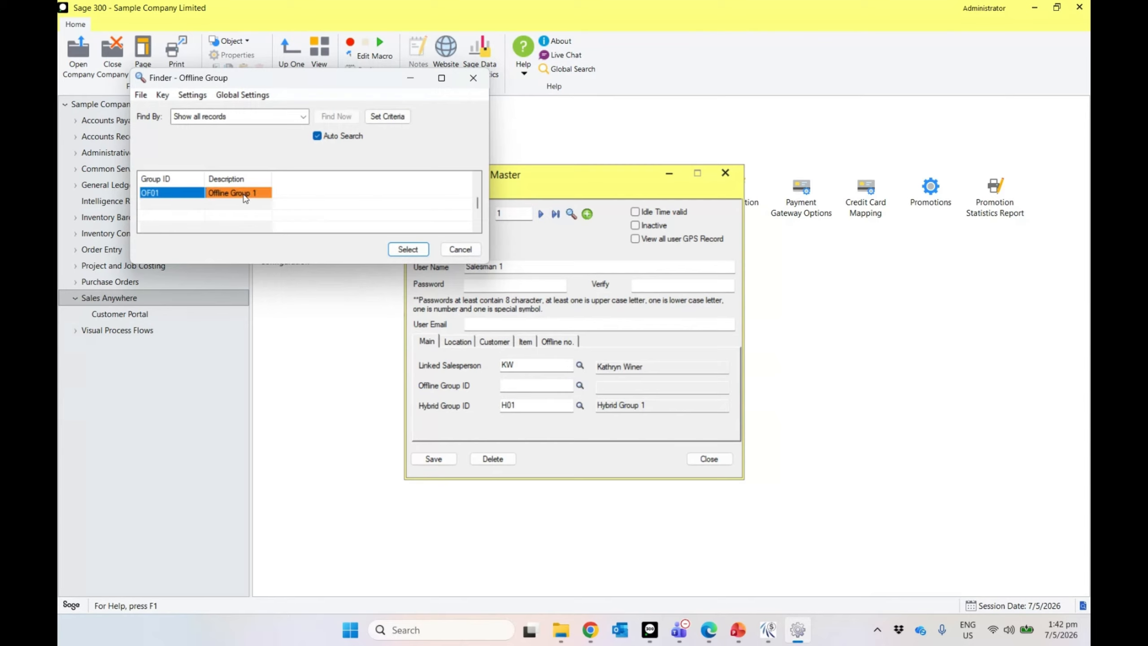
pyautogui.click(424, 459)
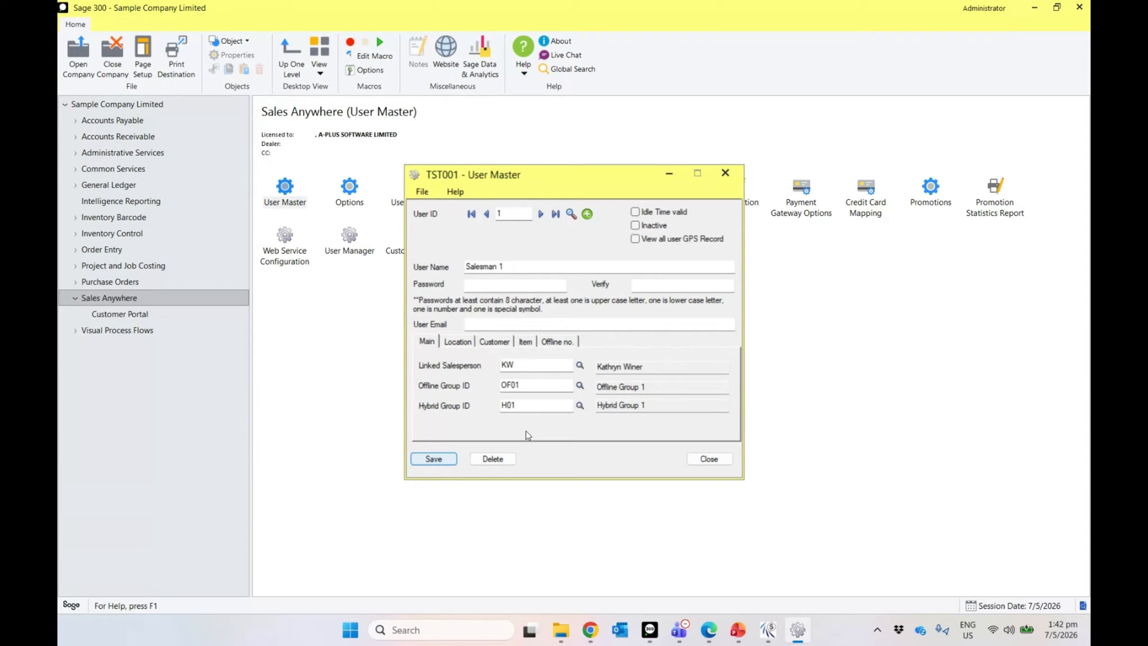
pyautogui.click(560, 342)
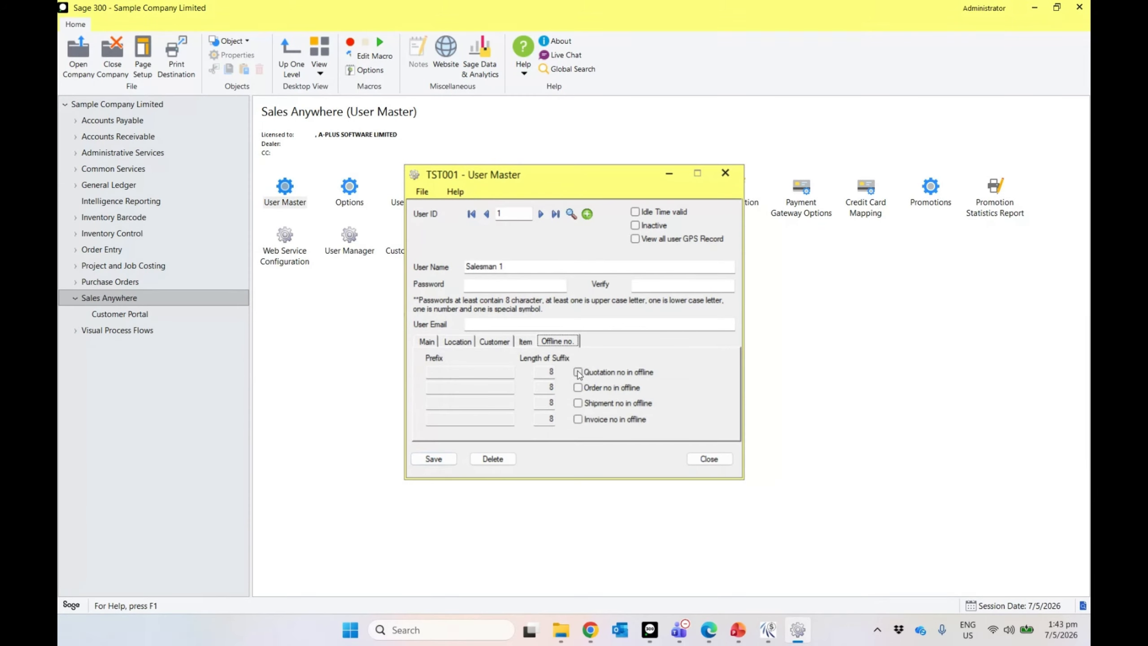
# Step: Enable offline quotation and order numbering, with quotation prefix QU126
pyautogui.click(577, 372)
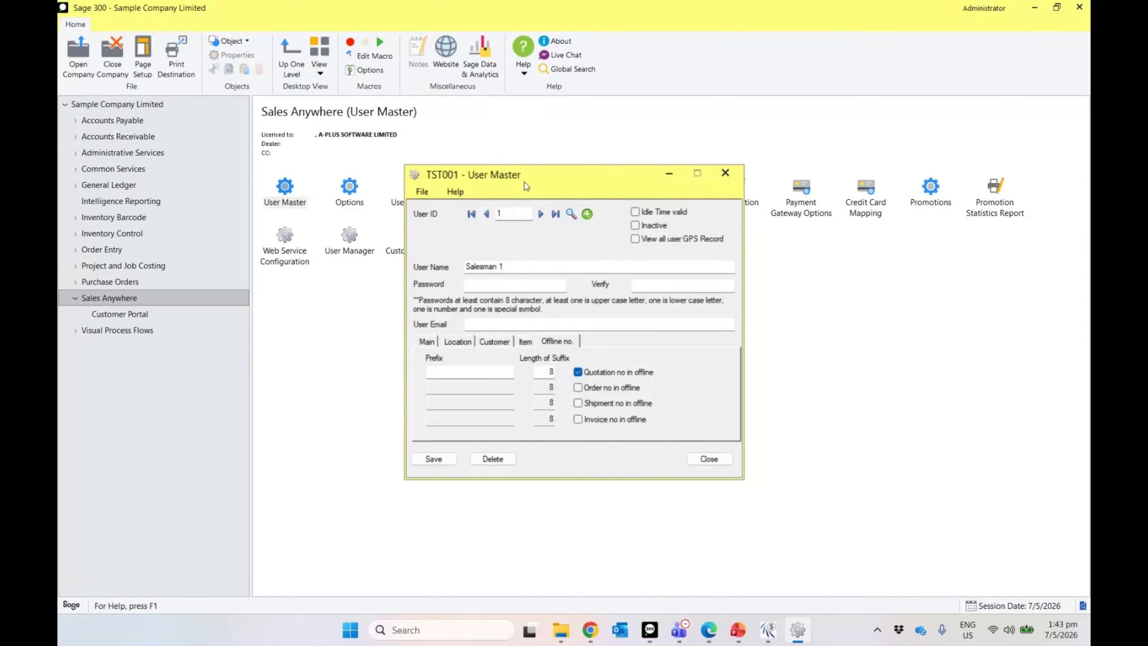
pyautogui.click(455, 371)
pyautogui.write('2')
pyautogui.press('BackSpace')
pyautogui.write('1U125')
pyautogui.press('BackSpace')
pyautogui.write('6')
pyautogui.click(577, 387)
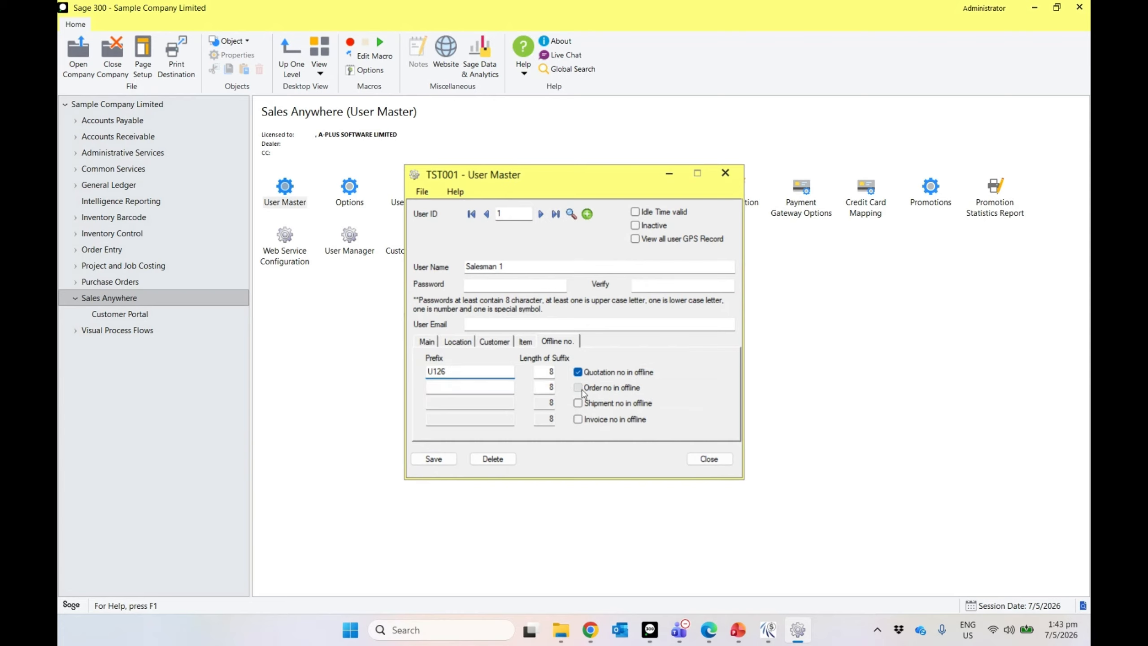
pyautogui.click(477, 388)
pyautogui.click(431, 371)
pyautogui.write('Q')
pyautogui.press('Right')
pyautogui.press('Right')
pyautogui.press('Right')
# Step: Set the order prefix to SU125, save, and close User Master
pyautogui.click(464, 387)
pyautogui.write('S')
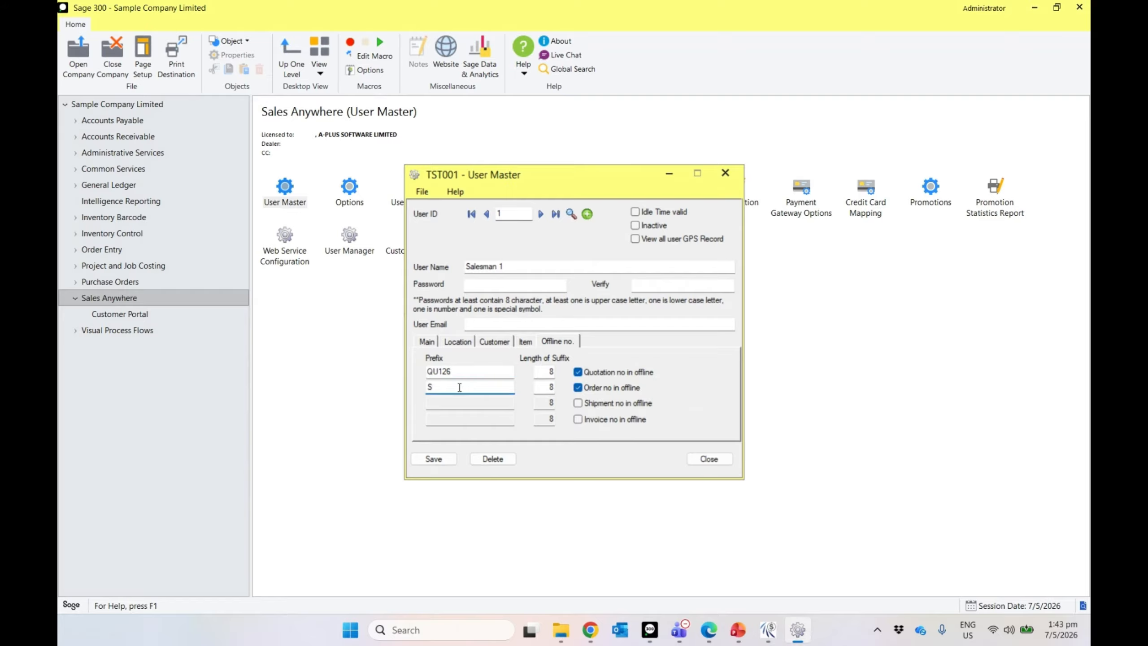
pyautogui.write('U125')
pyautogui.click(428, 459)
pyautogui.click(708, 459)
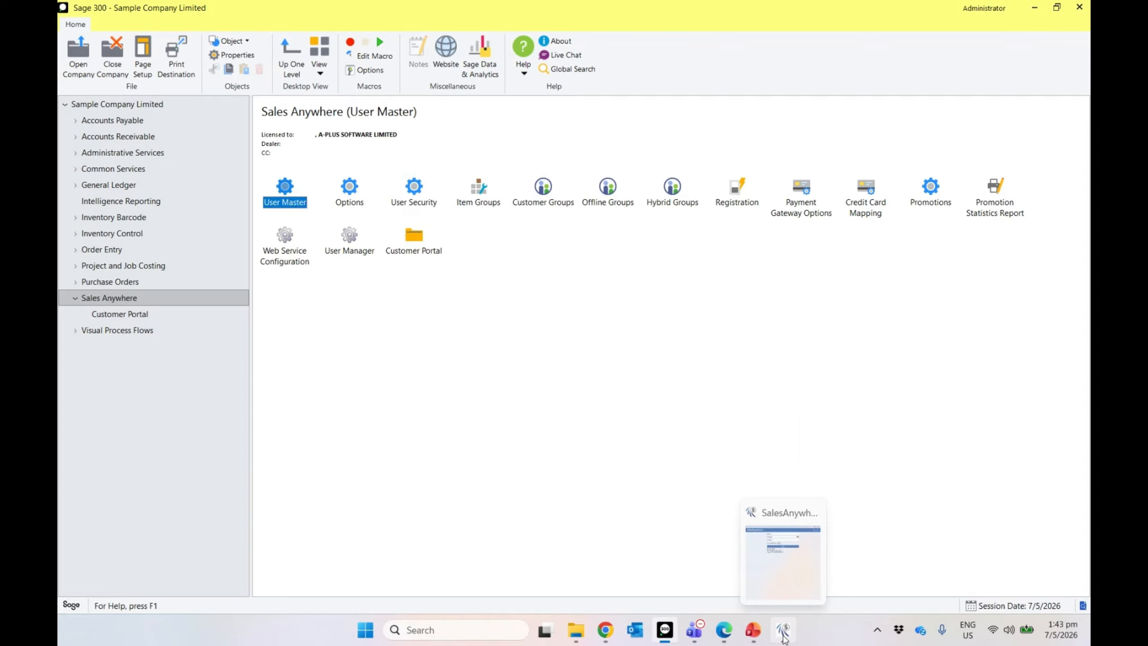
# Step: Sign in to SalesAnywhere as user 1 with the account password
pyautogui.click(783, 630)
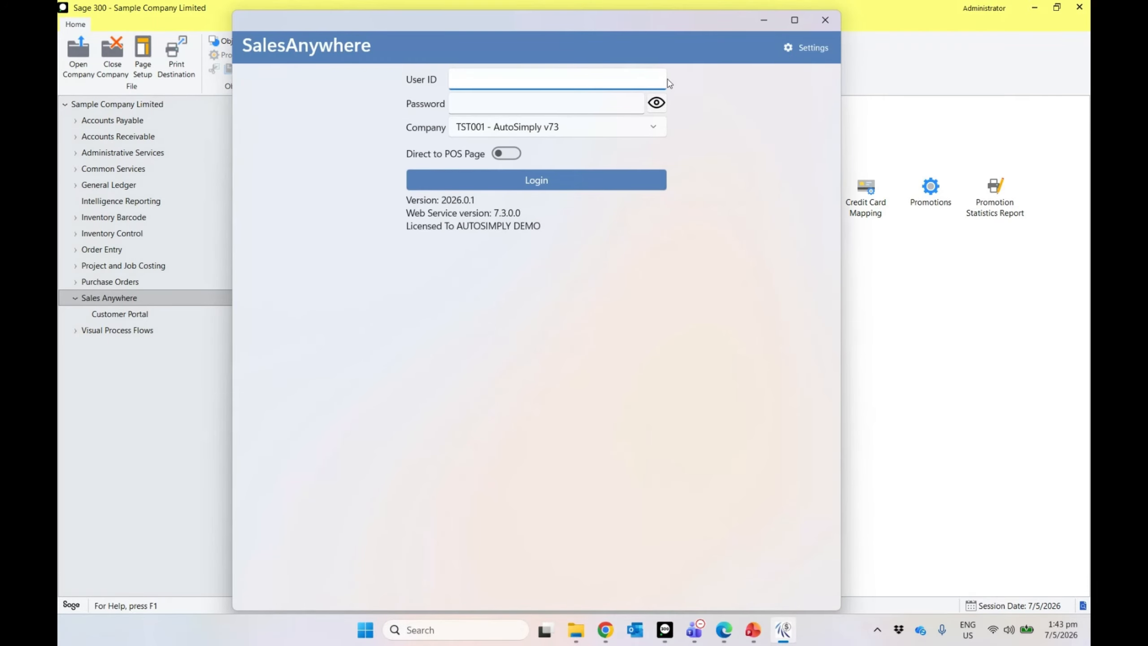
pyautogui.write('1')
pyautogui.click(507, 103)
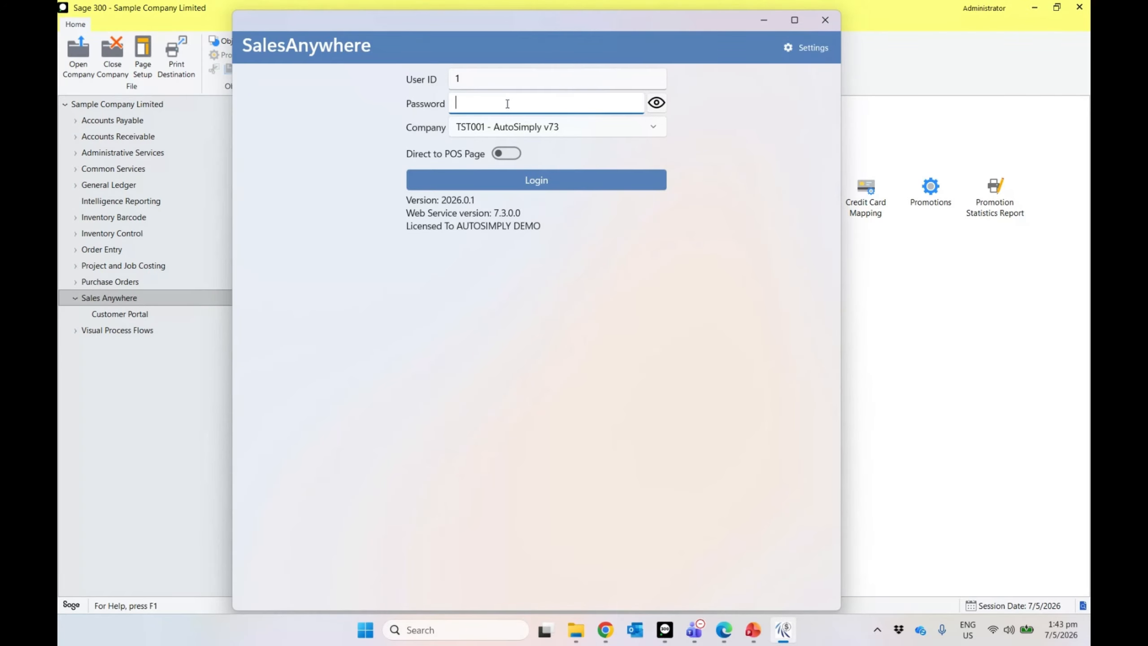
pyautogui.write('*********')
pyautogui.click(508, 174)
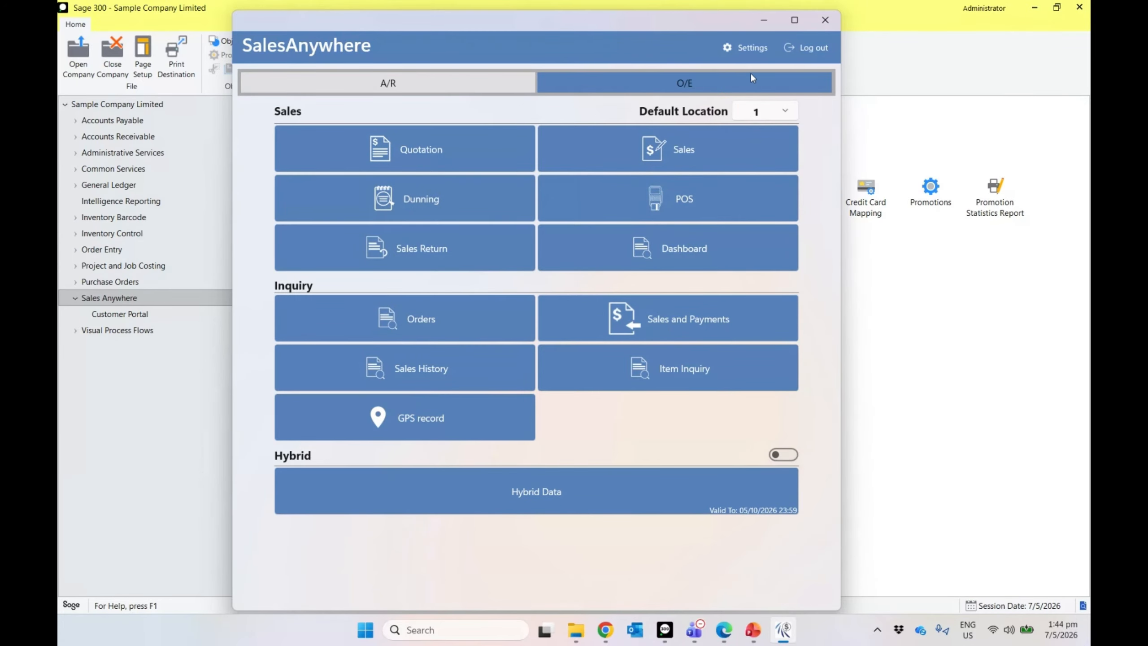
# Step: In Settings, turn Enable Hybrid off and Enable Offline on
pyautogui.click(746, 47)
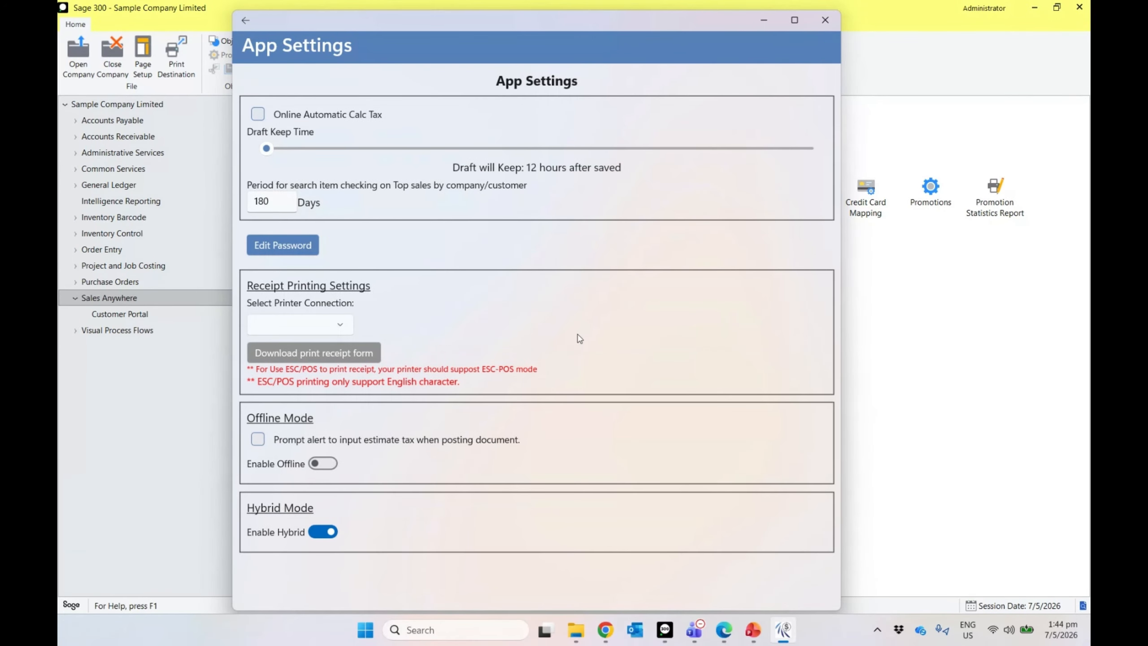
pyautogui.click(319, 531)
pyautogui.click(334, 463)
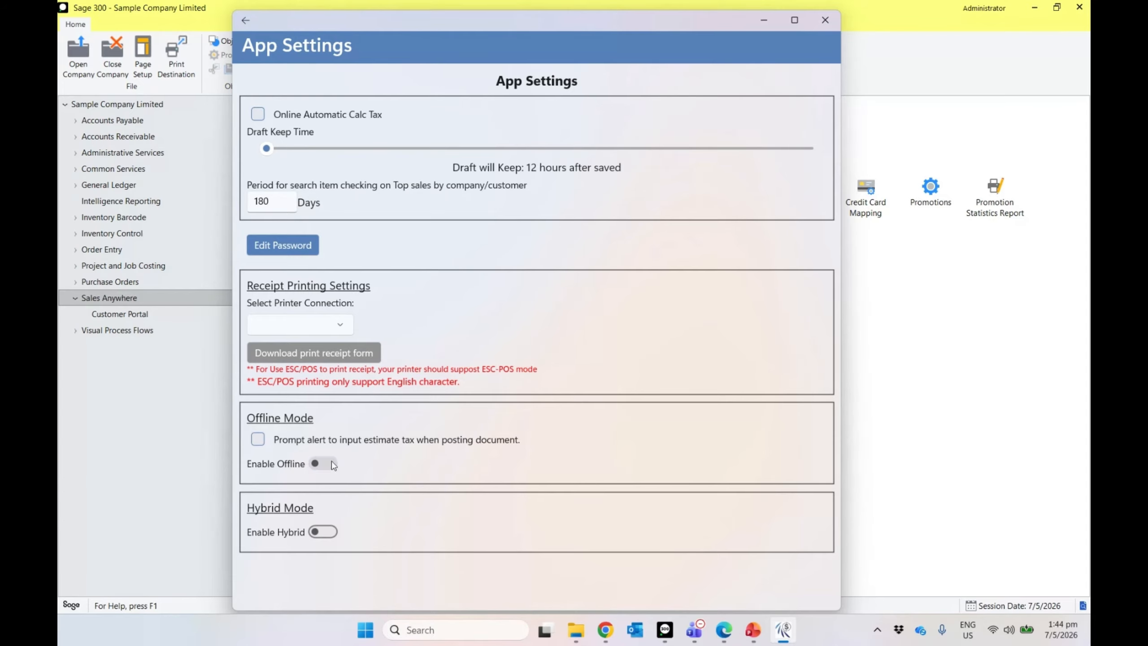
pyautogui.click(245, 21)
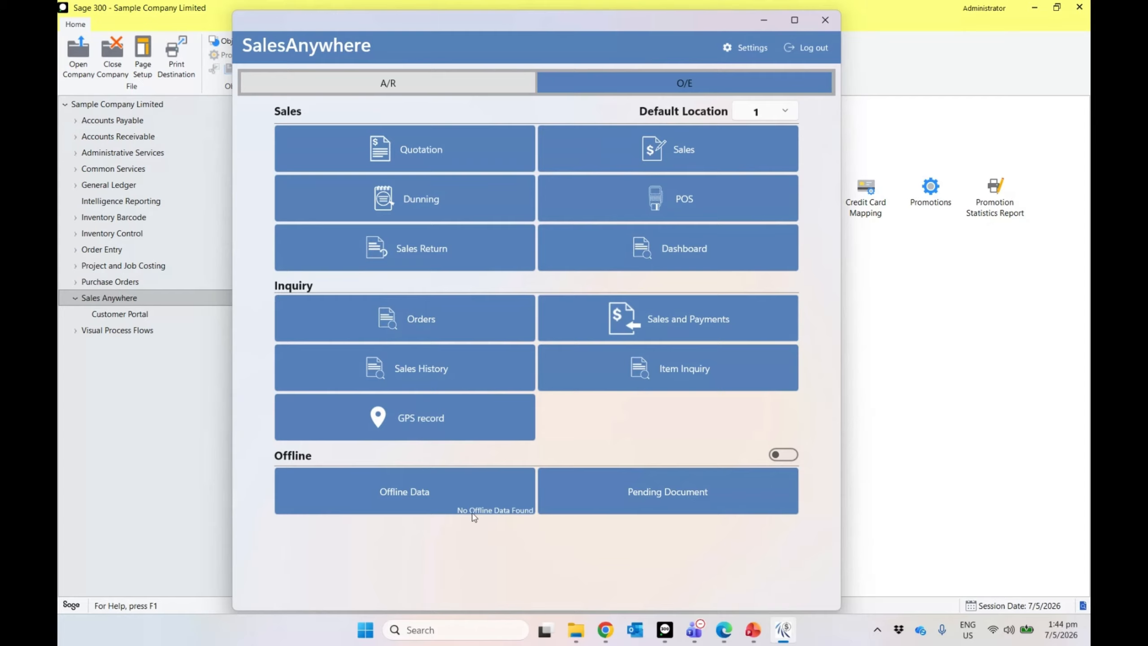
# Step: Request, check and download the offline data package, version 05/06/2026 (1)
pyautogui.click(439, 497)
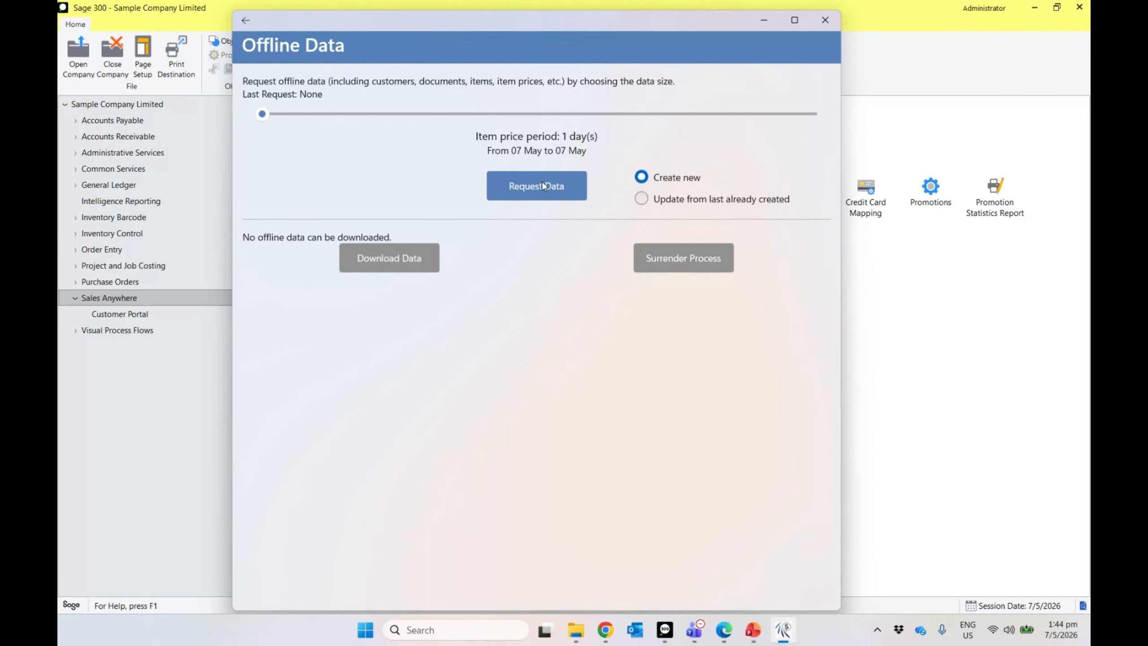
pyautogui.click(536, 189)
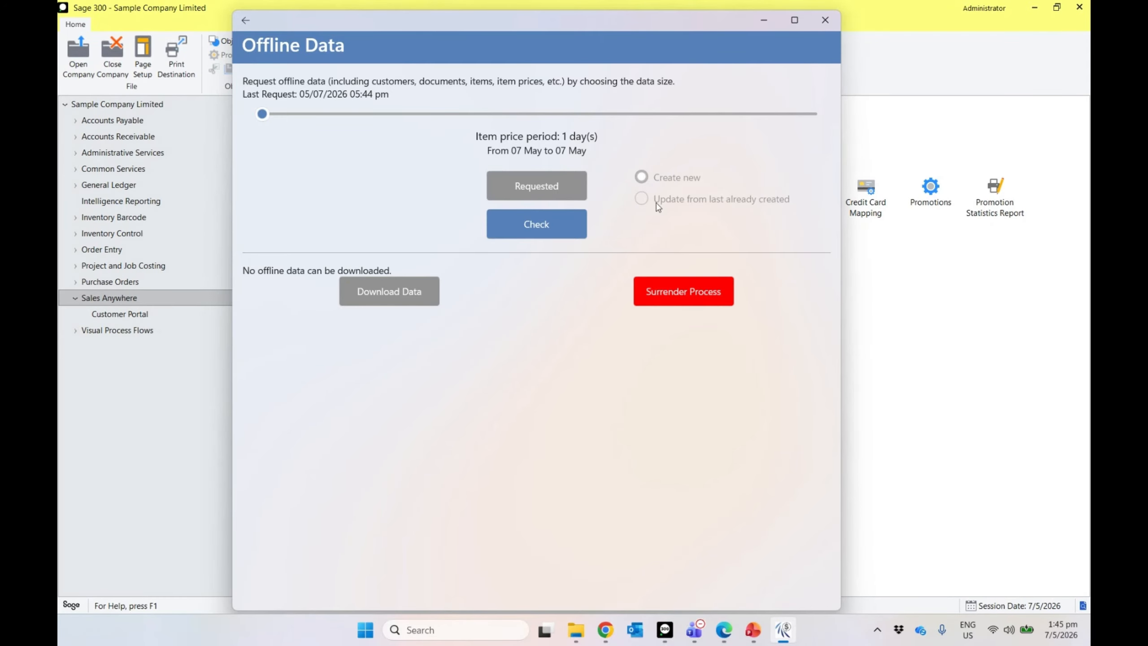
pyautogui.click(515, 229)
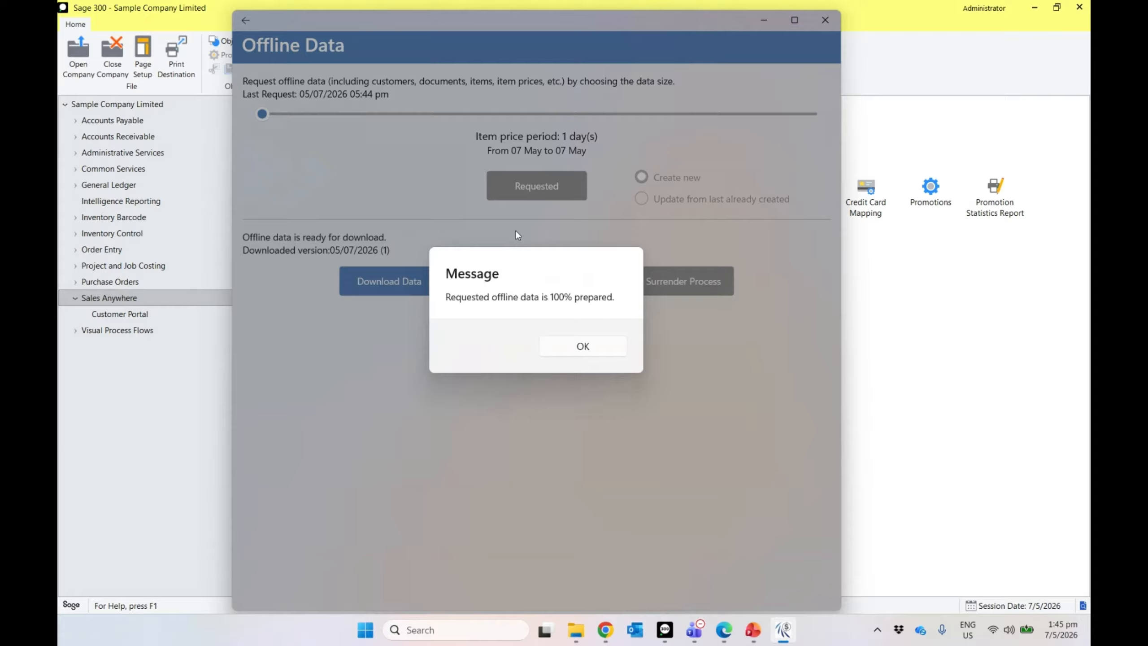
pyautogui.click(579, 355)
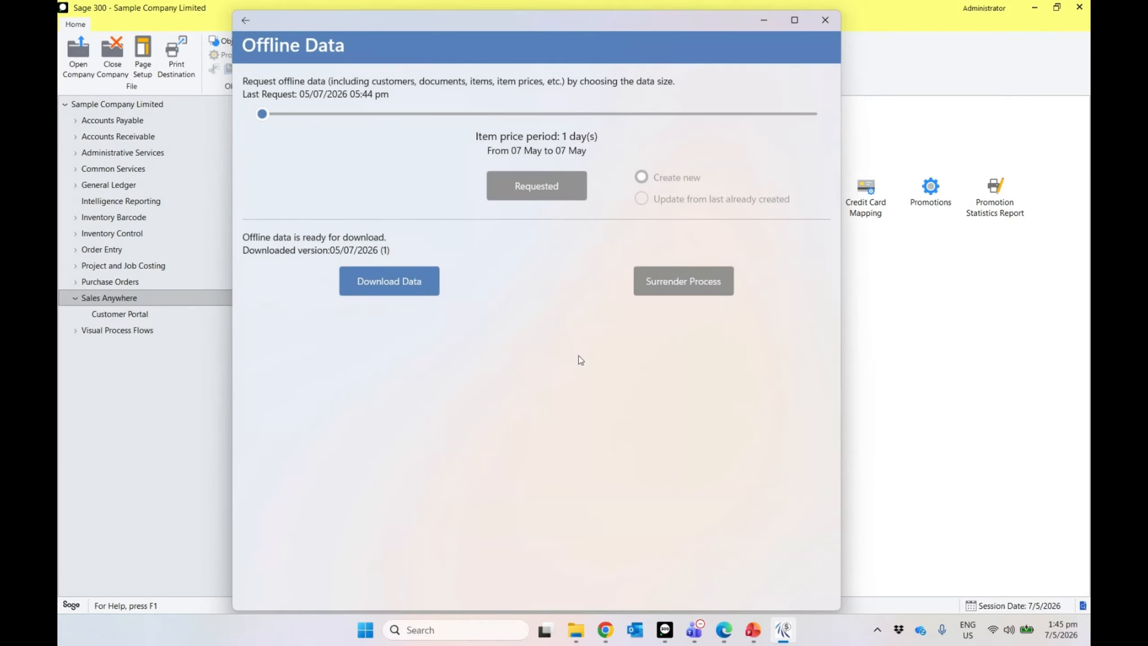
pyautogui.click(412, 294)
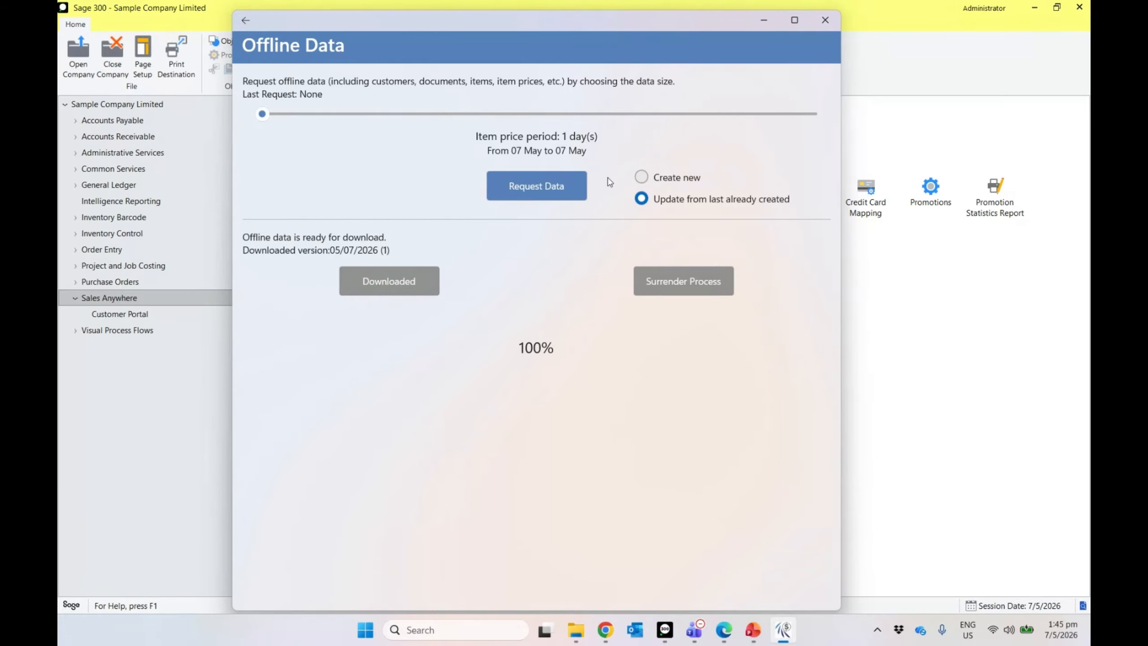
pyautogui.click(247, 21)
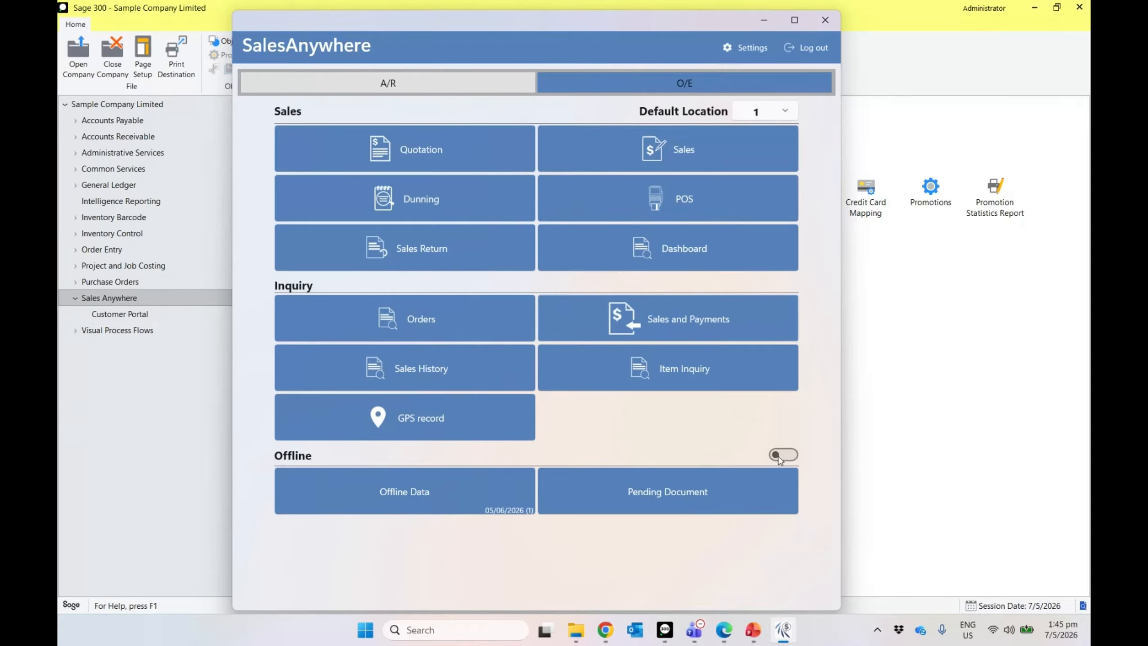
# Step: Go offline and start a Coastal Electric Company quotation with a 13W Mini Bulb and Desk Light Bundle
pyautogui.click(782, 455)
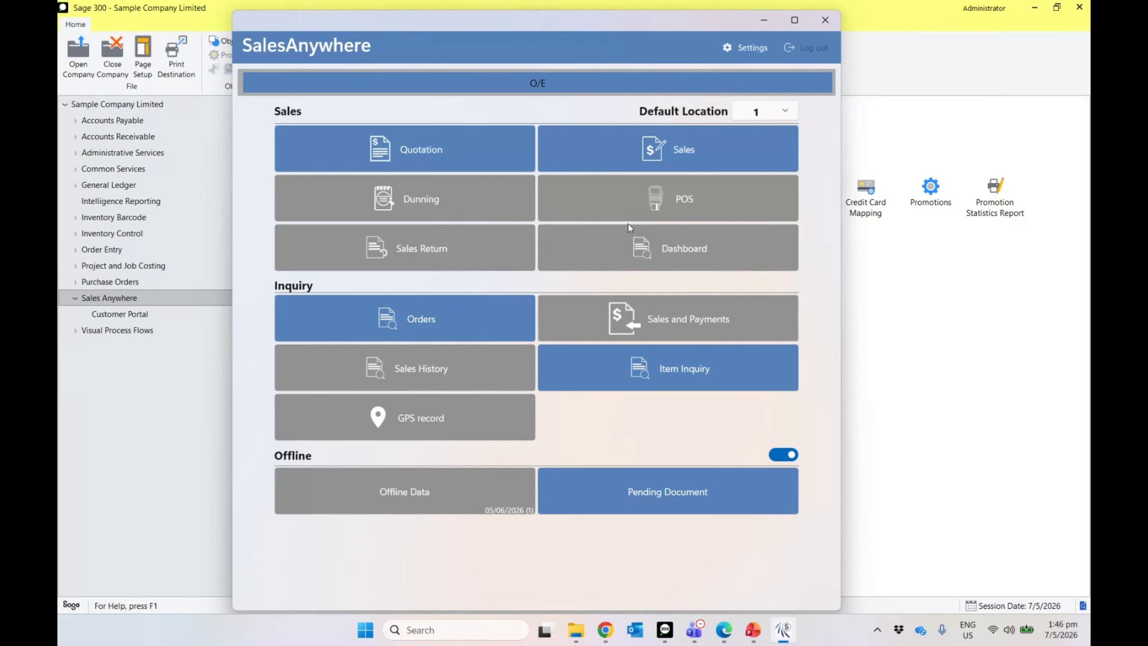
pyautogui.click(491, 157)
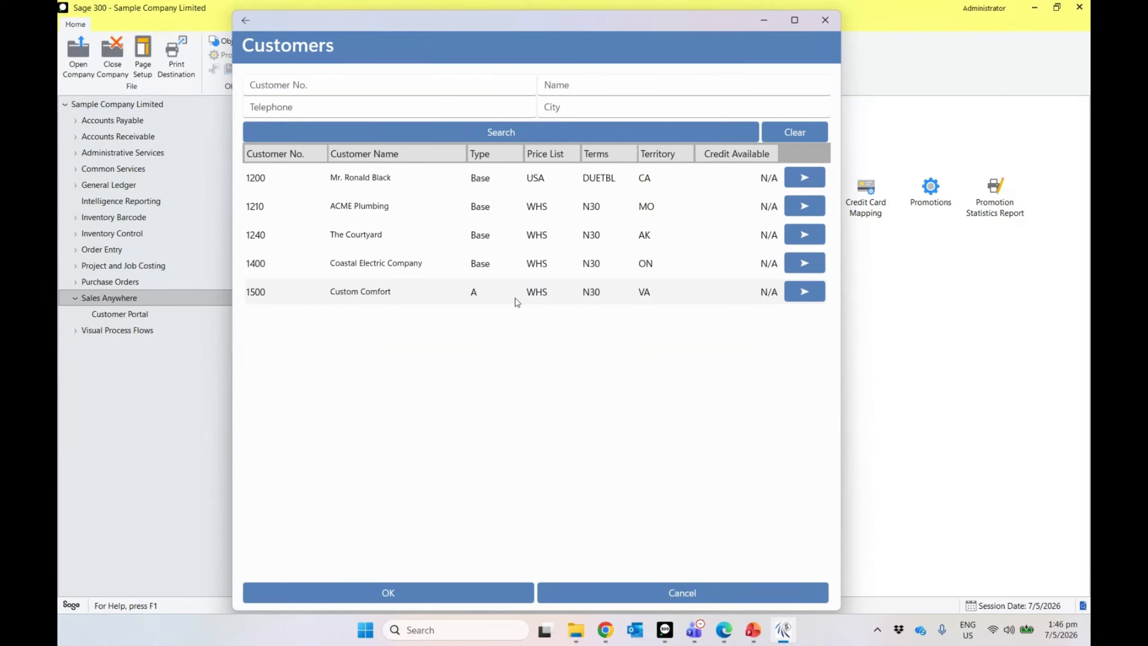
pyautogui.click(479, 599)
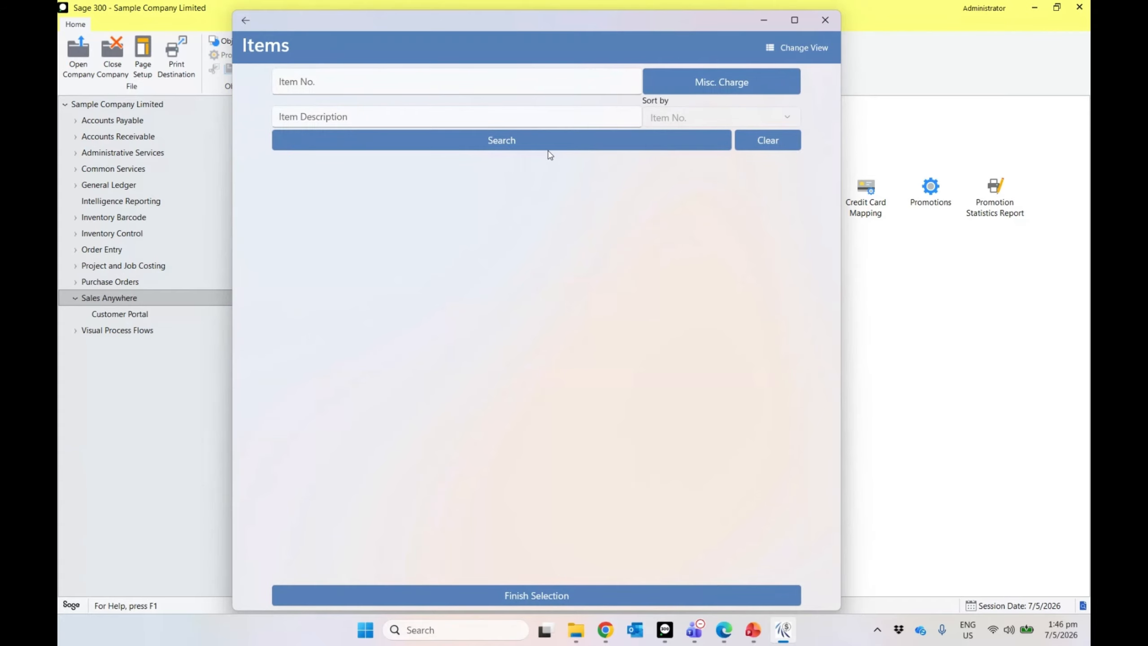
pyautogui.click(547, 148)
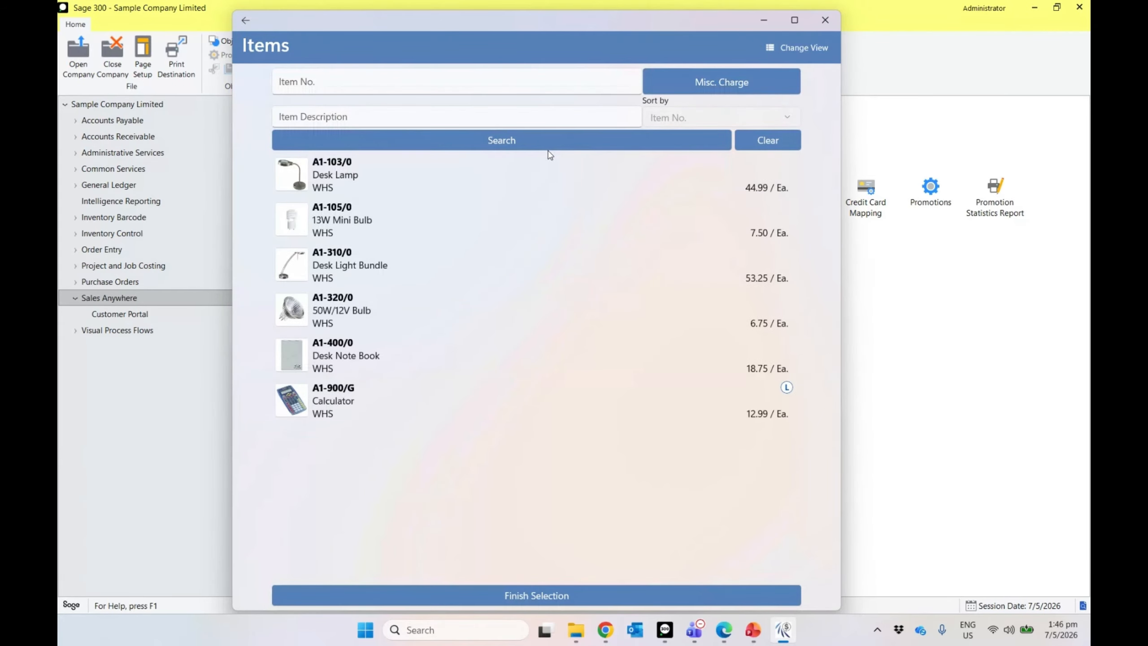
pyautogui.click(504, 231)
pyautogui.click(493, 269)
pyautogui.click(497, 593)
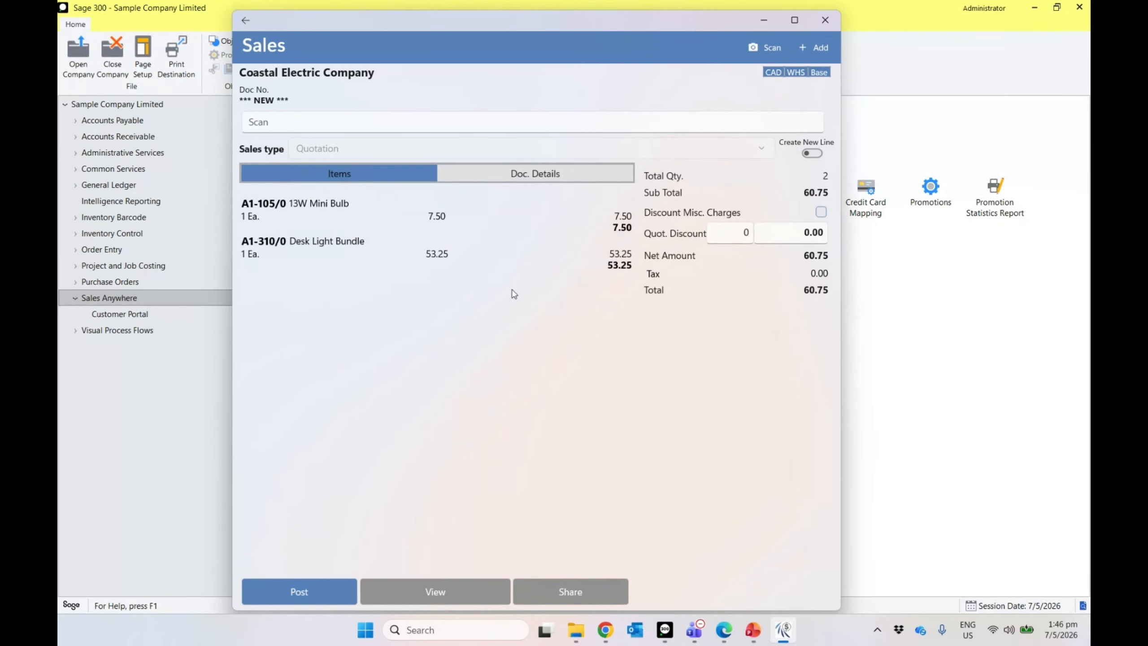
# Step: Adjust the 13W Mini Bulb line quantity and post the 60.75 quotation
pyautogui.click(361, 228)
pyautogui.click(394, 172)
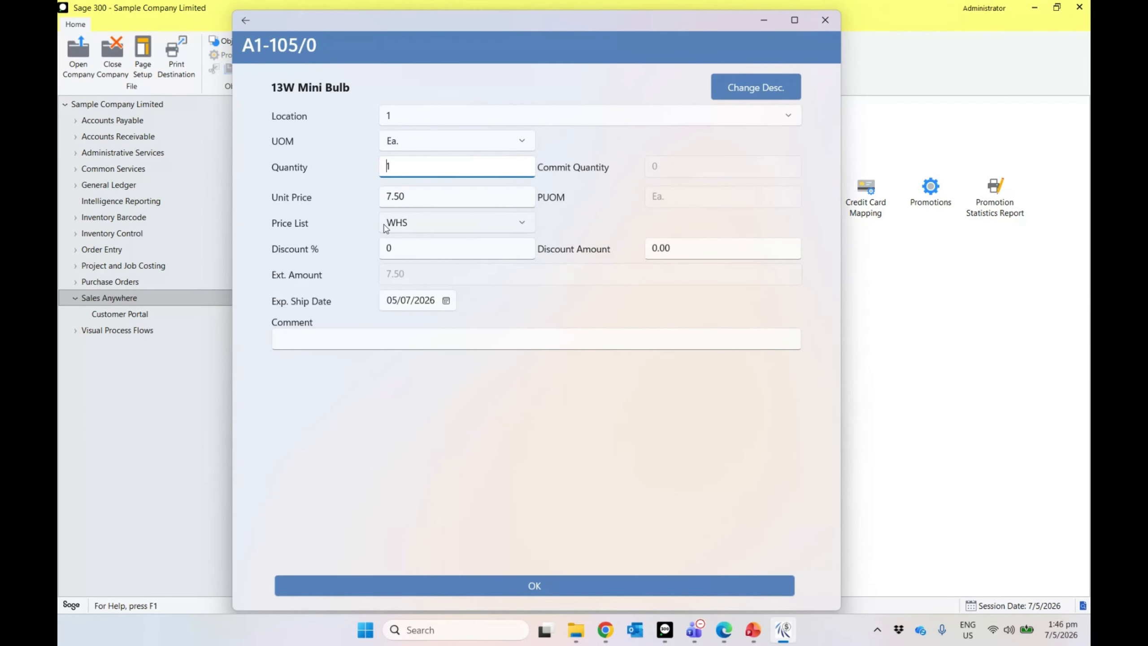
pyautogui.click(494, 587)
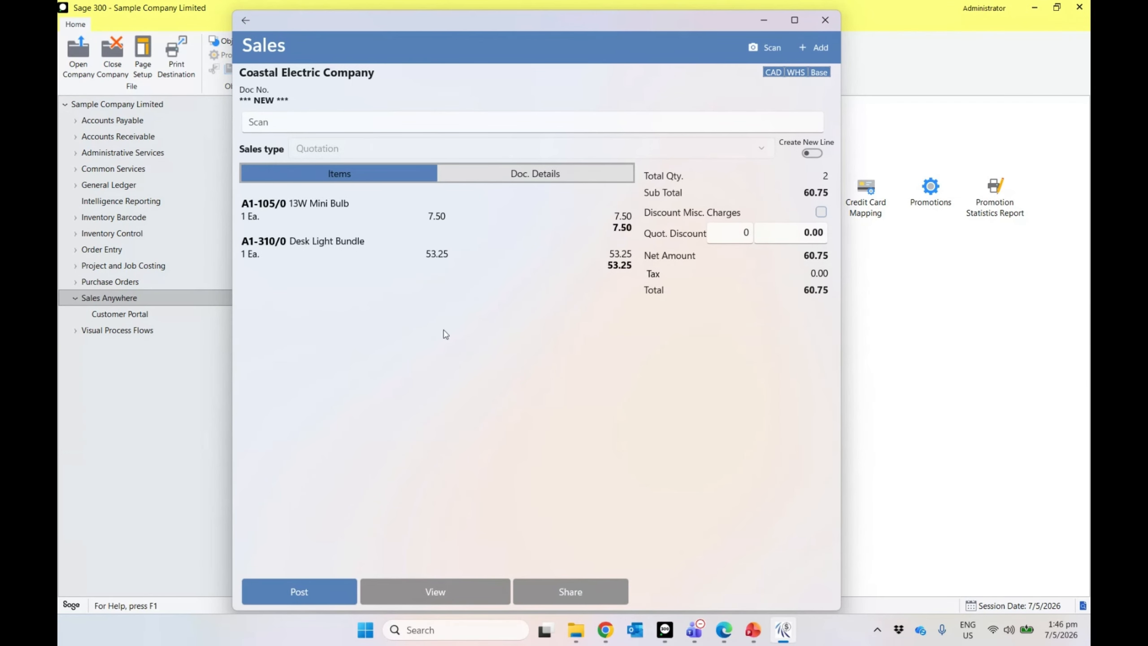
pyautogui.click(307, 581)
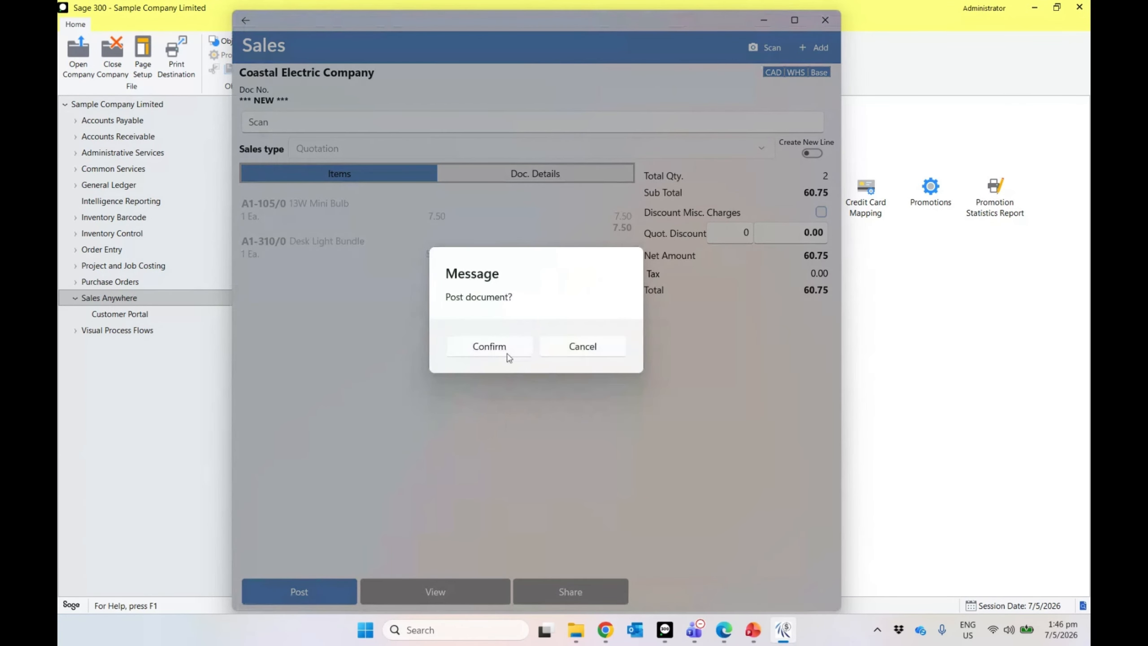
pyautogui.click(508, 357)
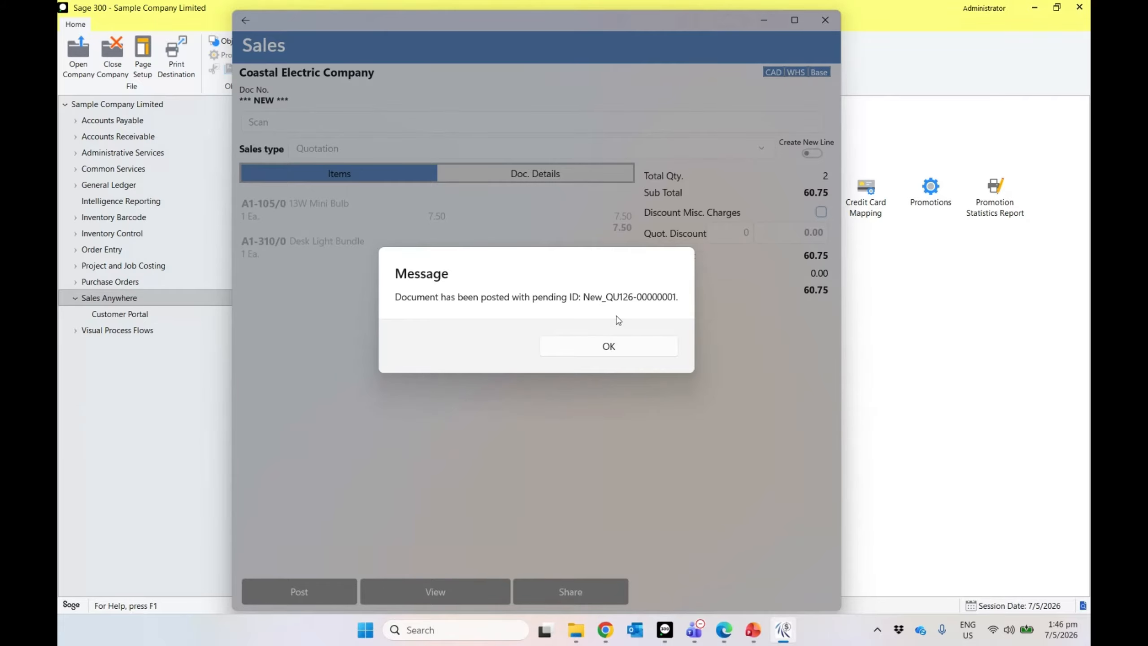
pyautogui.click(601, 347)
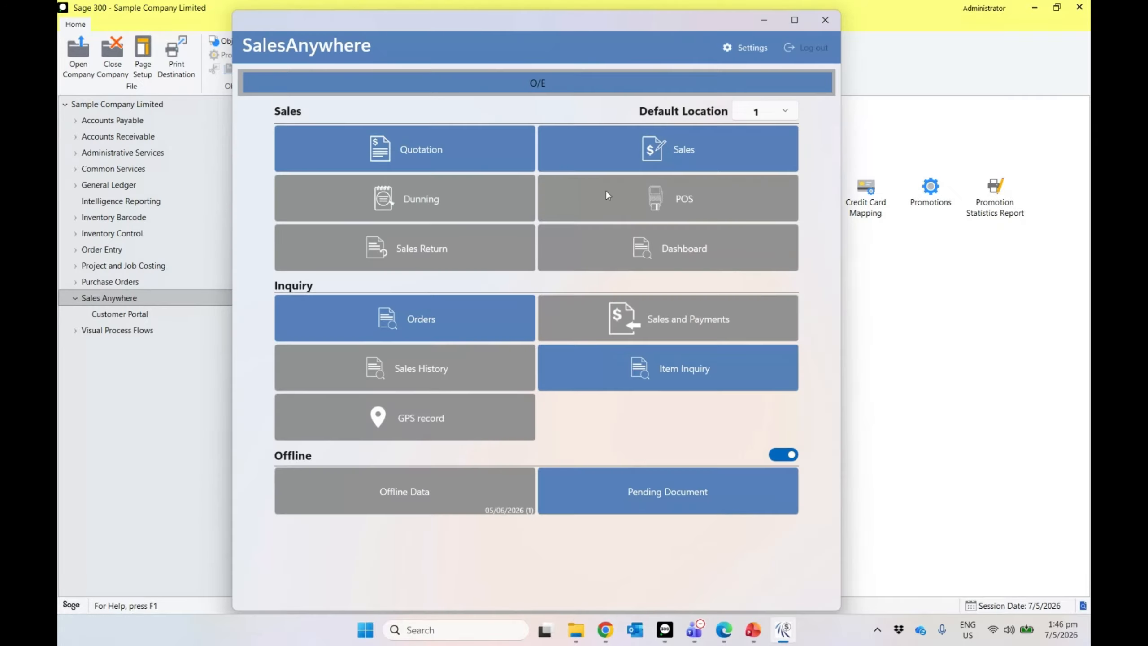
pyautogui.click(610, 160)
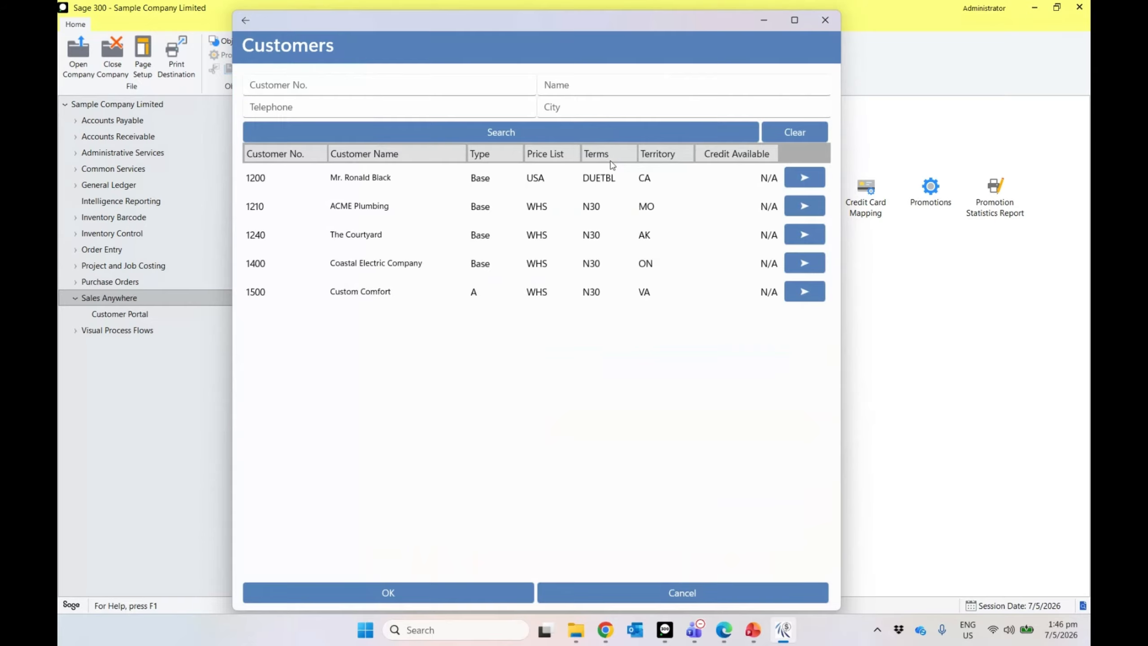
# Step: Post an offline ACME Plumbing order for a Desk Lamp and 13W Mini Bulb totalling 44.55
pyautogui.click(409, 208)
pyautogui.click(462, 597)
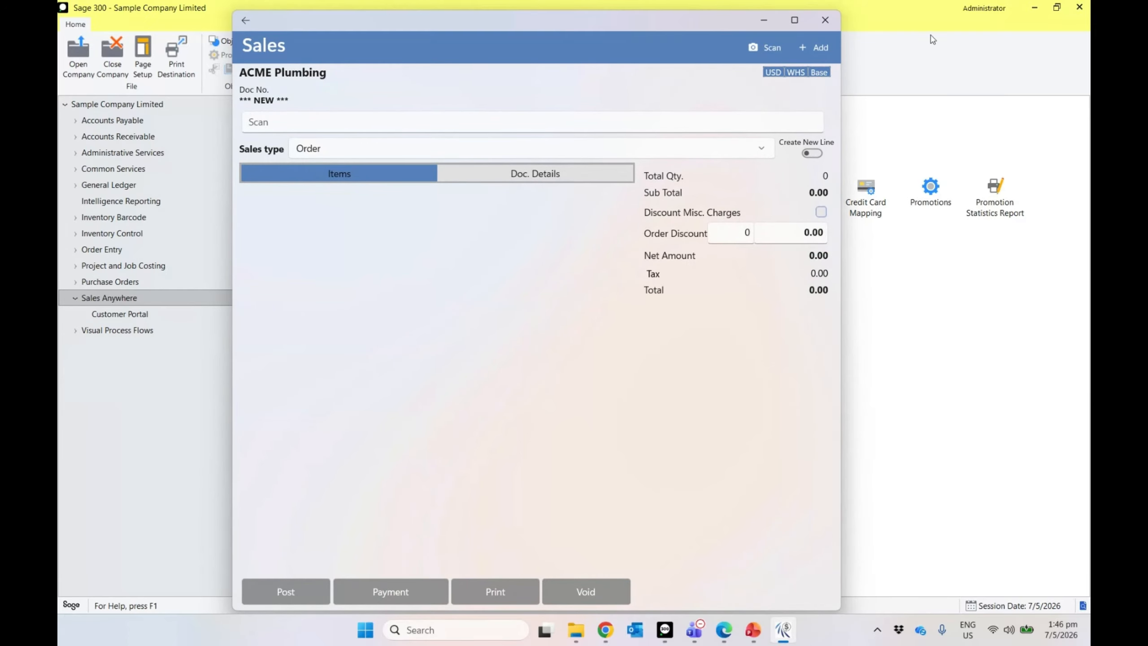
pyautogui.click(825, 56)
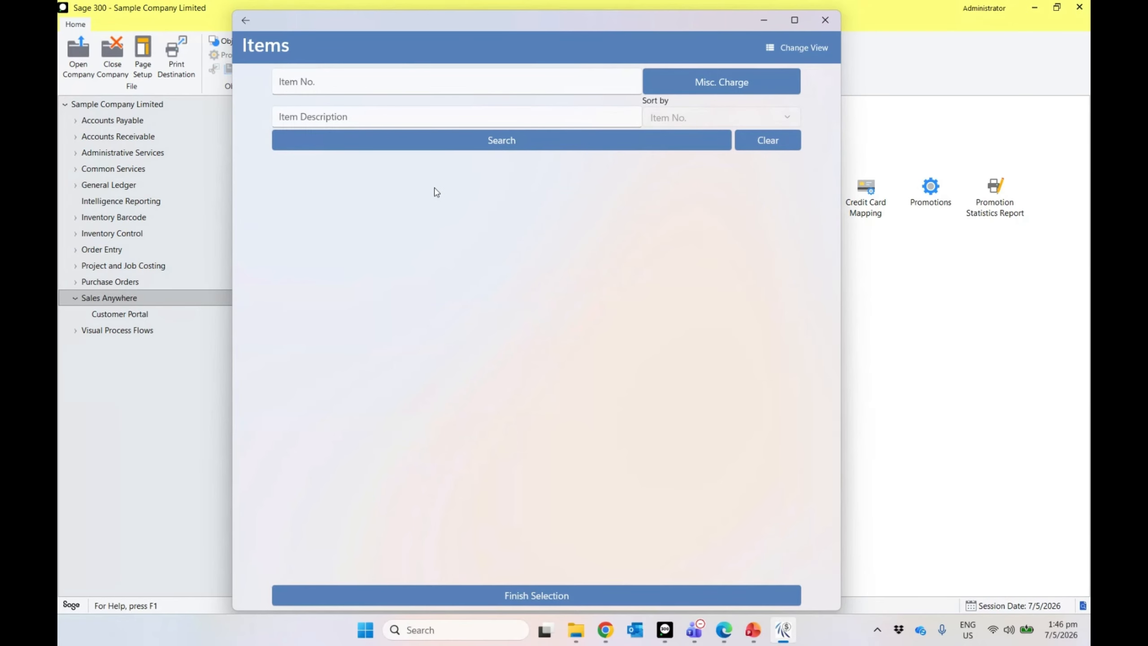
pyautogui.click(468, 146)
pyautogui.click(376, 177)
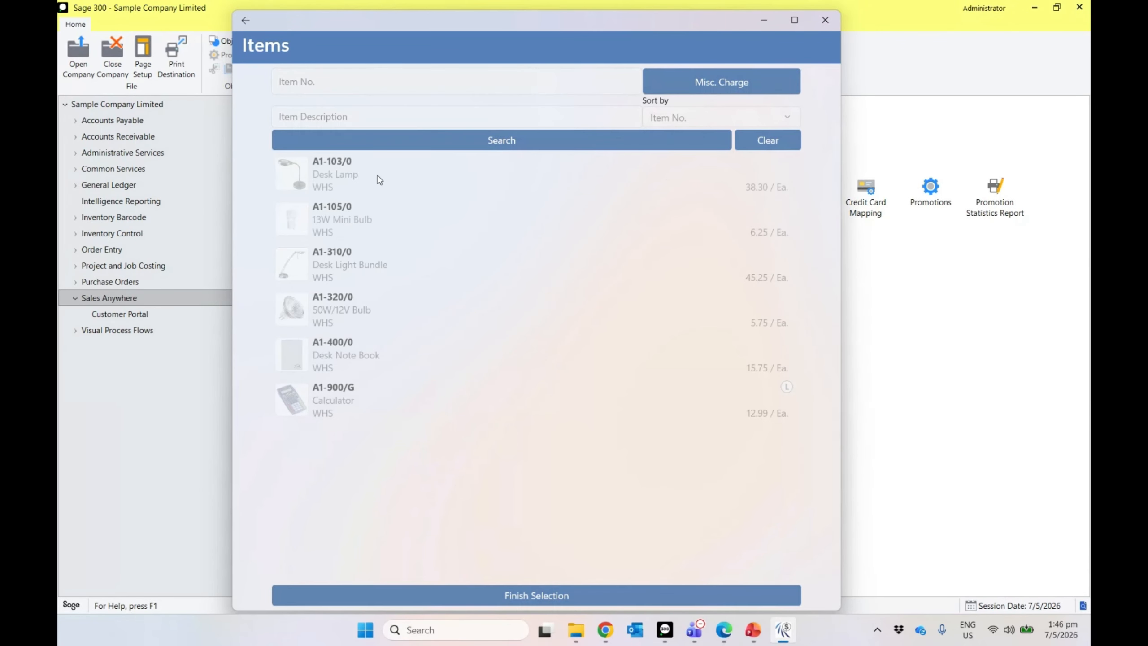
pyautogui.click(375, 206)
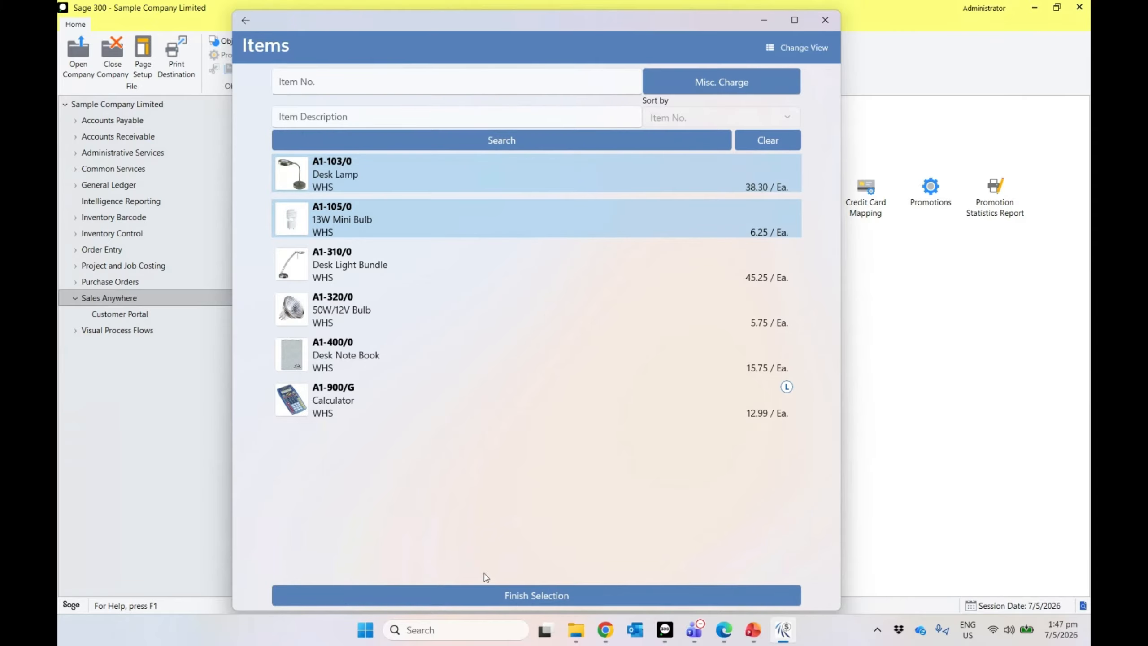
pyautogui.click(481, 589)
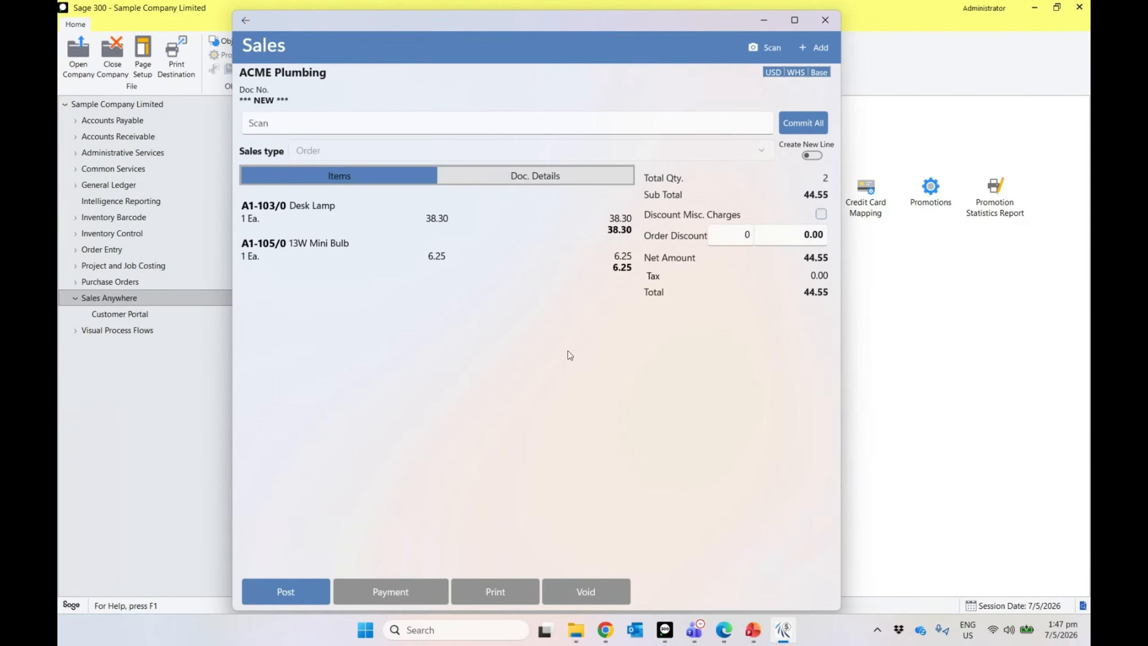
pyautogui.click(285, 593)
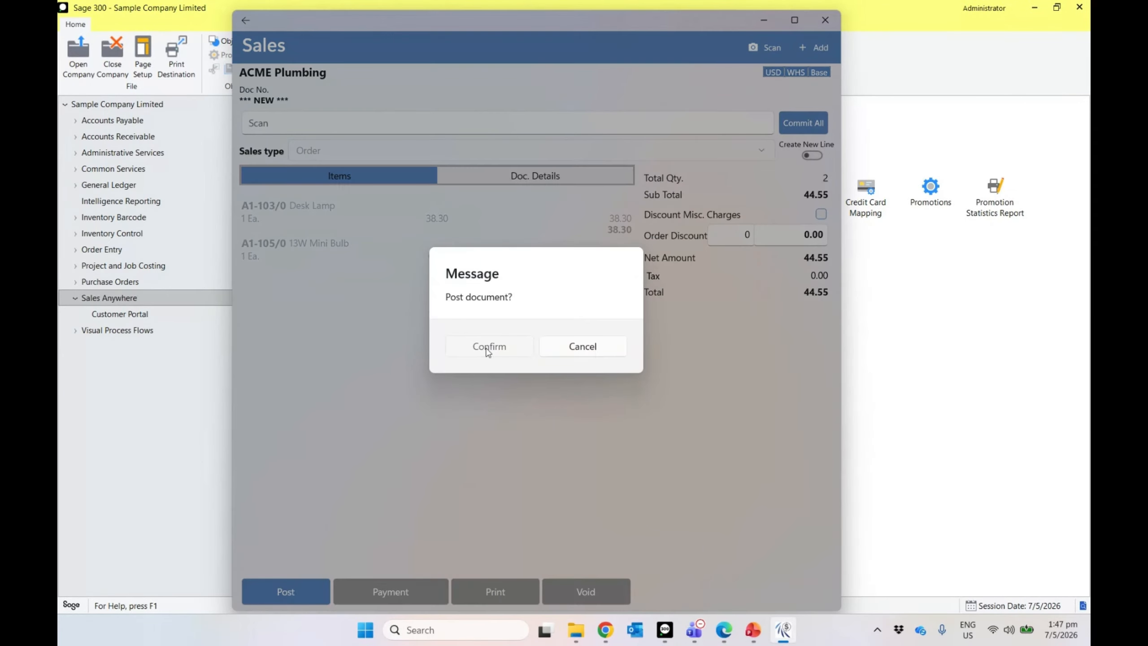
pyautogui.click(488, 350)
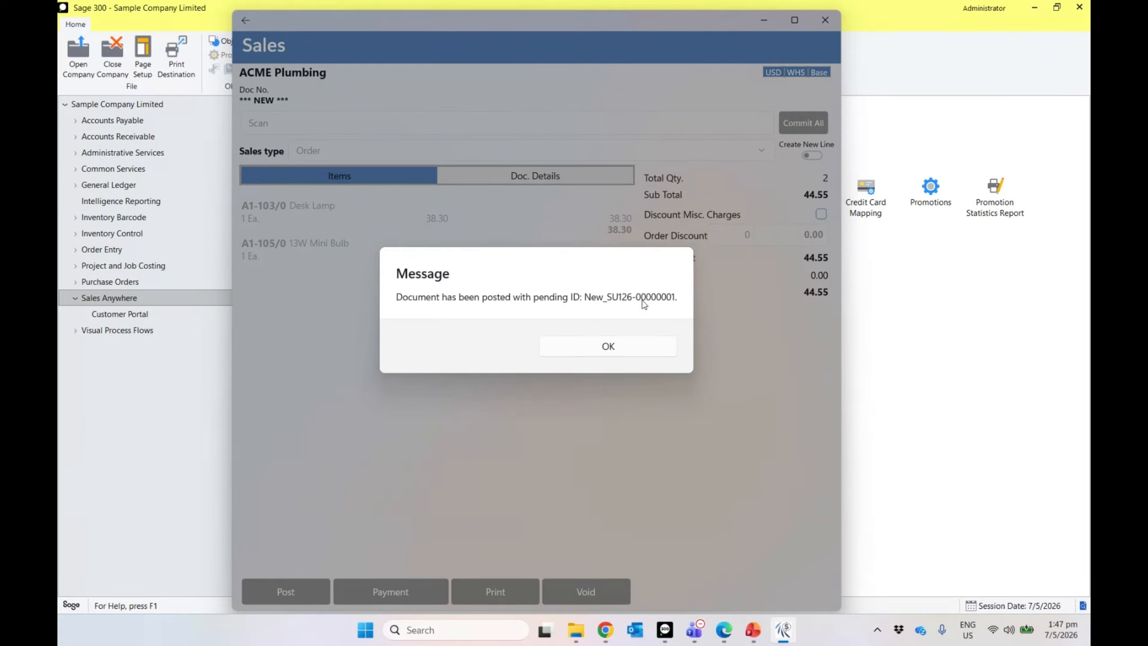
# Step: Start a new Order ▸ Shipment ▸ Inv. sale for Coastal Electric Company
pyautogui.click(624, 355)
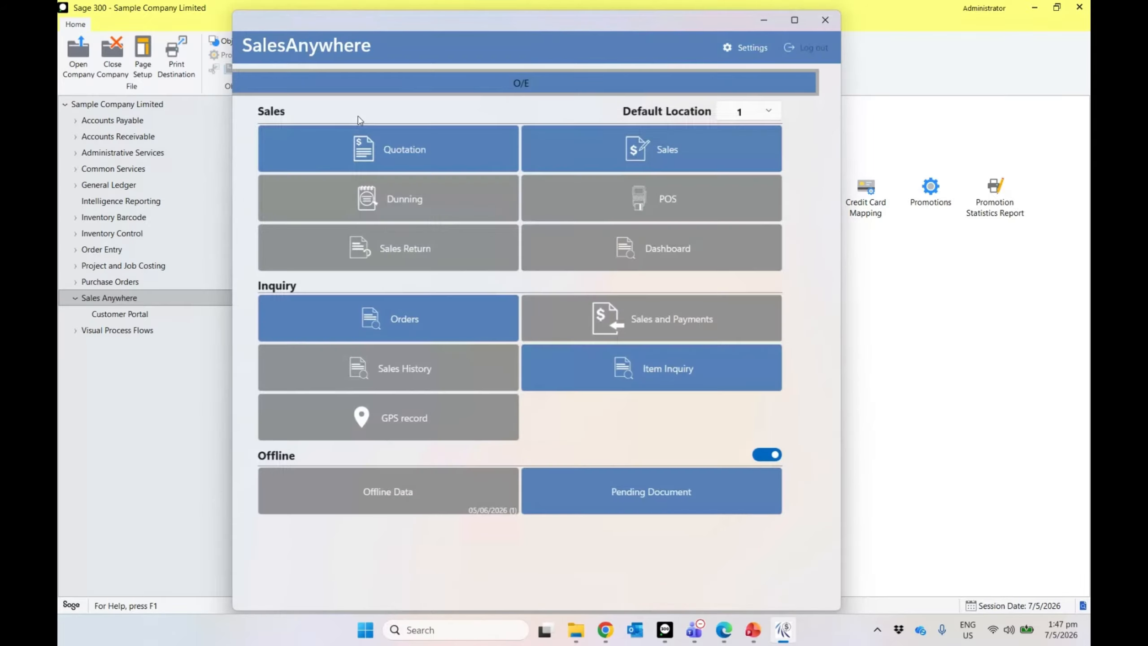
pyautogui.click(586, 151)
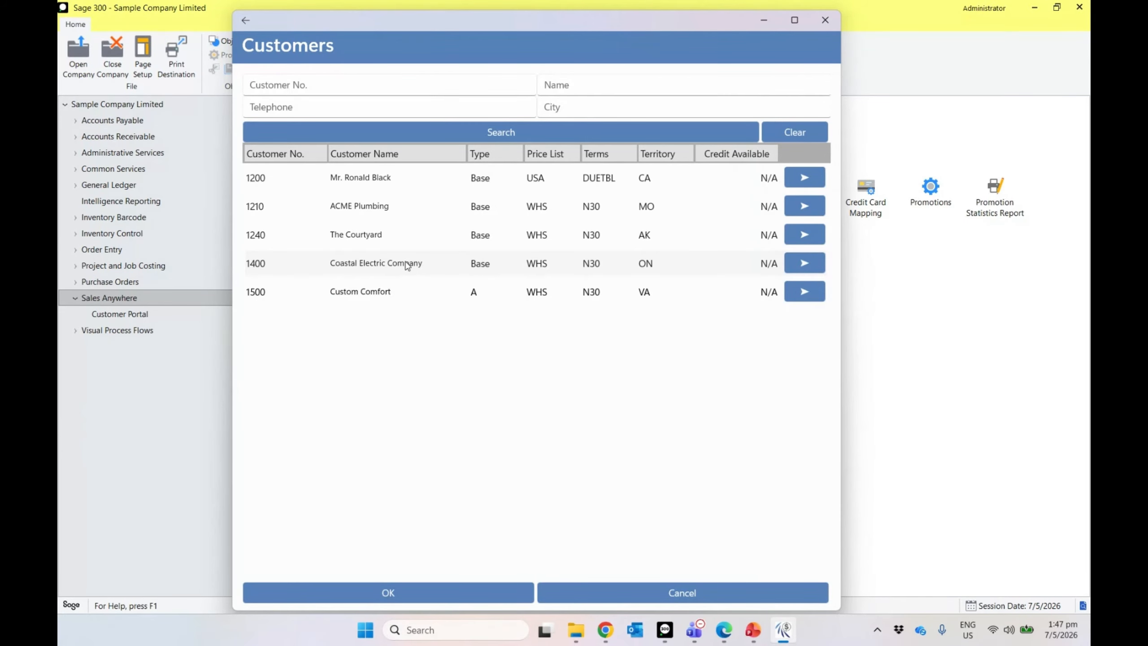
pyautogui.click(405, 594)
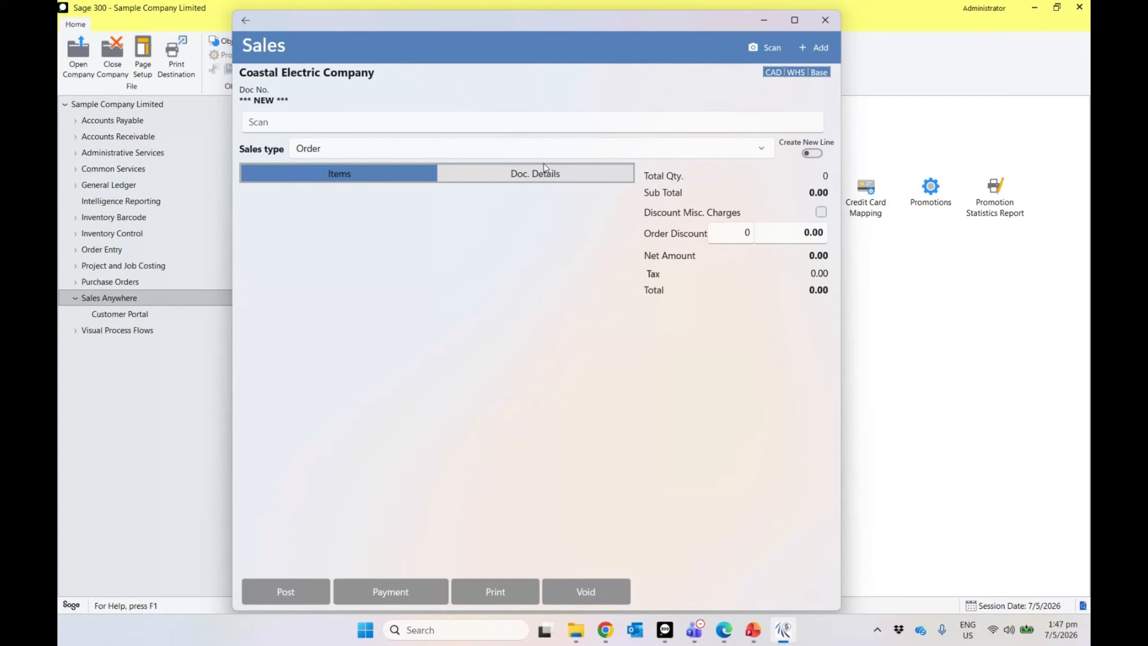
pyautogui.click(551, 153)
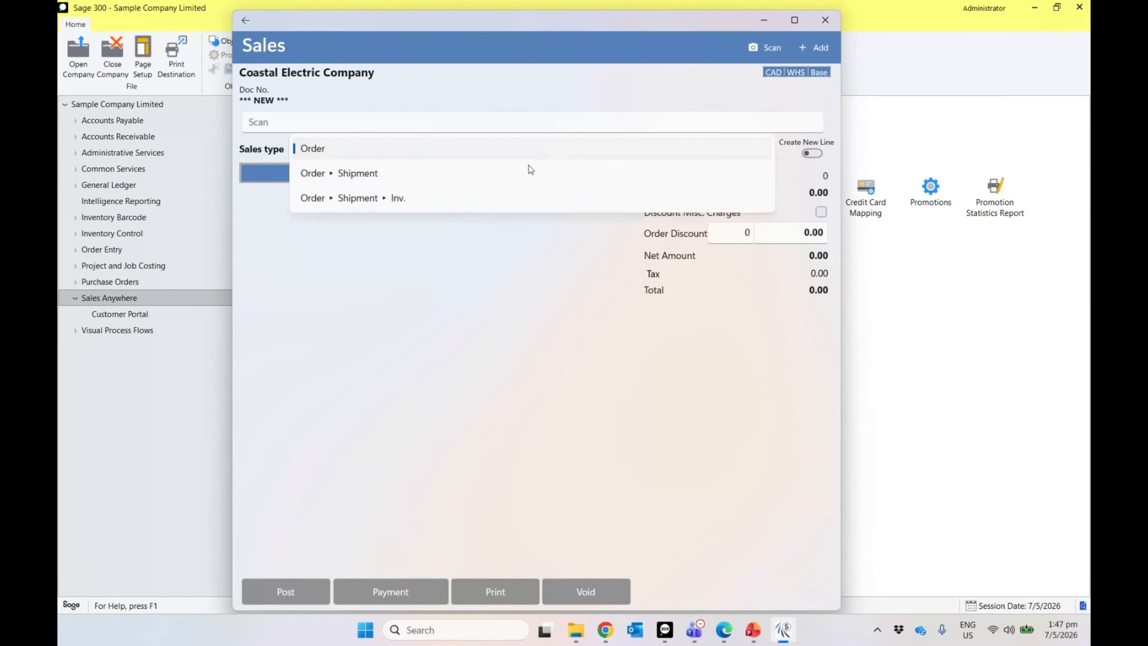
pyautogui.click(433, 198)
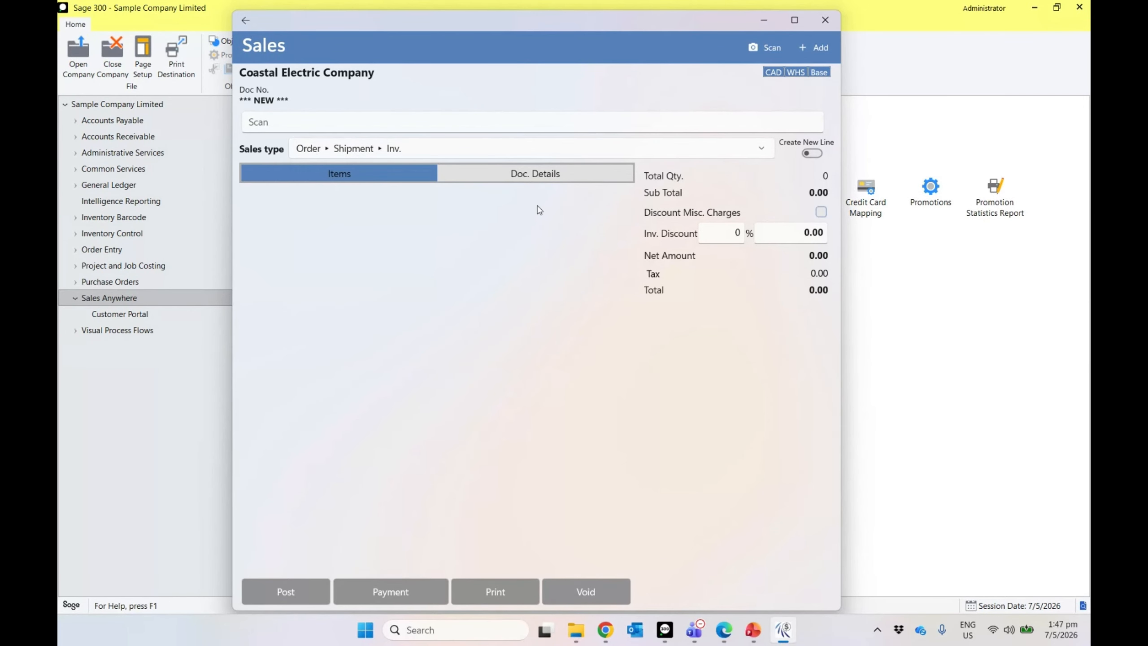
# Step: Add the Desk Light Bundle and 13W Mini Bulb items to the sale
pyautogui.click(814, 47)
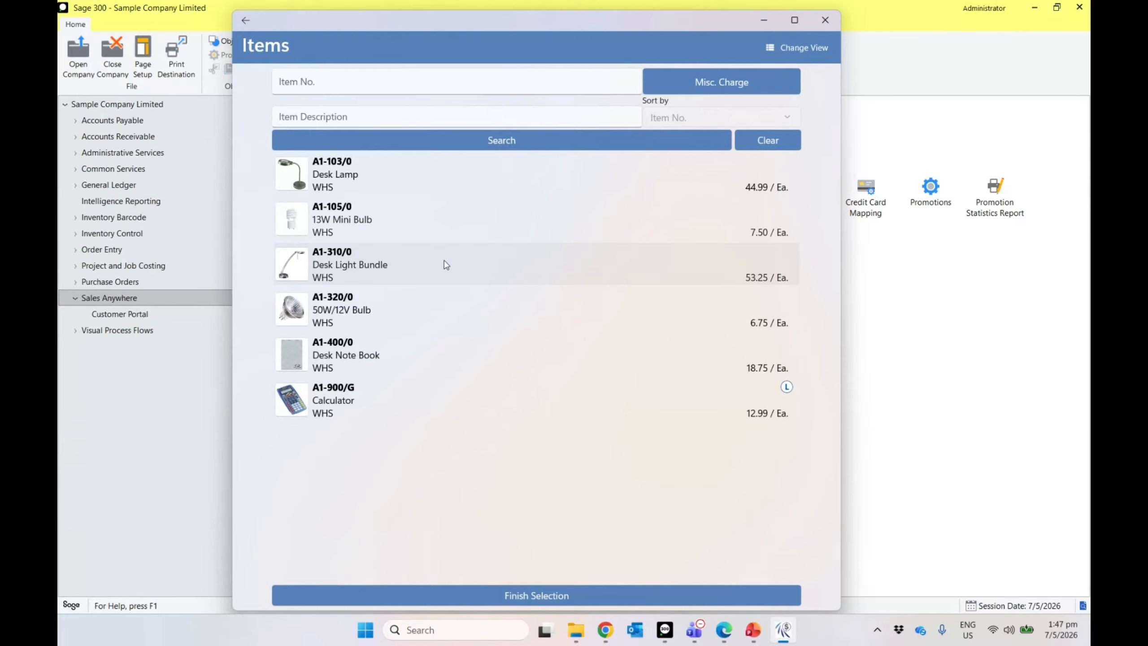
pyautogui.click(444, 263)
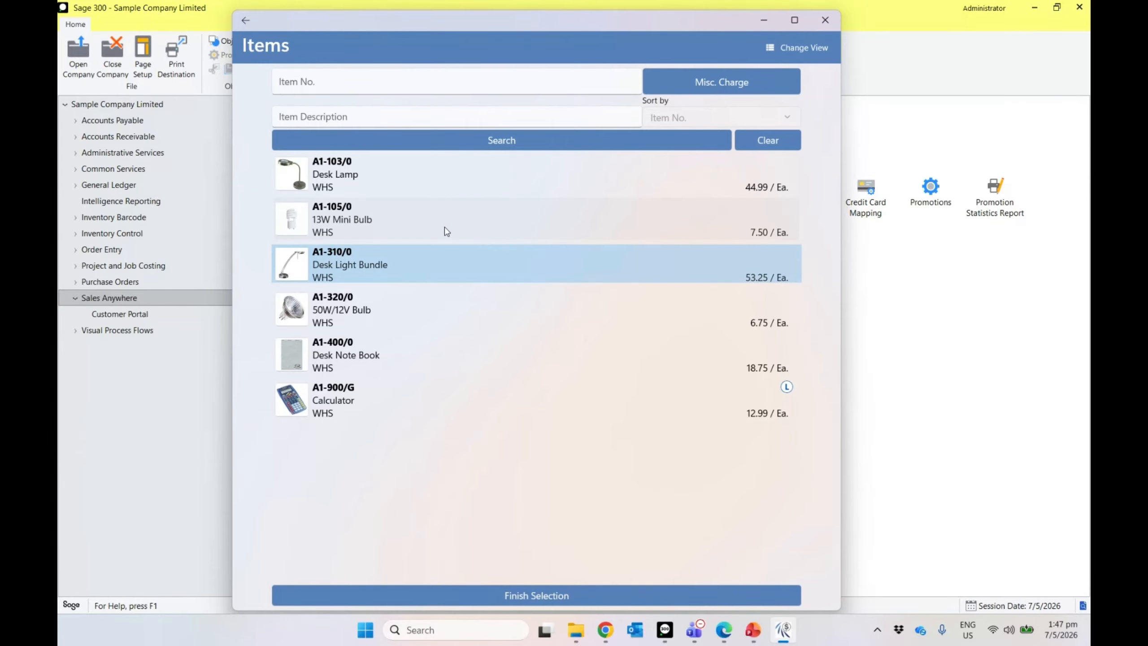
pyautogui.click(445, 227)
pyautogui.click(441, 595)
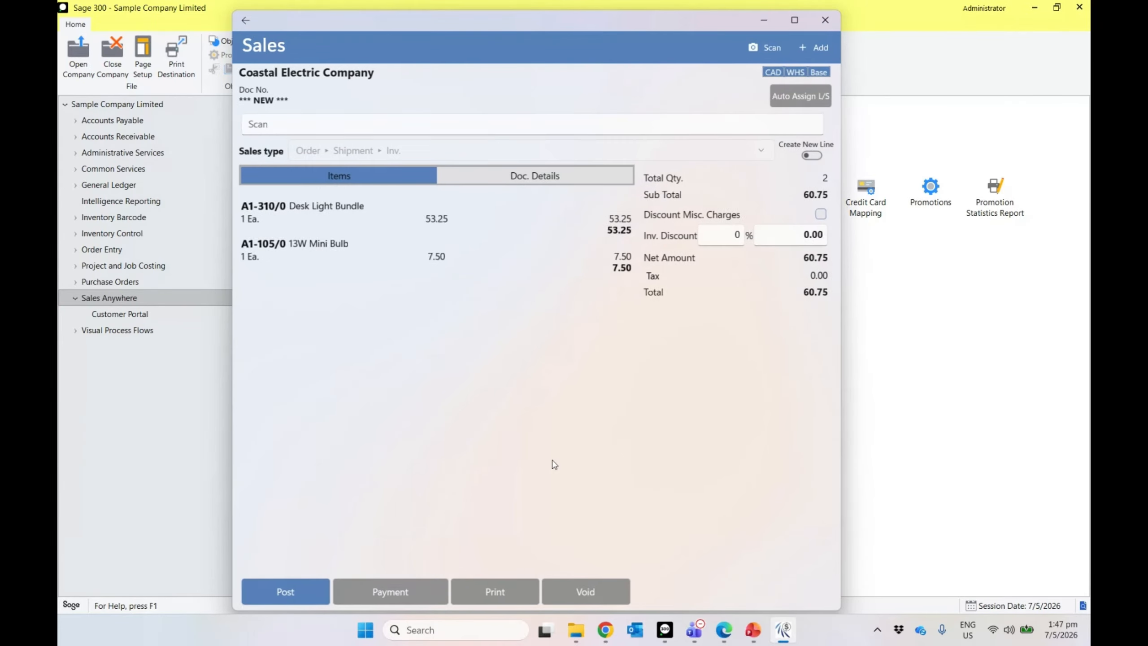
# Step: Post the 60.75 sale with a drawn signature and return to the main menu
pyautogui.click(306, 587)
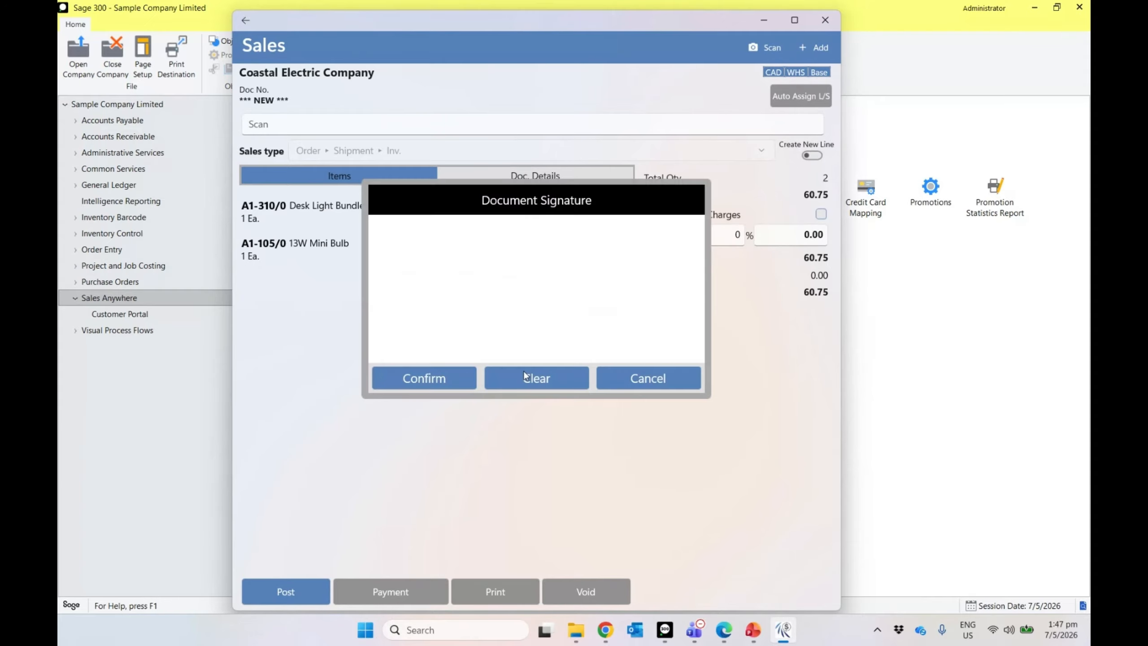
pyautogui.moveTo(453, 312)
pyautogui.mouseDown()
pyautogui.moveTo(455, 290)
pyautogui.moveTo(569, 340)
pyautogui.mouseUp()
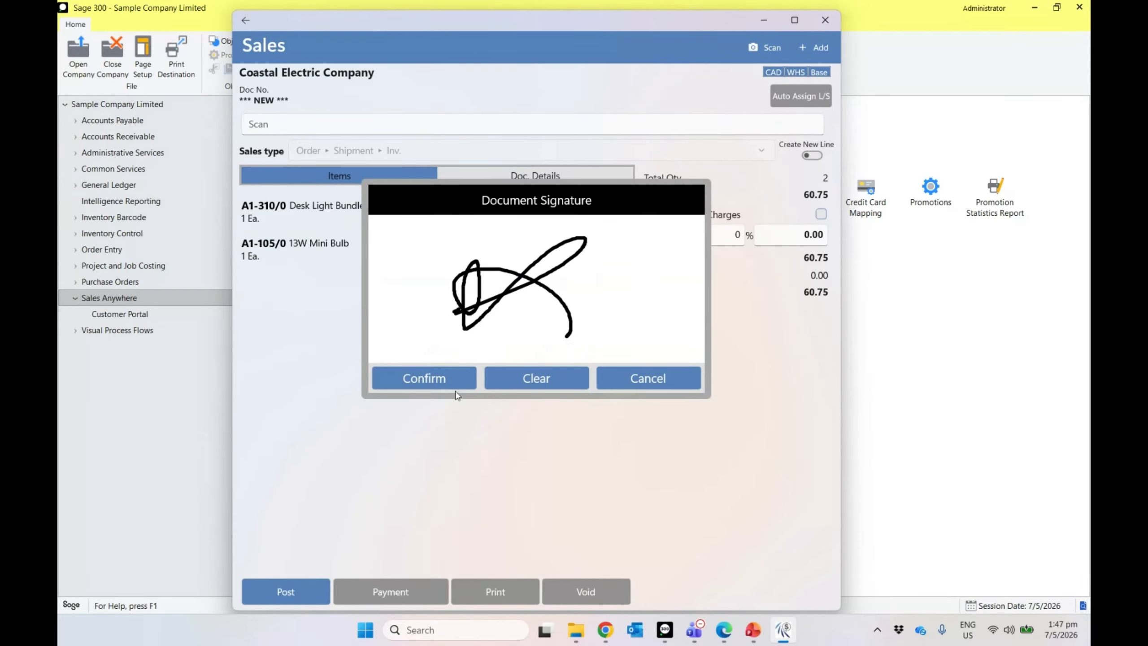
pyautogui.click(437, 382)
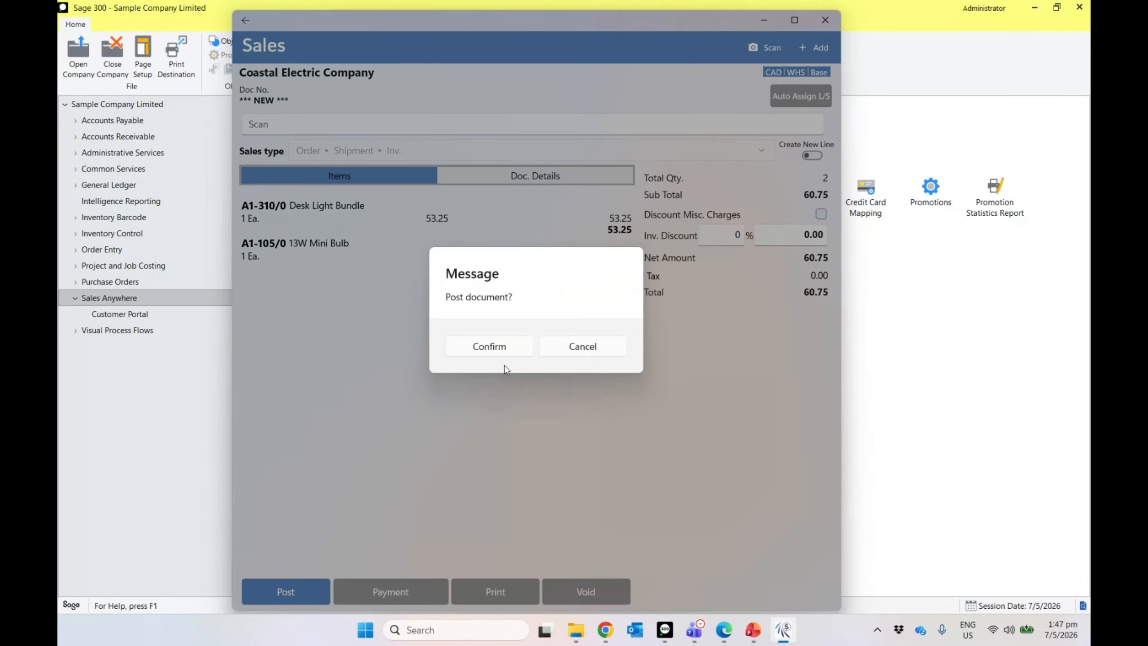
pyautogui.click(507, 352)
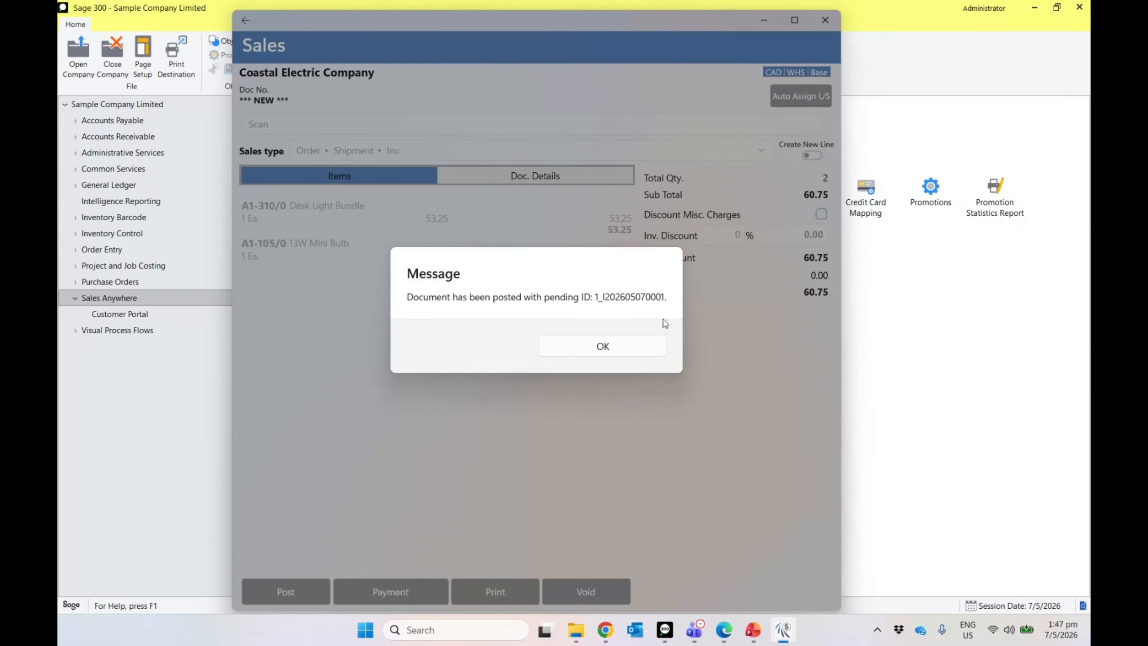
pyautogui.click(602, 345)
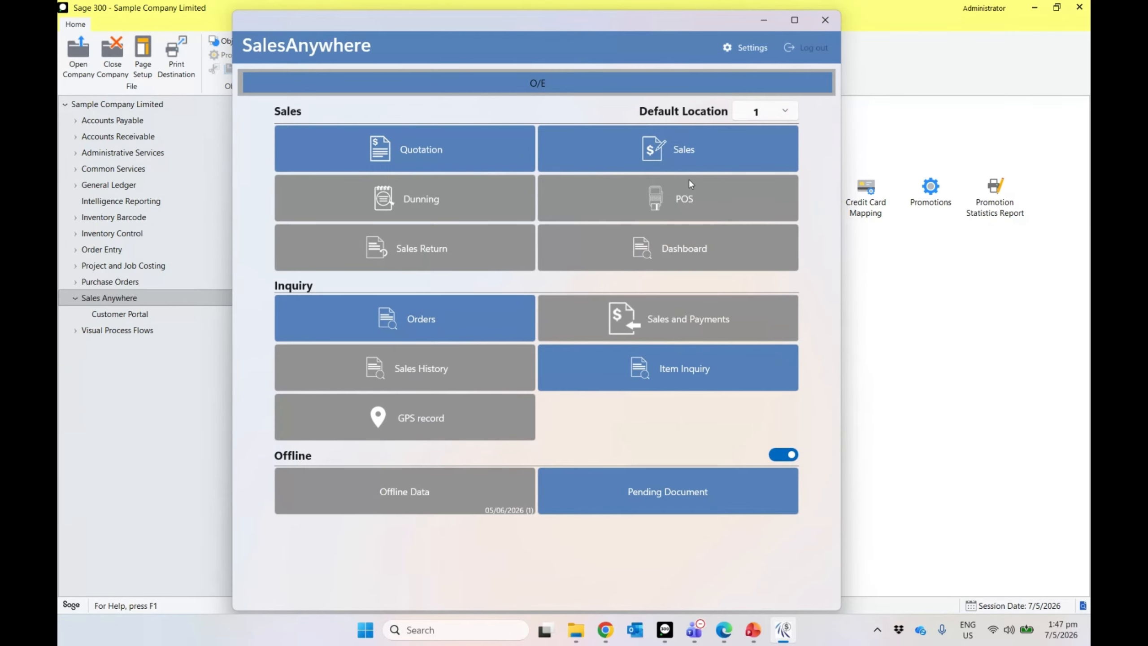
pyautogui.click(705, 145)
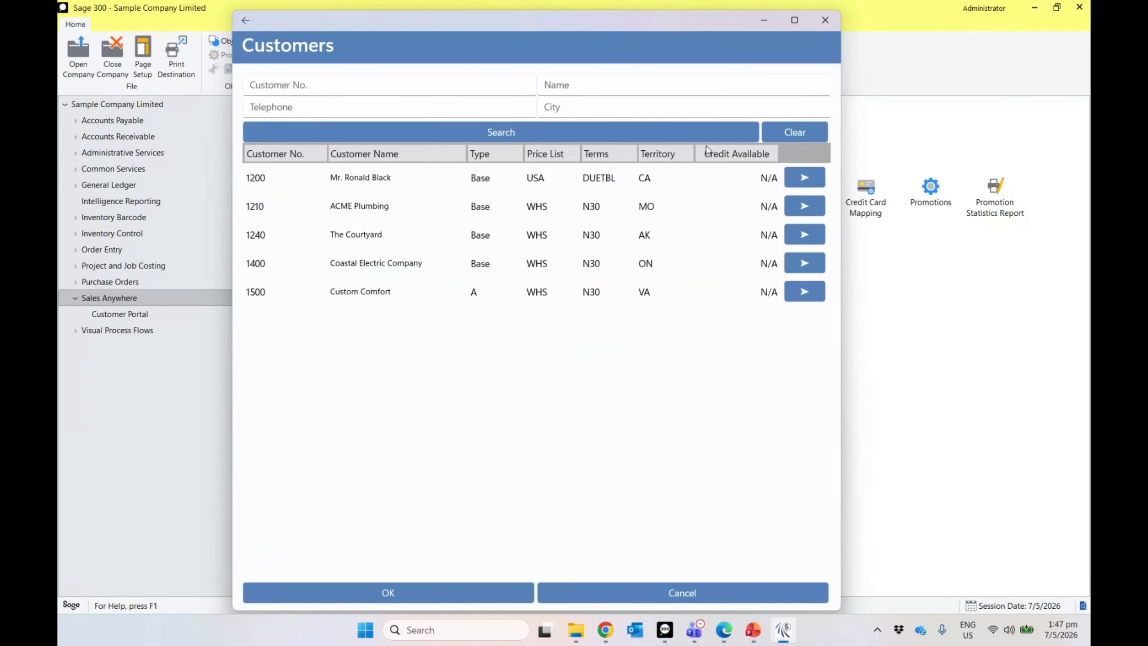
pyautogui.click(252, 21)
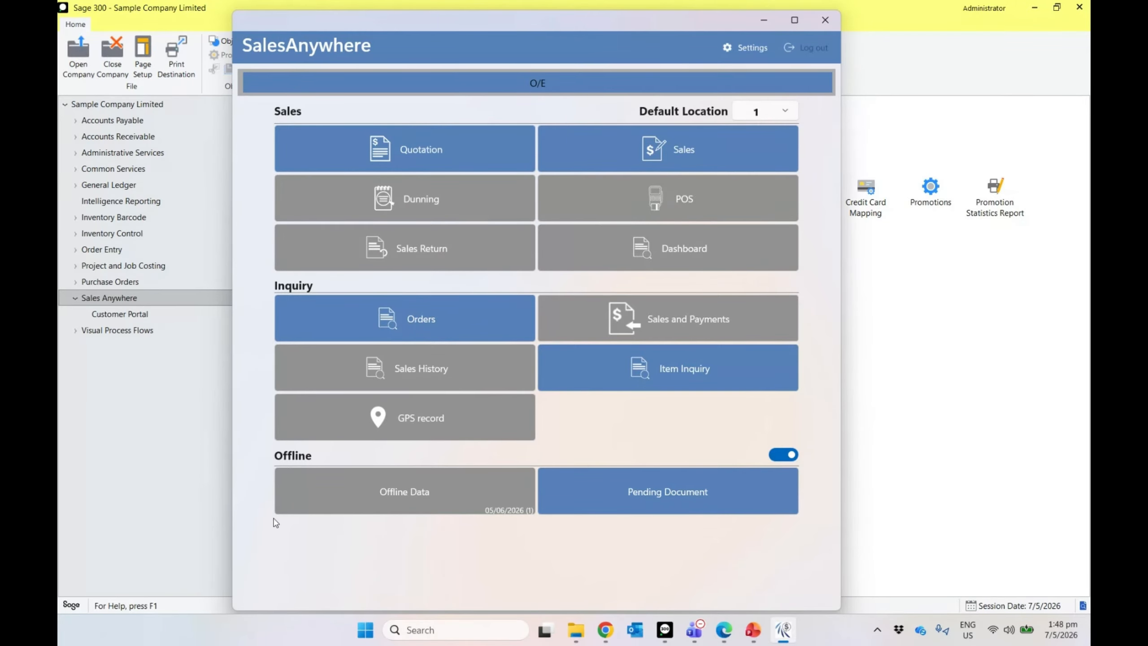
# Step: Review the pending Coastal Electric quotation in the pending documents list
pyautogui.click(584, 506)
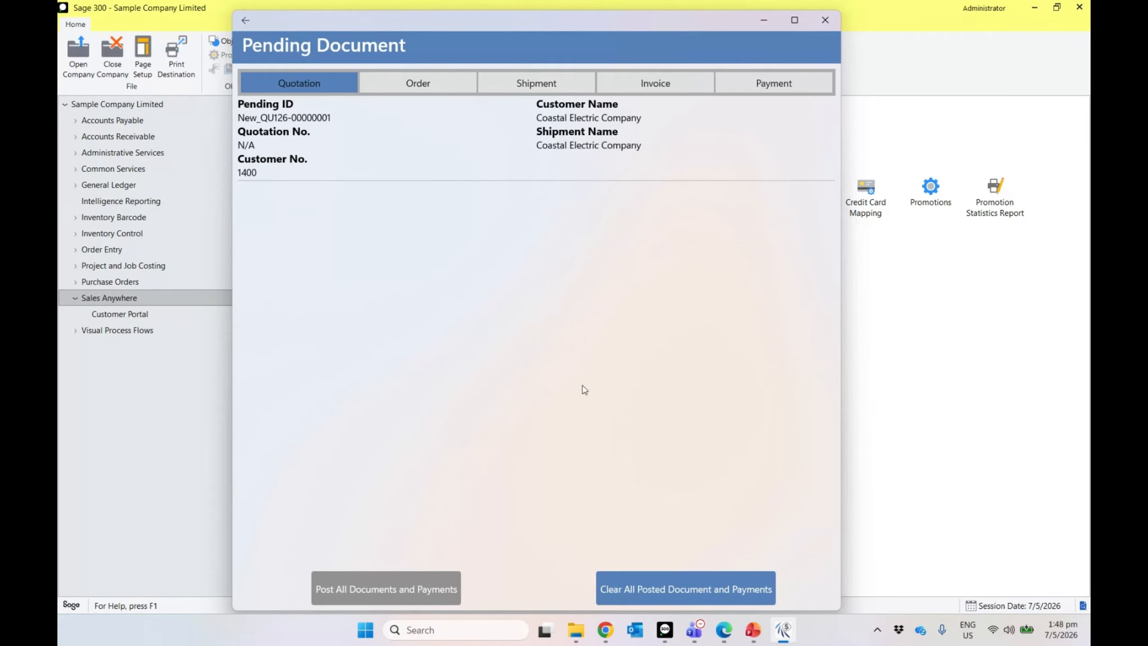
pyautogui.click(318, 145)
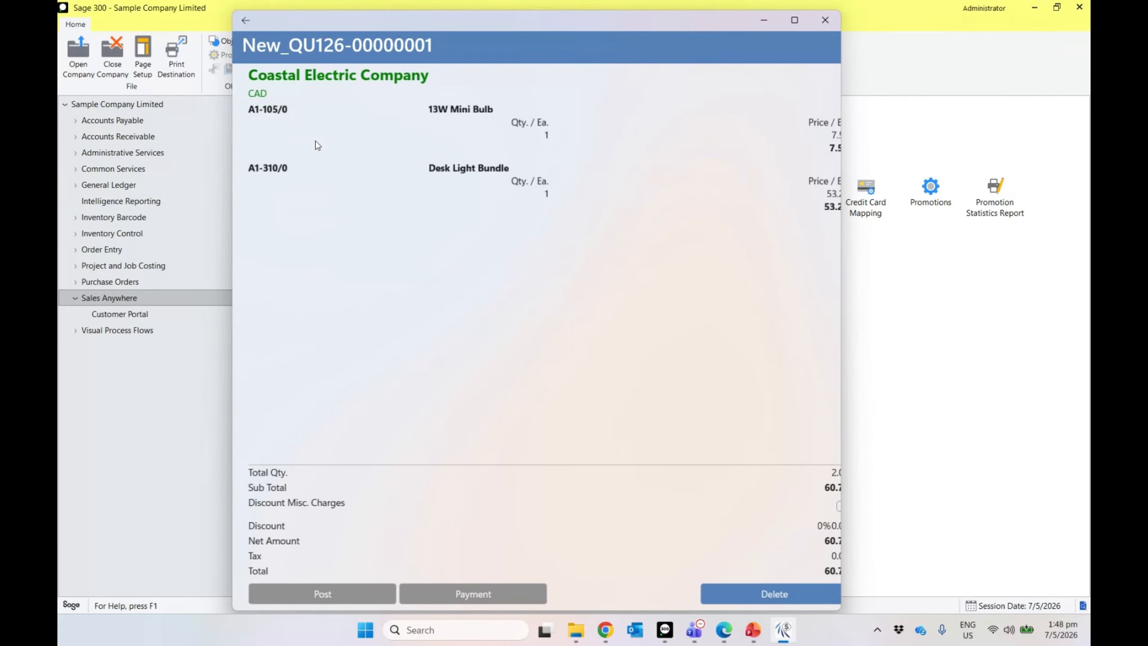
pyautogui.click(245, 20)
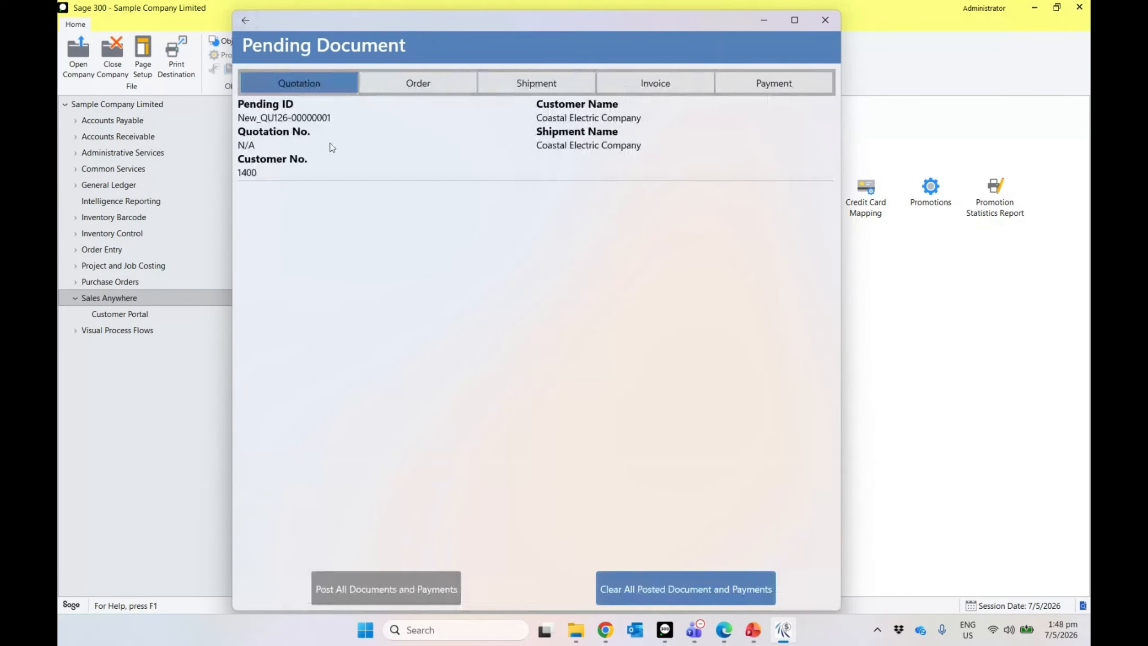
pyautogui.click(405, 146)
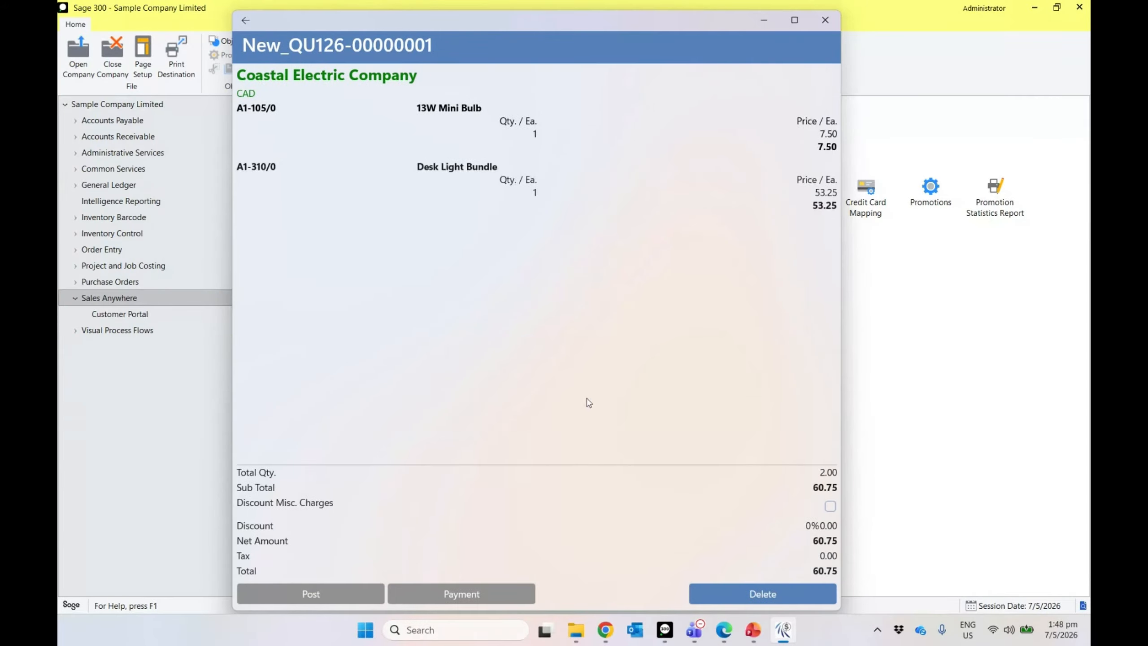
pyautogui.click(246, 21)
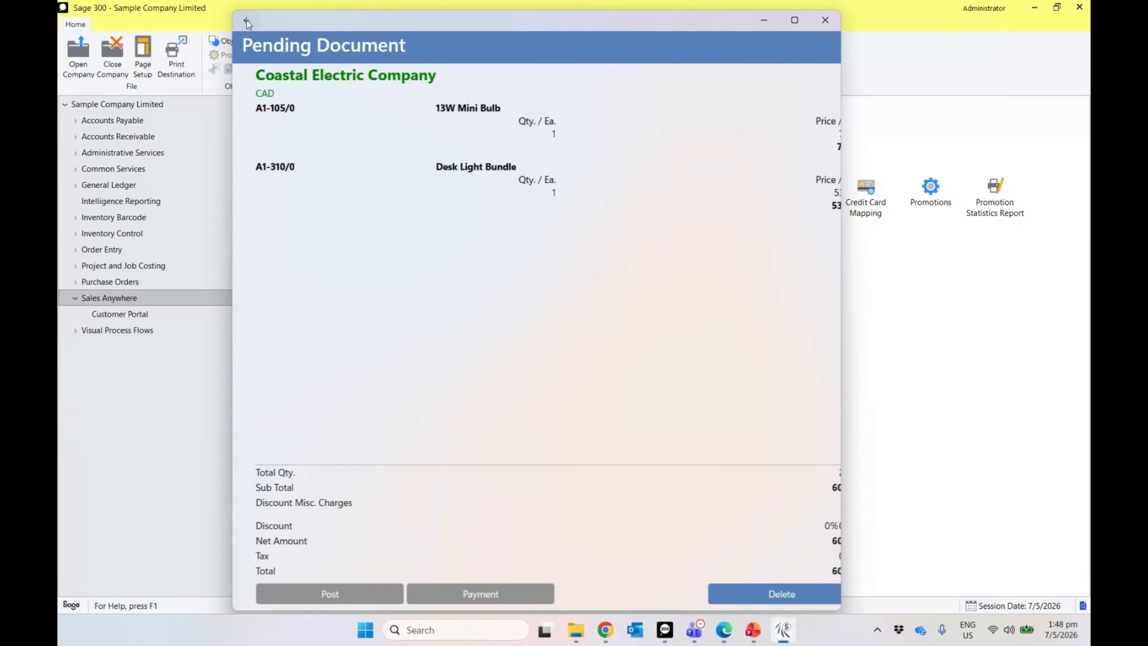
# Step: Check the pending ACME Plumbing order and Coastal Electric invoice, then return to the menu
pyautogui.click(414, 82)
pyautogui.click(443, 163)
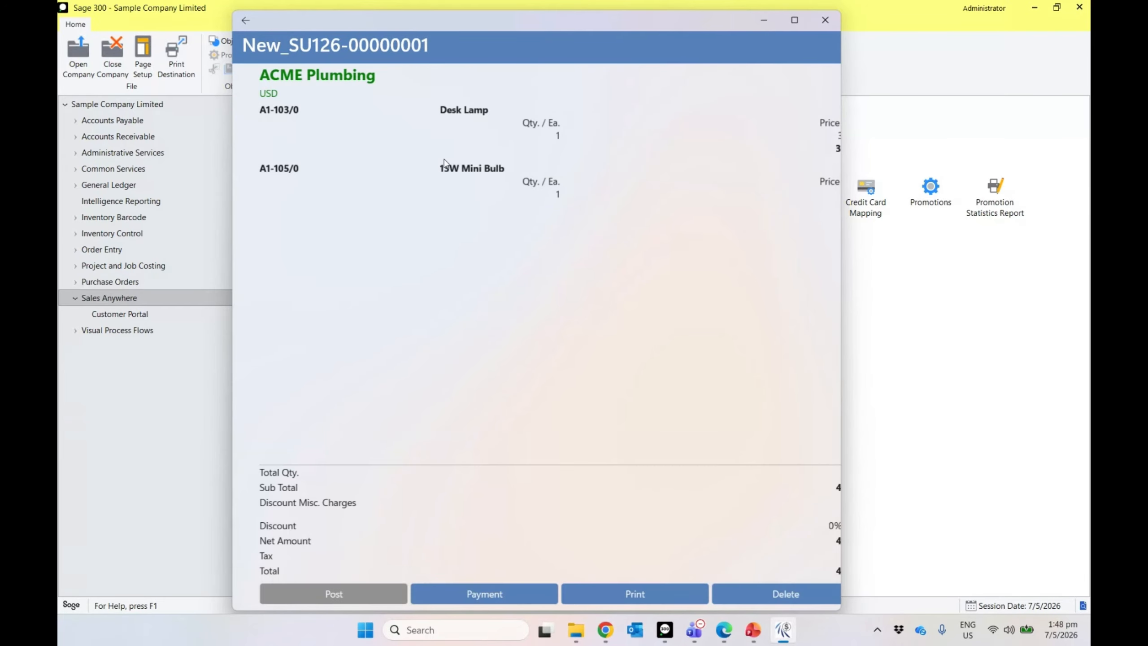
pyautogui.click(246, 20)
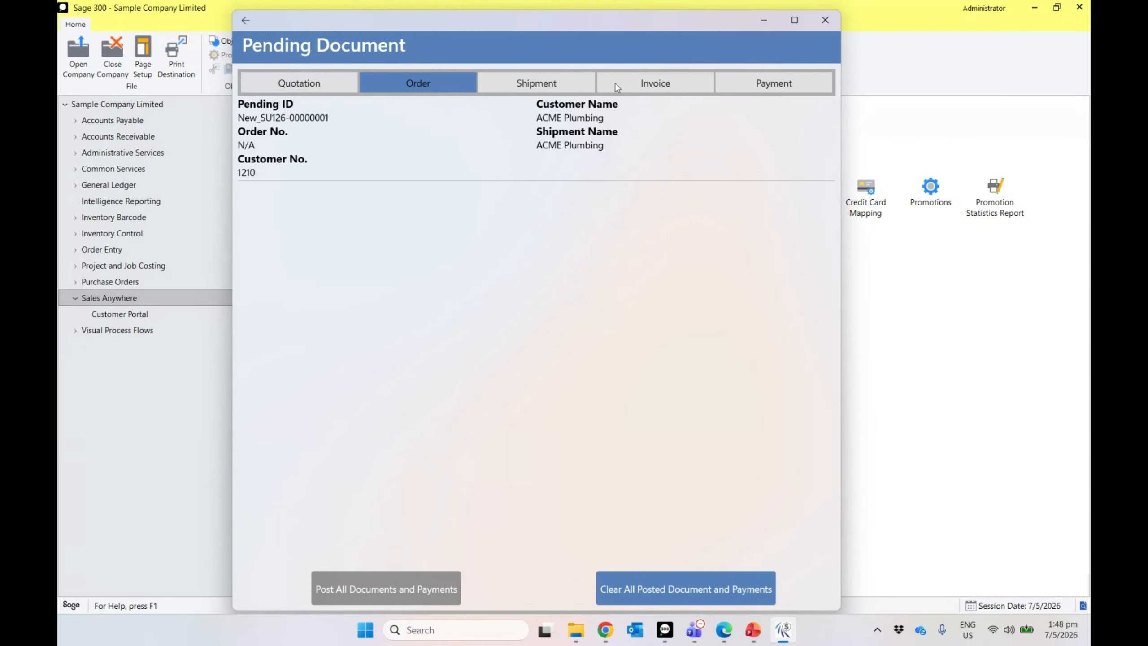
pyautogui.click(631, 80)
pyautogui.click(635, 145)
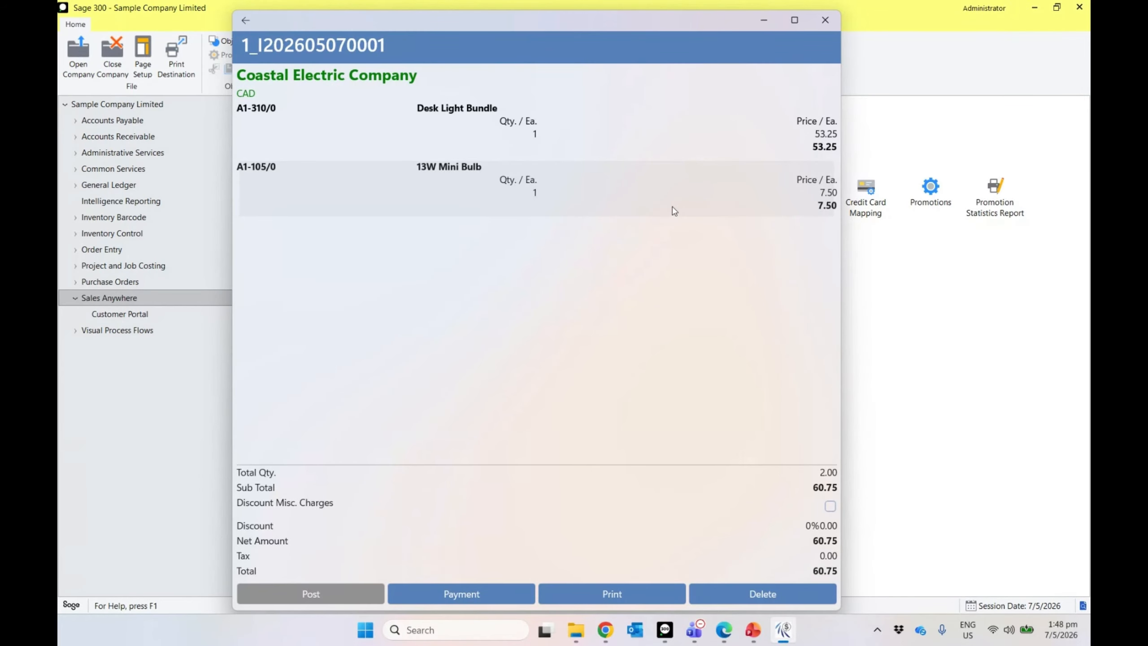
pyautogui.click(239, 24)
pyautogui.click(239, 24)
pyautogui.click(239, 24)
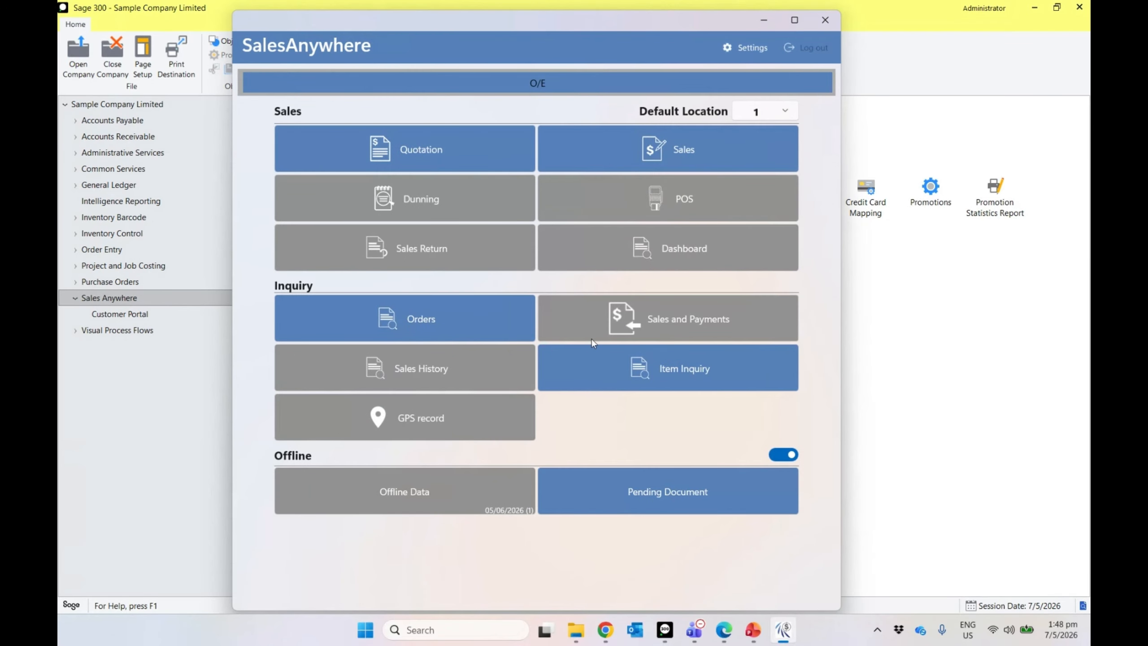
# Step: Go online and post all pending documents and payments to Sage 300
pyautogui.click(776, 457)
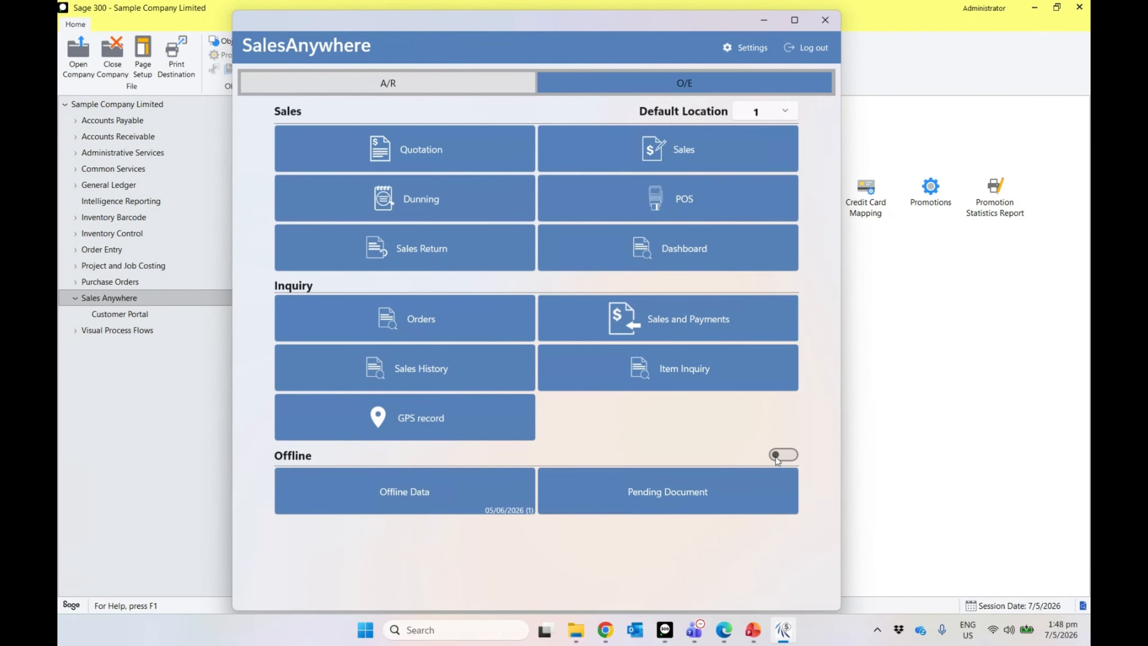
pyautogui.click(710, 493)
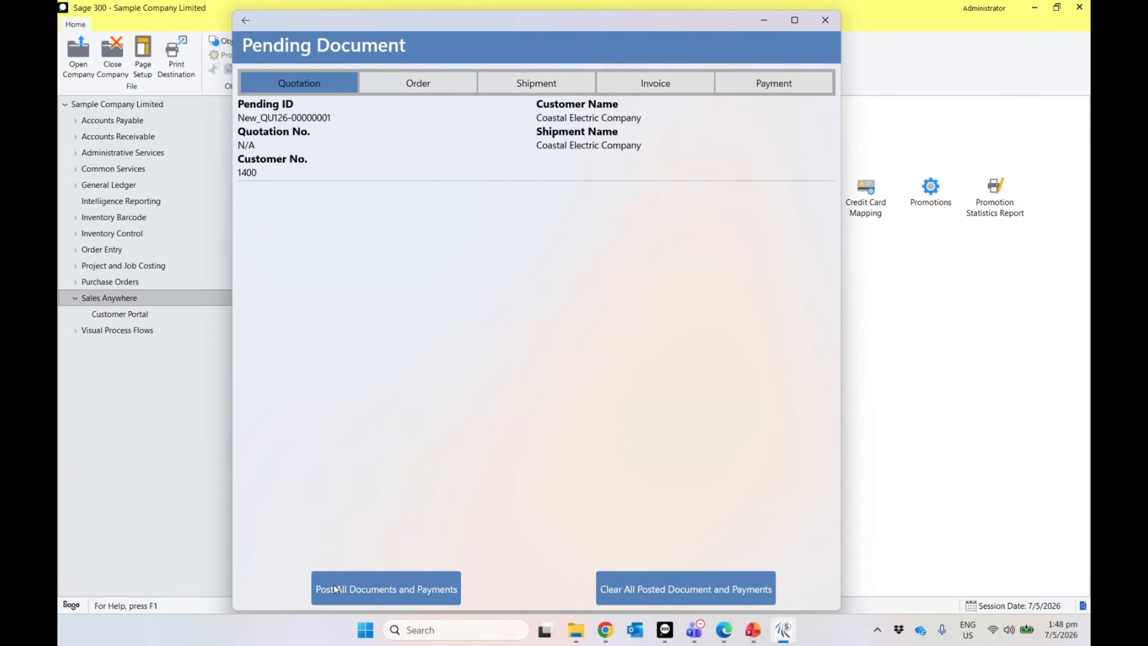
pyautogui.click(419, 576)
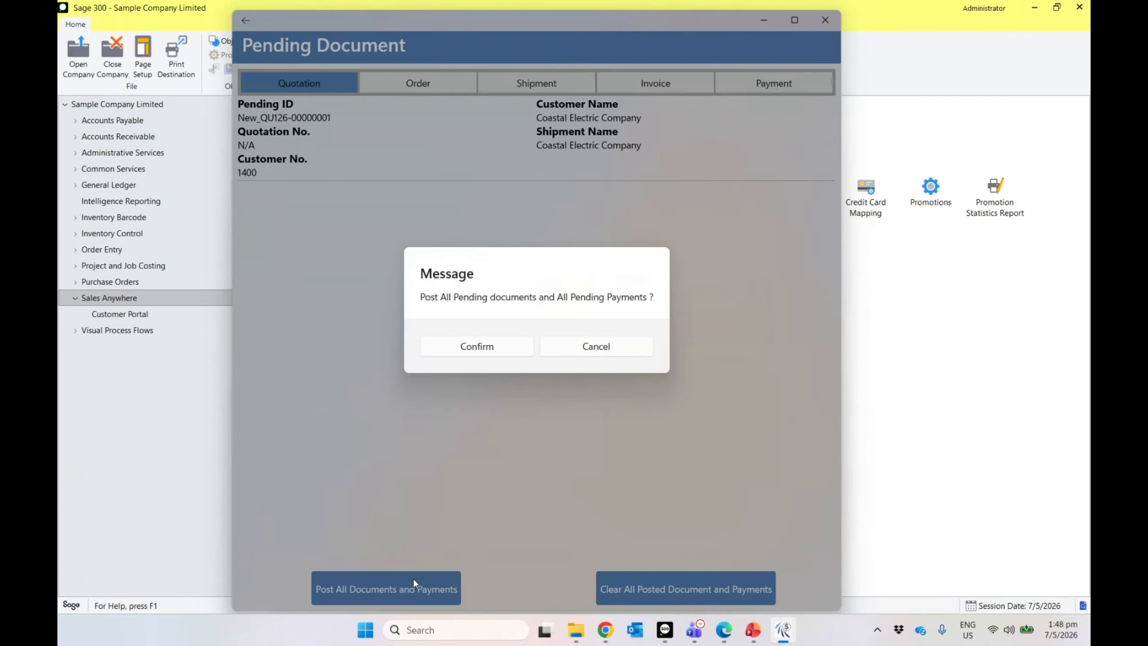
pyautogui.click(509, 352)
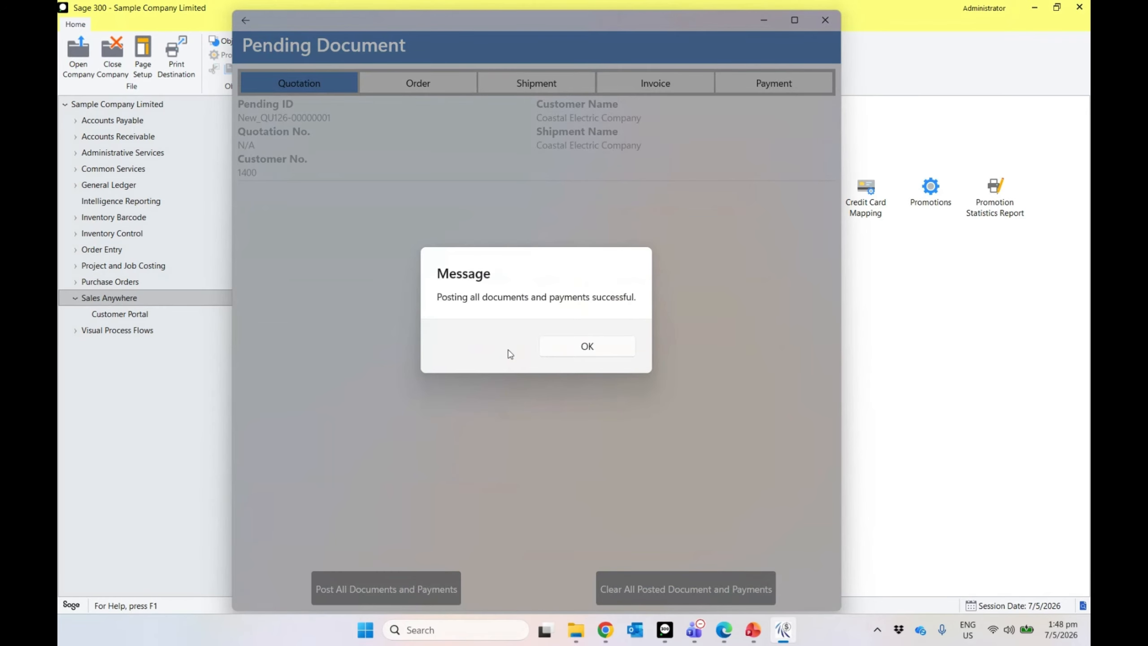
pyautogui.click(567, 353)
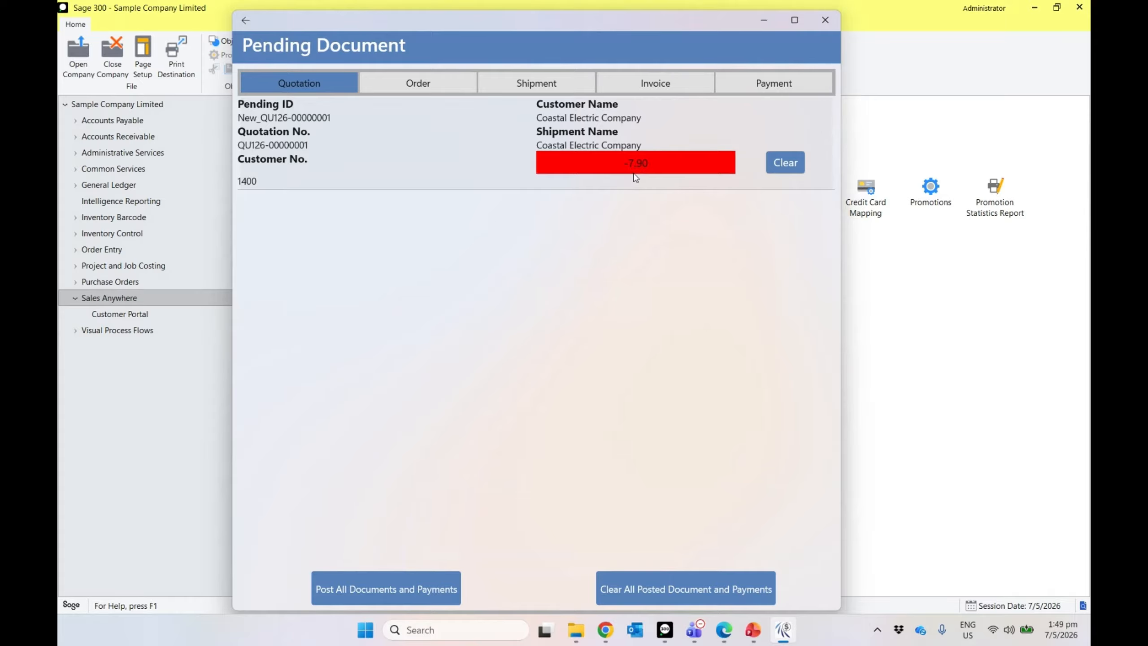
# Step: Review the Order, Invoice and Quotation tabs, then return to the main menu
pyautogui.click(428, 85)
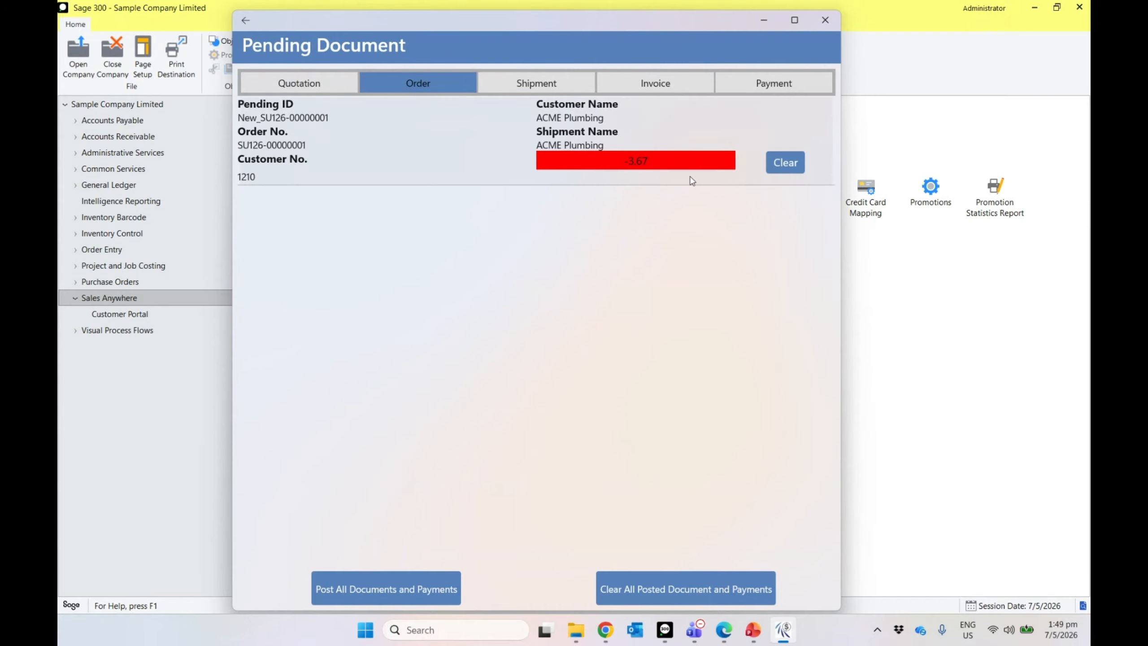
pyautogui.click(624, 85)
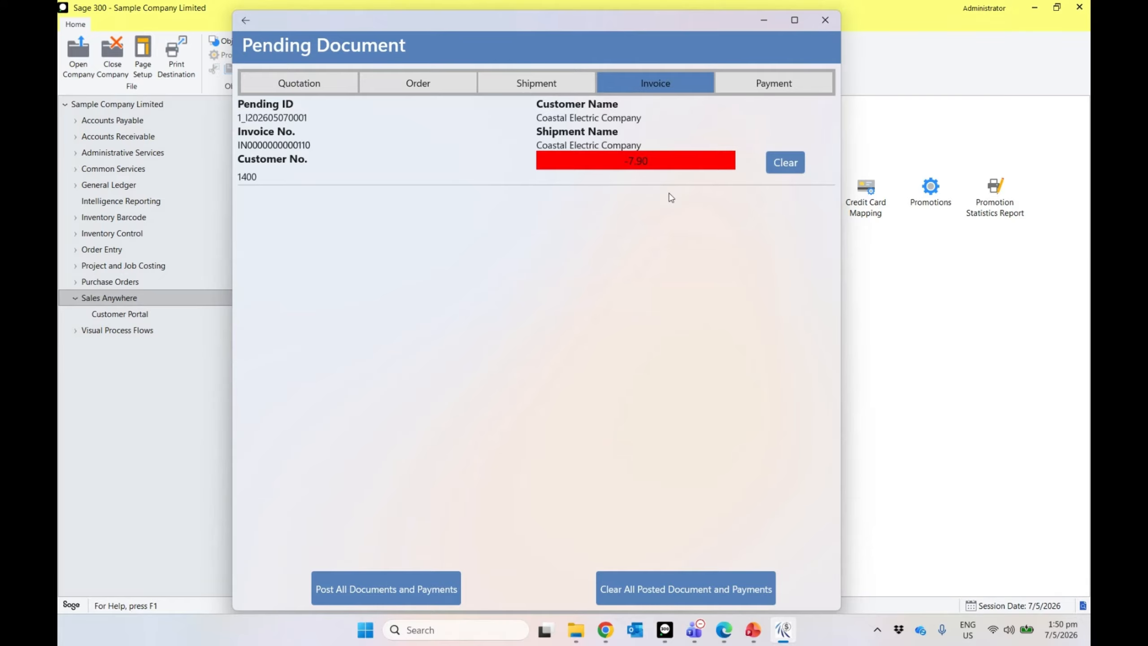
pyautogui.click(326, 85)
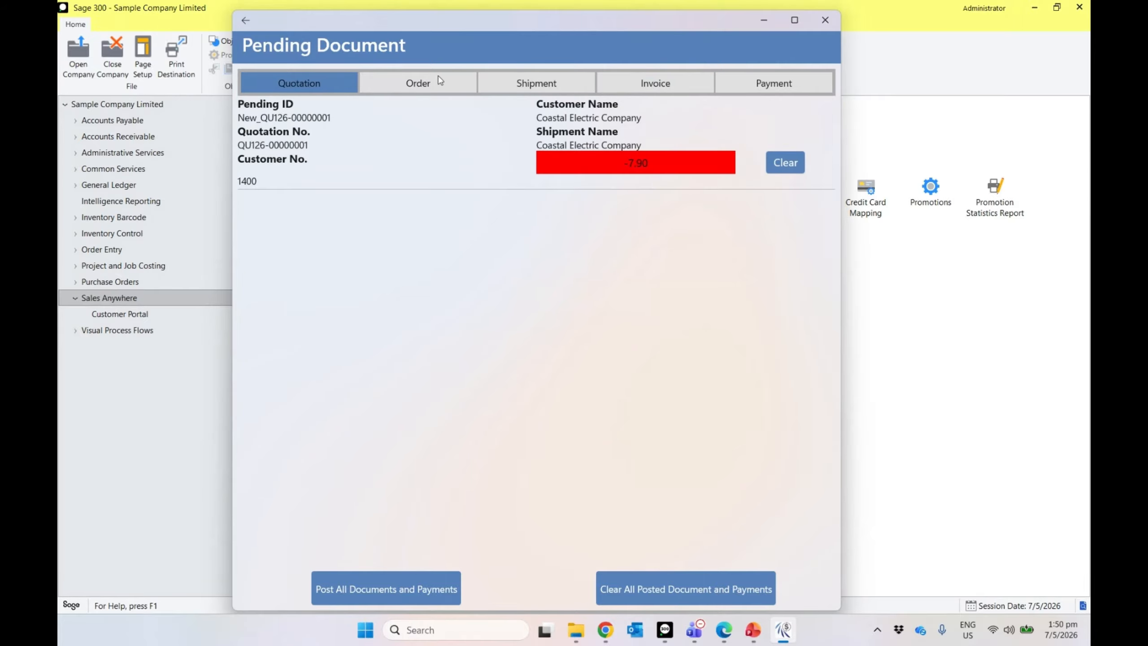
pyautogui.click(250, 21)
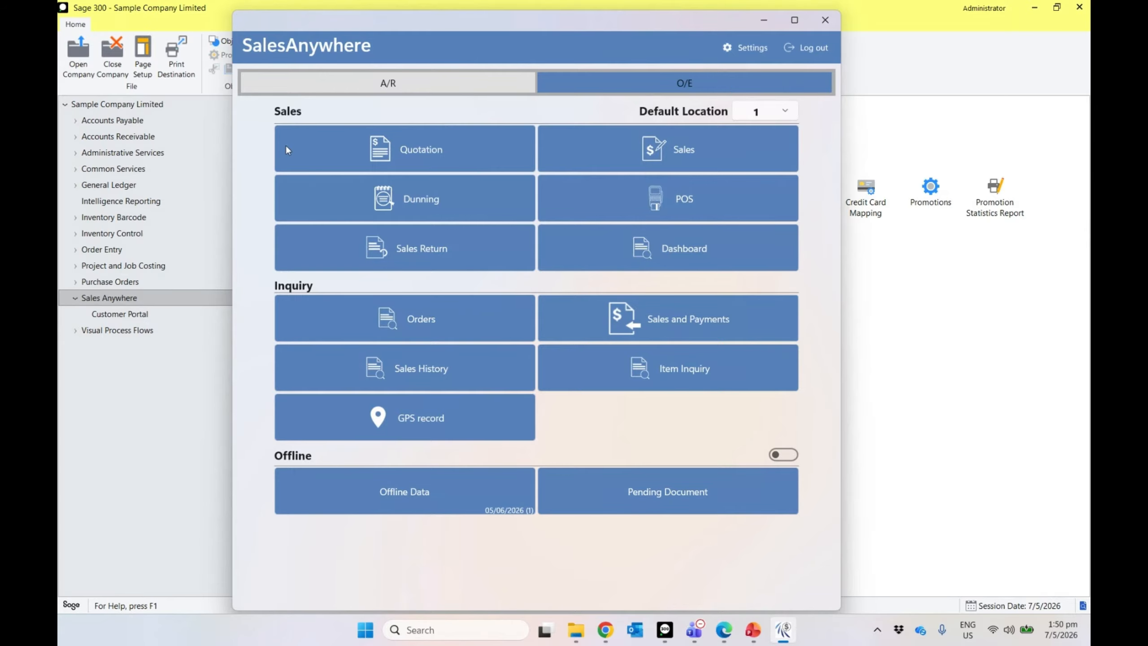
pyautogui.click(118, 254)
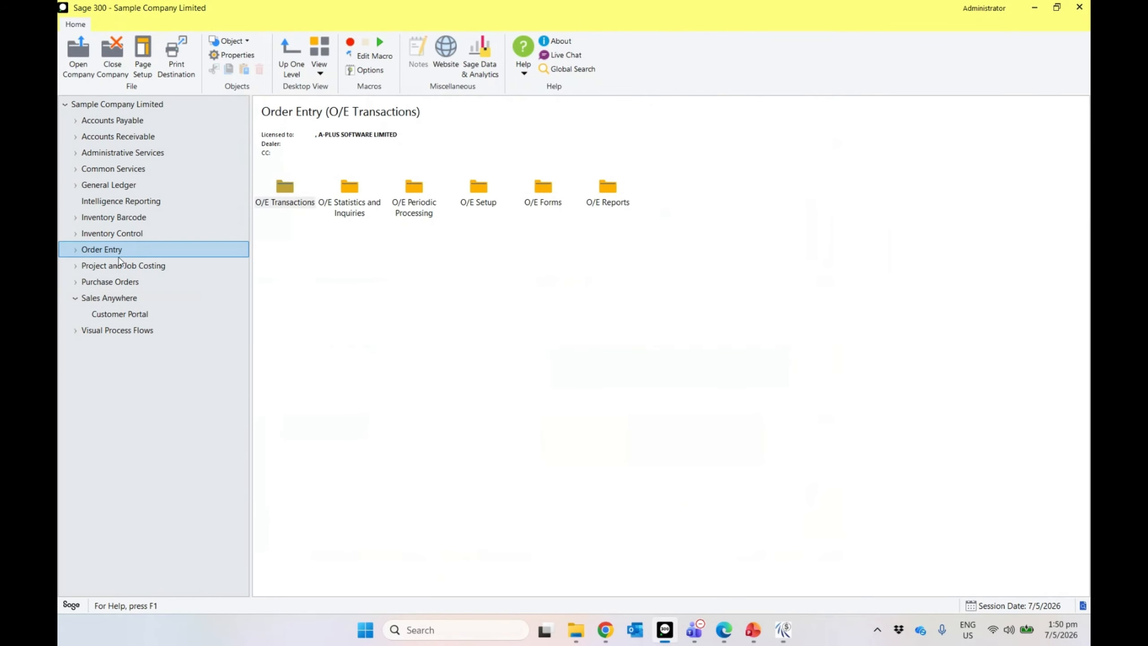
pyautogui.click(293, 200)
pyautogui.doubleClick(292, 201)
pyautogui.doubleClick(292, 201)
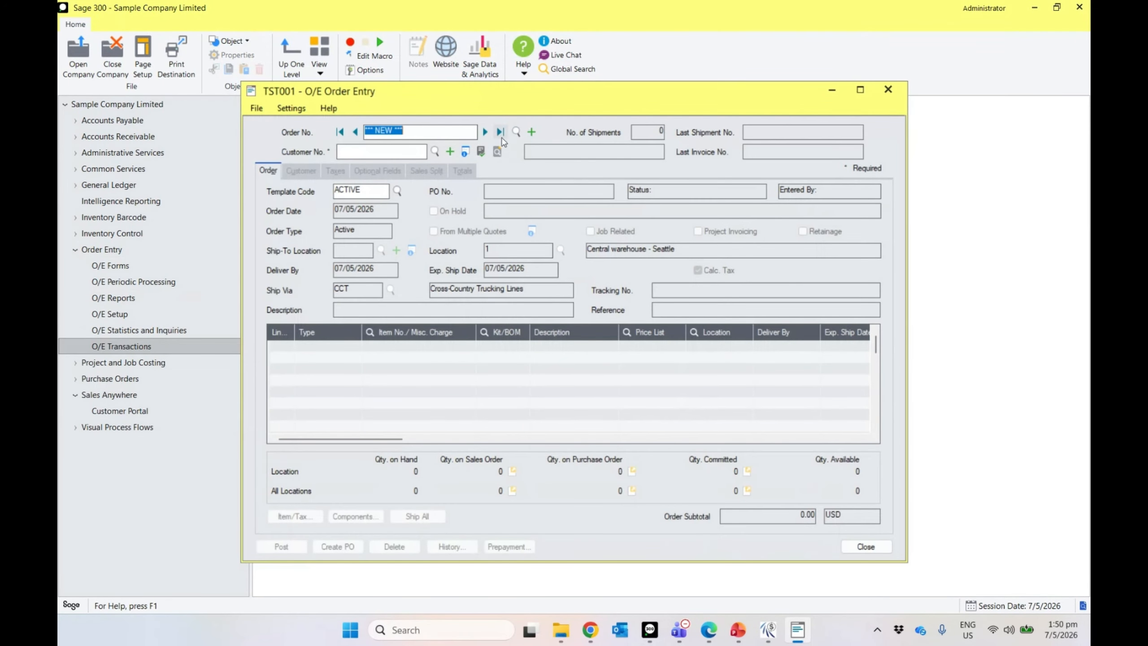
pyautogui.click(500, 132)
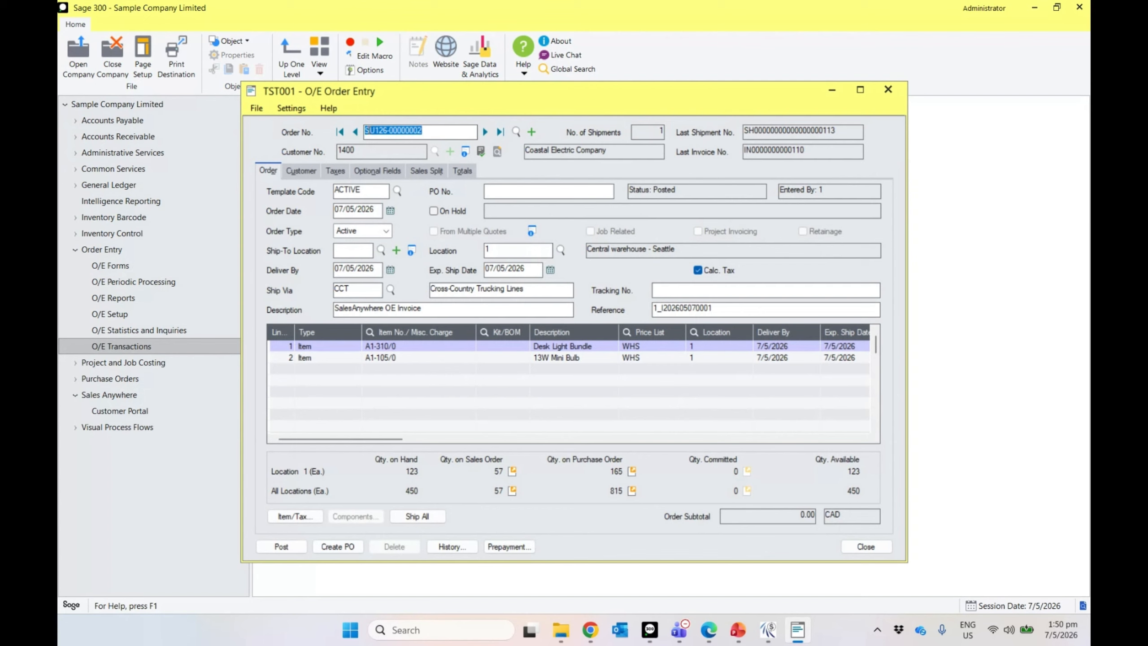
pyautogui.click(355, 132)
pyautogui.click(485, 132)
pyautogui.moveTo(430, 131); pyautogui.dragTo(359, 143)
pyautogui.click(356, 135)
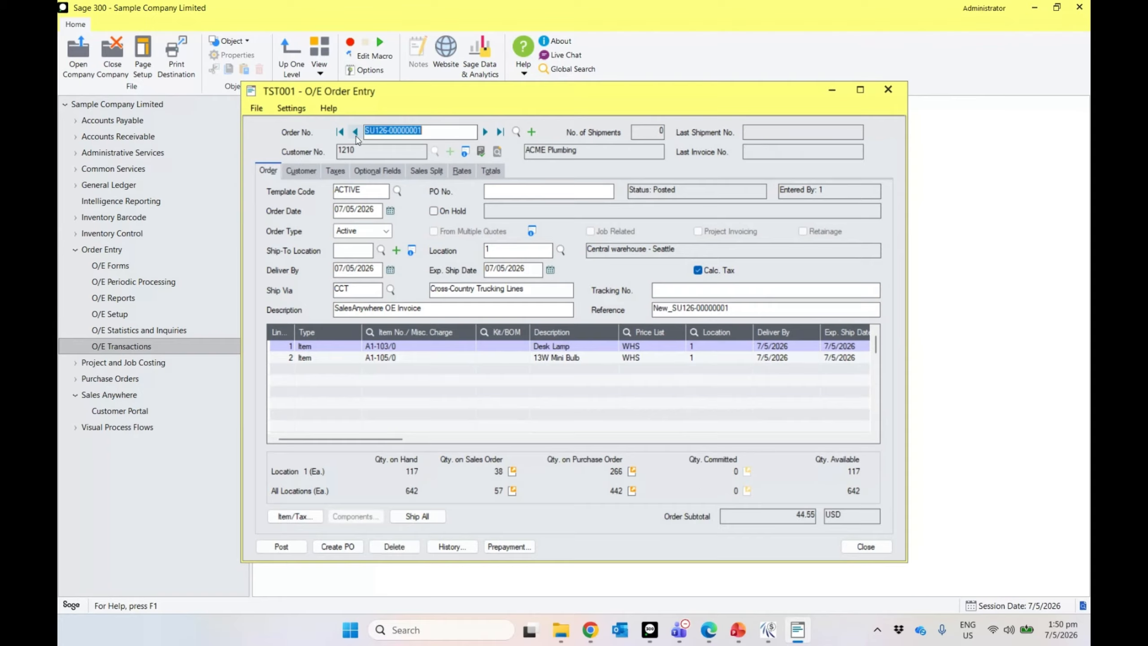
pyautogui.click(355, 133)
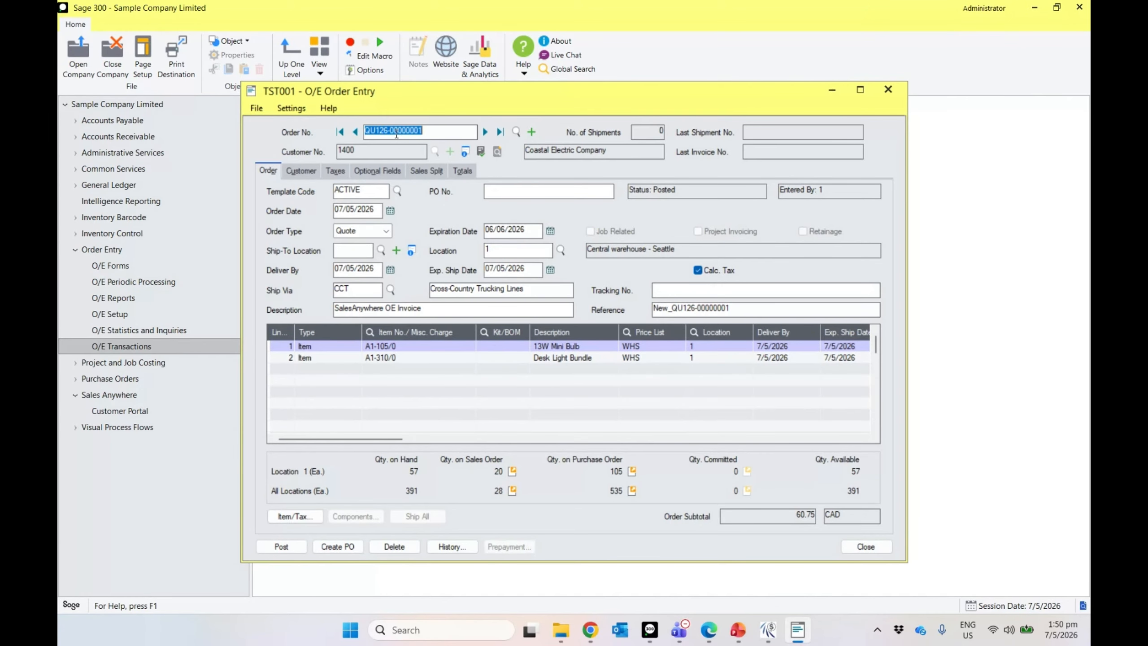
pyautogui.click(864, 550)
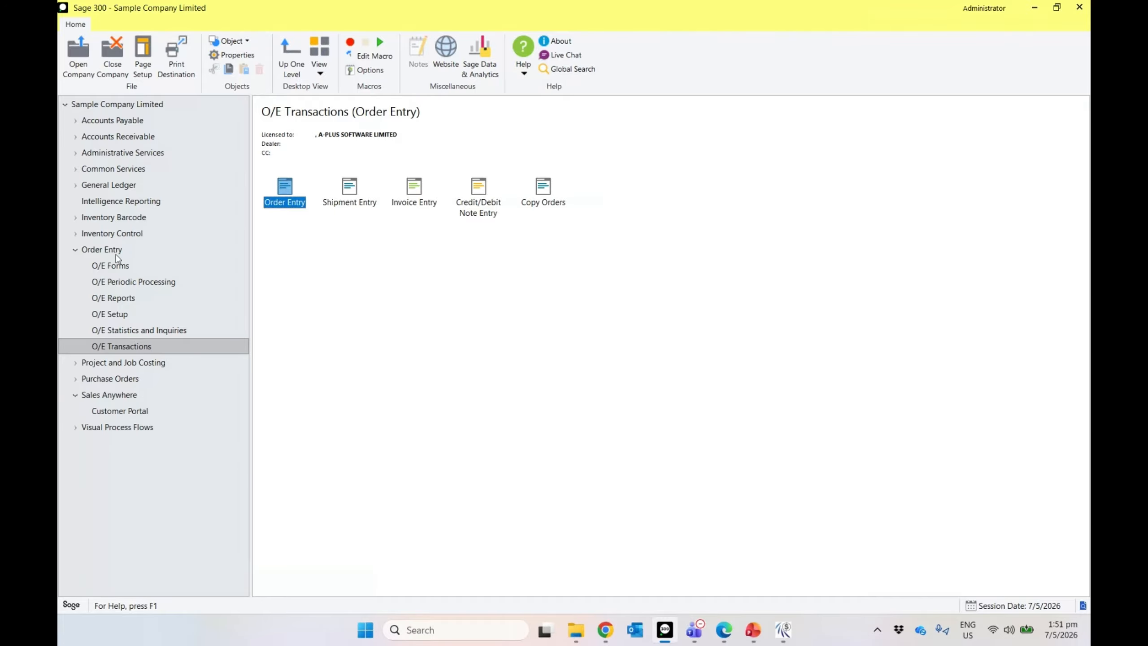
pyautogui.click(113, 251)
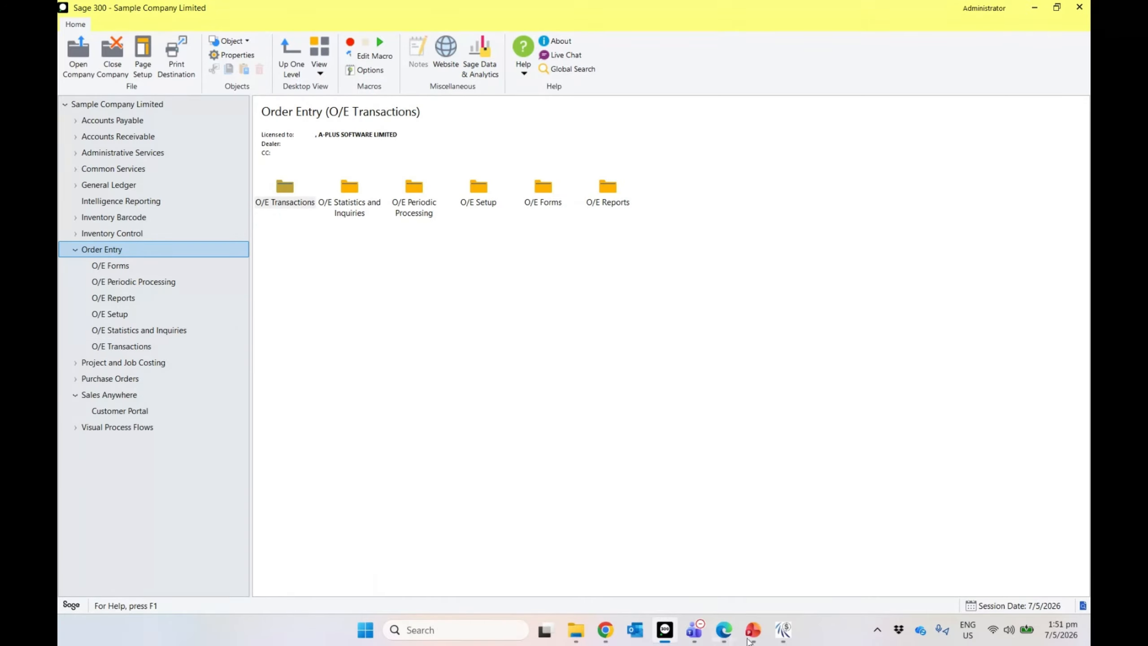
# Step: Bring SalesAnywhere forward, view the GPS record page, and reposition the window
pyautogui.click(783, 629)
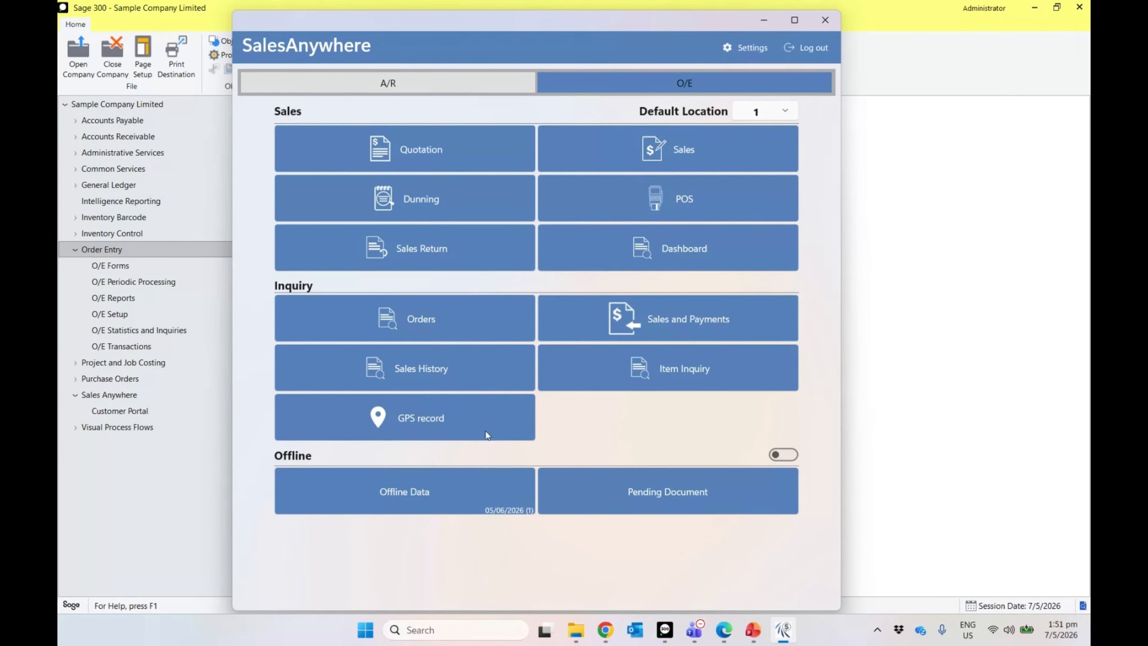
pyautogui.click(475, 421)
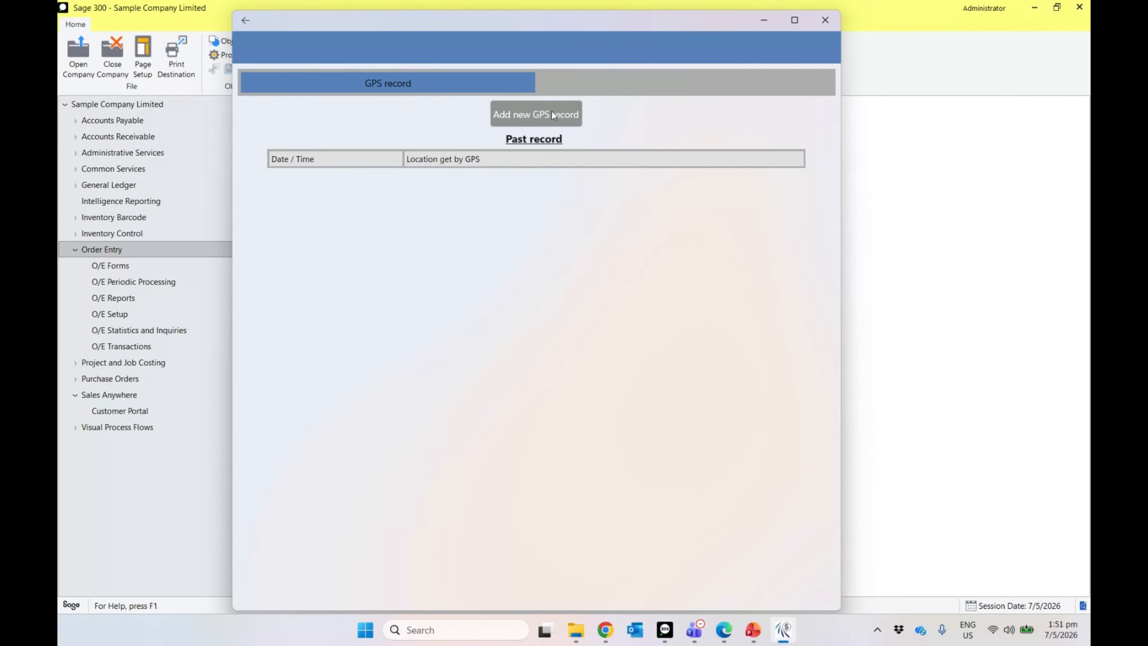
pyautogui.click(252, 22)
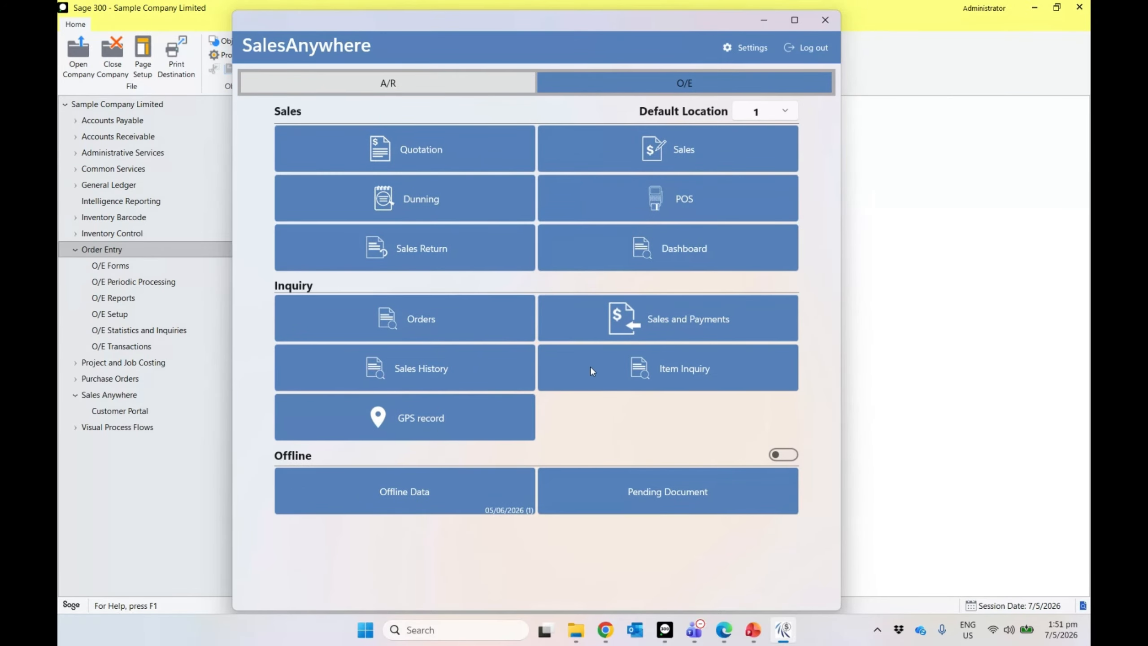
pyautogui.moveTo(444, 31); pyautogui.dragTo(296, 23)
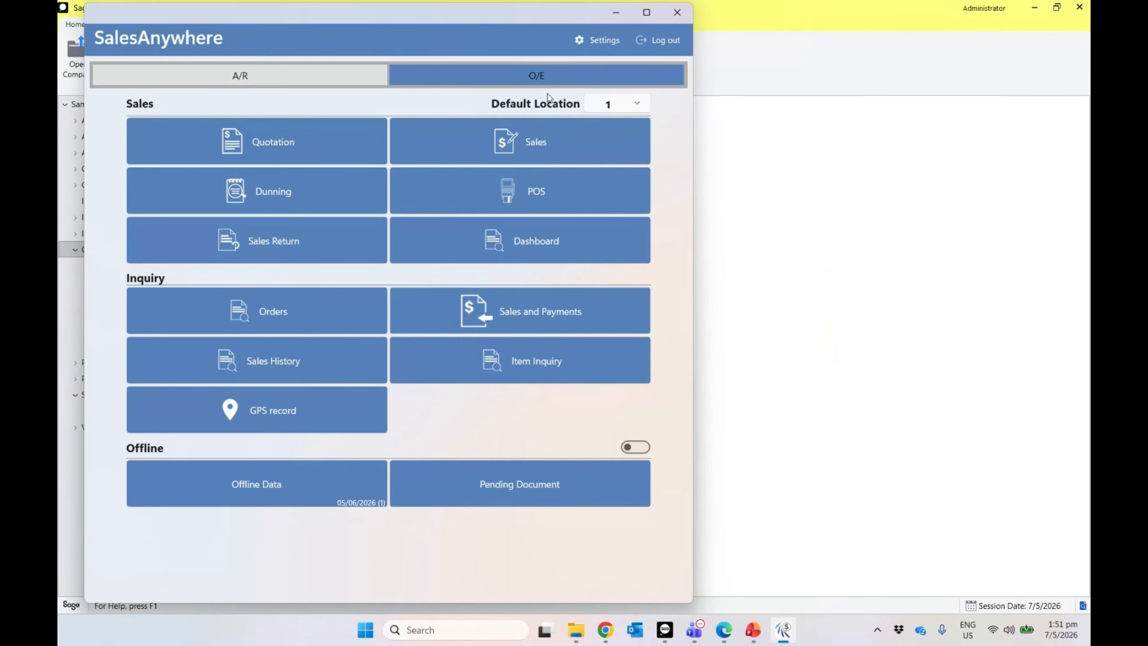
# Step: Log out of SalesAnywhere and bring up the ScreenStream page in Chrome
pyautogui.click(648, 41)
pyautogui.click(356, 342)
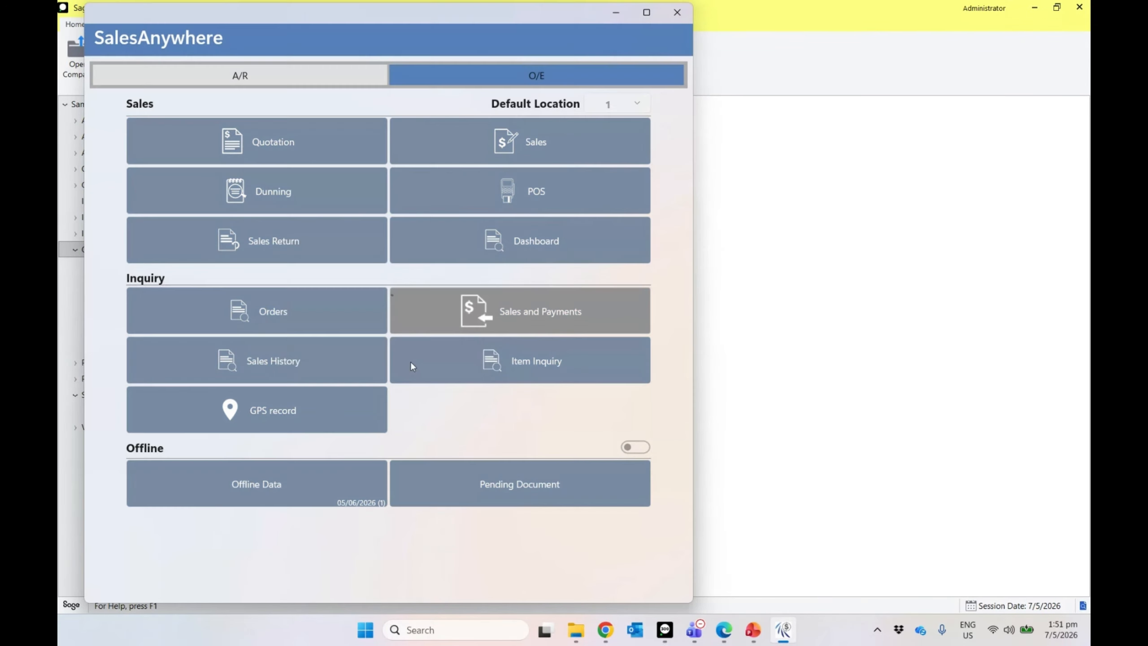
pyautogui.click(606, 630)
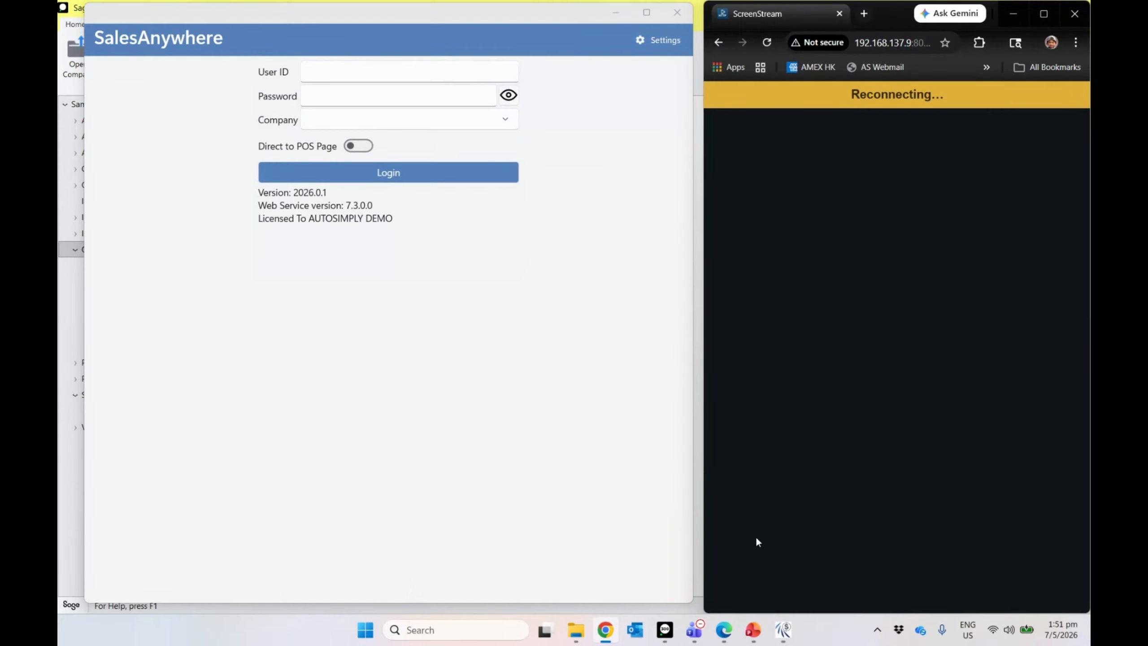
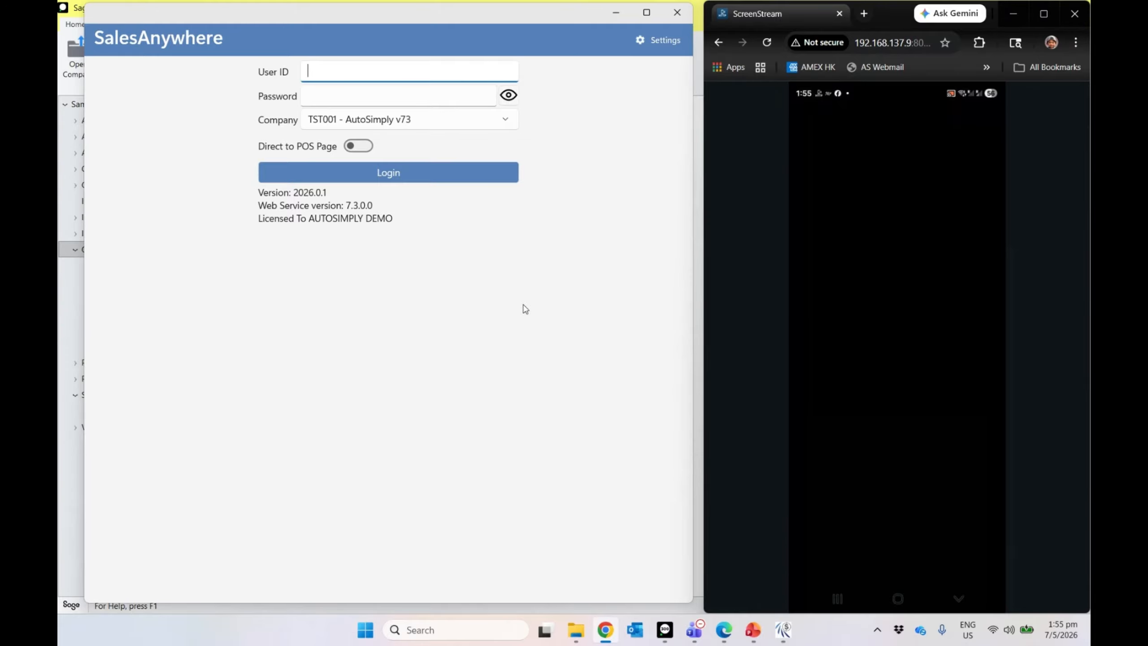
# Step: Bring the SalesAnywhere login window forward and open its connection Settings page
pyautogui.click(537, 324)
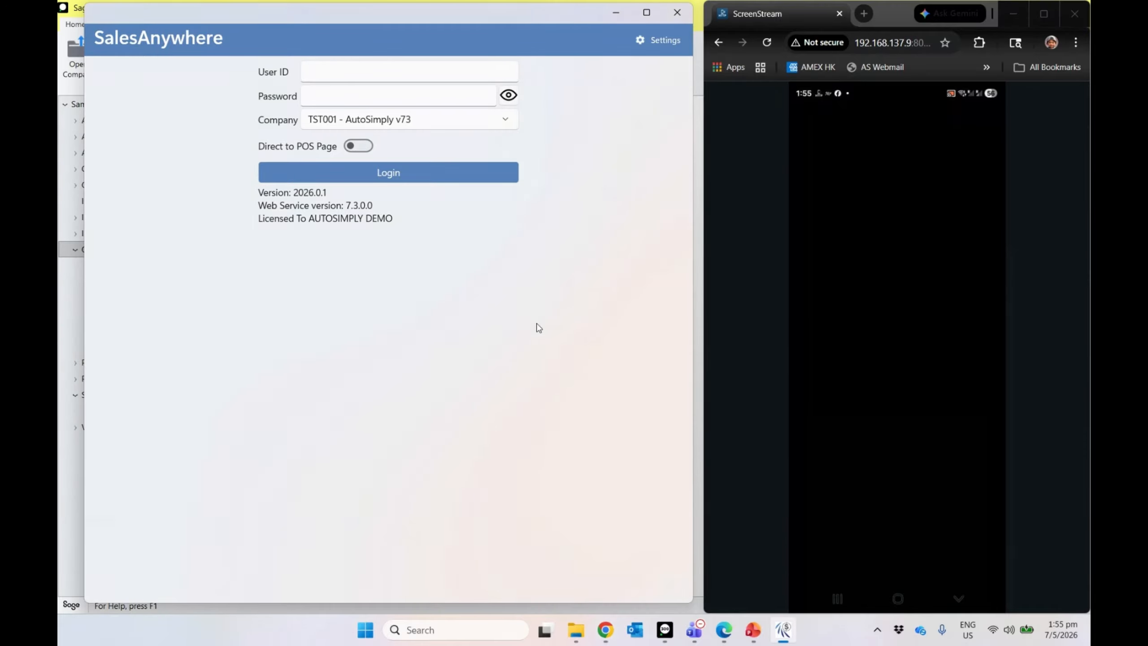
pyautogui.click(659, 40)
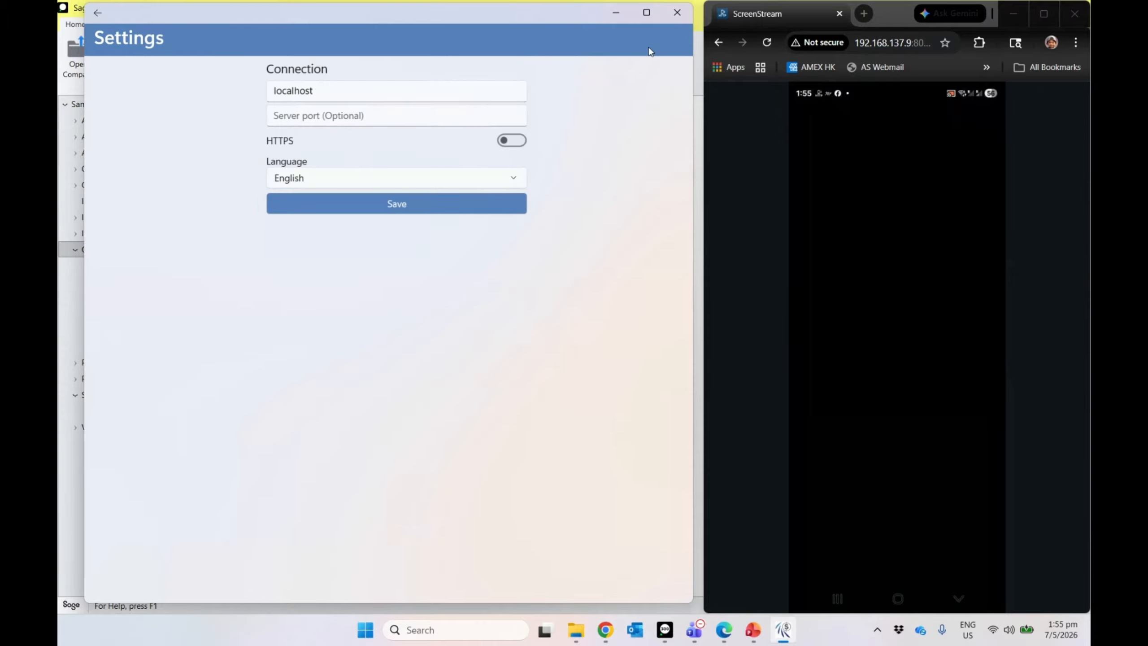
# Step: Clear the localhost server name, switch HTTPS on, narrow the window, and save the settings
pyautogui.doubleClick(330, 95)
pyautogui.press('BackSpace')
pyautogui.press('Tab')
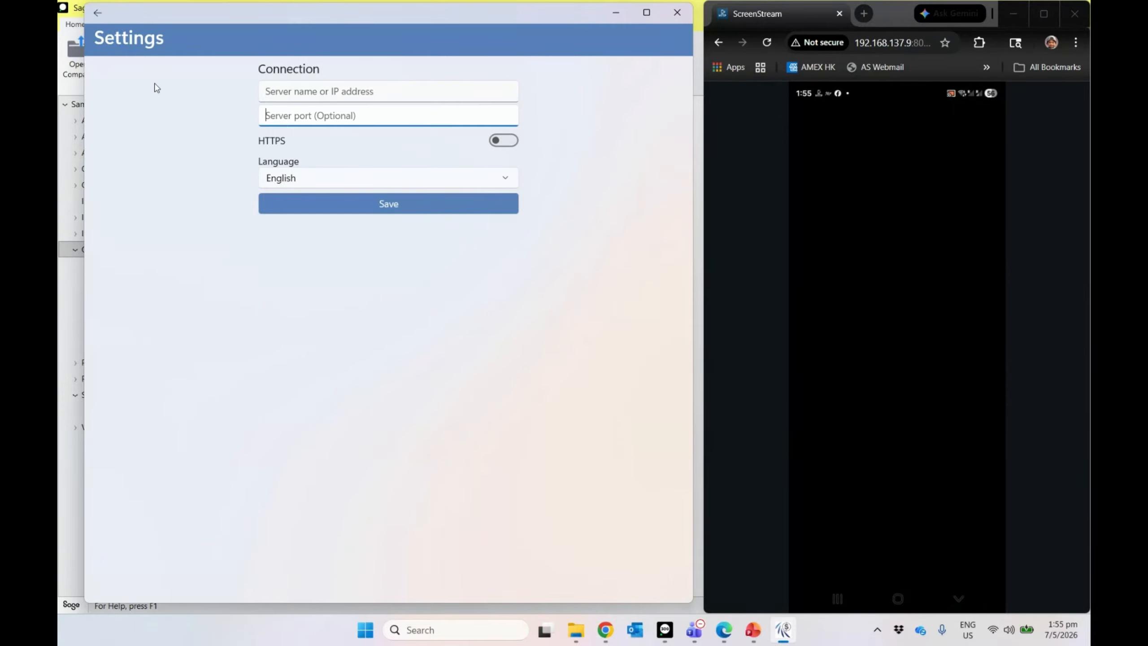
pyautogui.click(502, 141)
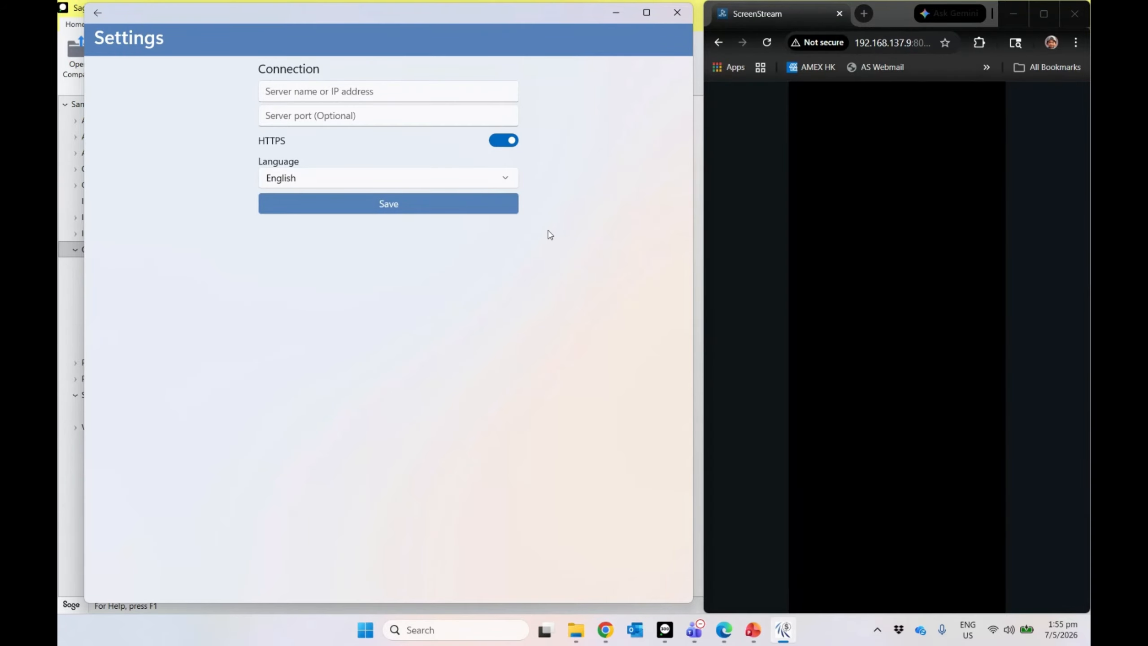
pyautogui.moveTo(85, 205); pyautogui.dragTo(165, 207)
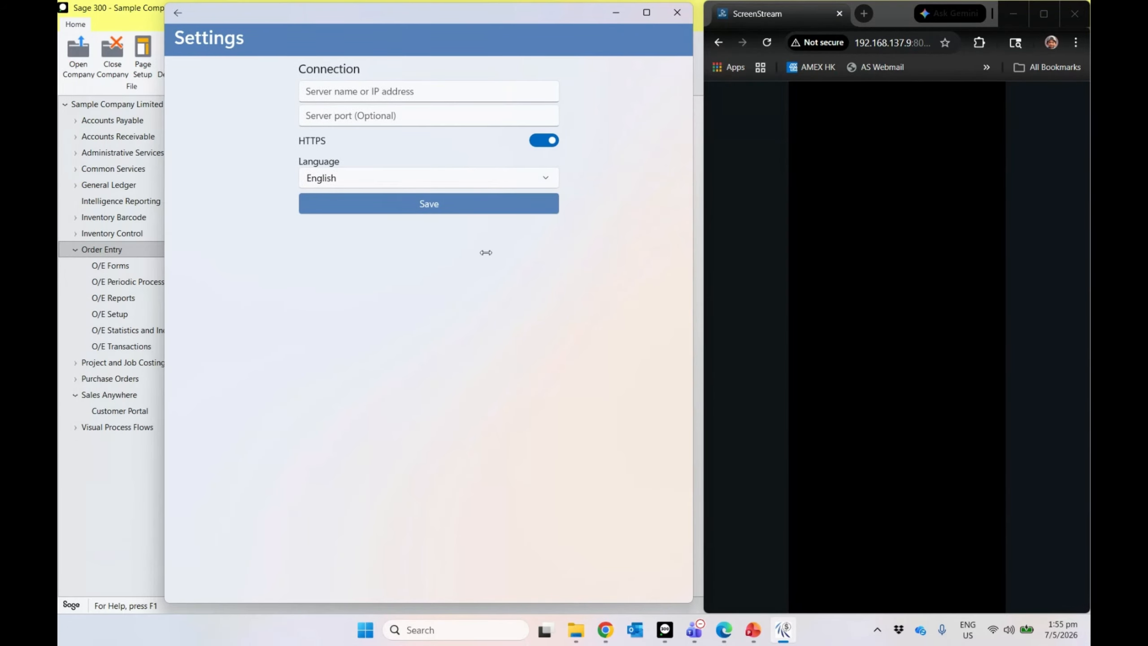
pyautogui.moveTo(363, 21); pyautogui.dragTo(274, 24)
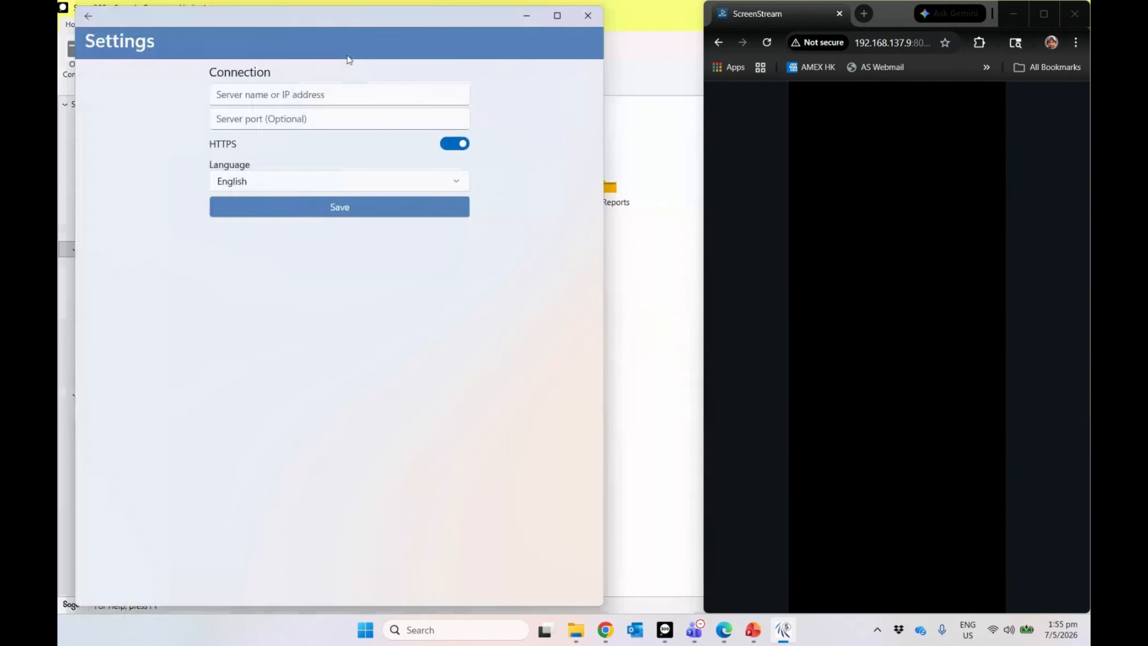
pyautogui.click(334, 214)
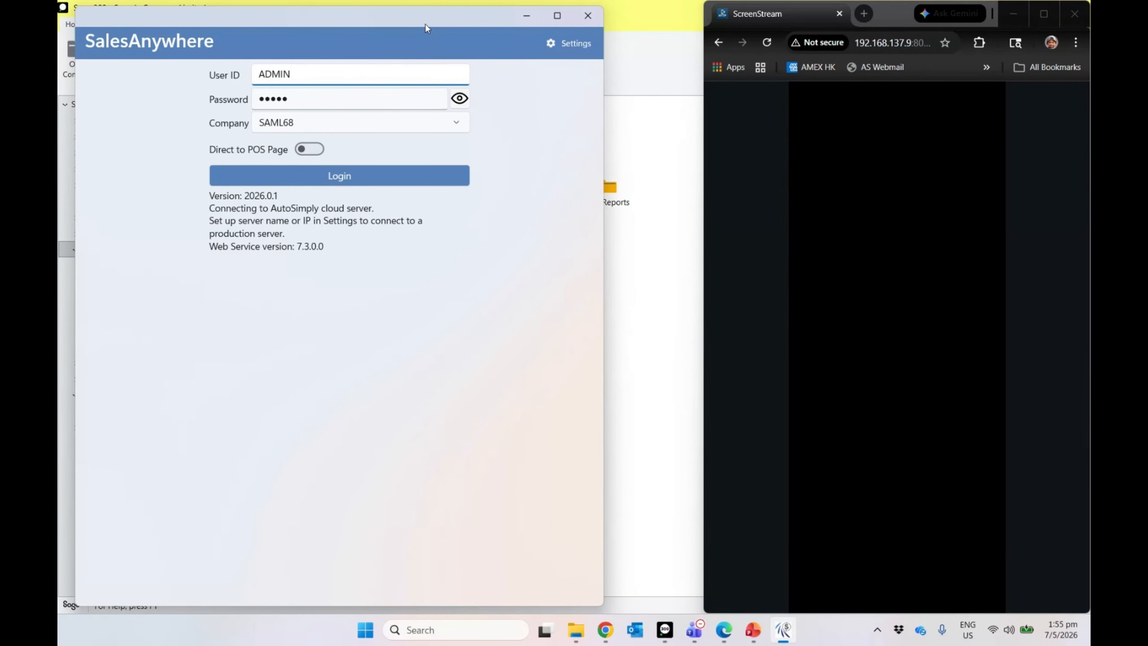
# Step: Sign in to company SAML68, then log out and minimize SalesAnywhere to reveal Sage 300
pyautogui.moveTo(425, 23); pyautogui.dragTo(749, 30)
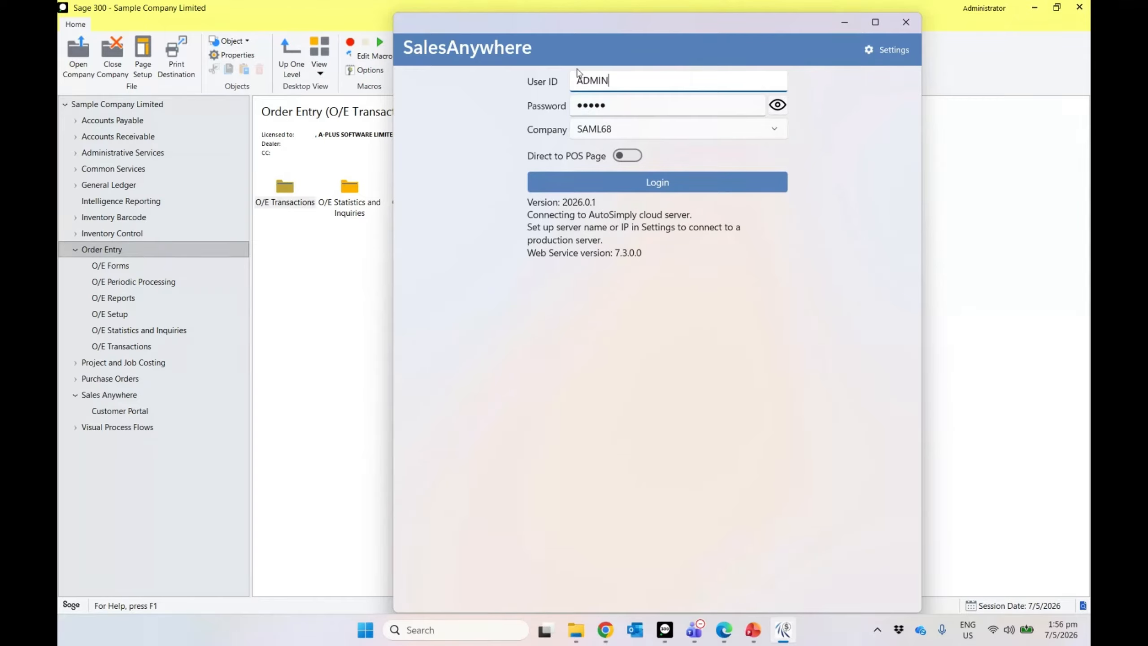
pyautogui.click(638, 187)
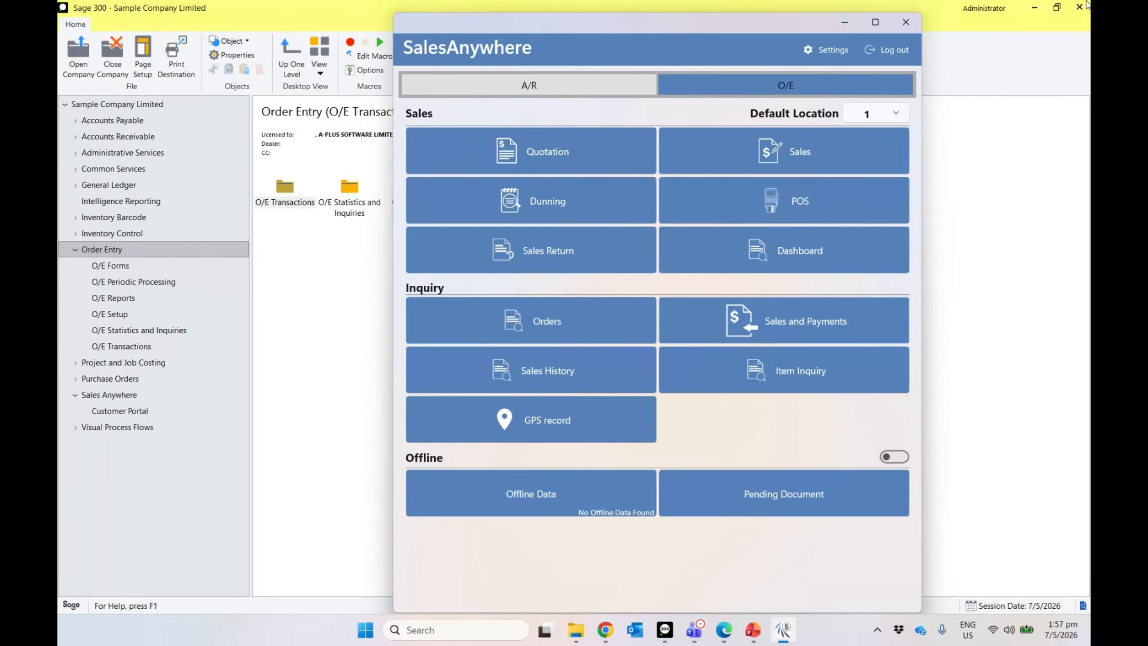
pyautogui.click(888, 46)
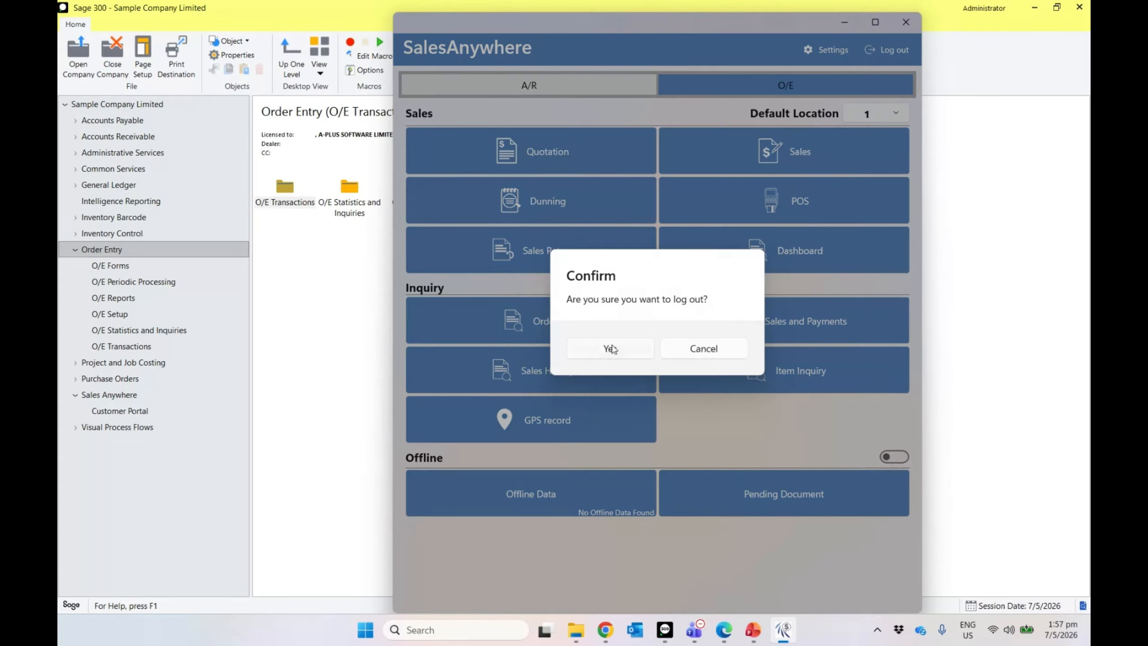
pyautogui.click(611, 345)
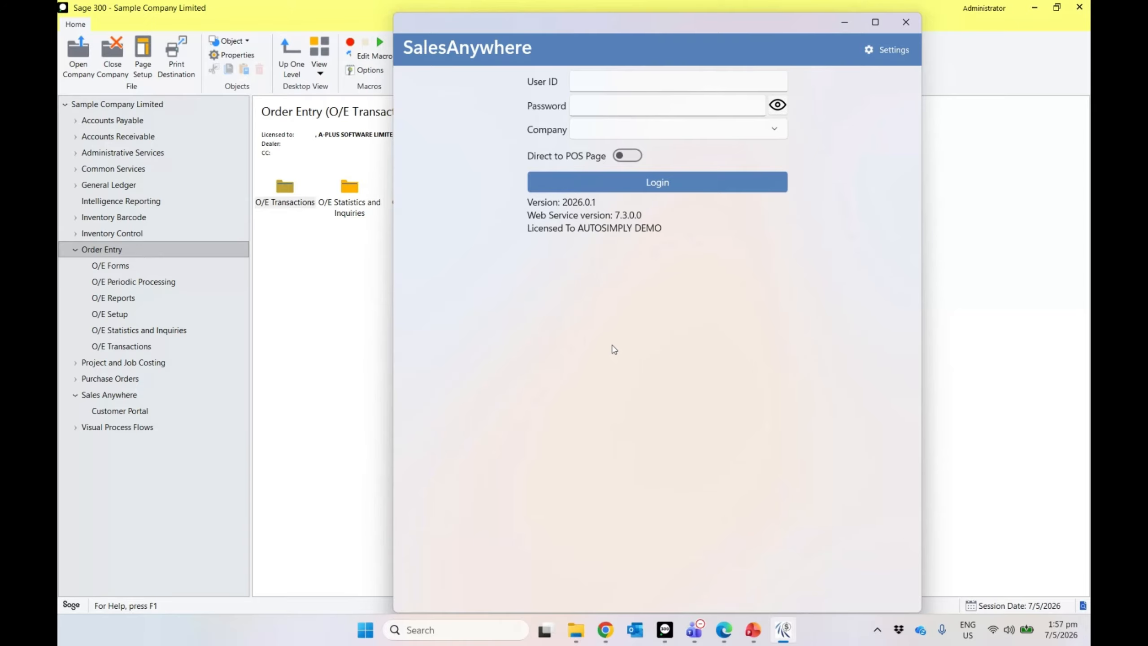
pyautogui.moveTo(538, 29); pyautogui.dragTo(571, 22)
pyautogui.click(878, 20)
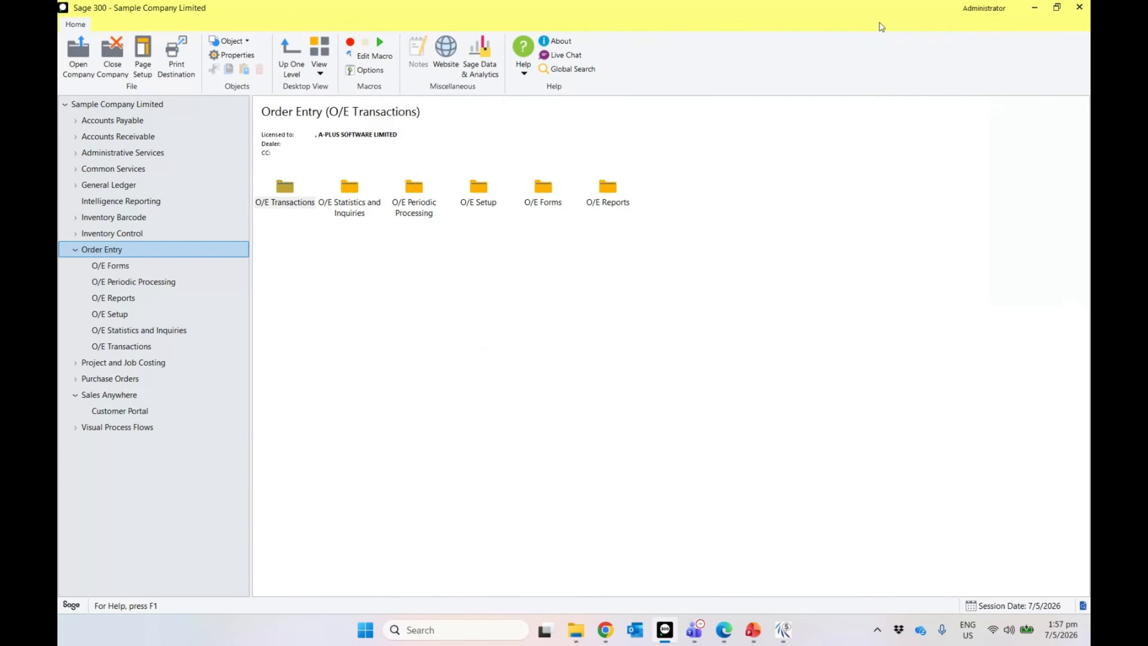
# Step: Go to Sales Anywhere > Customer Portal and open the Customer Settings form
pyautogui.click(77, 249)
pyautogui.click(109, 299)
pyautogui.click(109, 300)
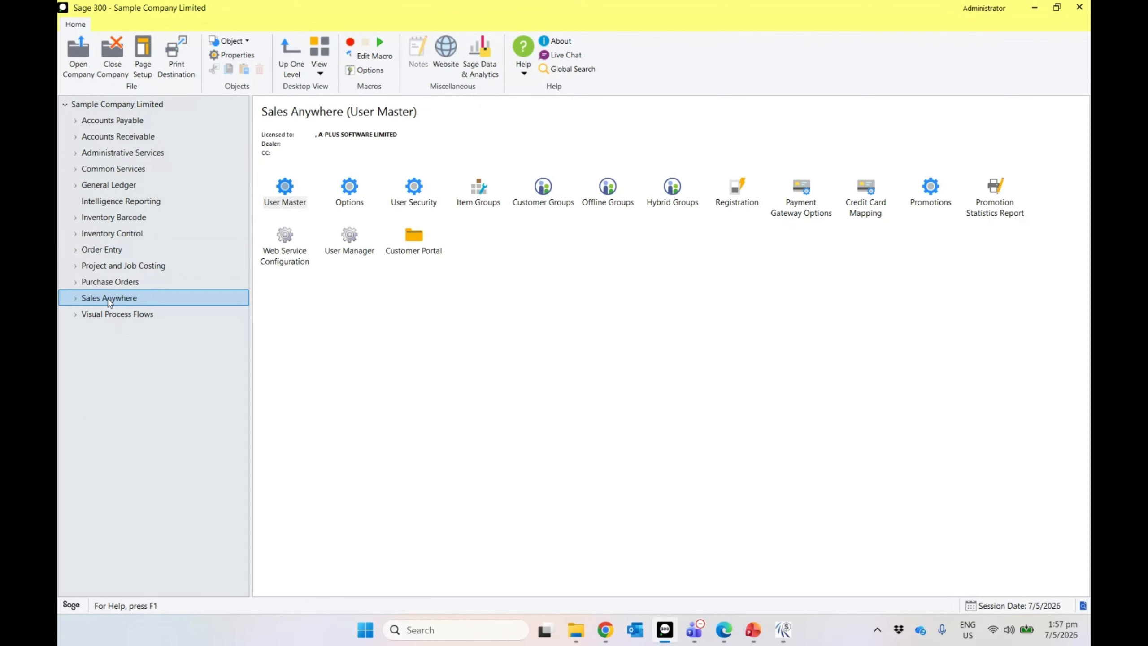
pyautogui.doubleClick(414, 236)
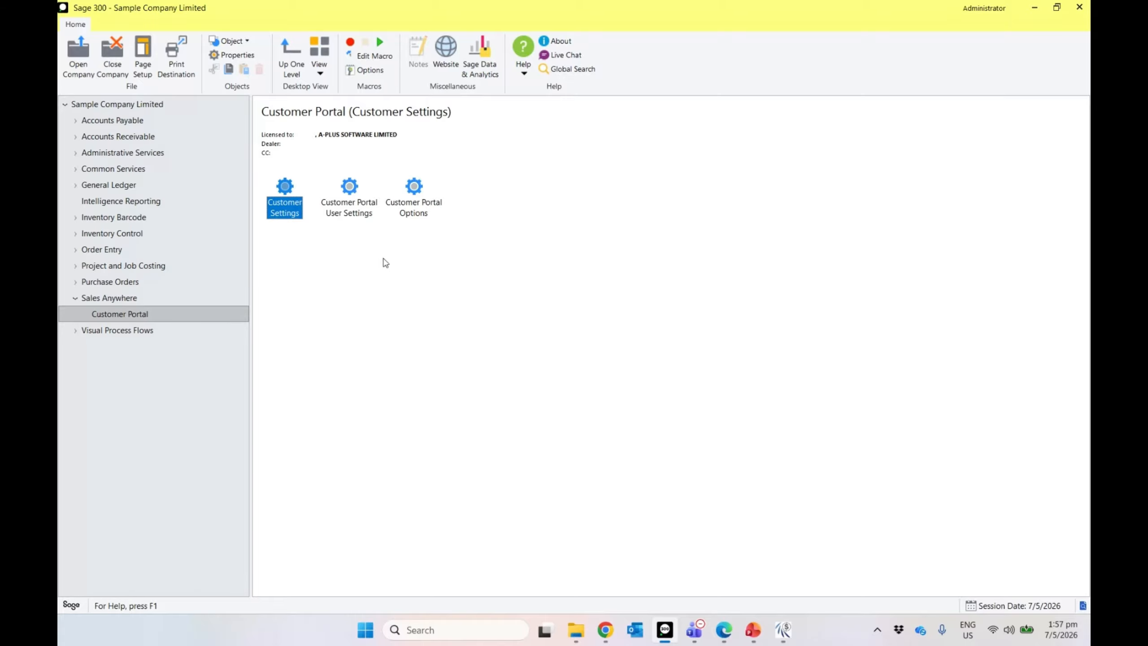
pyautogui.doubleClick(276, 210)
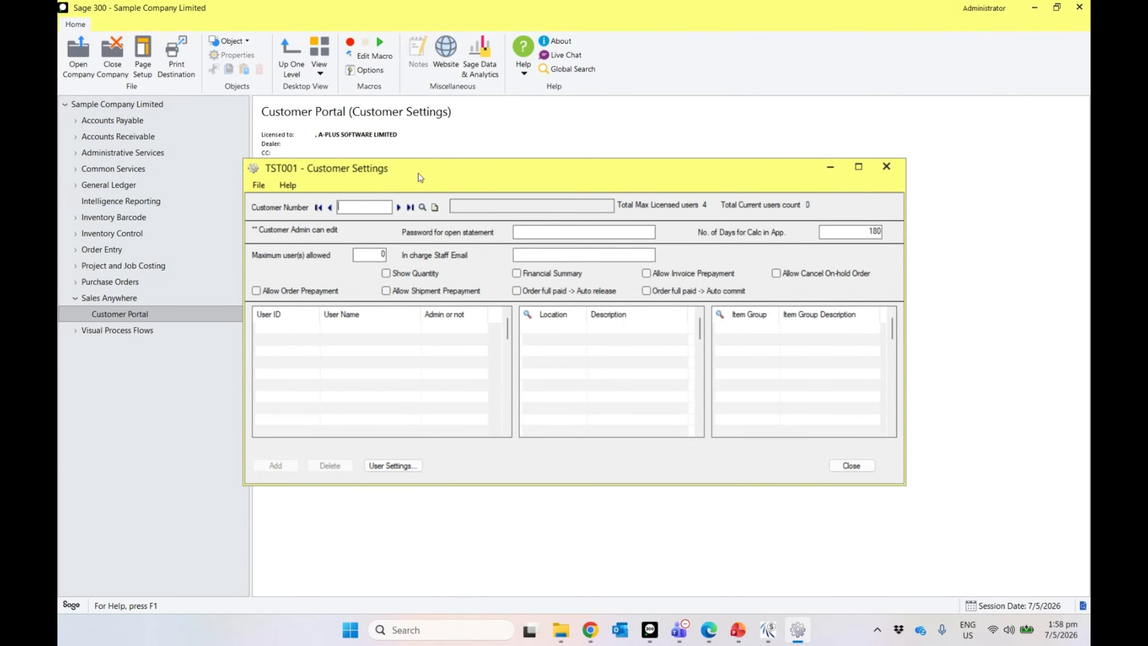
# Step: Load the customer's record and set Maximum user(s) allowed to 1
pyautogui.moveTo(451, 179); pyautogui.dragTo(490, 216)
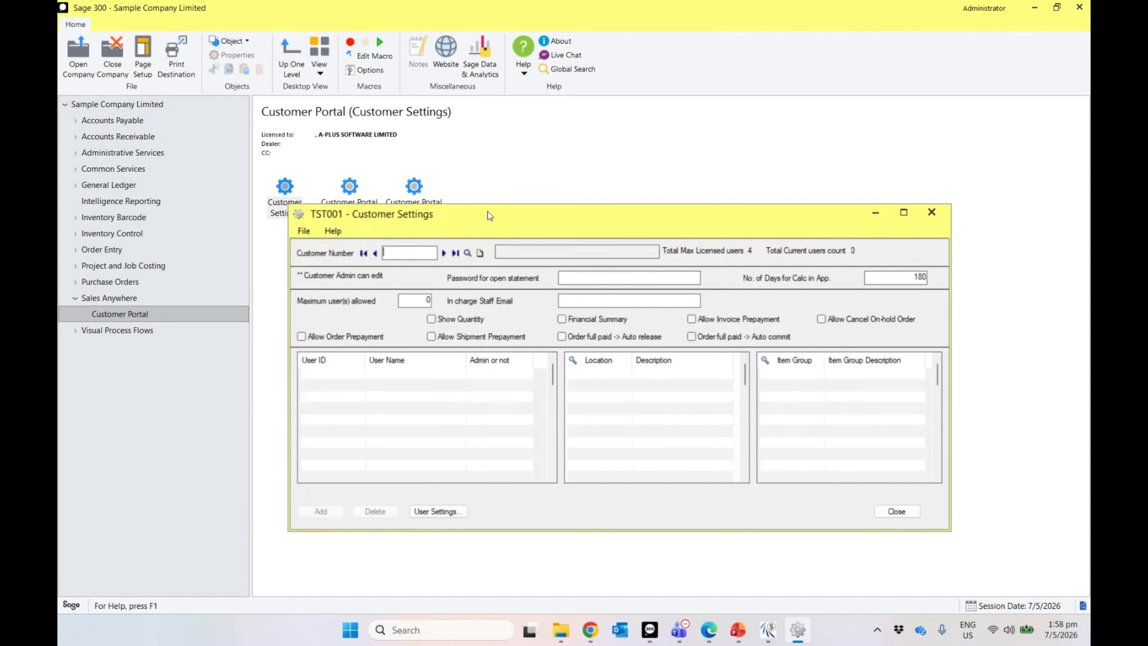
pyautogui.moveTo(474, 225); pyautogui.dragTo(455, 248)
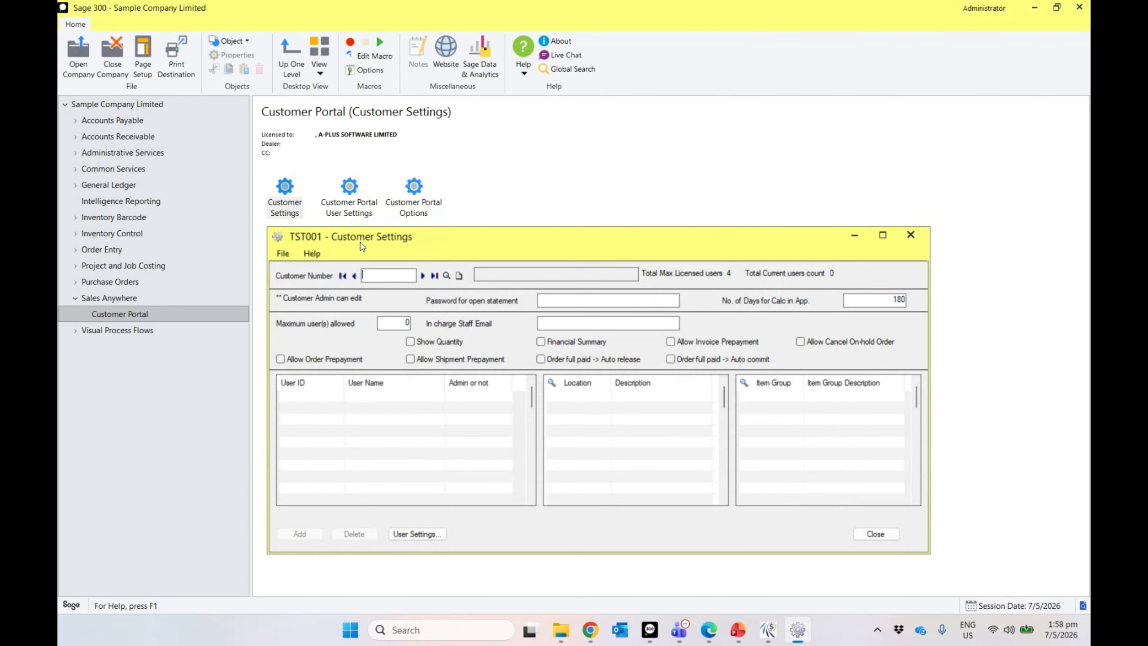
pyautogui.click(391, 278)
pyautogui.write('1200')
pyautogui.press('Tab')
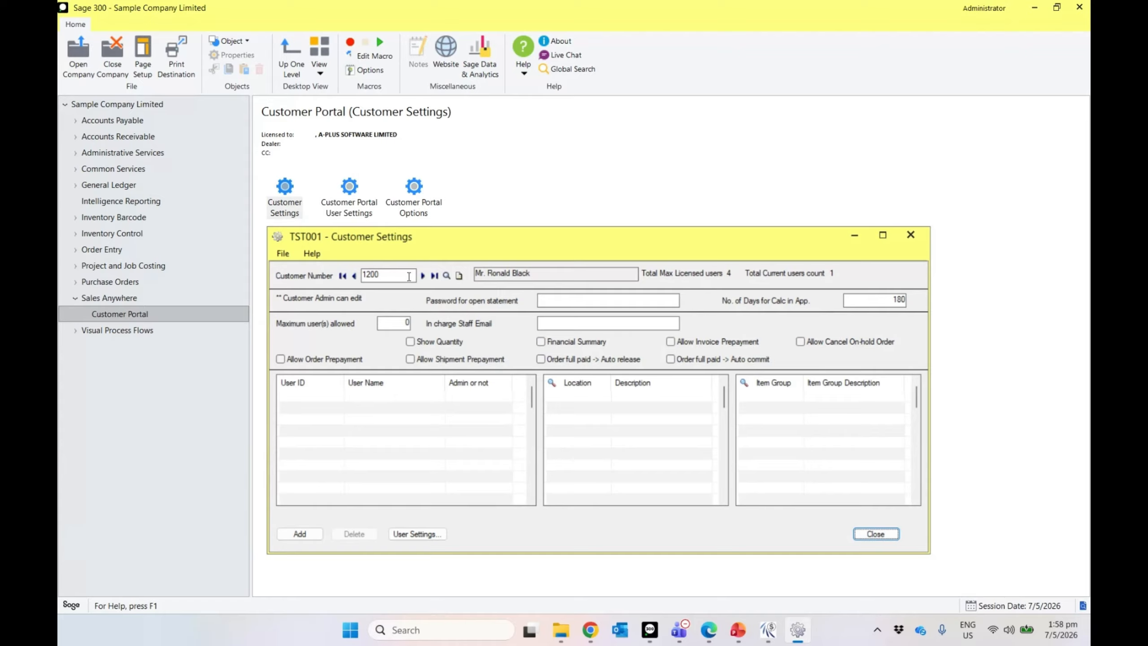
pyautogui.click(394, 323)
pyautogui.write('1')
pyautogui.moveTo(397, 324); pyautogui.dragTo(466, 327)
# Step: Add a portal user row with a new user ID and the user's name, set as Admin
pyautogui.click(311, 398)
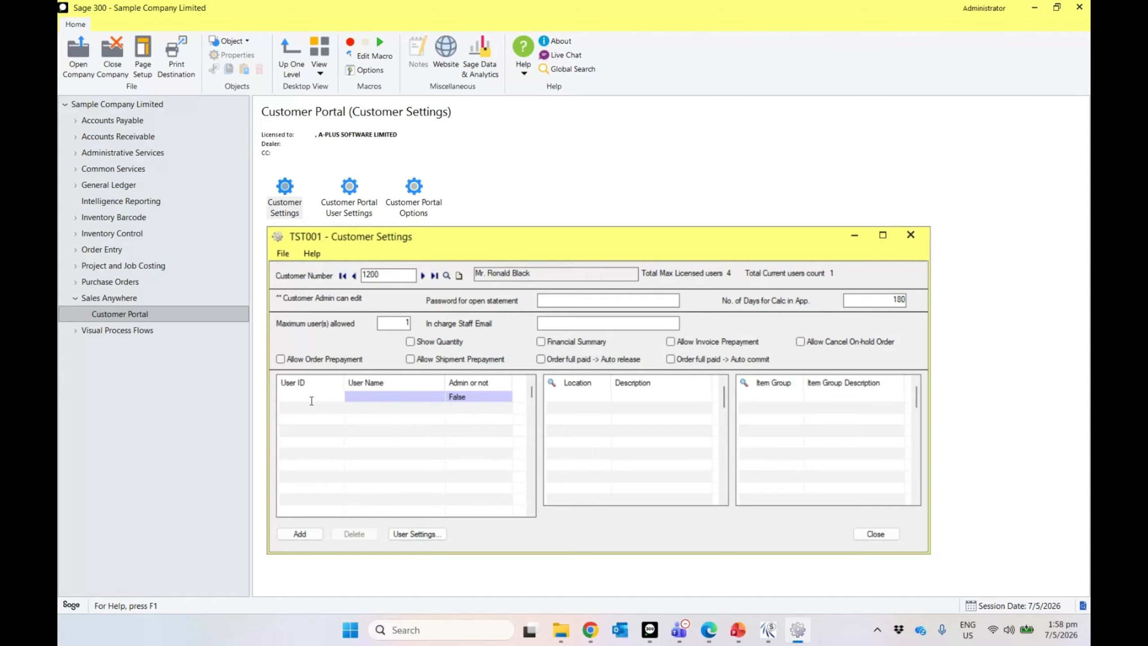
pyautogui.write('1200ABC')
pyautogui.press('Return')
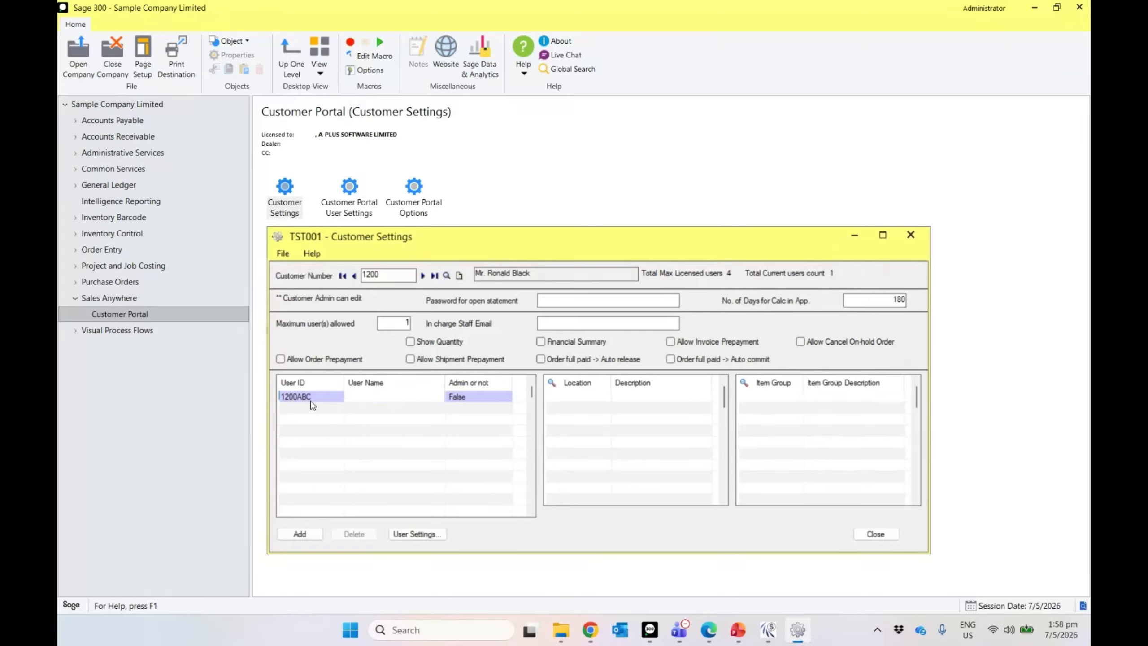
pyautogui.write('Terence')
pyautogui.press('Return')
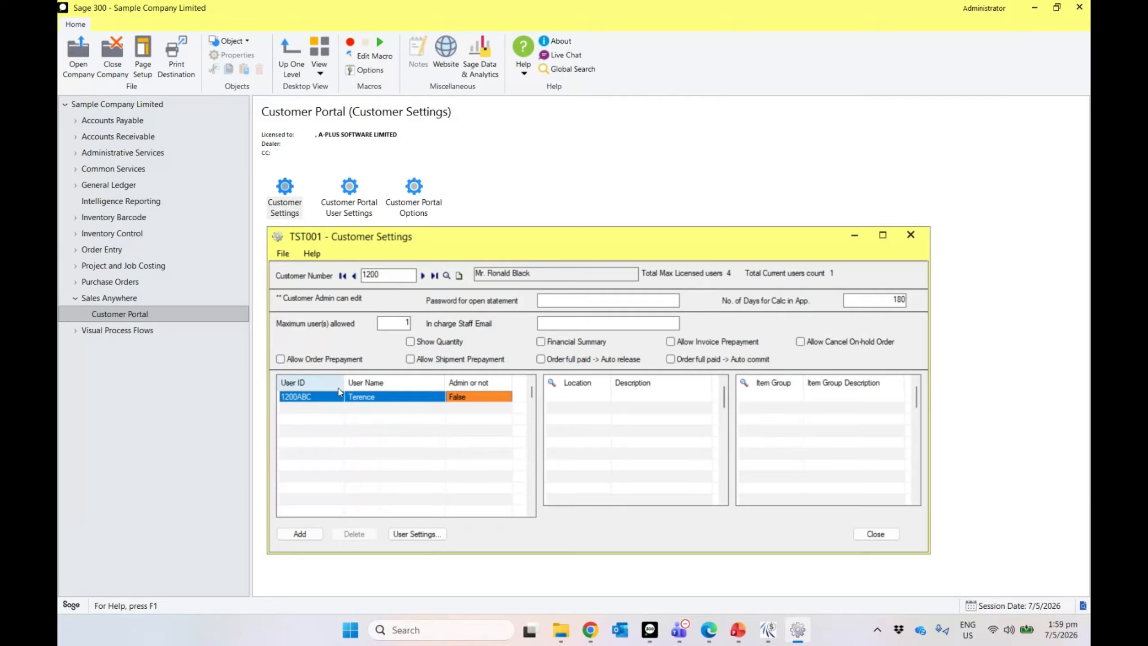
pyautogui.click(470, 398)
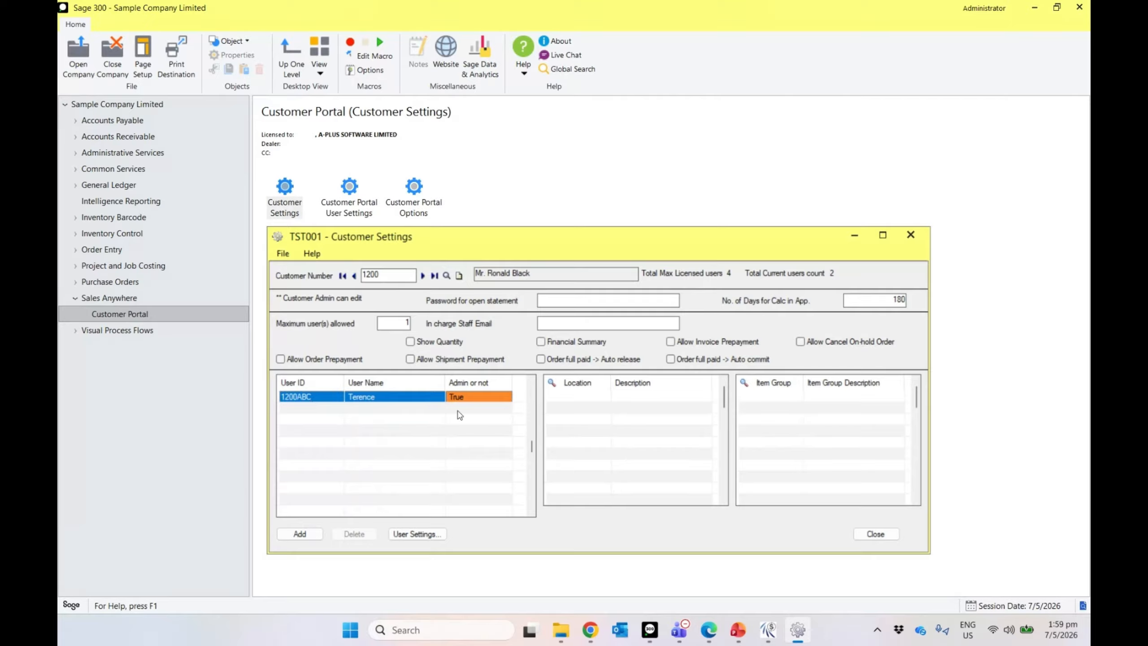
# Step: Try adding the setup, dismiss the missing-location error, and enter location 1
pyautogui.click(316, 534)
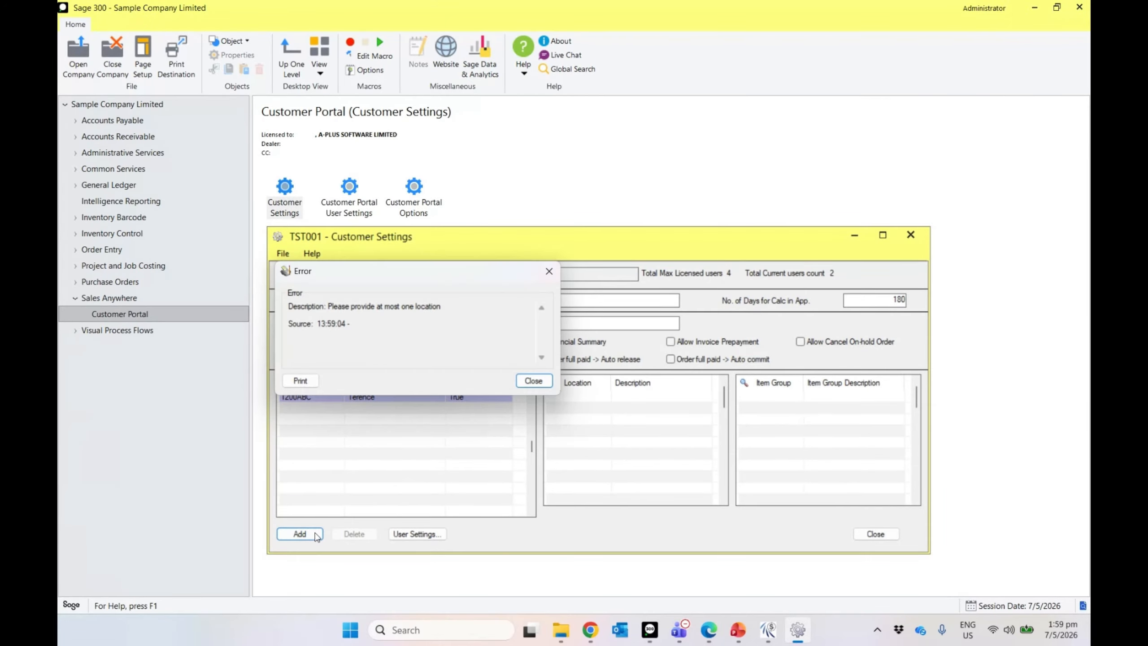
pyautogui.click(549, 385)
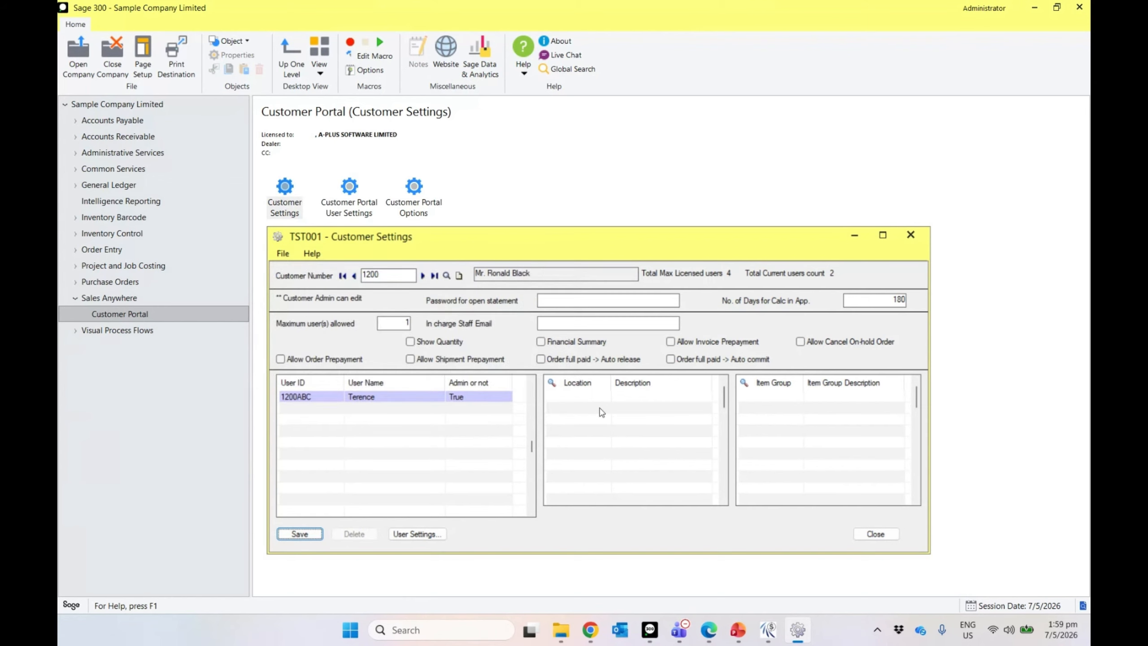
pyautogui.click(595, 400)
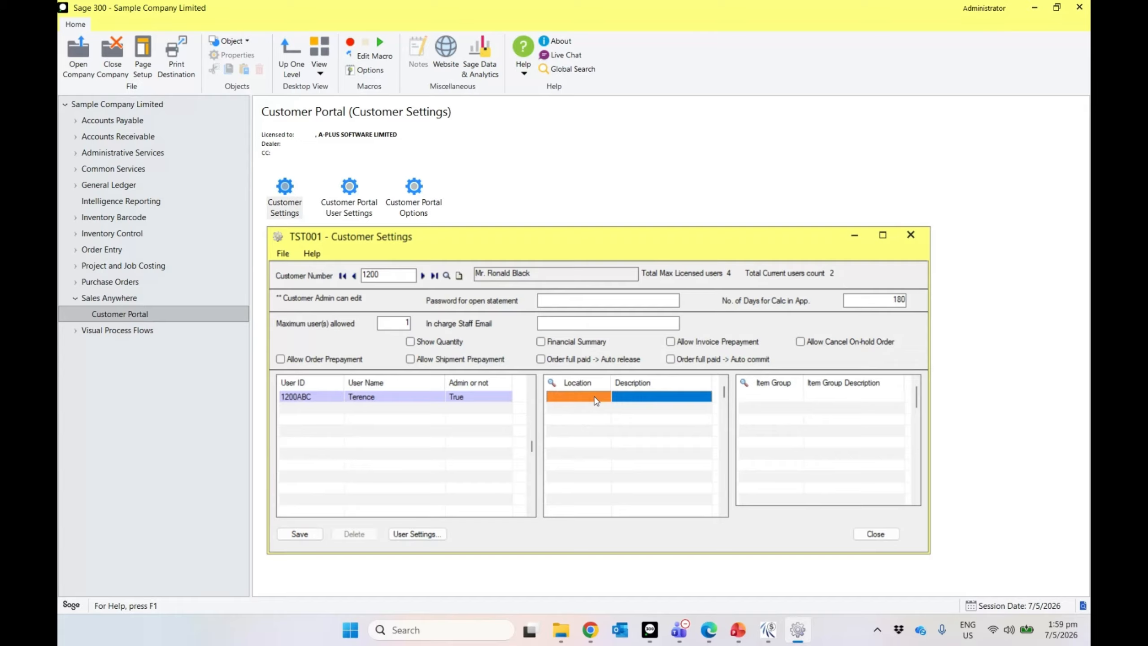
pyautogui.write('1')
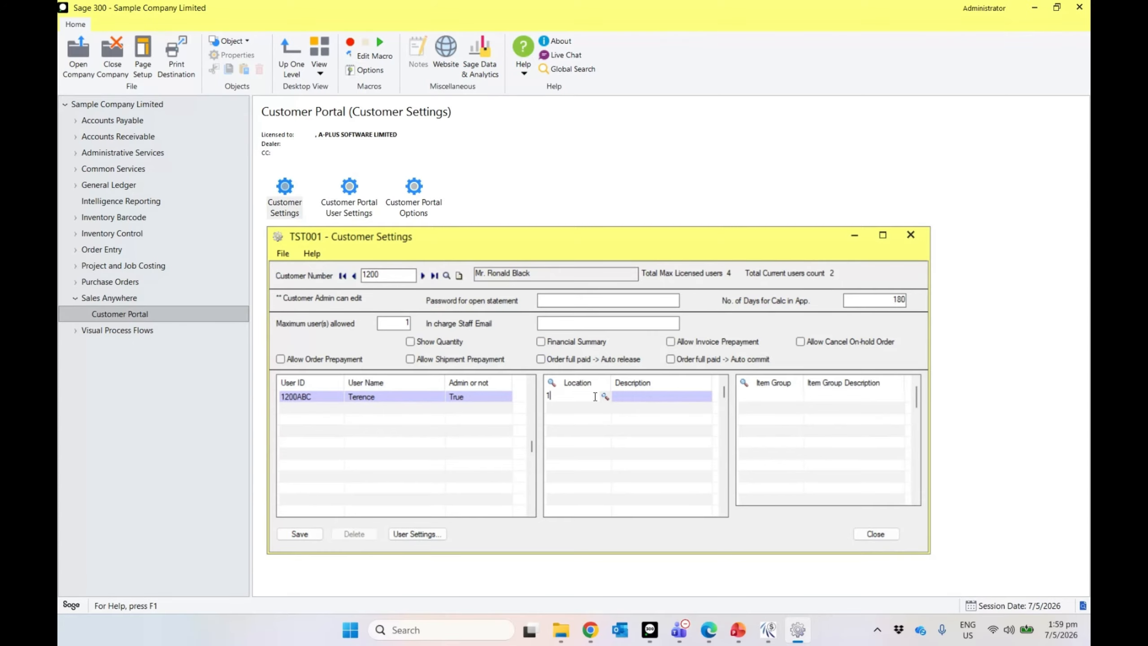
pyautogui.click(594, 426)
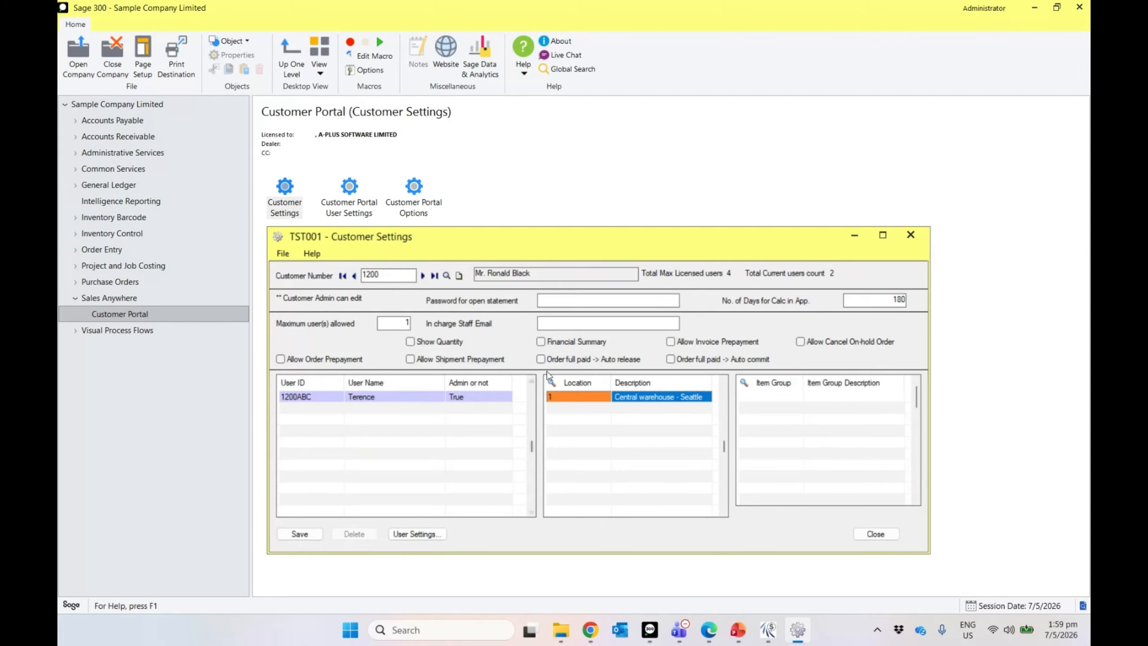
# Step: Pick item group ITMGRP1, save the customer settings, and open User Settings
pyautogui.click(807, 432)
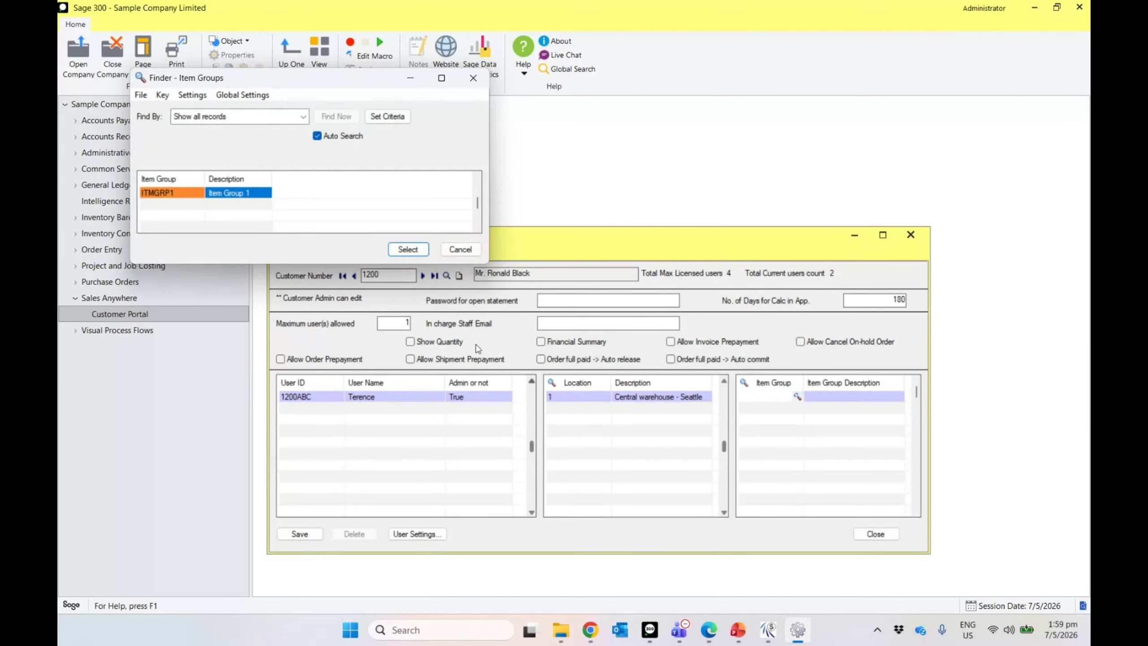
pyautogui.press('Return')
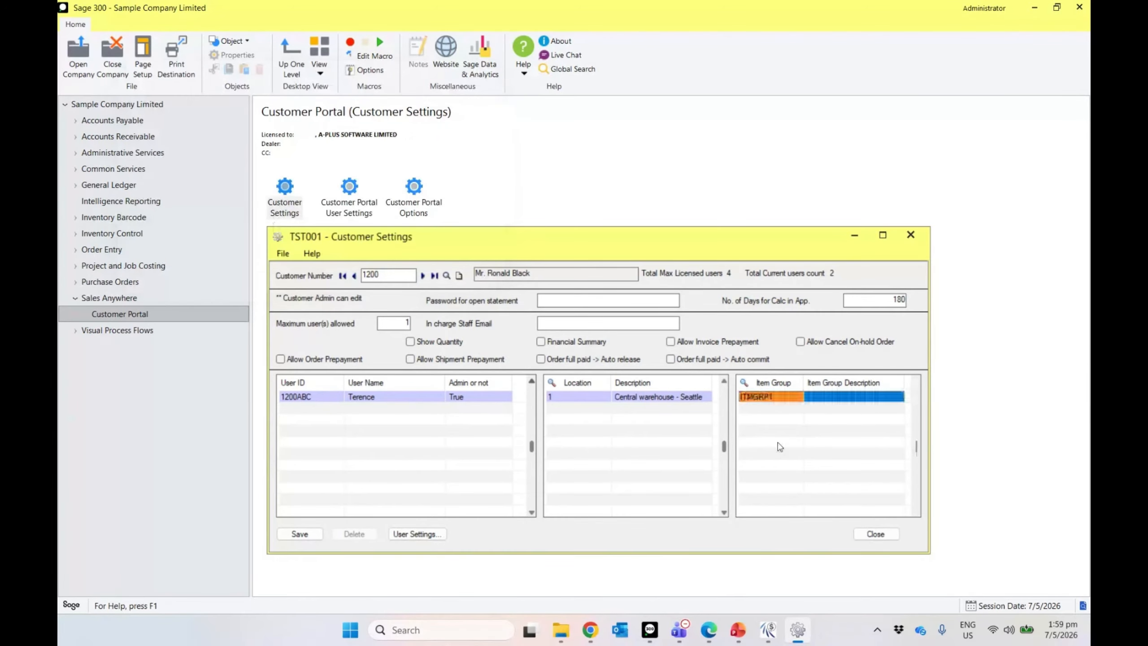
pyautogui.click(778, 444)
pyautogui.click(300, 536)
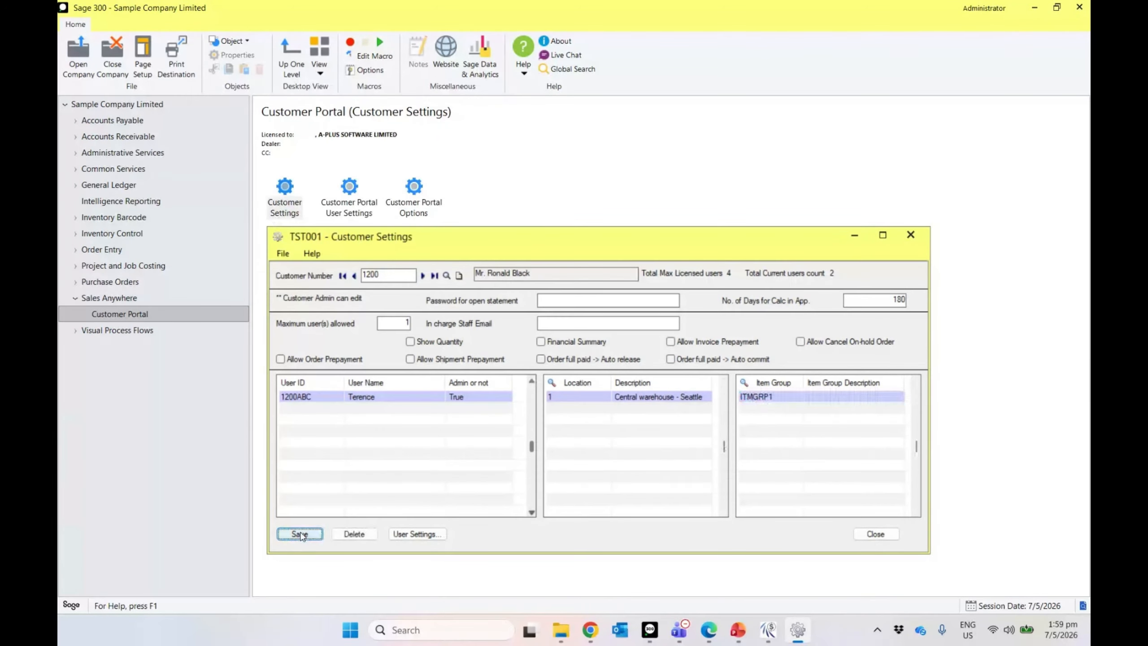
pyautogui.click(300, 533)
pyautogui.click(412, 534)
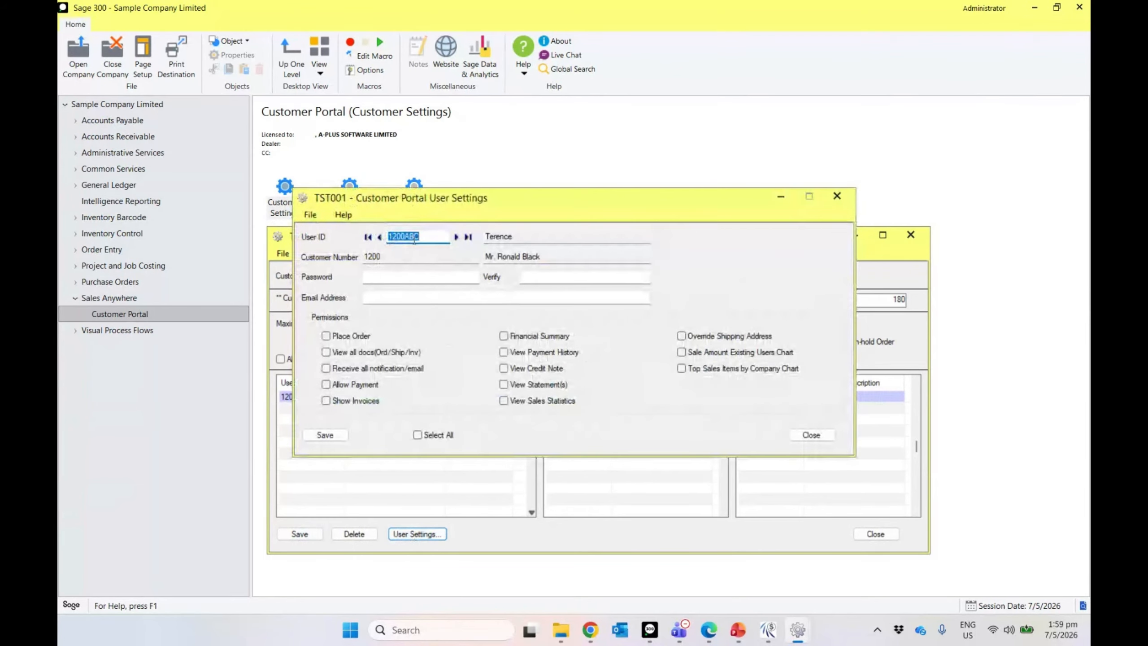
# Step: Enter and verify the portal user's password and tick Select All permissions
pyautogui.click(399, 276)
pyautogui.write('1')
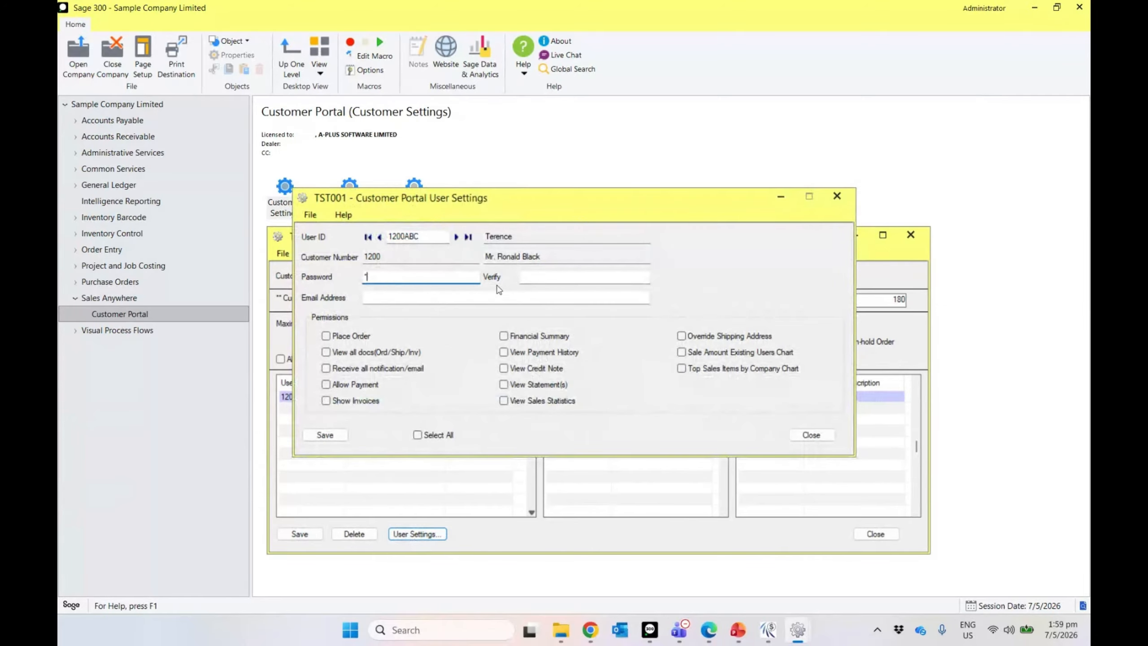
pyautogui.press('Tab')
pyautogui.write('1')
pyautogui.click(472, 299)
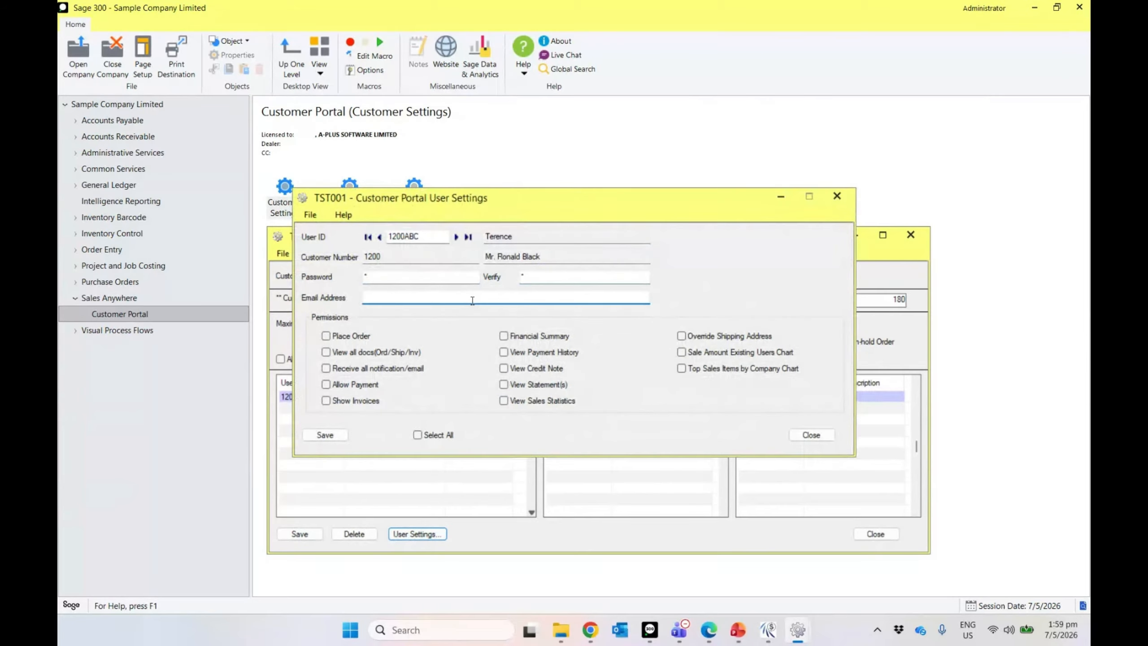
pyautogui.click(417, 435)
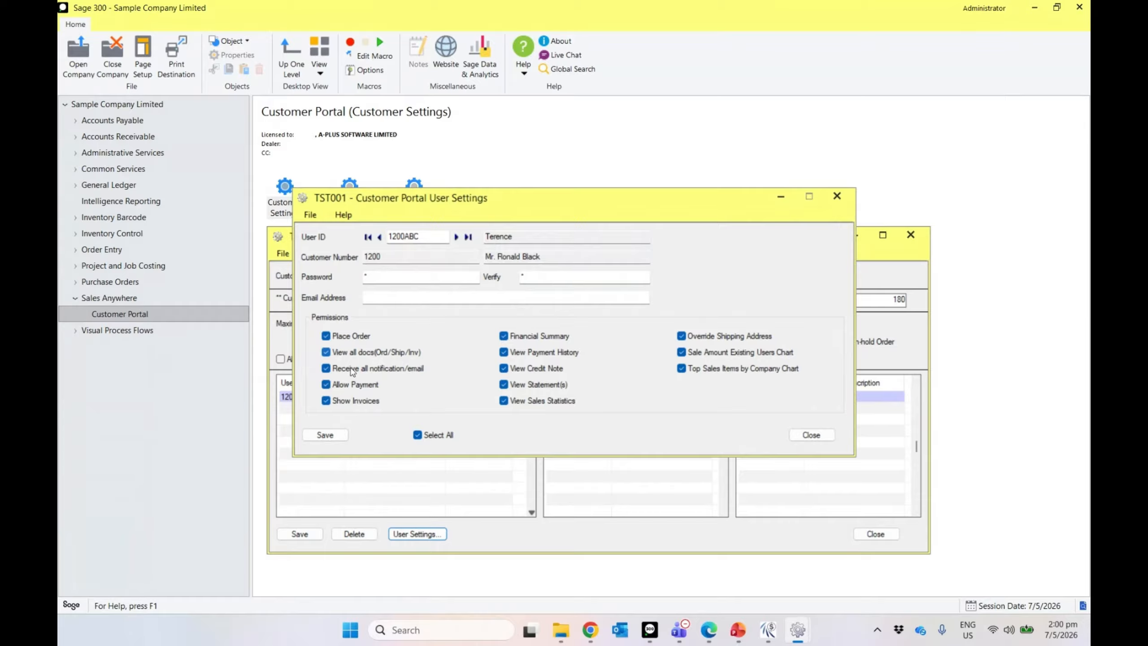
# Step: Save the user settings and close both User Settings and Customer Settings
pyautogui.click(323, 436)
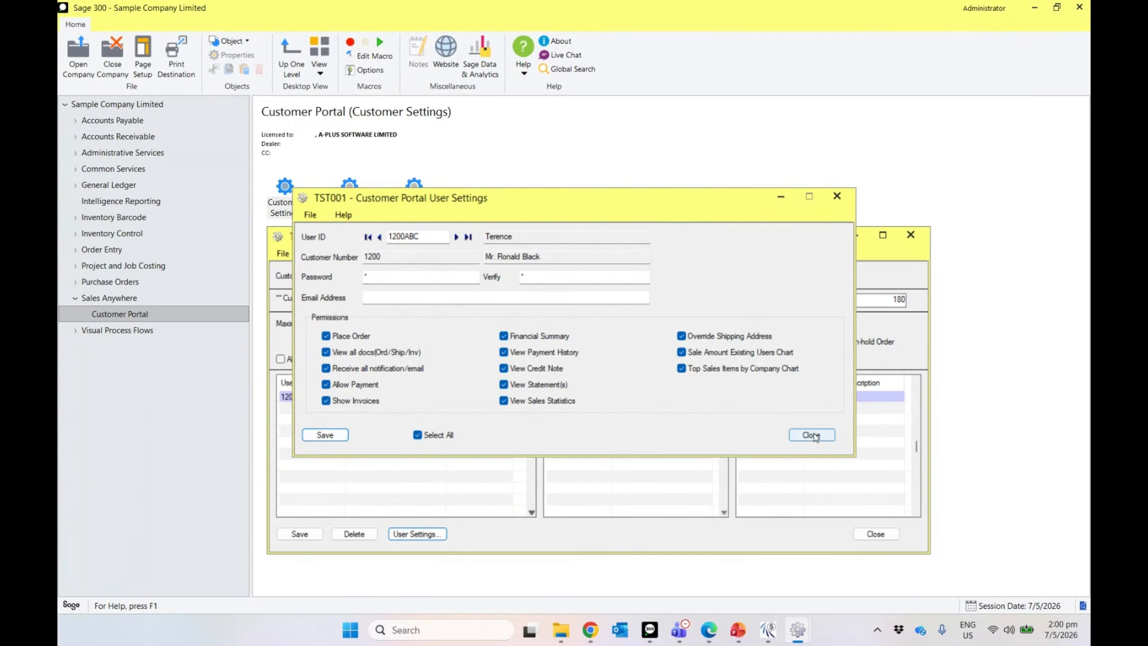
pyautogui.click(812, 435)
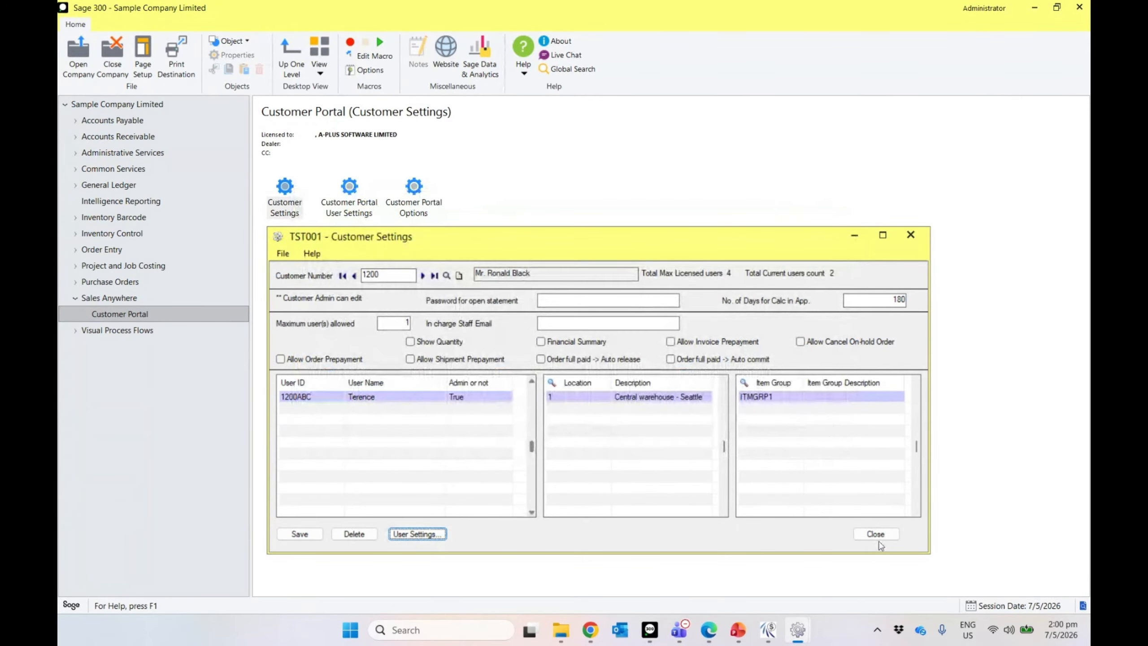
pyautogui.click(875, 534)
# Step: In Customer Portal Options enable send notification, keep send email off, then save and close
pyautogui.click(429, 212)
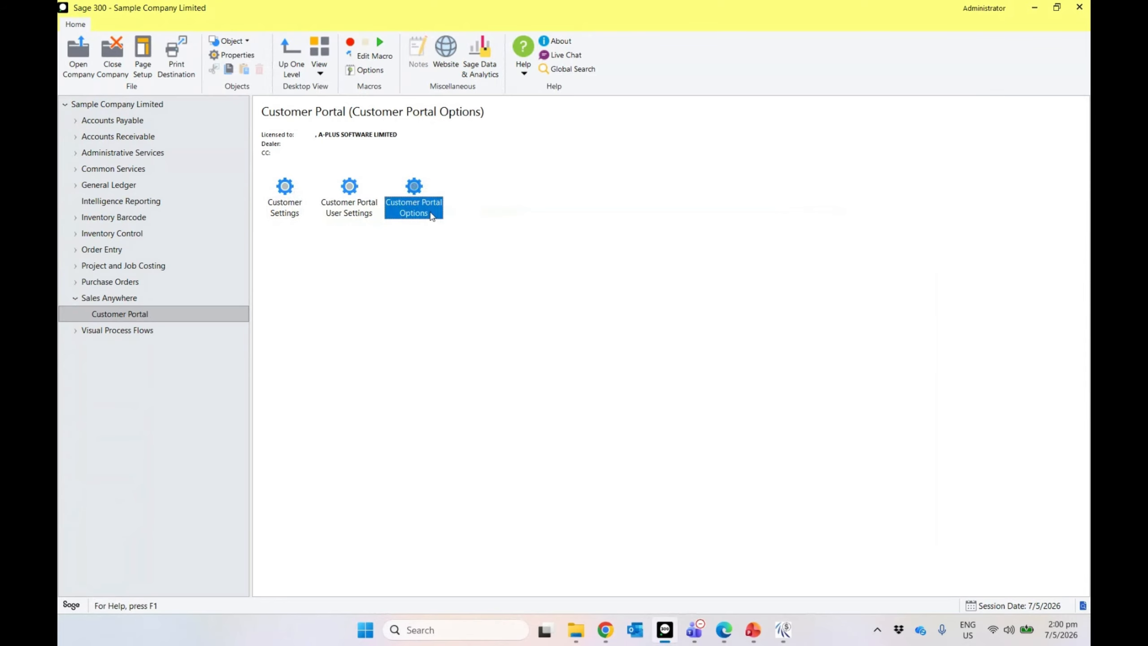
pyautogui.doubleClick(430, 214)
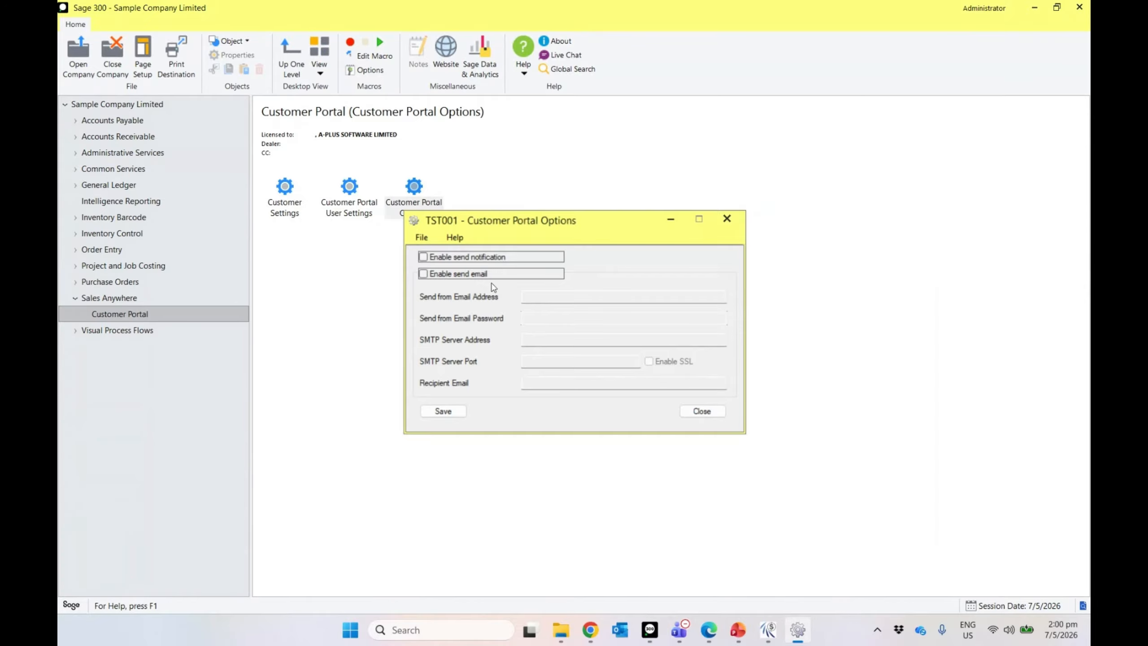
pyautogui.click(422, 256)
pyautogui.click(424, 274)
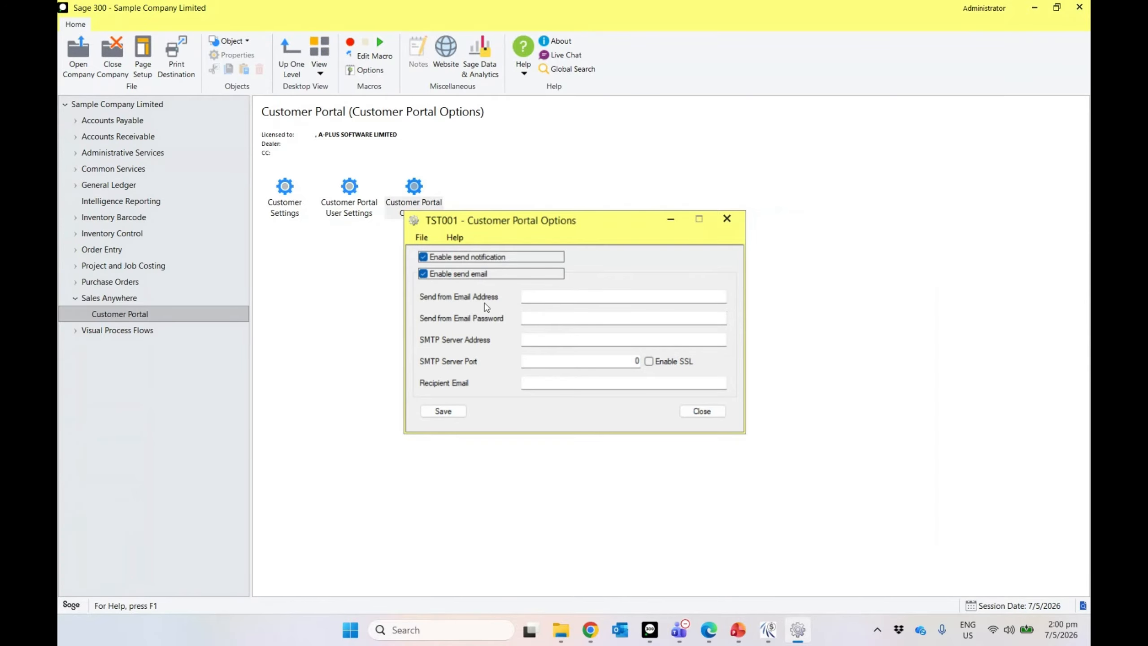
pyautogui.click(422, 273)
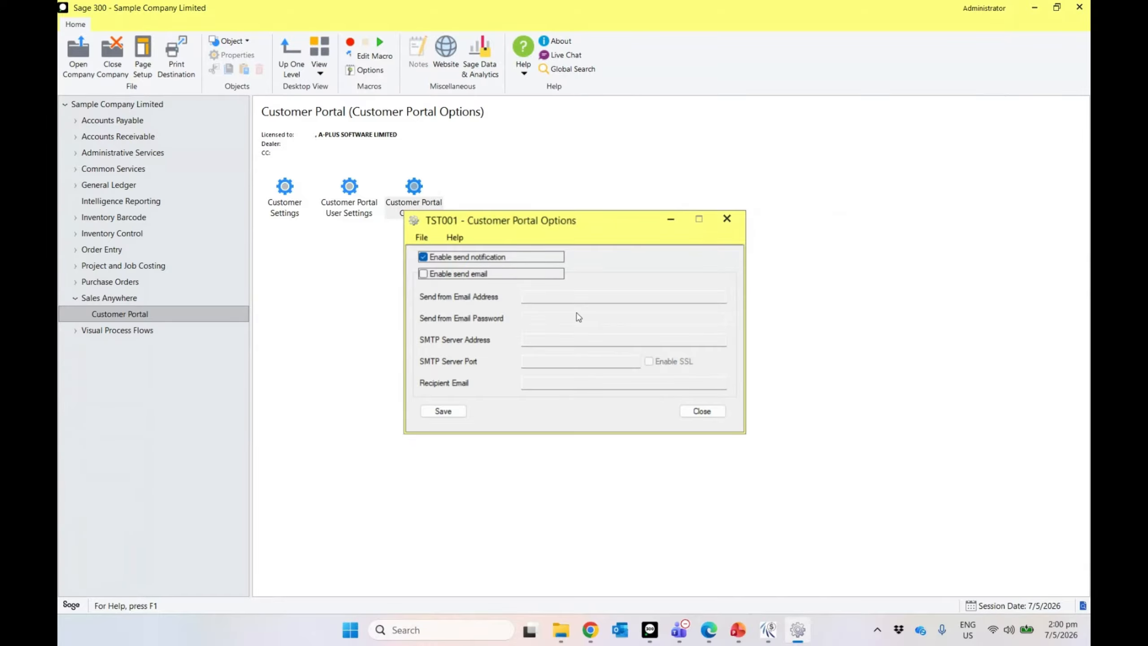
pyautogui.click(441, 412)
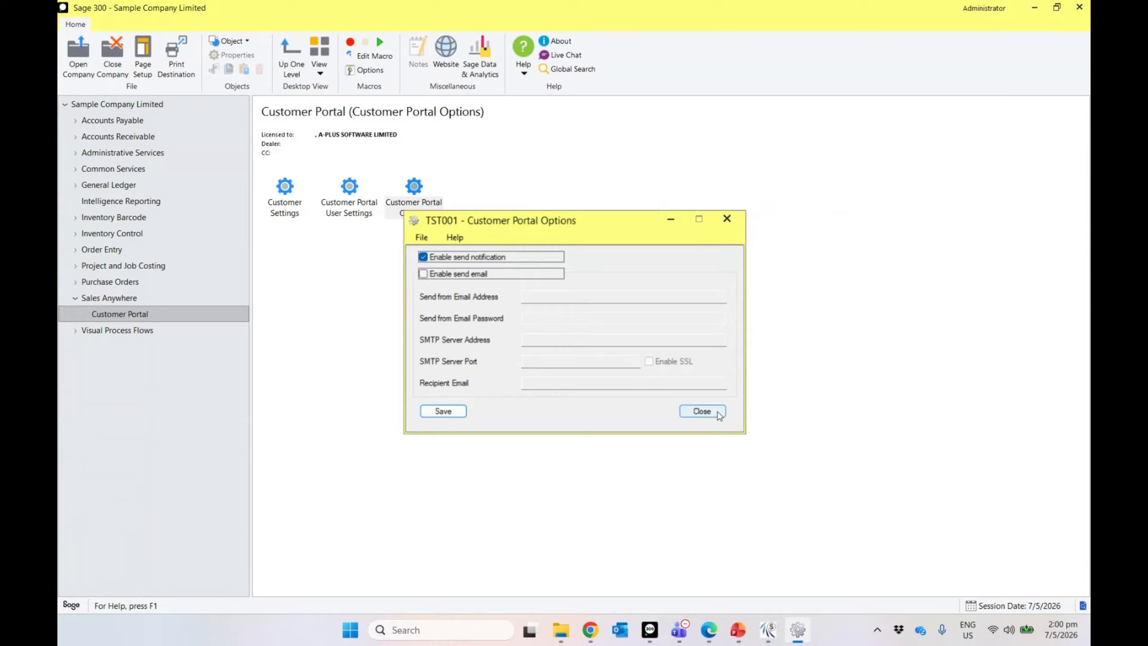
pyautogui.click(701, 411)
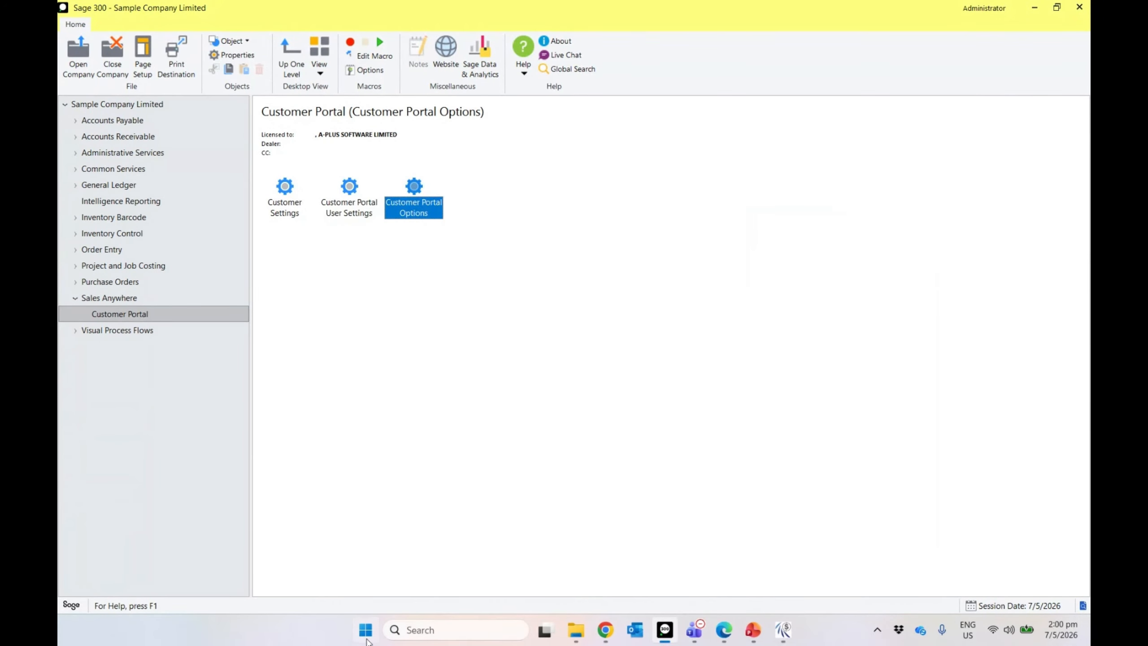
# Step: Launch Microsoft Store through the Start menu search
pyautogui.click(366, 638)
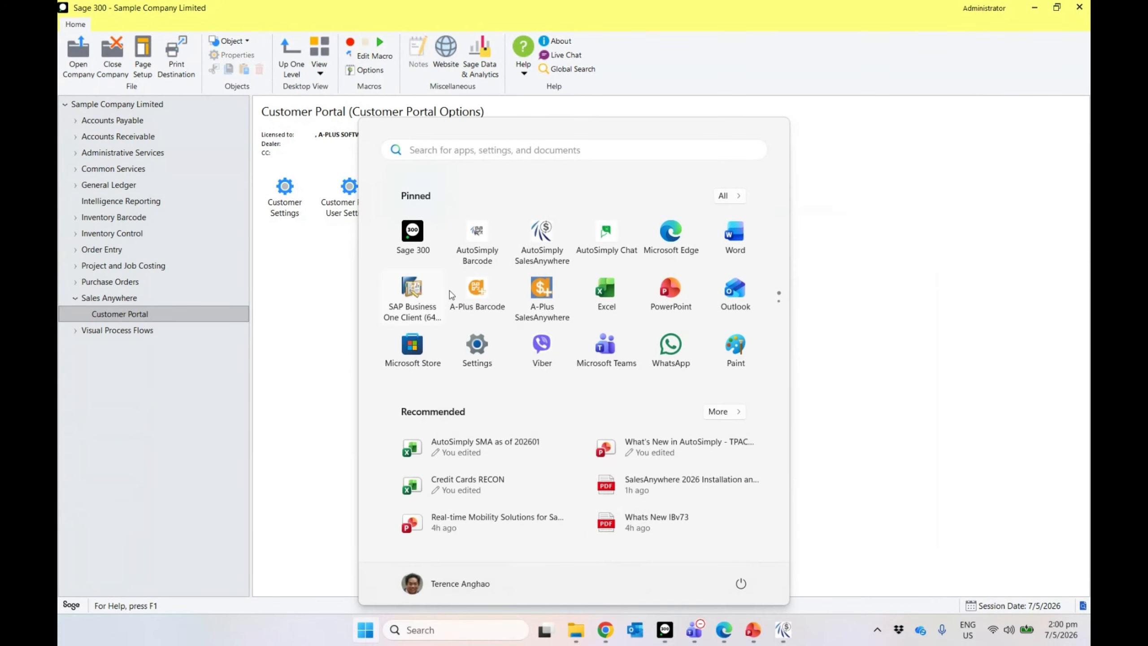
pyautogui.click(462, 158)
pyautogui.write('a')
pyautogui.press('BackSpace')
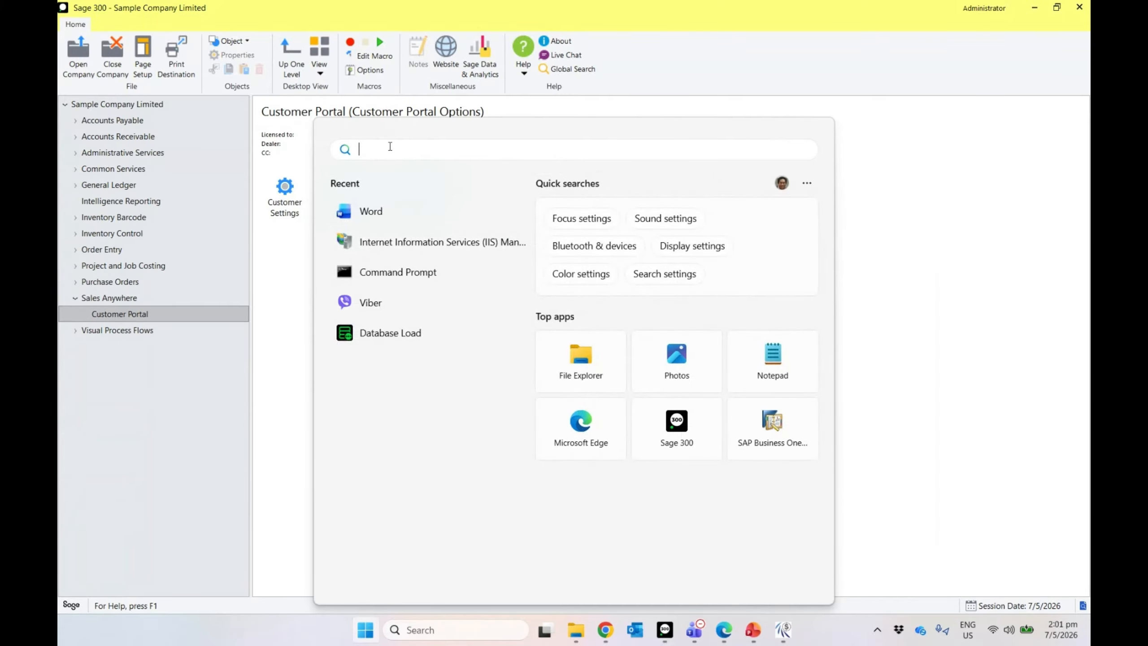
pyautogui.write('mic')
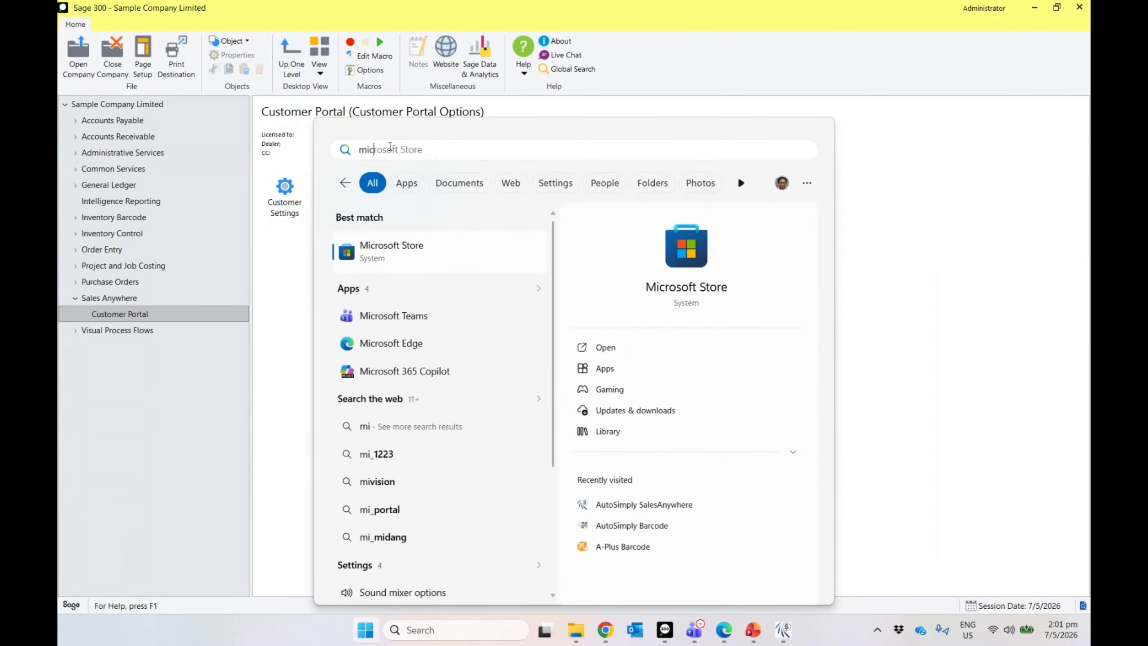
pyautogui.click(393, 252)
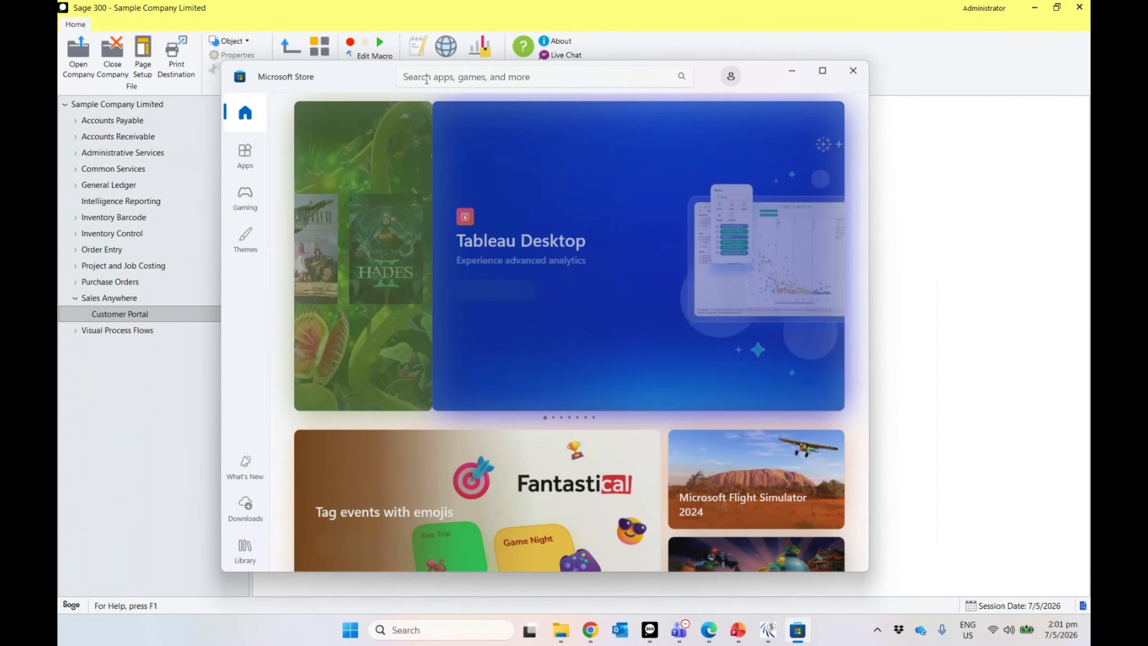
# Step: Search 'autosimply customer' and launch the AutoSimply Customer-Portal app
pyautogui.click(426, 77)
pyautogui.write('autosimply customer')
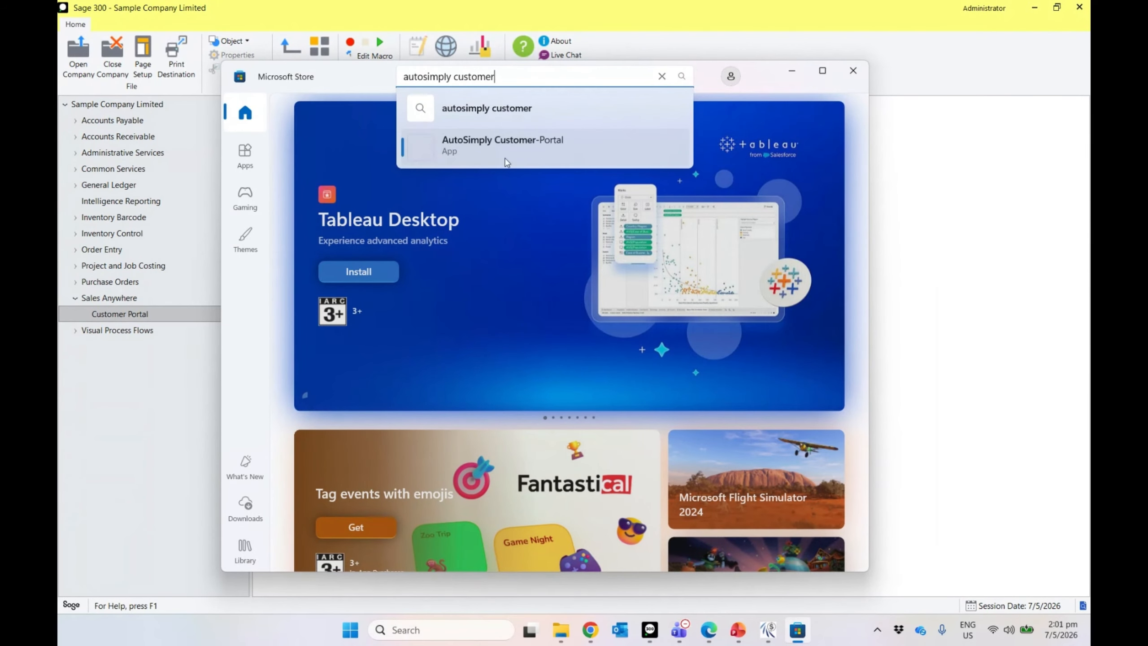
pyautogui.click(550, 162)
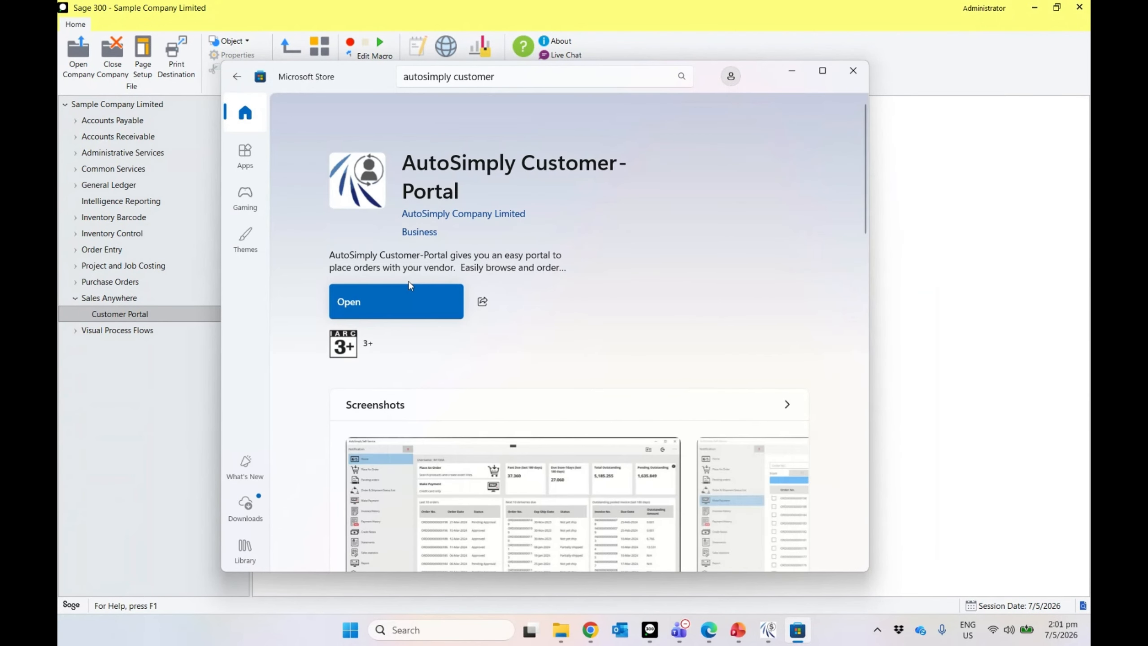
pyautogui.click(408, 310)
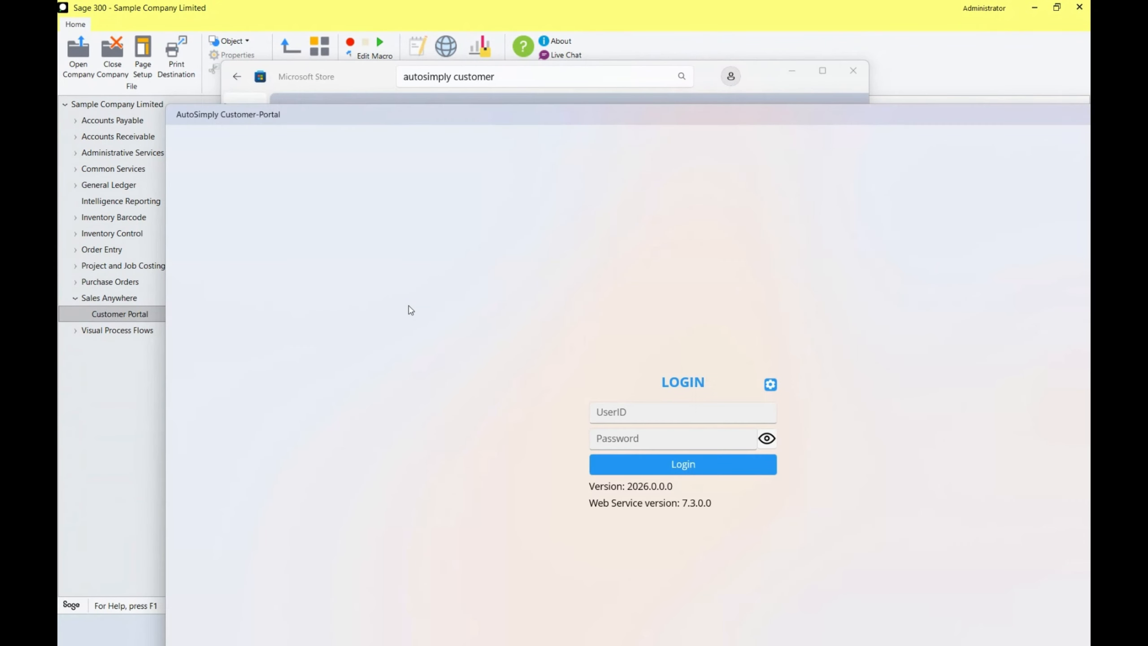
pyautogui.moveTo(484, 116); pyautogui.dragTo(400, 48)
# Step: Maximize the portal, then test and save its localhost connection settings
pyautogui.click(1070, 46)
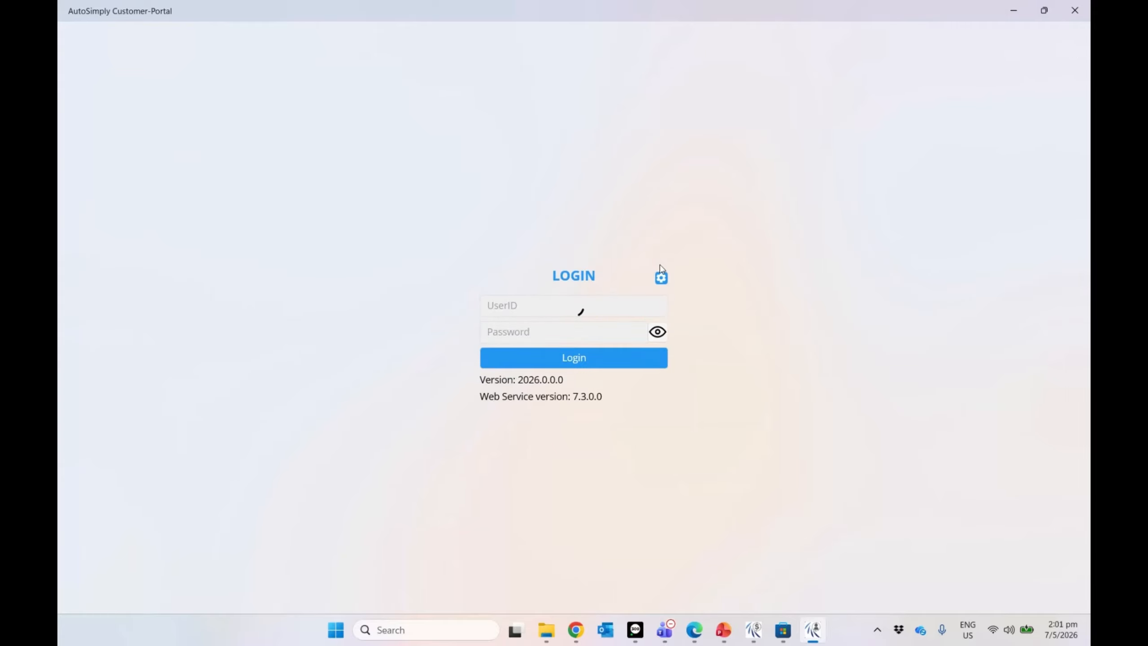
pyautogui.click(661, 264)
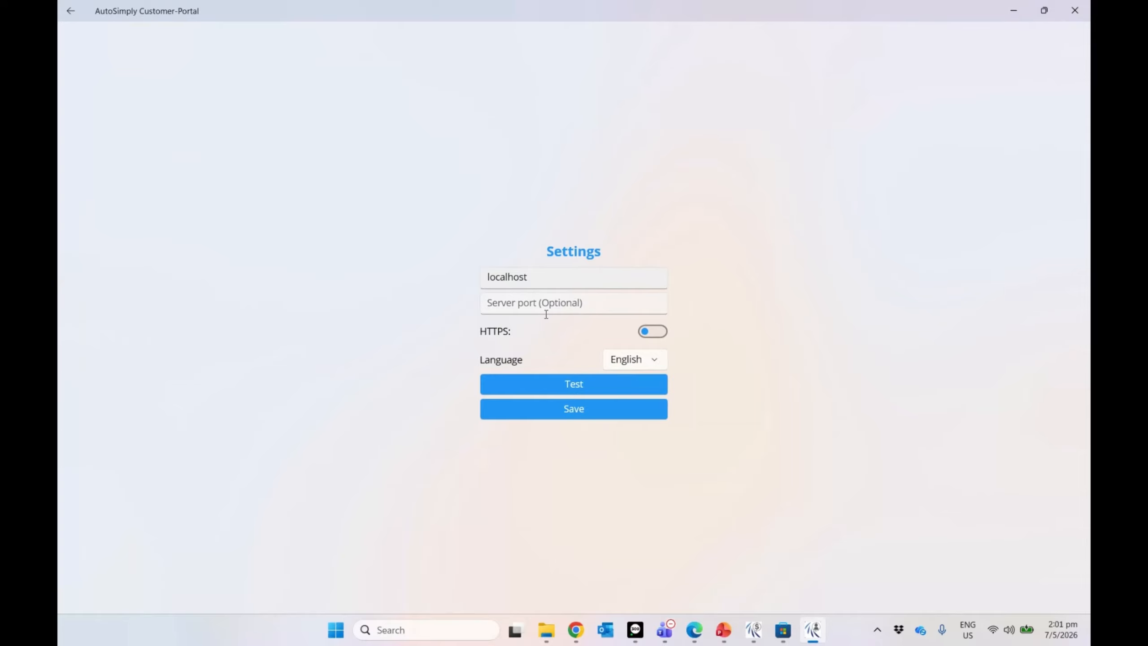
pyautogui.click(570, 380)
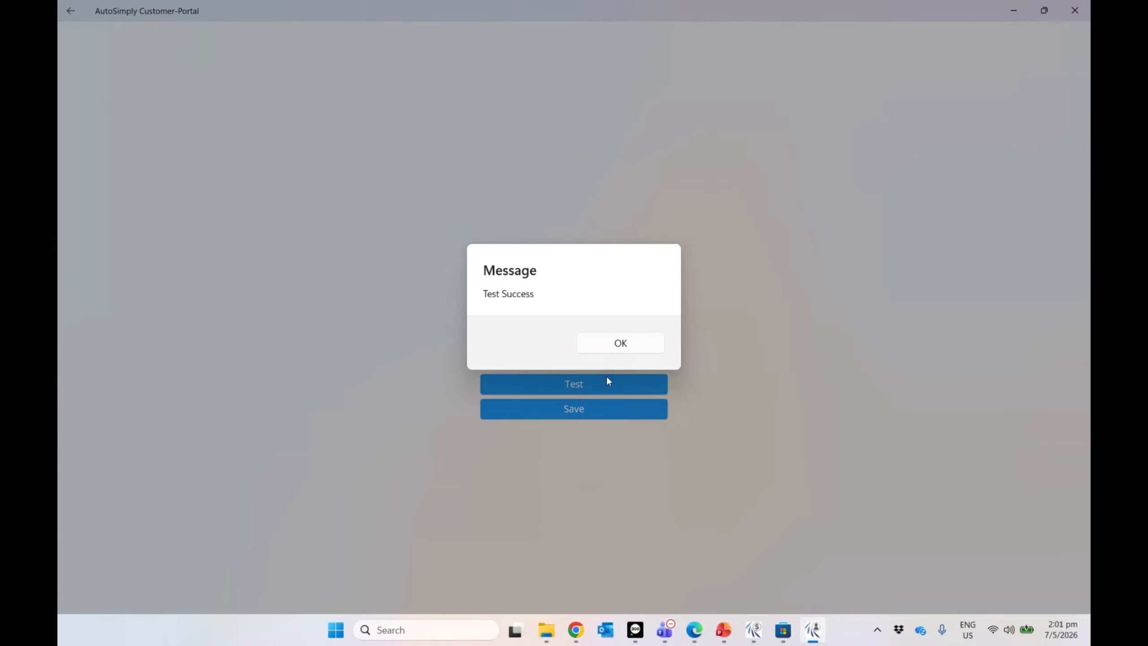
pyautogui.click(617, 344)
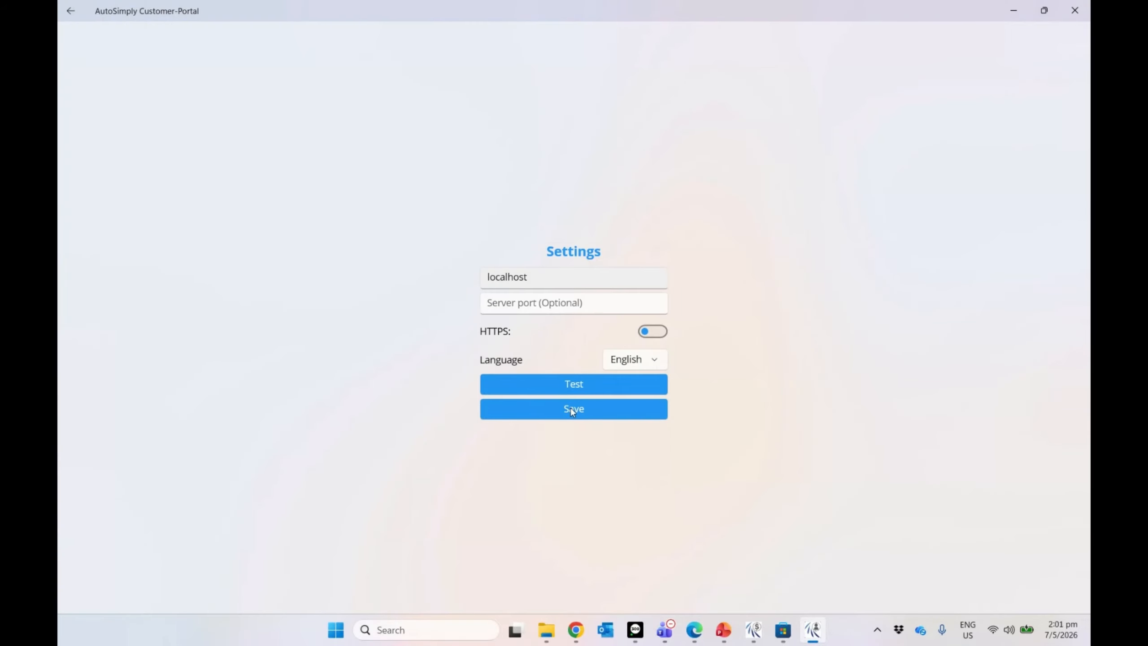
pyautogui.click(570, 407)
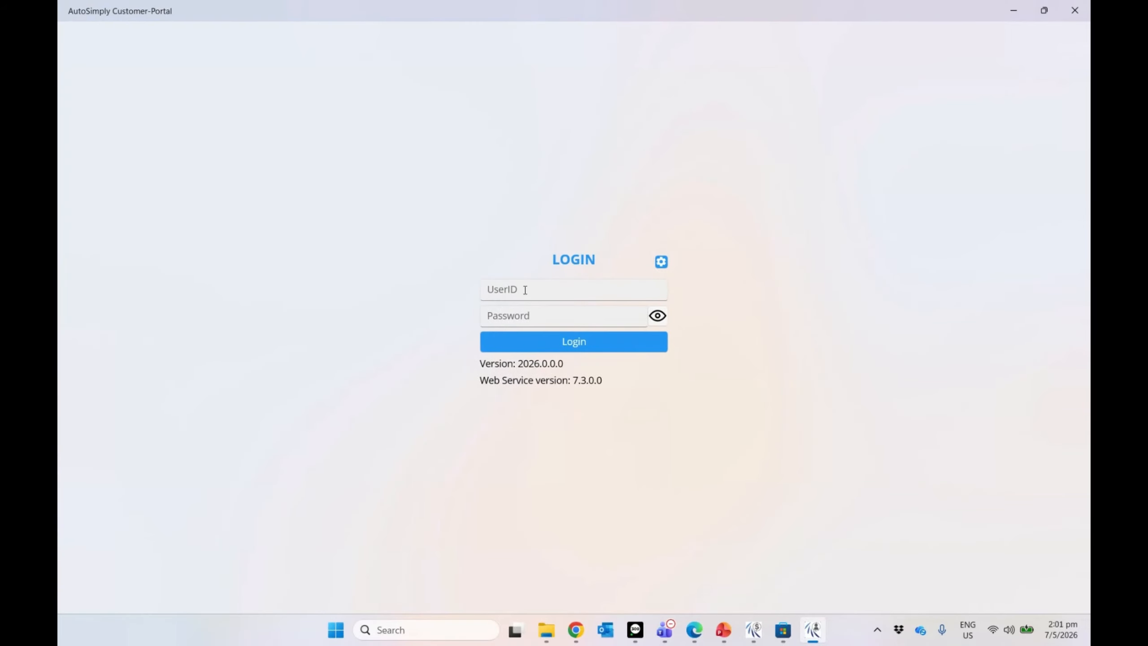
# Step: Sign in with the customer's user ID and password, then start a new order
pyautogui.click(525, 289)
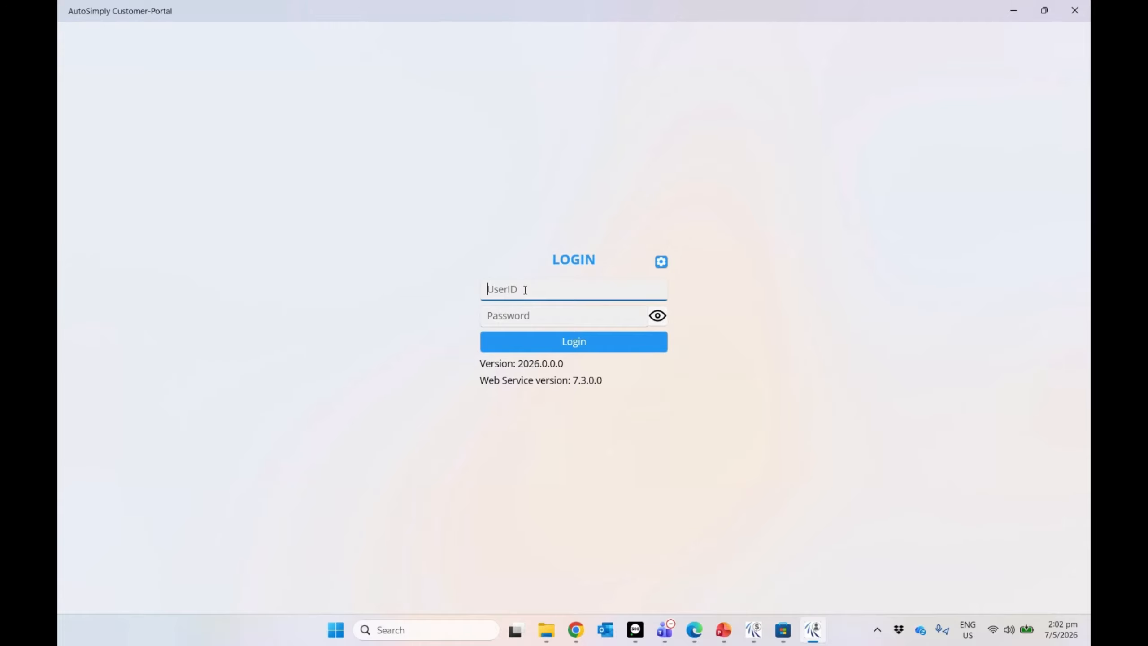
pyautogui.write('1200ABC')
pyautogui.click(524, 316)
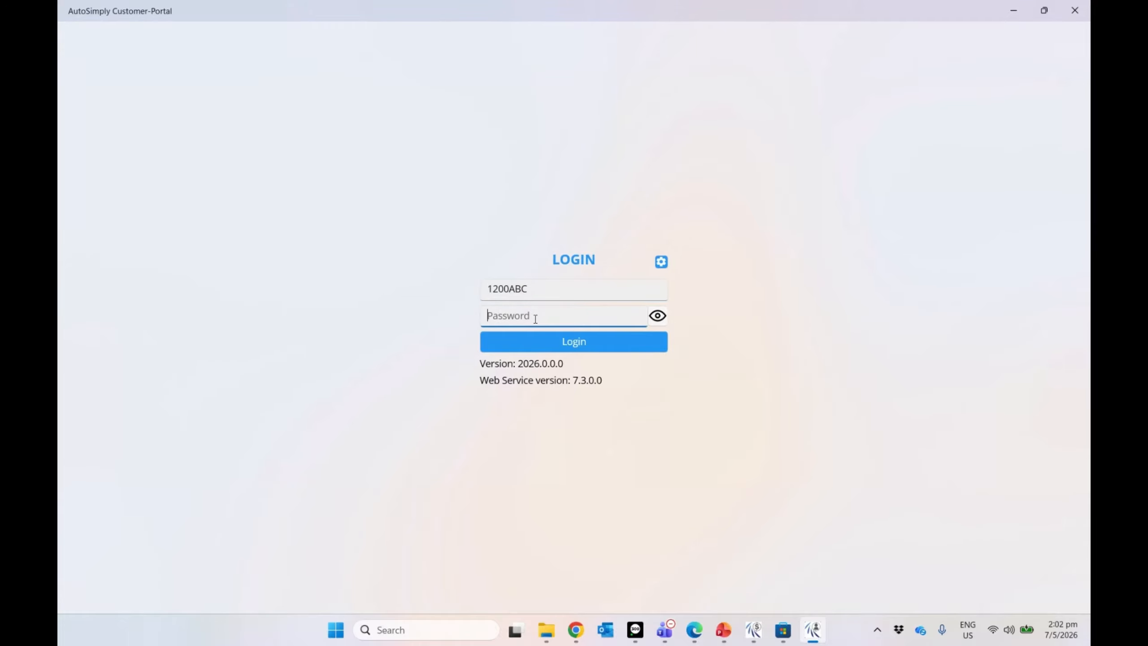
pyautogui.write('•')
pyautogui.click(574, 348)
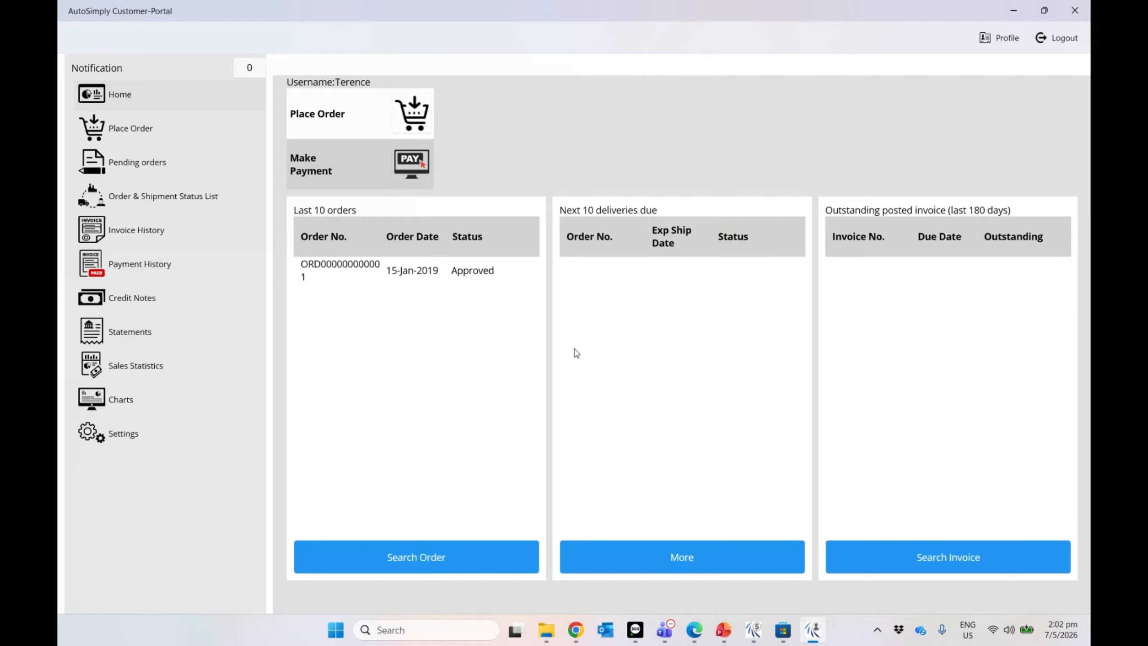
pyautogui.click(418, 123)
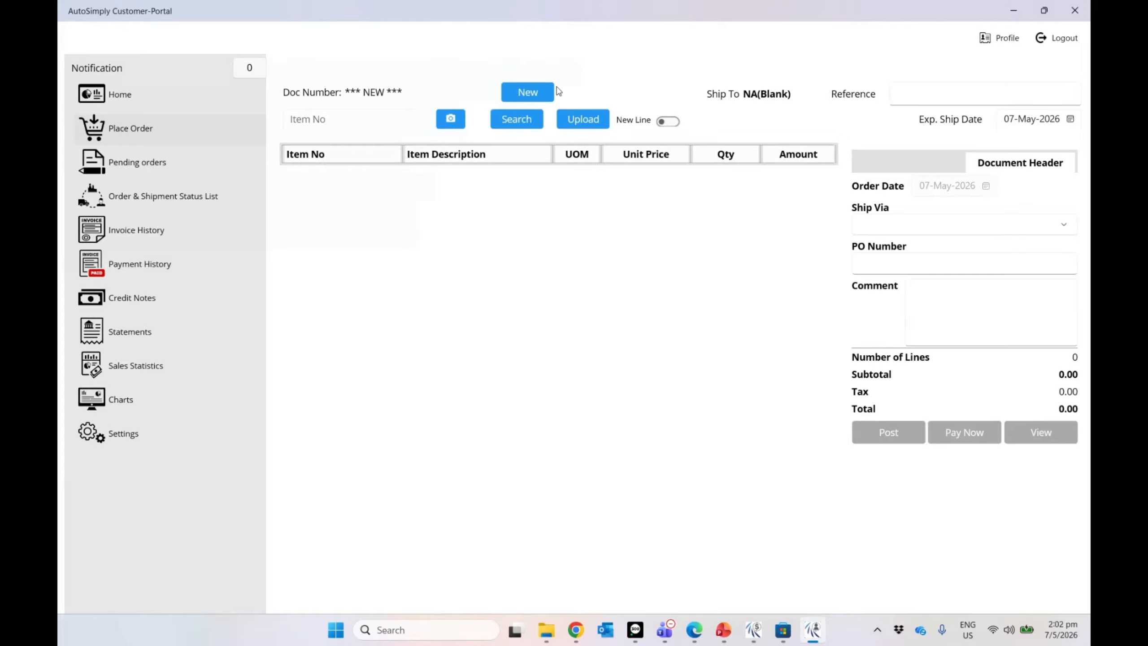
# Step: Add Desk Lamp and 13W Mini Bulb lines from the item list, keeping the bulb's unit as Ea
pyautogui.click(388, 127)
pyautogui.click(516, 123)
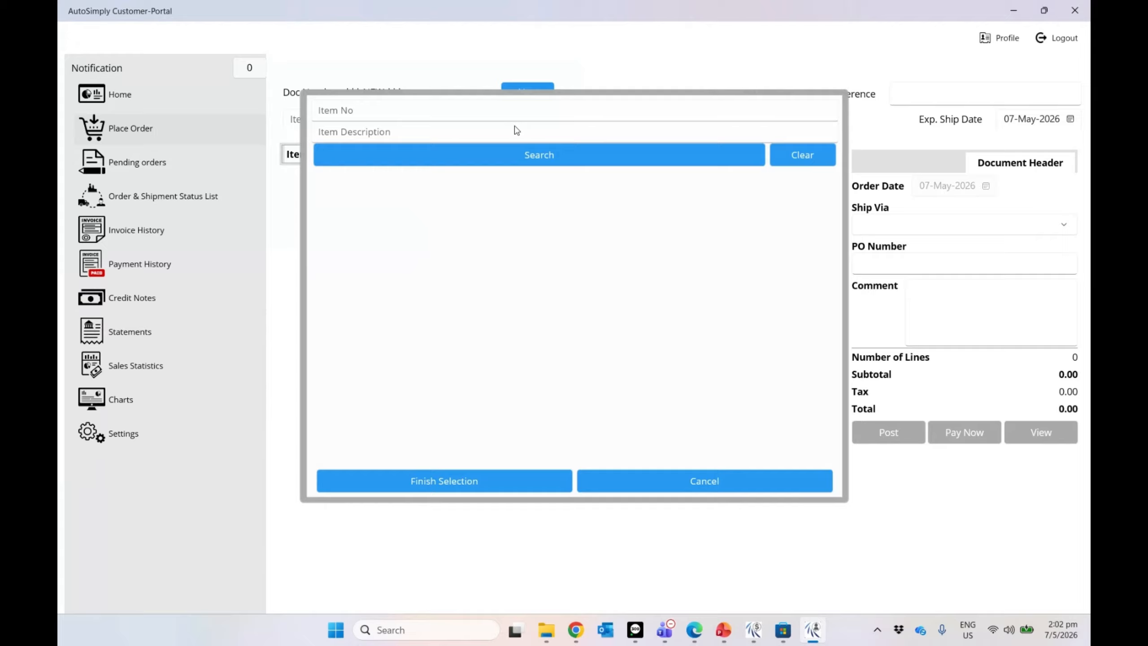
pyautogui.click(429, 154)
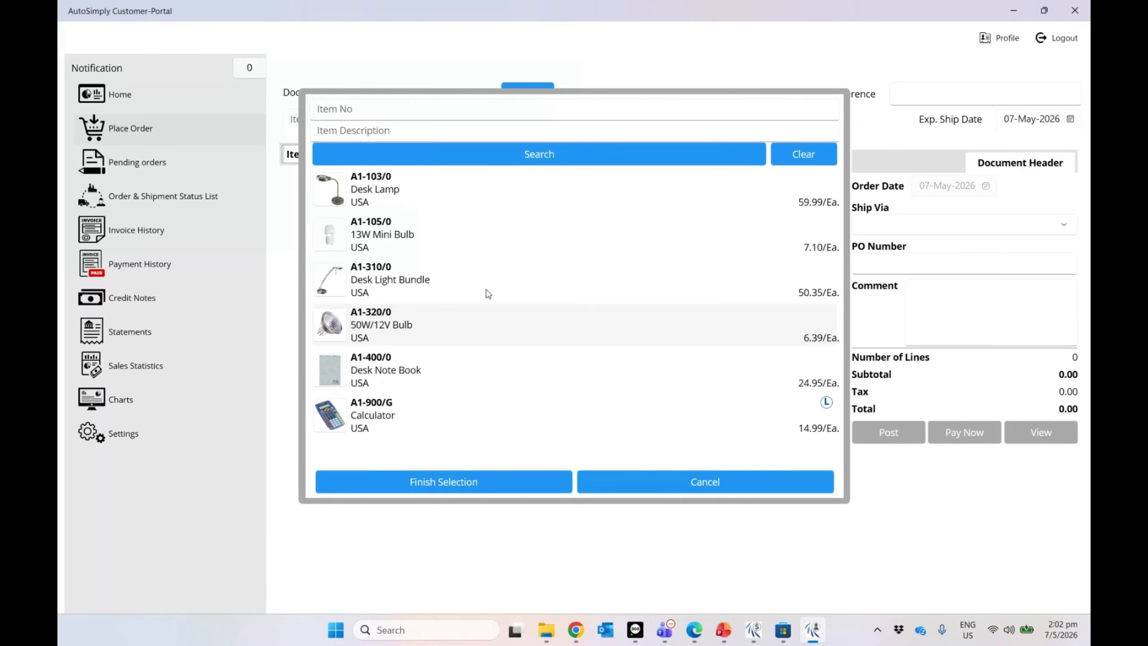
pyautogui.click(412, 195)
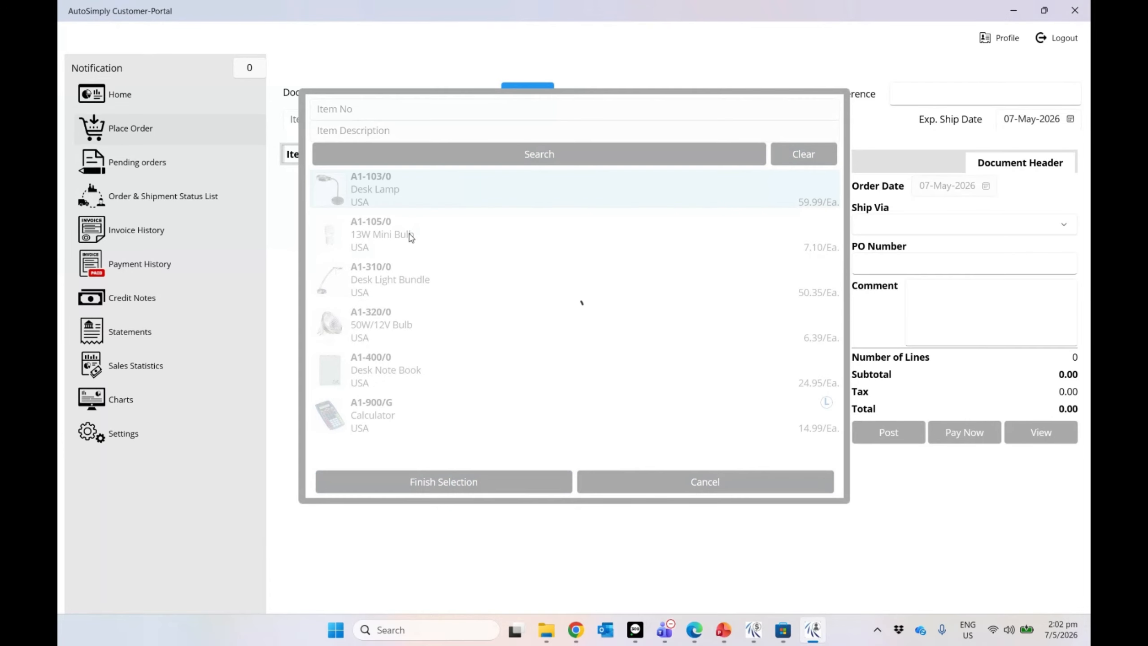
pyautogui.click(410, 237)
pyautogui.click(484, 479)
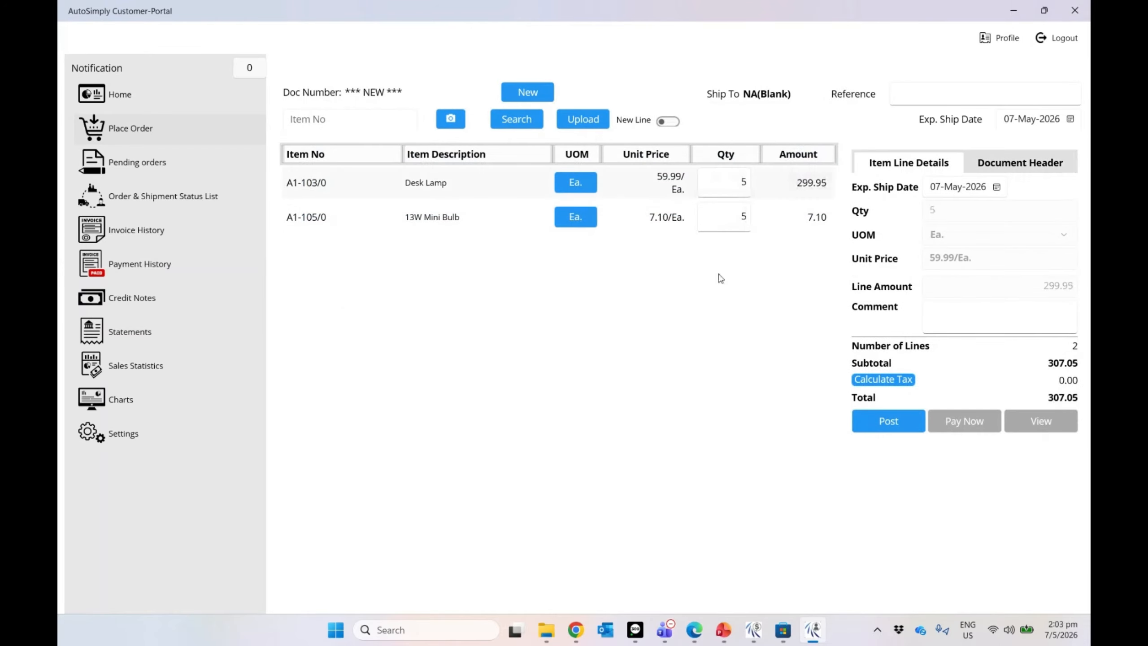
pyautogui.click(588, 181)
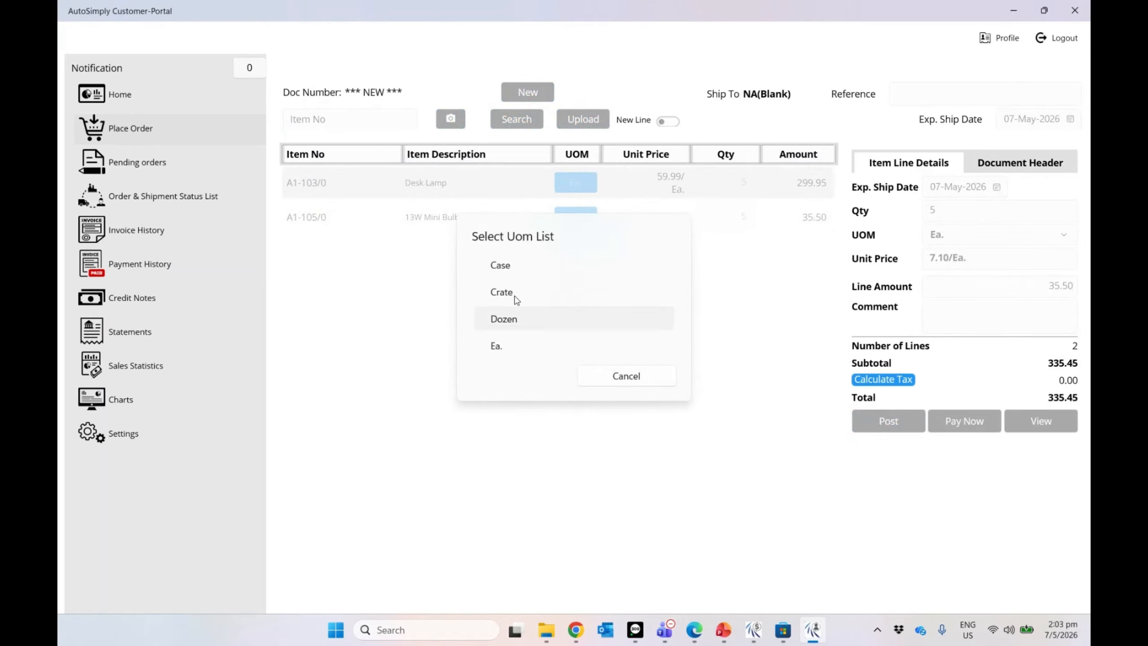
pyautogui.click(635, 384)
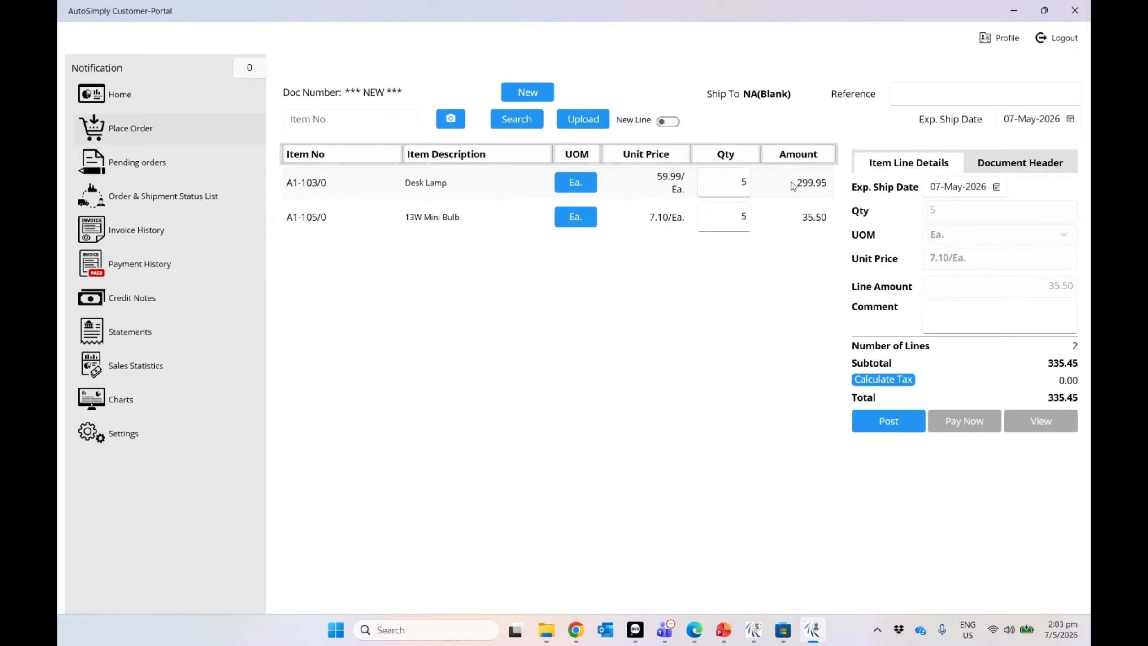
# Step: Set Ship Via to Cross-Country Trucking Lines, PO PO1240218, comment 'Please do not delay.' and reference REF132502
pyautogui.click(1000, 170)
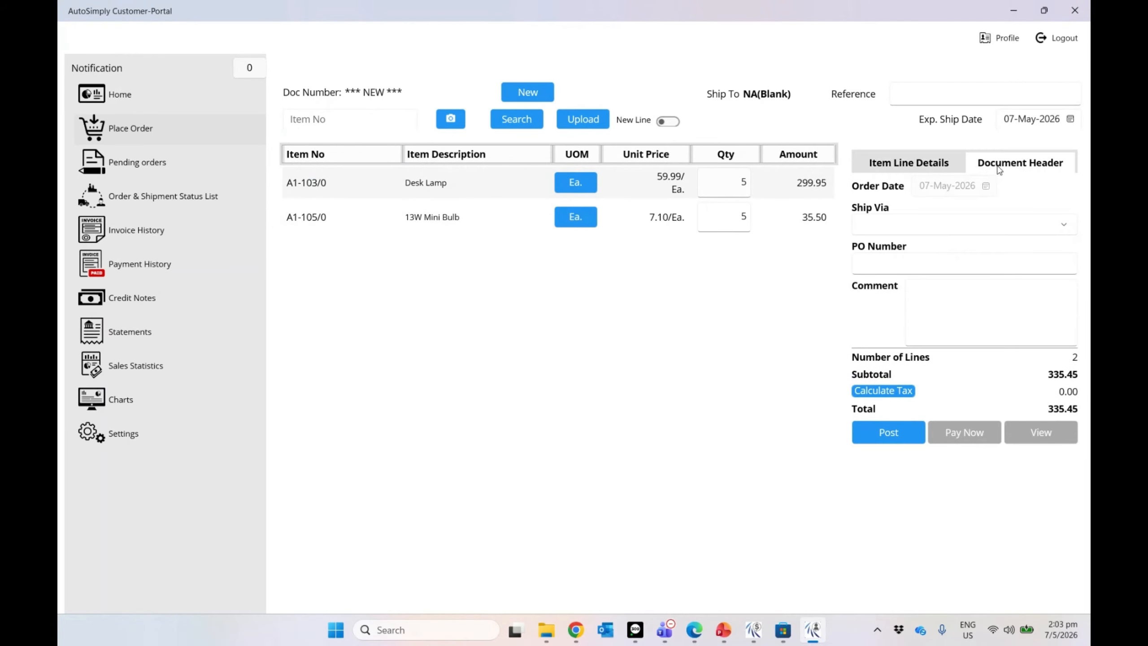
pyautogui.click(913, 220)
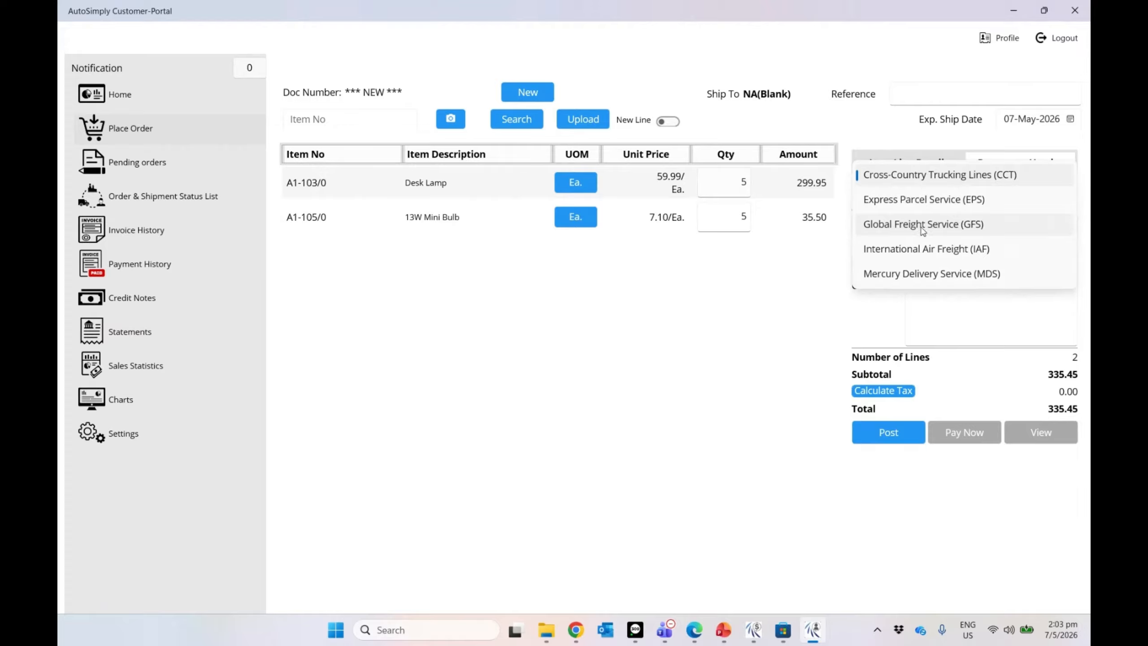
pyautogui.click(1020, 176)
pyautogui.click(957, 263)
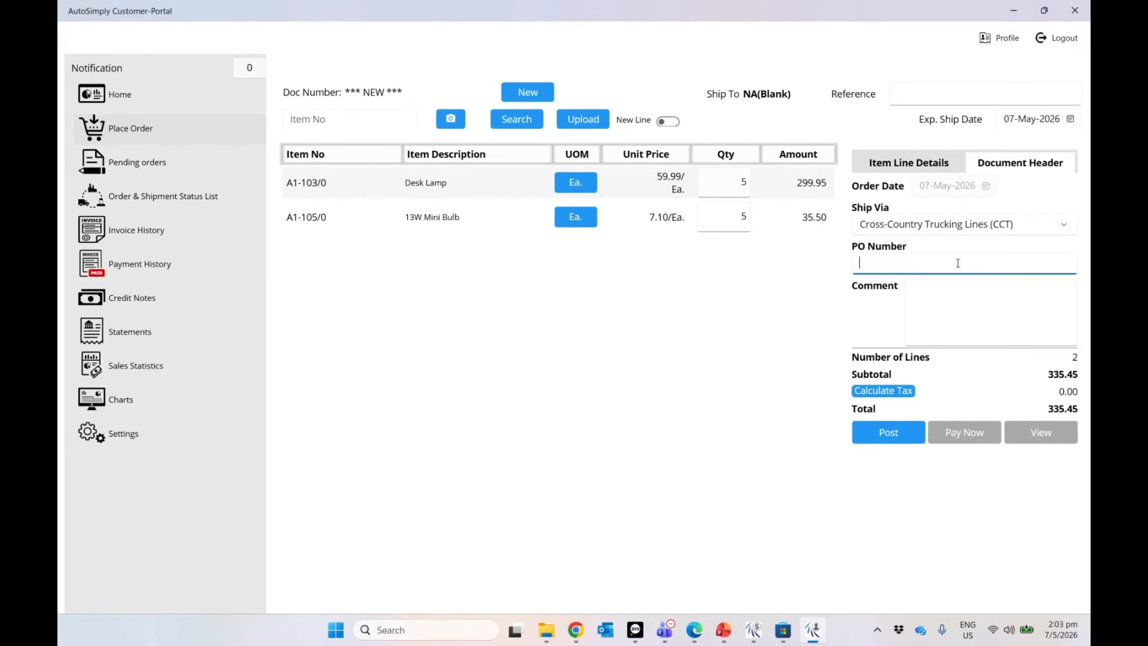
pyautogui.write('PO1240218')
pyautogui.click(955, 300)
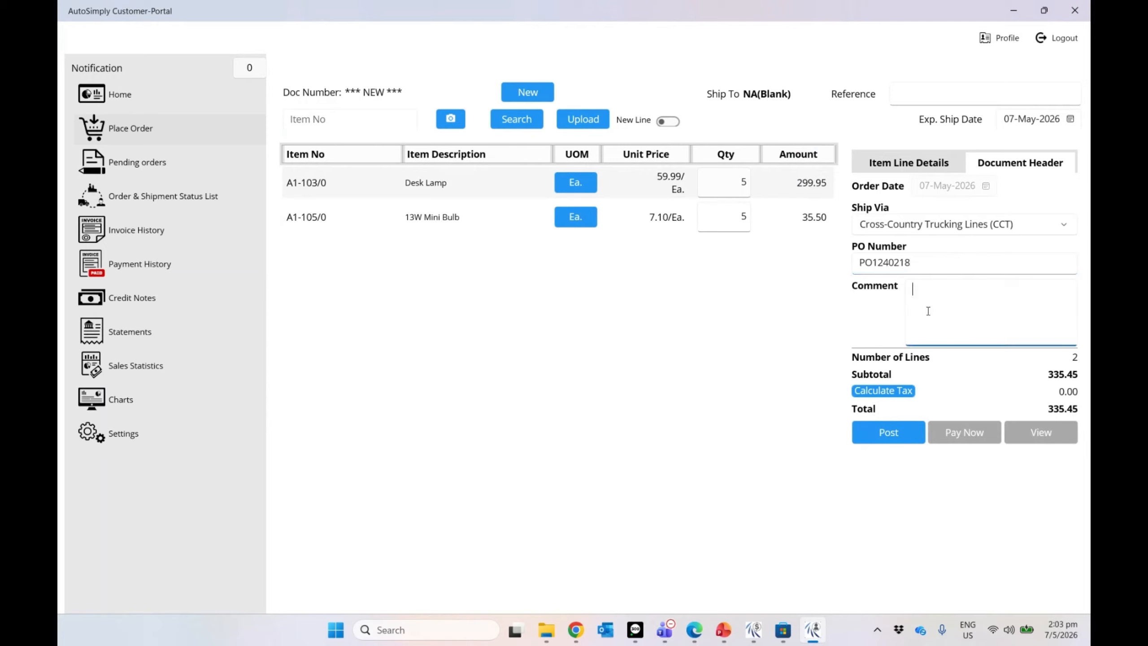
pyautogui.write('Please do not delay.')
pyautogui.click(949, 101)
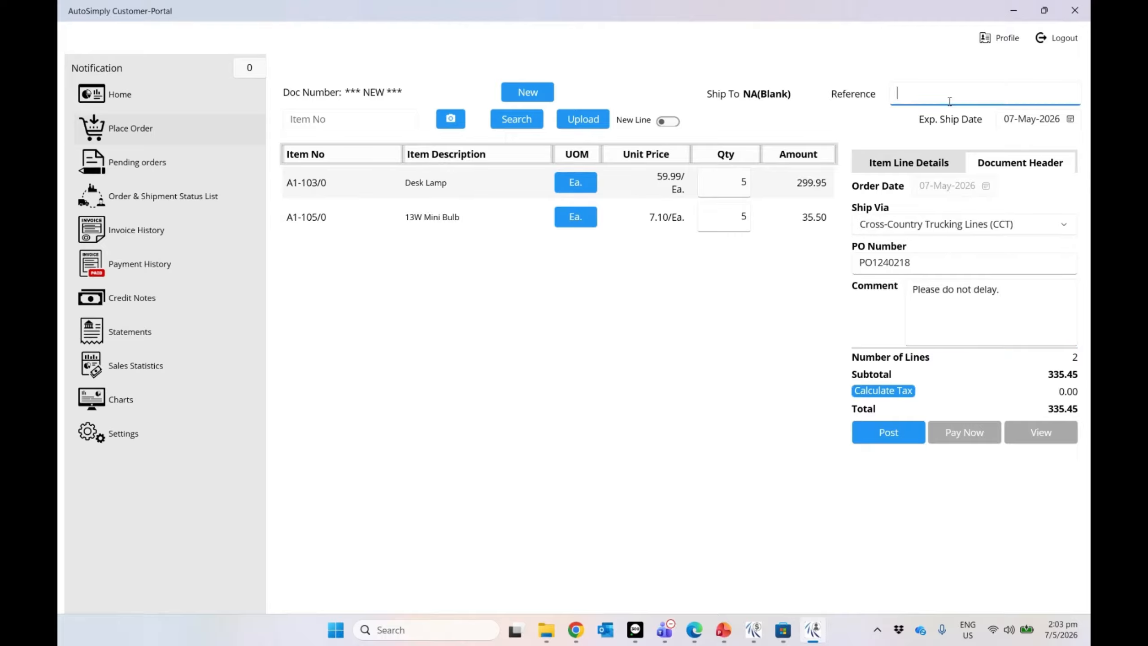
pyautogui.write('REF132502')
# Step: Set the expected ship date to 11 May 2026 on all lines and submit the order
pyautogui.click(1070, 120)
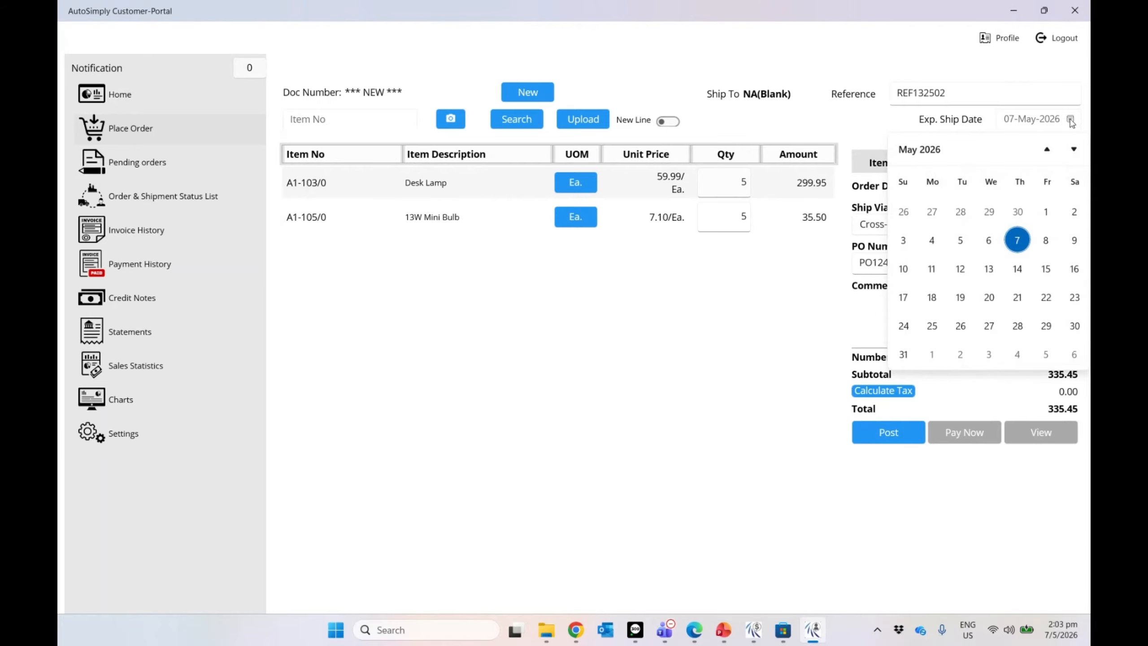
pyautogui.click(930, 269)
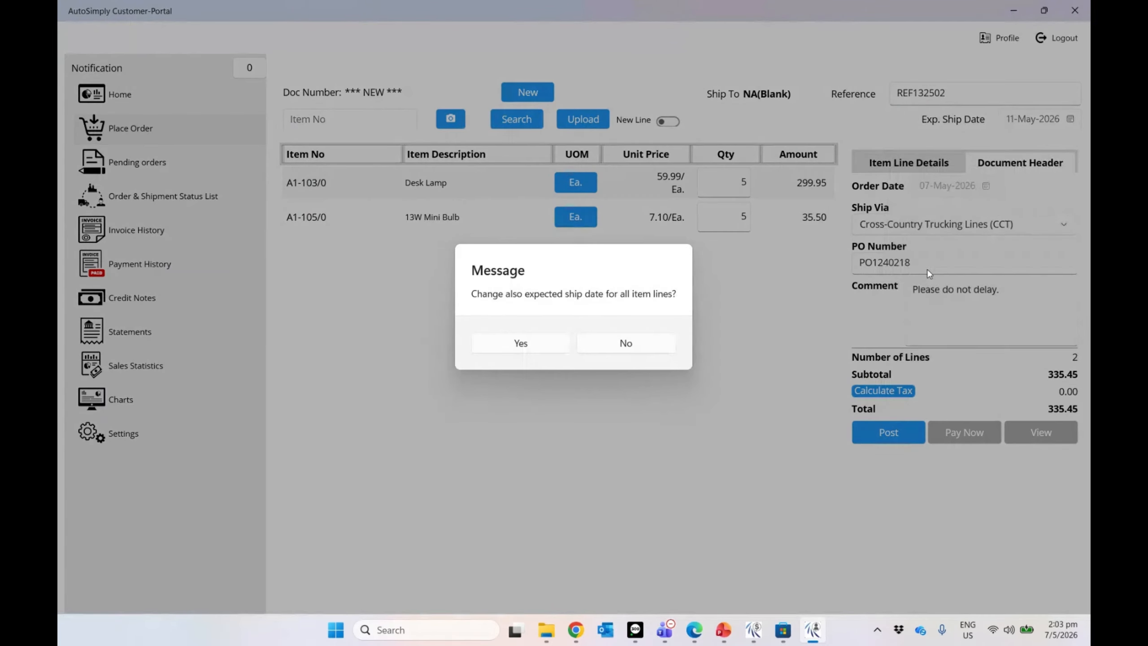
pyautogui.click(559, 338)
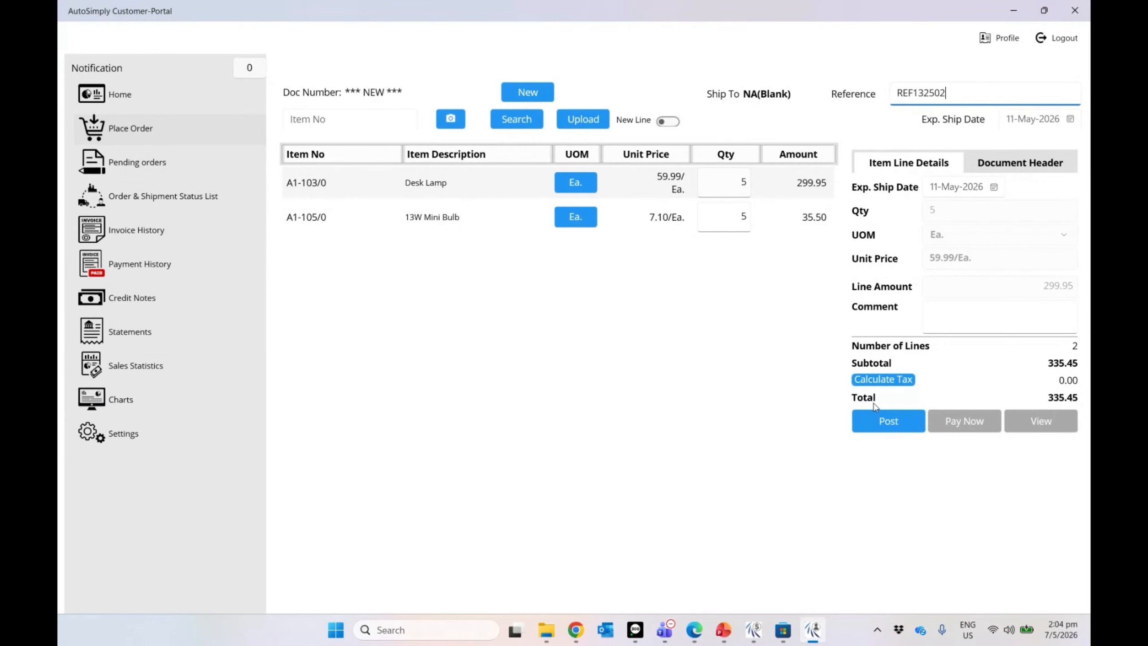
pyautogui.click(876, 431)
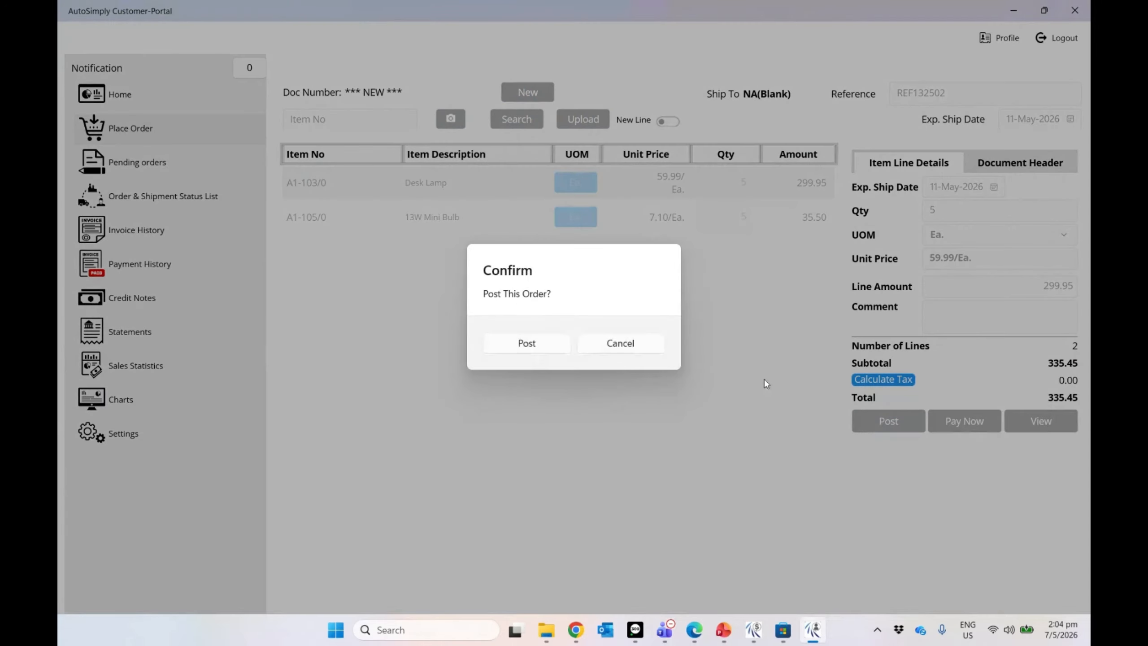
pyautogui.click(530, 345)
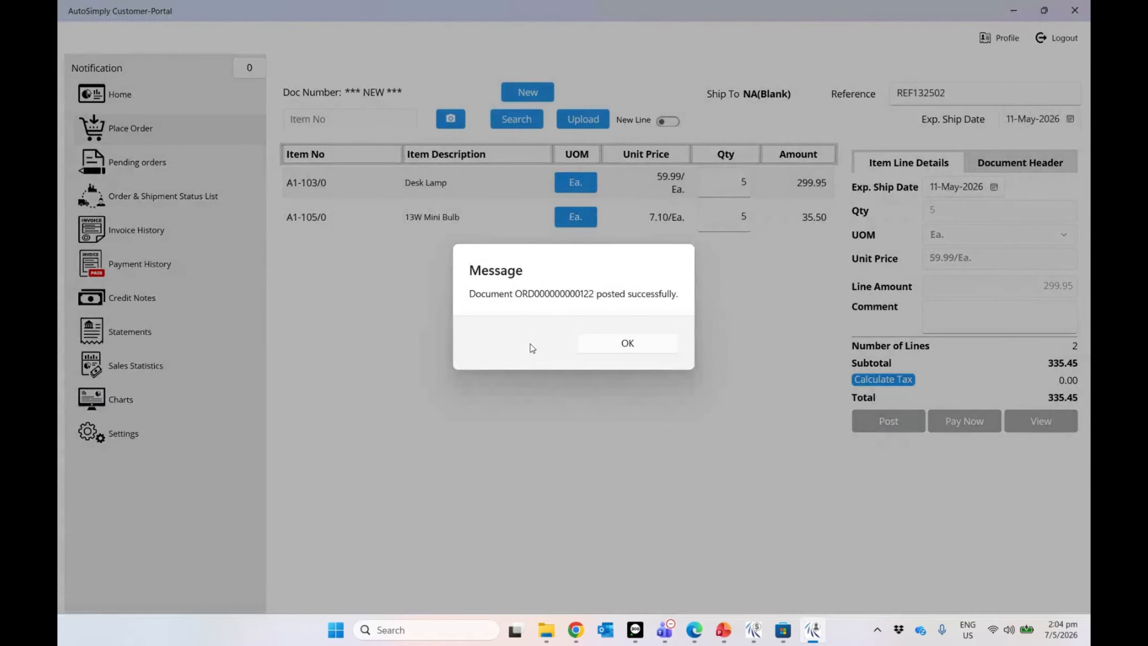
pyautogui.click(615, 350)
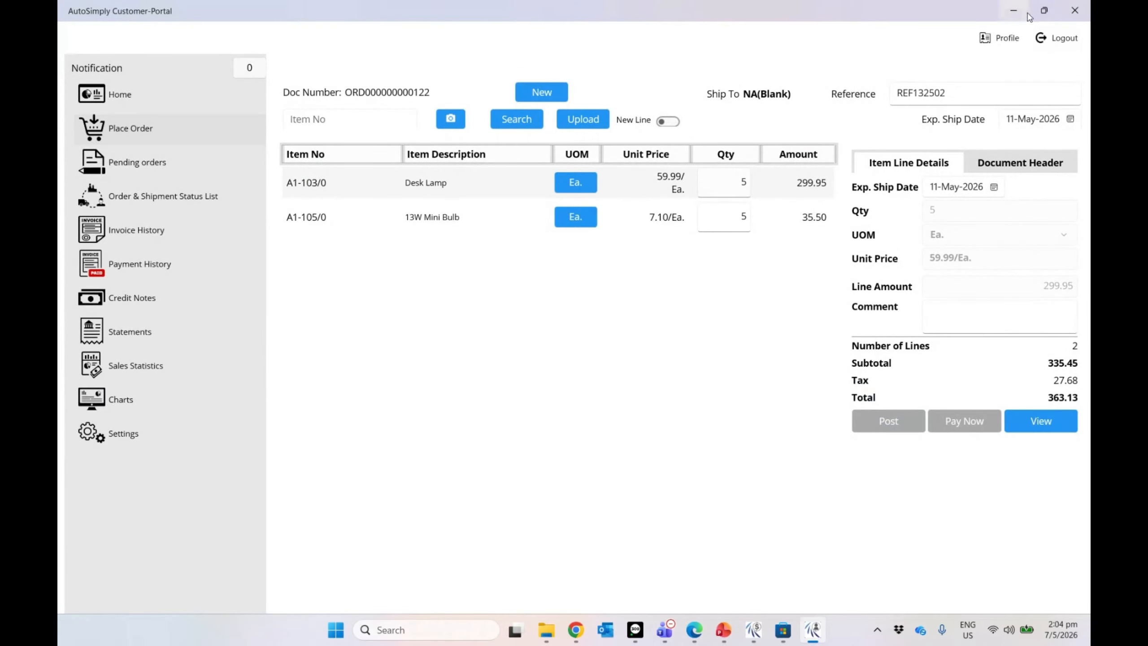
pyautogui.click(1013, 10)
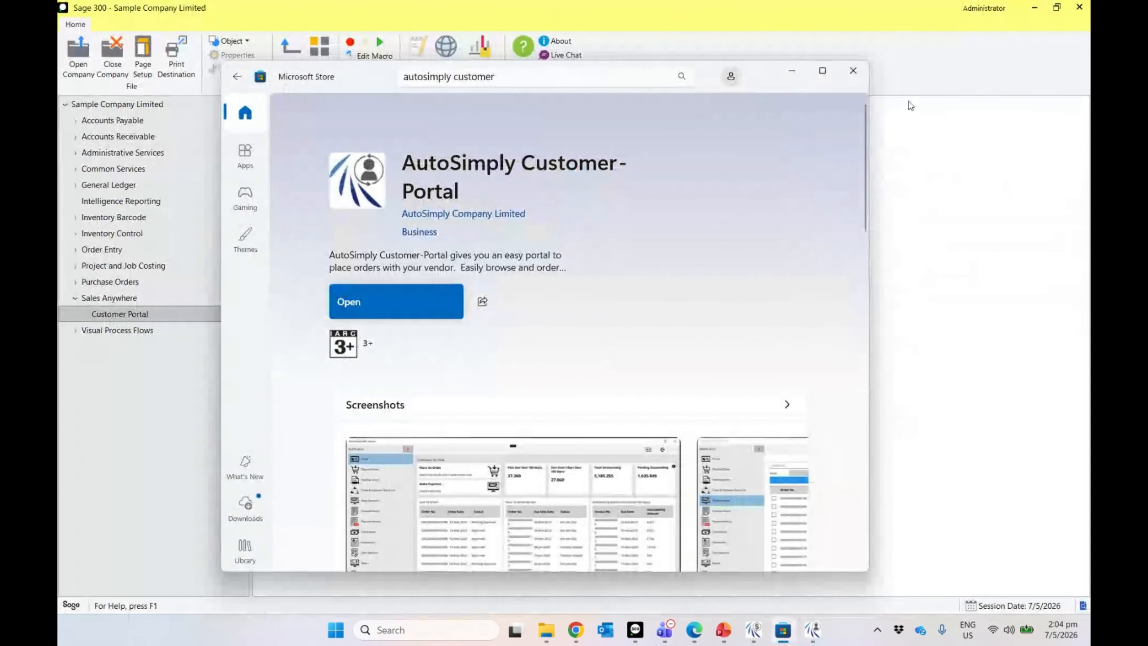
pyautogui.click(853, 71)
pyautogui.click(102, 249)
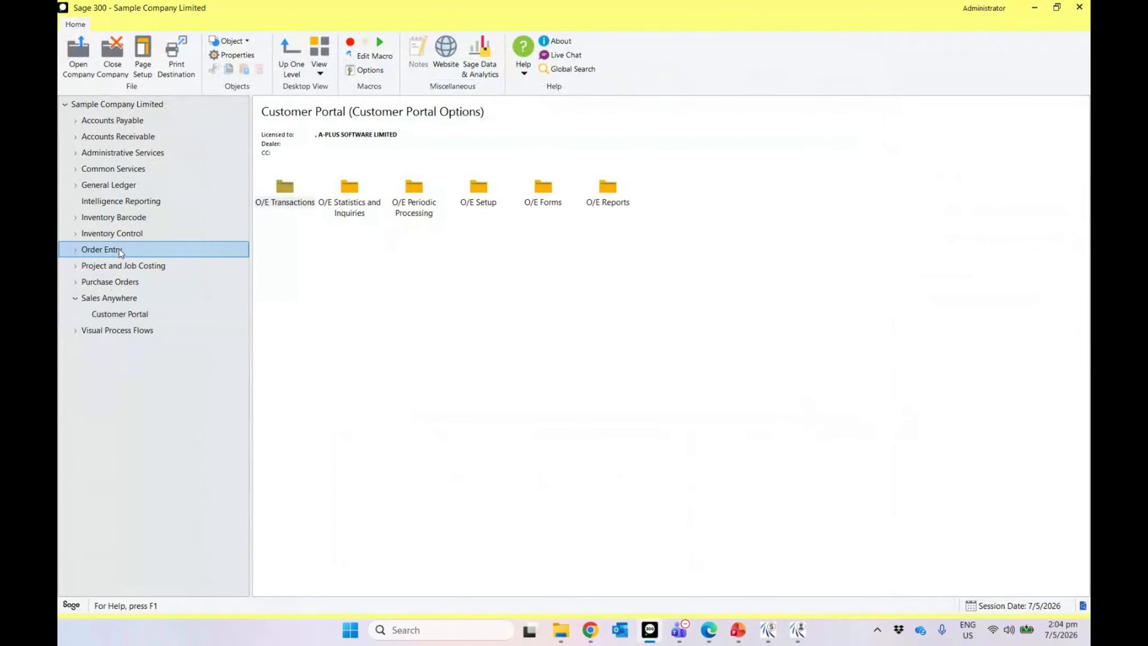
pyautogui.doubleClick(282, 199)
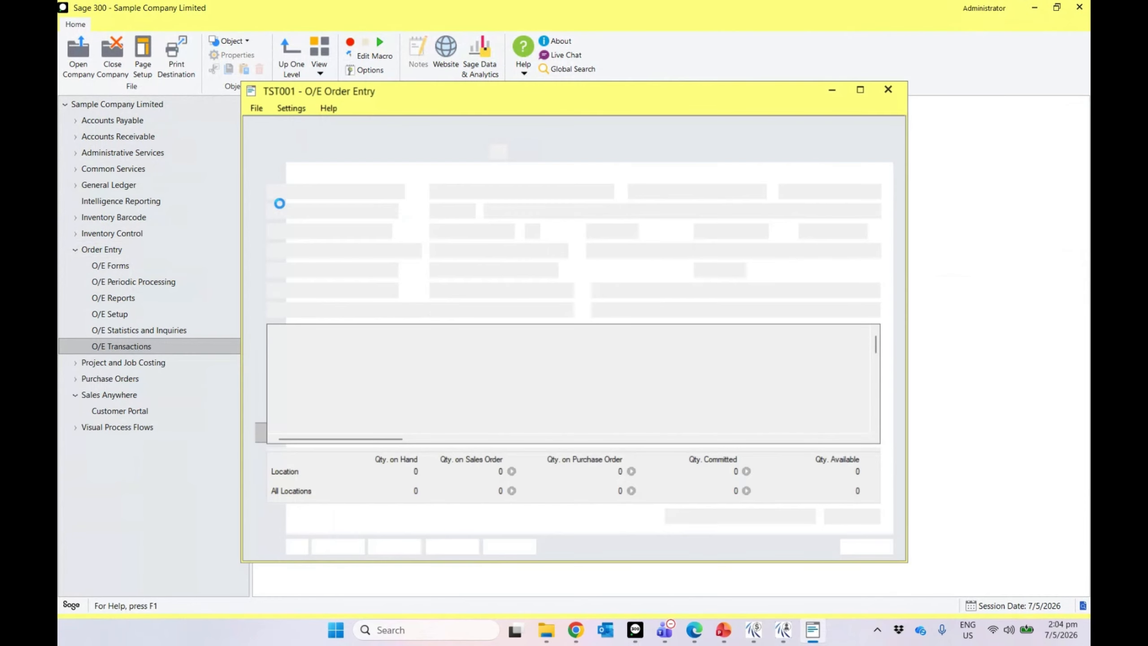
pyautogui.click(500, 131)
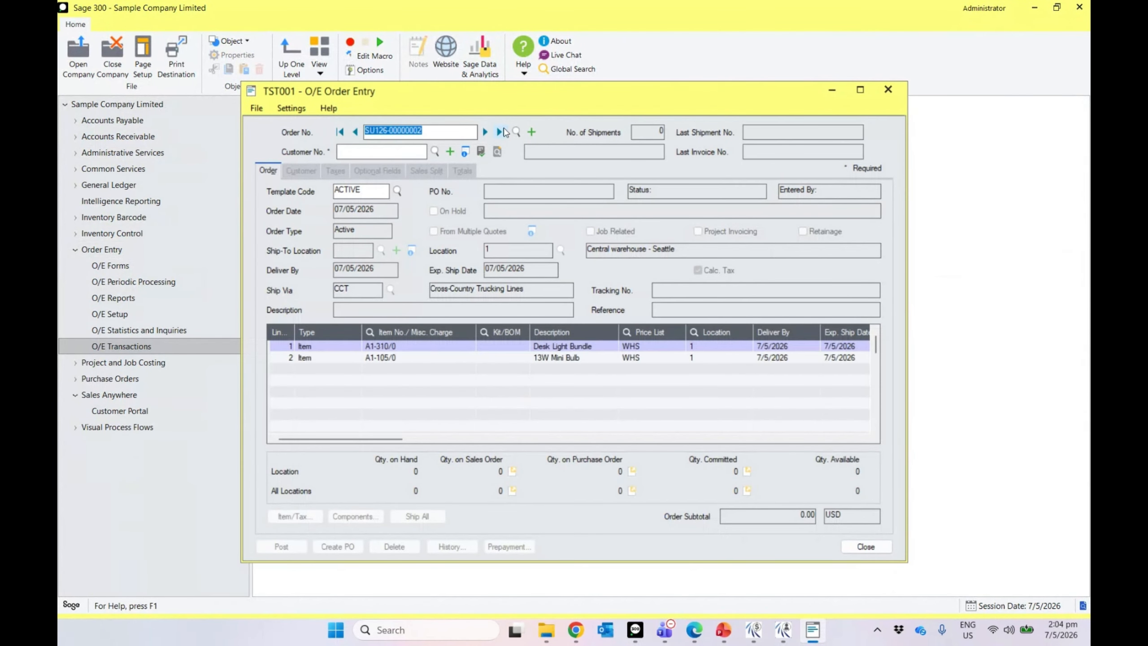
pyautogui.click(355, 131)
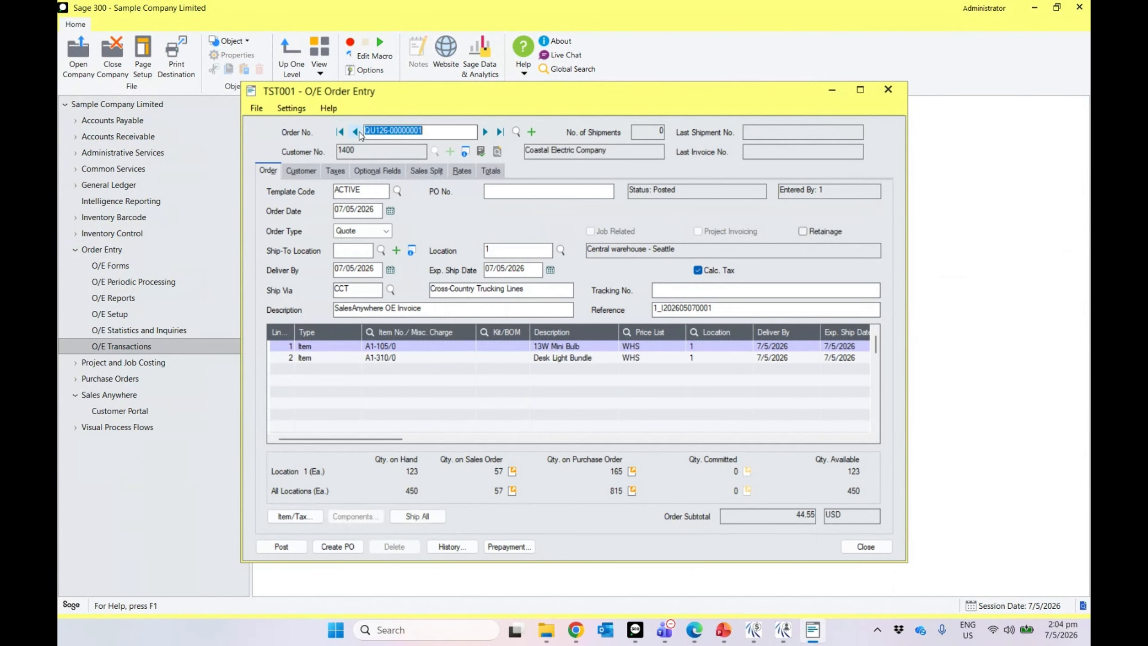
pyautogui.click(355, 132)
pyautogui.click(356, 132)
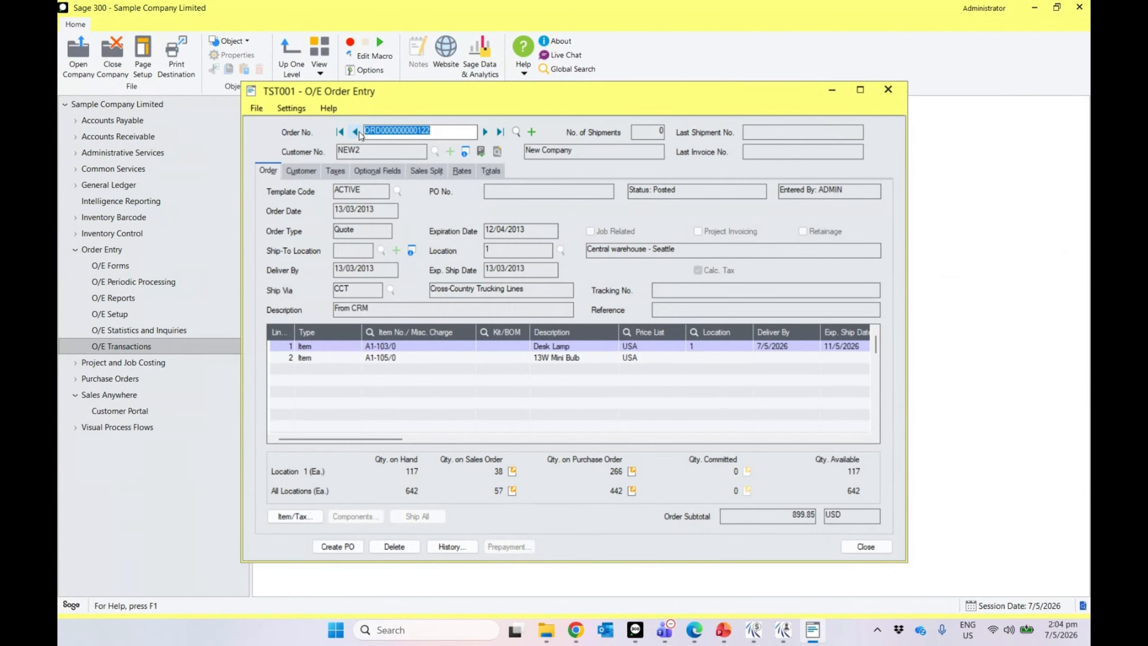
pyautogui.click(356, 132)
pyautogui.click(431, 136)
pyautogui.moveTo(431, 136); pyautogui.dragTo(364, 142)
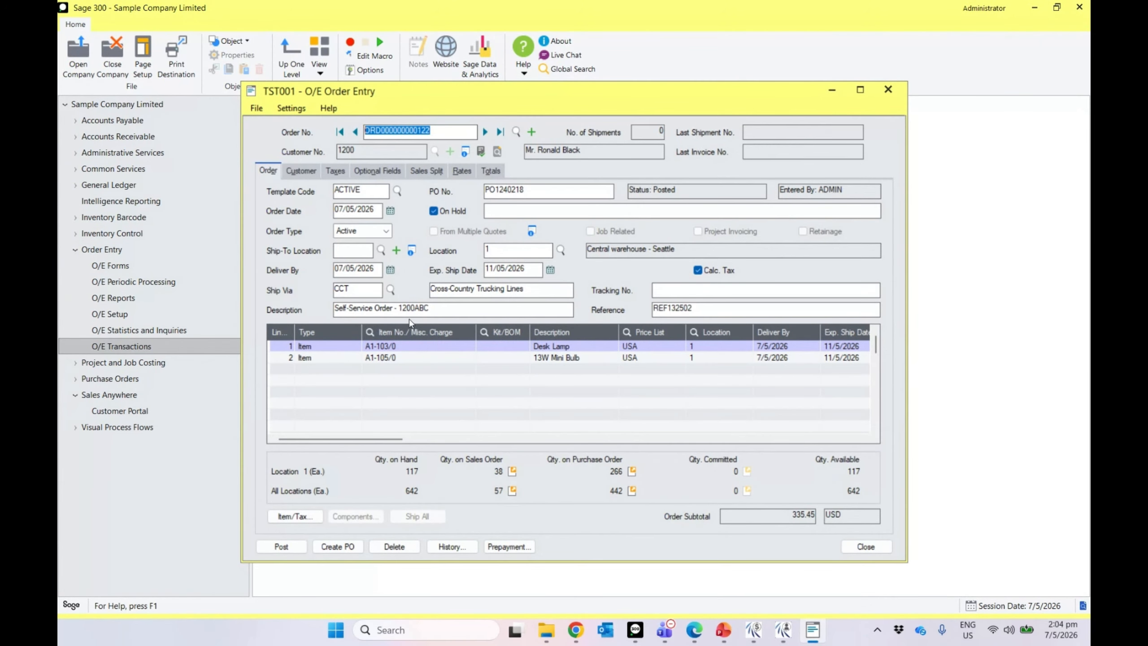
# Step: Review the order's description, reference REF132502, PO1240218, Totals and Customer tabs
pyautogui.click(437, 310)
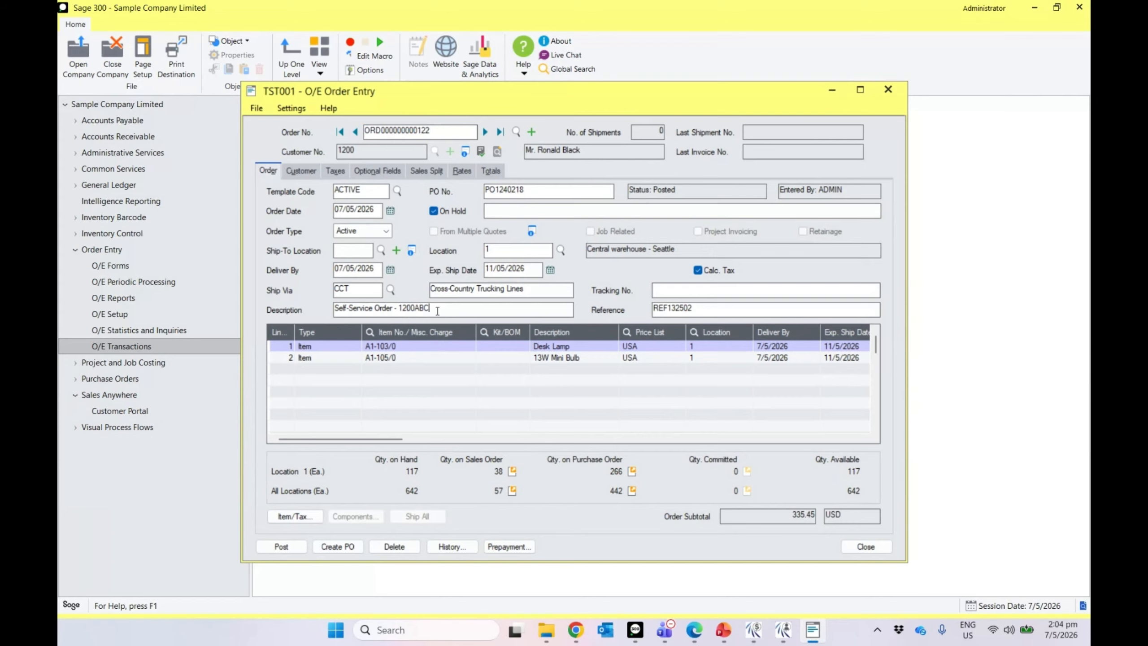
pyautogui.hotkey('ctrl', 'shift', 'Left')
pyautogui.press('Tab')
pyautogui.moveTo(529, 194); pyautogui.dragTo(481, 192)
pyautogui.click(484, 174)
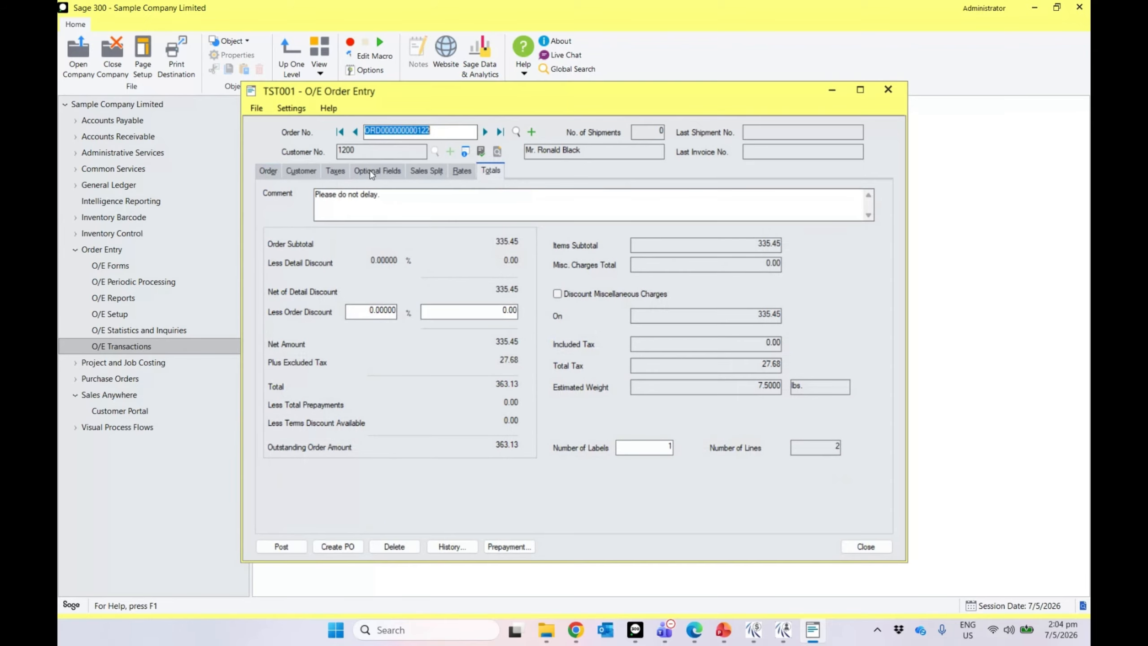
pyautogui.click(315, 173)
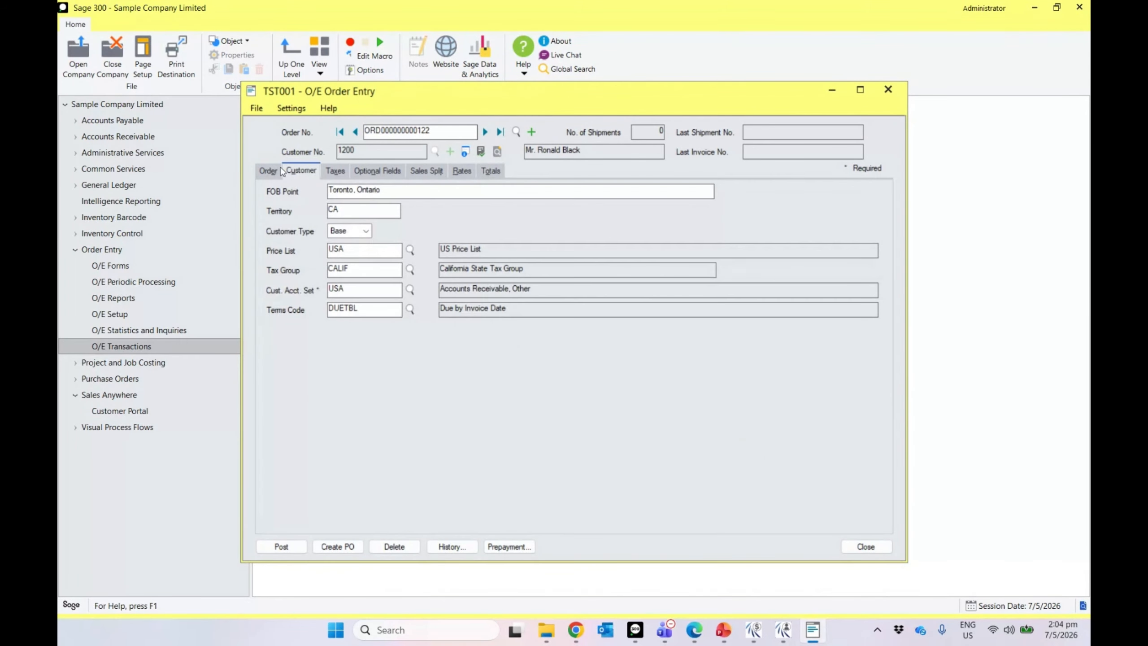
pyautogui.click(277, 174)
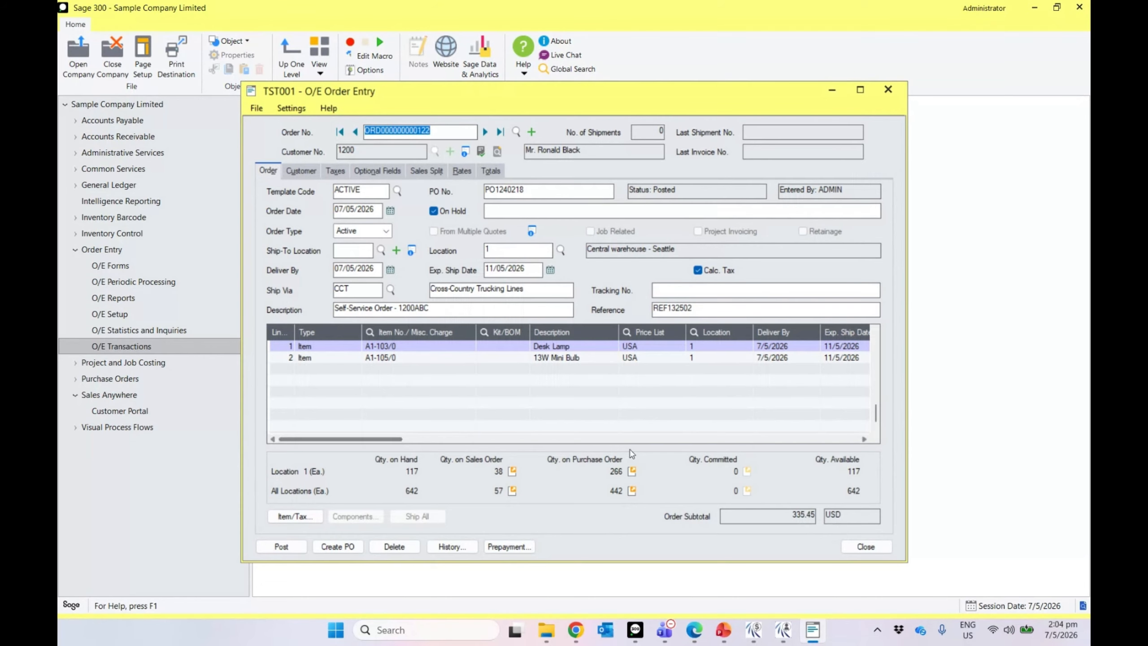
# Step: Look over the order lines, then bring the customer portal back to the front
pyautogui.click(611, 439)
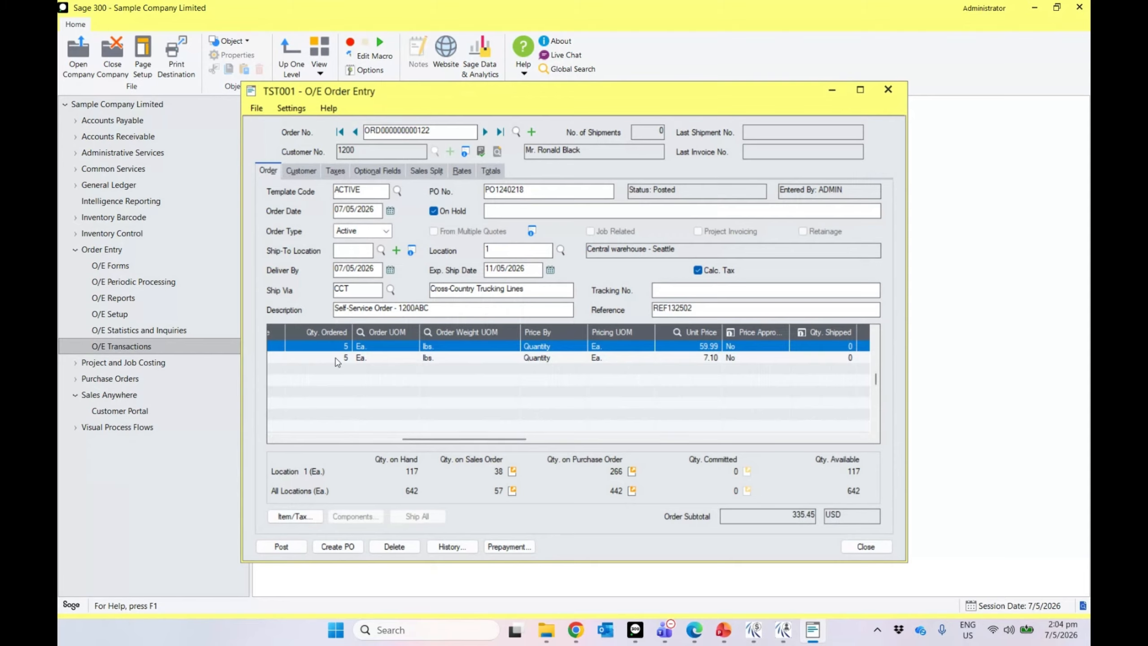
pyautogui.moveTo(426, 440); pyautogui.dragTo(299, 435)
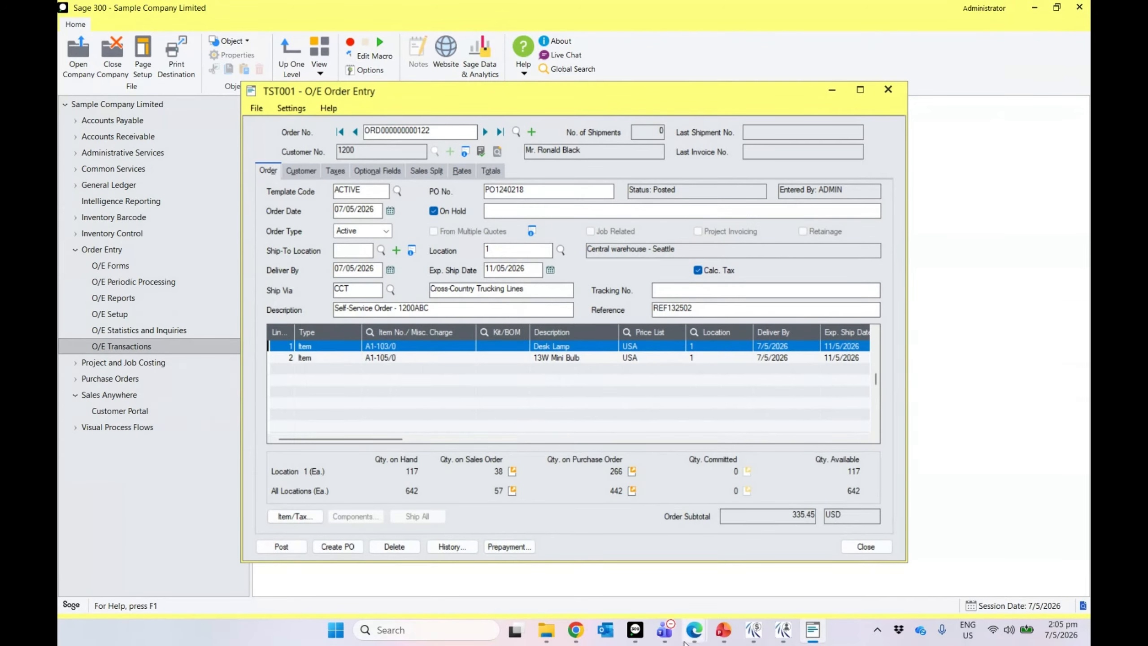
pyautogui.moveTo(690, 641)
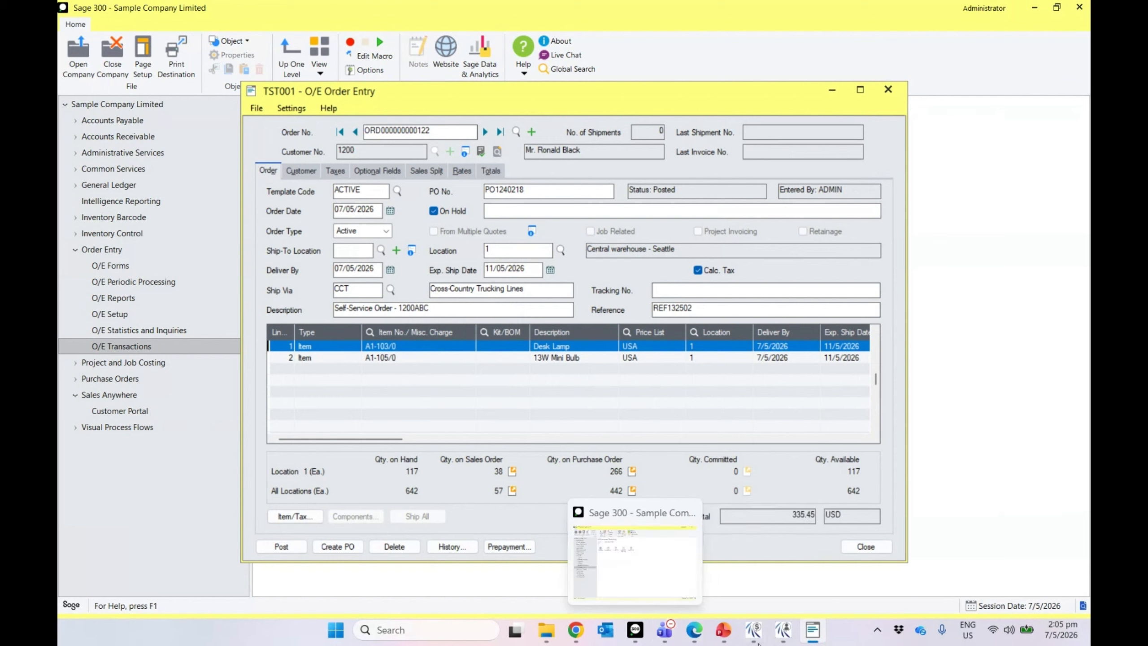
pyautogui.click(782, 639)
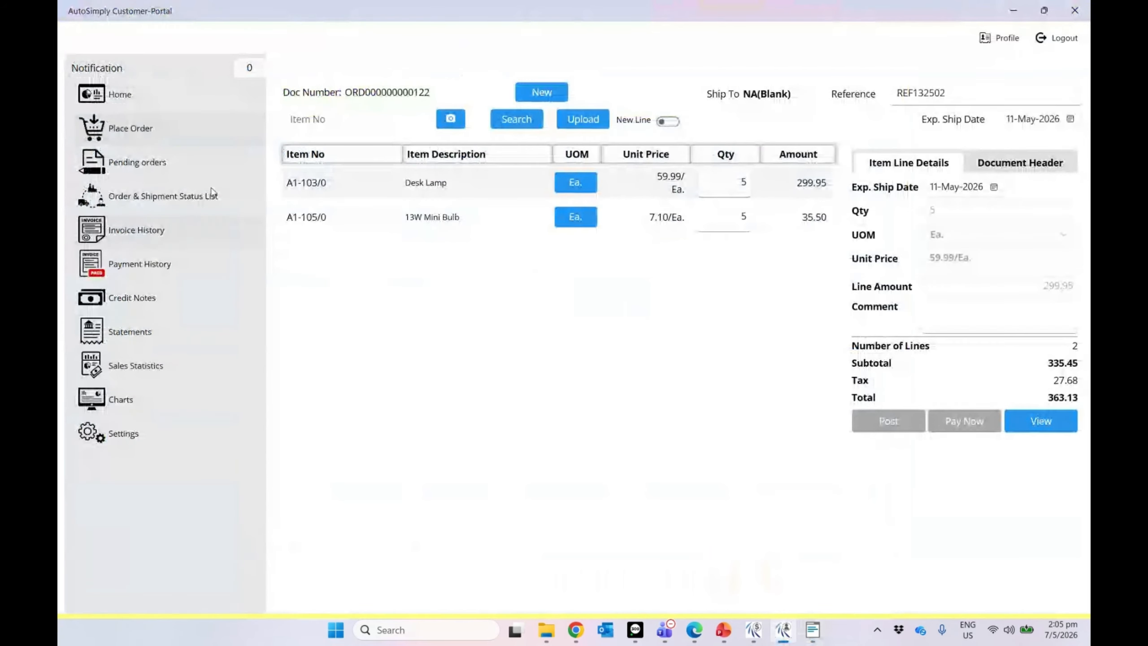
pyautogui.click(110, 102)
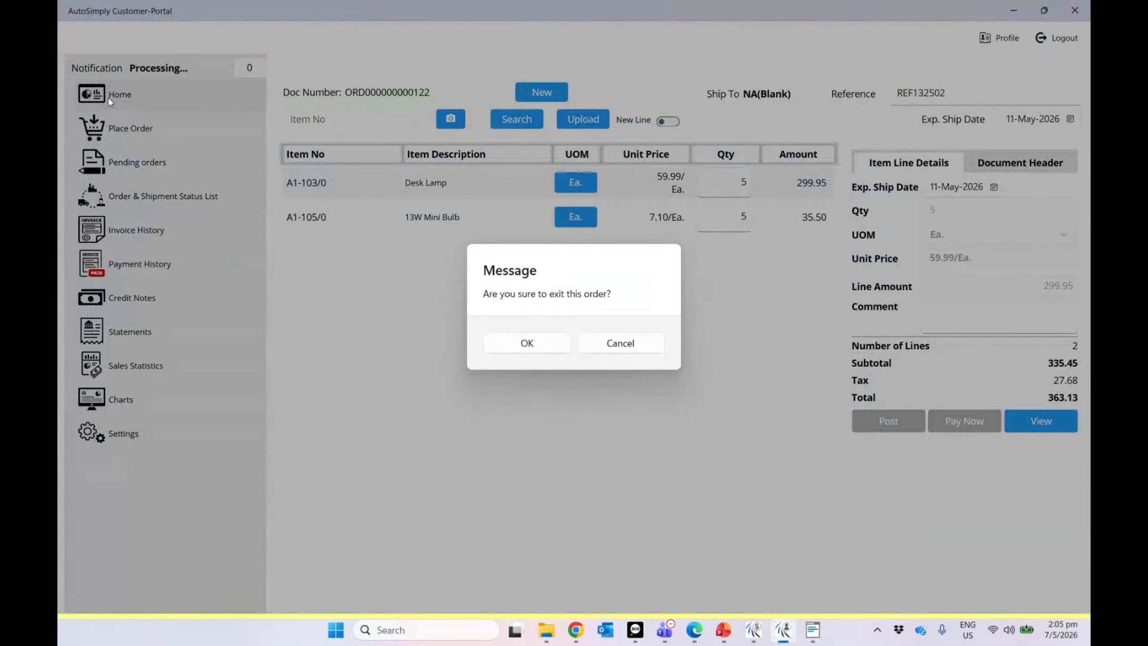
pyautogui.click(542, 343)
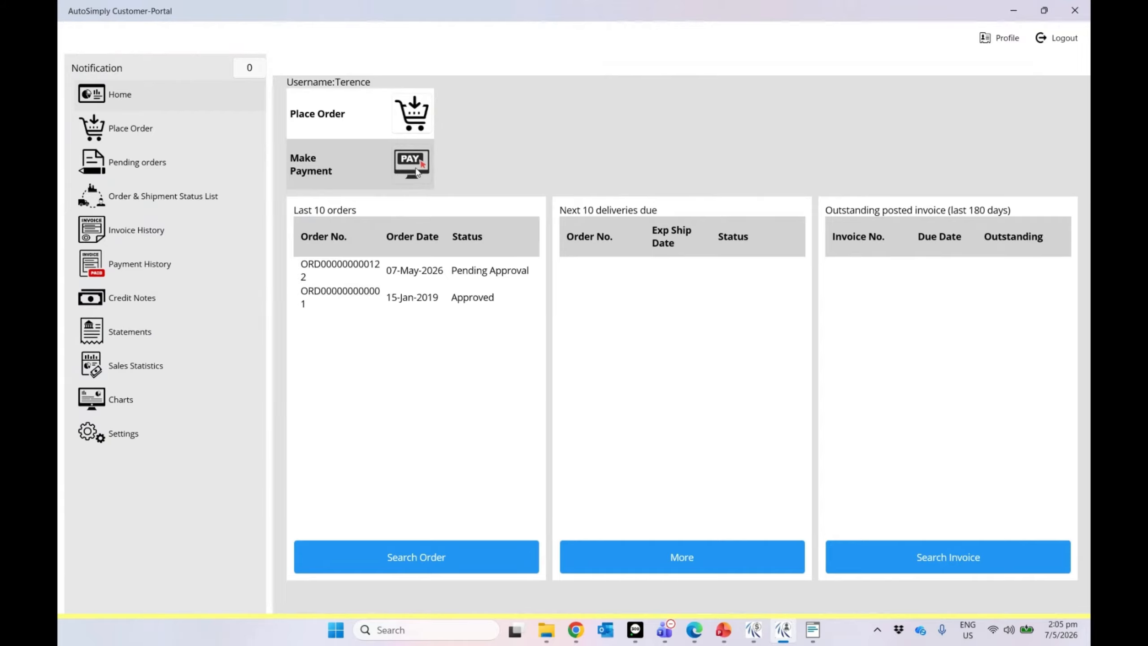
pyautogui.click(422, 282)
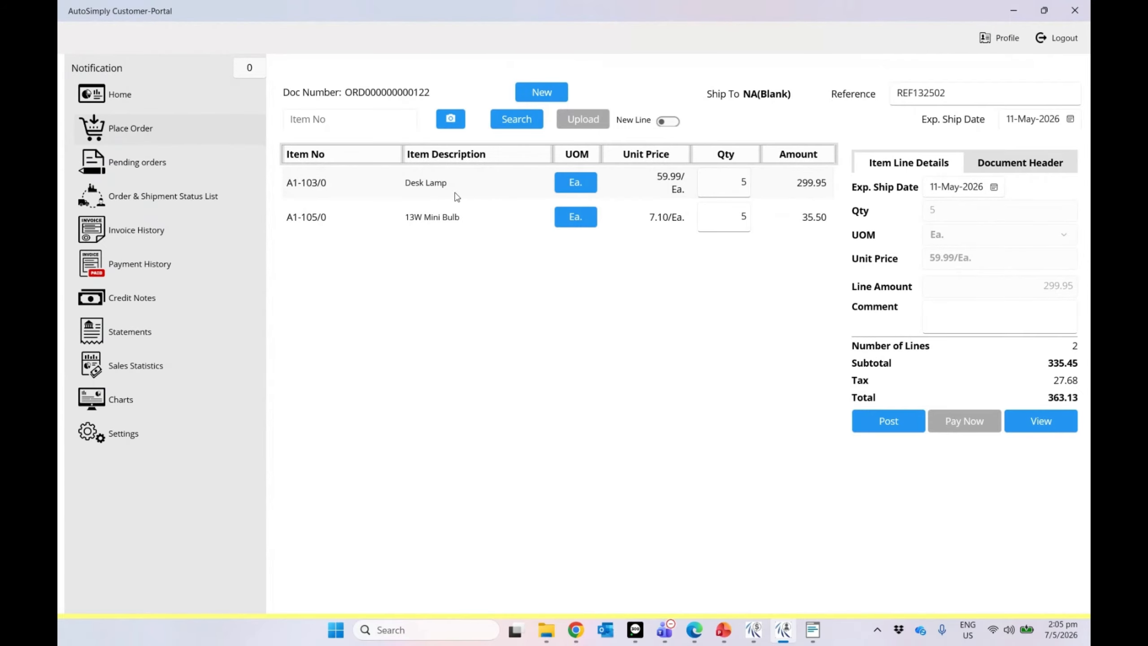
# Step: Change the Desk Lamp and 13W Mini Bulb quantities to 8 and save the posted changes
pyautogui.click(727, 192)
pyautogui.write('8')
pyautogui.click(738, 216)
pyautogui.write('8')
pyautogui.click(888, 421)
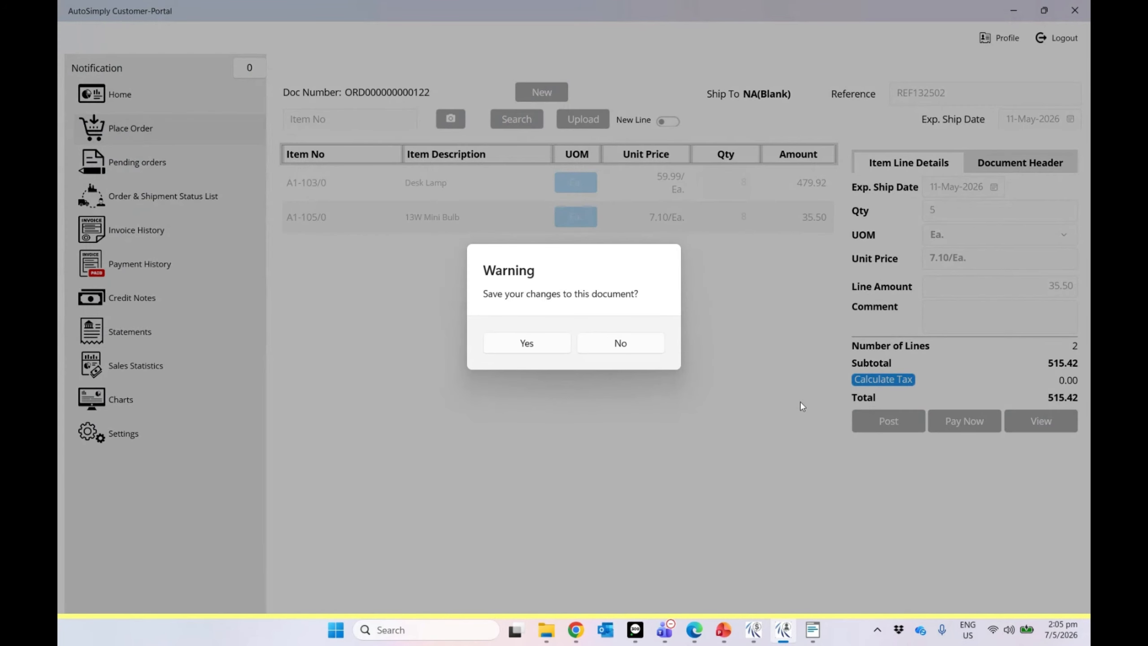
pyautogui.click(537, 349)
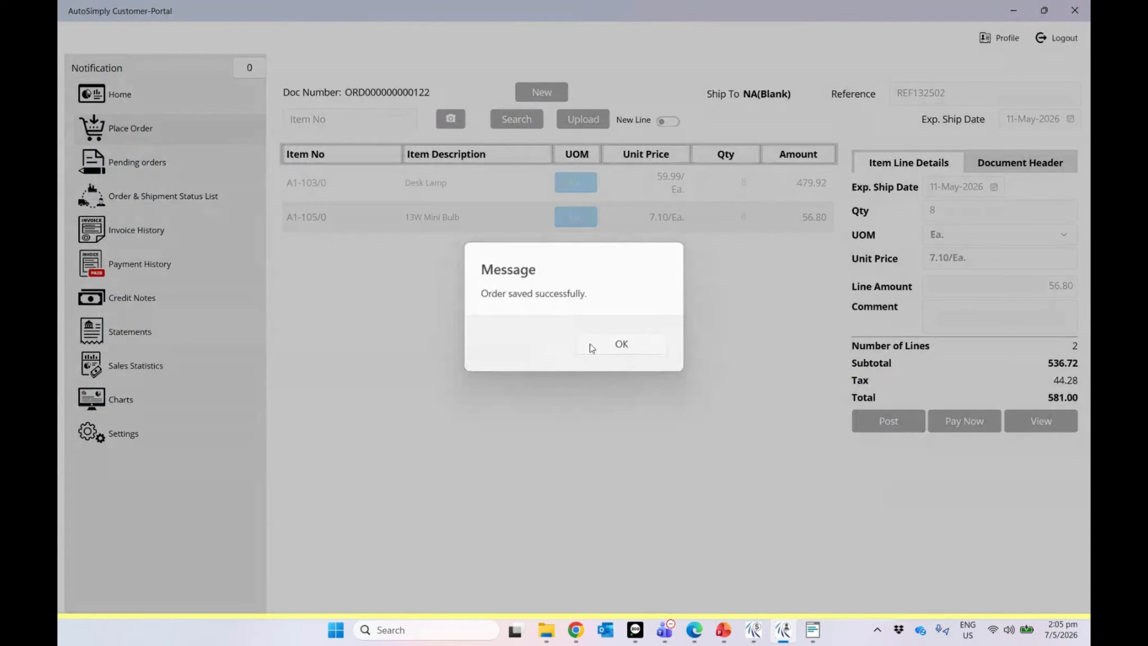
pyautogui.click(590, 346)
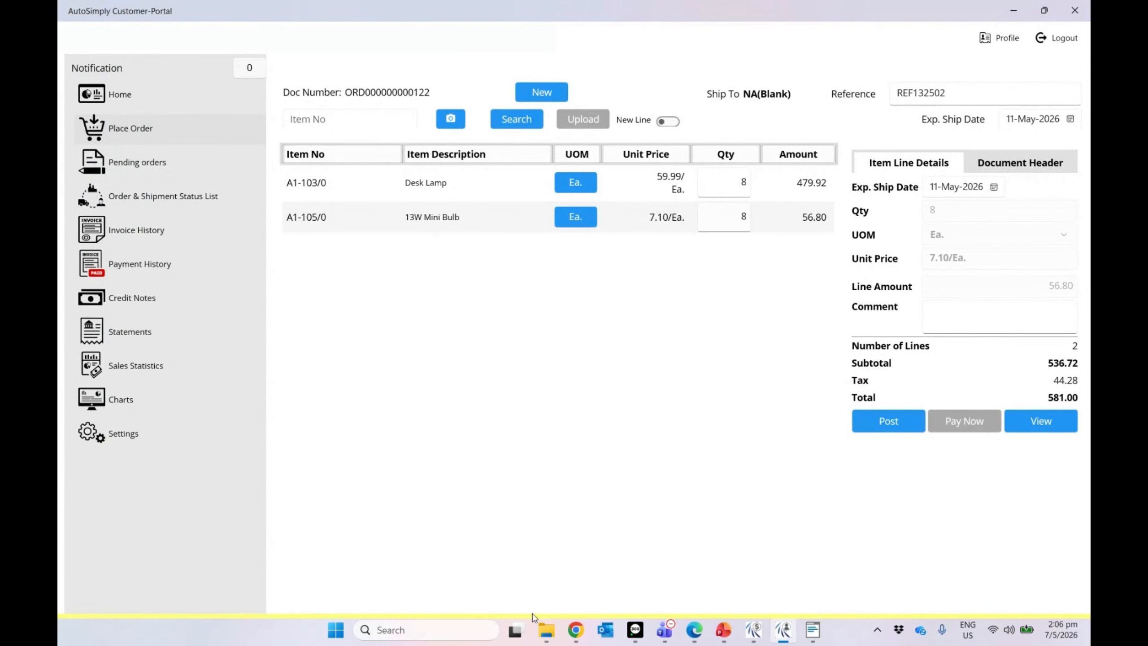
pyautogui.click(647, 627)
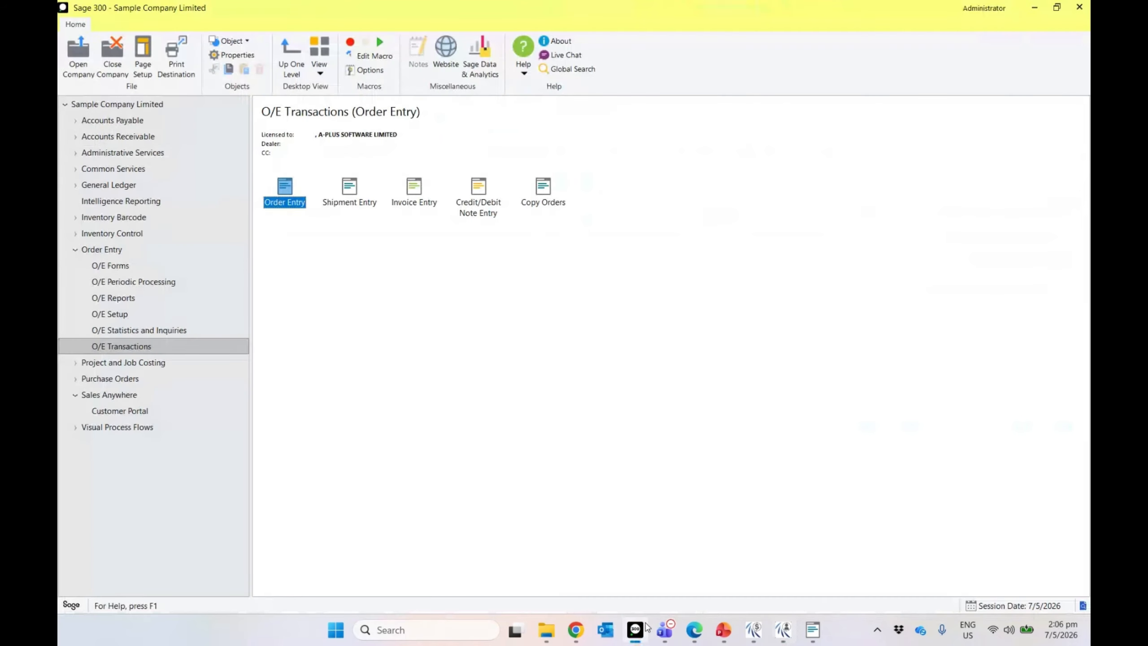
pyautogui.doubleClick(287, 194)
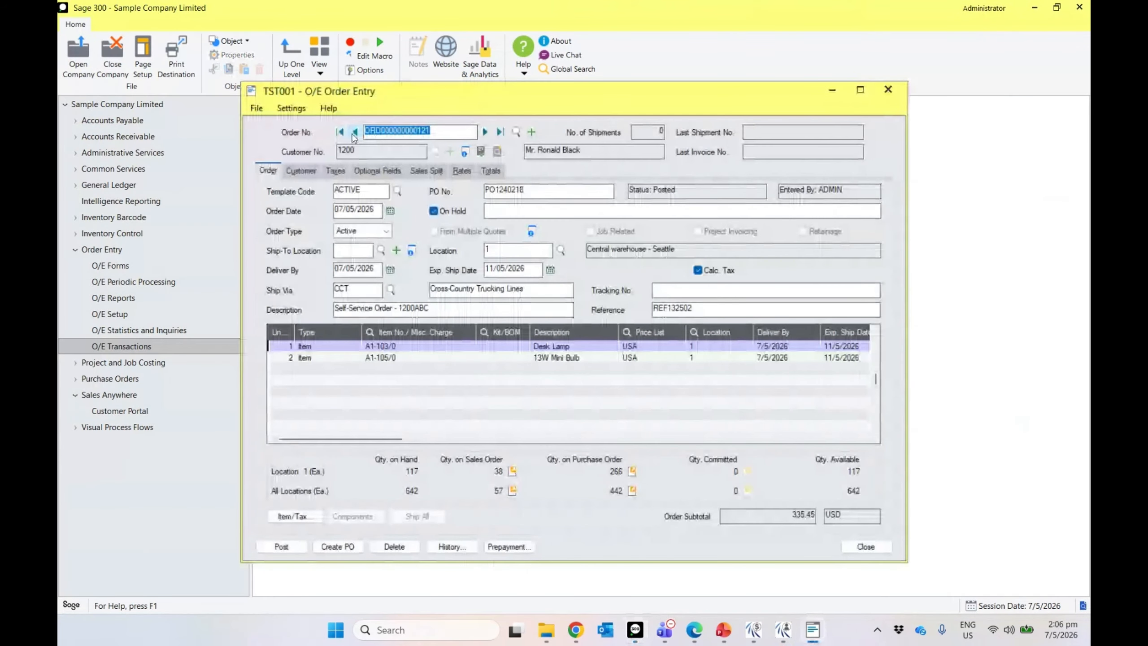
pyautogui.click(484, 132)
pyautogui.moveTo(375, 439); pyautogui.dragTo(453, 442)
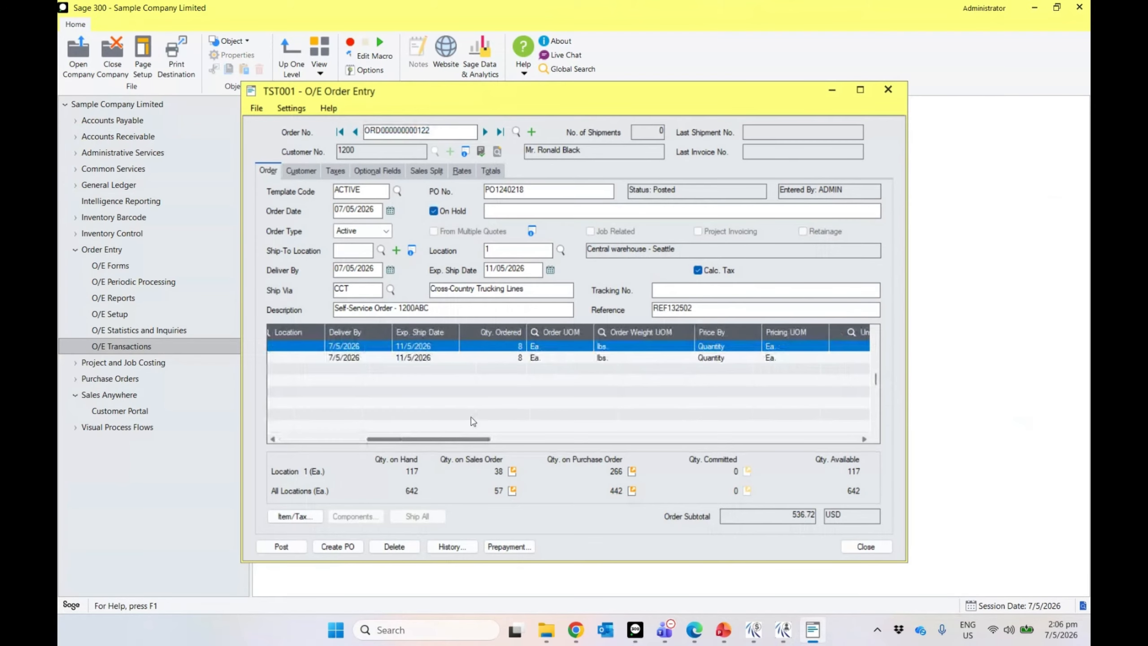
# Step: Take the order off hold and post it, dismissing the date warning and confirmation printout
pyautogui.click(441, 212)
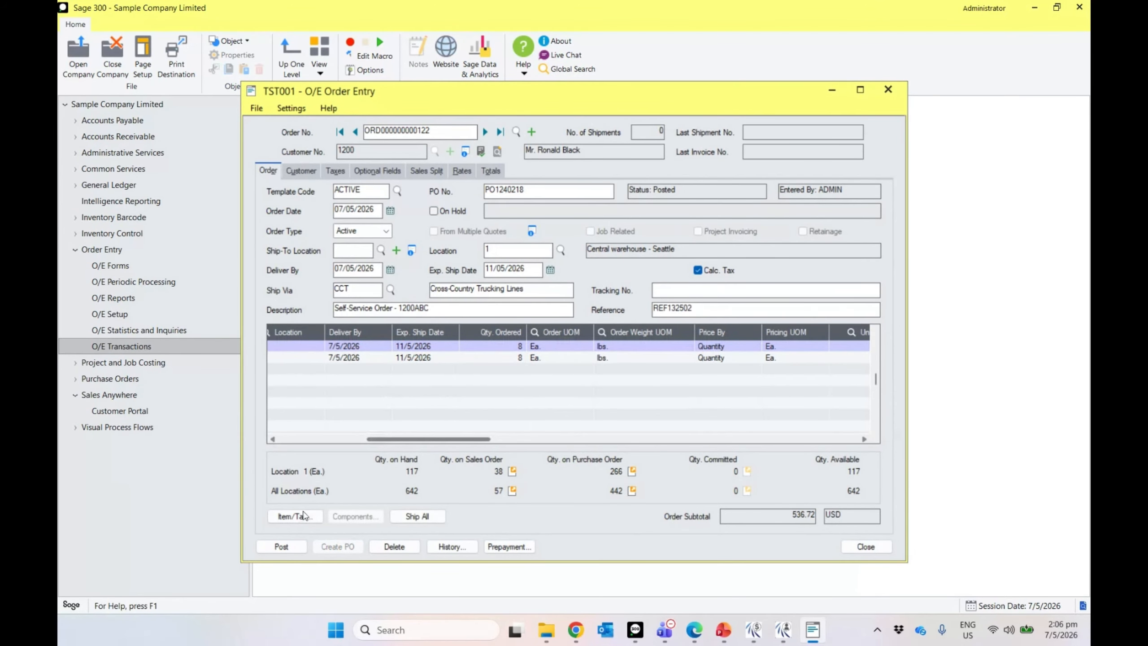
pyautogui.click(281, 546)
pyautogui.click(607, 356)
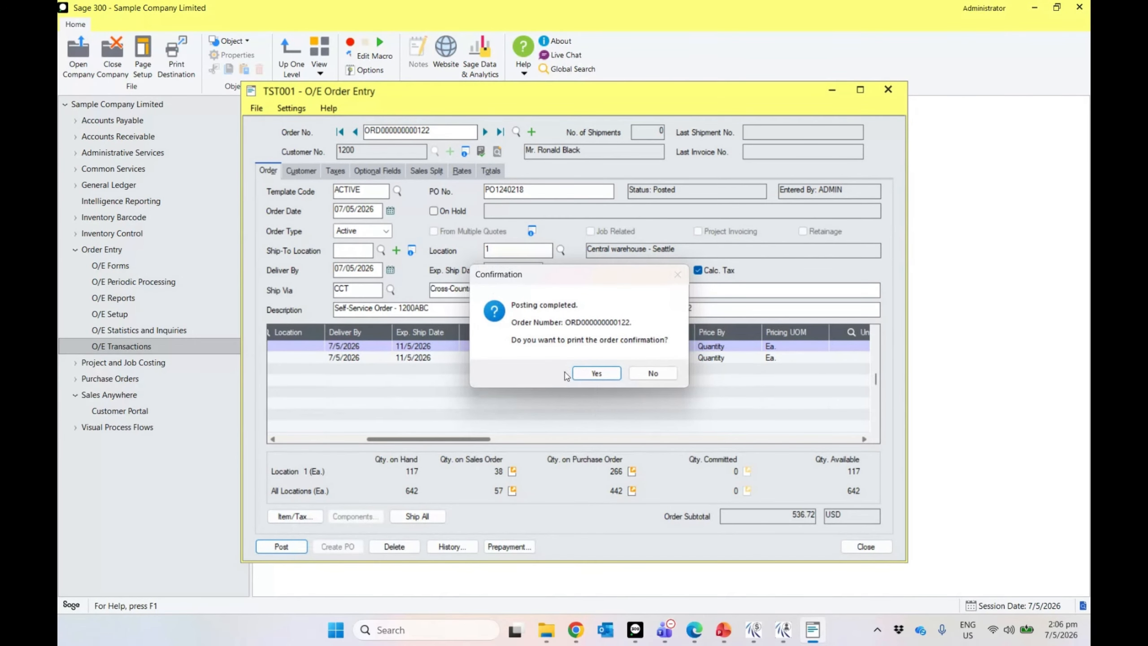
pyautogui.click(593, 378)
pyautogui.click(657, 444)
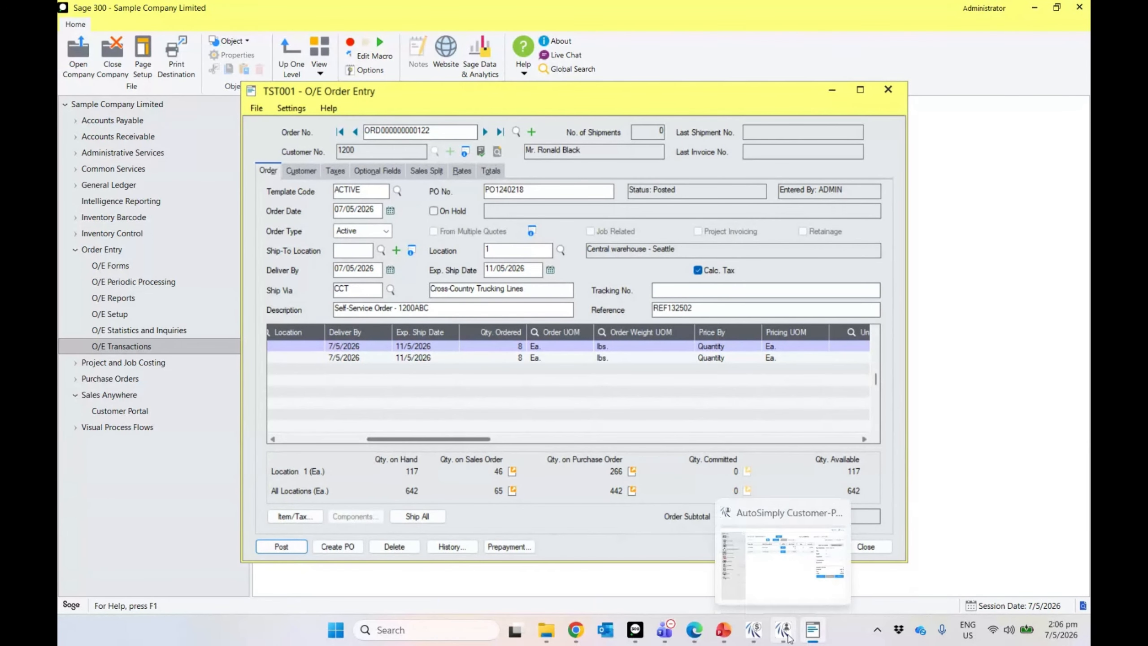
pyautogui.click(788, 637)
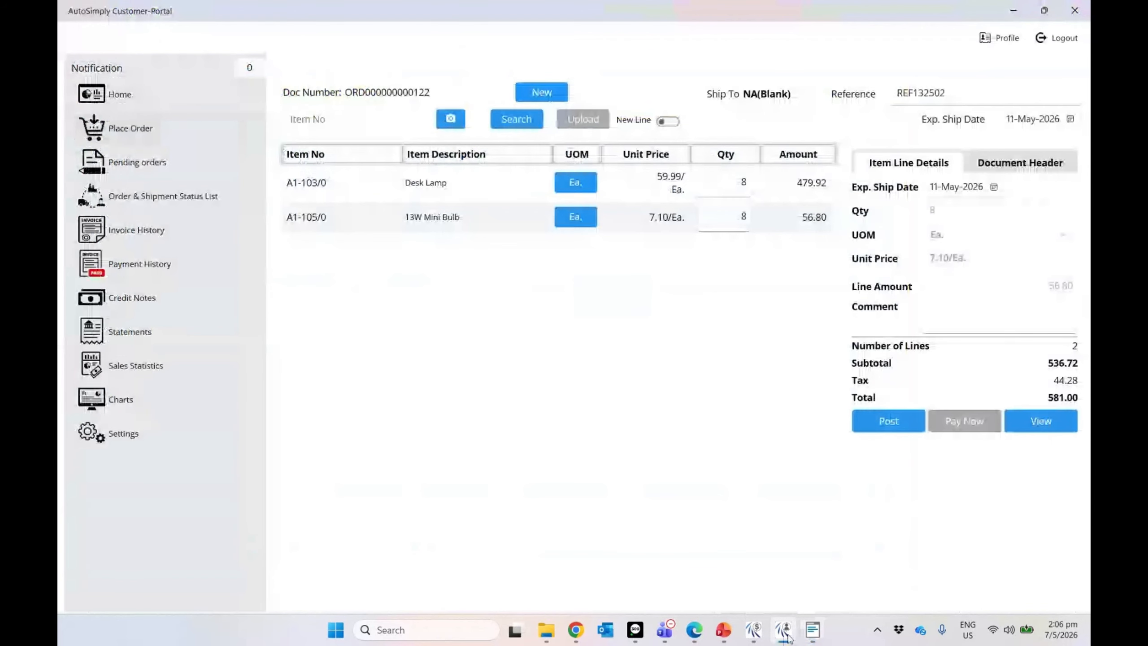
# Step: Exit the revised order and return to the portal's home dashboard
pyautogui.click(118, 105)
pyautogui.click(539, 353)
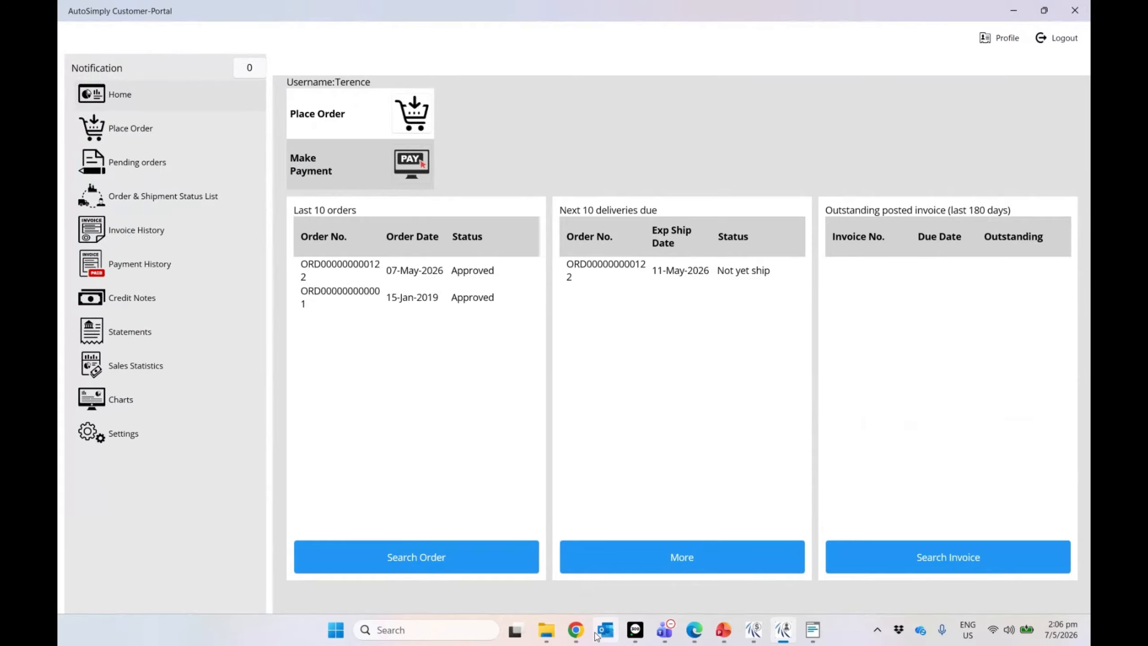
pyautogui.moveTo(692, 626)
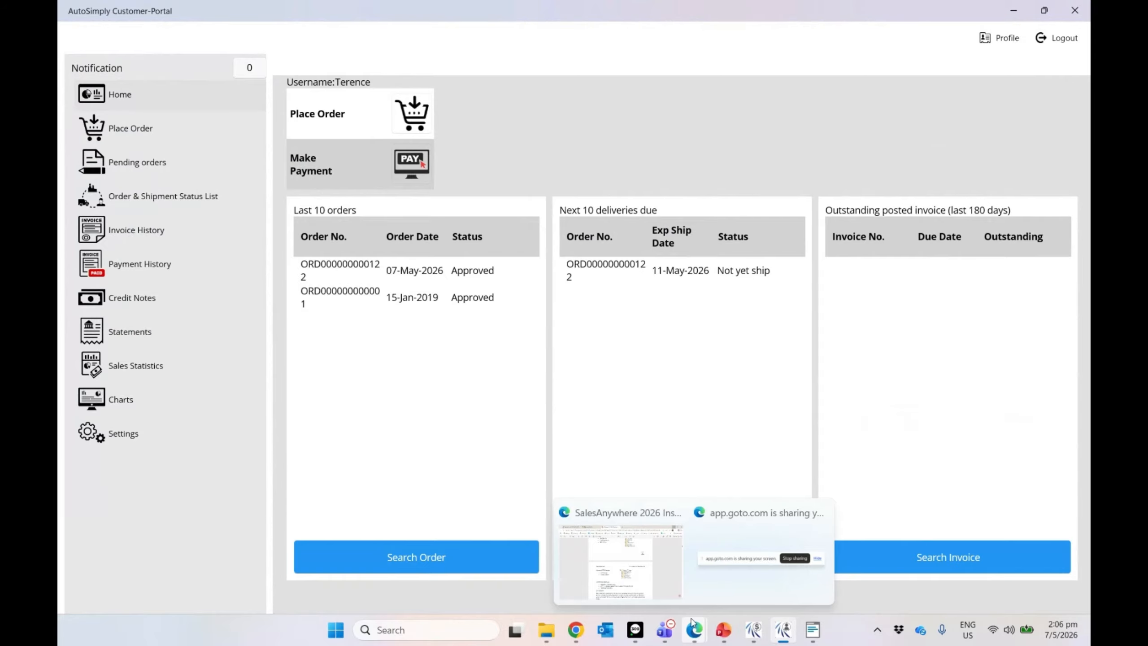
pyautogui.moveTo(759, 632)
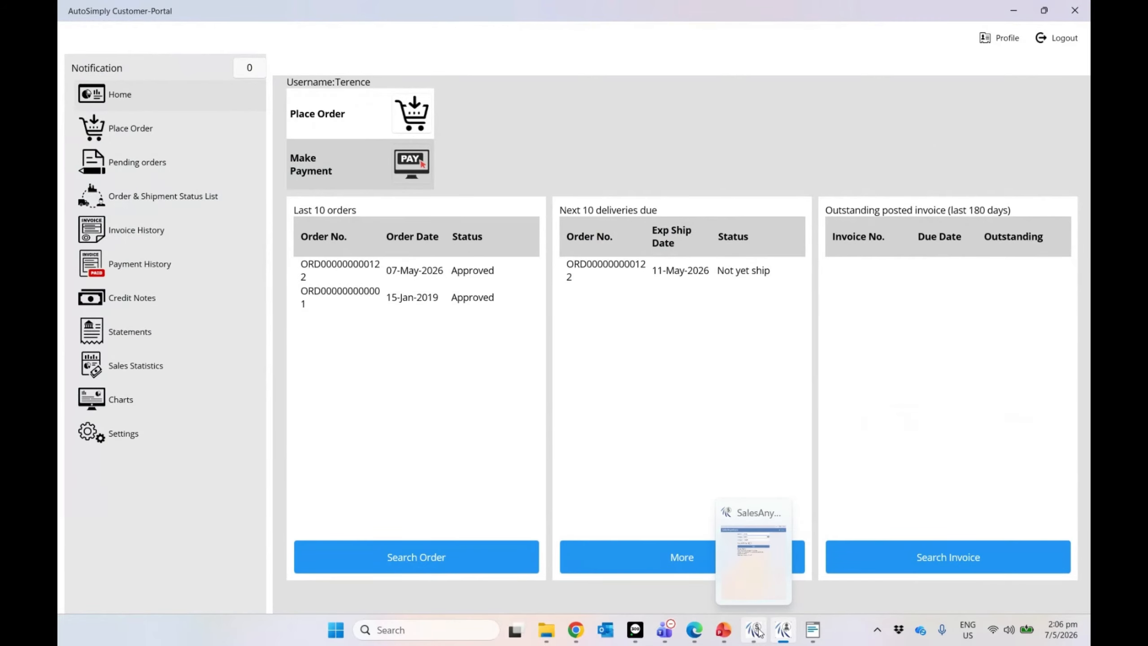
pyautogui.click(636, 634)
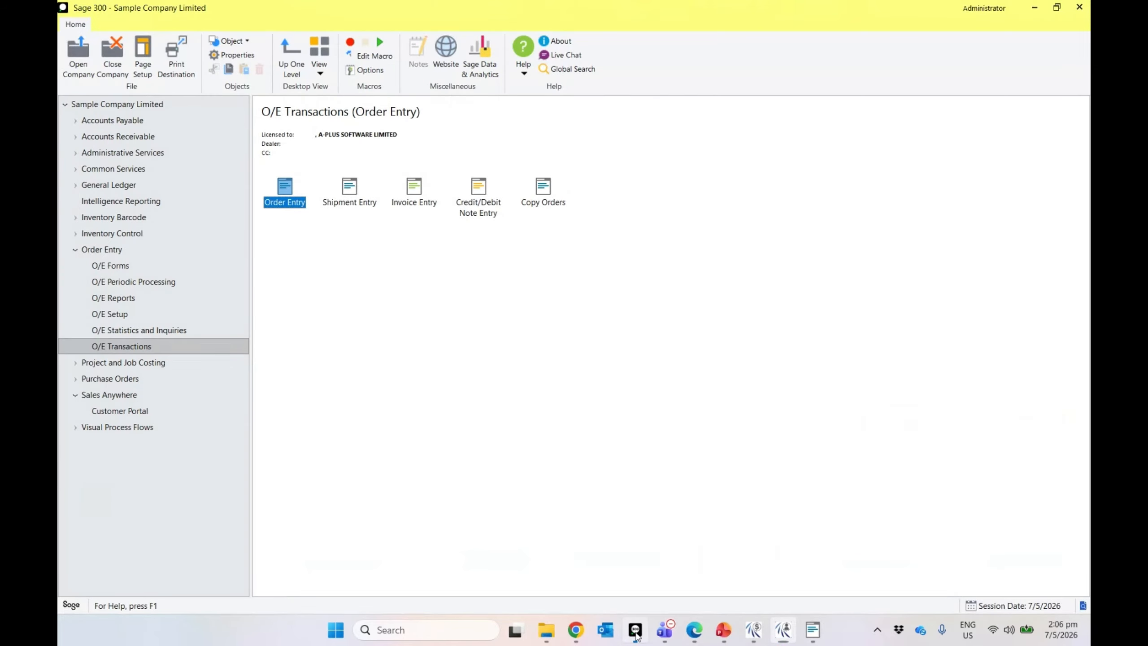
pyautogui.click(109, 253)
pyautogui.doubleClick(289, 199)
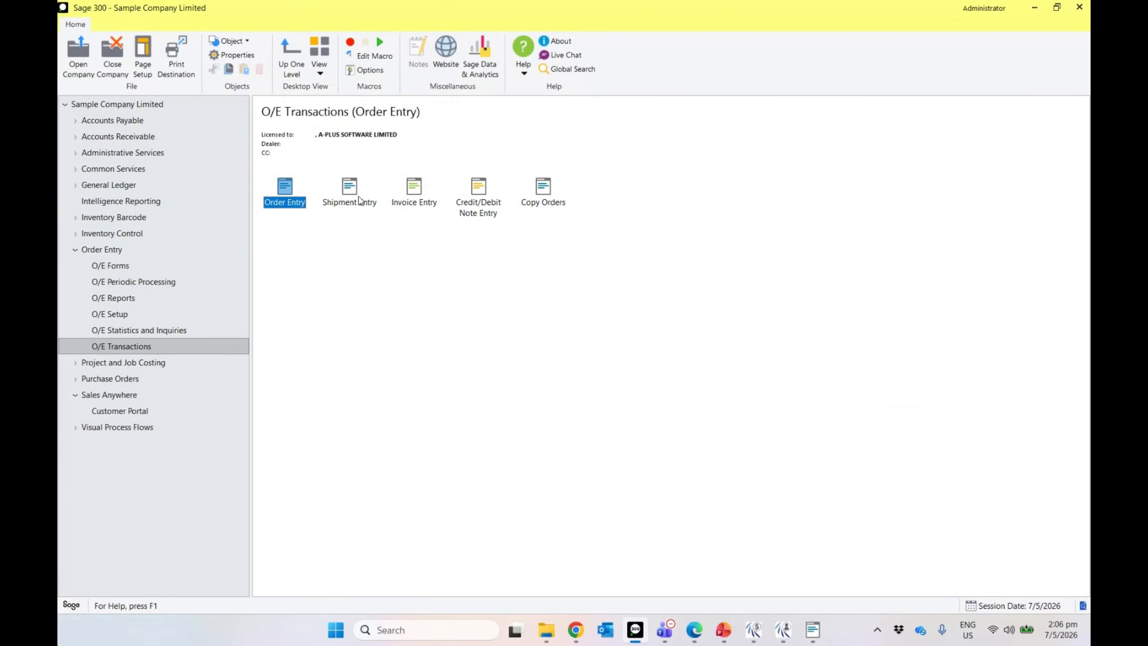
pyautogui.doubleClick(357, 199)
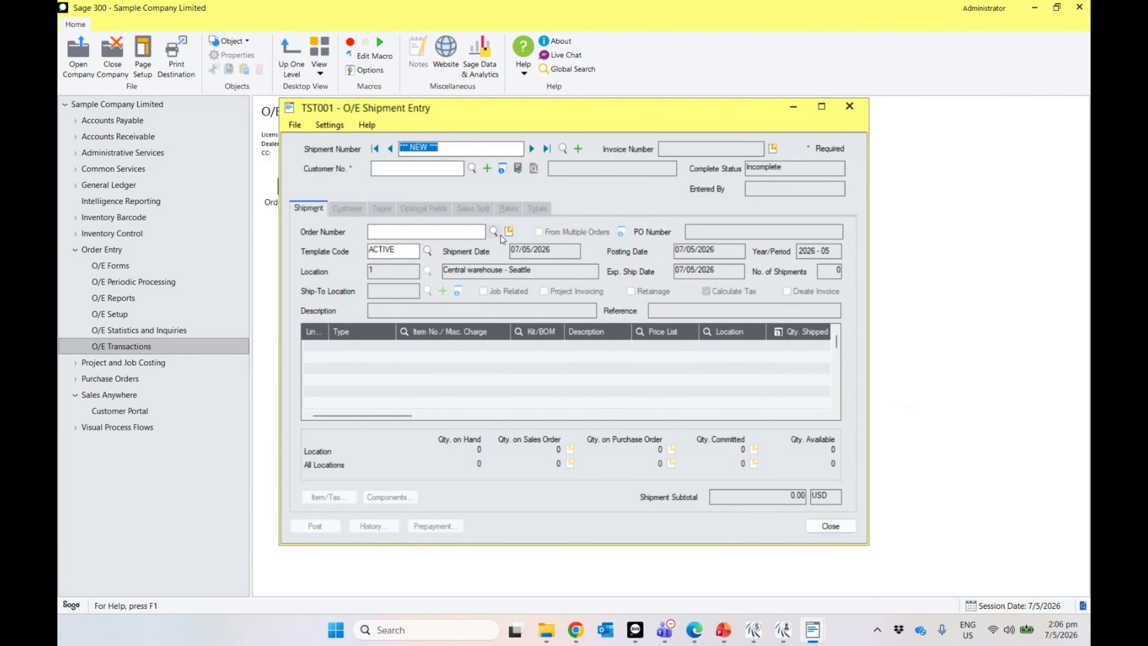
pyautogui.click(495, 231)
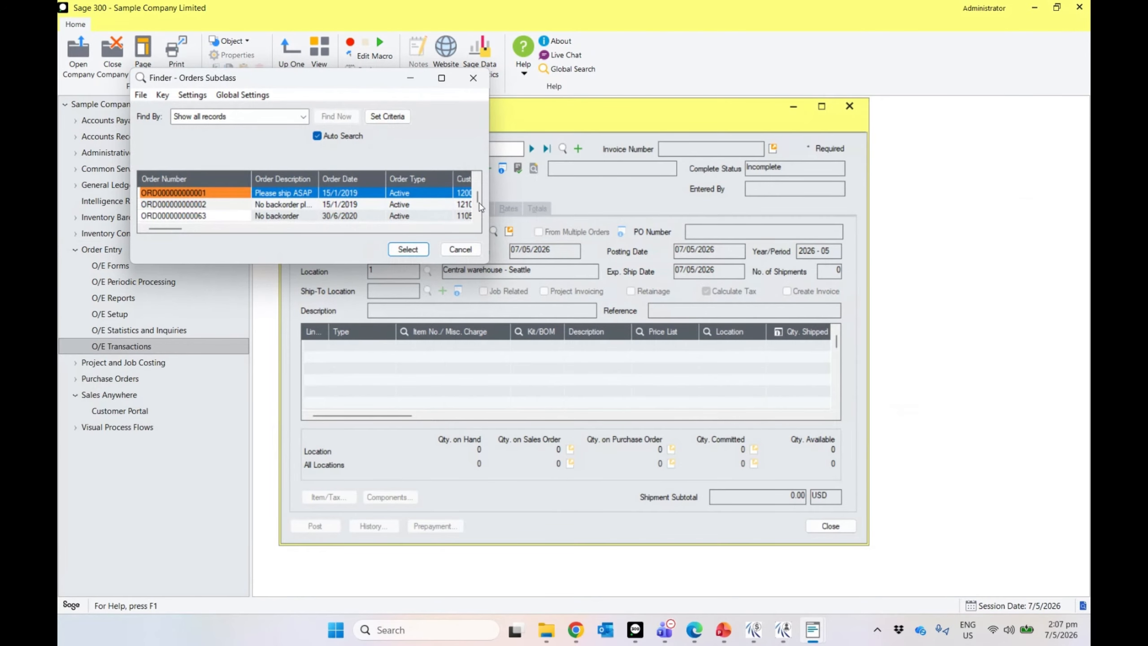
pyautogui.moveTo(476, 198); pyautogui.dragTo(476, 232)
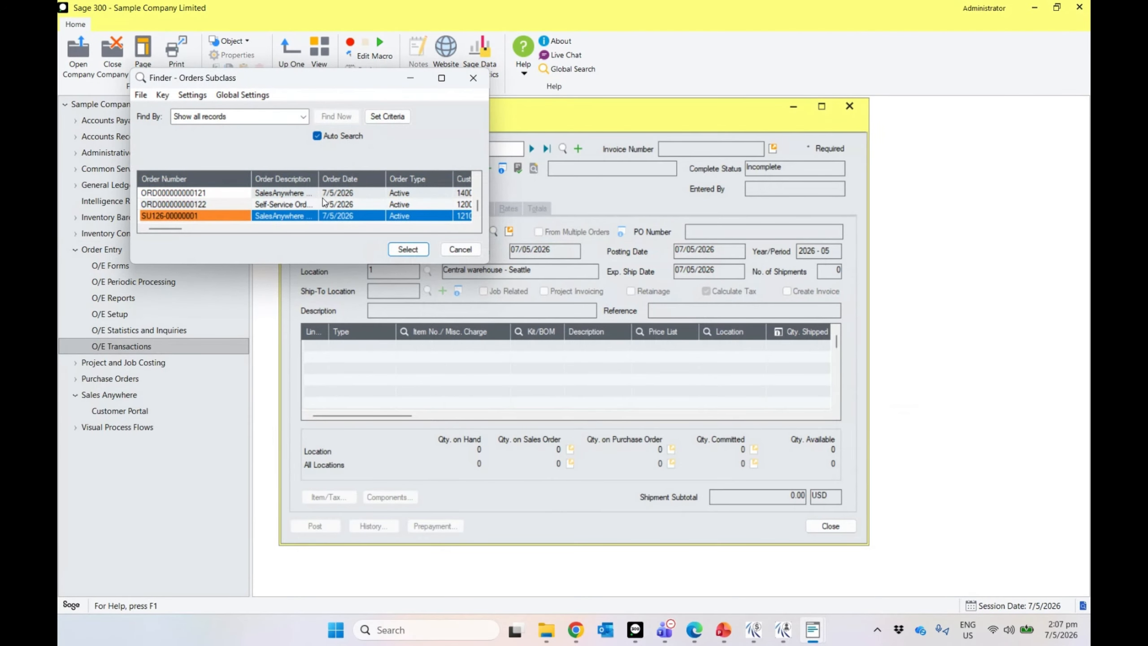
pyautogui.doubleClick(232, 204)
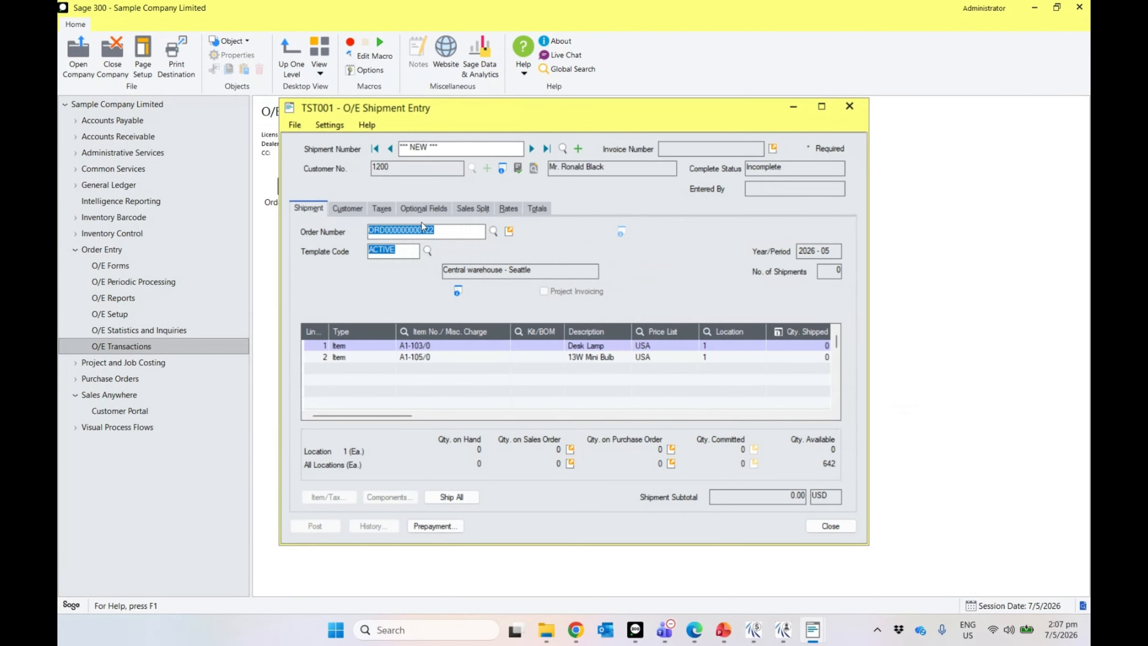
# Step: Ship all lines and post the shipment without a picking slip or printout
pyautogui.click(465, 499)
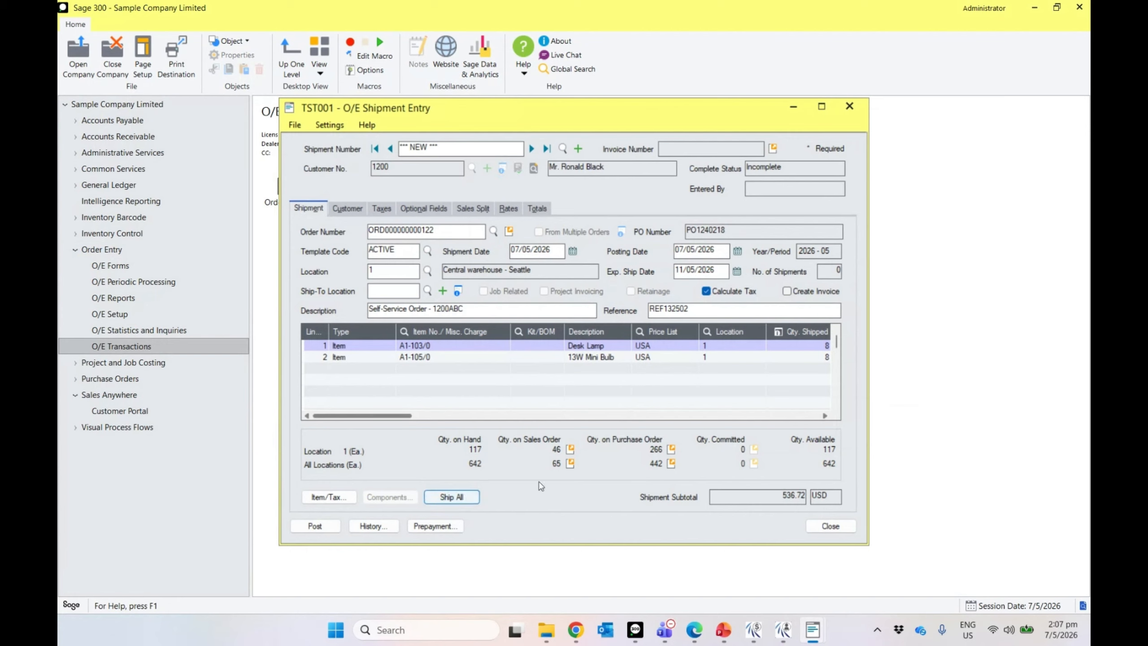
pyautogui.click(315, 522)
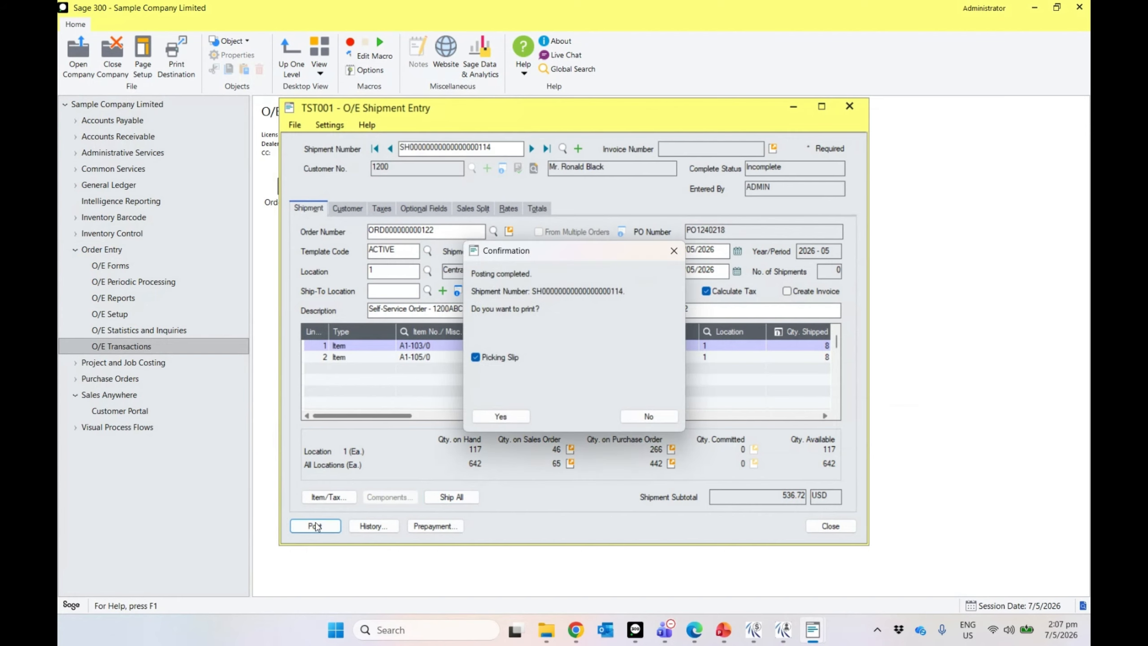
pyautogui.click(491, 359)
pyautogui.click(648, 416)
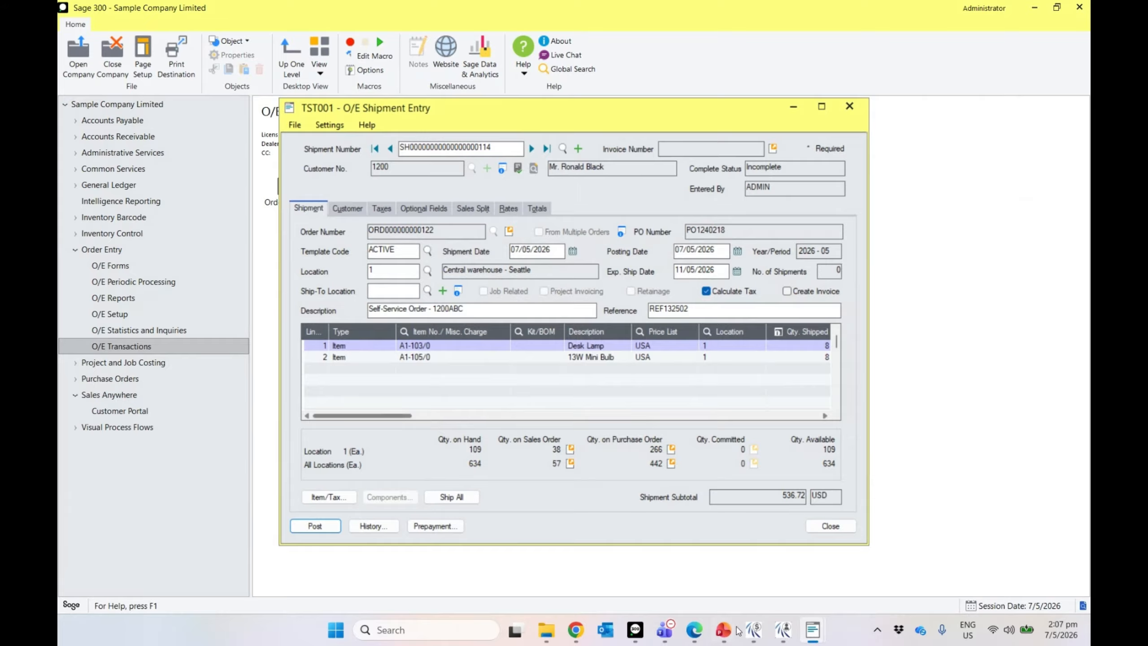
pyautogui.click(784, 629)
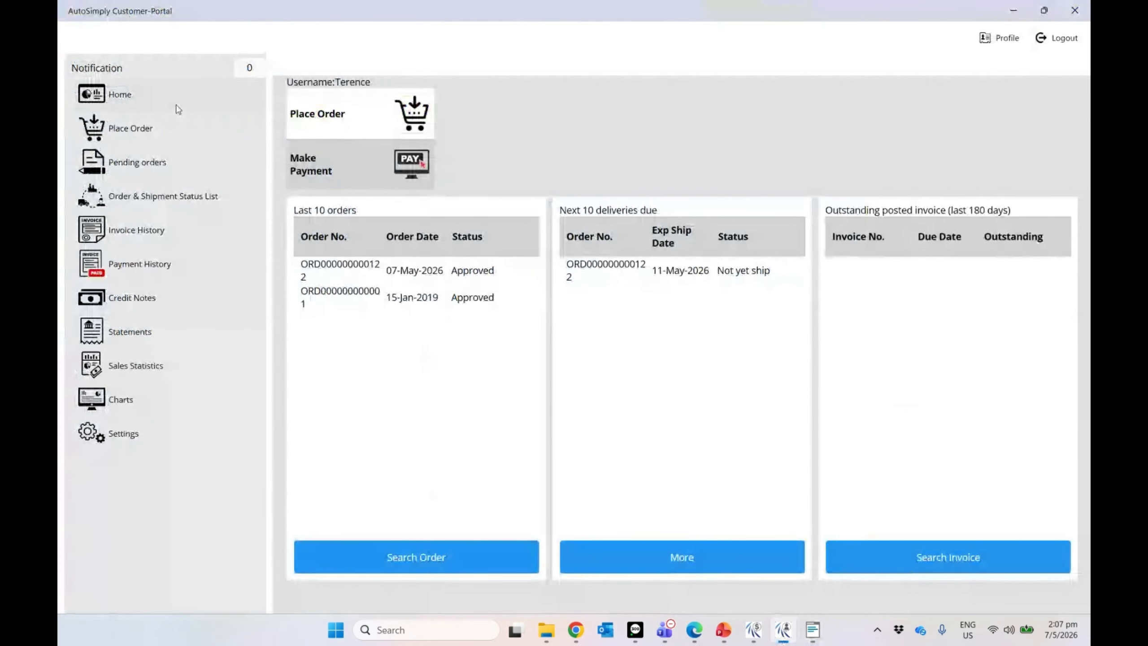
# Step: Refresh the home dashboard by going to Place Order and back to Home
pyautogui.click(119, 131)
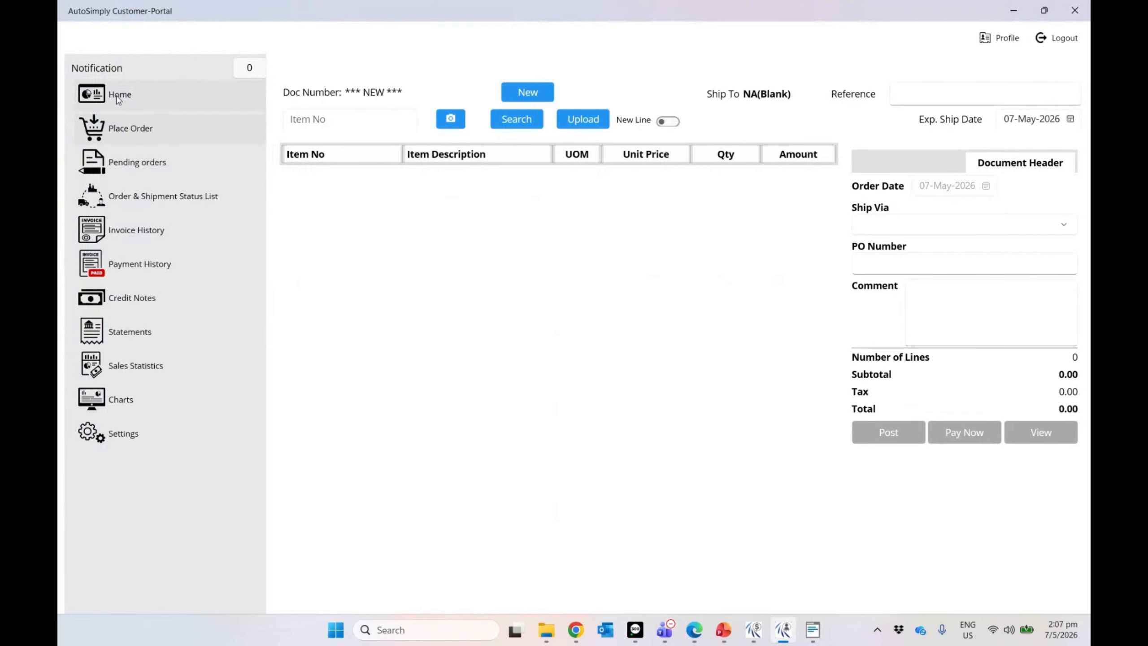
pyautogui.click(119, 98)
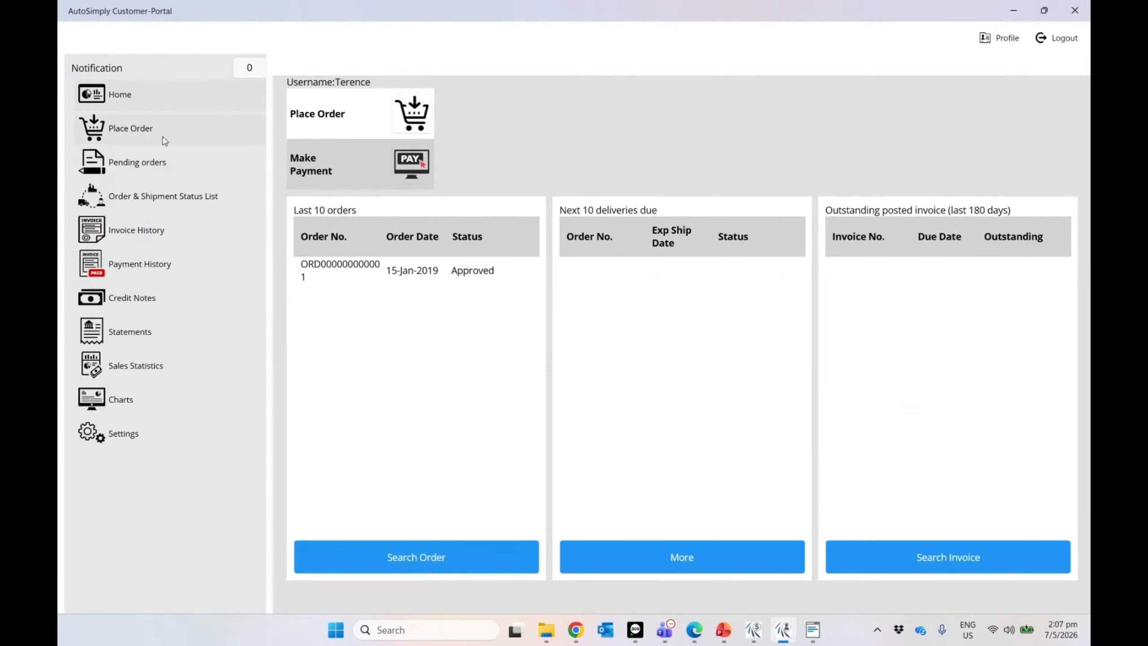
# Step: List shipments dated 30-Apr-2026 to 07-May-2026 and review the new 581 shipment for order 122
pyautogui.click(163, 209)
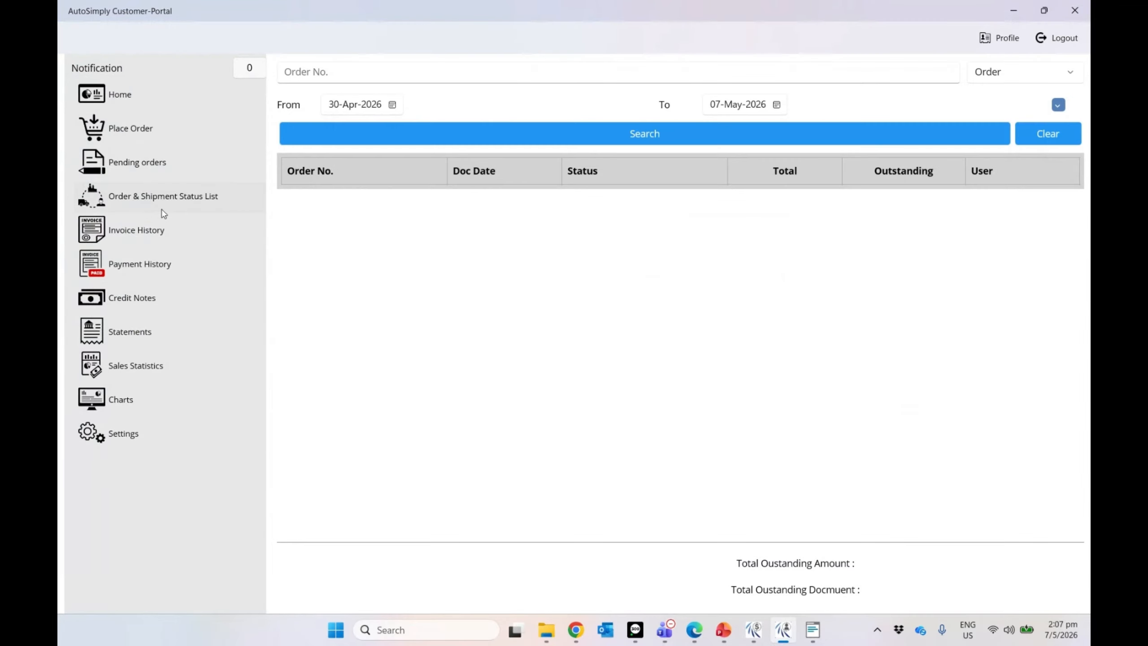
pyautogui.click(632, 142)
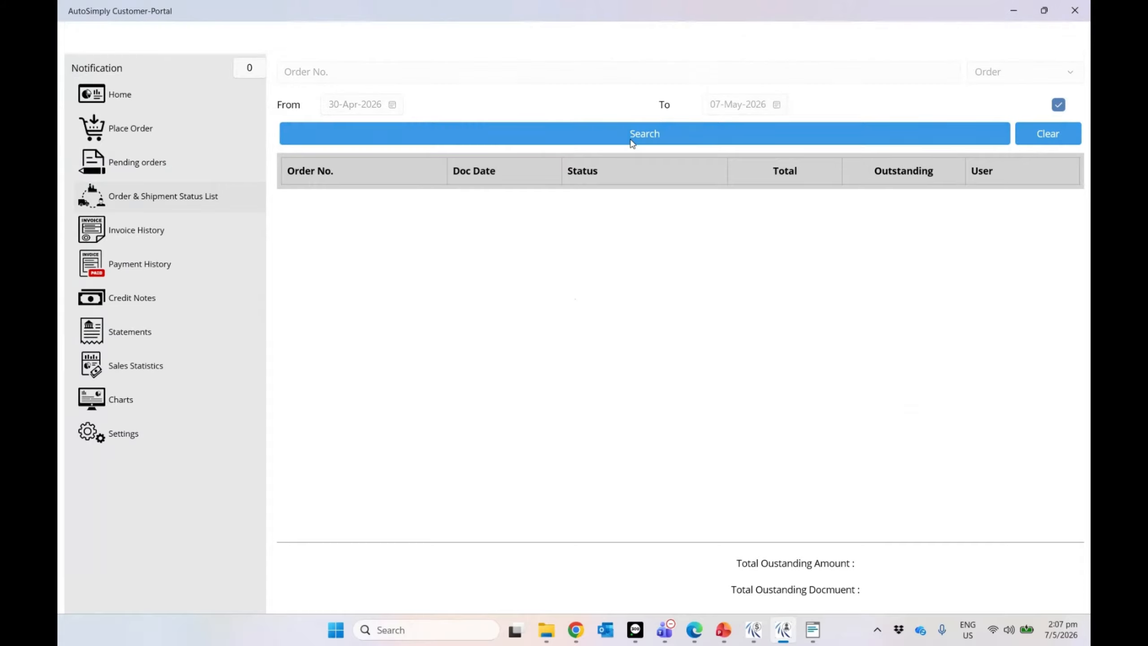
pyautogui.click(1006, 76)
pyautogui.click(1002, 97)
pyautogui.click(913, 133)
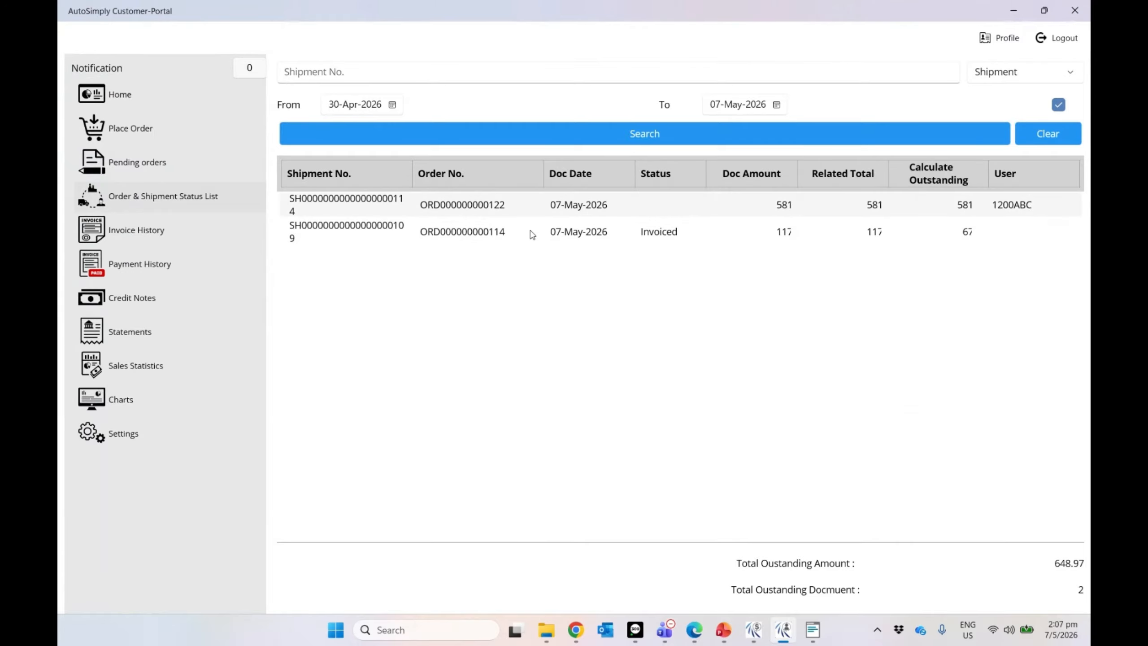
pyautogui.click(531, 216)
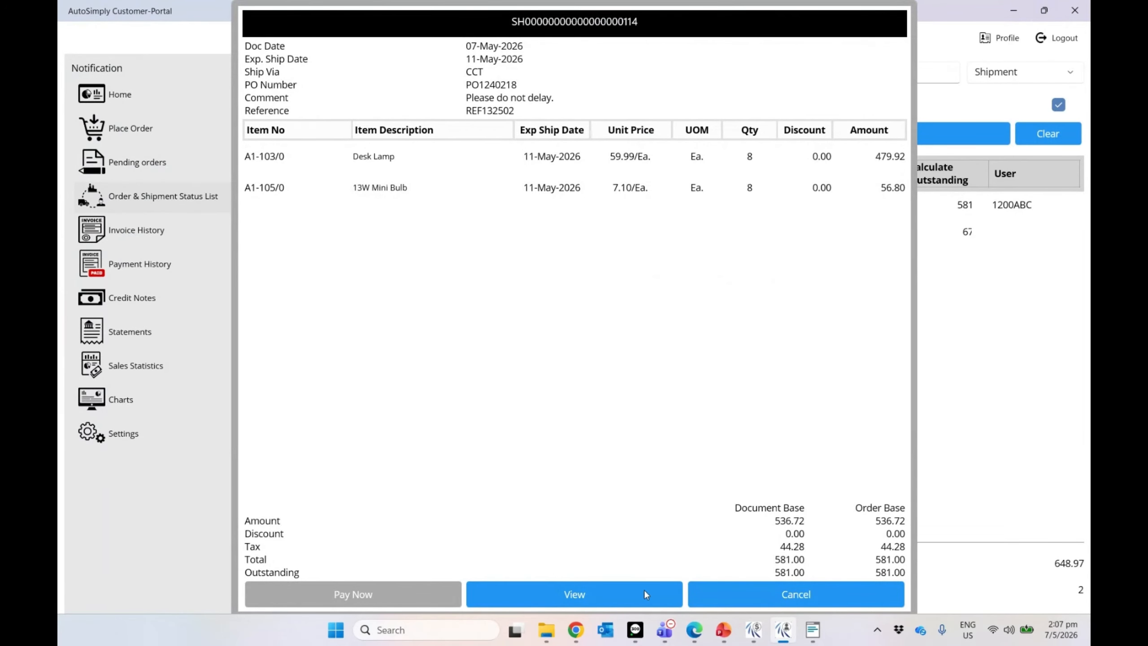
pyautogui.click(784, 596)
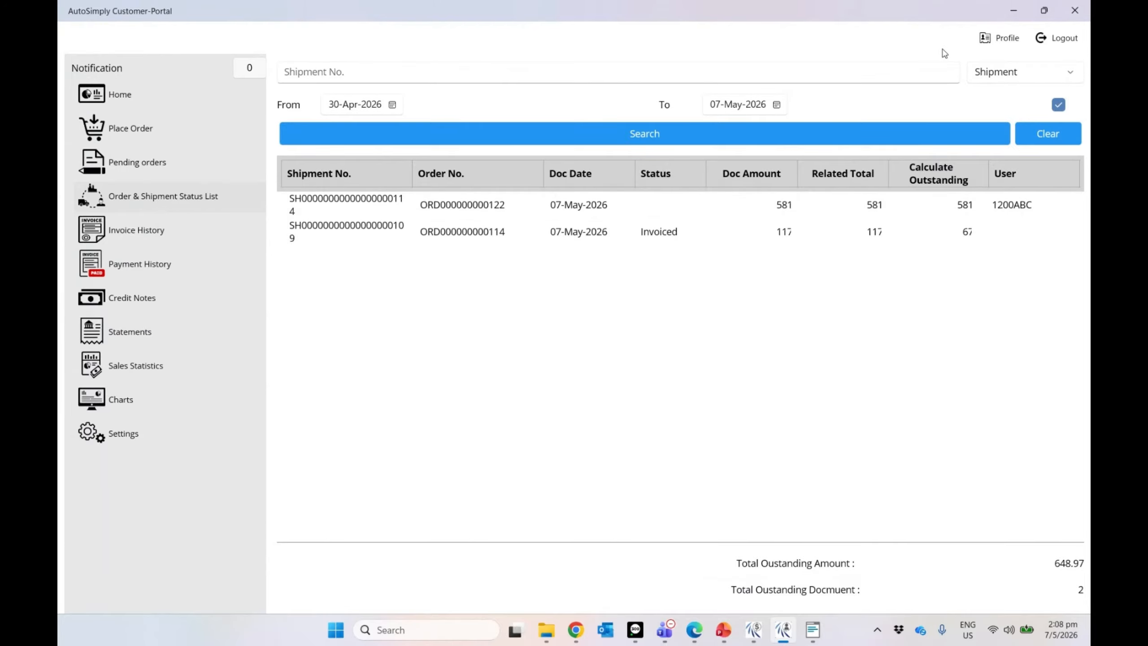
# Step: Close the O/E Shipment Entry form in Sage 300 and collapse the Order Entry section
pyautogui.click(1014, 10)
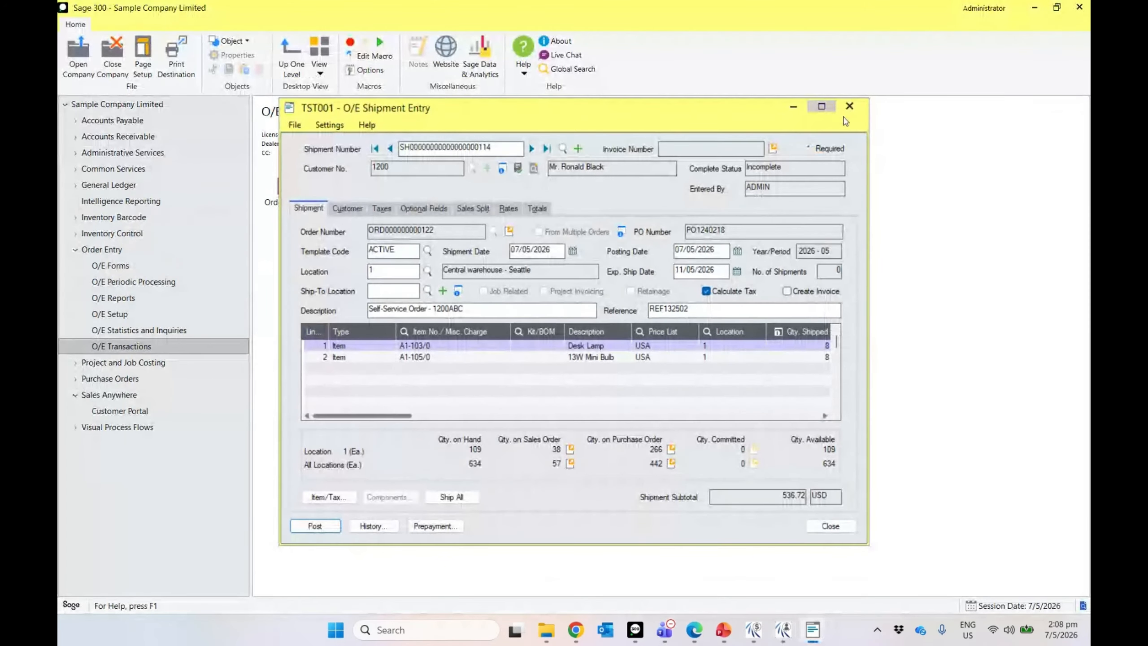
pyautogui.click(849, 106)
pyautogui.moveTo(649, 637)
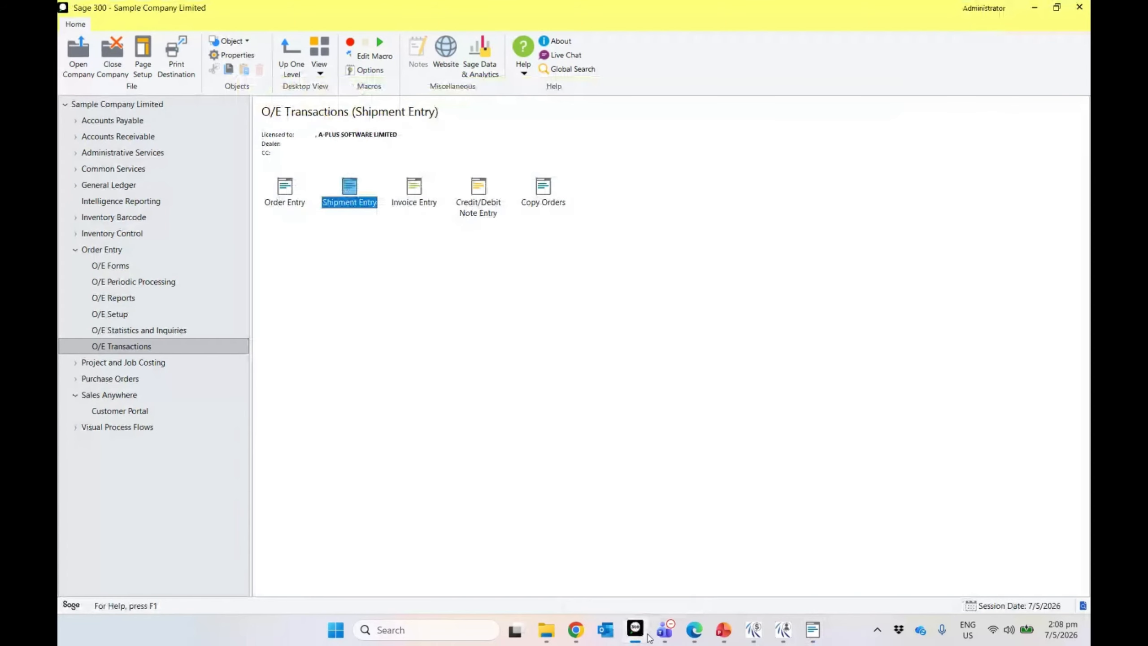
pyautogui.click(75, 249)
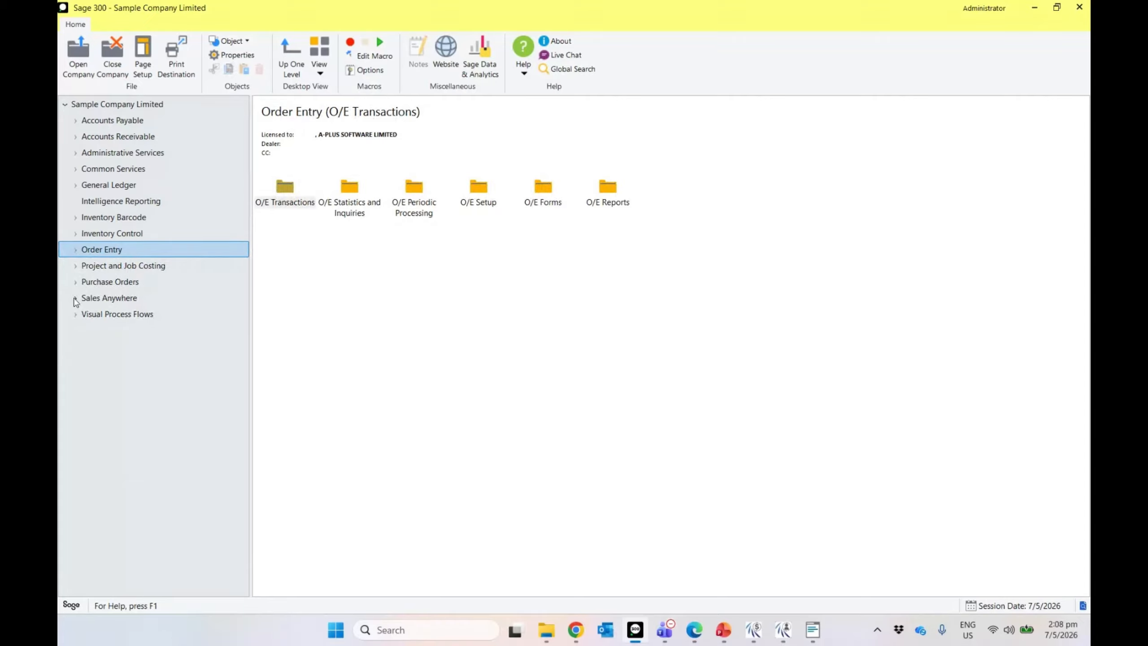
# Step: Expand the Sales Anywhere functions, then switch to the File Explorer 'stripe' search window
pyautogui.click(74, 299)
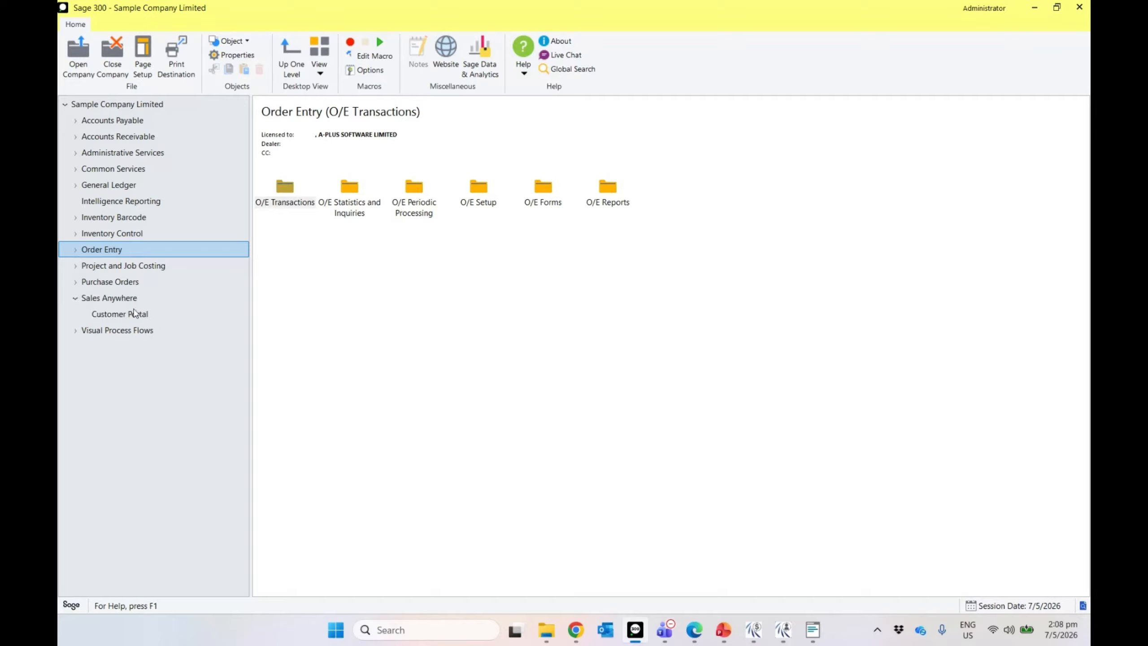
pyautogui.click(133, 300)
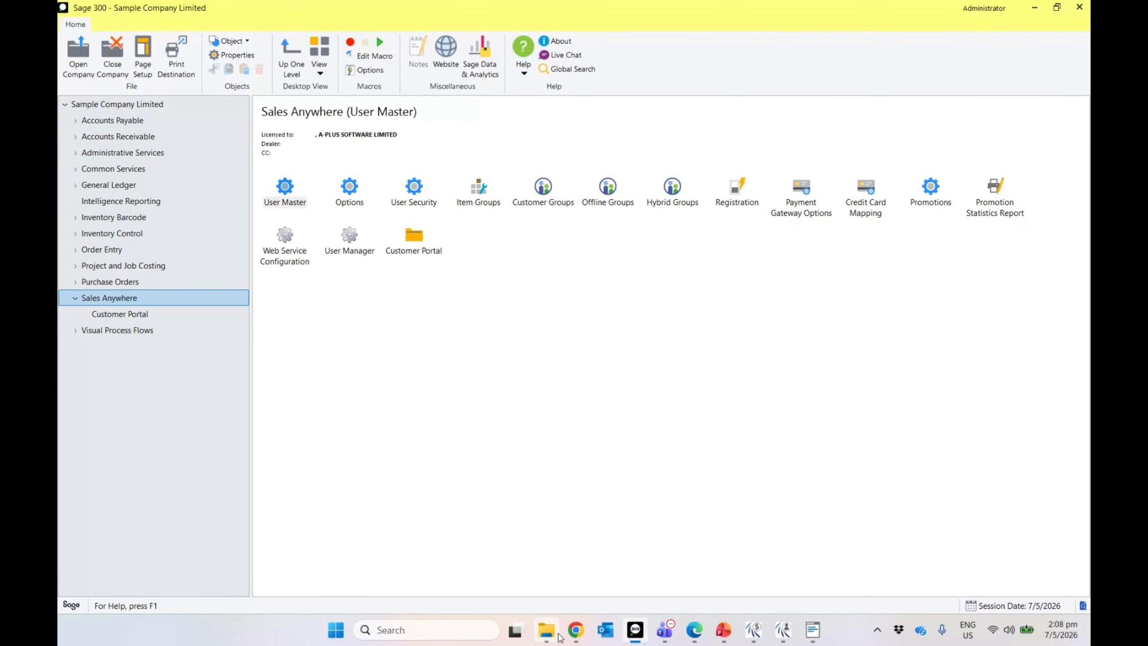
pyautogui.click(559, 634)
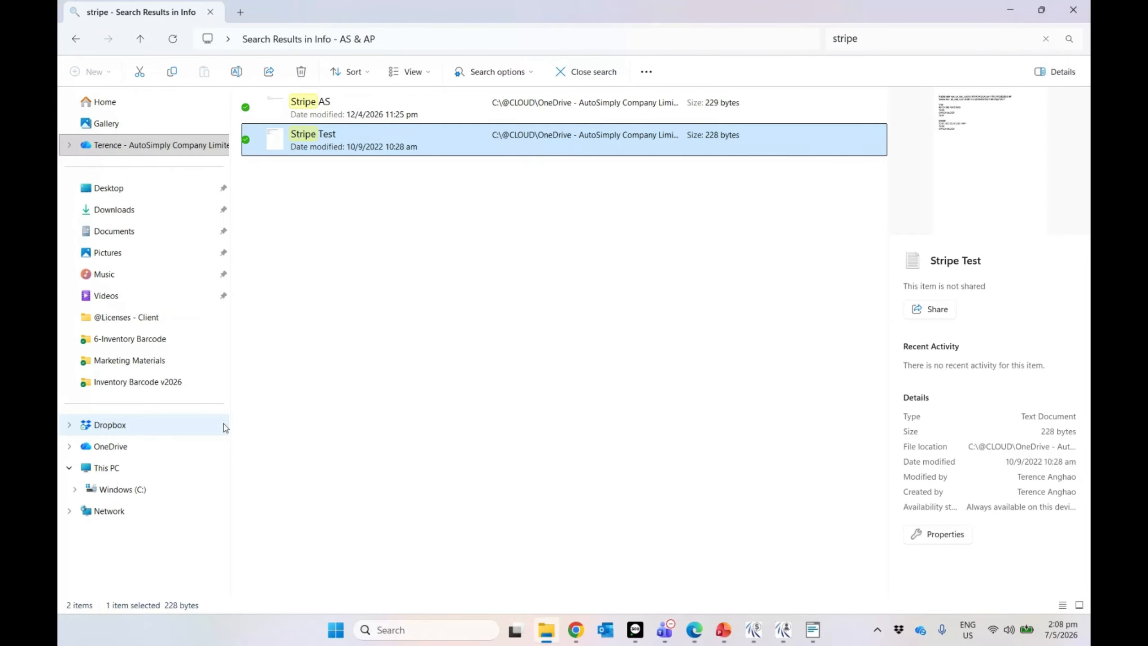
# Step: Browse into C:\Sage\Sage300\IB73A and its ENG subfolder
pyautogui.click(171, 489)
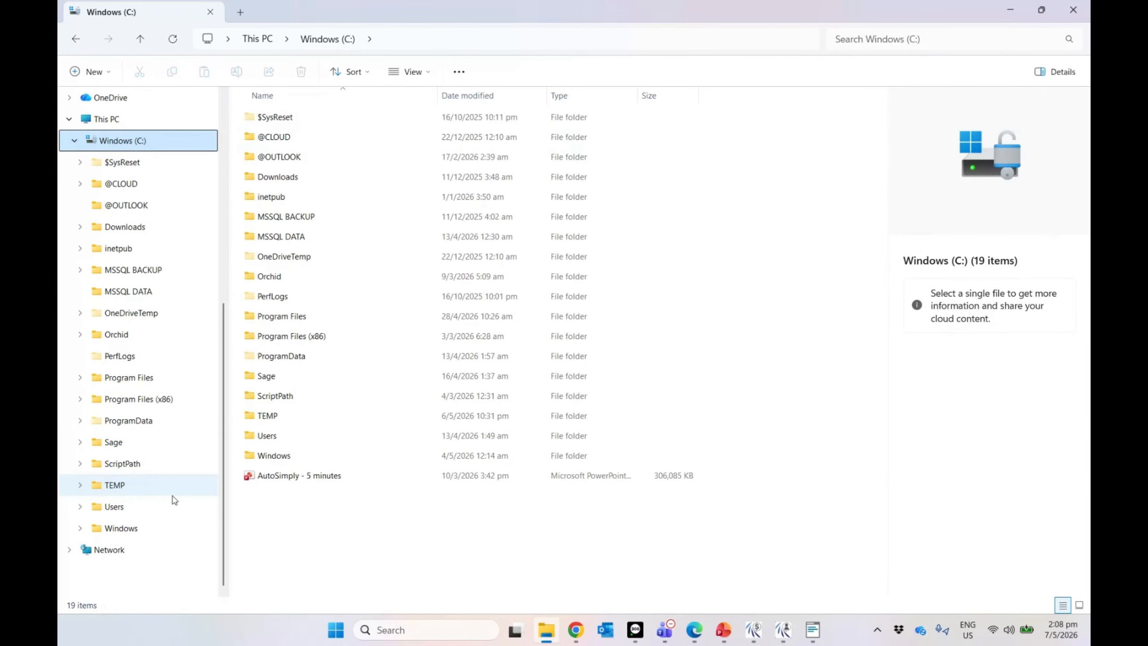
pyautogui.click(135, 441)
pyautogui.click(269, 119)
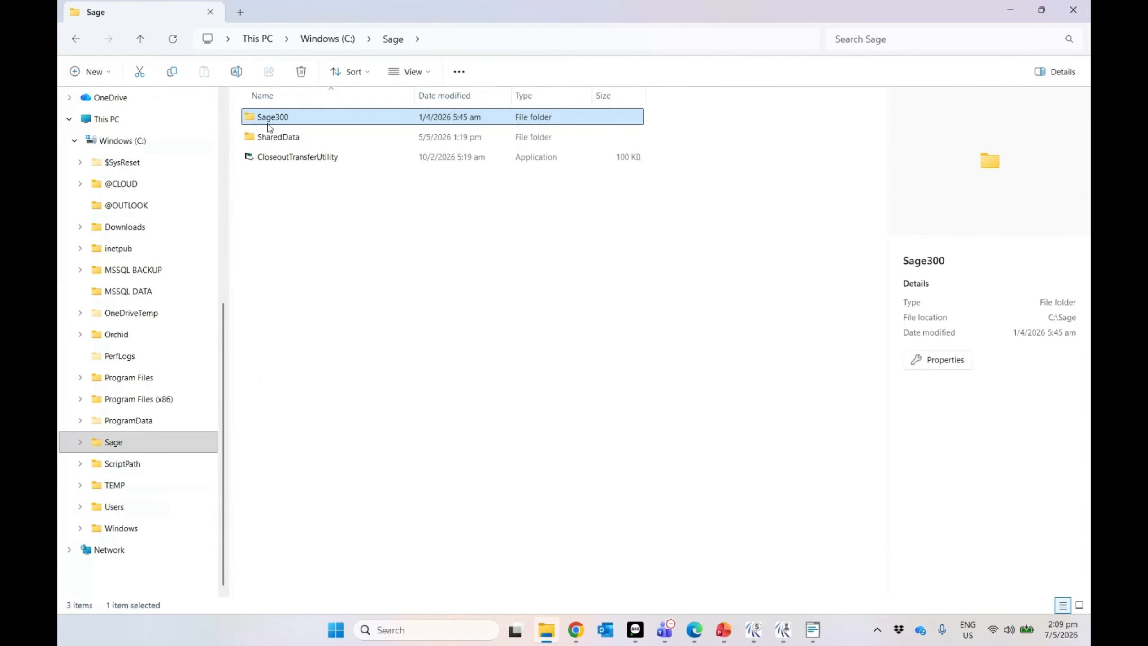
pyautogui.doubleClick(269, 122)
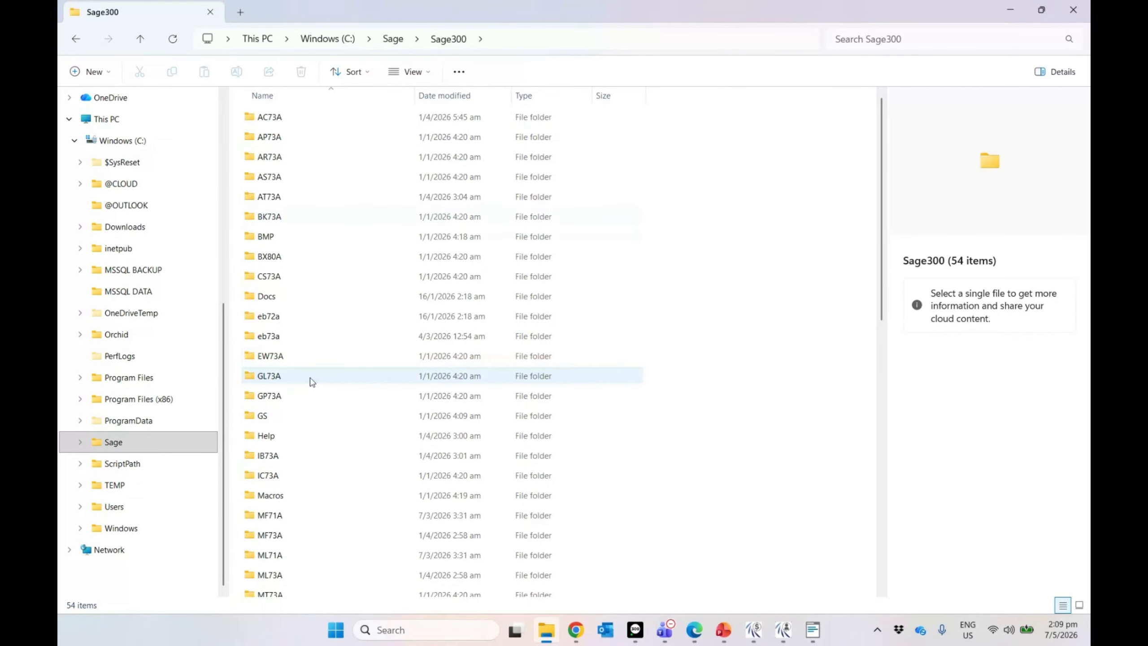
pyautogui.click(285, 457)
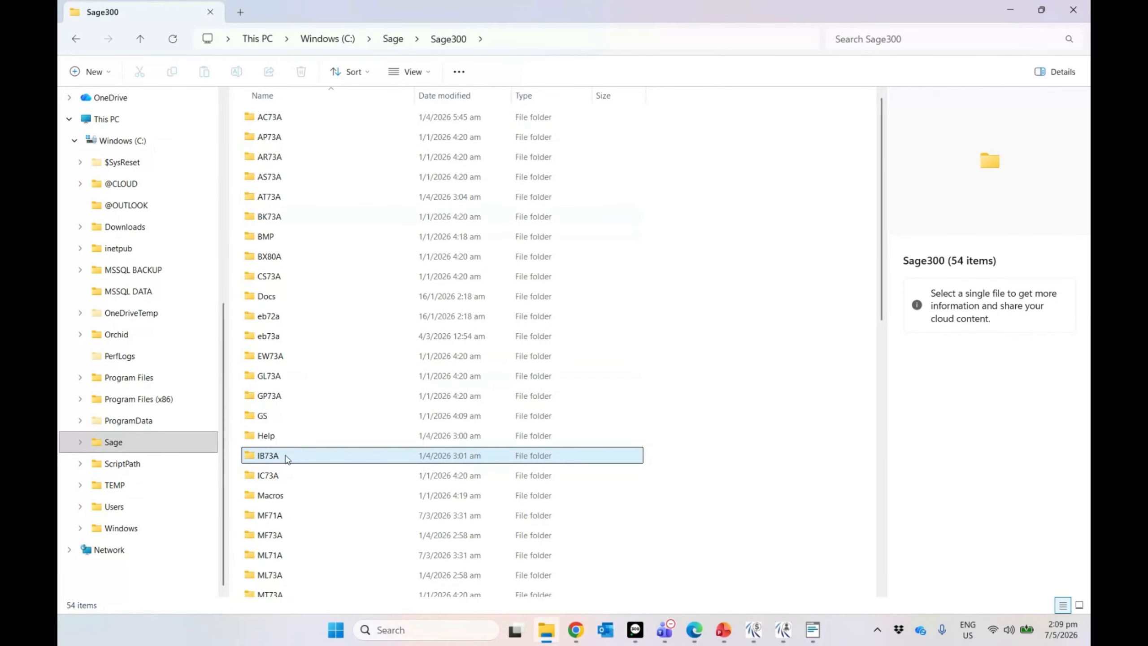
pyautogui.doubleClick(286, 457)
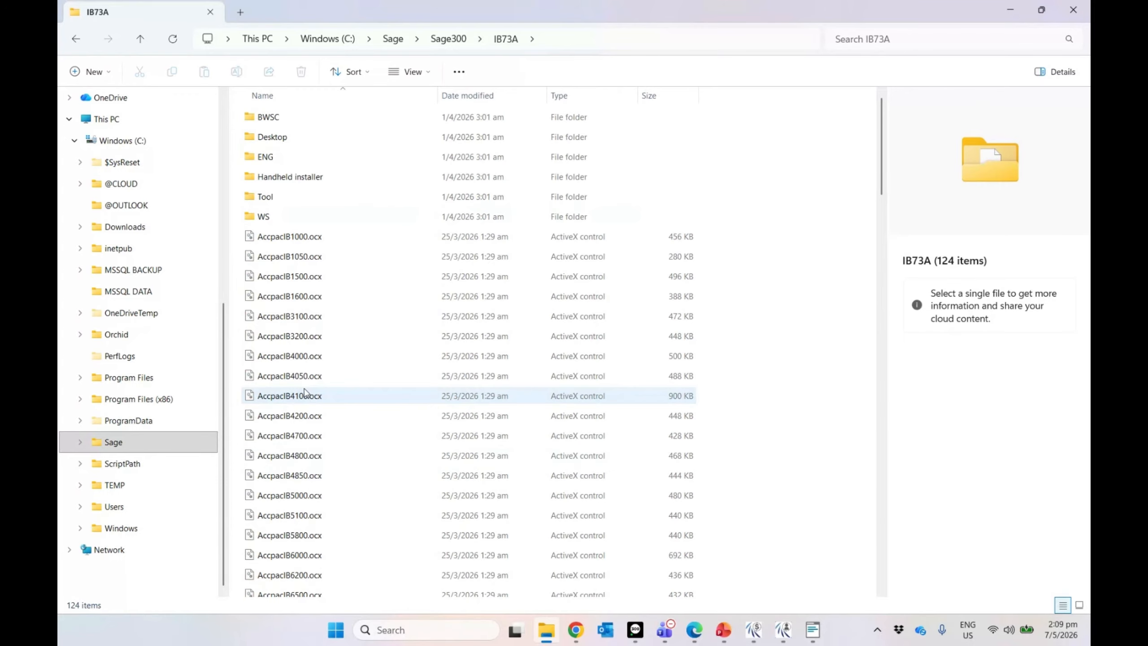
pyautogui.doubleClick(397, 157)
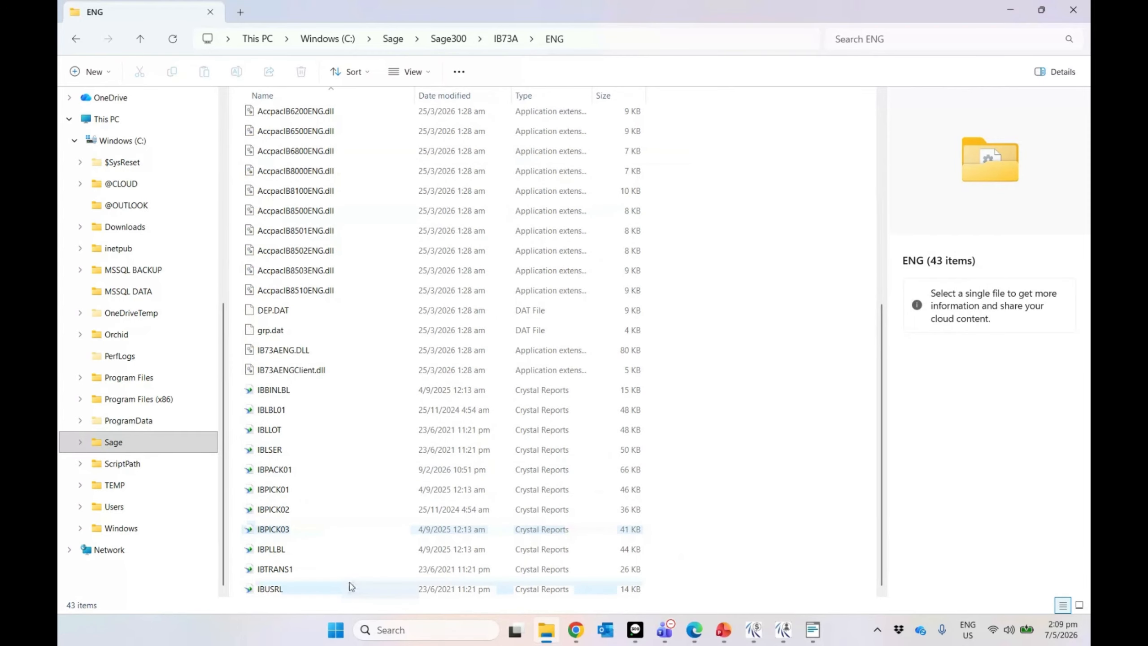
# Step: Return from ENG to the C:\Sage folder and select Sage300
pyautogui.click(77, 40)
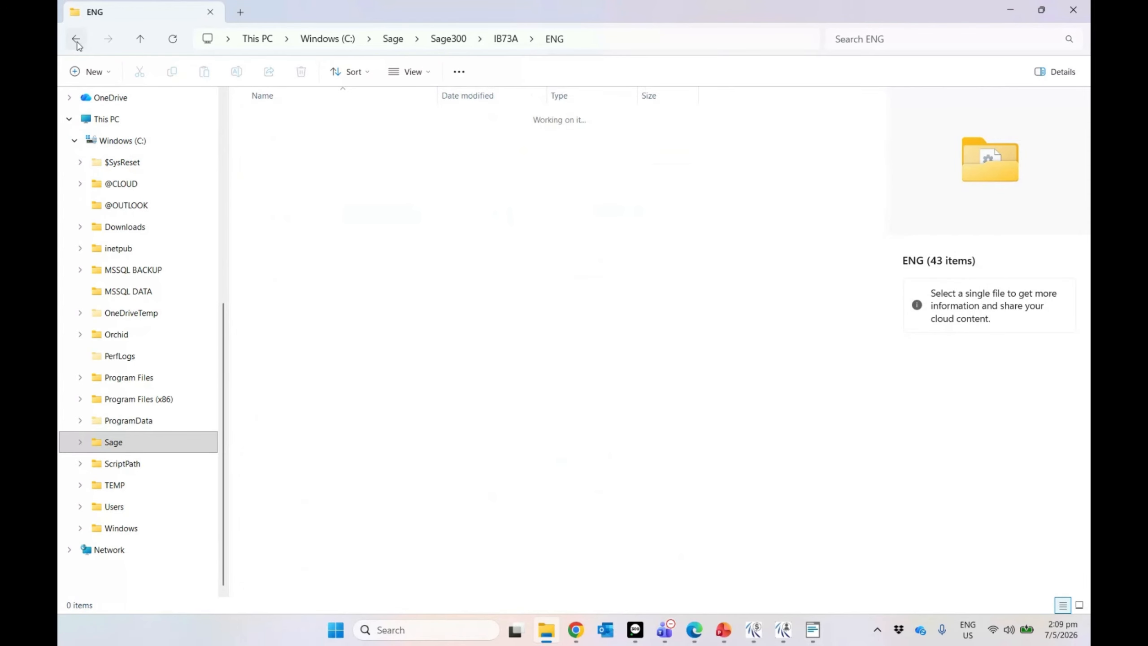
pyautogui.click(76, 40)
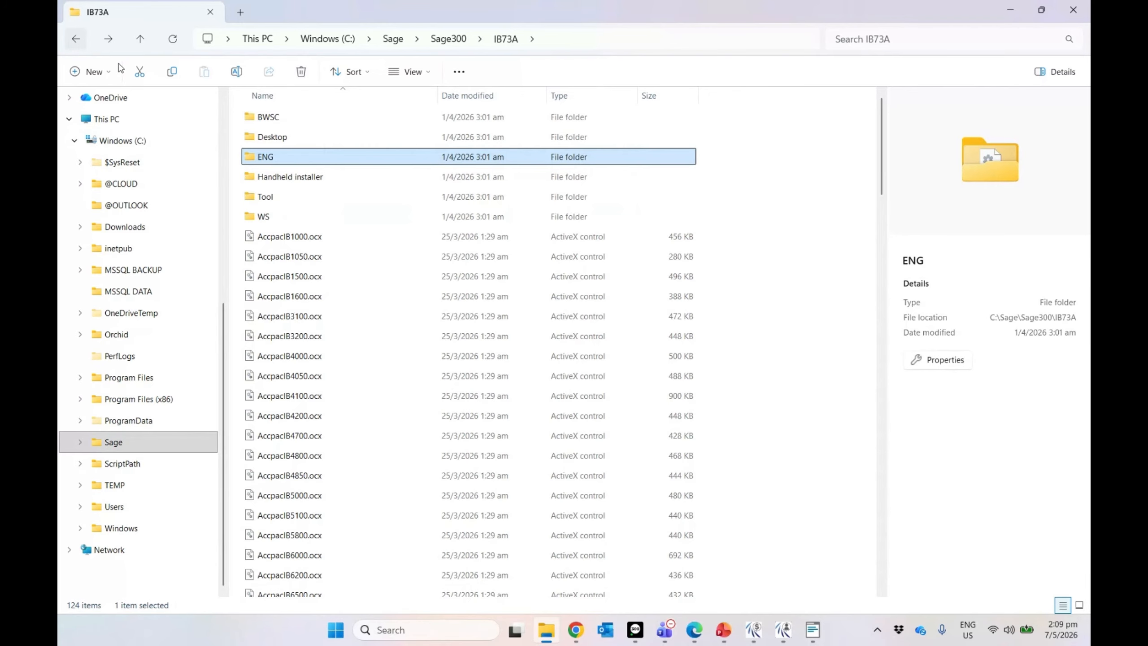
pyautogui.scroll(-7, 328, 329)
pyautogui.scroll(6, 332, 331)
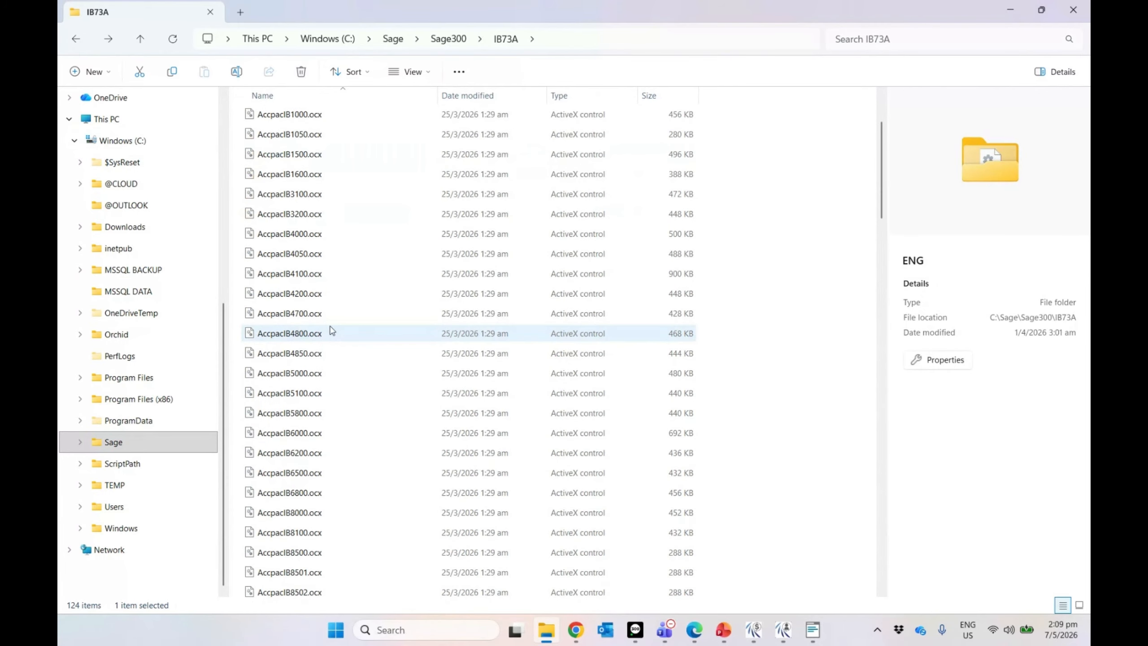
pyautogui.click(114, 442)
pyautogui.click(286, 119)
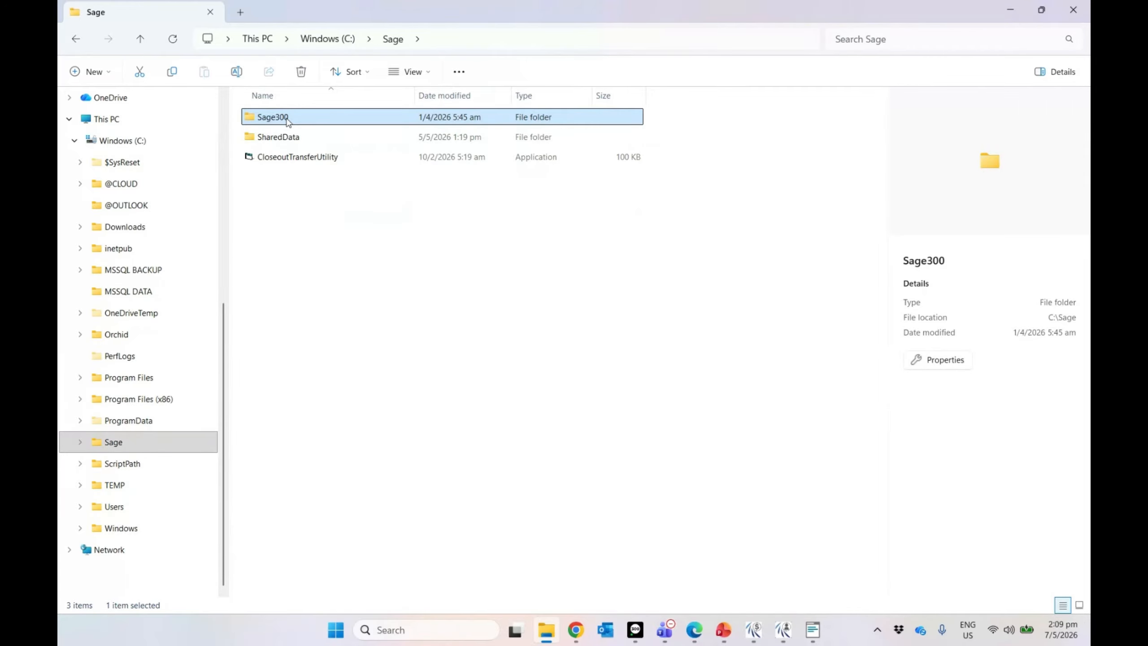
pyautogui.doubleClick(274, 137)
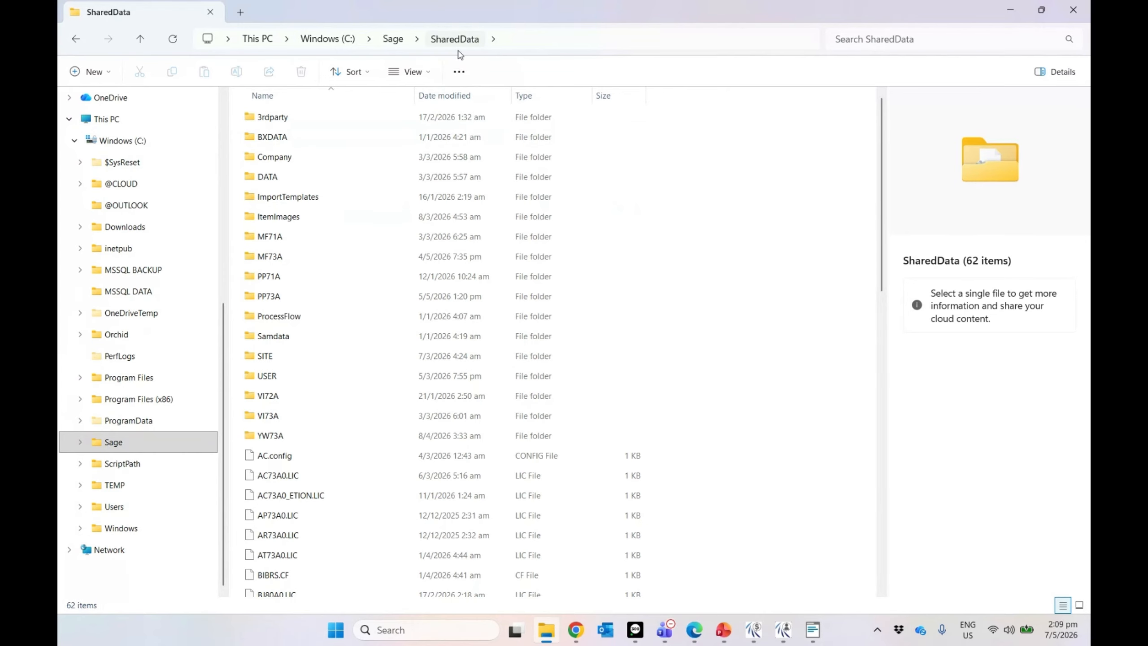
pyautogui.doubleClick(277, 157)
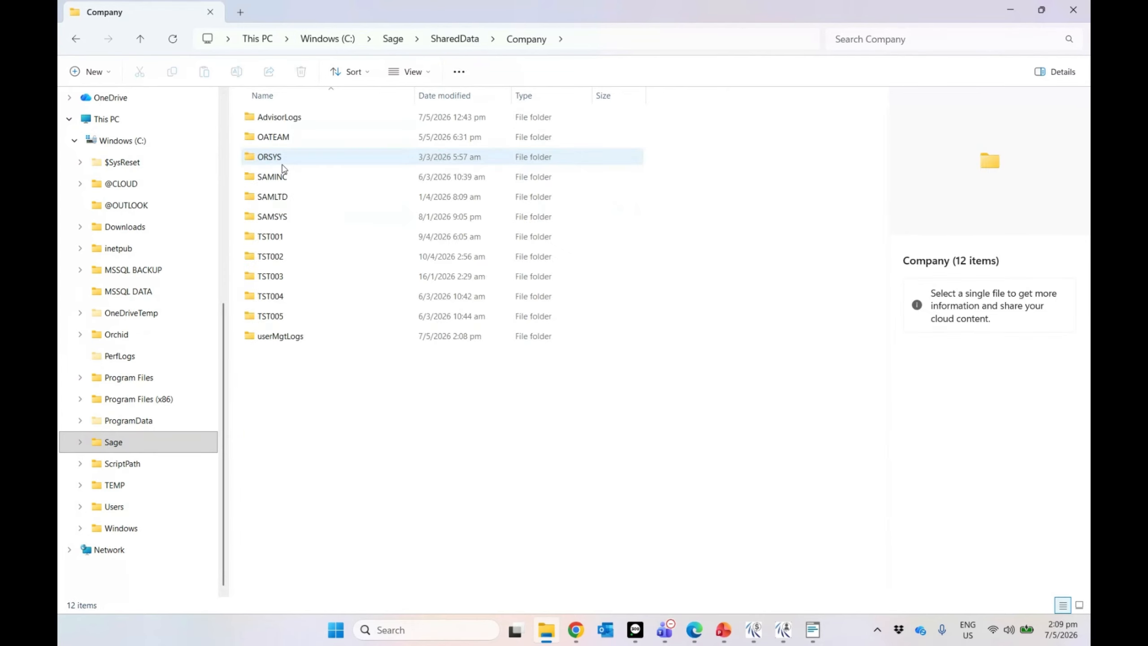
pyautogui.doubleClick(287, 242)
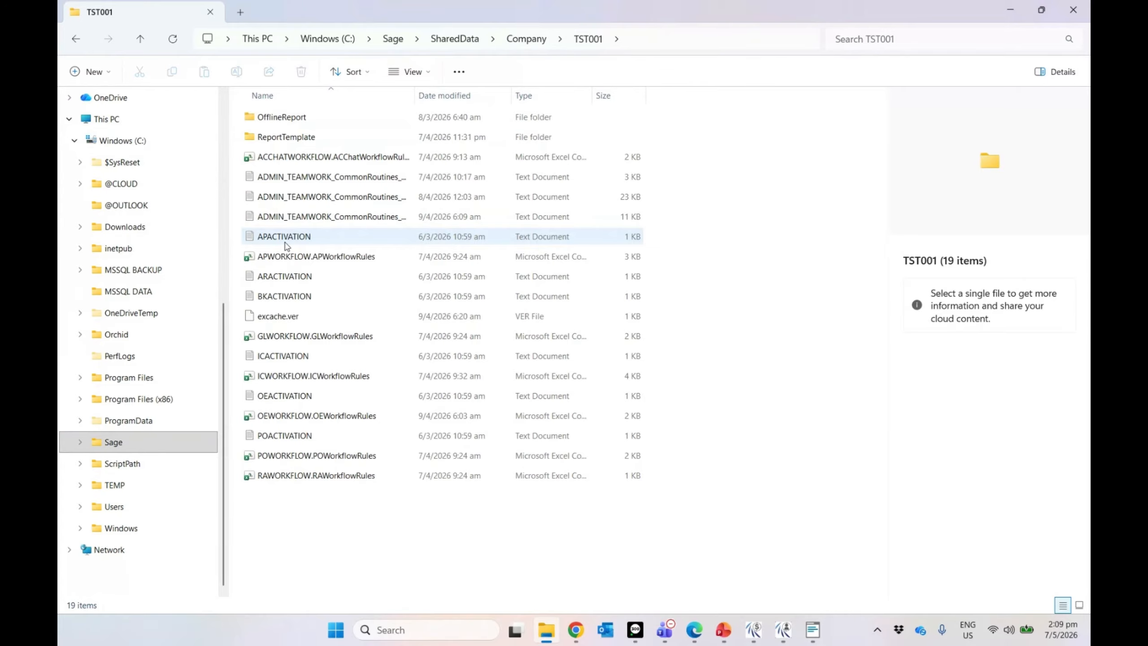
pyautogui.doubleClick(321, 142)
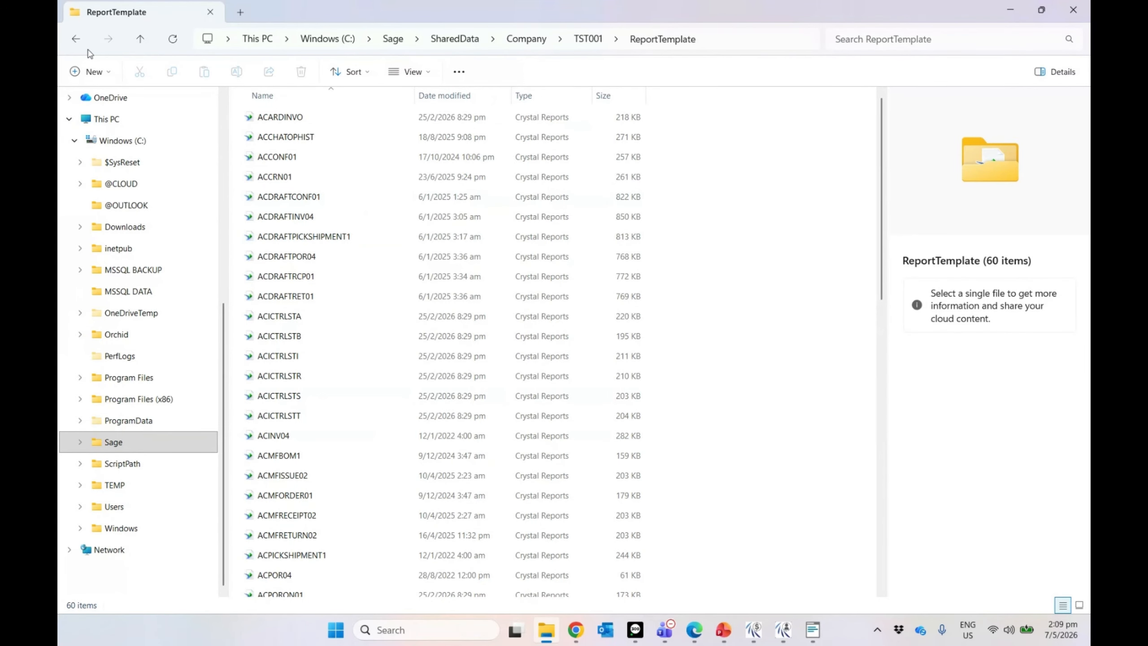
pyautogui.click(76, 39)
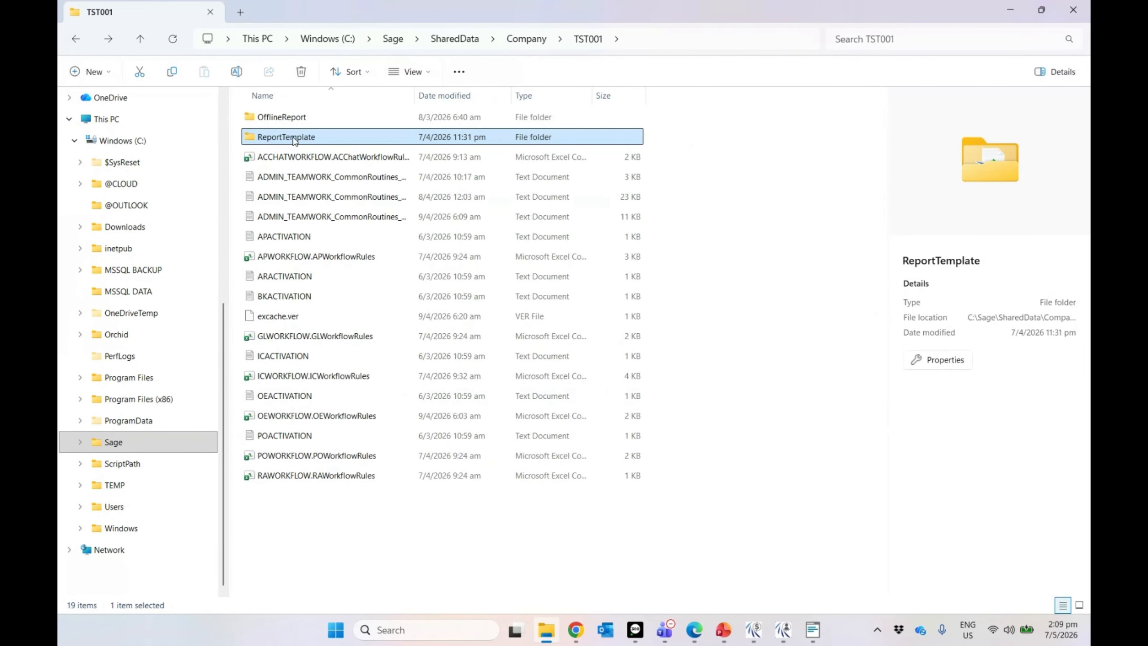
pyautogui.moveTo(295, 143)
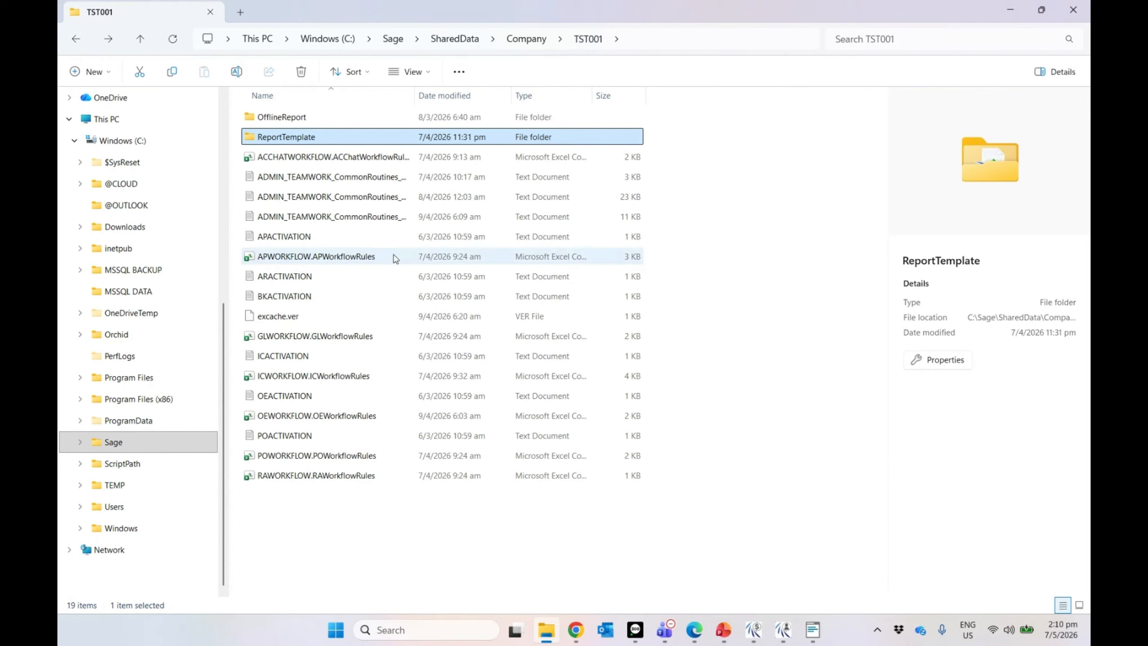
pyautogui.click(81, 443)
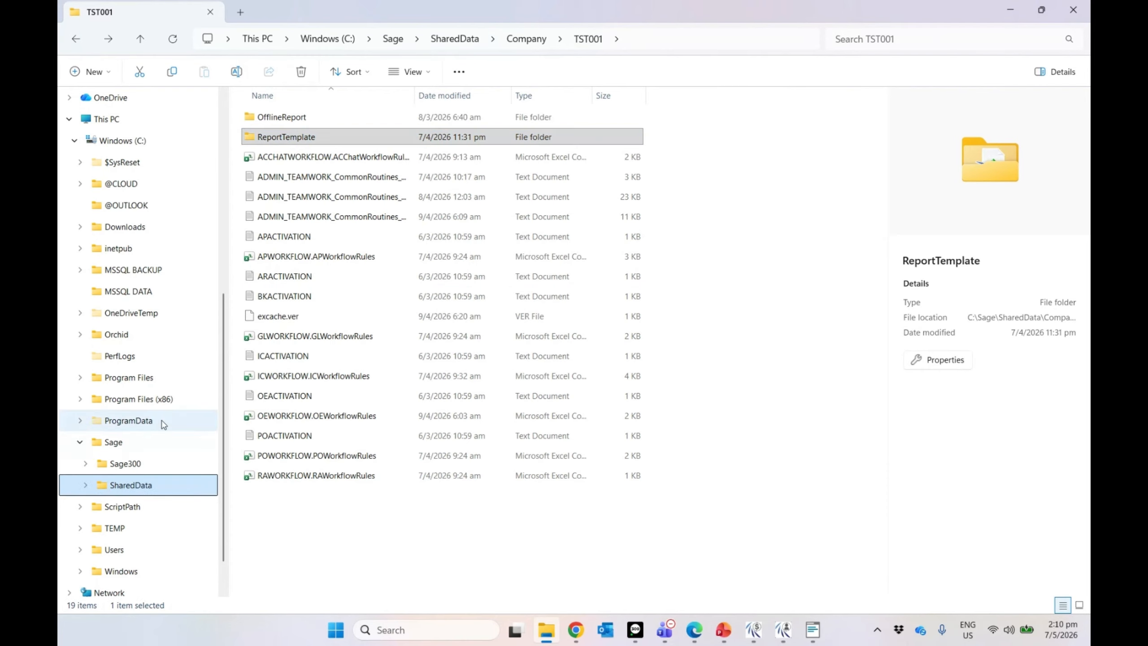
pyautogui.click(113, 448)
pyautogui.click(79, 443)
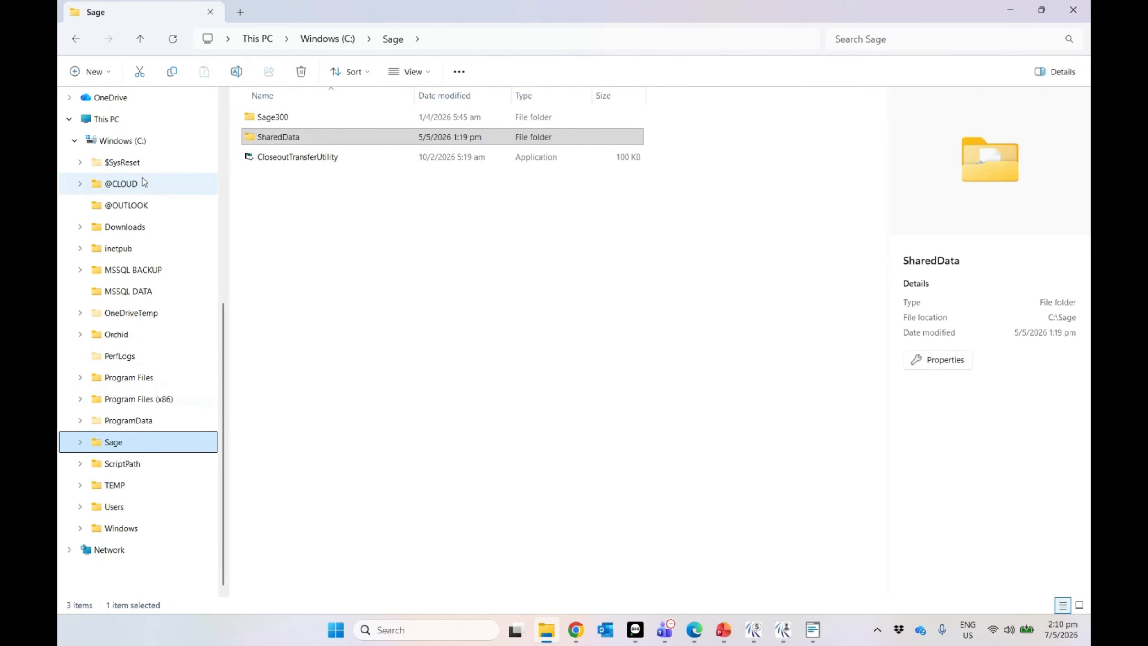
# Step: Open the BarcodeMS log from C:\Program Files\AutoSimply\SalesAnywhere\MS in Notepad
pyautogui.click(131, 140)
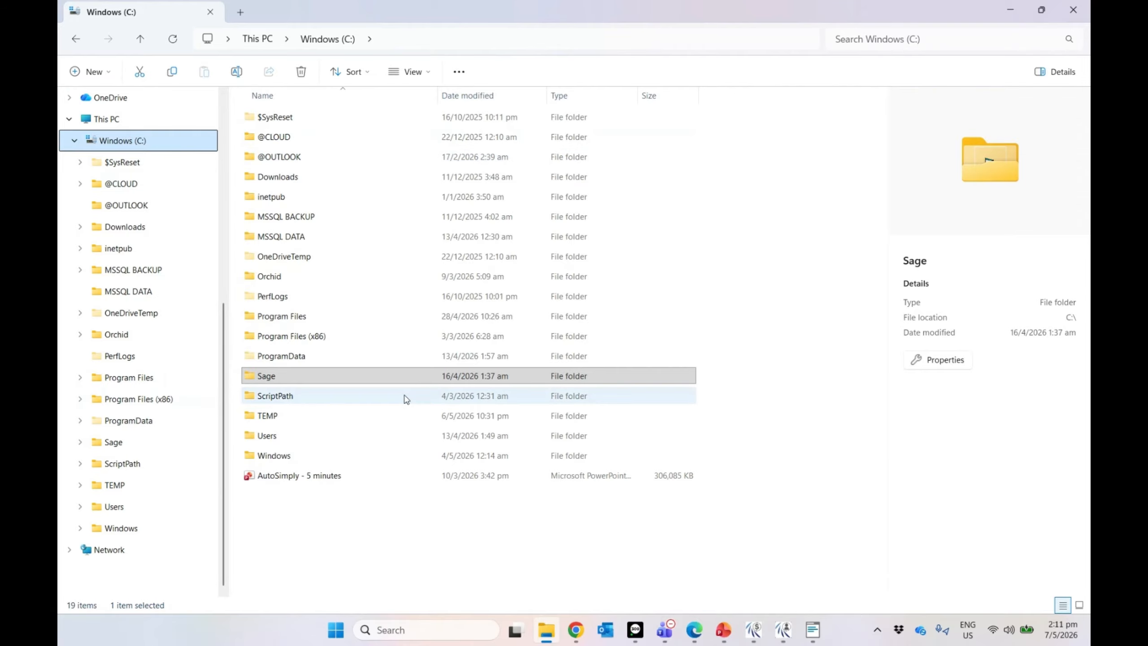
pyautogui.doubleClick(316, 316)
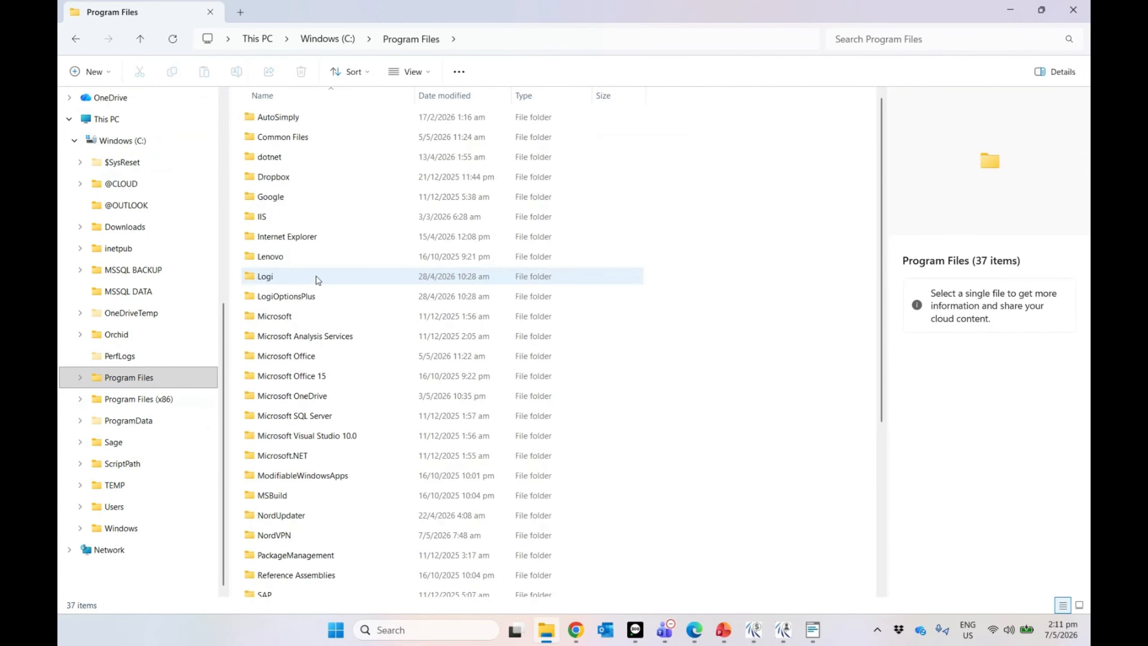
pyautogui.doubleClick(304, 127)
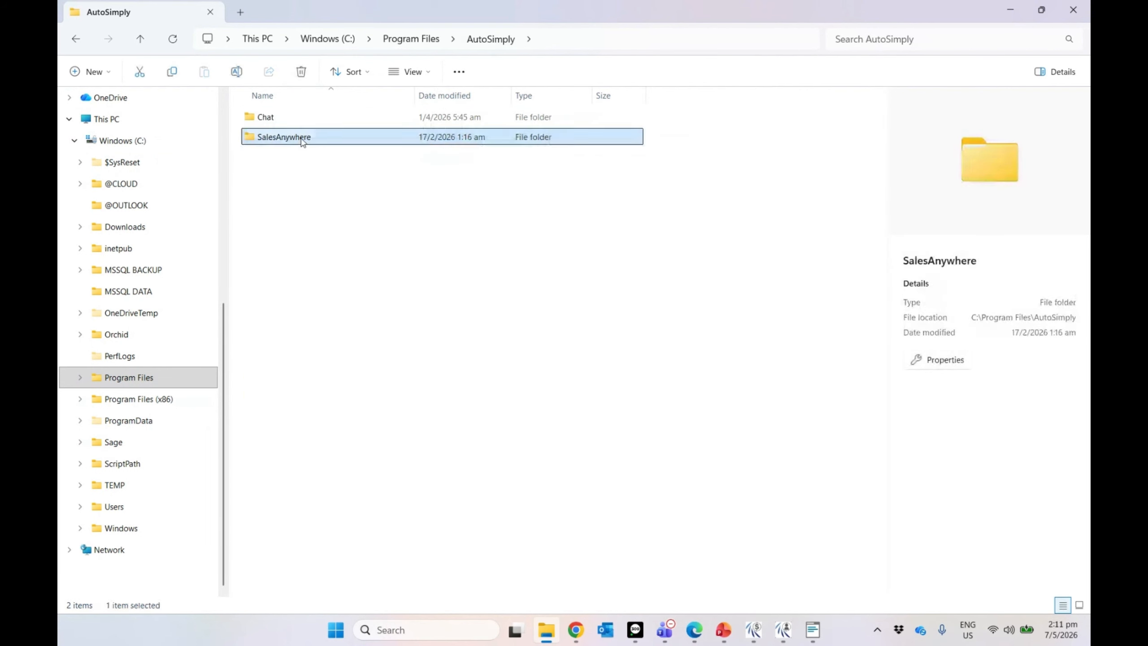
pyautogui.doubleClick(302, 137)
pyautogui.doubleClick(281, 119)
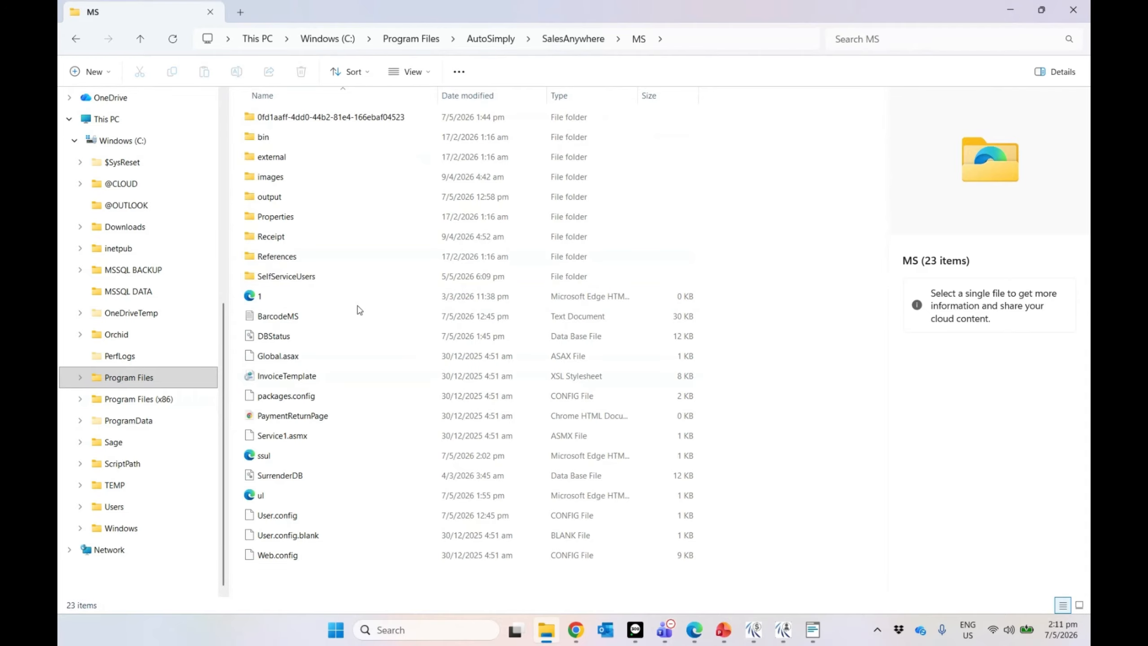
pyautogui.click(284, 320)
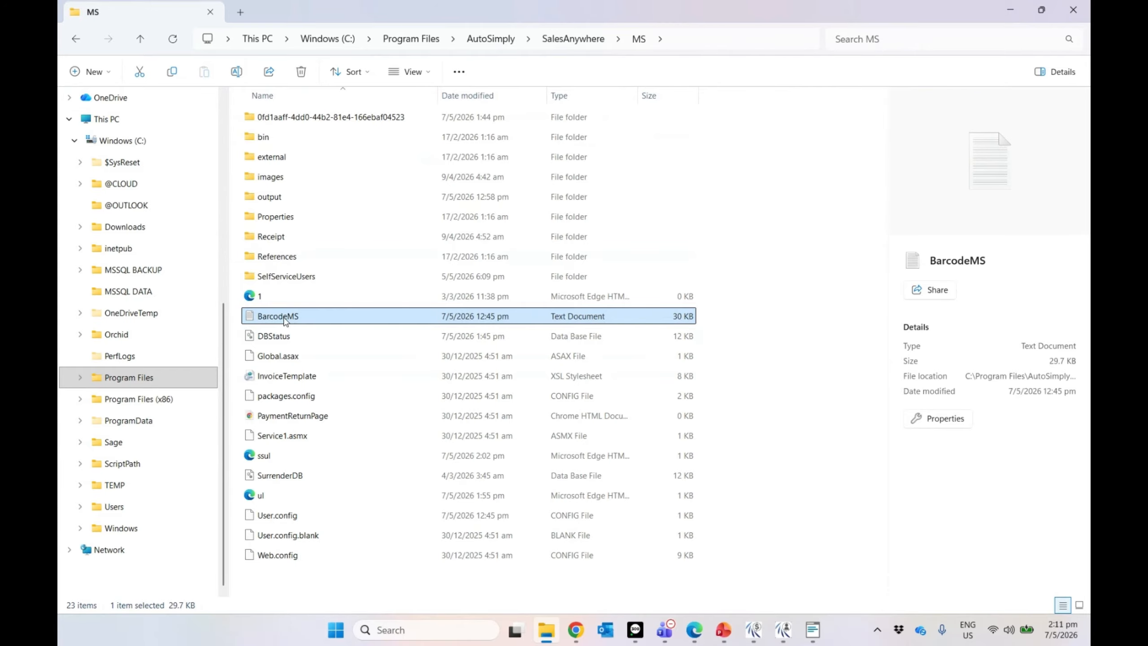
pyautogui.doubleClick(285, 316)
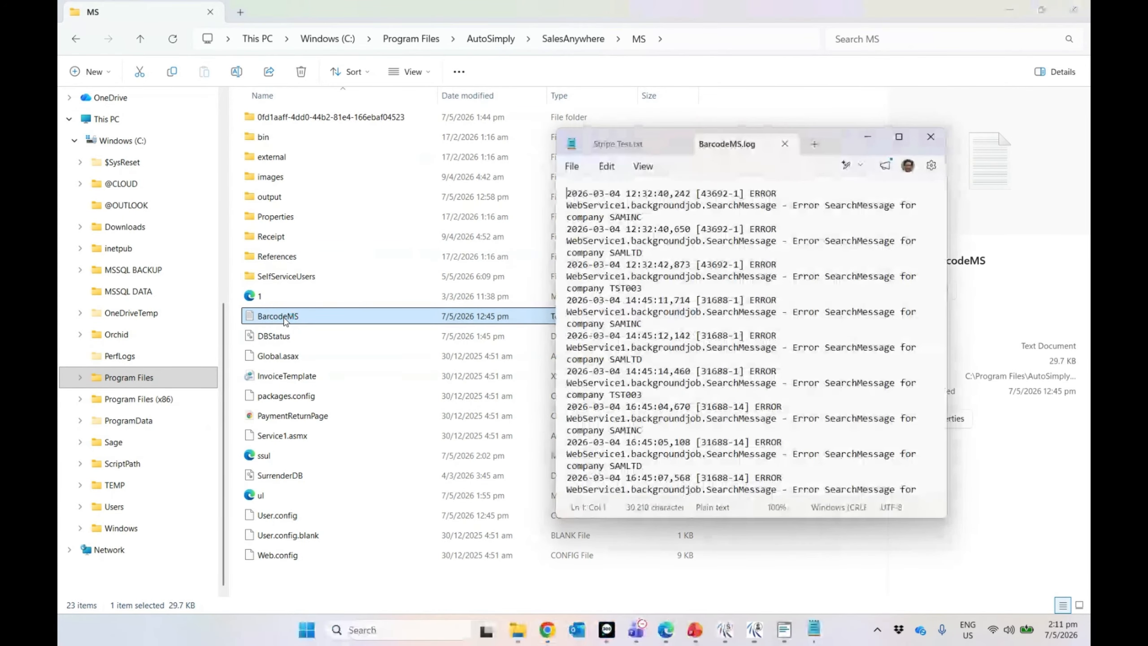
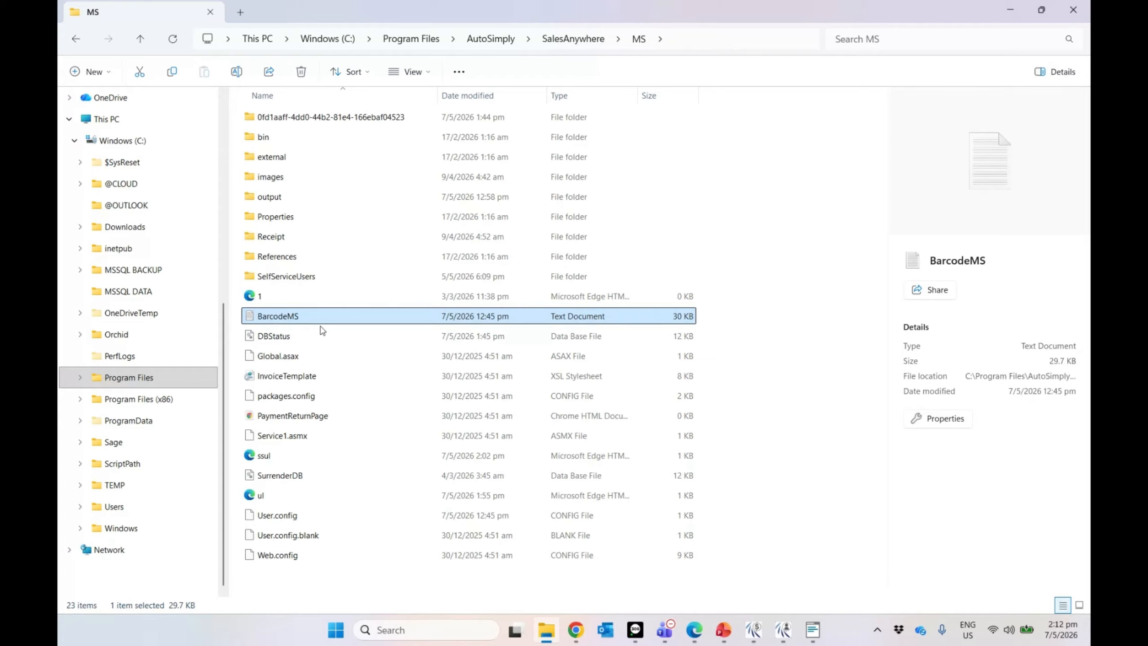
# Step: Close the TST001 O/E Order Entry window and bring up the Customer-Portal's Order & Shipment Status List
pyautogui.click(811, 631)
pyautogui.click(863, 547)
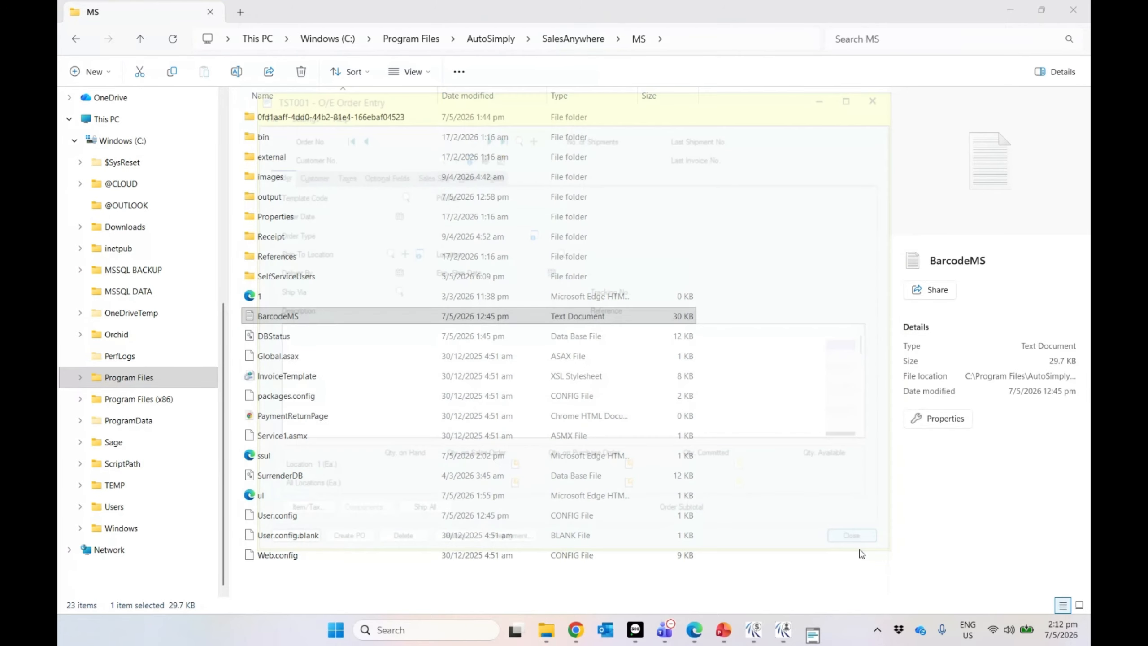
pyautogui.click(798, 631)
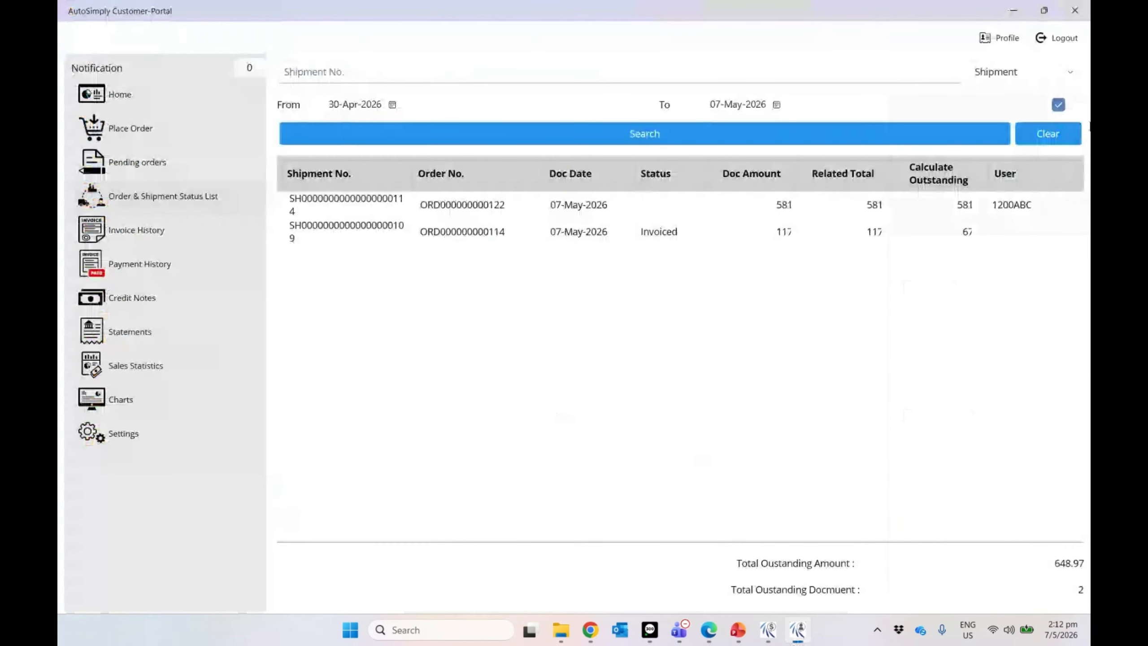
# Step: Log out of the AutoSimply customer portal and close its window
pyautogui.click(1055, 43)
pyautogui.click(528, 342)
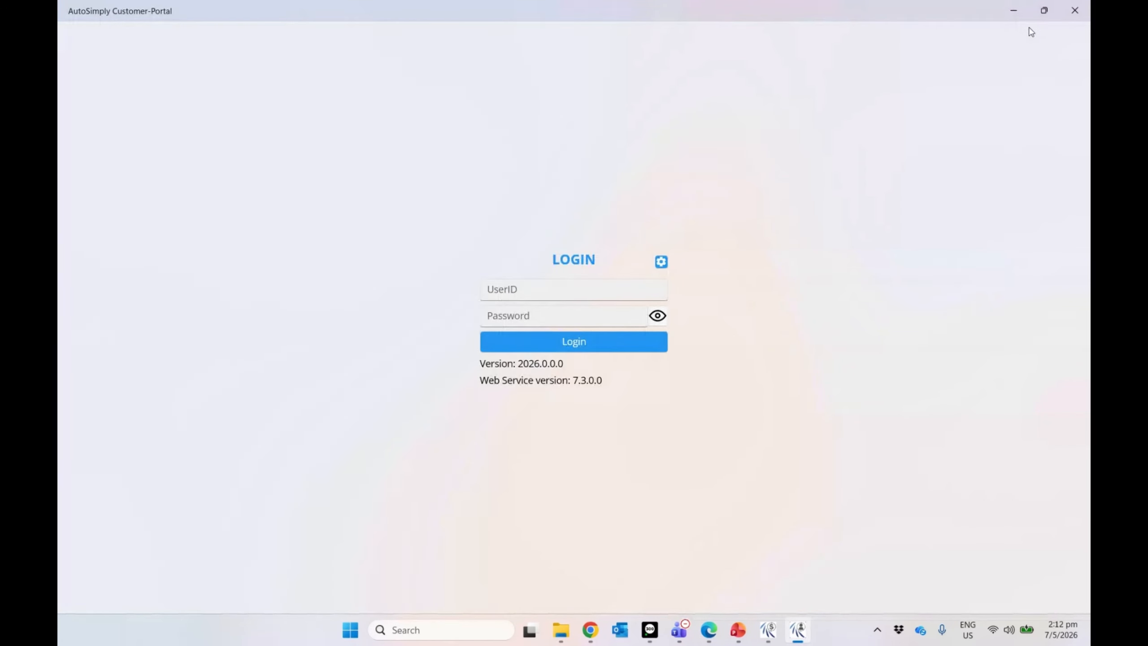
pyautogui.click(1073, 11)
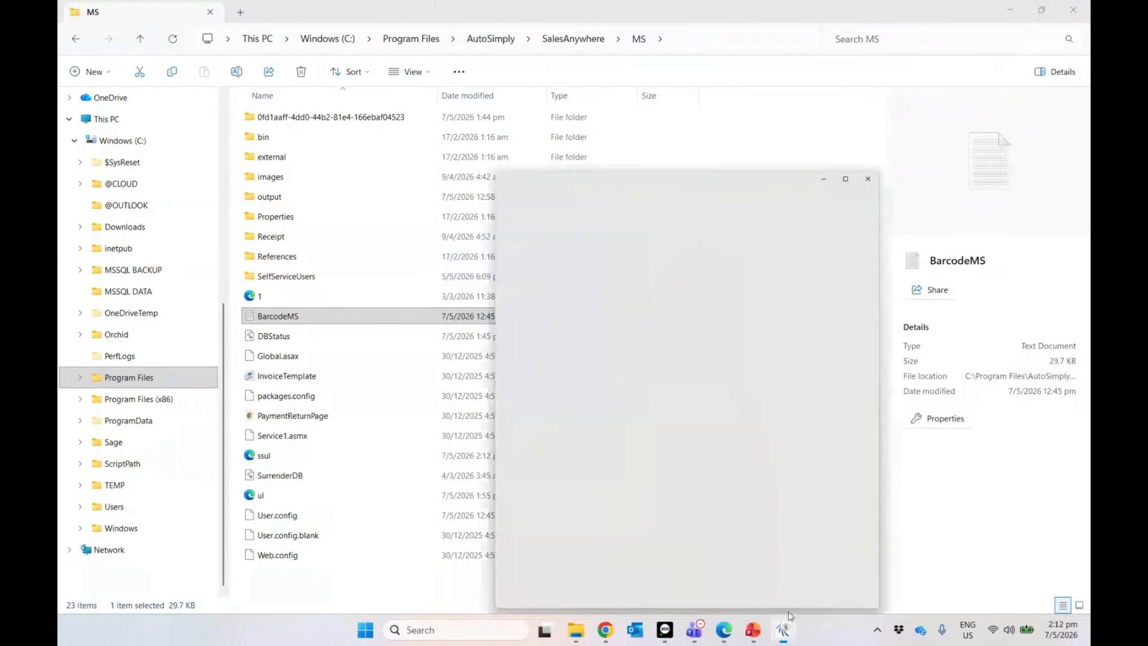
# Step: Set the SalesAnywhere server connection to localhost, save it, and exit the app
pyautogui.click(922, 43)
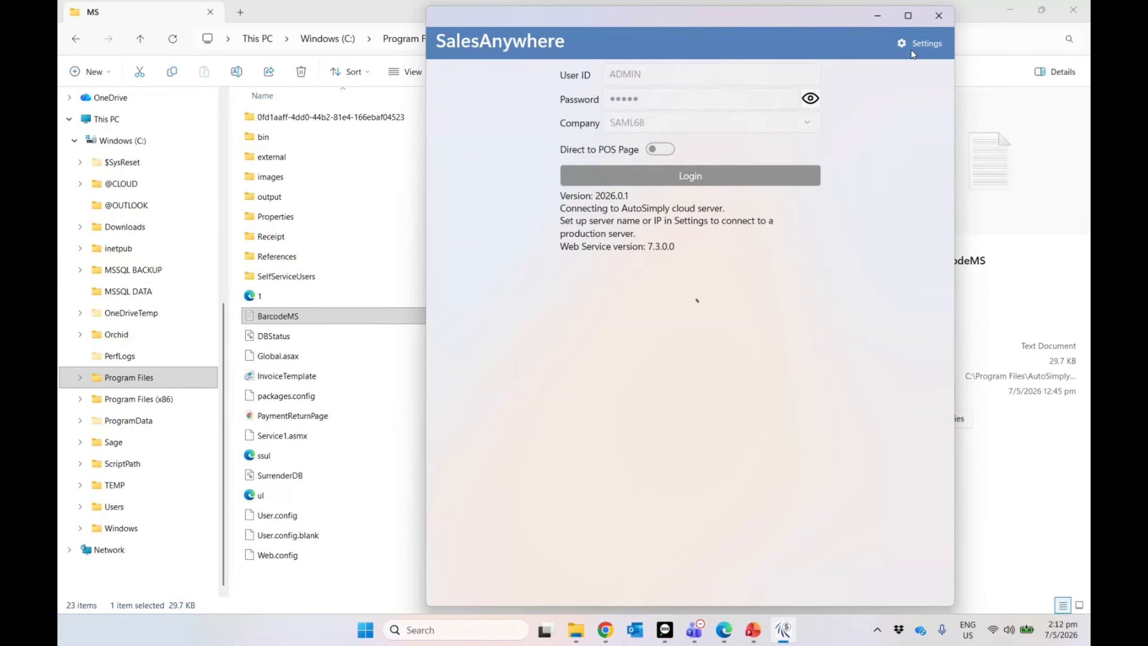
pyautogui.click(674, 93)
pyautogui.write('localhost')
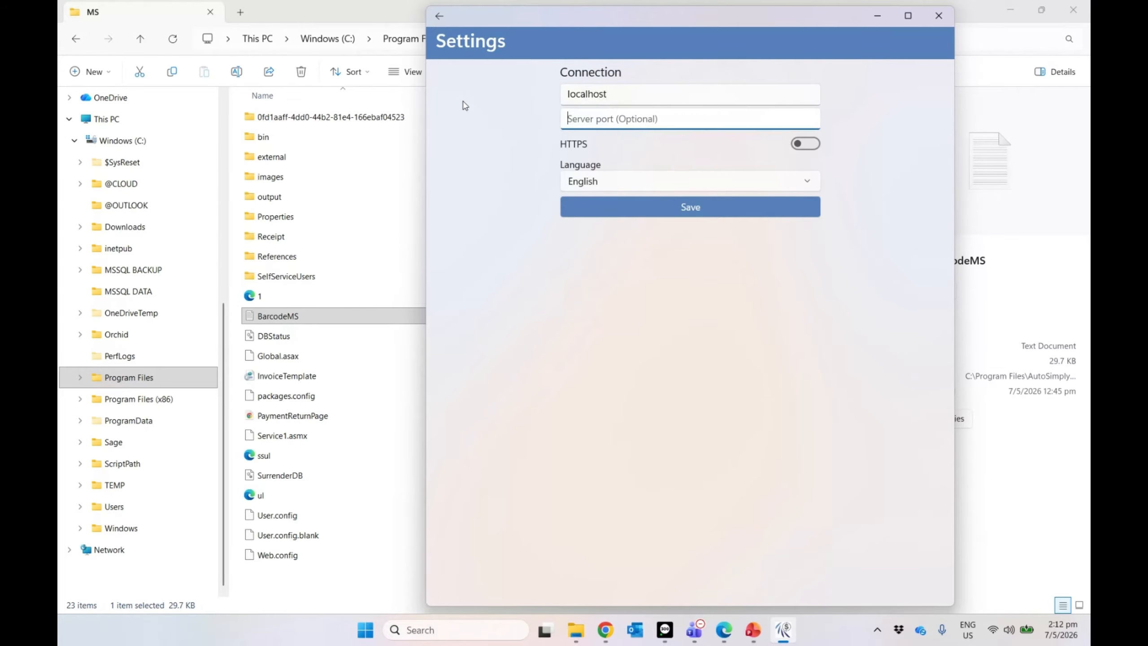
pyautogui.click(651, 211)
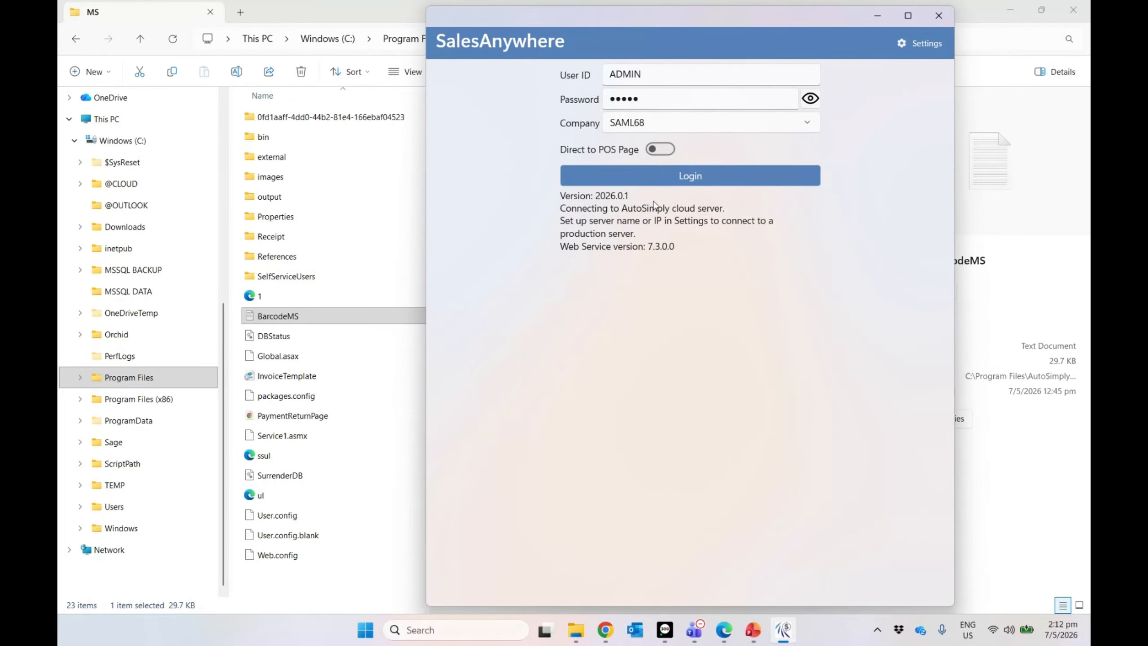
pyautogui.click(945, 23)
pyautogui.click(636, 345)
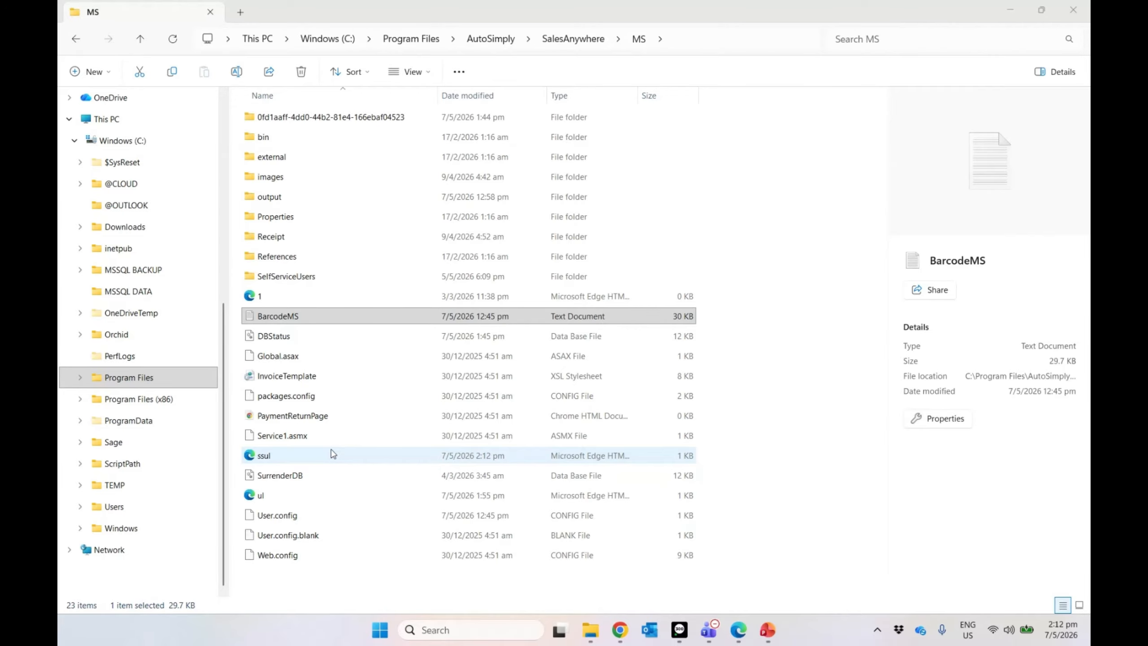
# Step: Open Web.config in Notepad, set as the default app, and change the log level ERROR to ALL
pyautogui.doubleClick(294, 556)
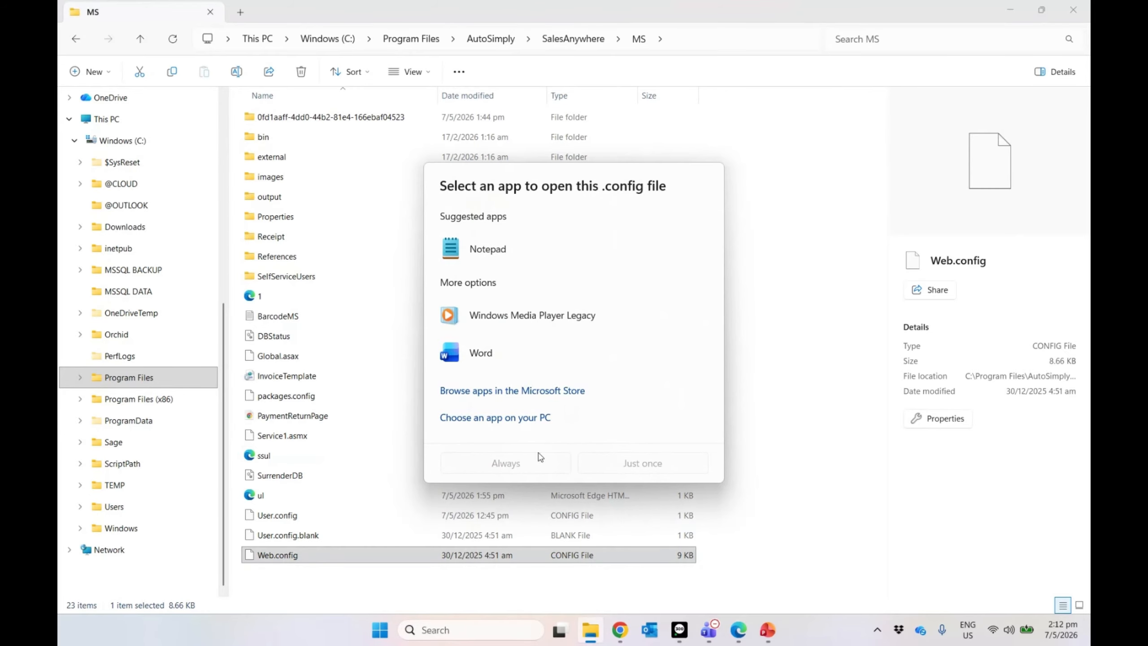
pyautogui.click(491, 250)
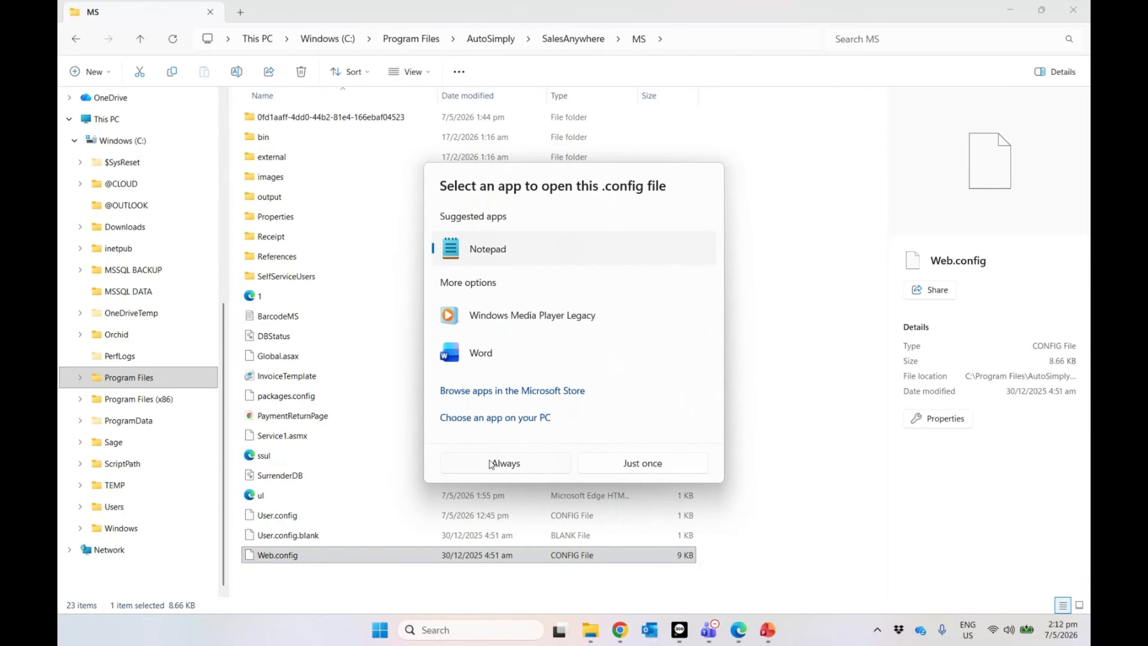
pyautogui.click(517, 463)
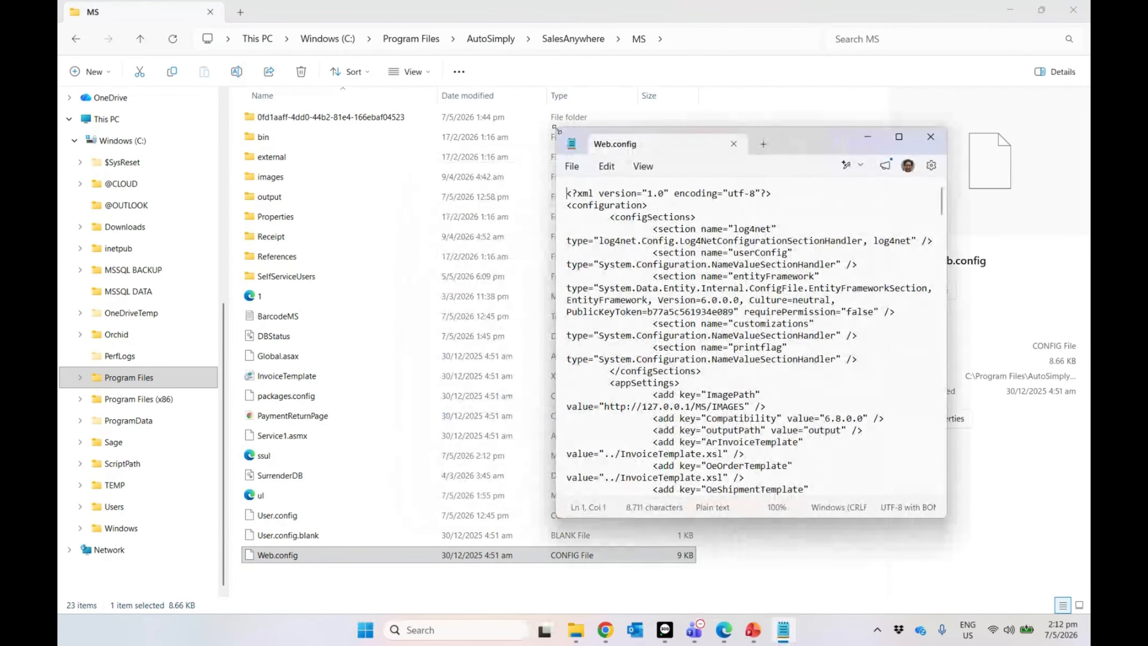
pyautogui.moveTo(557, 128); pyautogui.dragTo(293, 2)
pyautogui.doubleClick(507, 352)
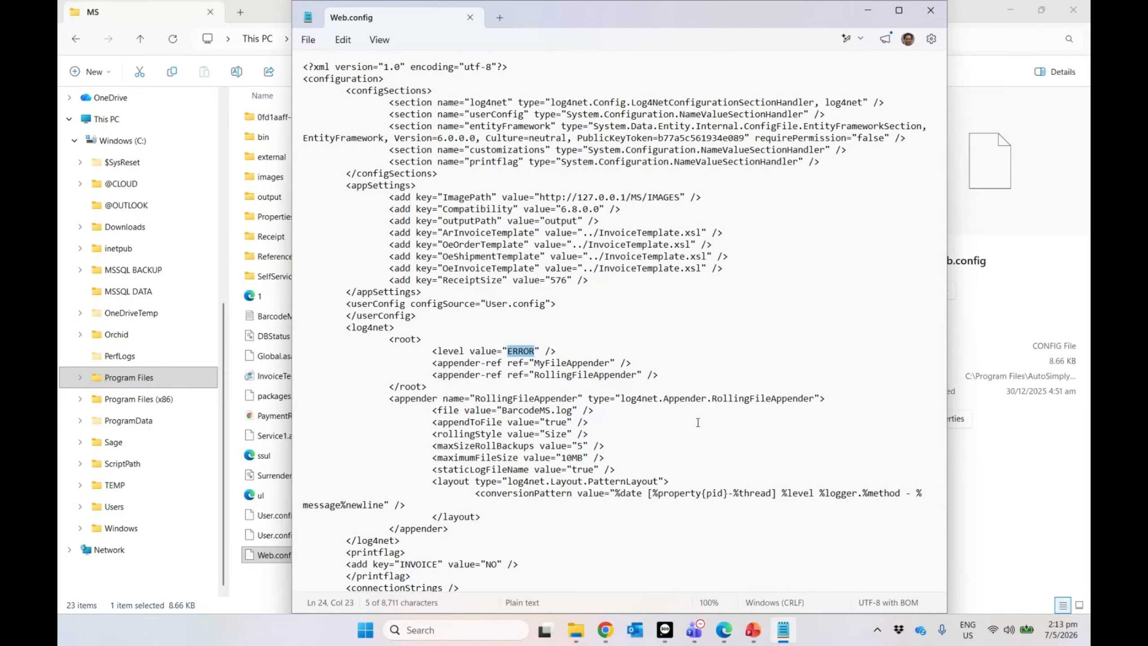
pyautogui.write('ALL')
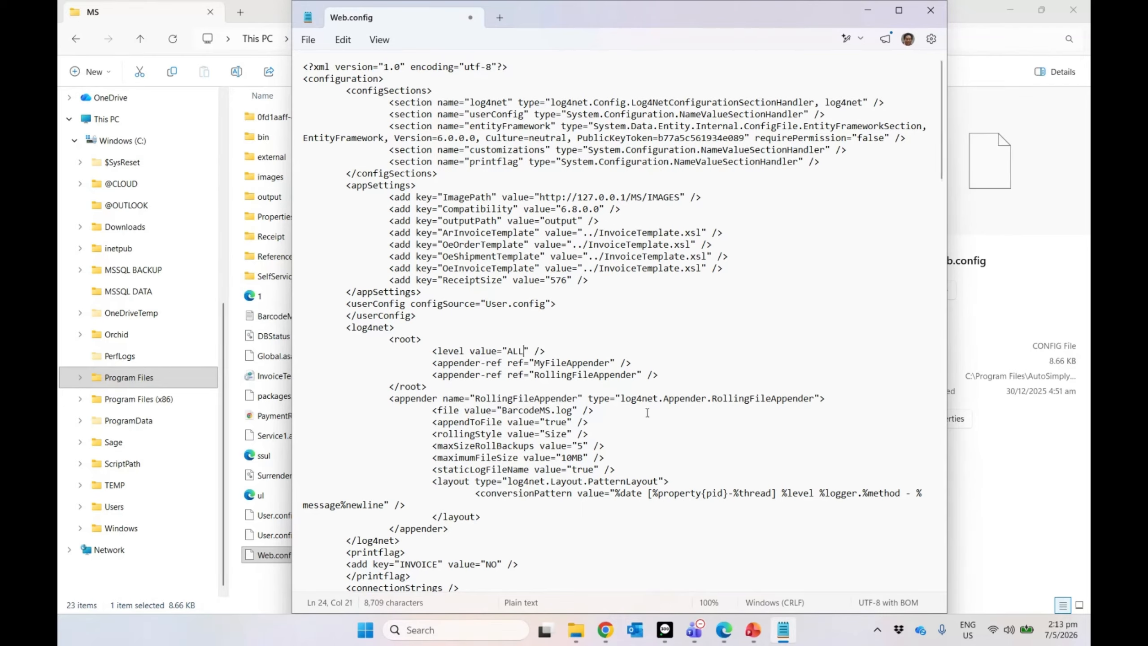
# Step: Save the edited file as Web.config.txt on the Desktop and close Notepad
pyautogui.click(310, 41)
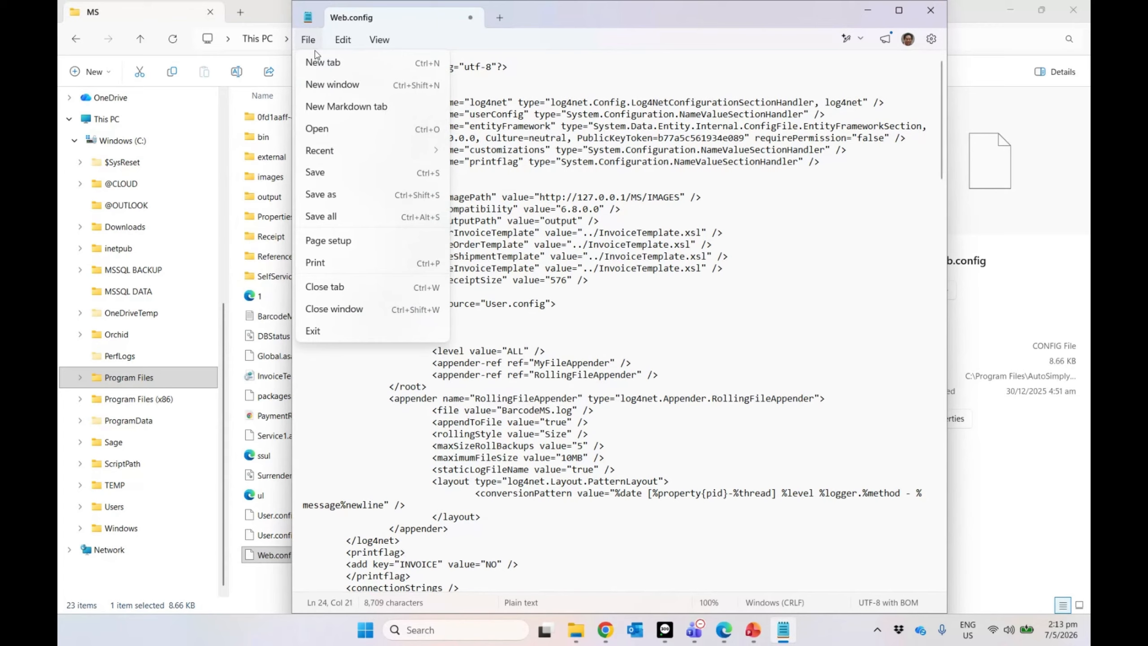
pyautogui.click(329, 177)
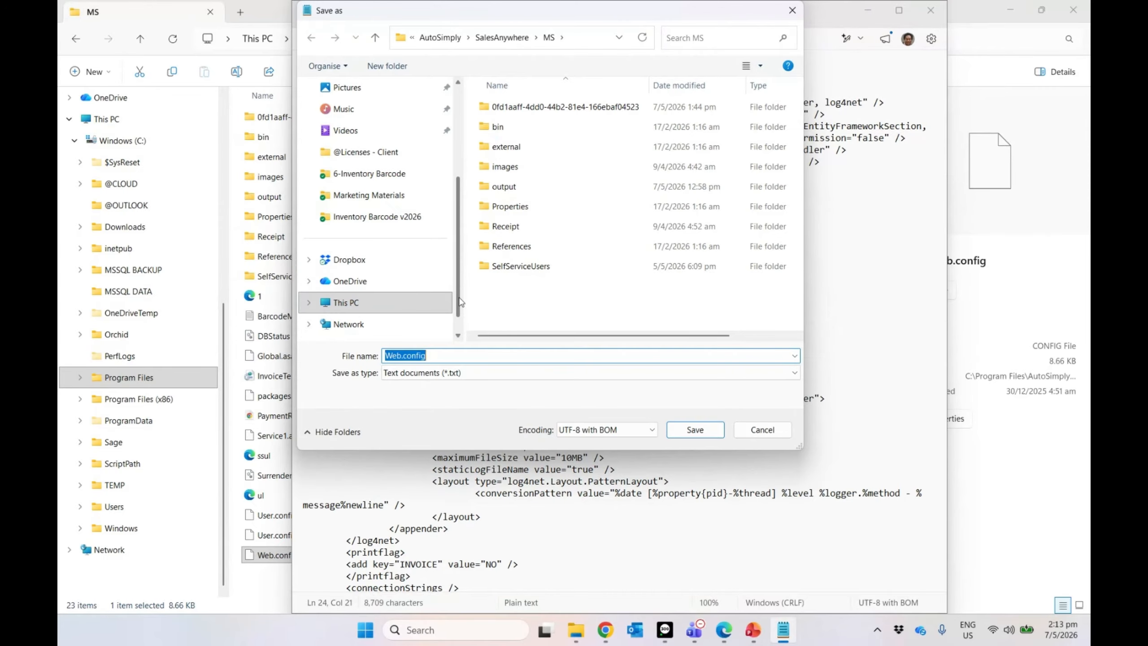
pyautogui.scroll(3, 457, 309)
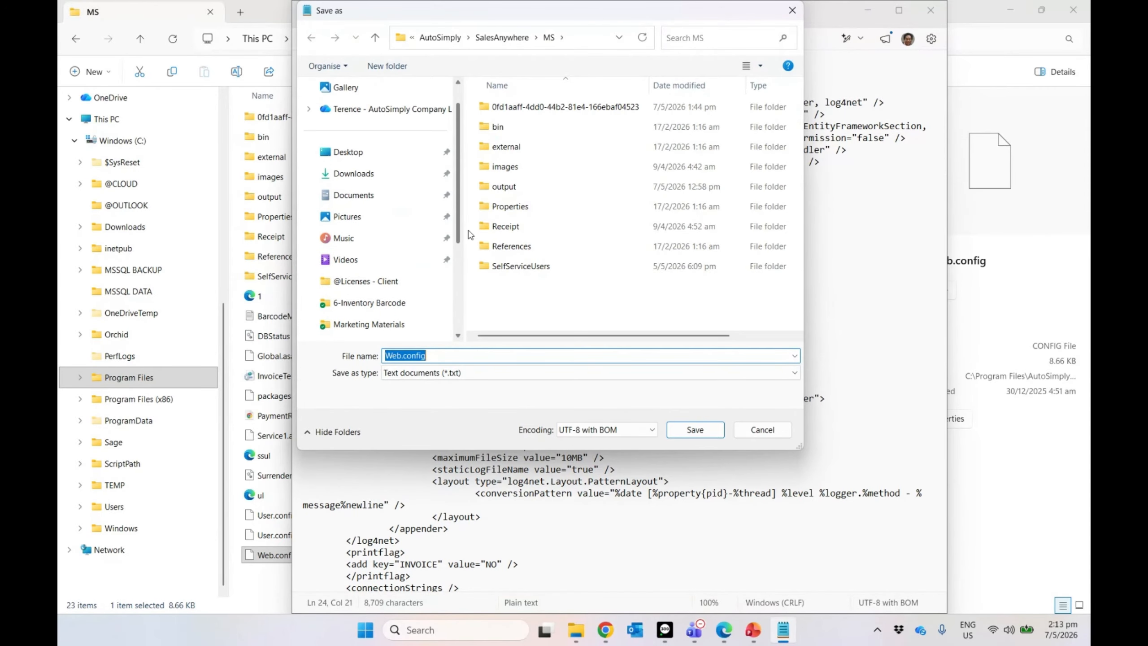
pyautogui.click(371, 154)
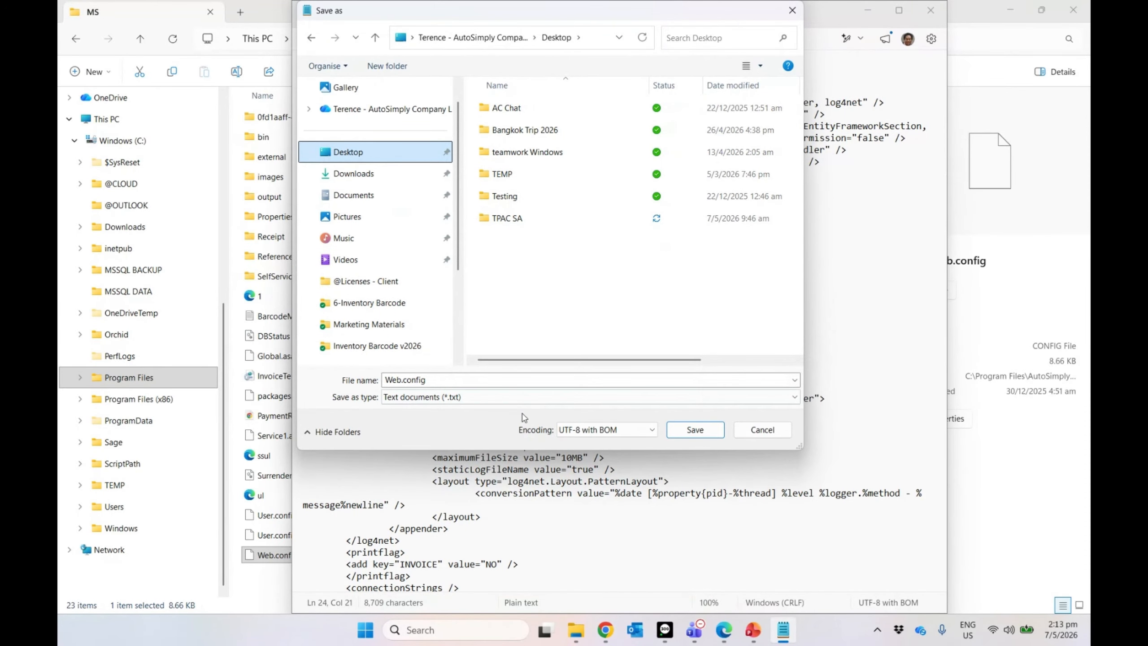
pyautogui.click(691, 433)
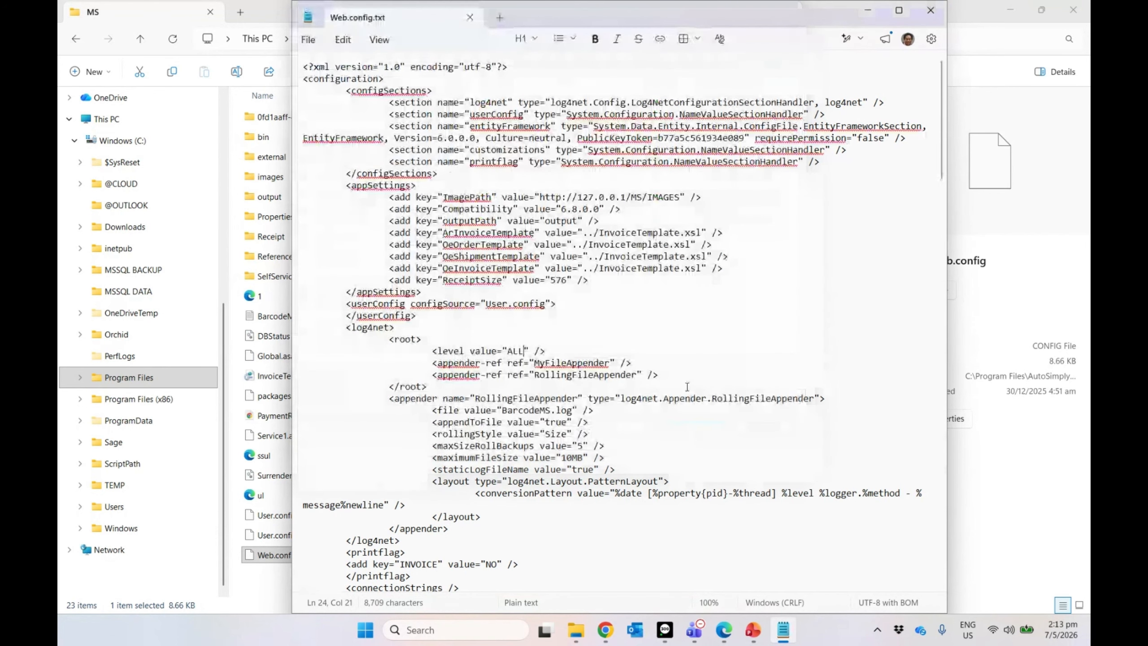
pyautogui.click(472, 22)
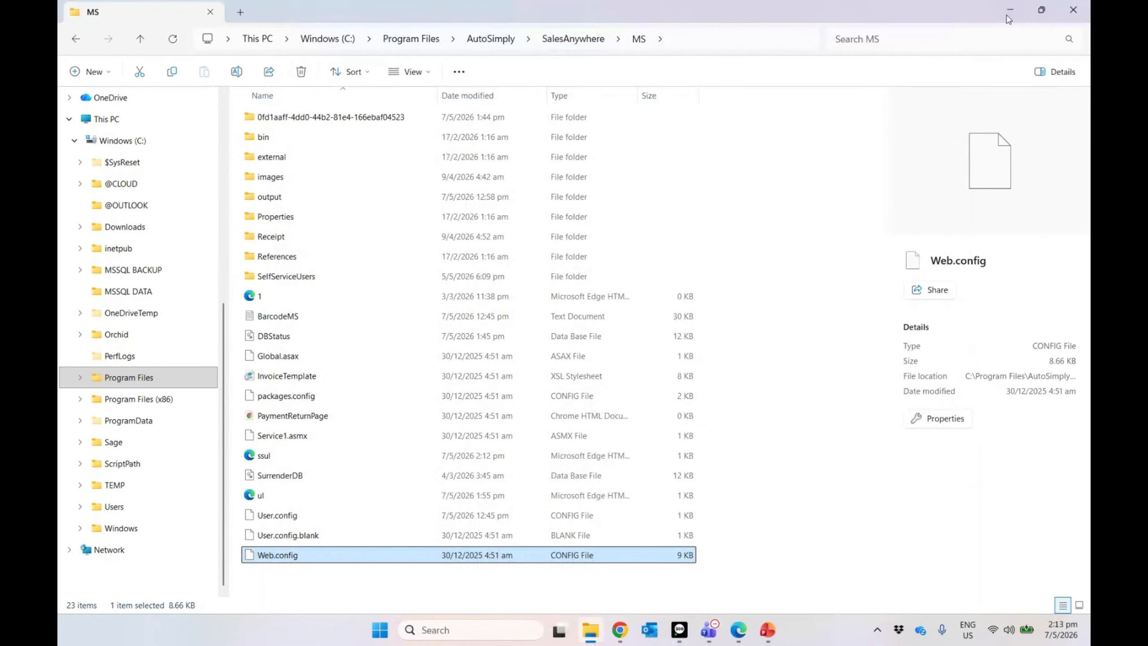
# Step: Minimize File Explorer and Sage 300 to check the Desktop Web.config file's options
pyautogui.click(1012, 12)
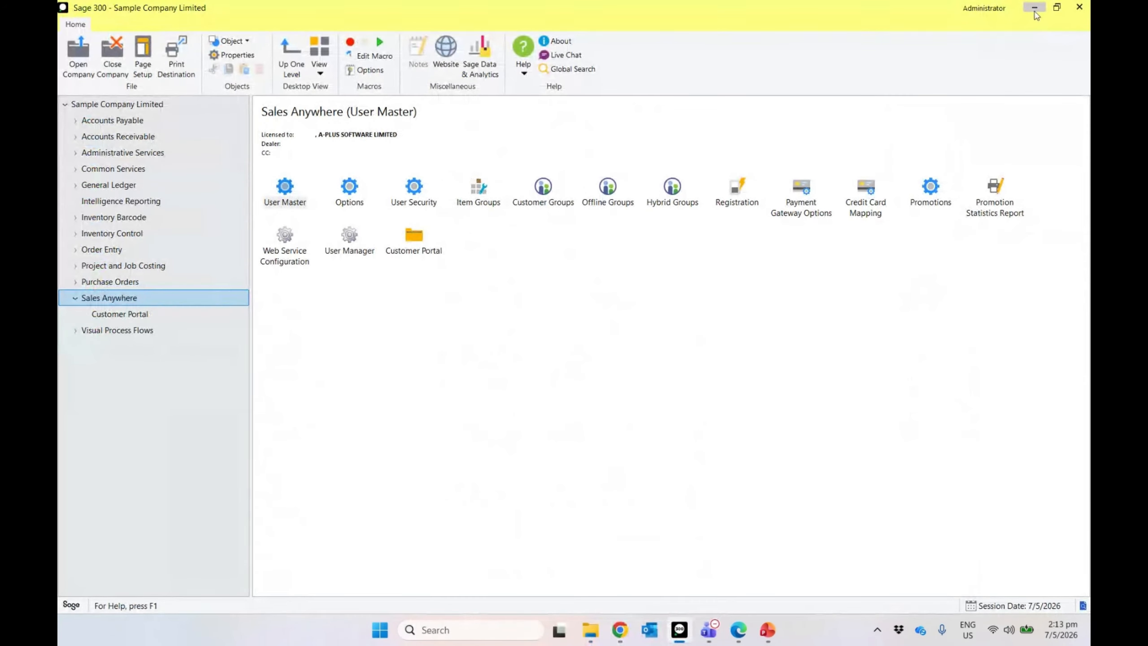
pyautogui.click(1036, 11)
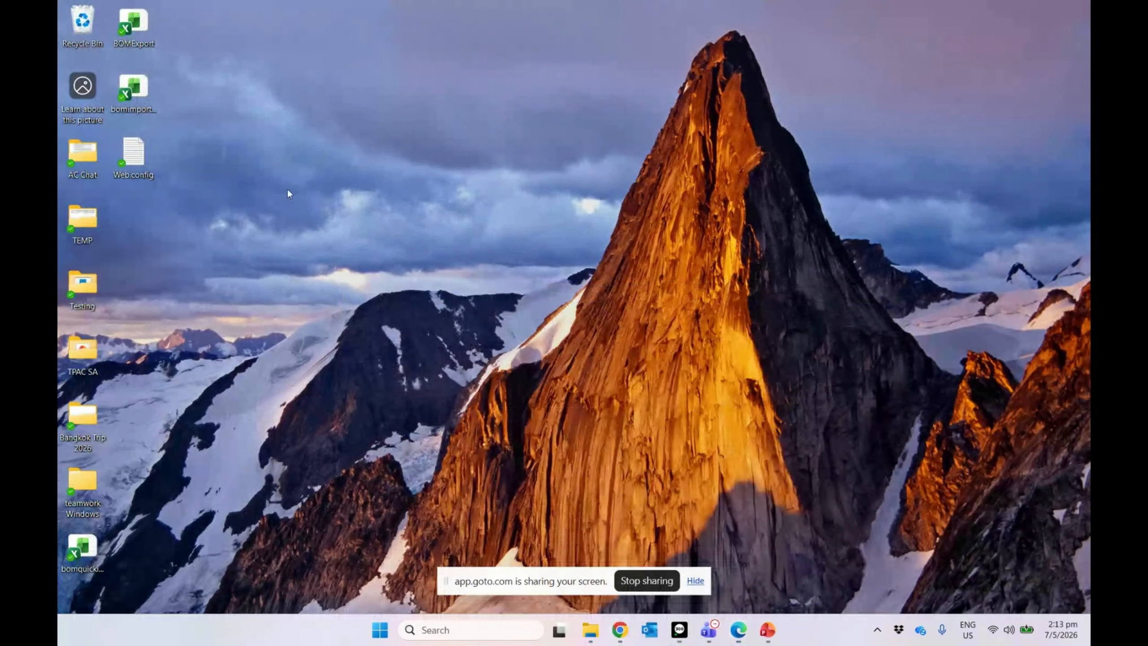
pyautogui.rightClick(145, 167)
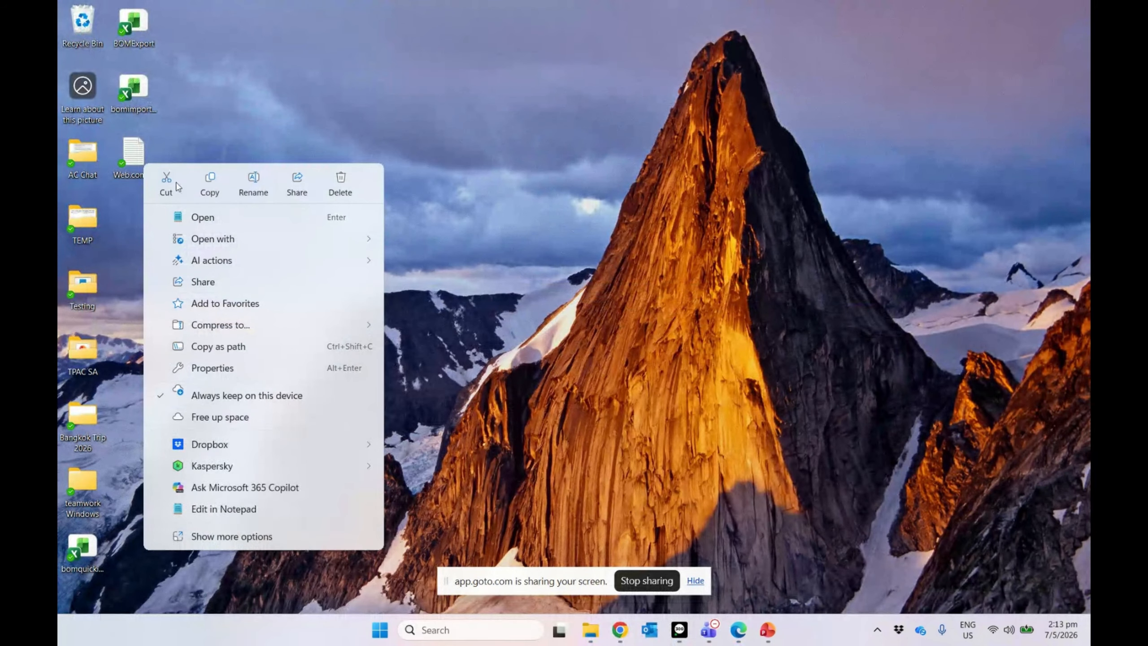
pyautogui.click(209, 184)
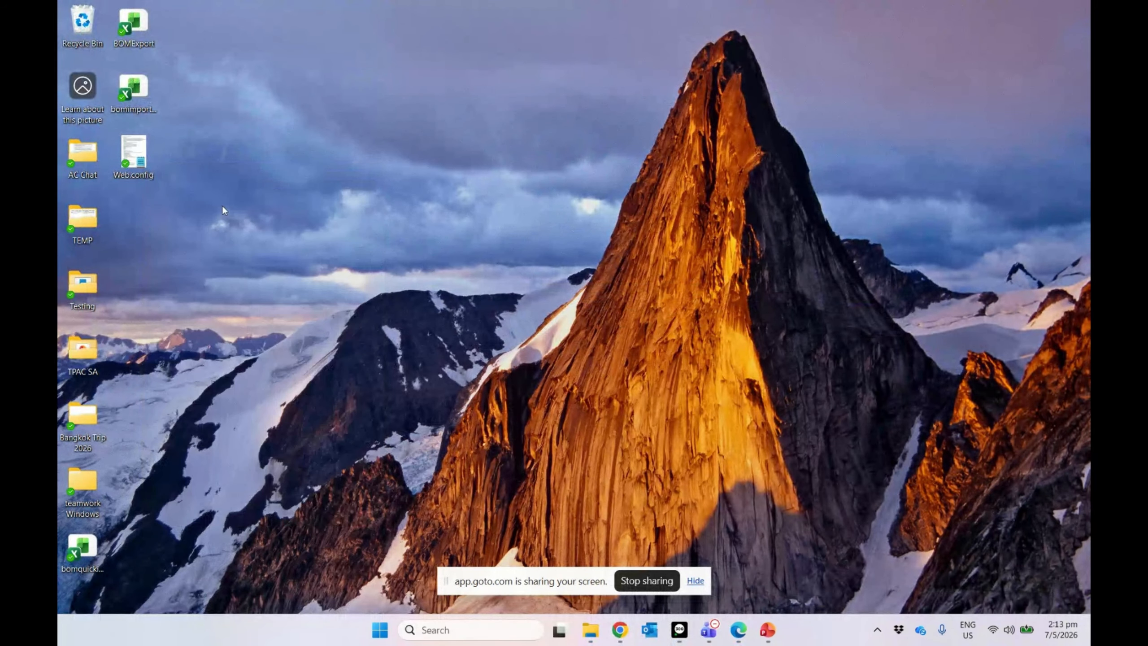
# Step: Paste the Web.config copy into Program Files\AutoSimply\SalesAnywhere\MS with administrator permission
pyautogui.click(590, 630)
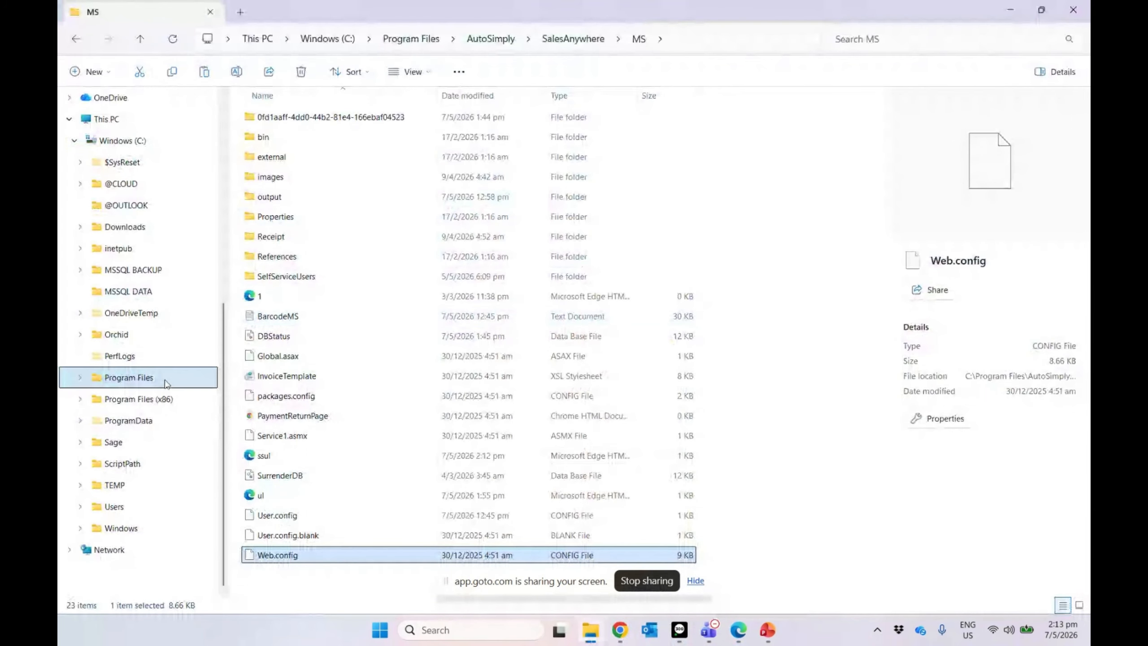
pyautogui.click(192, 376)
pyautogui.doubleClick(288, 119)
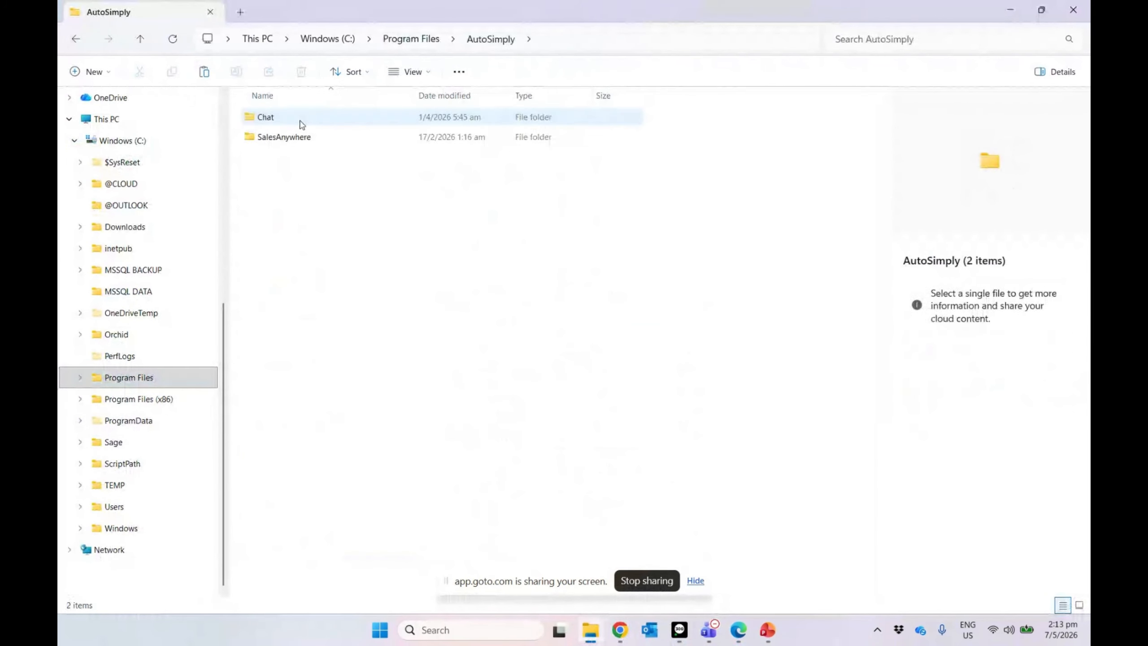
pyautogui.doubleClick(282, 137)
pyautogui.doubleClick(286, 118)
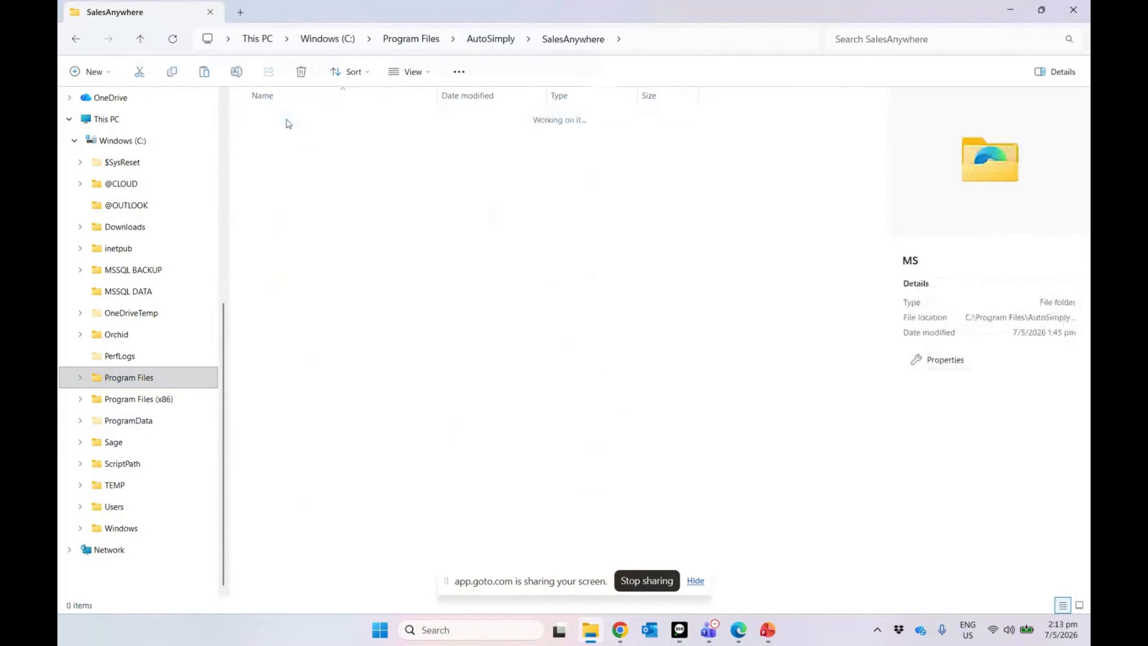
pyautogui.rightClick(737, 301)
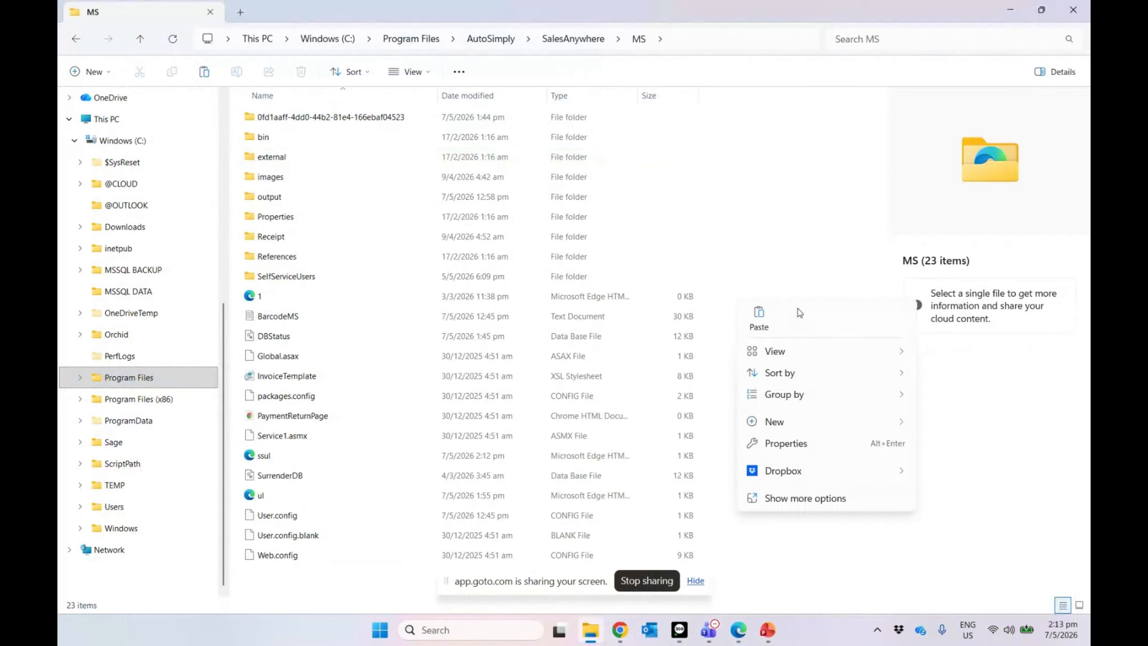
pyautogui.click(763, 322)
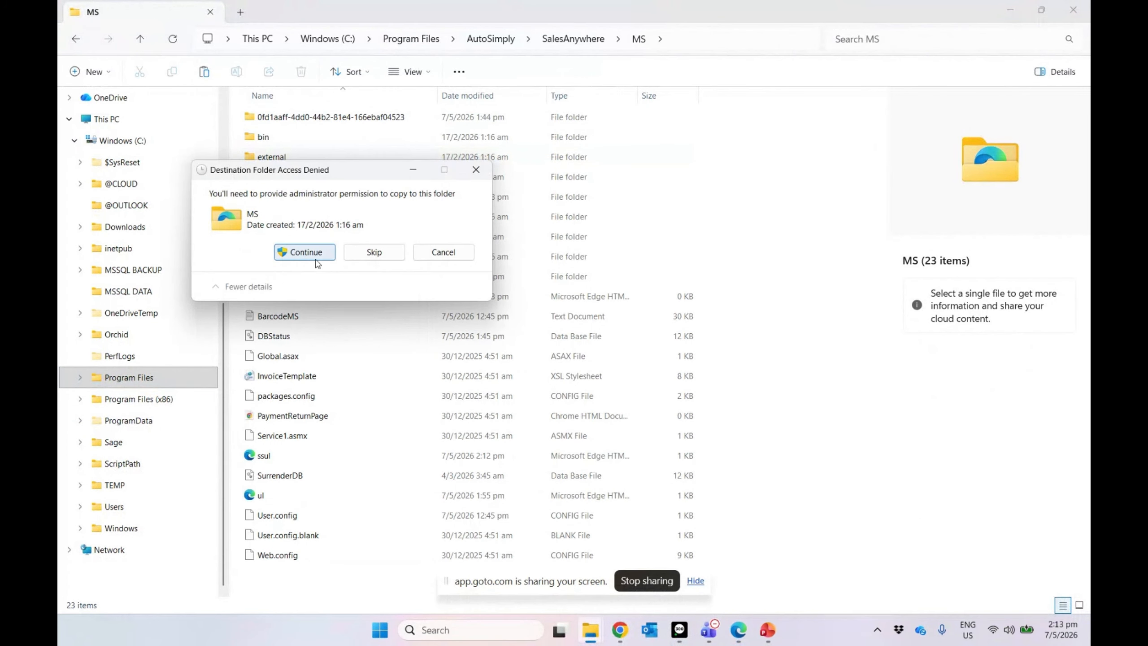
pyautogui.click(304, 255)
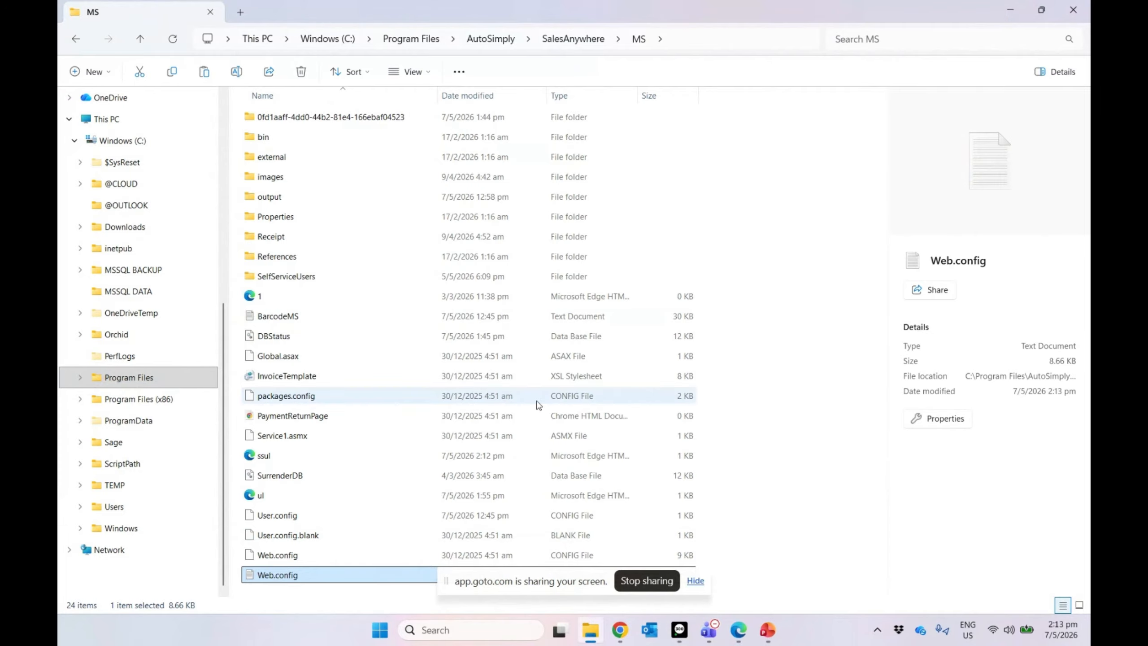
pyautogui.click(800, 406)
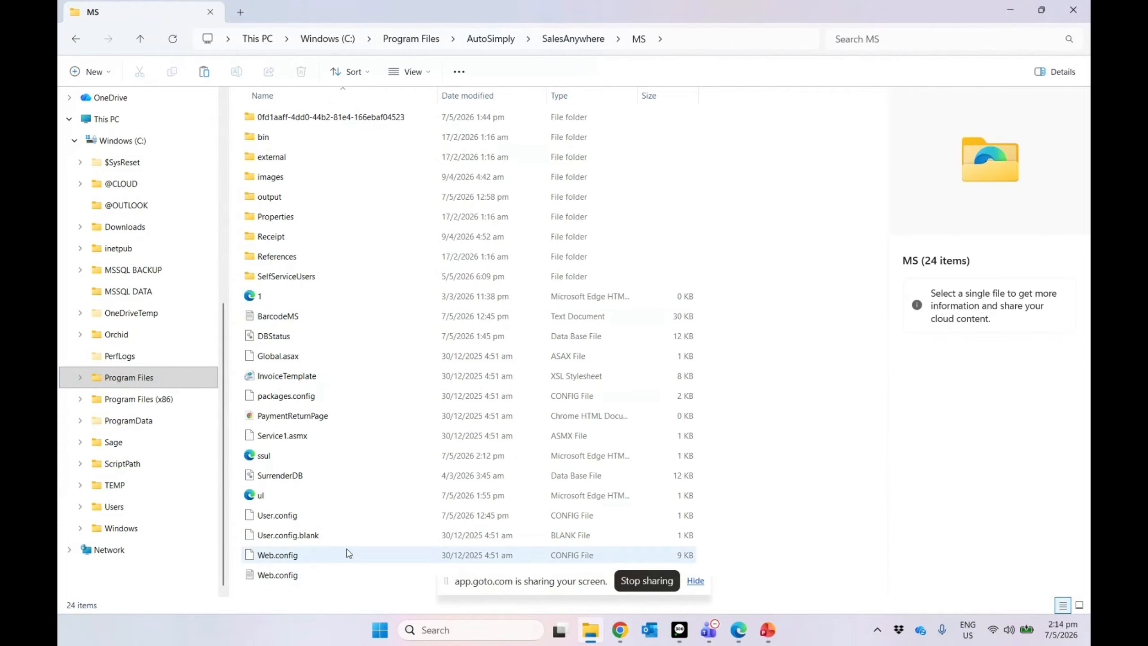
# Step: Open the MS folder's original Web.config in Notepad just once and enlarge the window
pyautogui.click(325, 560)
pyautogui.doubleClick(326, 563)
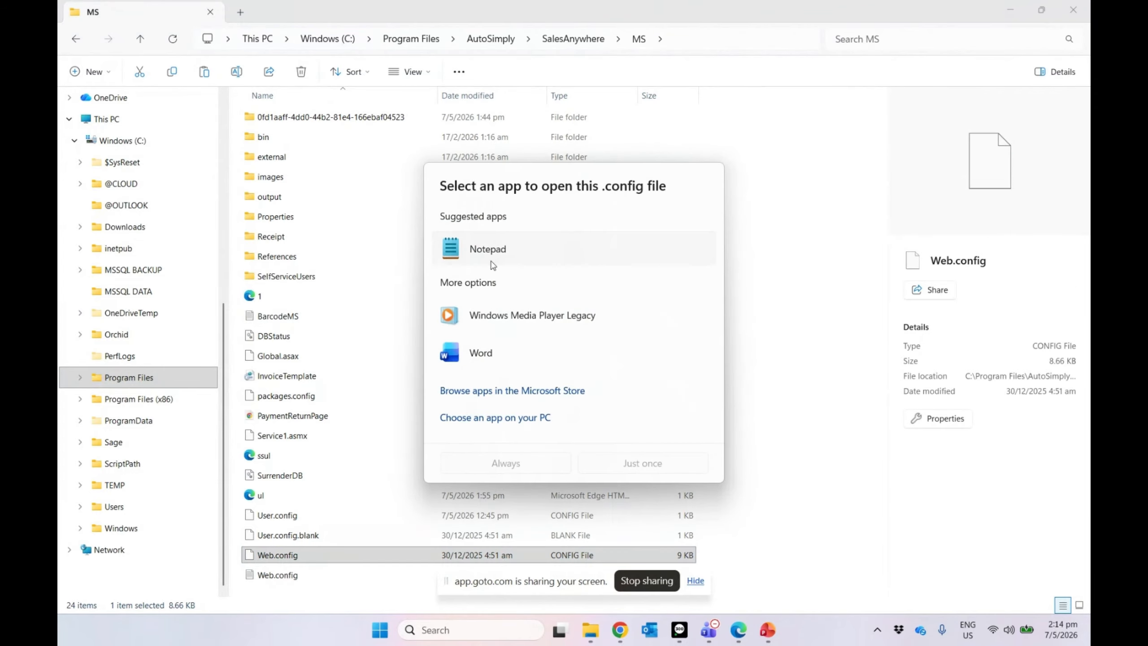
pyautogui.click(492, 266)
pyautogui.click(641, 469)
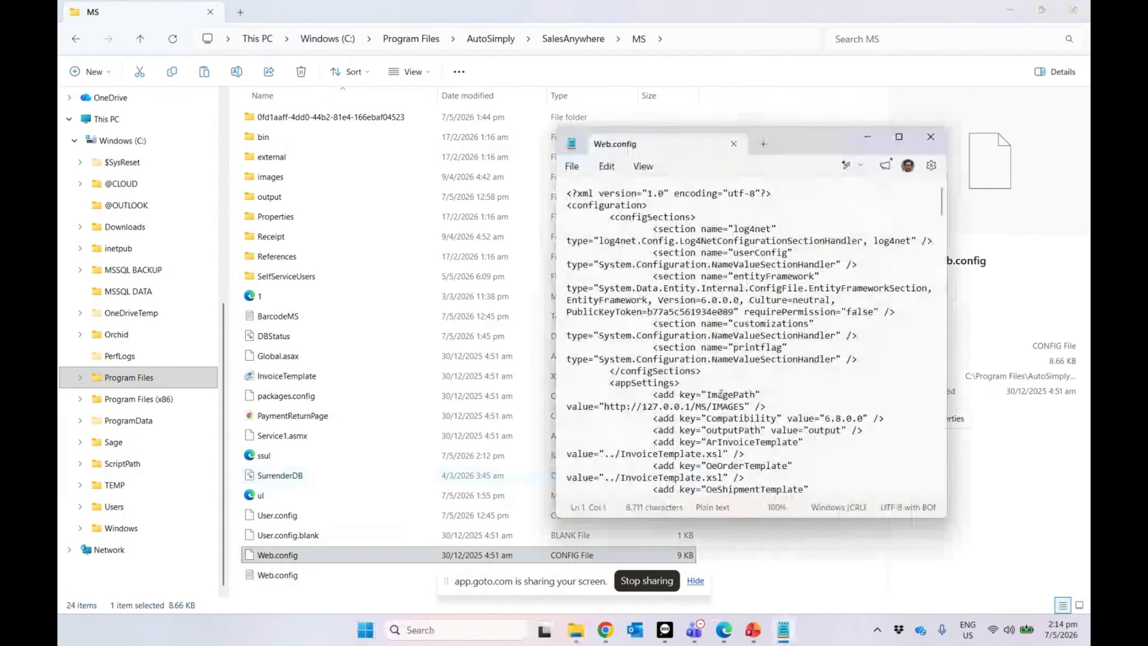
pyautogui.scroll(-3, 727, 386)
pyautogui.scroll(-3, 727, 385)
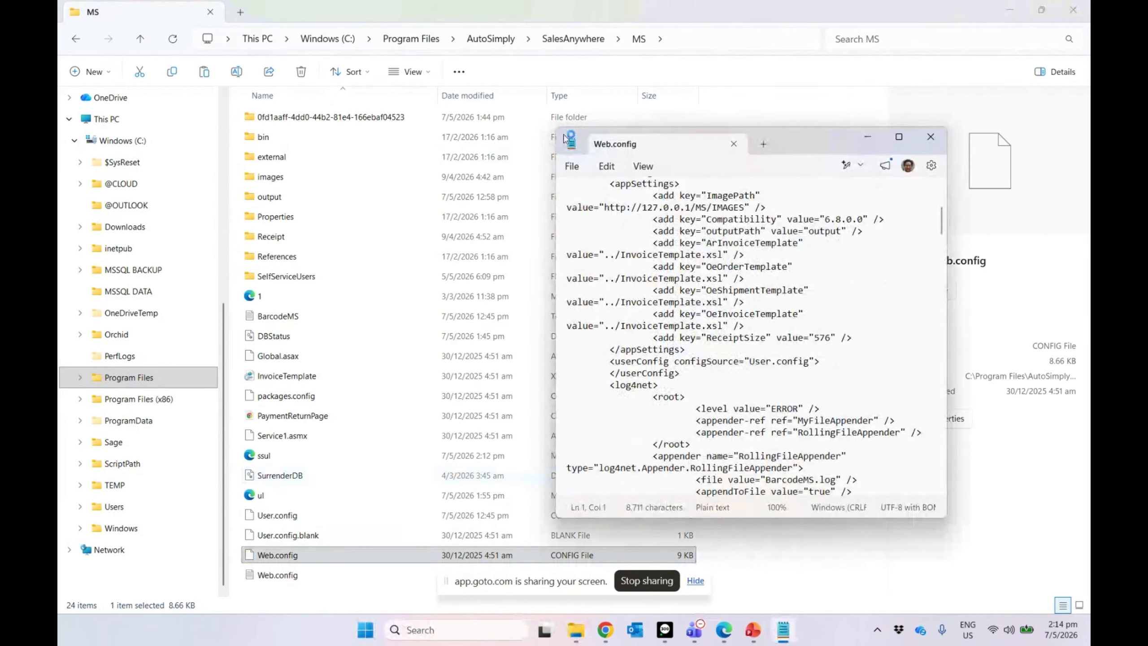
pyautogui.moveTo(554, 131); pyautogui.dragTo(317, 1)
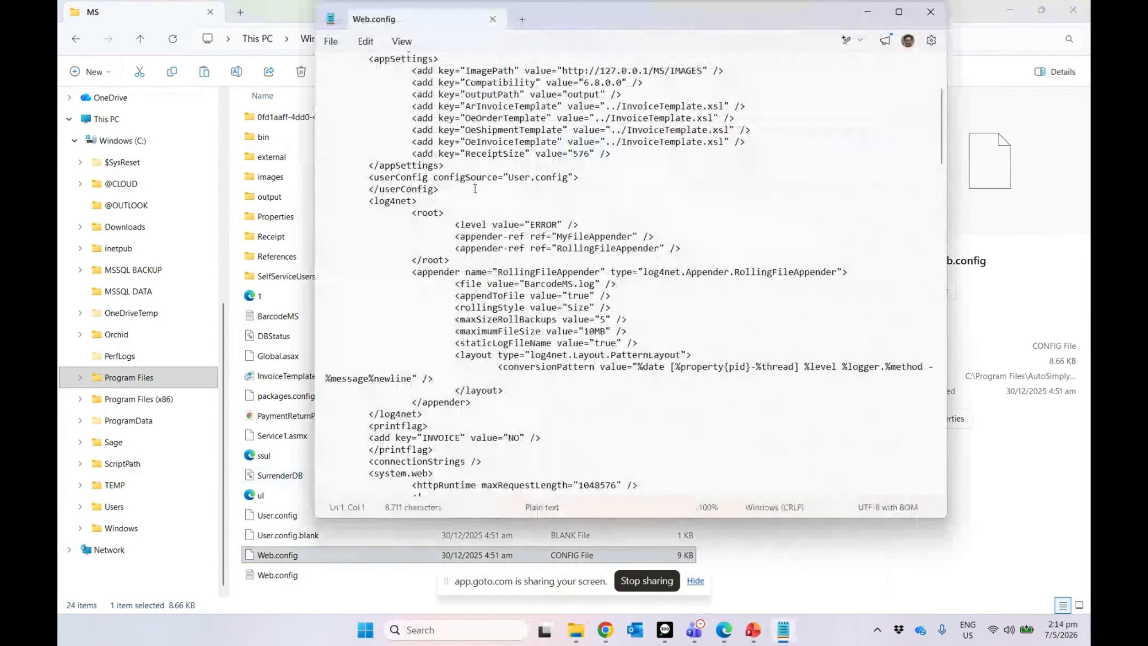
# Step: Replace the log4net root level ERROR with ALL in Web.config
pyautogui.scroll(1, 507, 256)
pyautogui.doubleClick(545, 331)
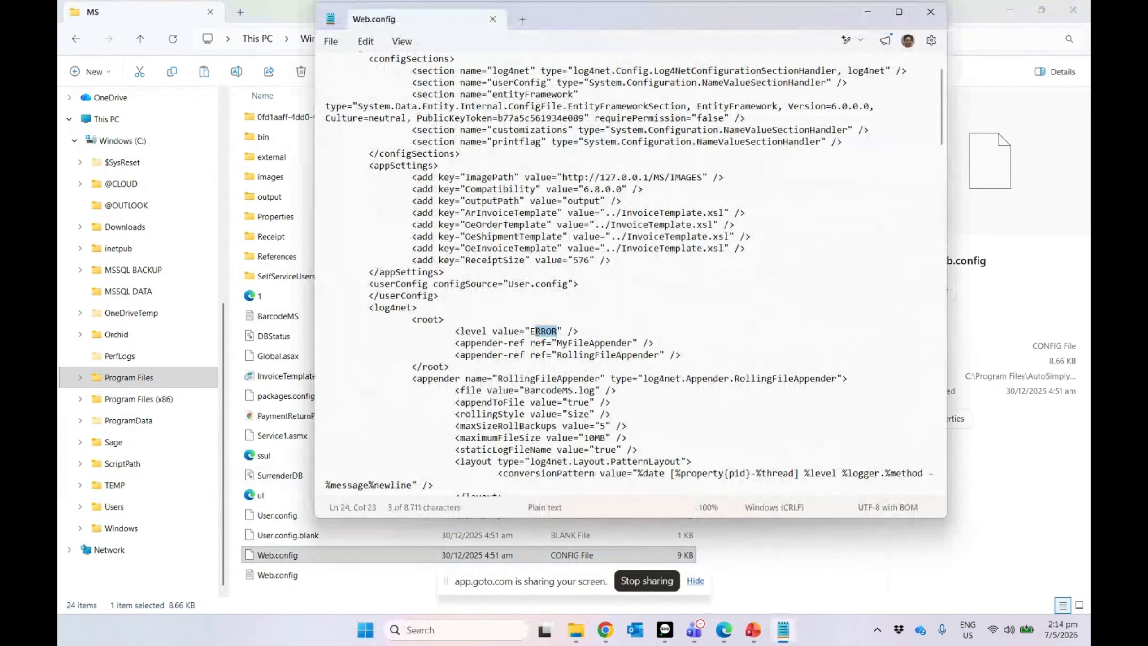
pyautogui.press('BackSpace')
pyautogui.write('ALL')
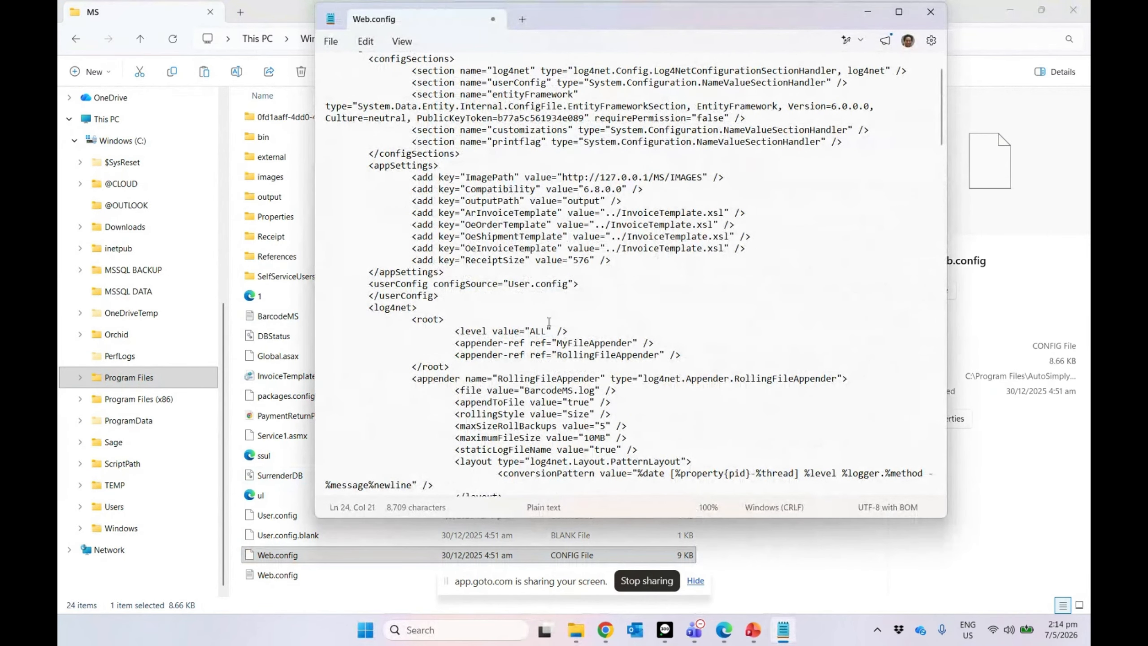
# Step: Try saving Web.config over the MS folder copy, dismiss the permission error, and close all windows
pyautogui.click(331, 41)
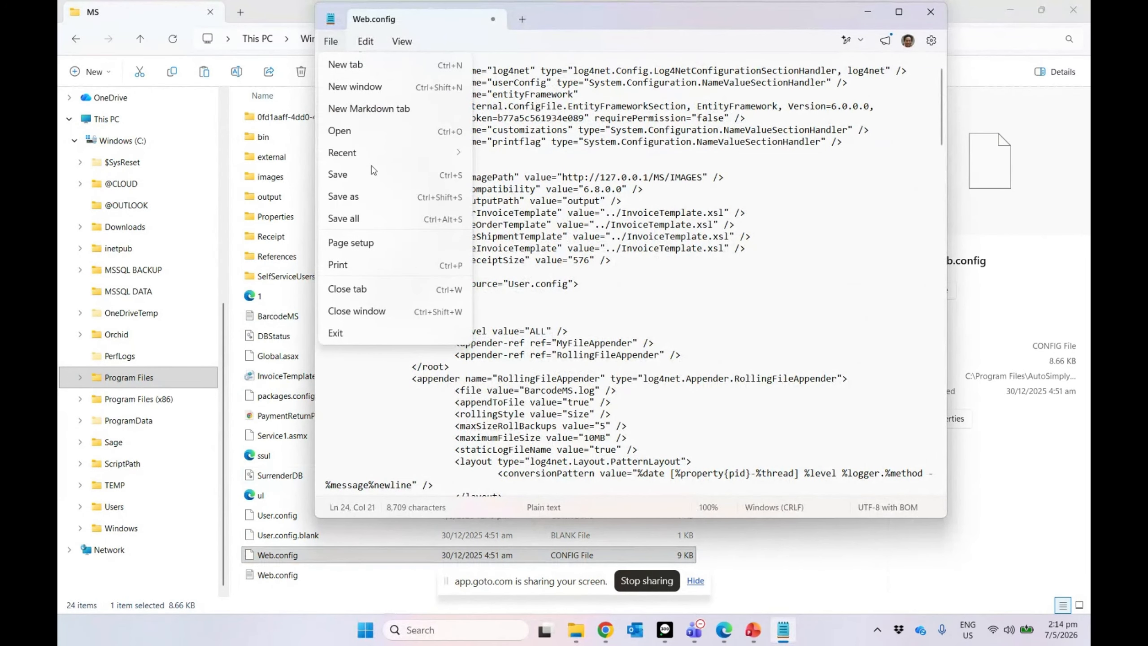
pyautogui.click(370, 180)
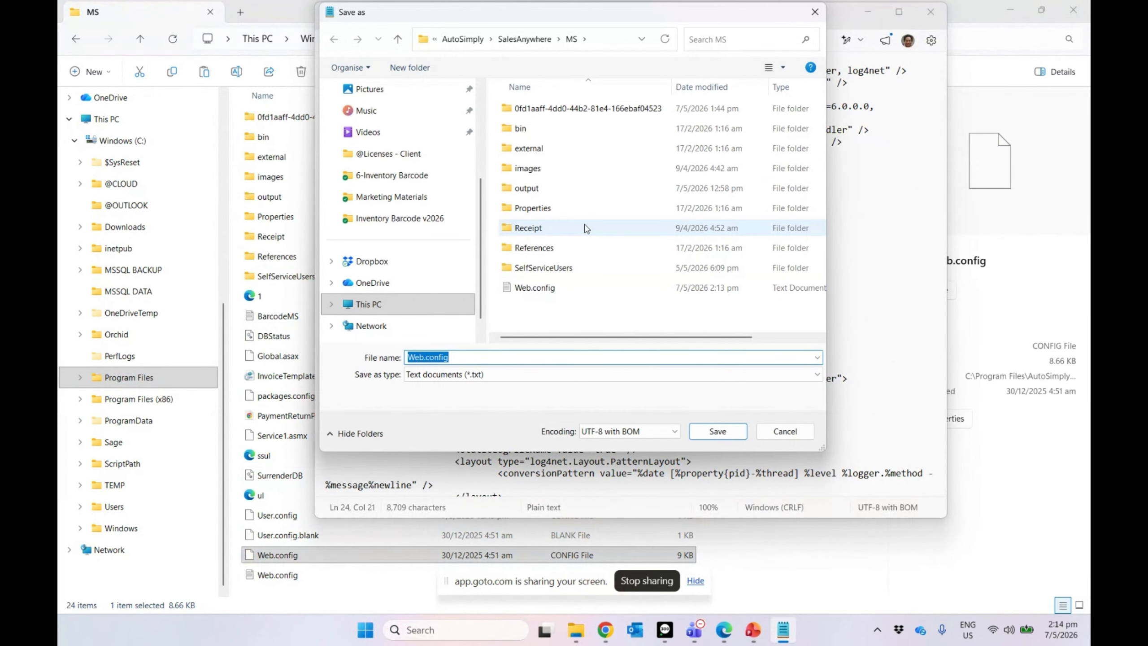
pyautogui.click(494, 376)
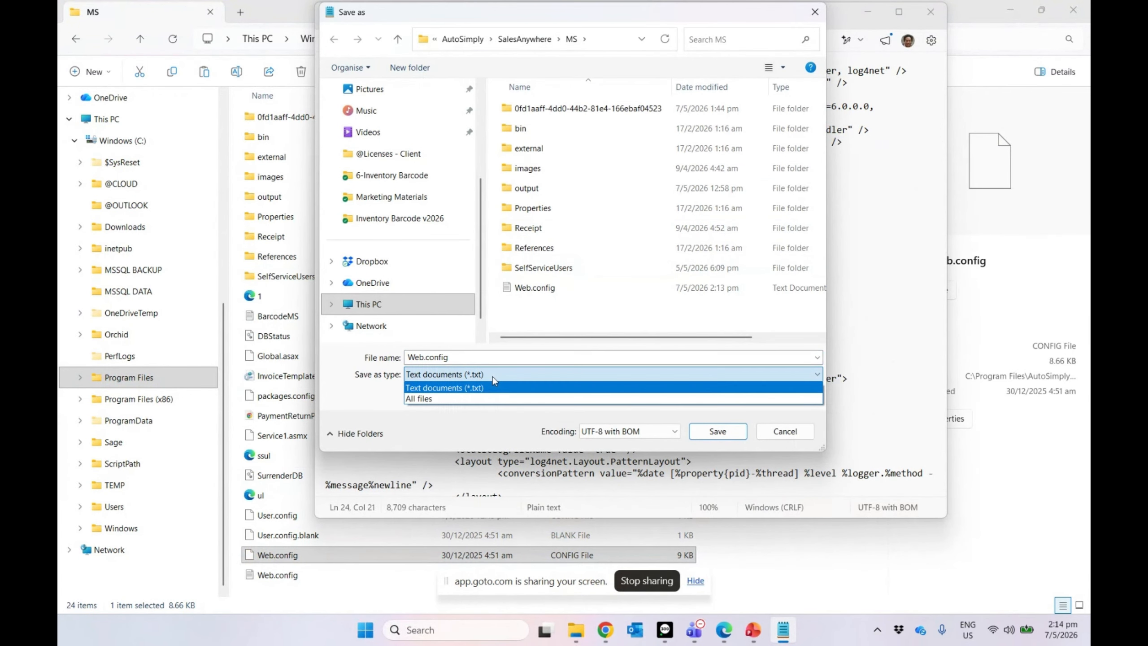
pyautogui.click(492, 376)
pyautogui.click(724, 438)
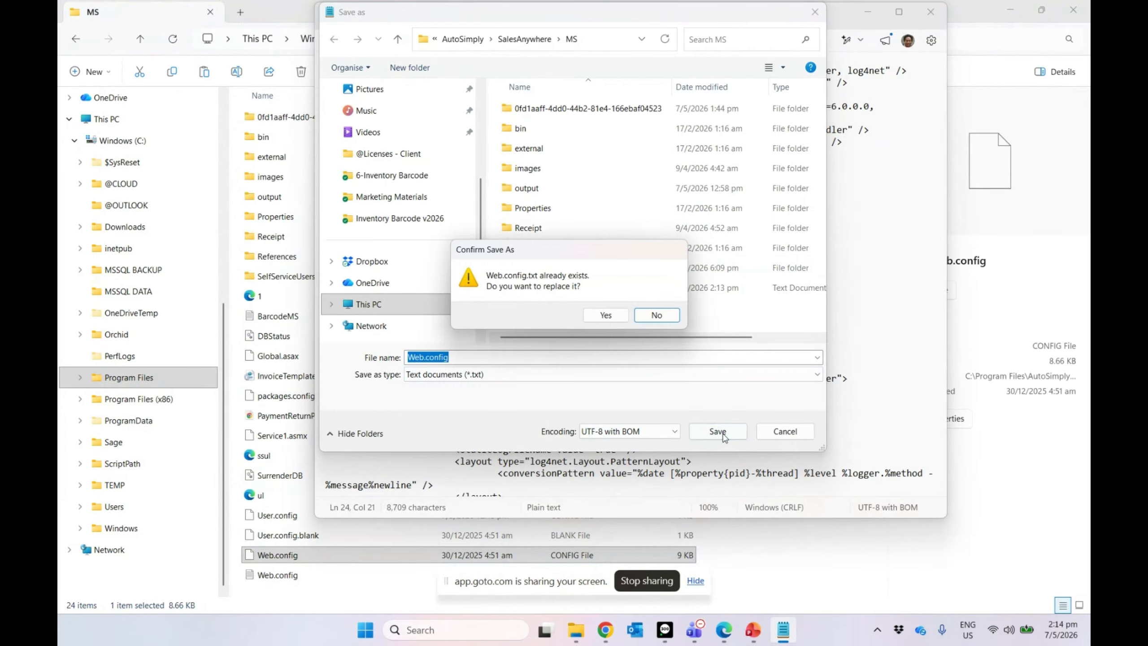
pyautogui.click(607, 315)
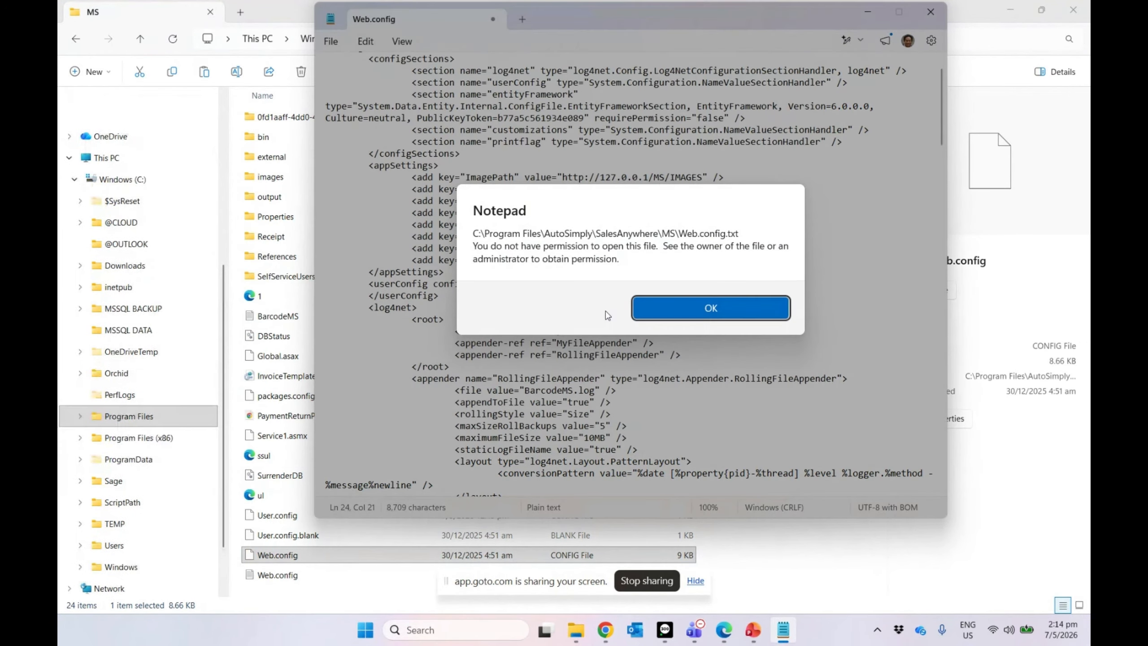
pyautogui.click(681, 314)
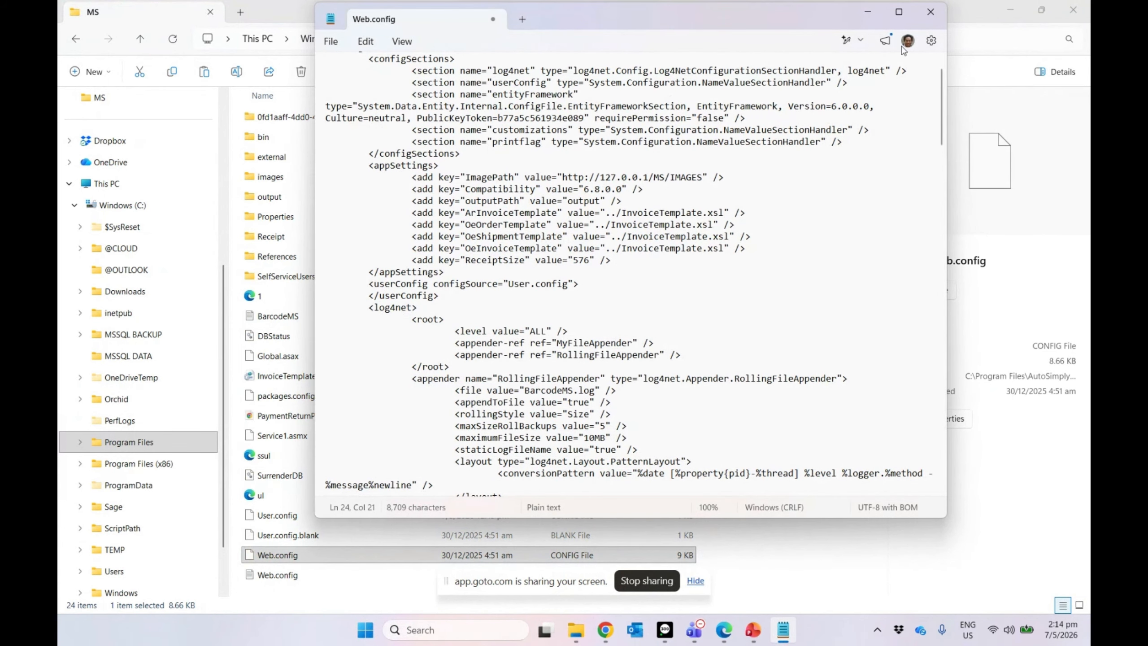
pyautogui.click(936, 20)
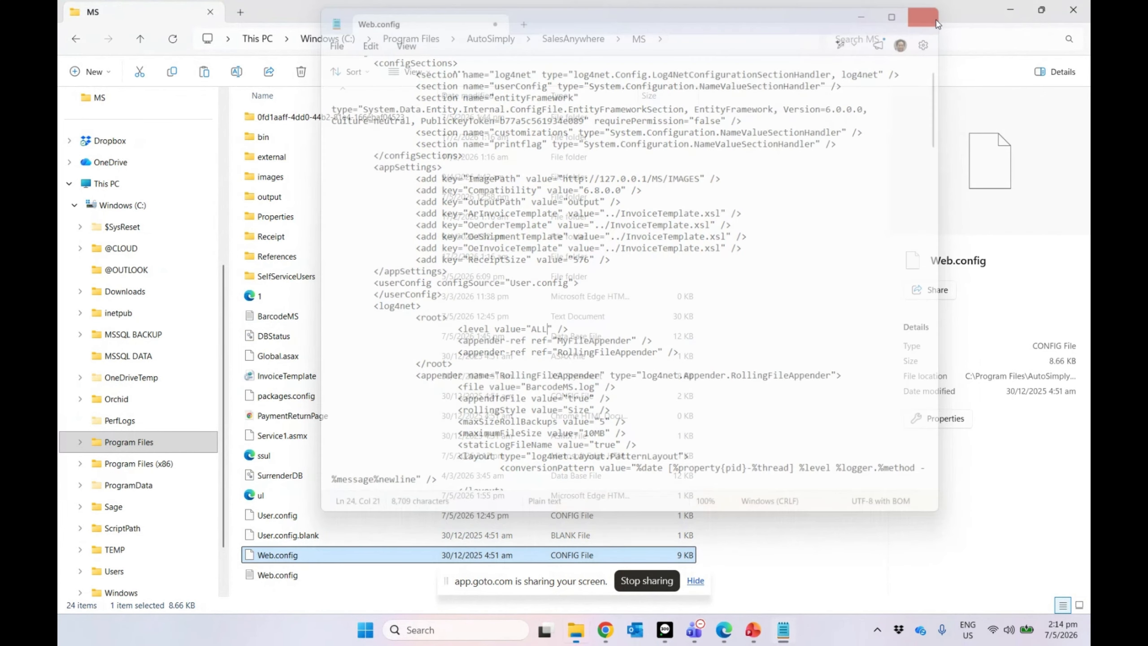
pyautogui.press('super+d')
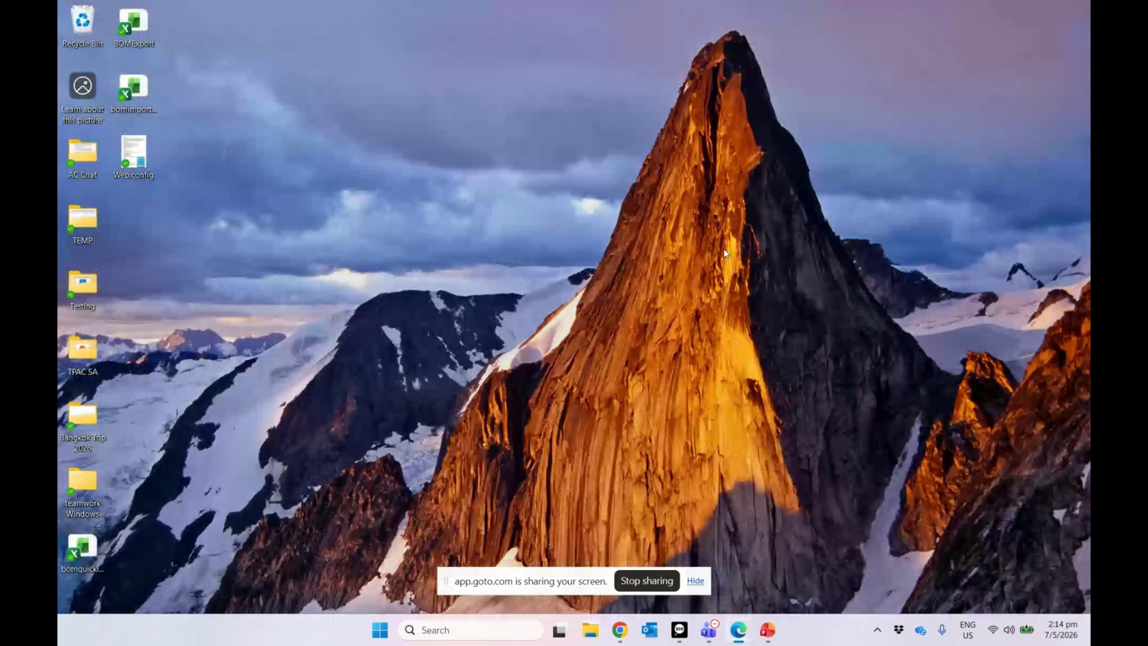
# Step: Launch SalesAnywhere from the Start menu and centre its login window
pyautogui.click(380, 629)
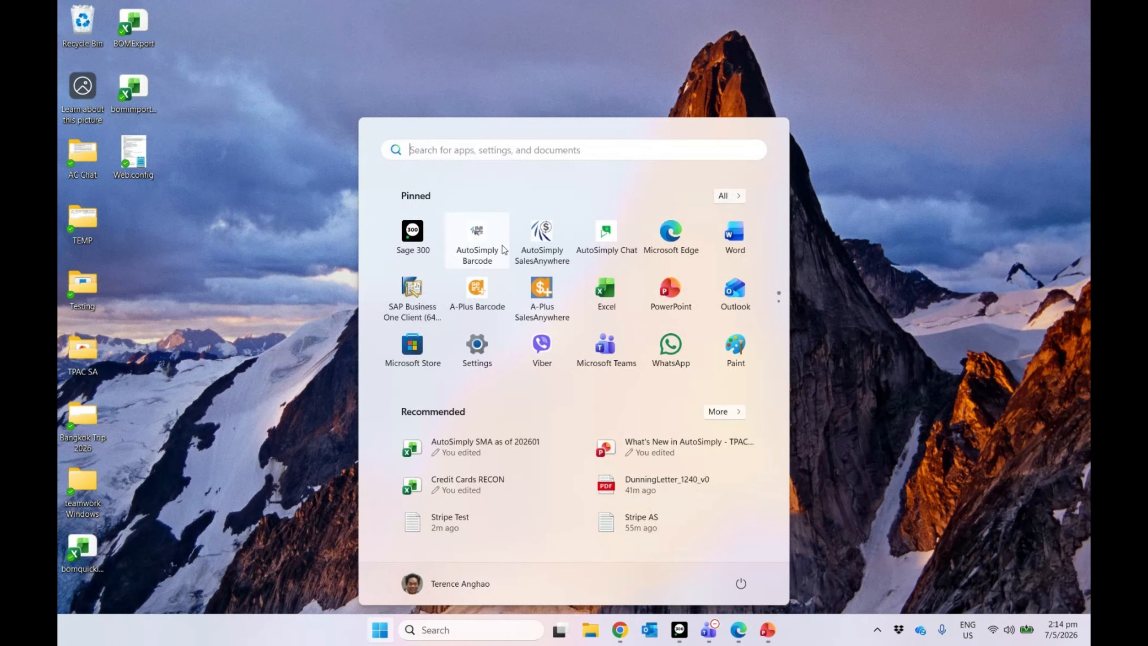
pyautogui.click(503, 248)
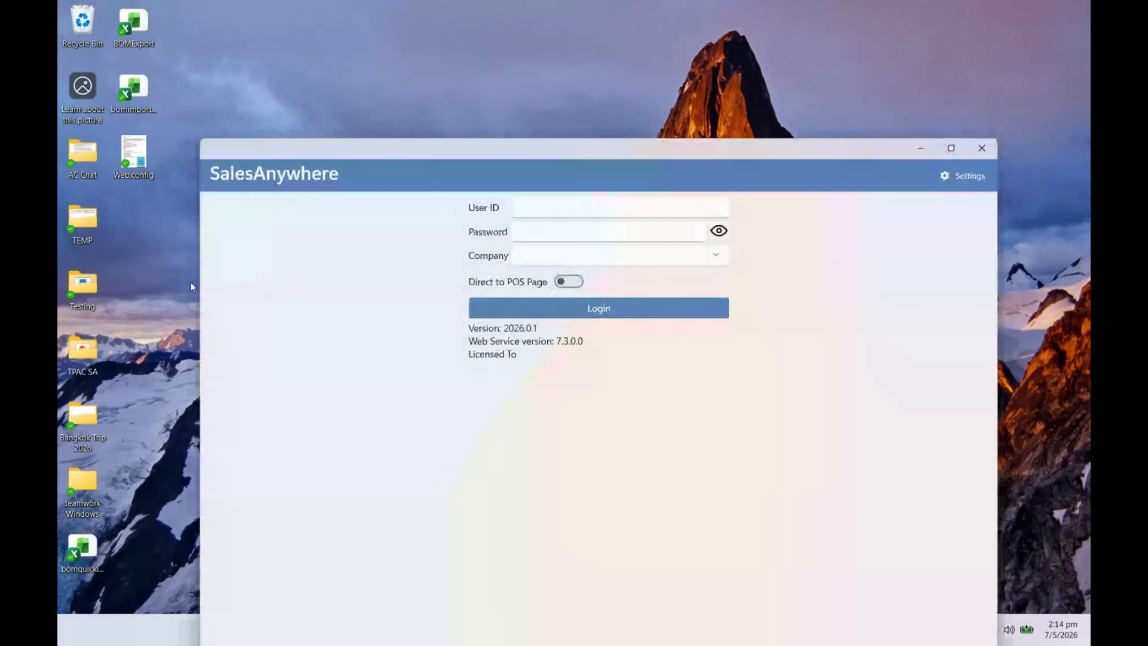
pyautogui.moveTo(193, 287); pyautogui.dragTo(515, 264)
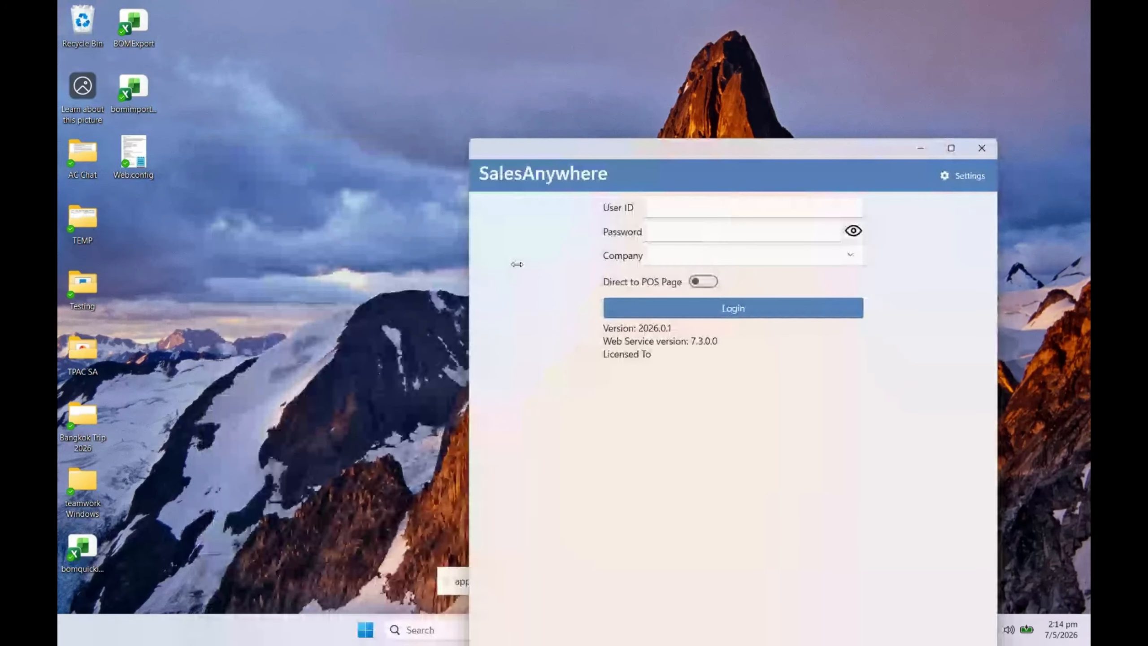
pyautogui.moveTo(569, 149); pyautogui.dragTo(386, 2)
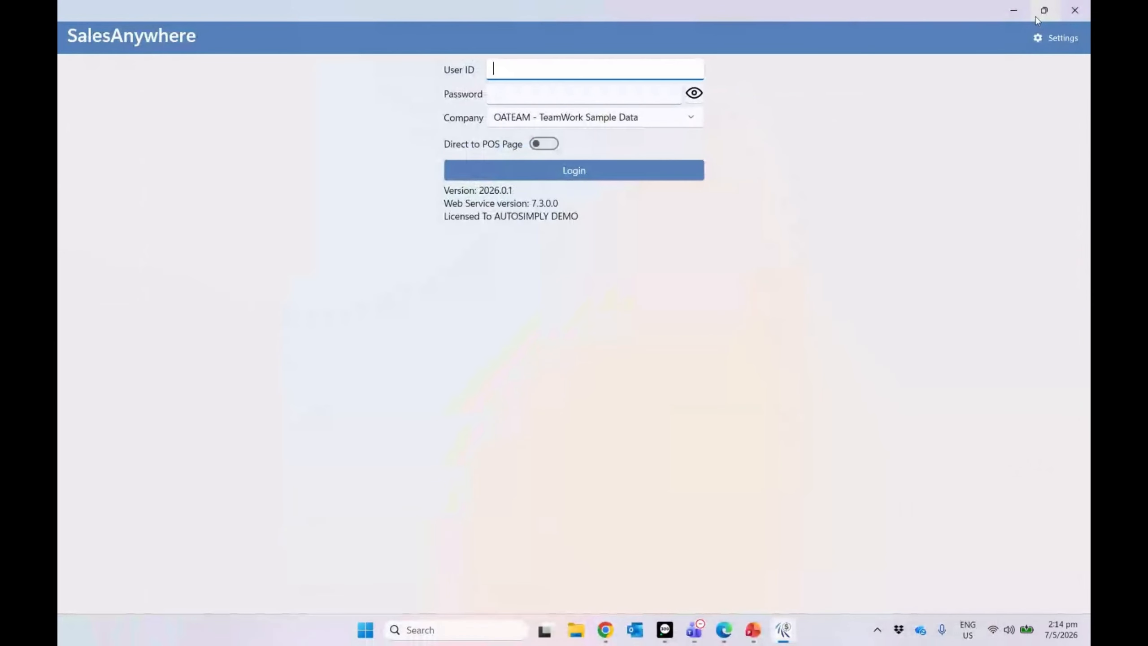
pyautogui.click(1049, 10)
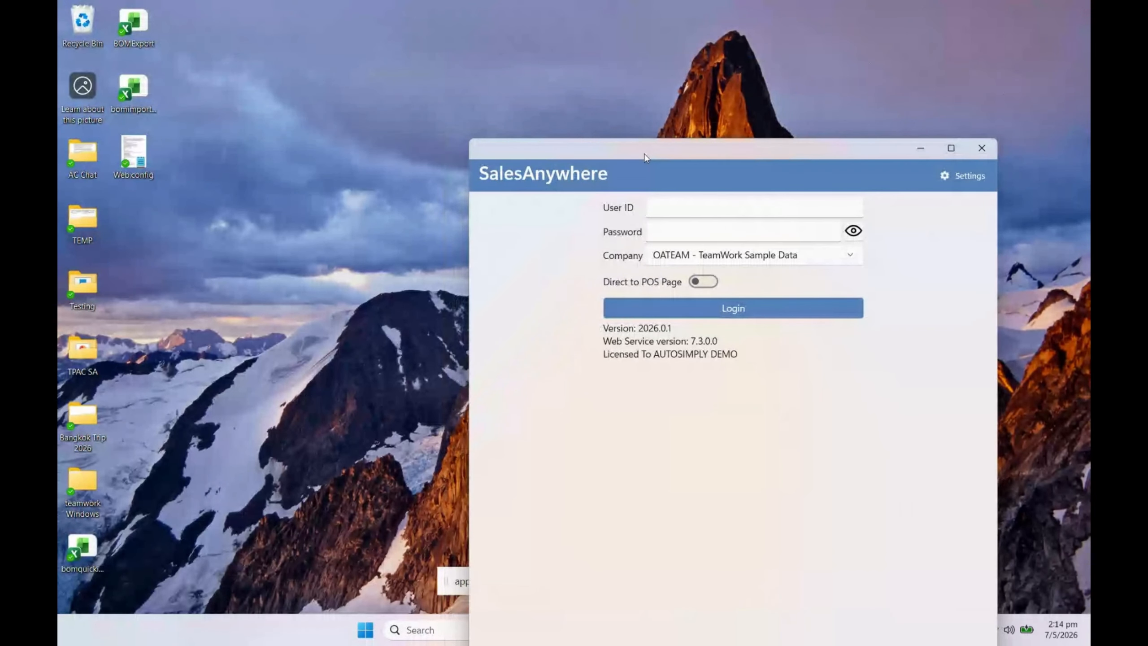
pyautogui.moveTo(647, 154); pyautogui.dragTo(479, 46)
# Step: Log in to TST001 - AutoSimply v73 as user 1 with the password
pyautogui.click(555, 156)
pyautogui.click(535, 222)
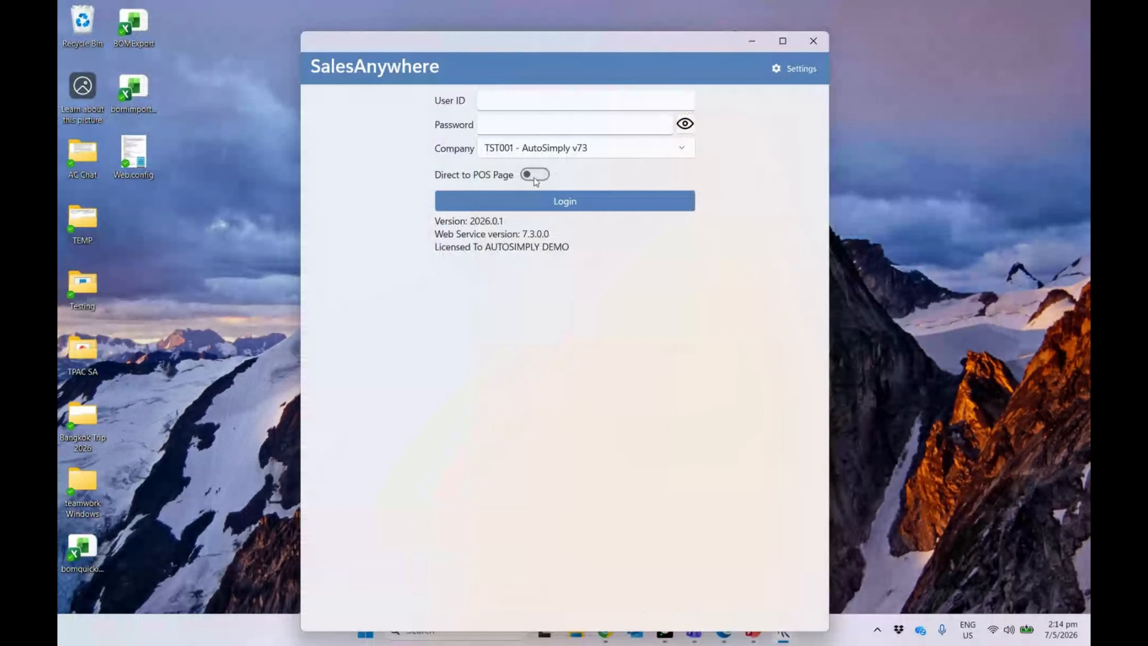
pyautogui.click(515, 103)
pyautogui.write('1')
pyautogui.click(511, 133)
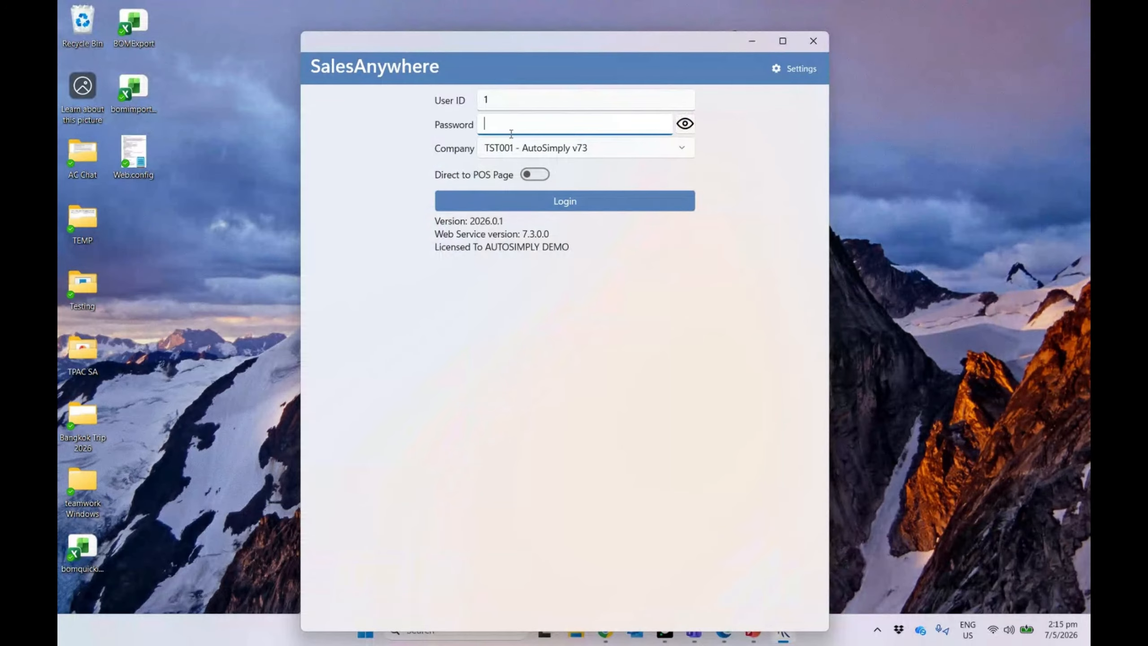
pyautogui.write('•••••••••')
pyautogui.click(522, 208)
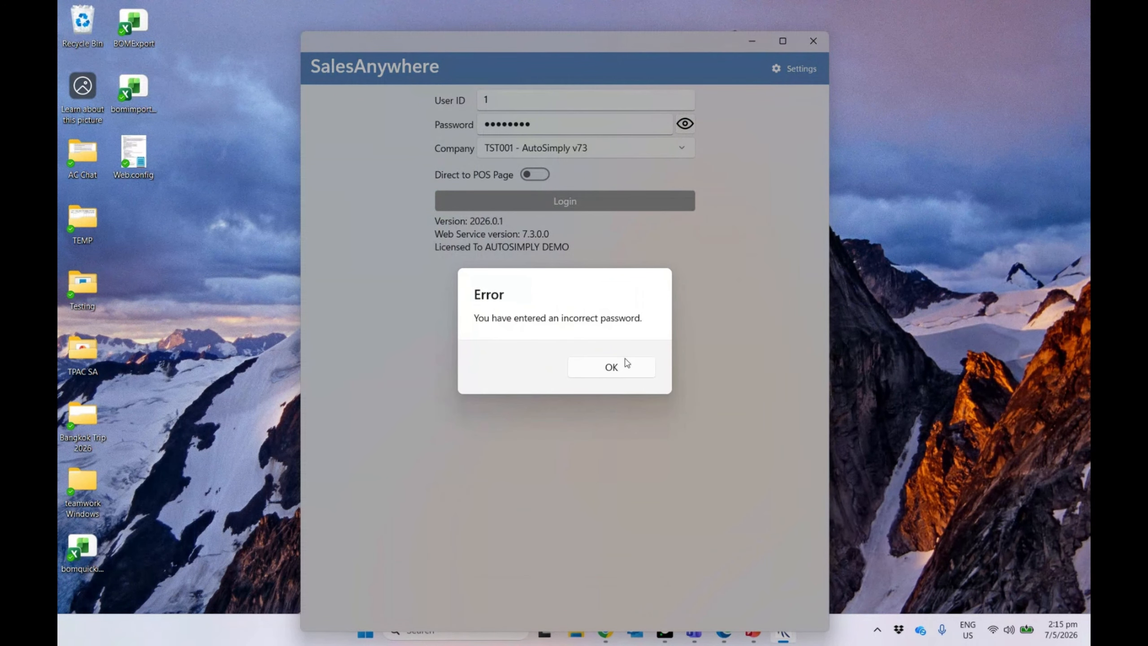
# Step: Dismiss the incorrect password error, reveal the password, and fix its mistyped character
pyautogui.click(624, 365)
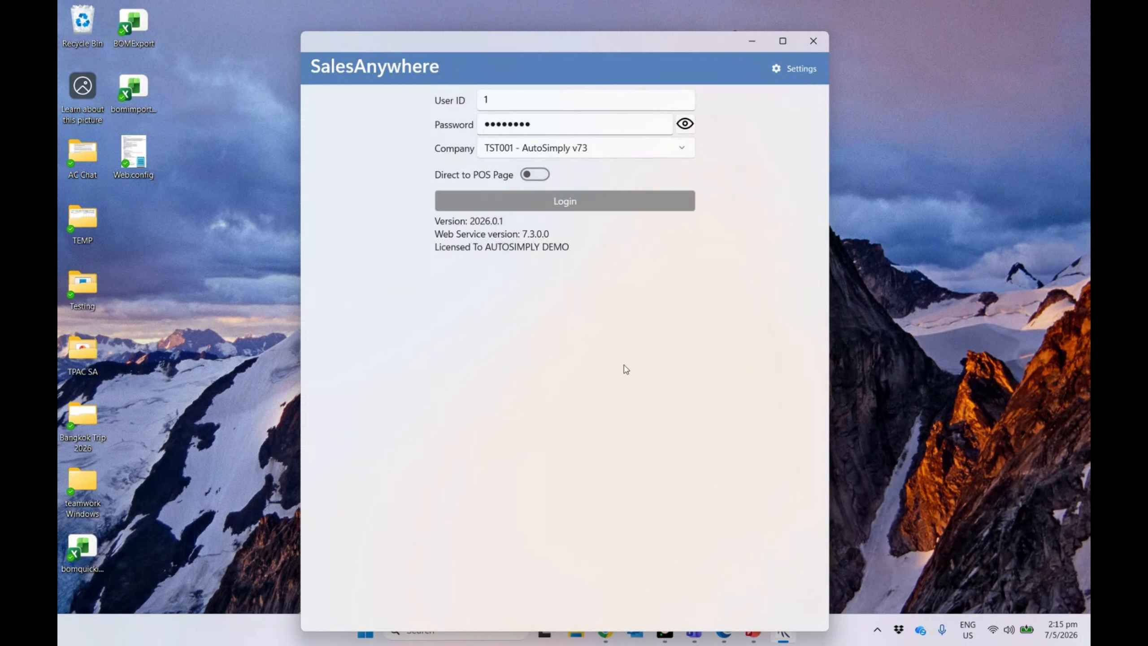
pyautogui.click(685, 122)
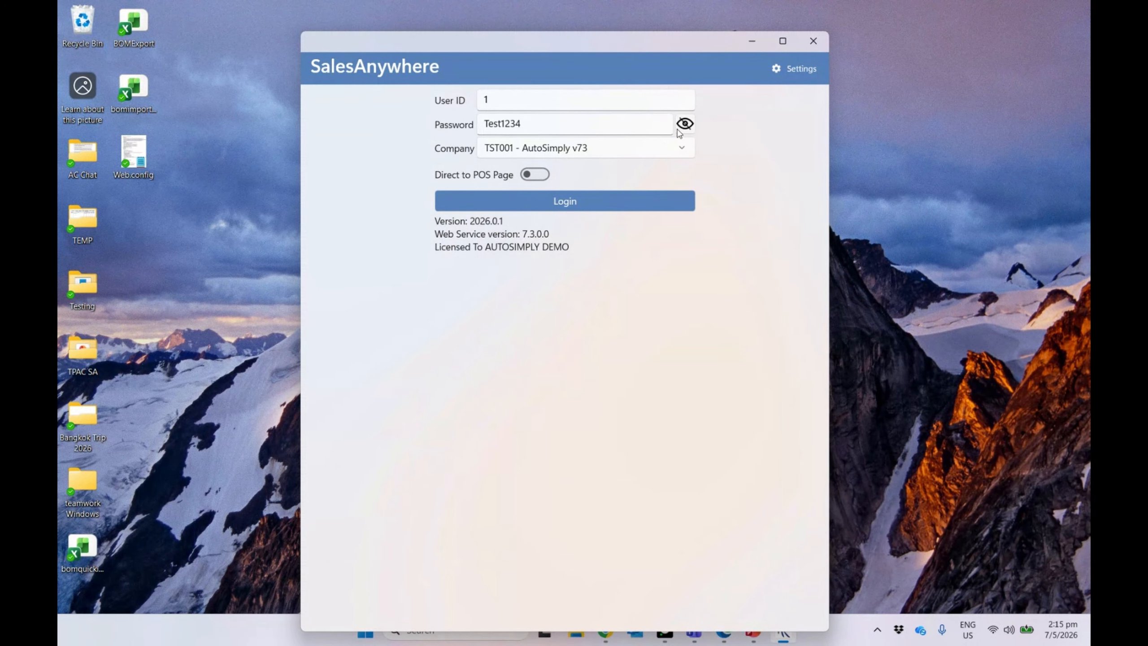
pyautogui.click(505, 123)
pyautogui.press('BackSpace')
pyautogui.write('!')
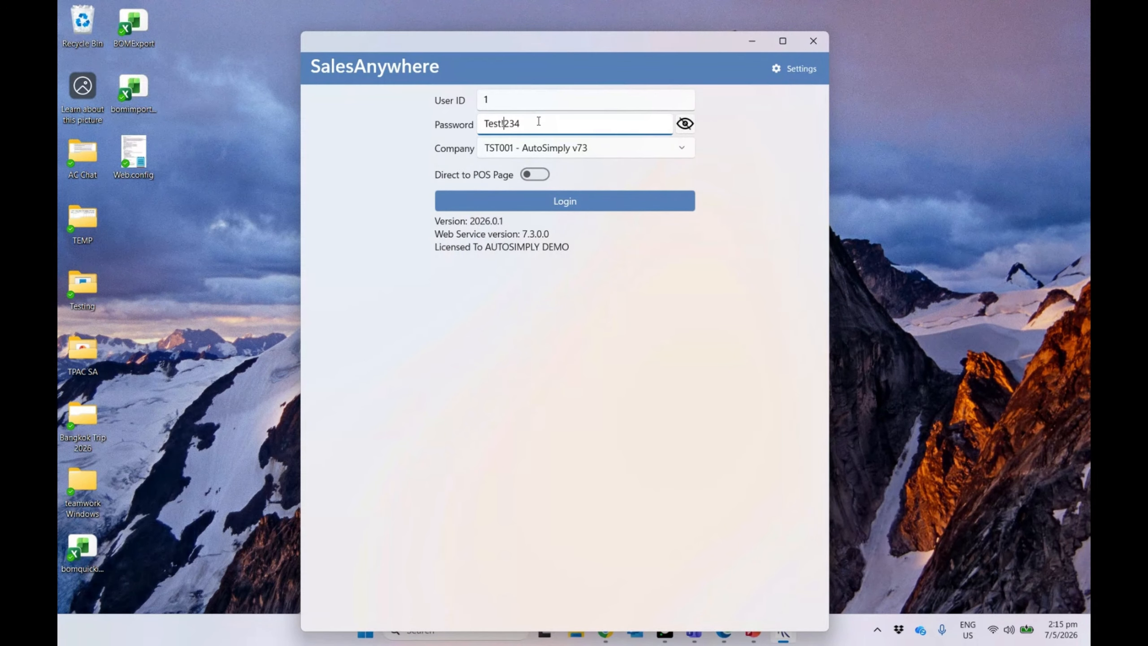
# Step: Sign in with the corrected password and shift the SalesAnywhere main menu window slightly
pyautogui.click(547, 205)
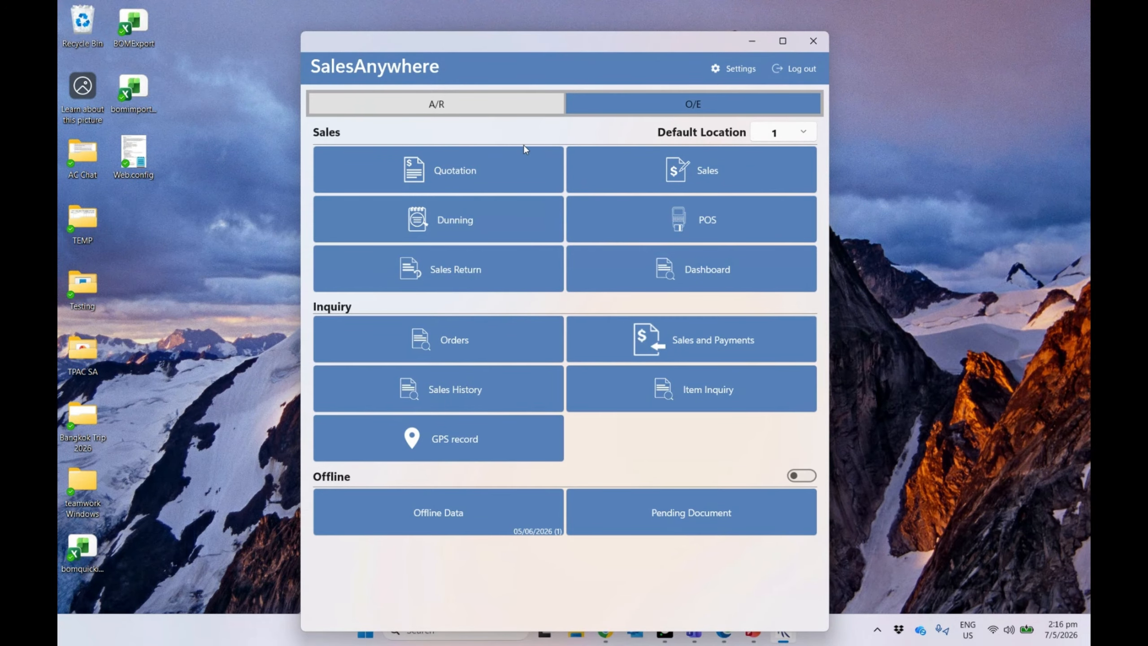
pyautogui.moveTo(496, 44); pyautogui.dragTo(460, 26)
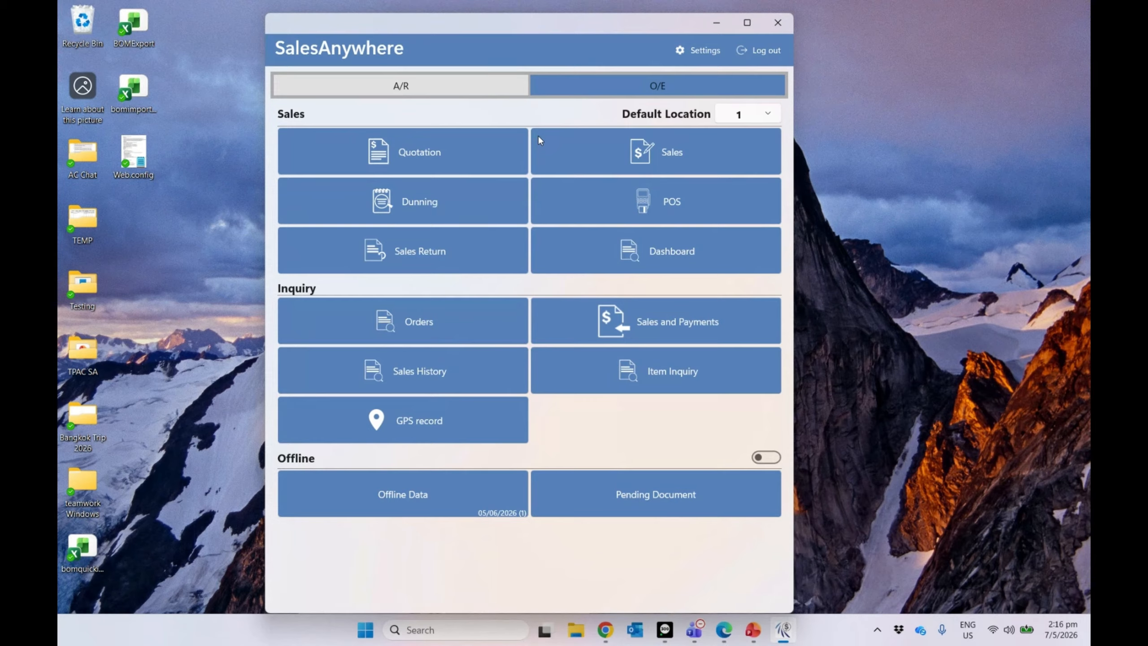
# Step: Create a new sales order for the selected customer and add the A1-103/0 Desk Lamp
pyautogui.click(640, 161)
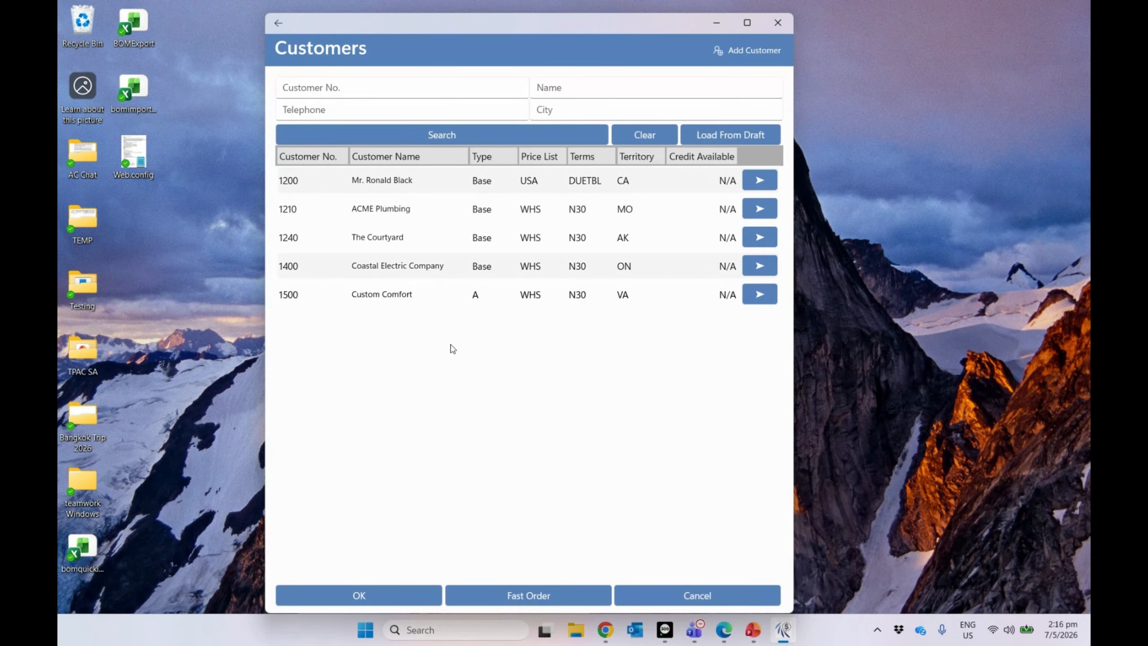
pyautogui.click(377, 601)
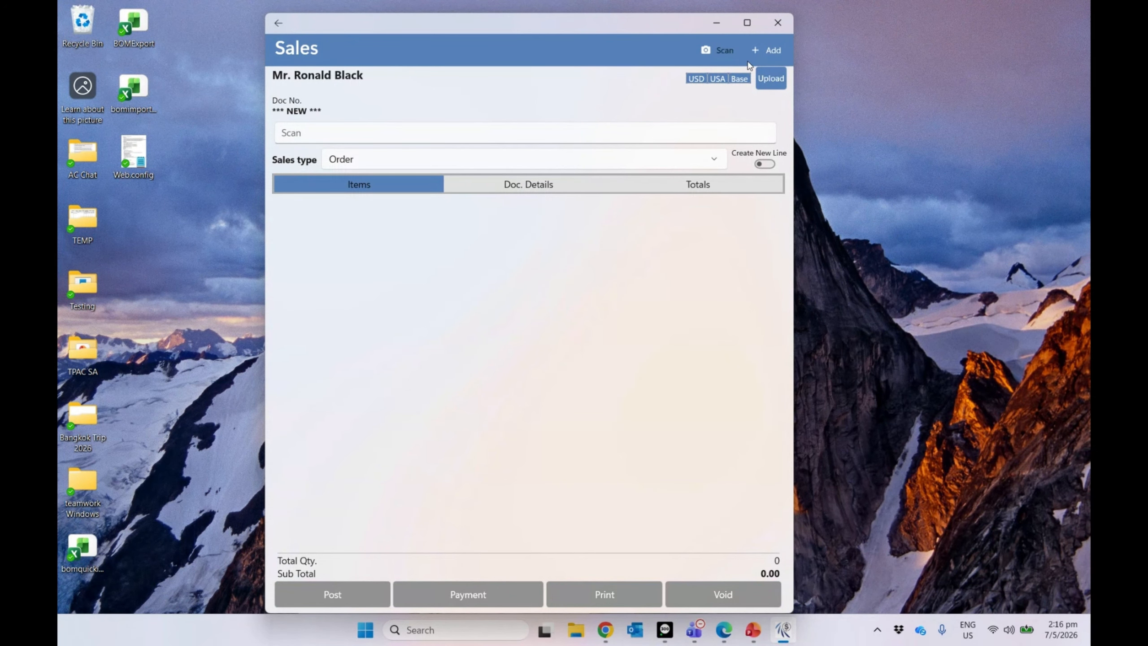
pyautogui.click(764, 50)
pyautogui.click(468, 146)
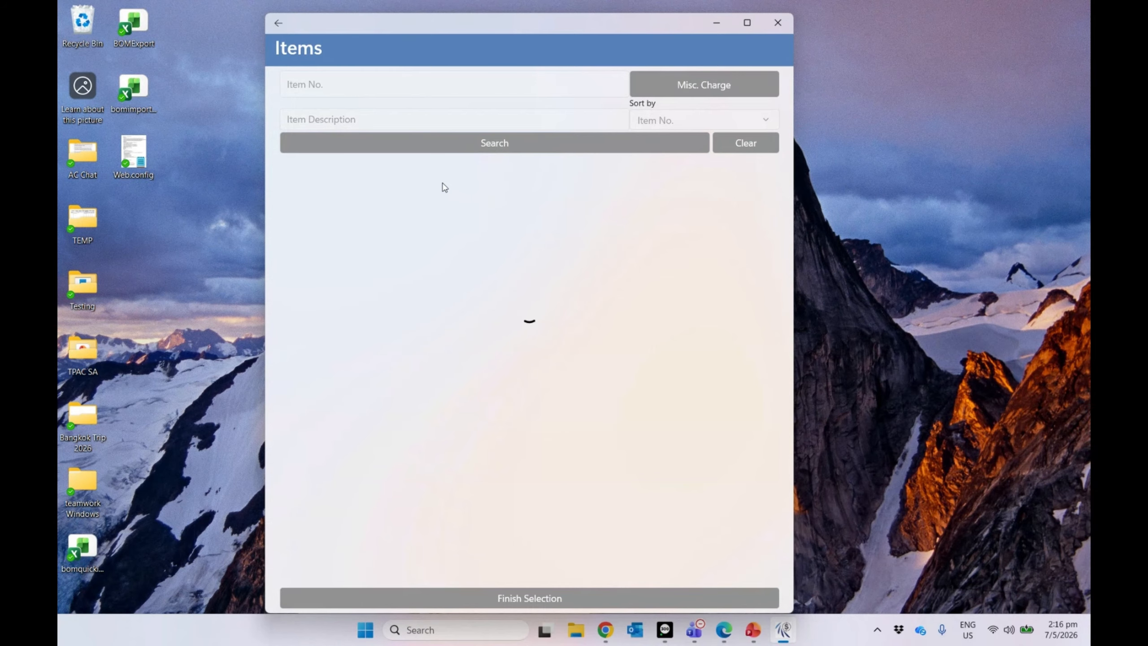
pyautogui.click(536, 596)
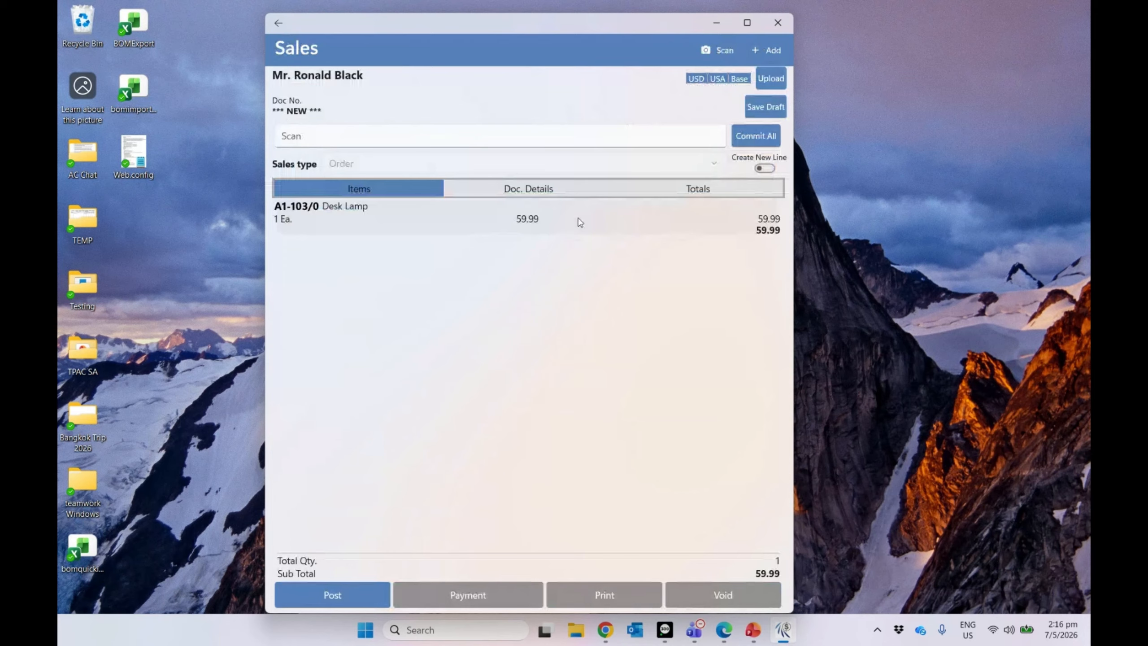
# Step: Show the order's Doc. Details with Cross-Country Trucking Lines shipping on 05/07/2026
pyautogui.click(573, 189)
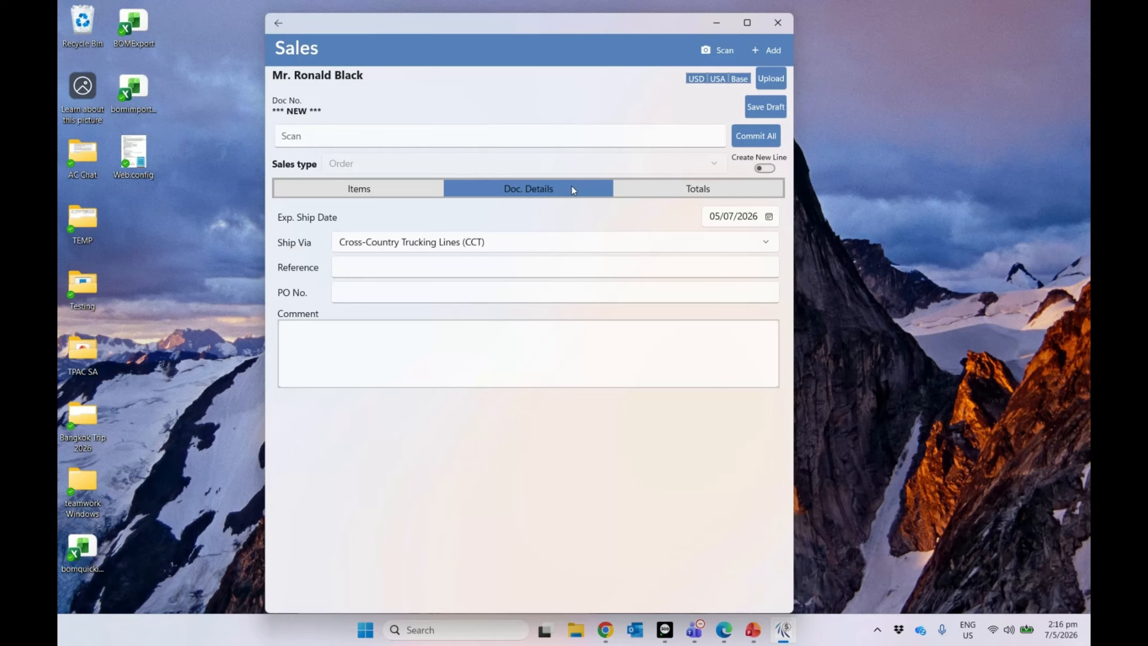
pyautogui.click(427, 296)
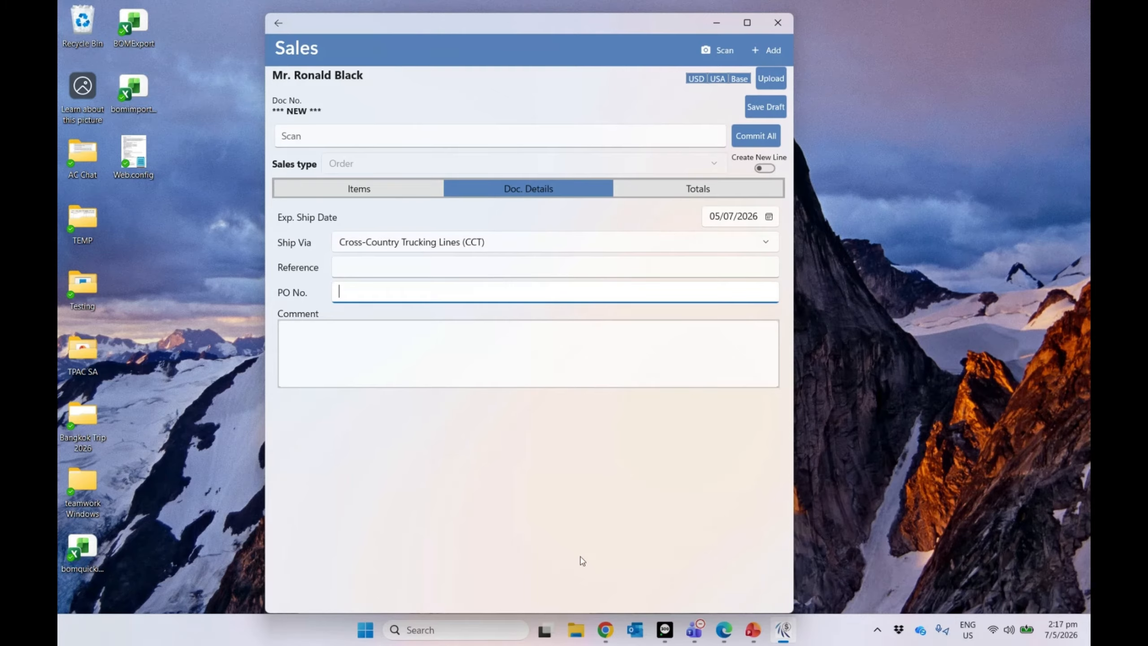
pyautogui.moveTo(665, 643)
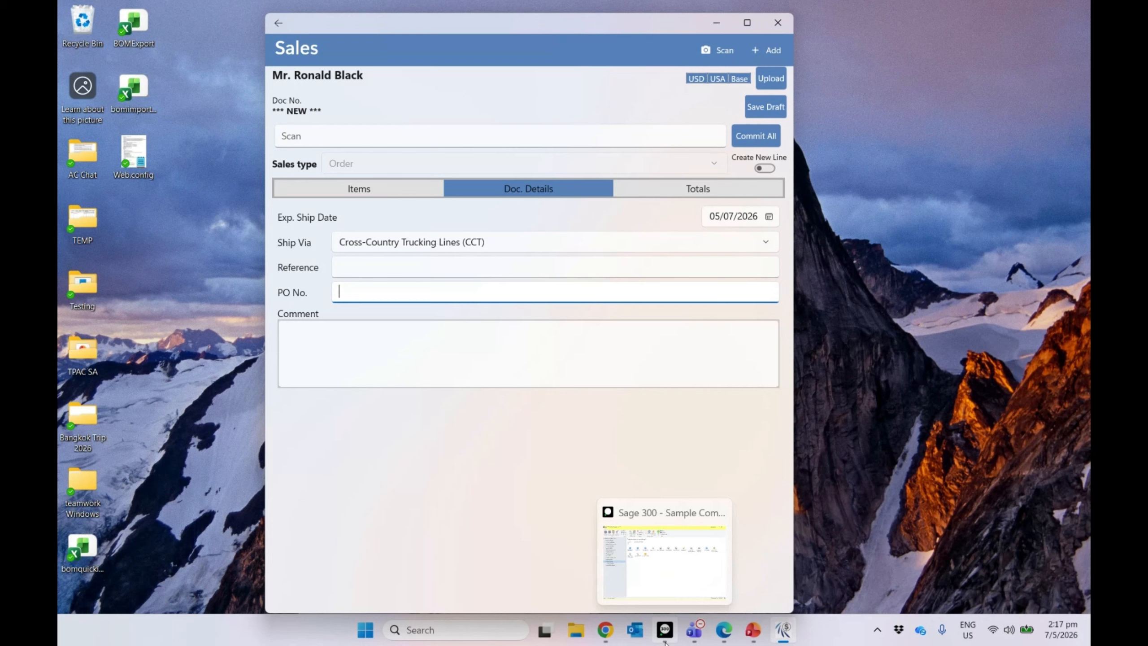
pyautogui.click(664, 642)
pyautogui.click(784, 641)
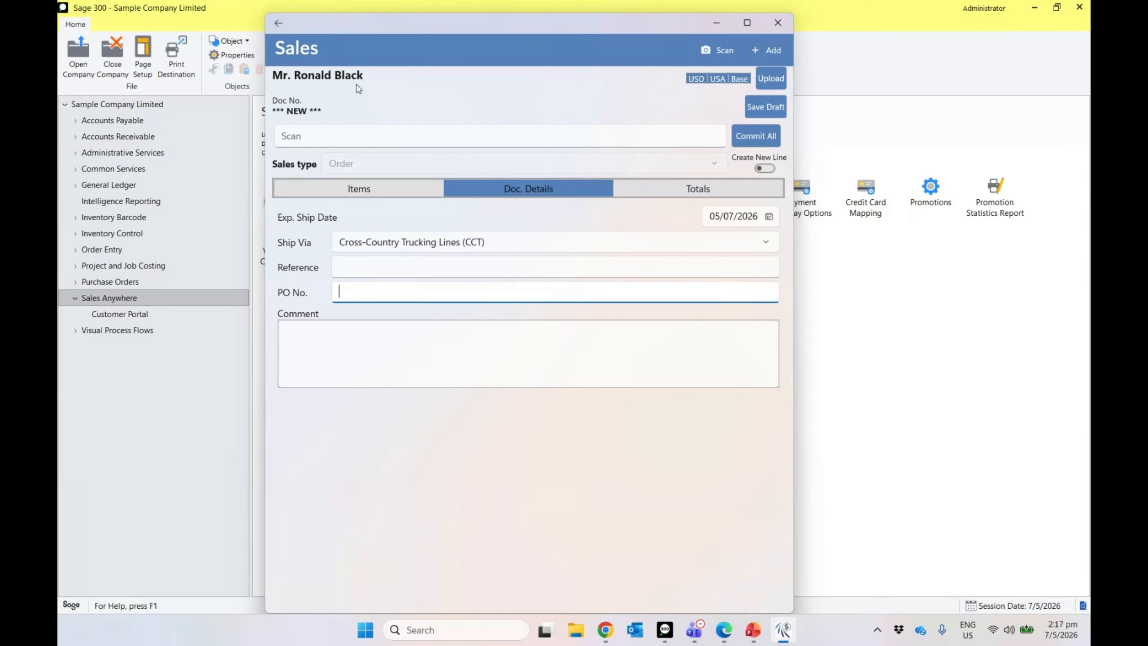
# Step: Exit the sales order without posting and return to Sage 300's Sales Anywhere setup
pyautogui.click(280, 26)
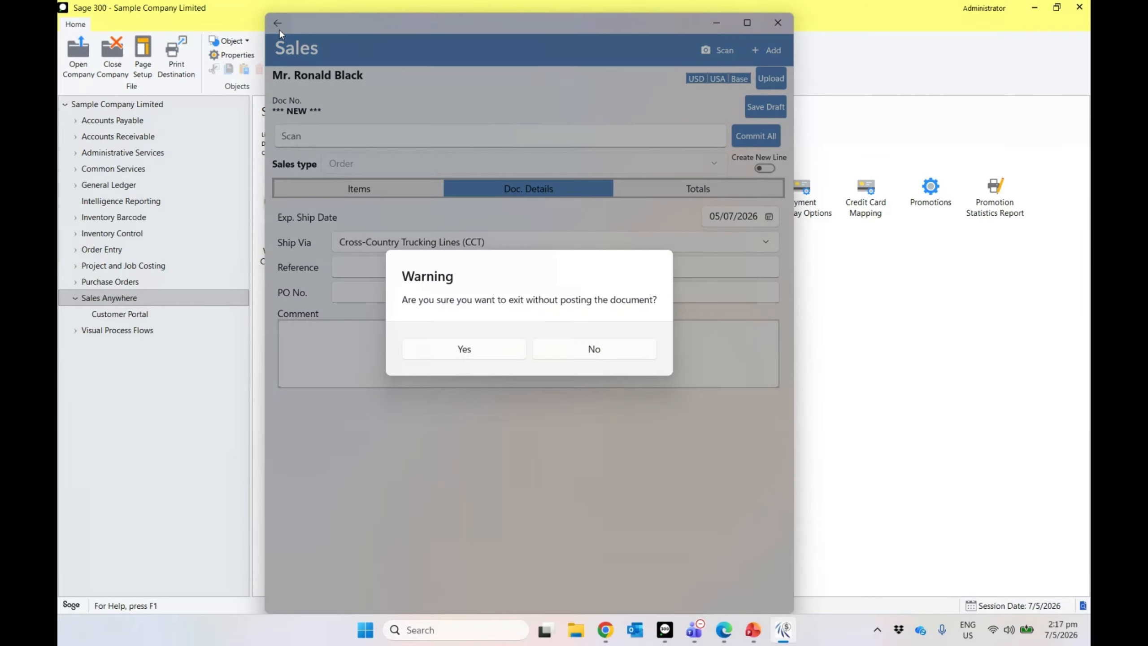
pyautogui.click(464, 348)
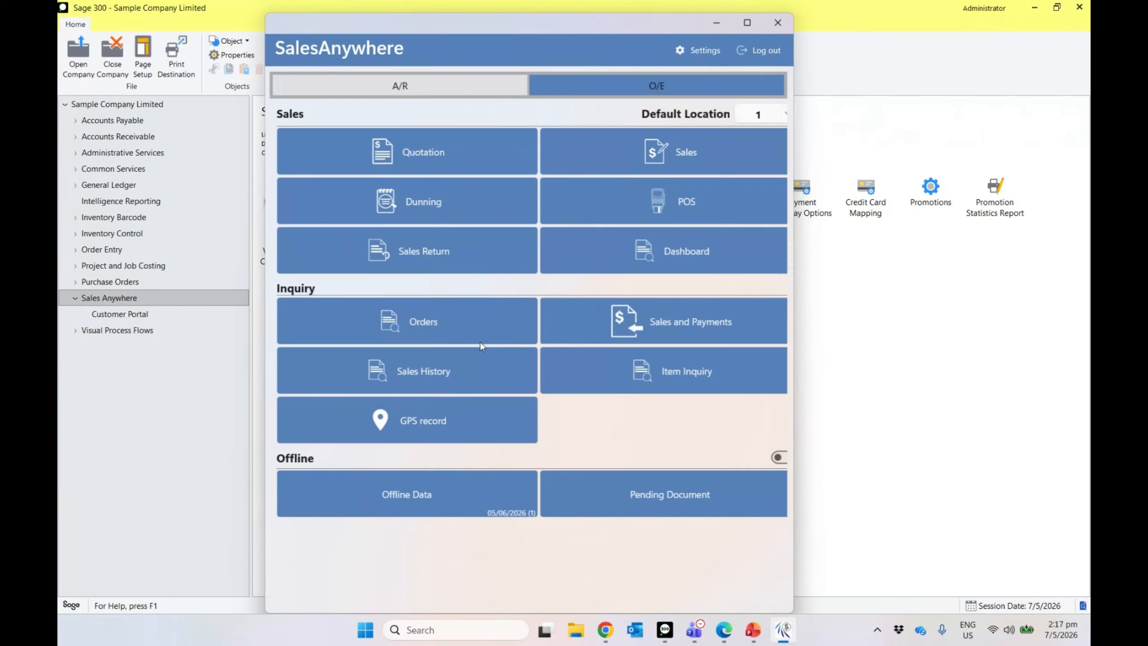
pyautogui.click(134, 300)
# Step: Check user 1's offline numbering prefixes QU126 and SU126 in User Master, then close it
pyautogui.doubleClick(289, 199)
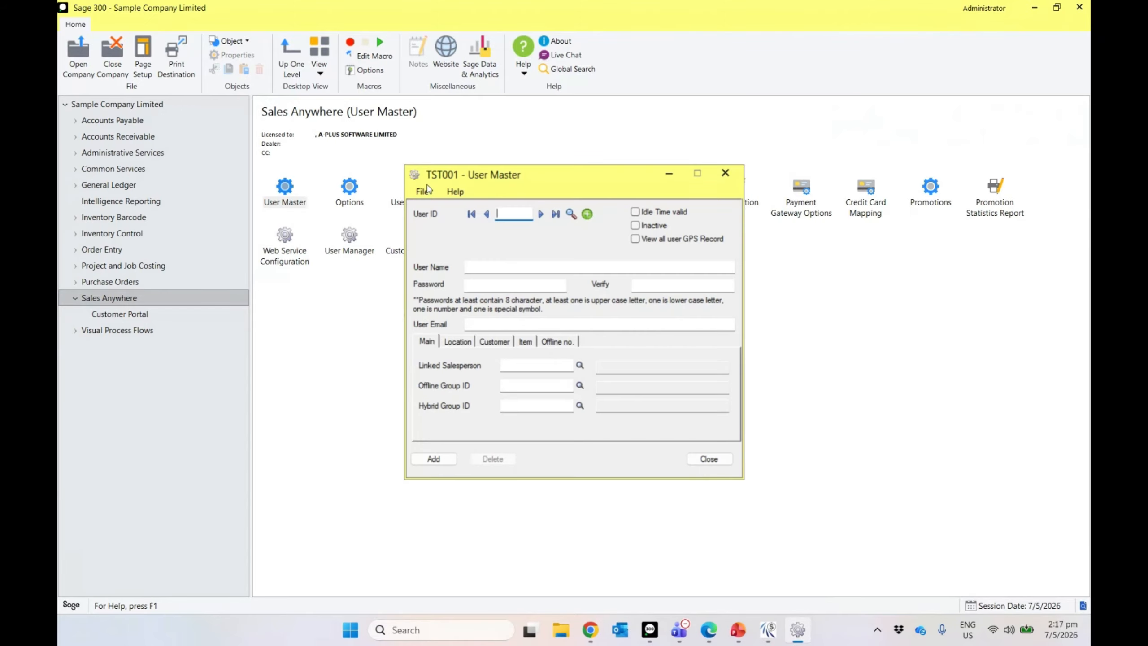
pyautogui.write('1')
pyautogui.press('Tab')
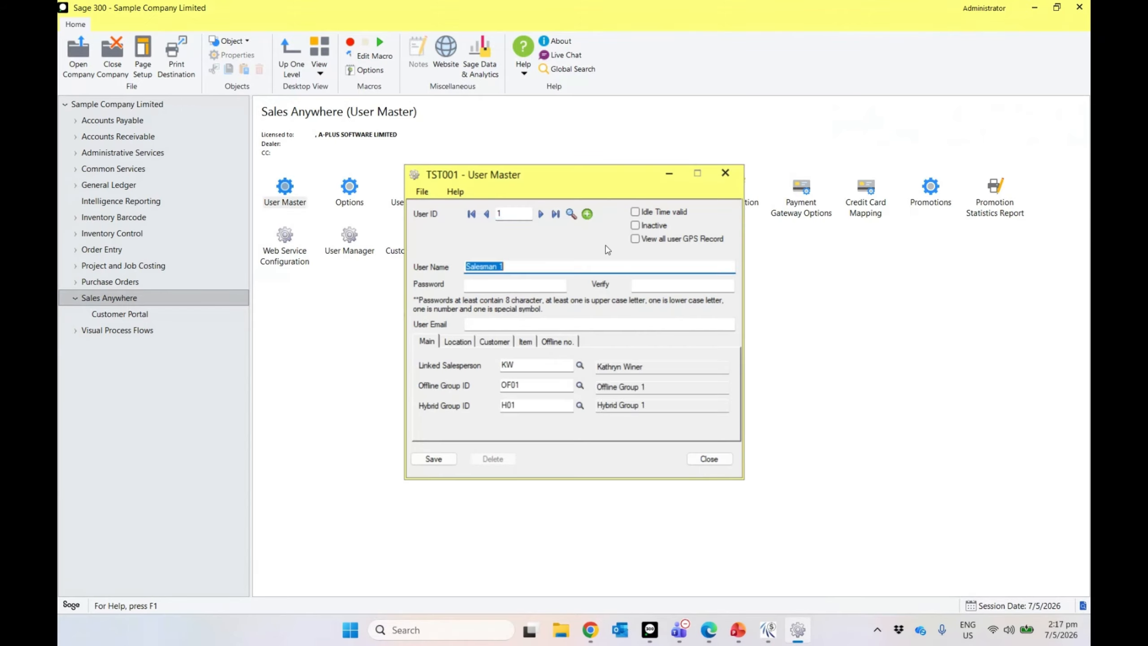
pyautogui.click(564, 344)
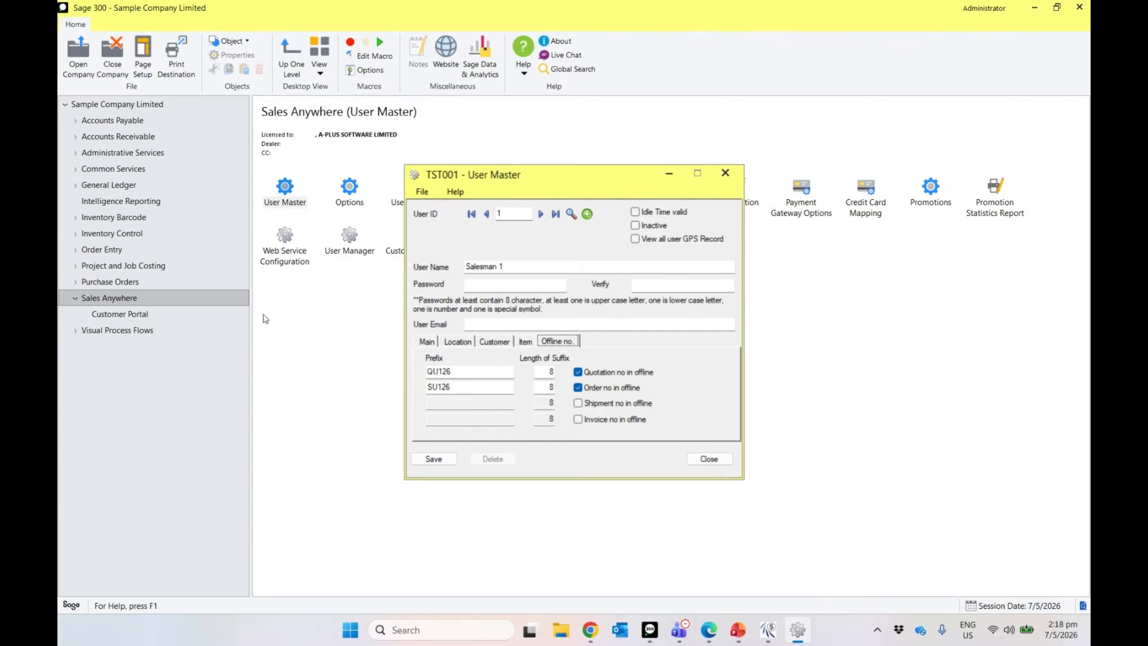
pyautogui.click(125, 302)
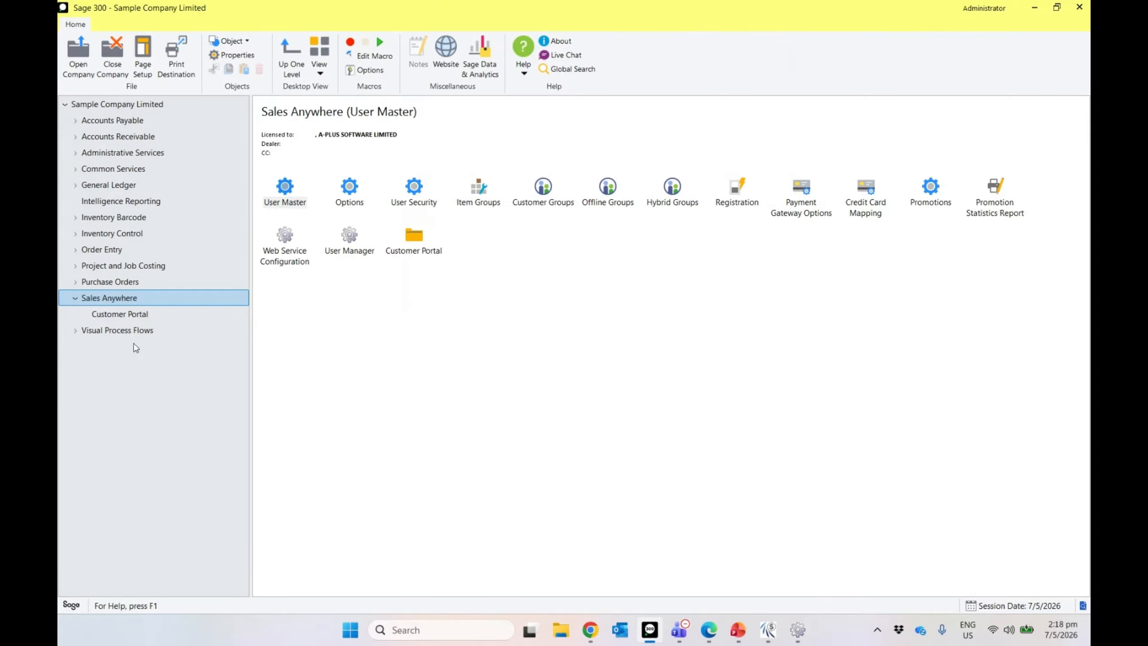
# Step: Open O/E Shipment Entry from Order Entry > O/E Transactions
pyautogui.click(118, 250)
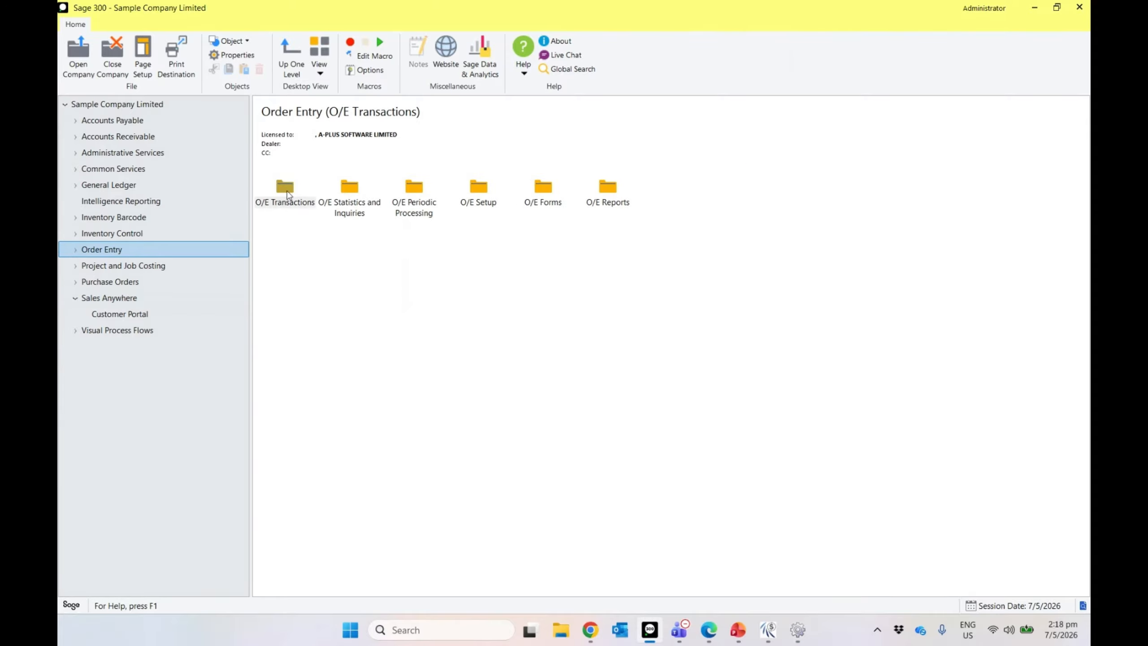
pyautogui.click(287, 195)
pyautogui.doubleClick(288, 195)
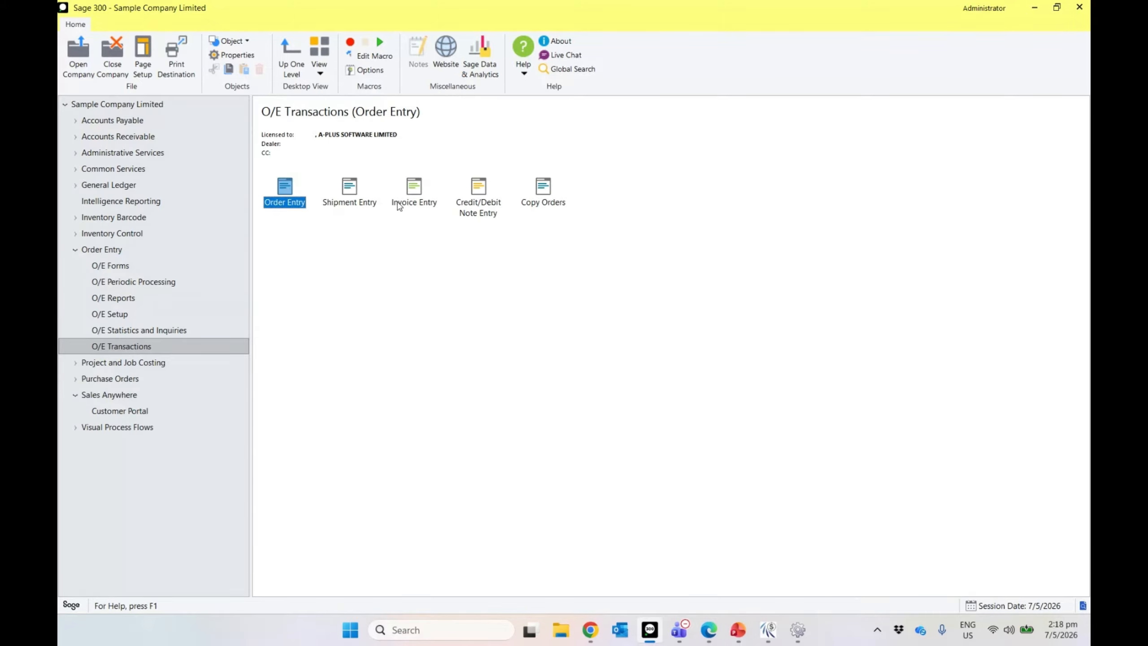
pyautogui.click(425, 203)
pyautogui.doubleClick(352, 203)
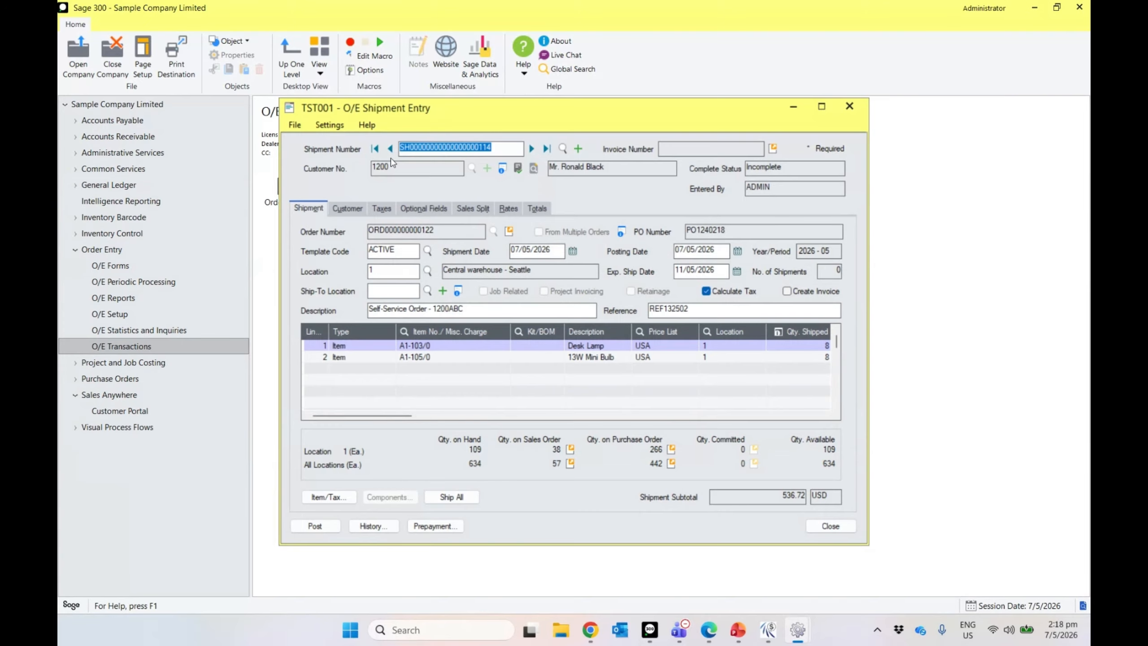
# Step: Go to the previous shipment and highlight its SU126-prefixed order number
pyautogui.click(390, 149)
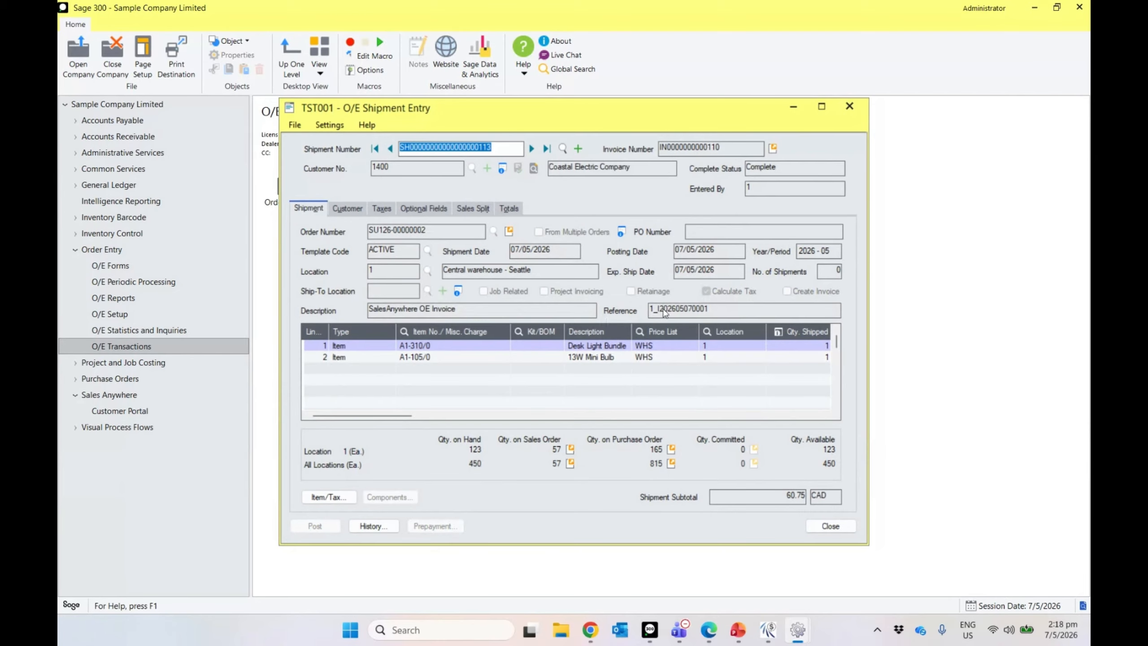
pyautogui.moveTo(495, 148); pyautogui.dragTo(398, 150)
pyautogui.click(423, 230)
pyautogui.moveTo(425, 230); pyautogui.dragTo(356, 233)
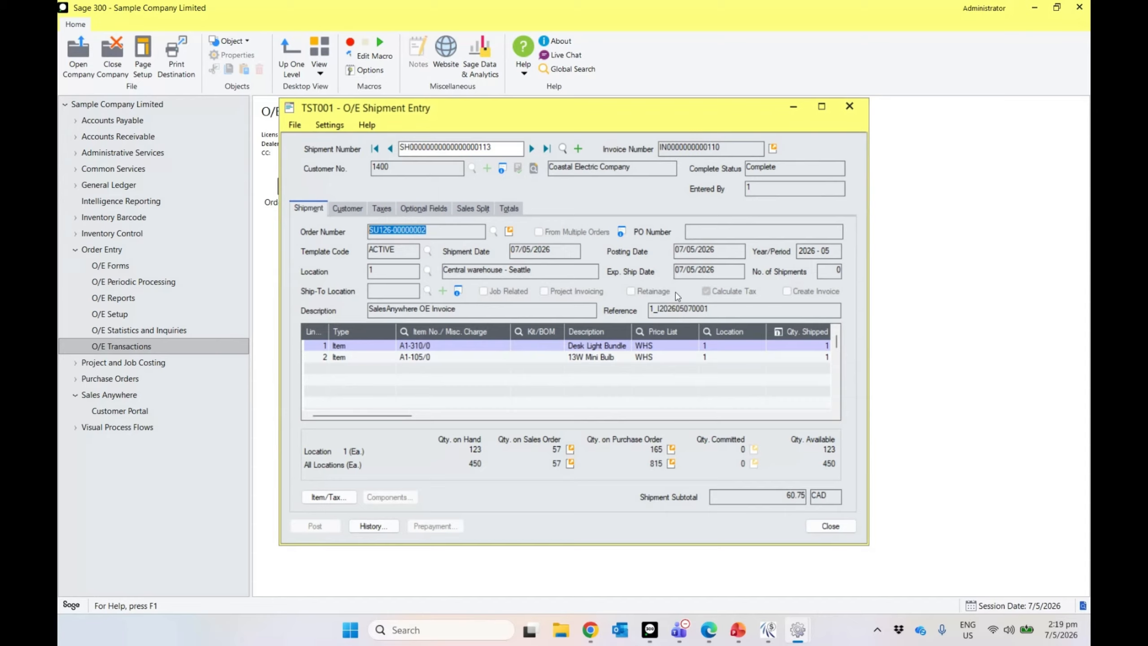
# Step: Bring the user's offline numbering settings window forward and move it slightly lower
pyautogui.moveTo(809, 639)
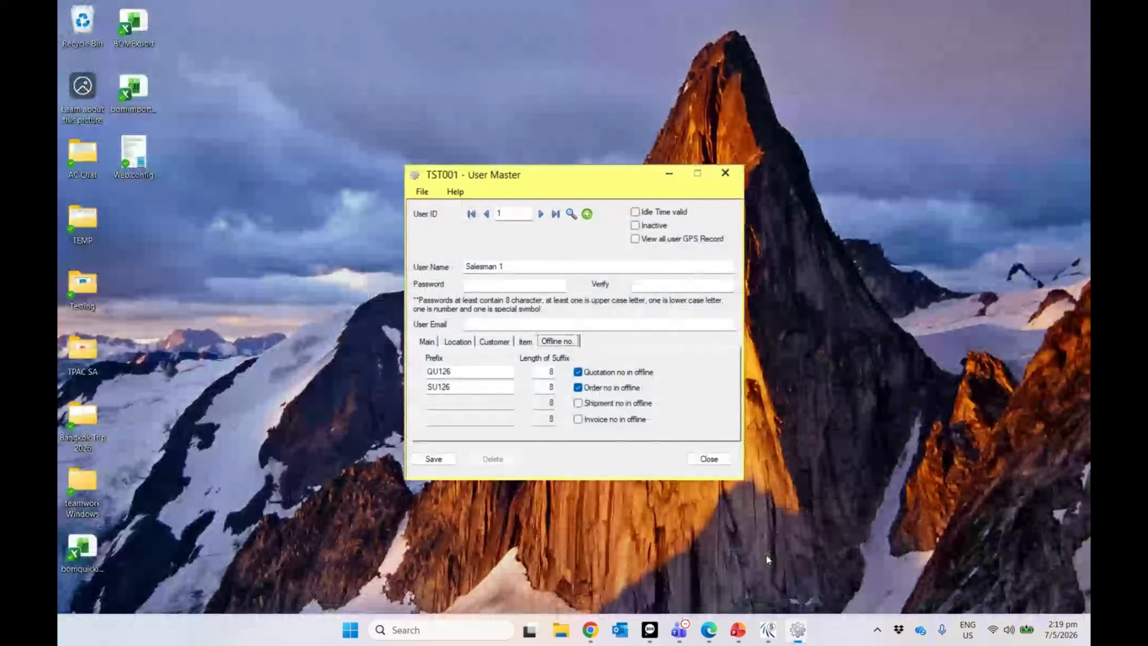
pyautogui.click(768, 560)
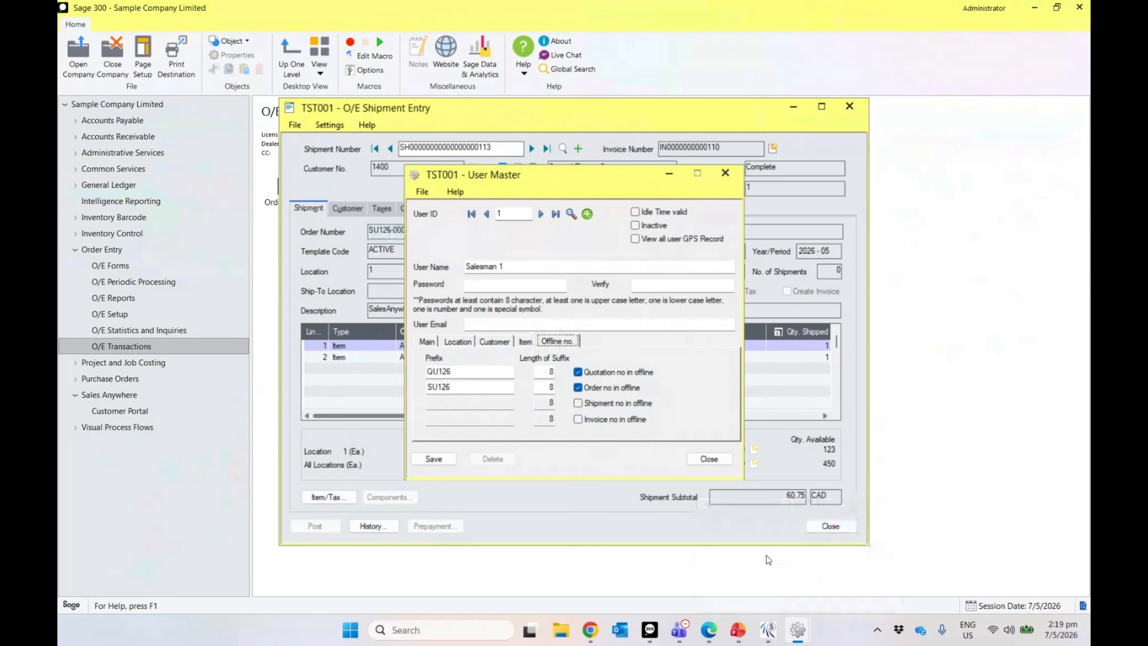
pyautogui.moveTo(571, 183); pyautogui.dragTo(794, 208)
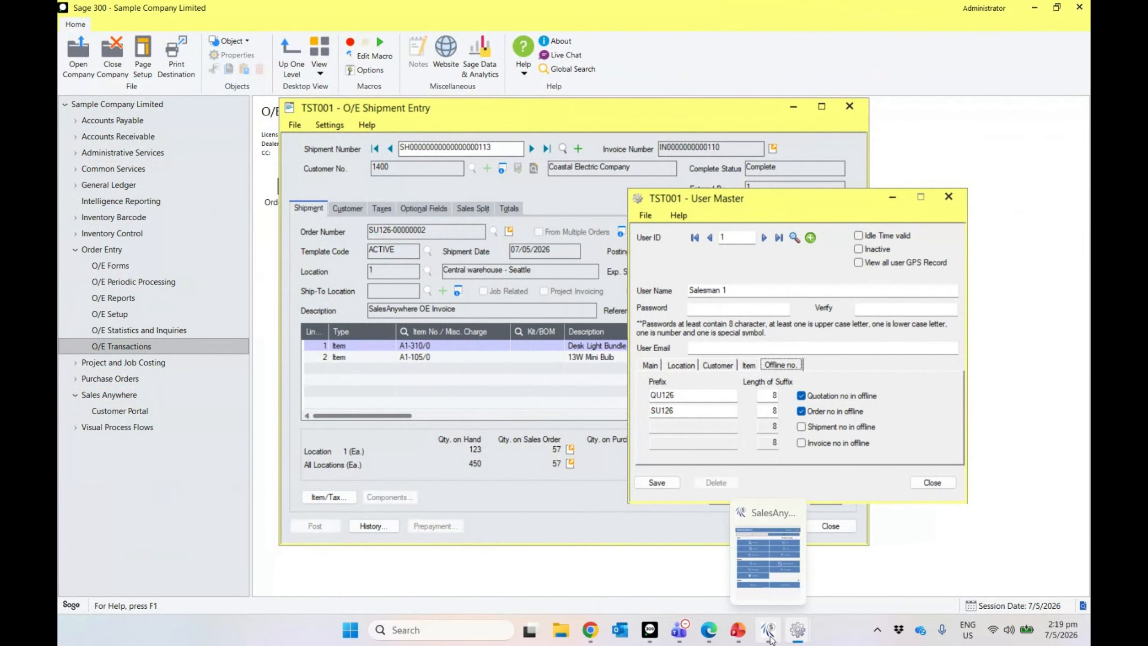
# Step: In SalesAnywhere, start a sale for the first listed customer and open its ship-to Document Address
pyautogui.click(768, 629)
pyautogui.click(660, 160)
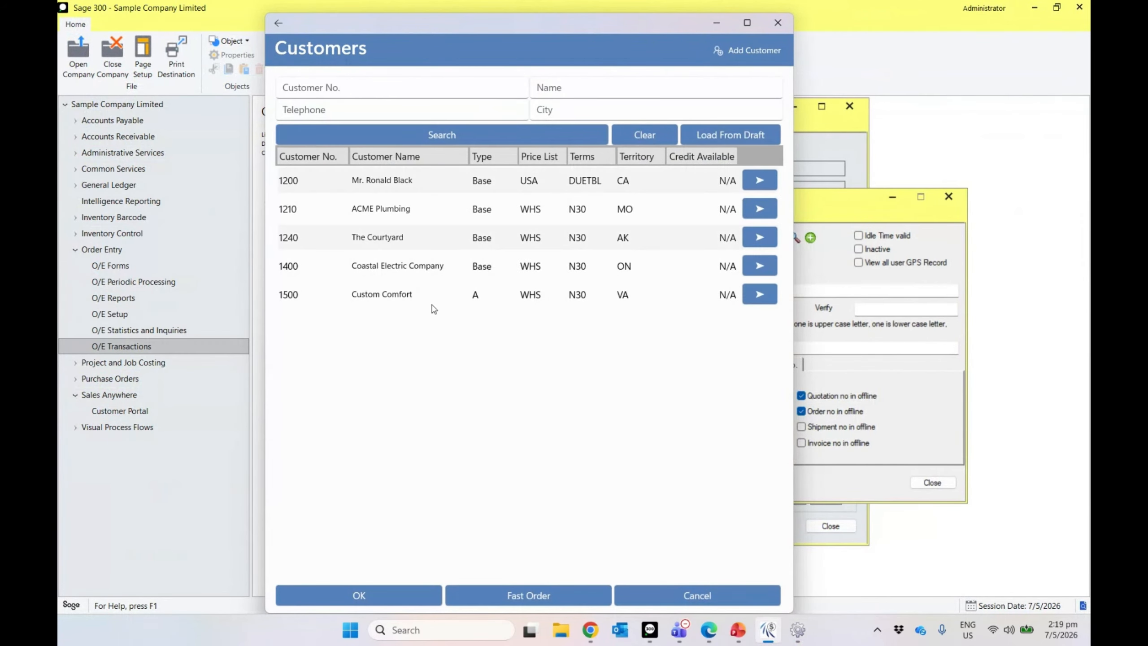
pyautogui.click(364, 595)
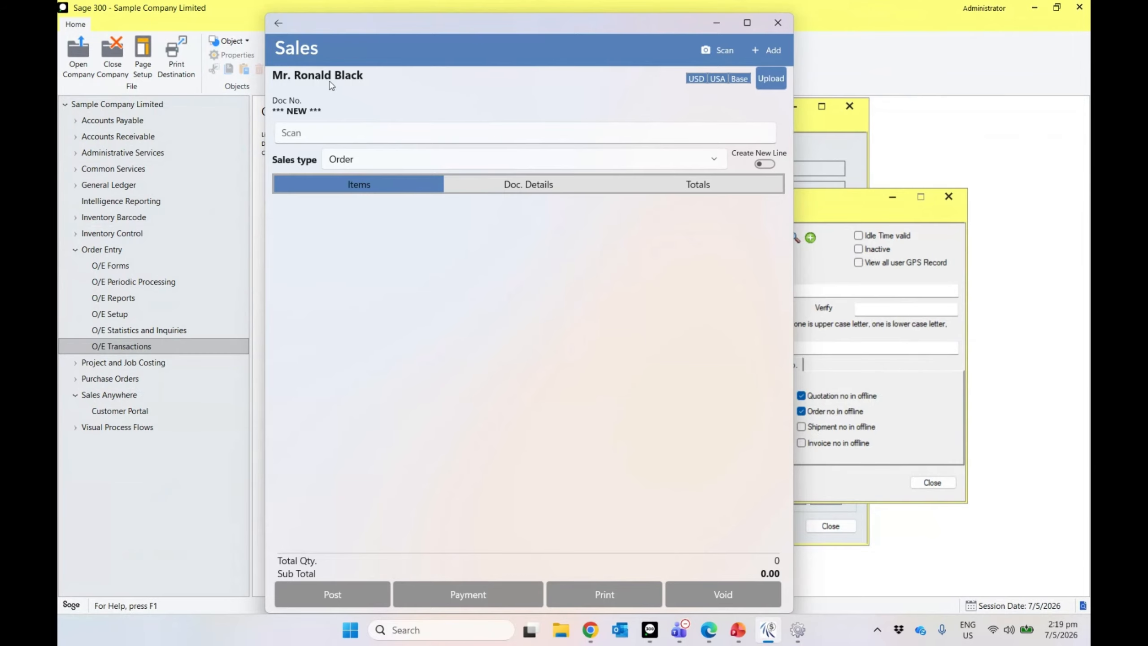
pyautogui.click(329, 82)
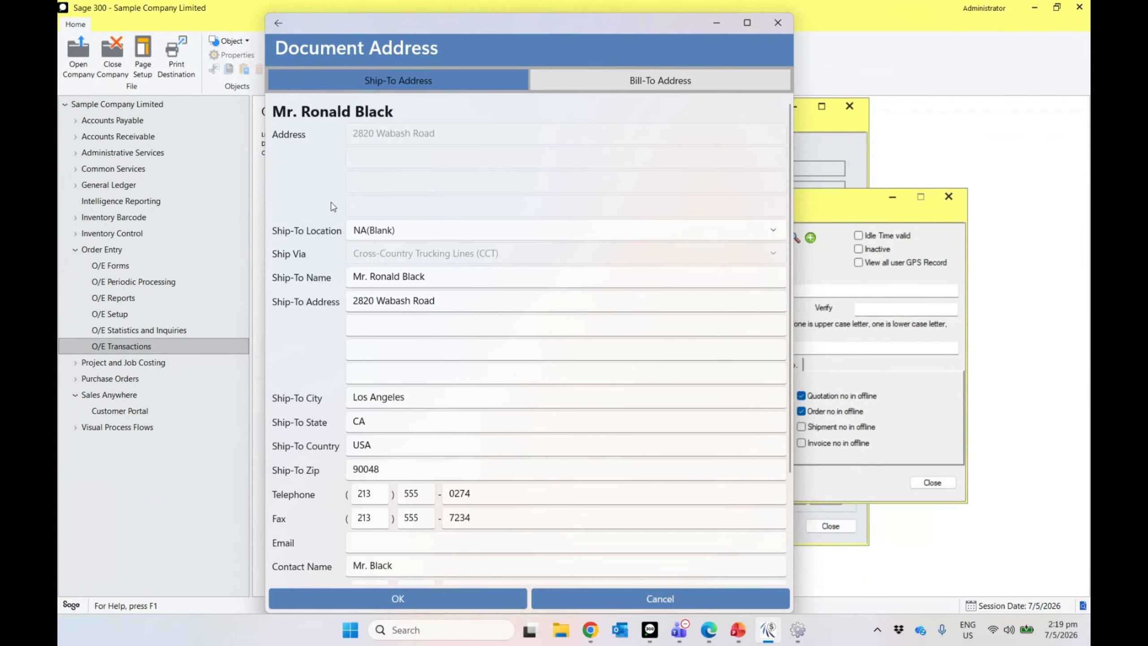
# Step: Try the HOME and then WAREHS ship-to locations, then cancel the address change
pyautogui.click(436, 233)
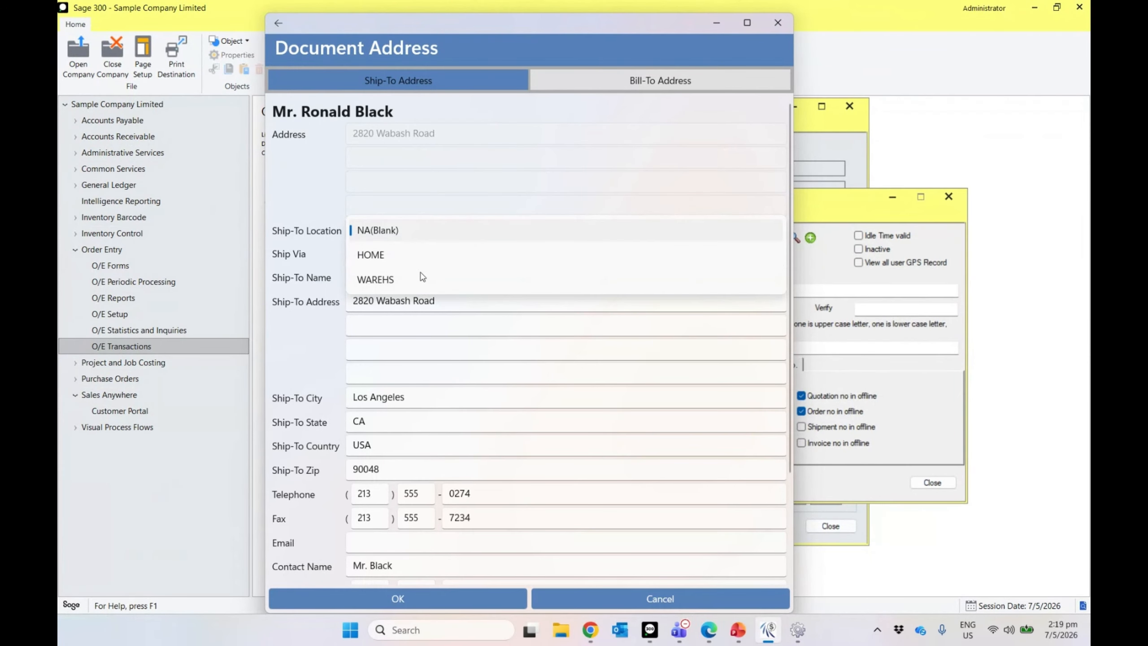
pyautogui.click(400, 257)
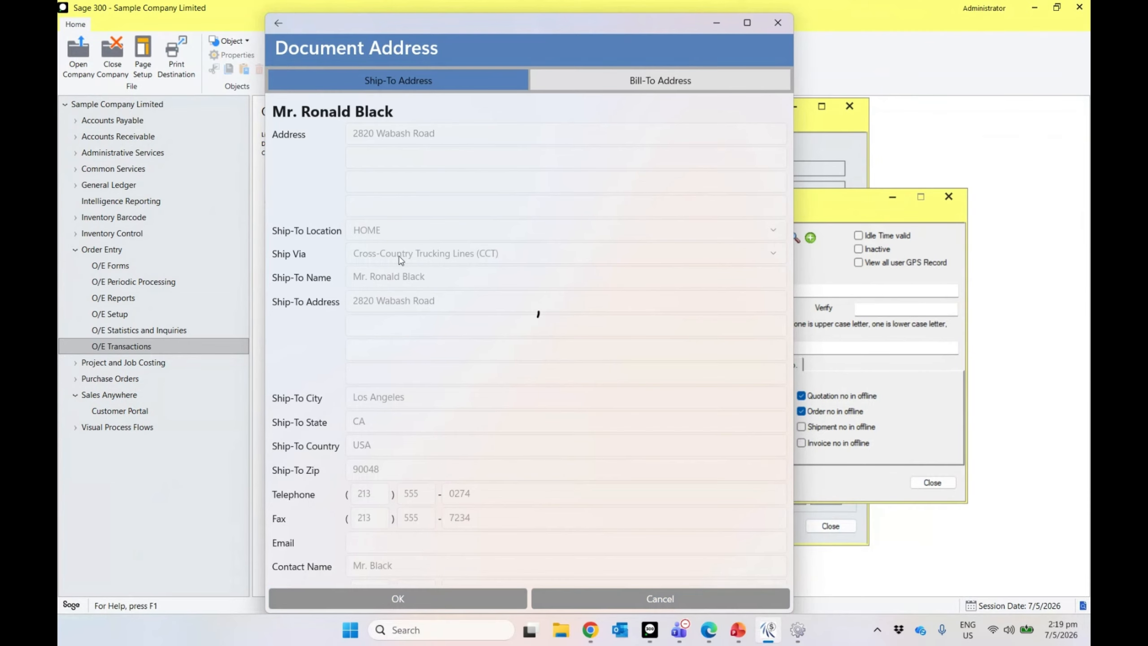
pyautogui.click(402, 233)
pyautogui.click(397, 256)
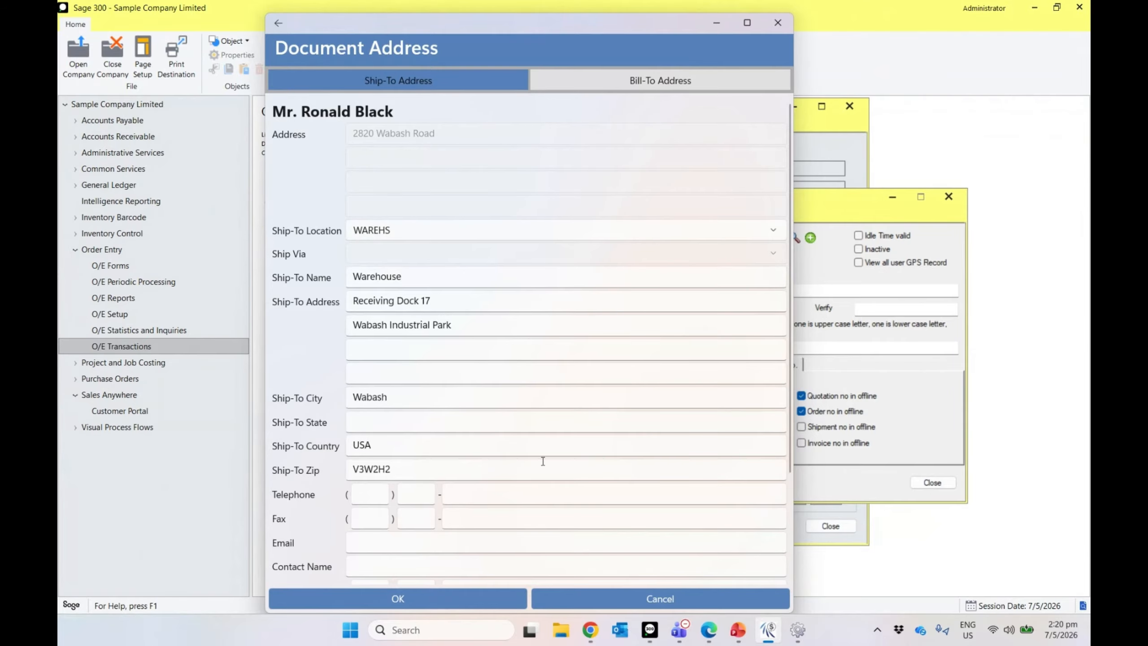
pyautogui.click(628, 590)
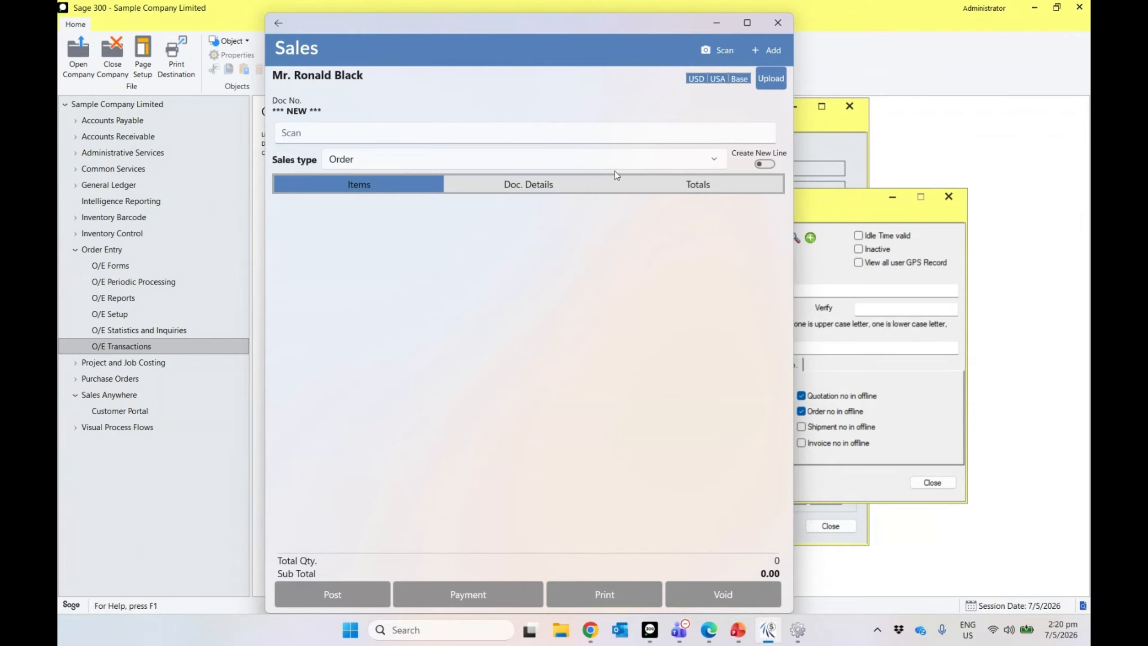
# Step: Reopen the Document Address and check the ship-to locations, leaving the location blank
pyautogui.click(328, 78)
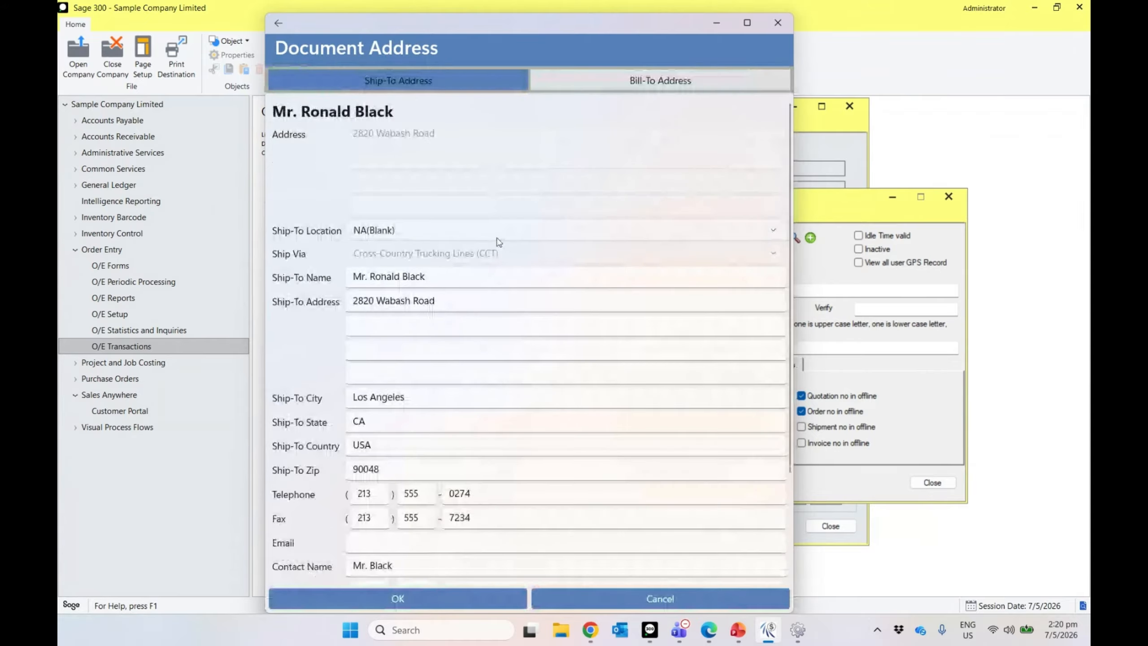
pyautogui.scroll(-4, 570, 323)
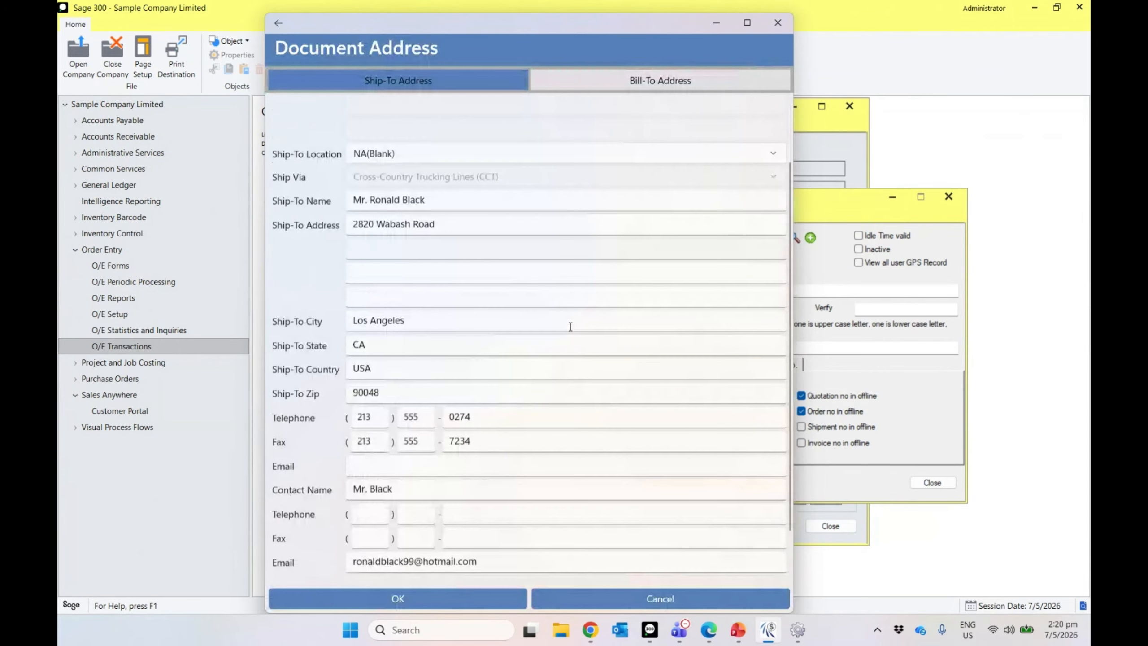
pyautogui.scroll(4, 570, 323)
pyautogui.scroll(-2, 571, 326)
pyautogui.scroll(2, 570, 326)
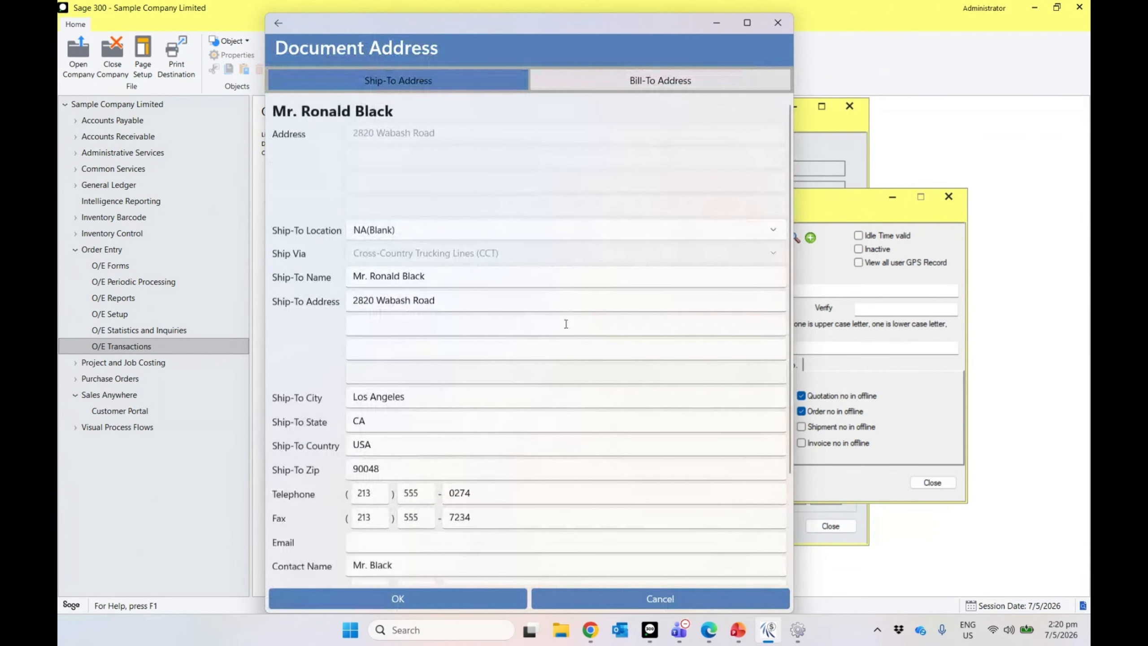
pyautogui.click(449, 234)
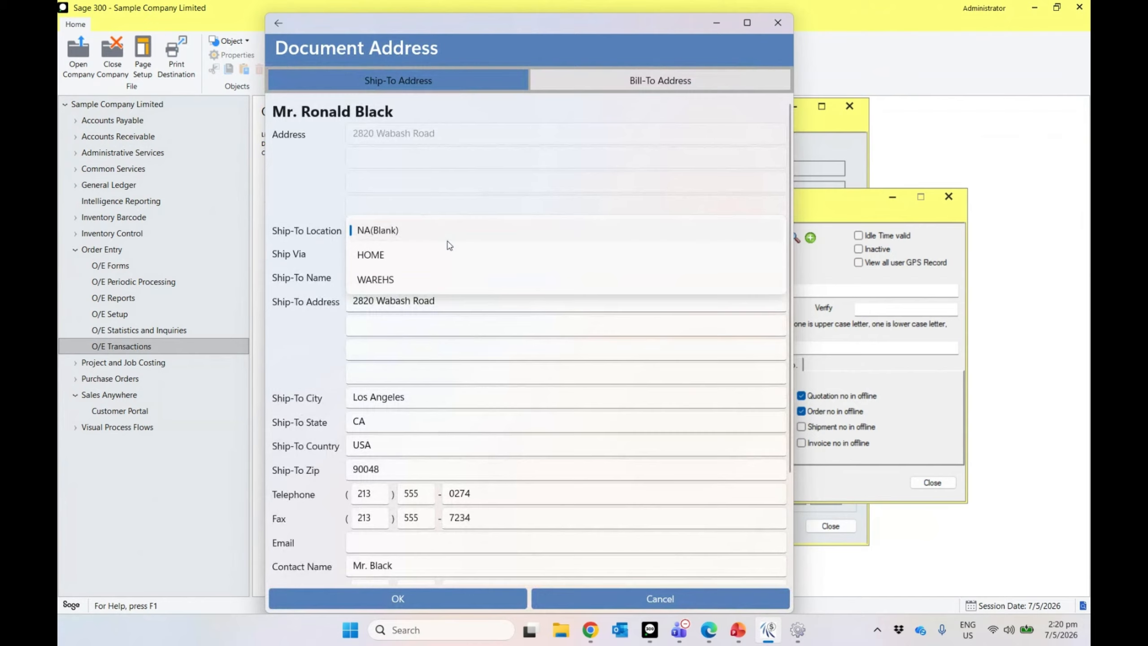
pyautogui.click(467, 90)
# Step: View the Bill-To address and the ship-to choices again, then go back to the sales order unchanged
pyautogui.click(617, 81)
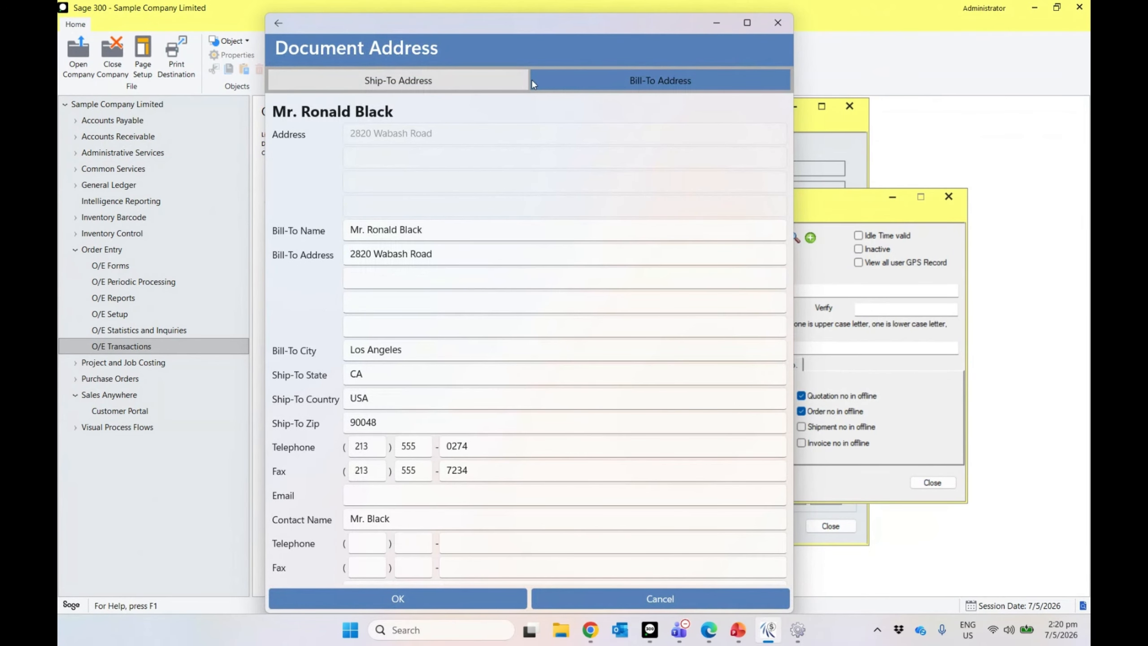
pyautogui.click(511, 81)
pyautogui.click(452, 229)
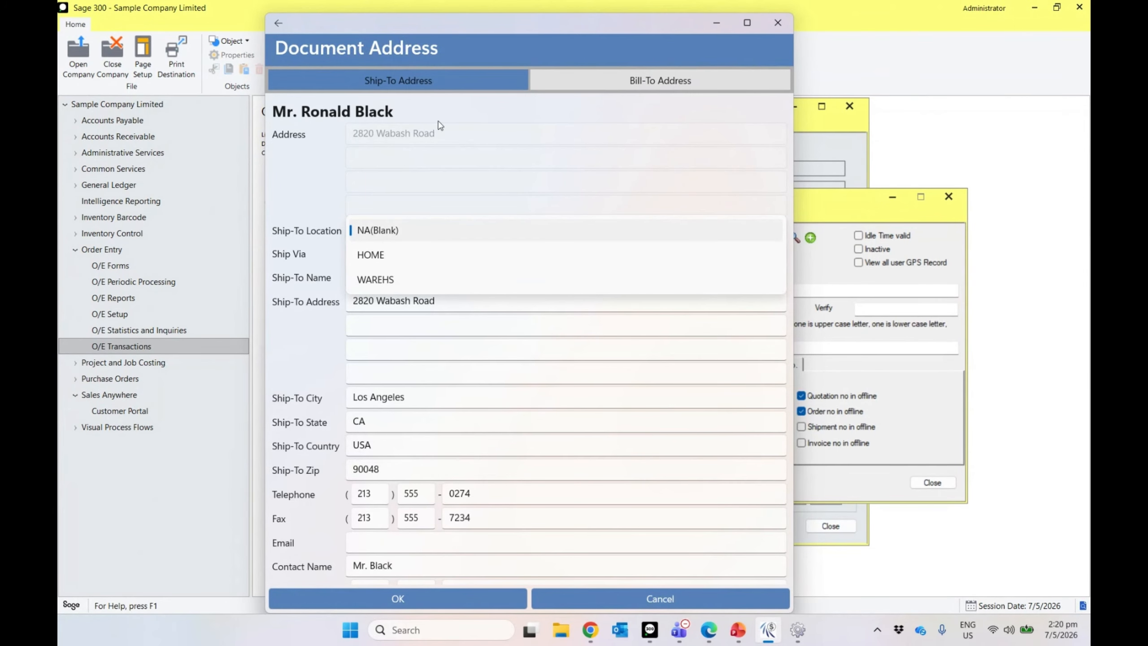
pyautogui.click(289, 28)
pyautogui.click(278, 24)
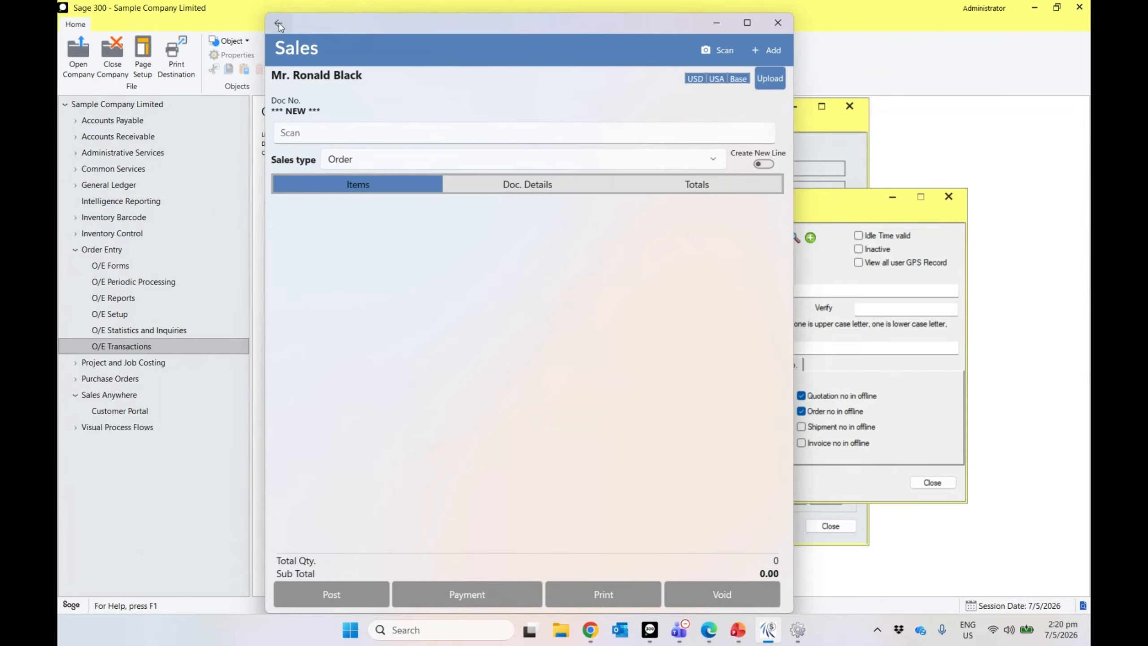
pyautogui.click(777, 47)
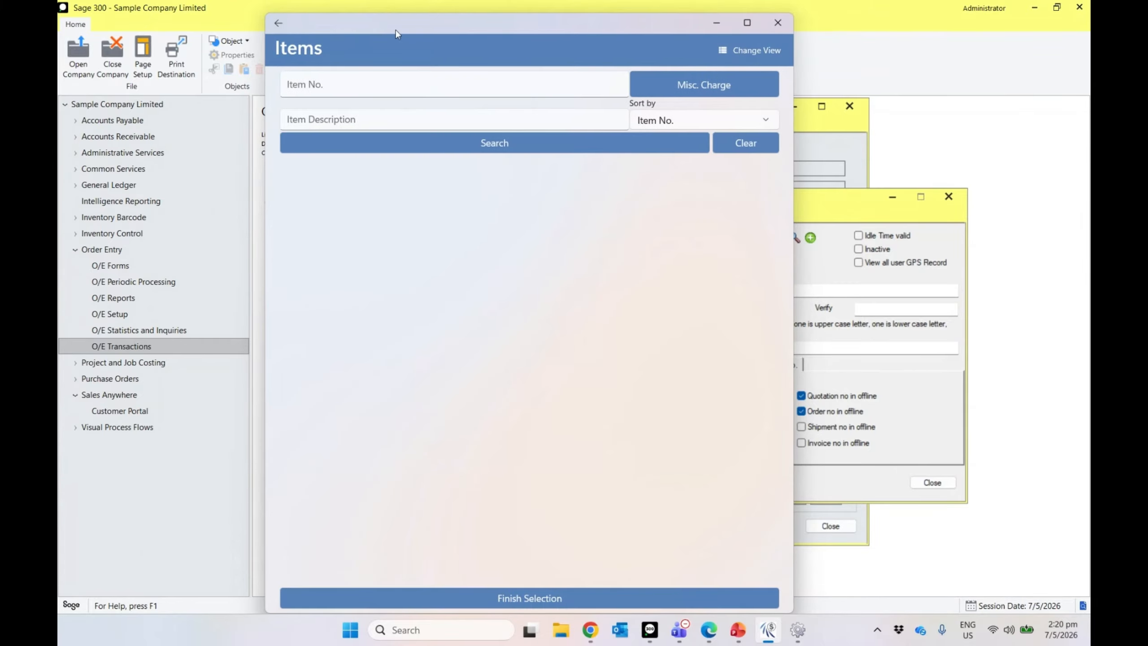
pyautogui.click(278, 23)
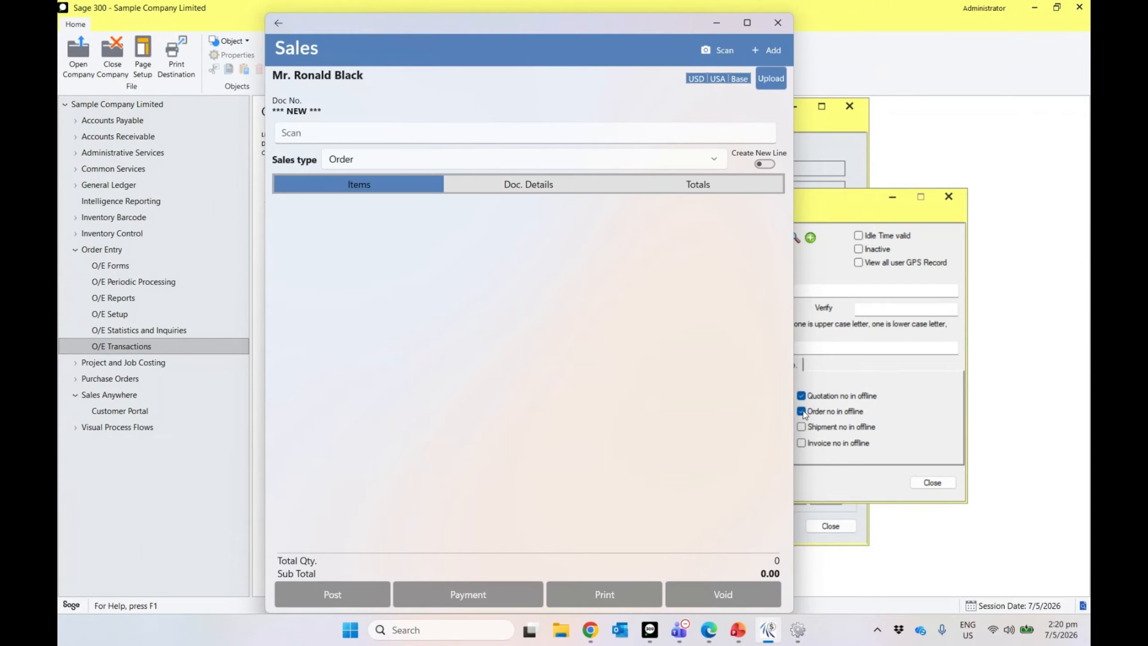
pyautogui.moveTo(768, 631)
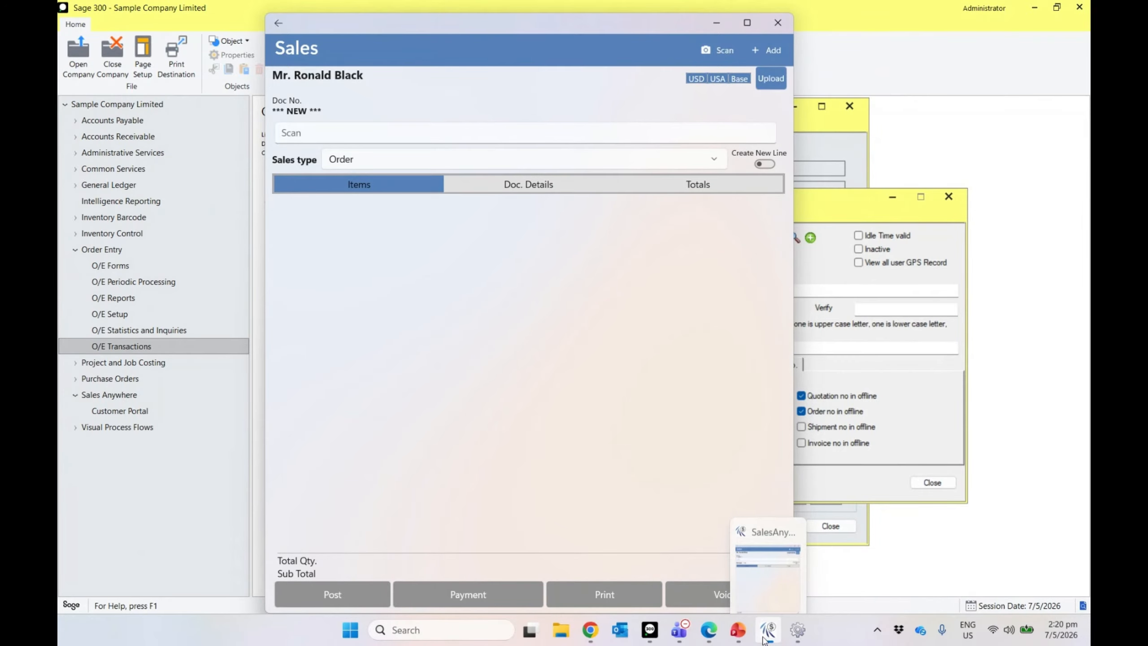
# Step: Show the reconnecting ScreenStream page in Chrome, briefly opening and then hiding the Teams calendar
pyautogui.click(599, 633)
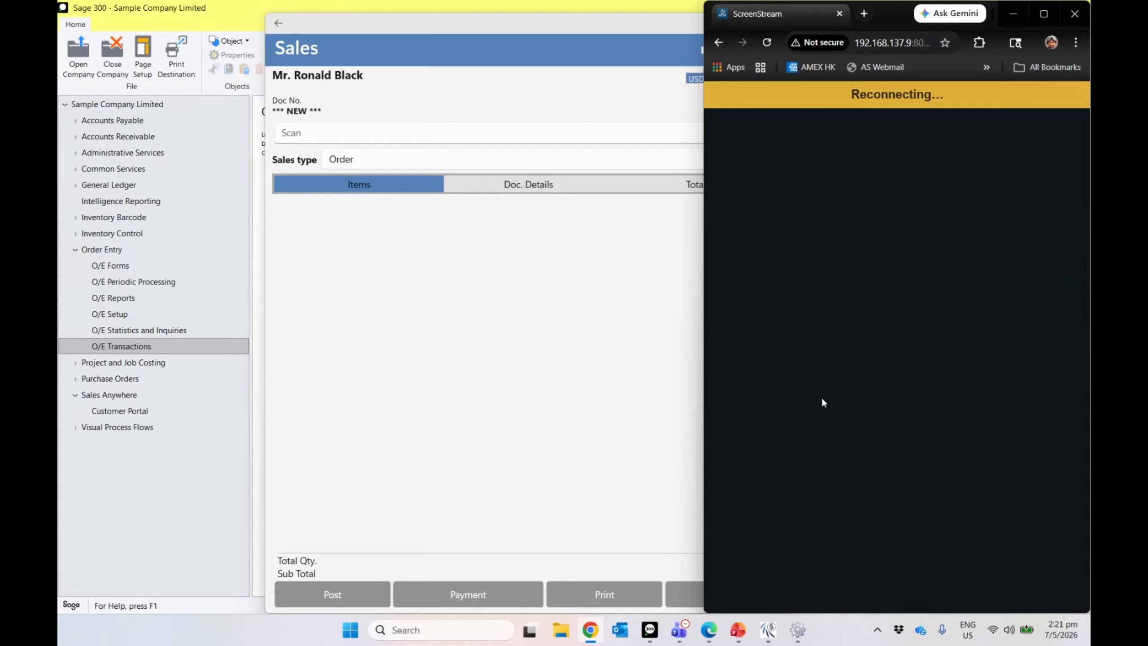
pyautogui.click(679, 630)
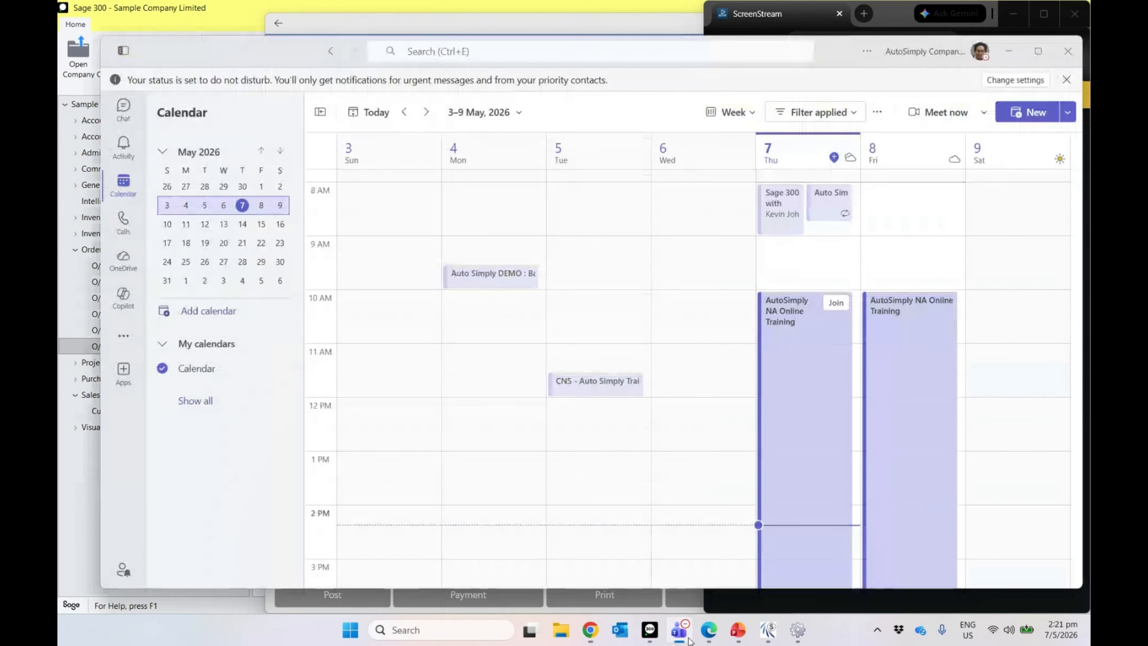
pyautogui.click(689, 641)
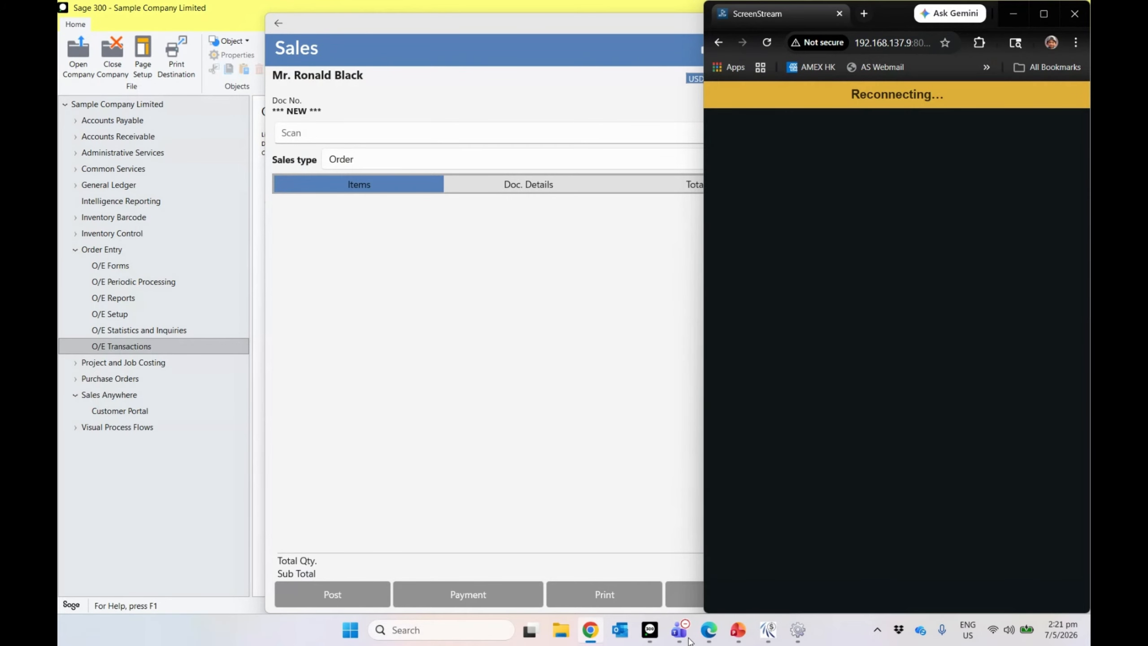
pyautogui.moveTo(707, 633)
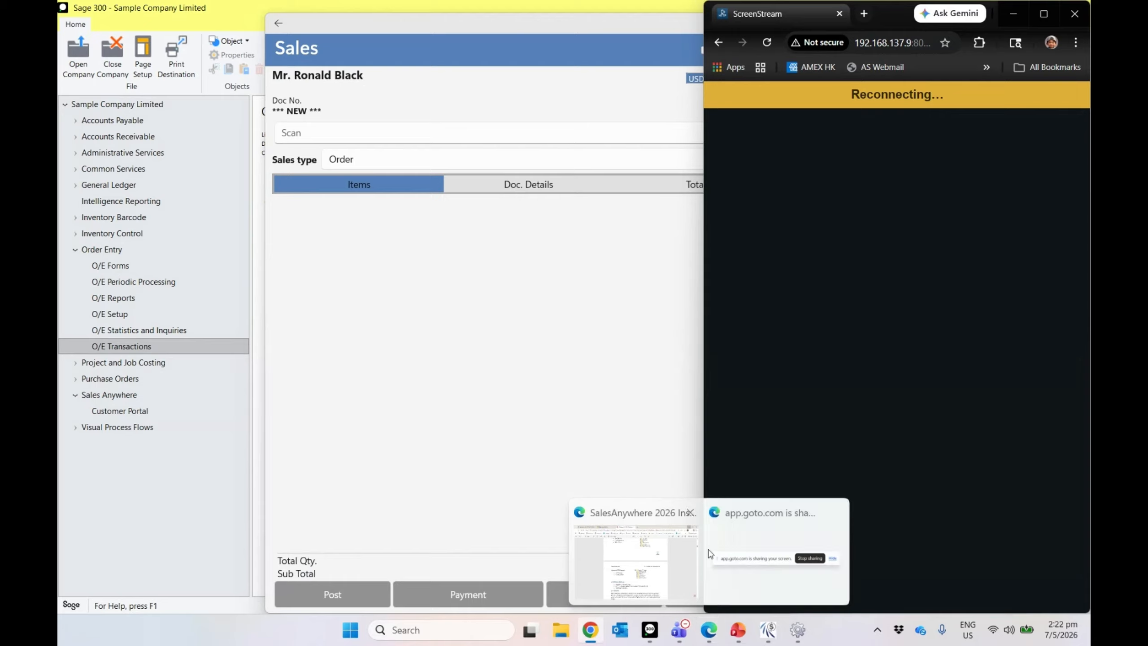
pyautogui.moveTo(653, 641)
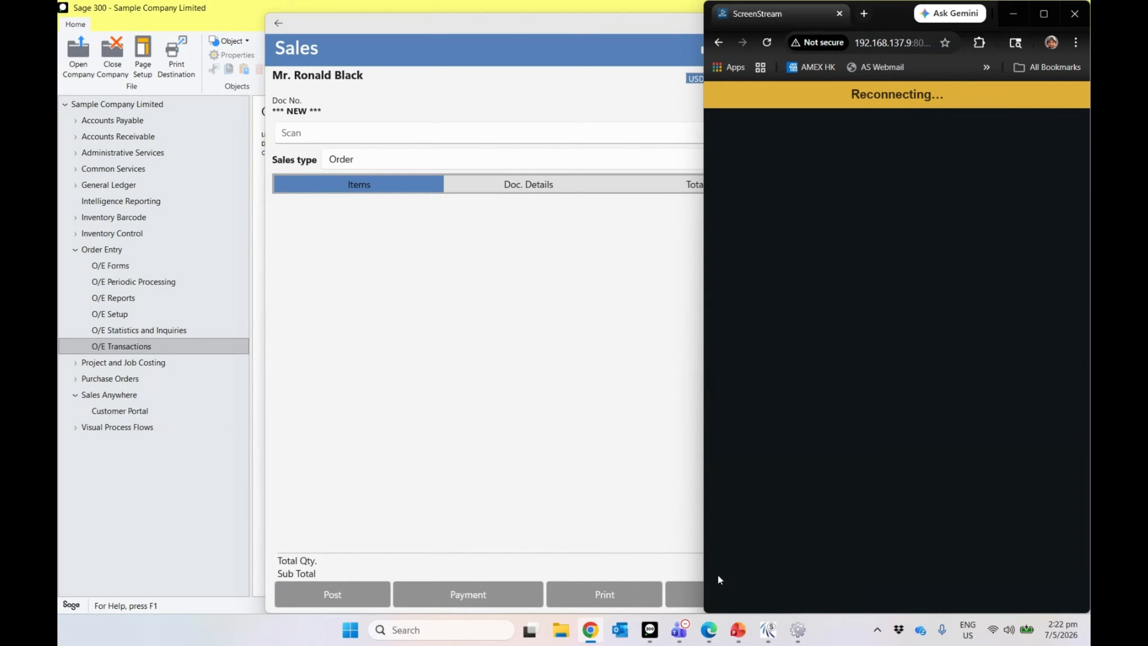